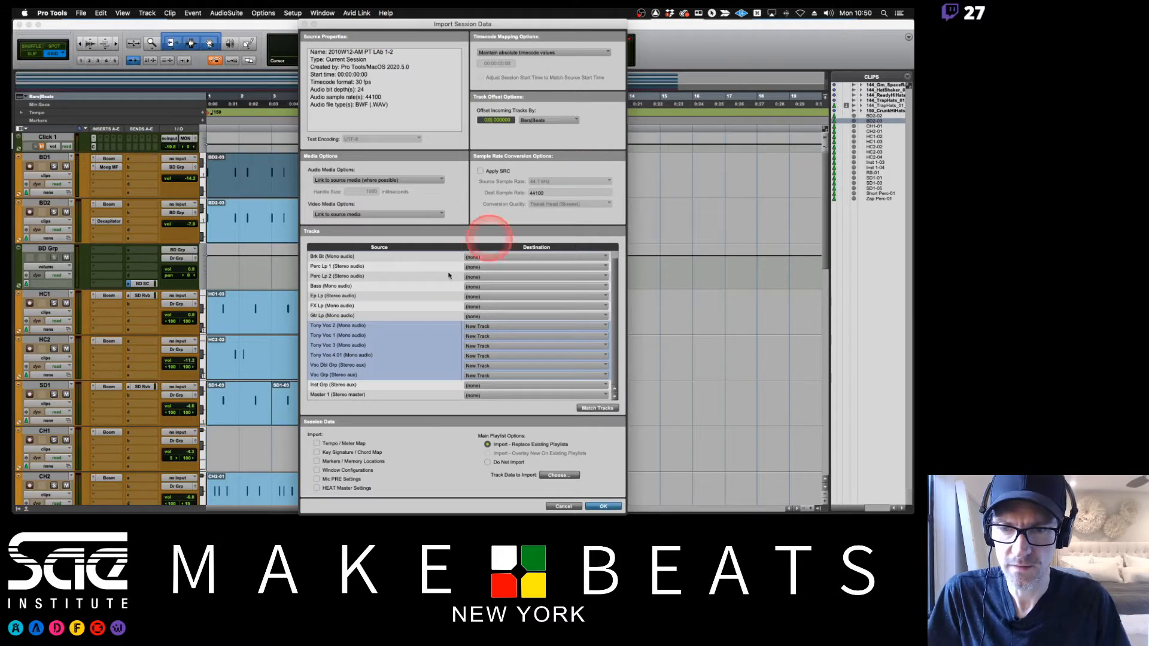
- Import the Dr Lp track, the four vocal tracks, Voc Dbl Grp and Voc Grp as new tracks, declining the detailed report
super+click(393, 329)
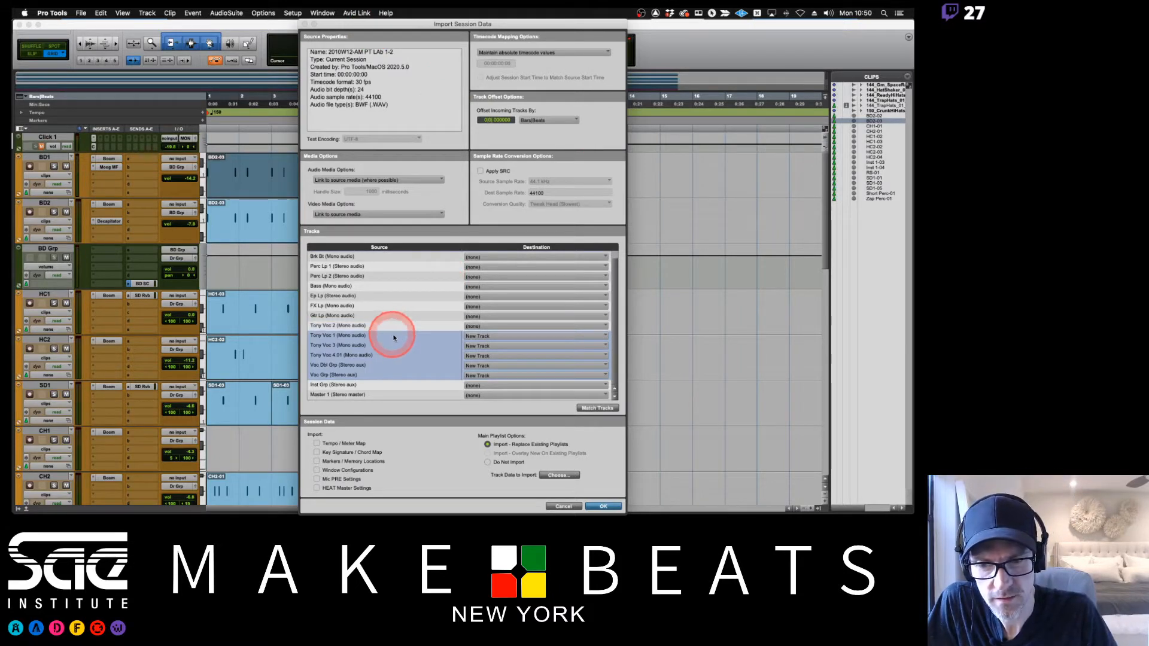
super+click(394, 336)
super+click(395, 347)
super+click(395, 356)
super+click(395, 328)
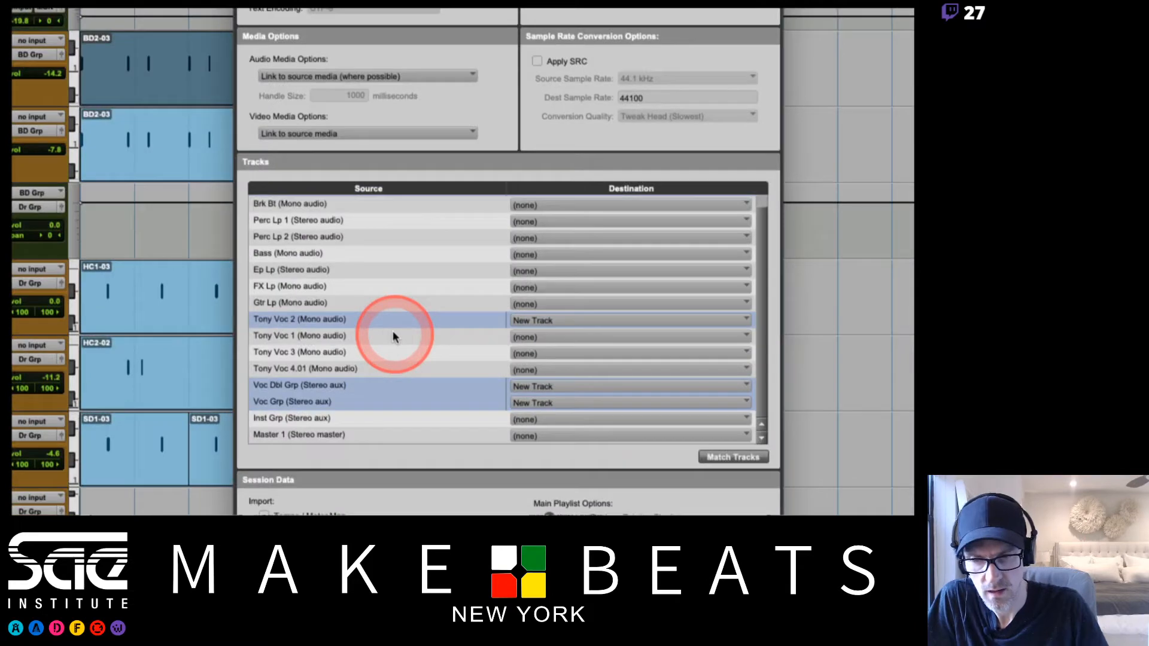
super+click(394, 333)
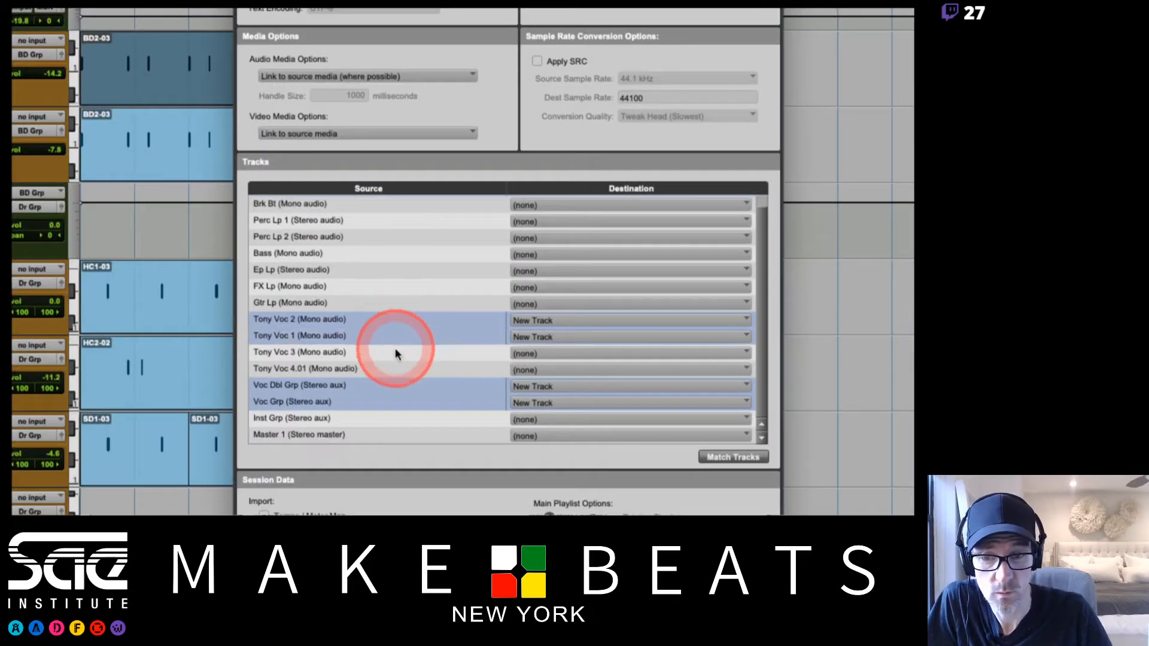
super+click(396, 345)
click(526, 369)
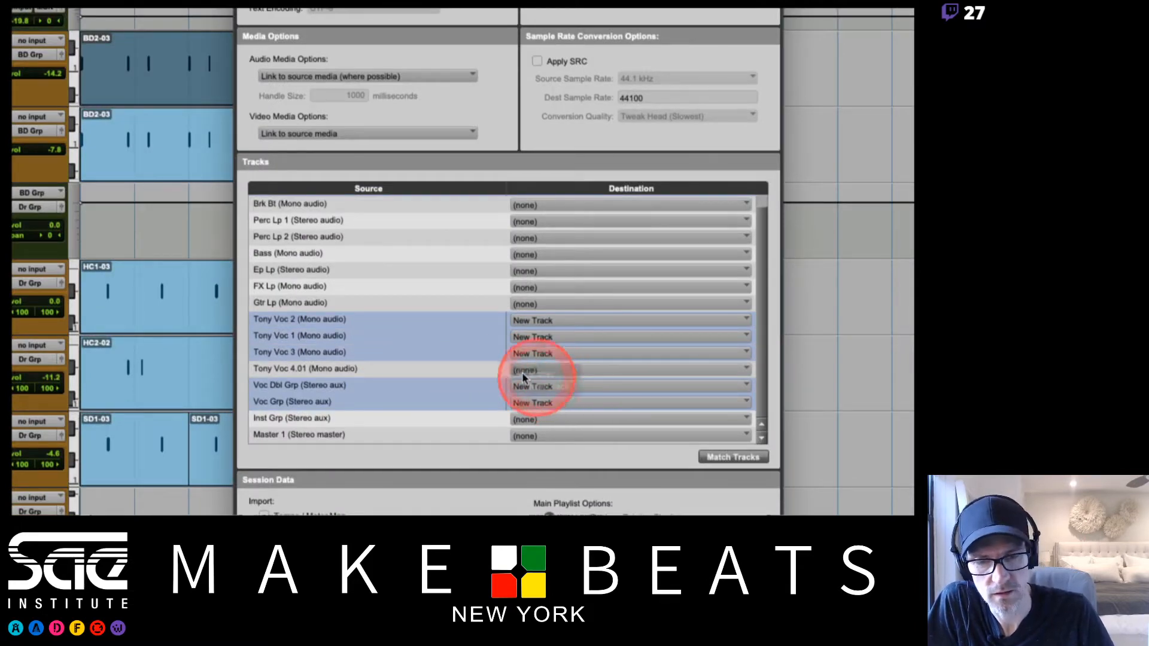
click(534, 383)
scroll(487, 347, up, 1)
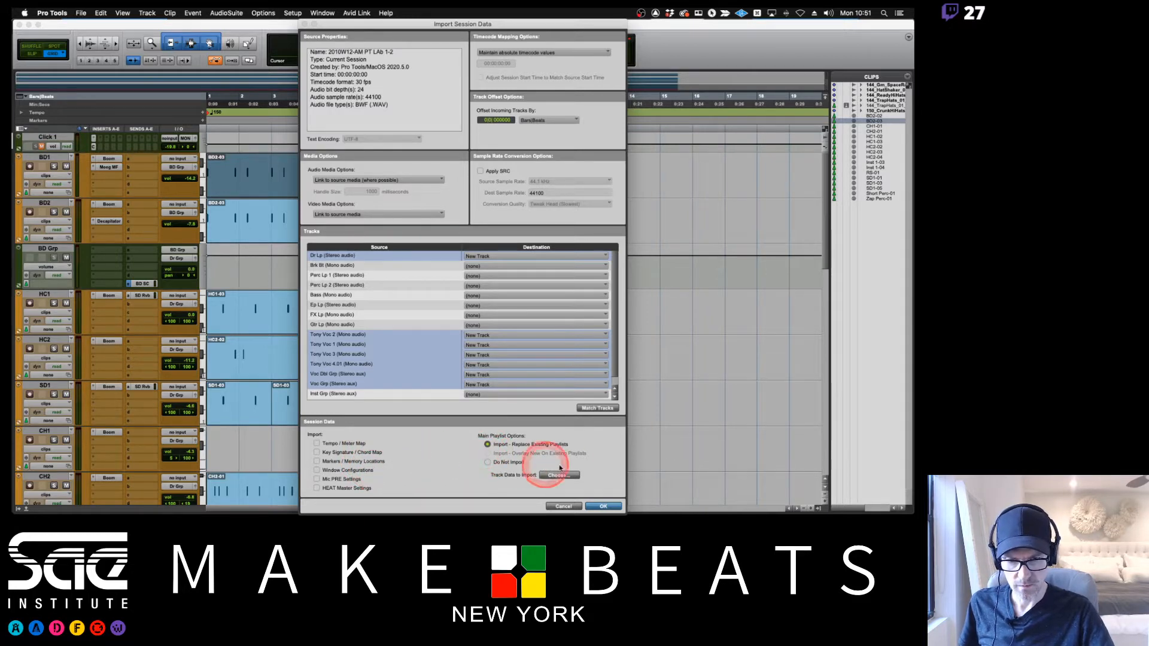
click(604, 508)
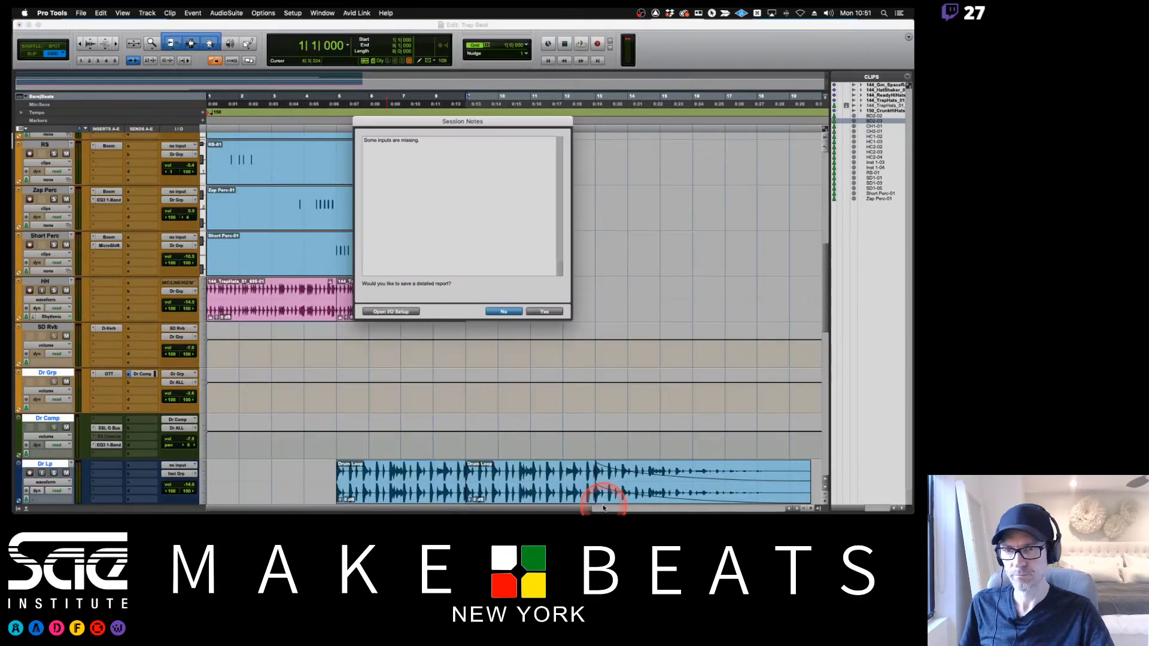
click(506, 315)
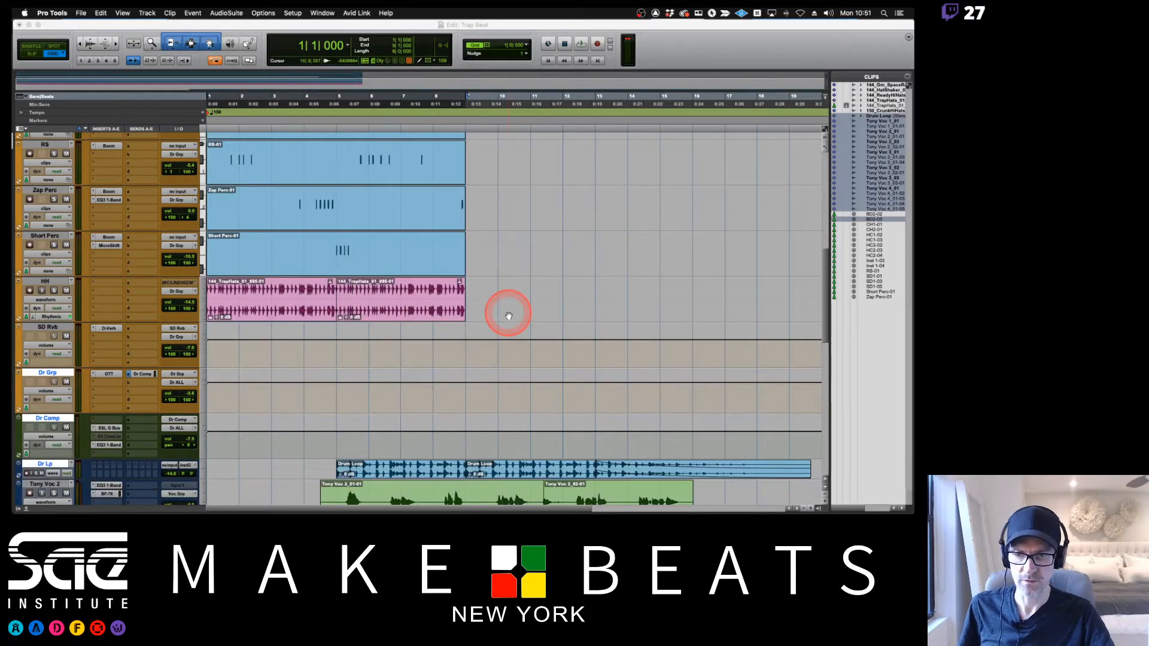
- Enlarge the Dr Lp track and move its first Drum Loop clip to the start of bar 1
scroll(548, 301, down, 10)
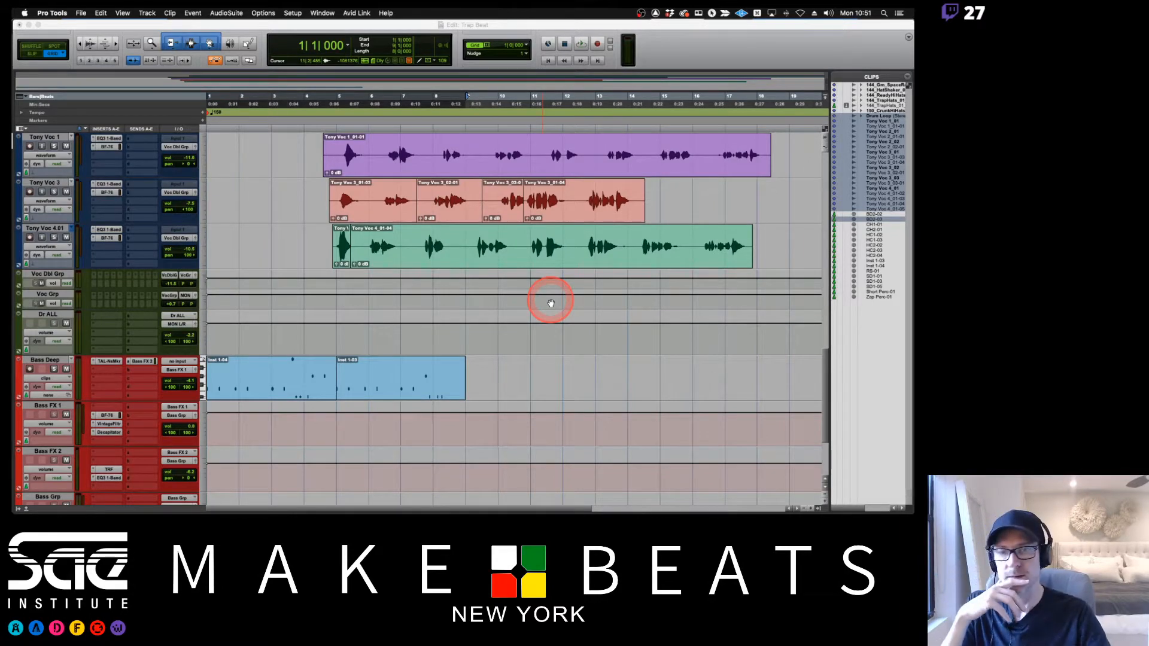
scroll(551, 302, up, 5)
scroll(551, 302, down, 3)
scroll(551, 302, up, 3)
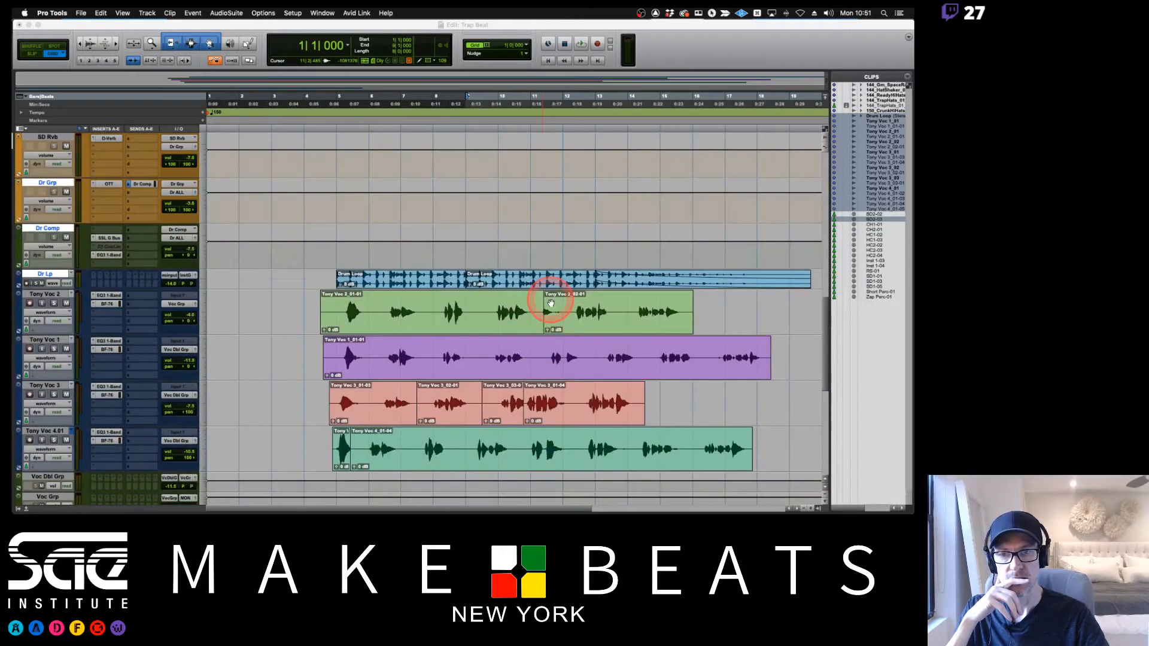
scroll(551, 302, down, 3)
scroll(551, 302, up, 2)
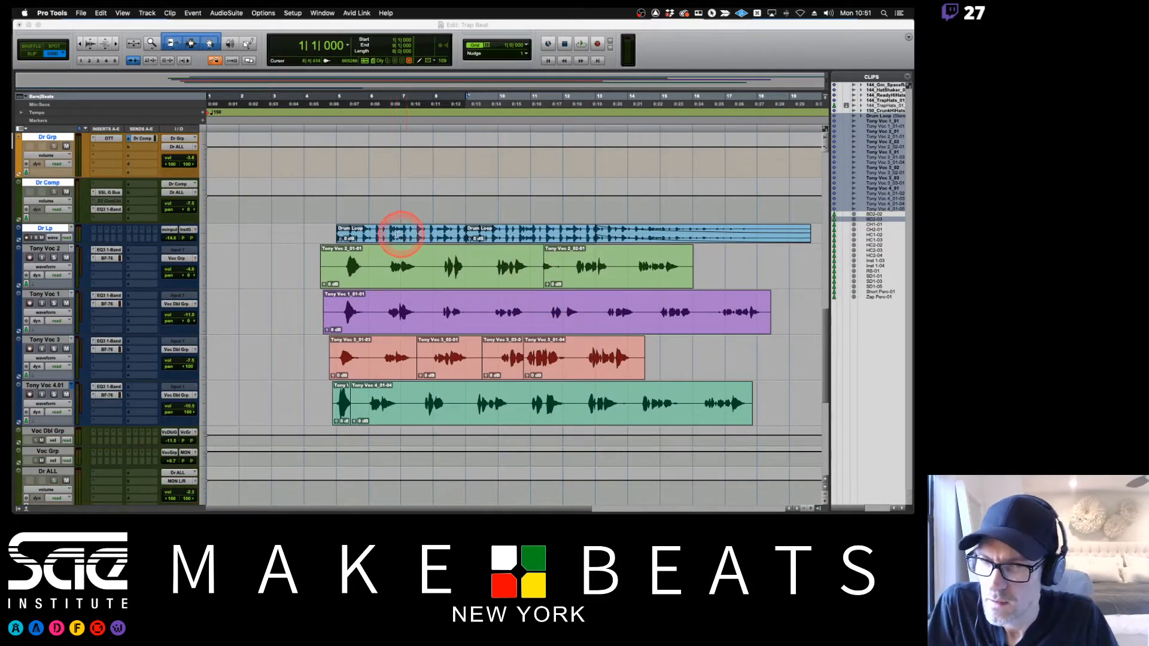
click(391, 239)
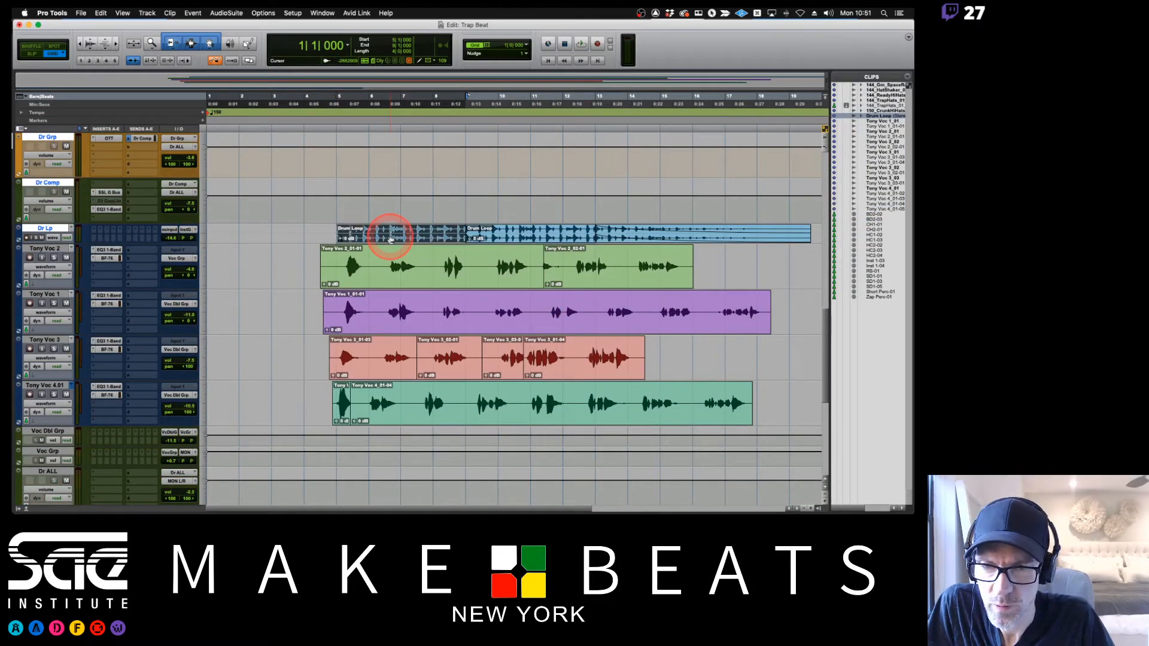
click(203, 232)
click(206, 254)
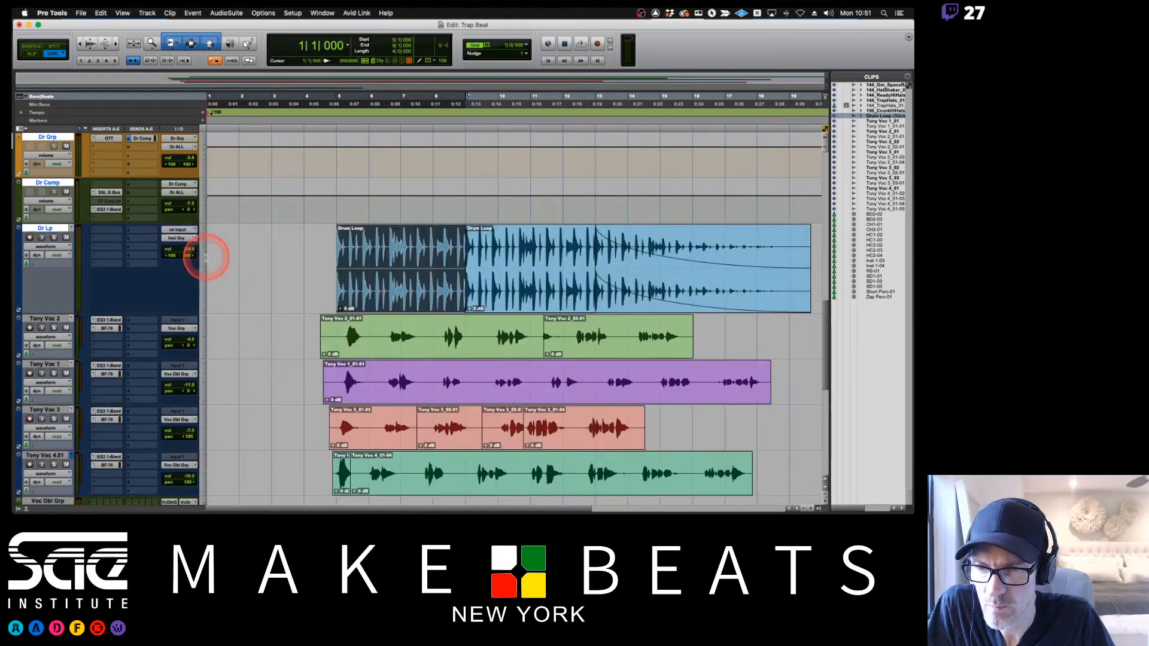
drag(384, 304, 225, 277)
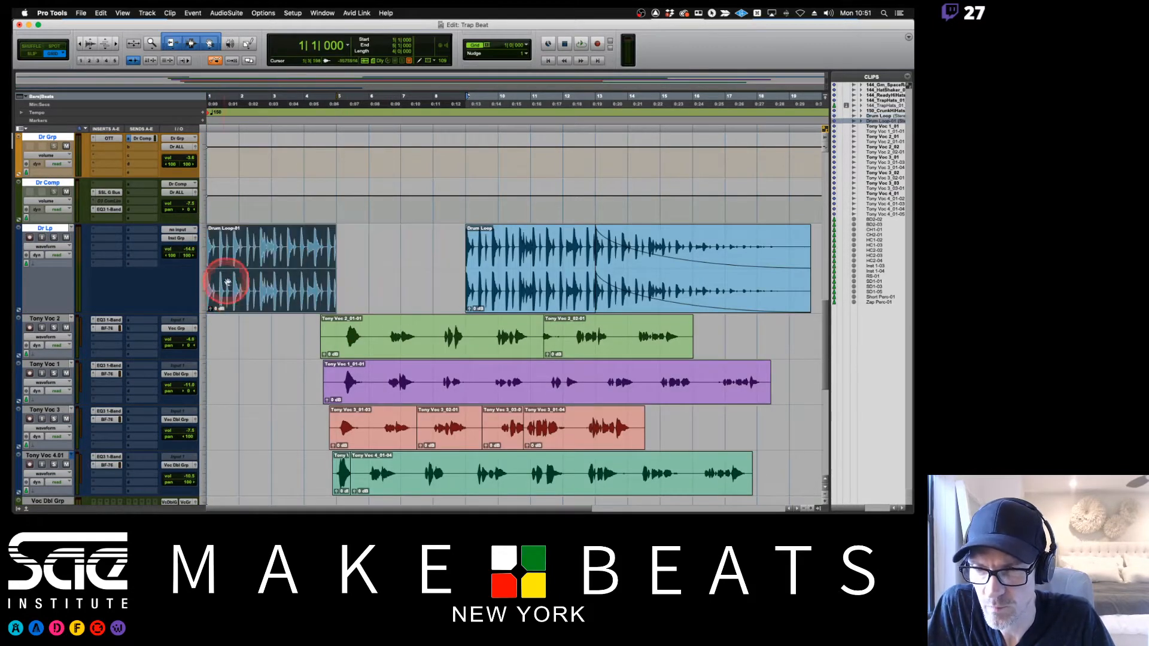
- Solo the Dr Lp track and route its output to MON L/R
click(54, 238)
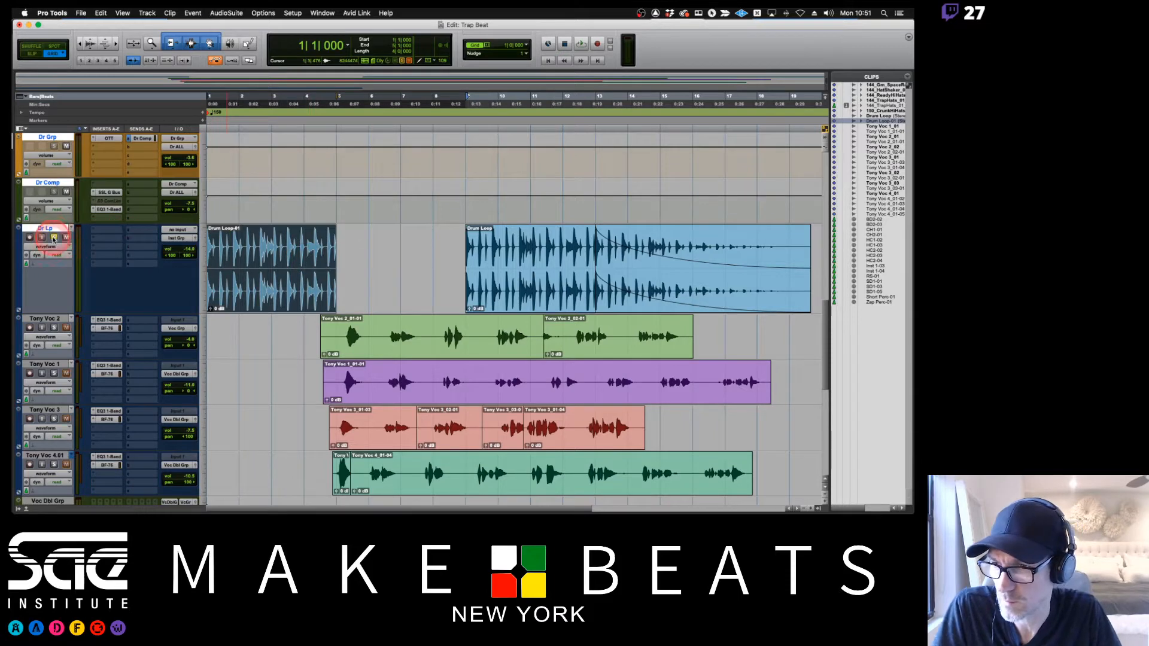
click(179, 238)
click(233, 240)
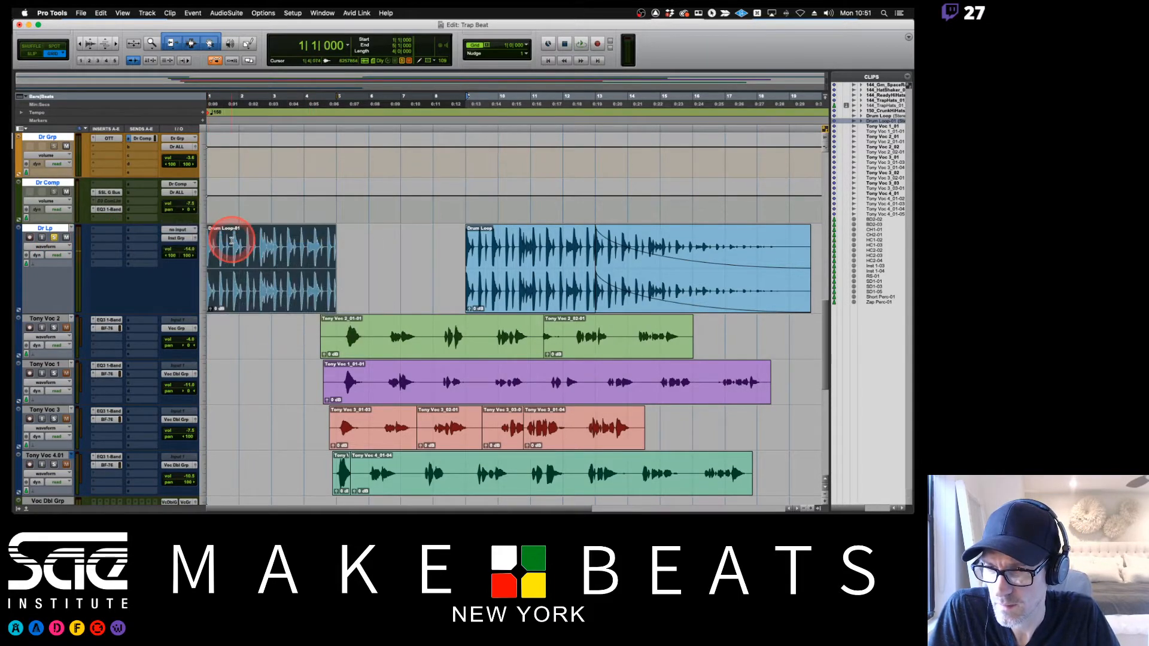
- Play the drum loop from bar 1 and raise the Dr Lp track's volume
key(space)
drag(187, 249, 189, 254)
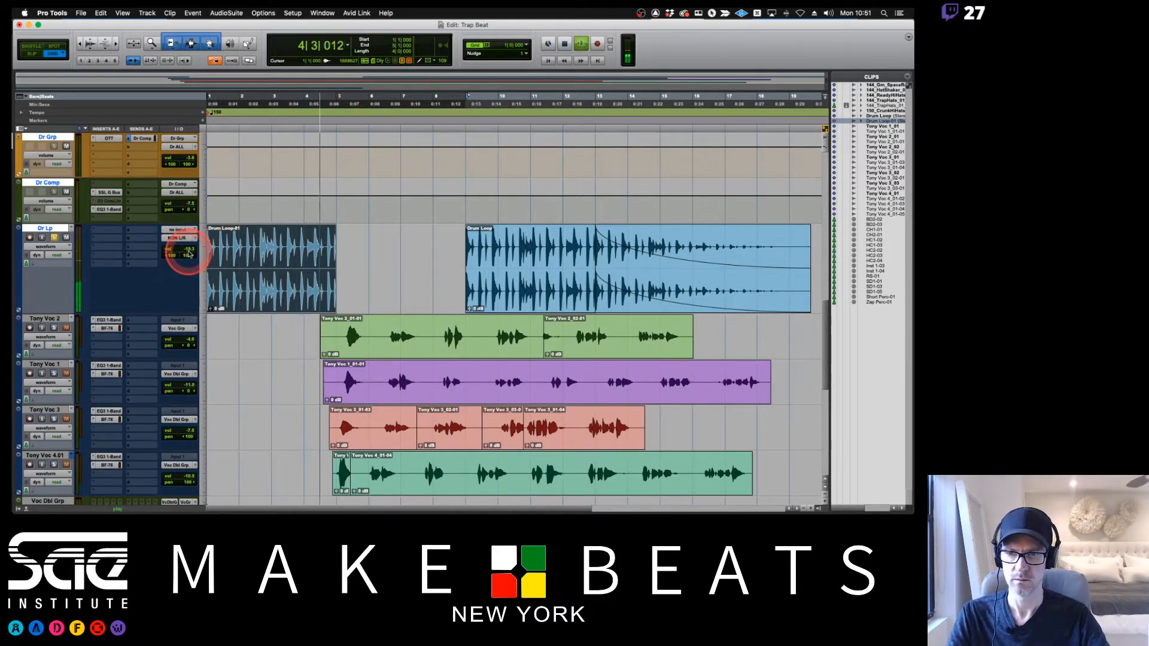
key(space)
key(space)
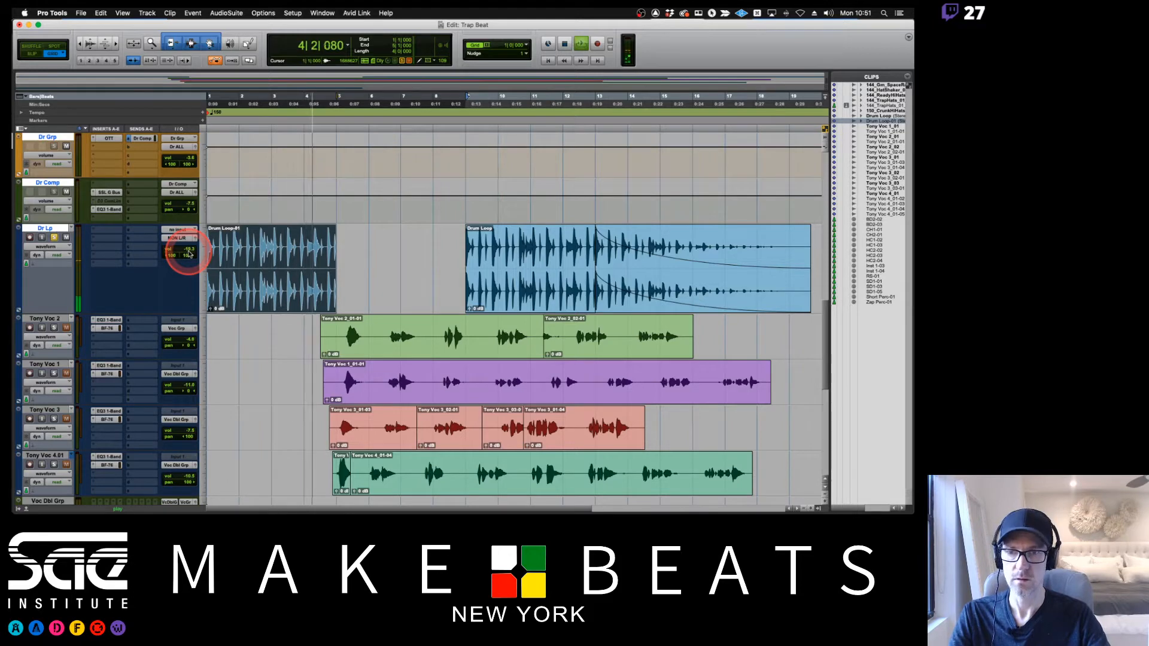
key(space)
- Split the first Drum Loop clip at the kick transient in the middle of bar 4 and delete the remainder
click(309, 241)
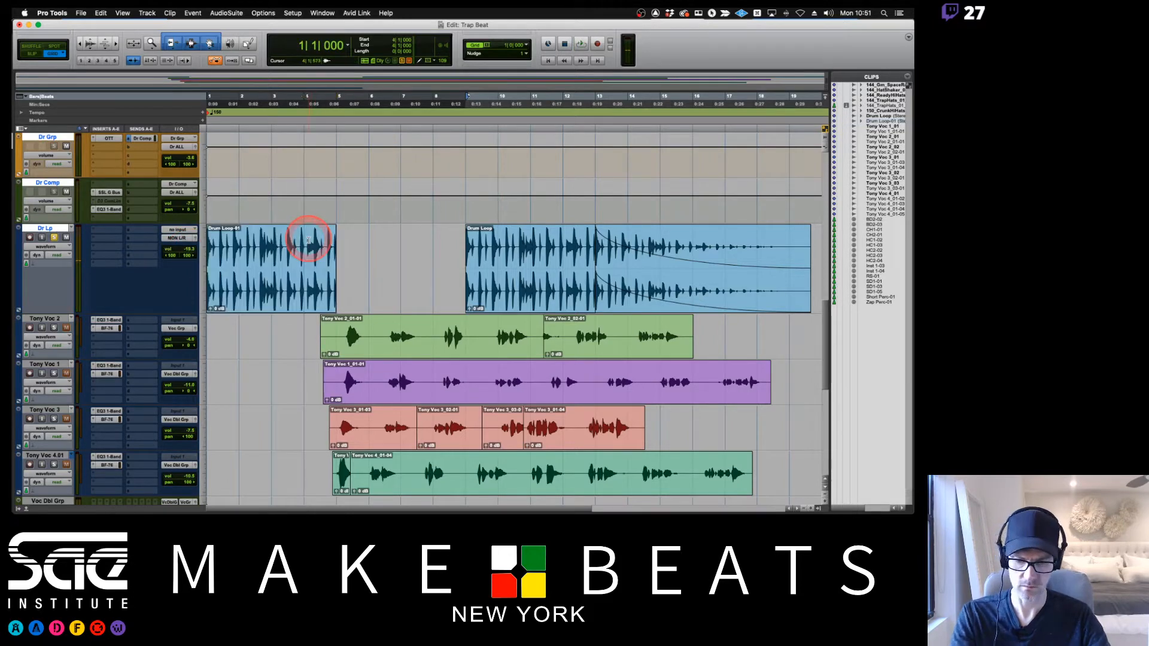
key(t)
key(t)
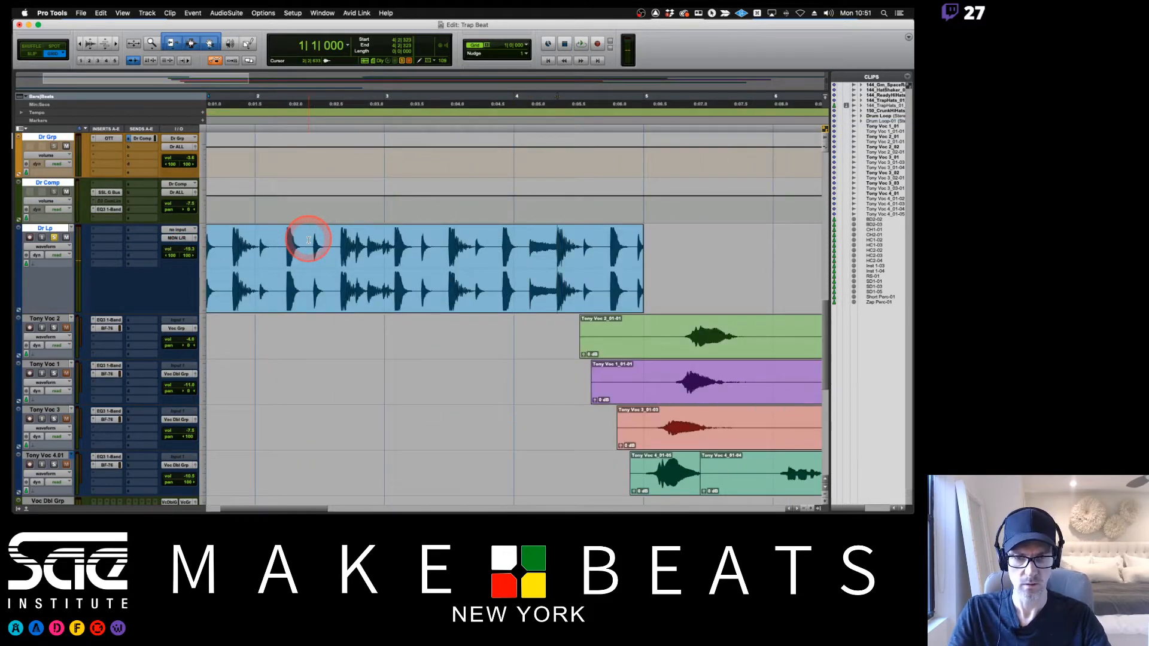
key(b)
click(588, 303)
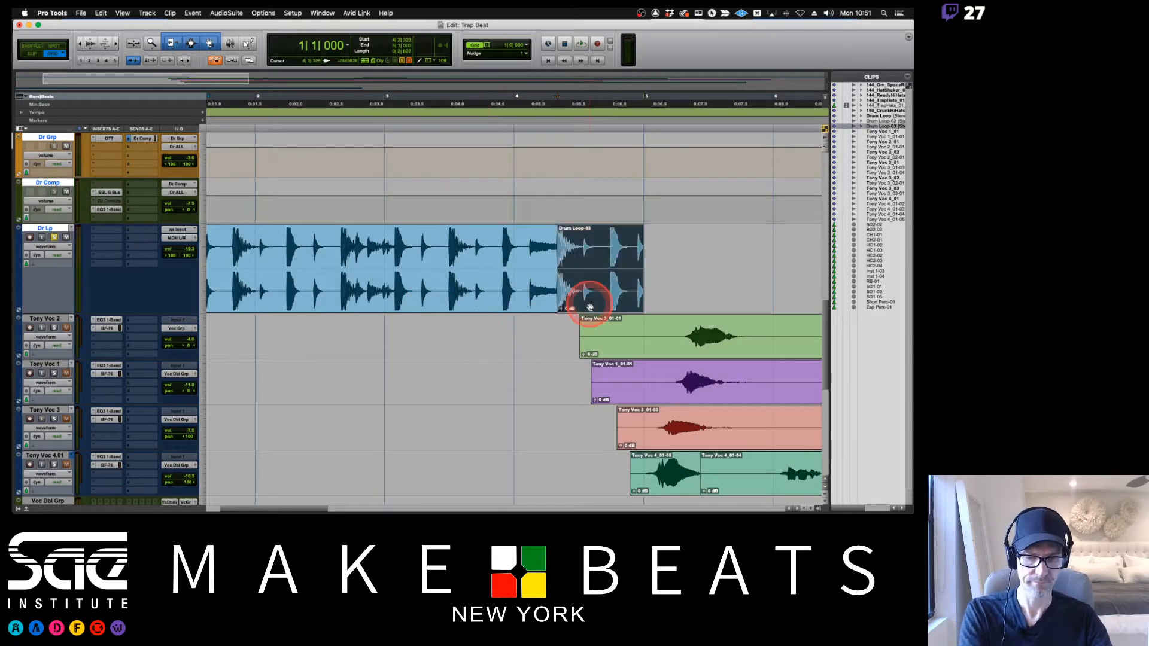
key(Delete)
- Select the trimmed drum loop clip and audition it from bar 1 in loop playback
click(463, 306)
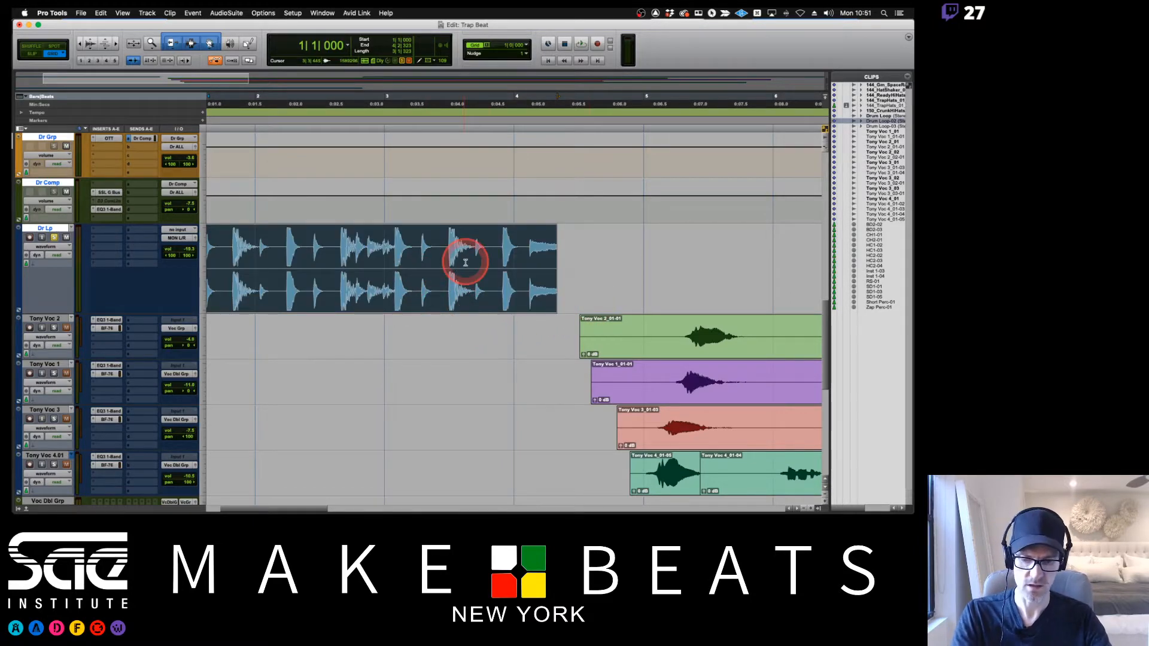
key(r)
key(r)
key(r)
click(234, 289)
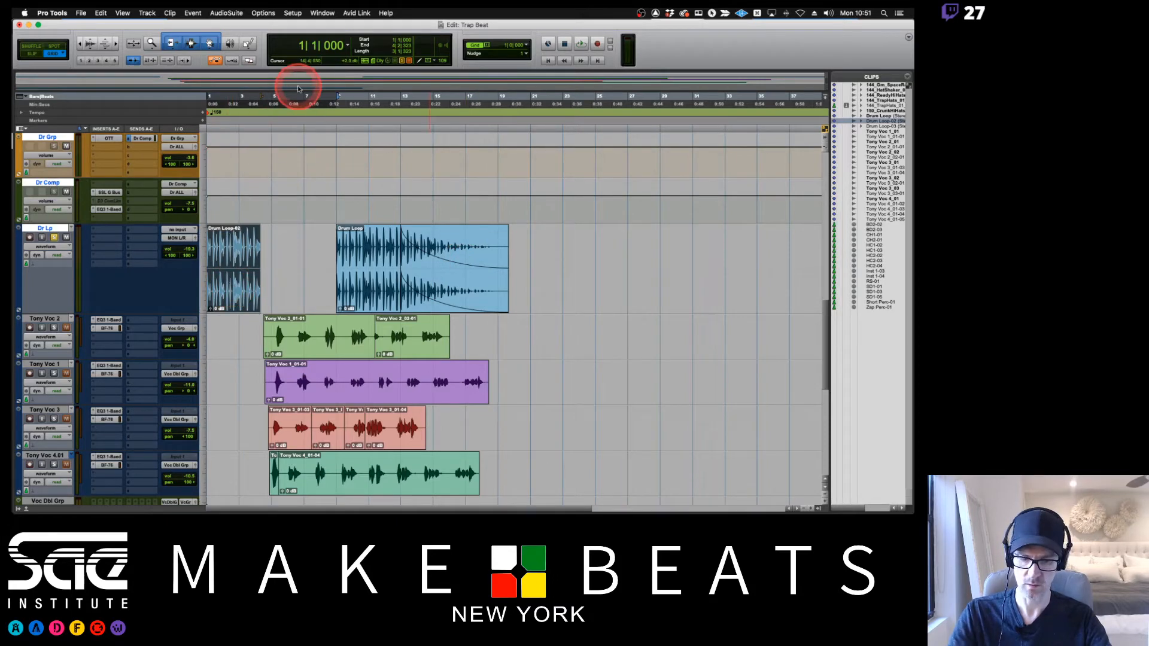
key(shift+/)
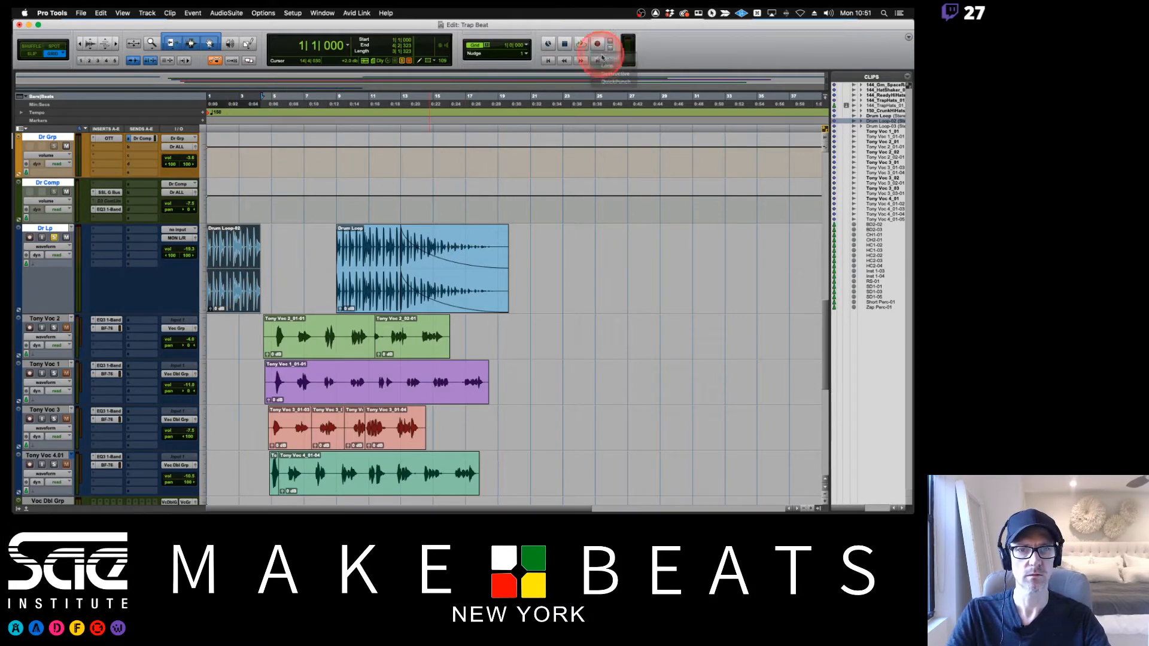
click(582, 45)
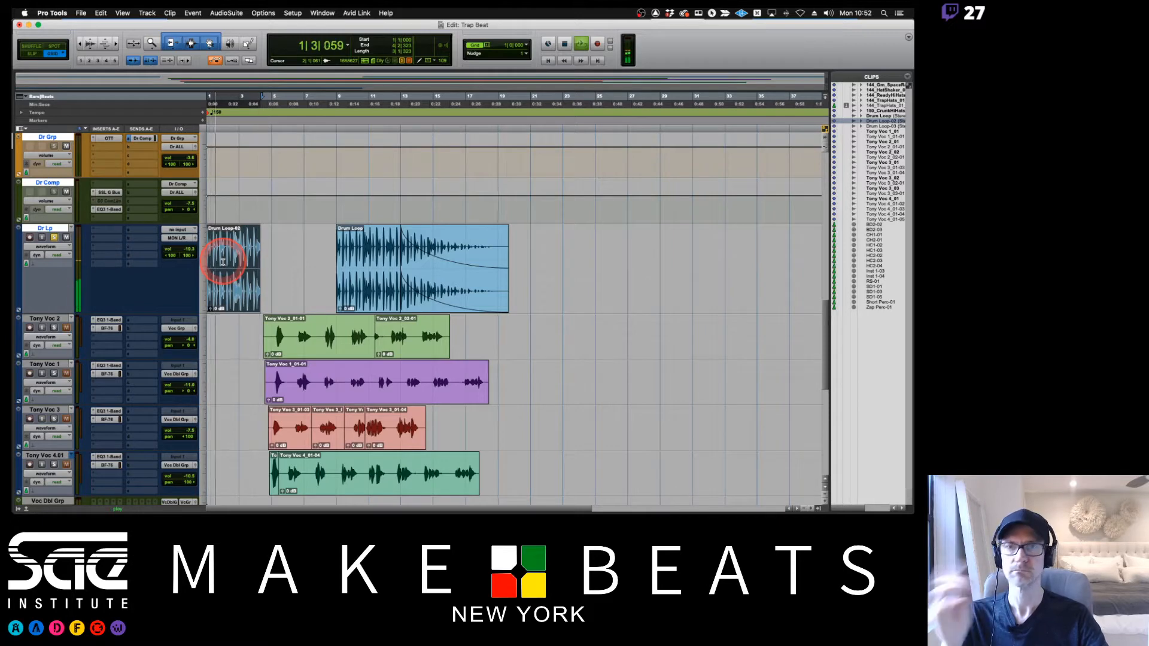
key(space)
- Identify the selected drum loop as three bars, adding Bar | Beat markers from 1|1|000 to 4|1|000
key(t)
key(t)
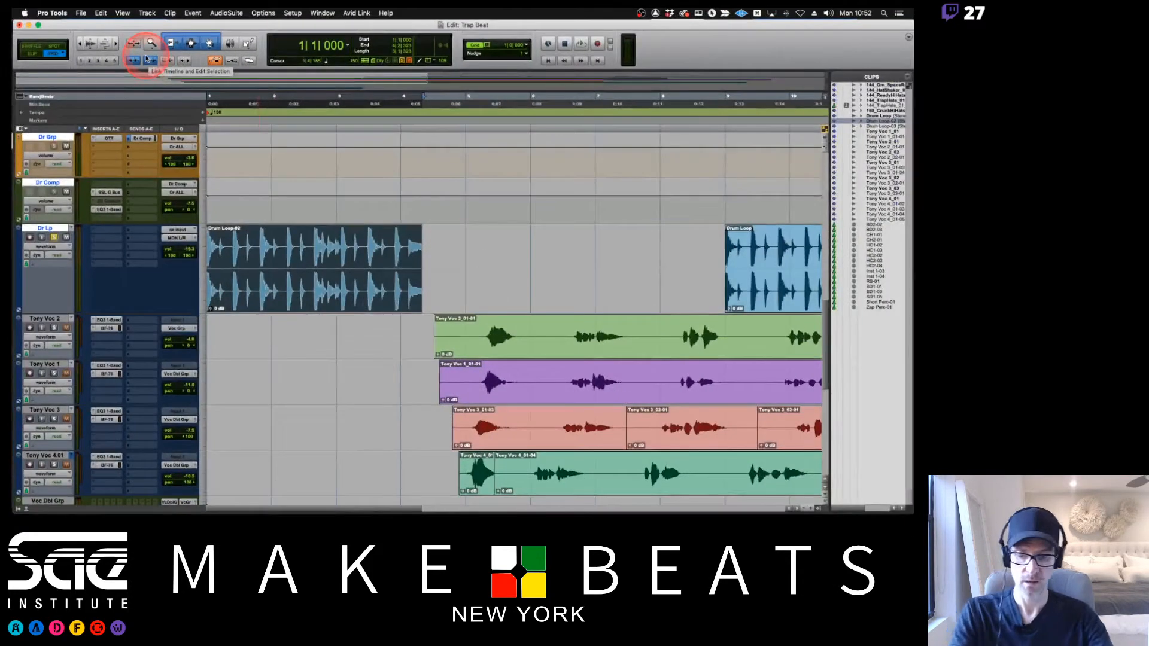
key(super+i)
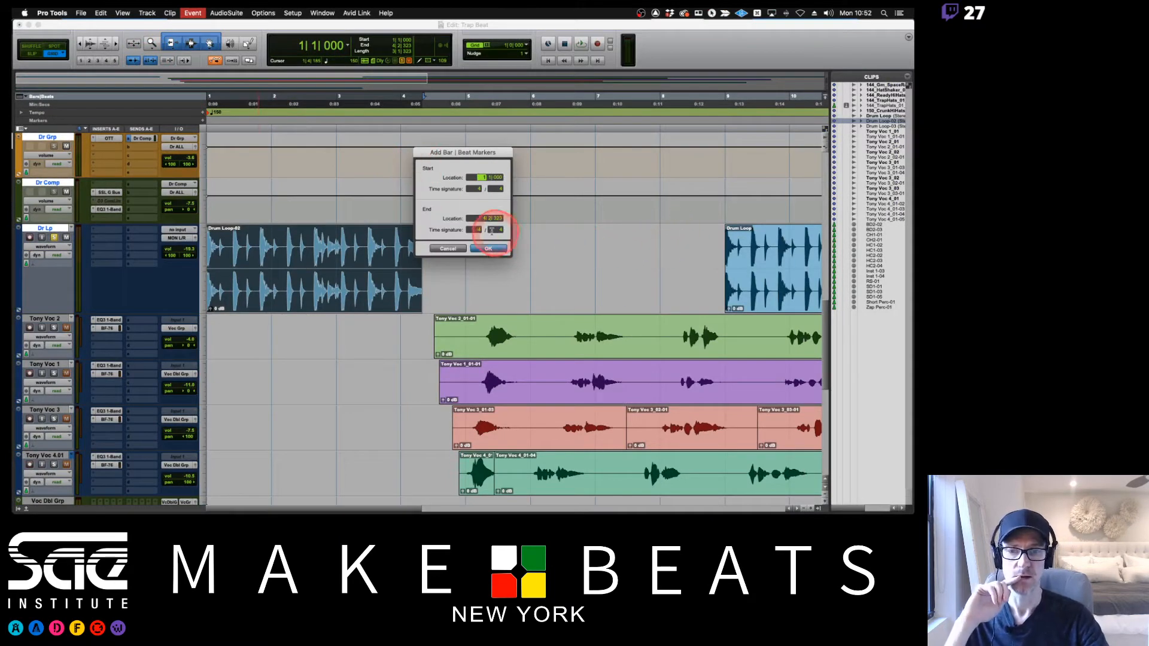
click(485, 219)
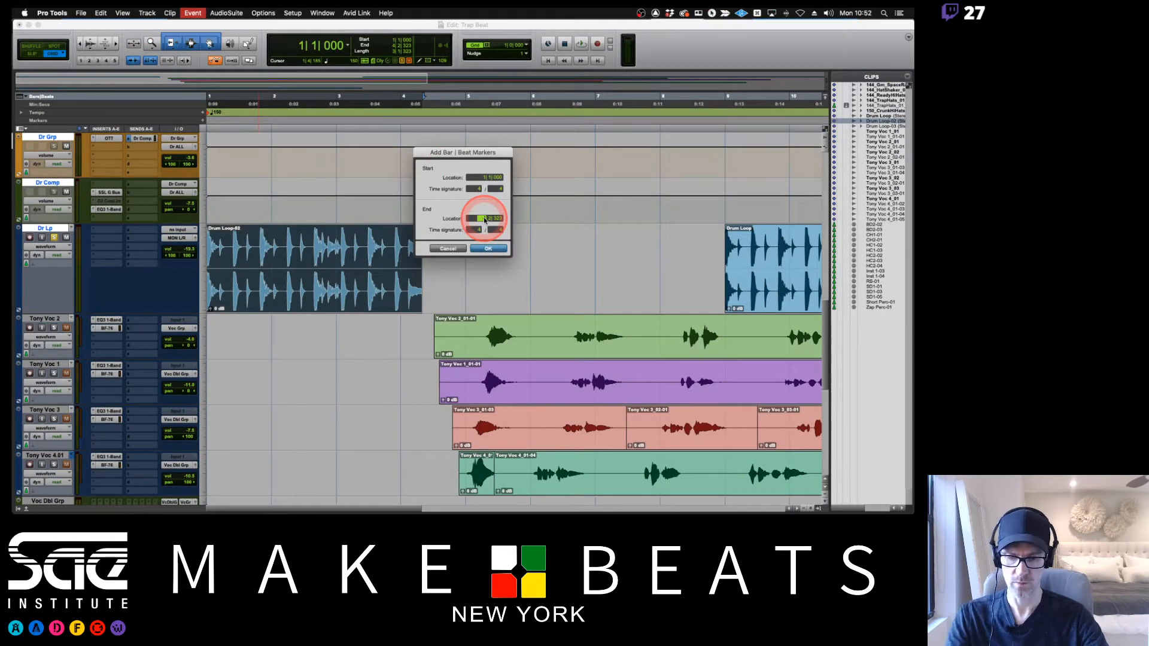
key(Return)
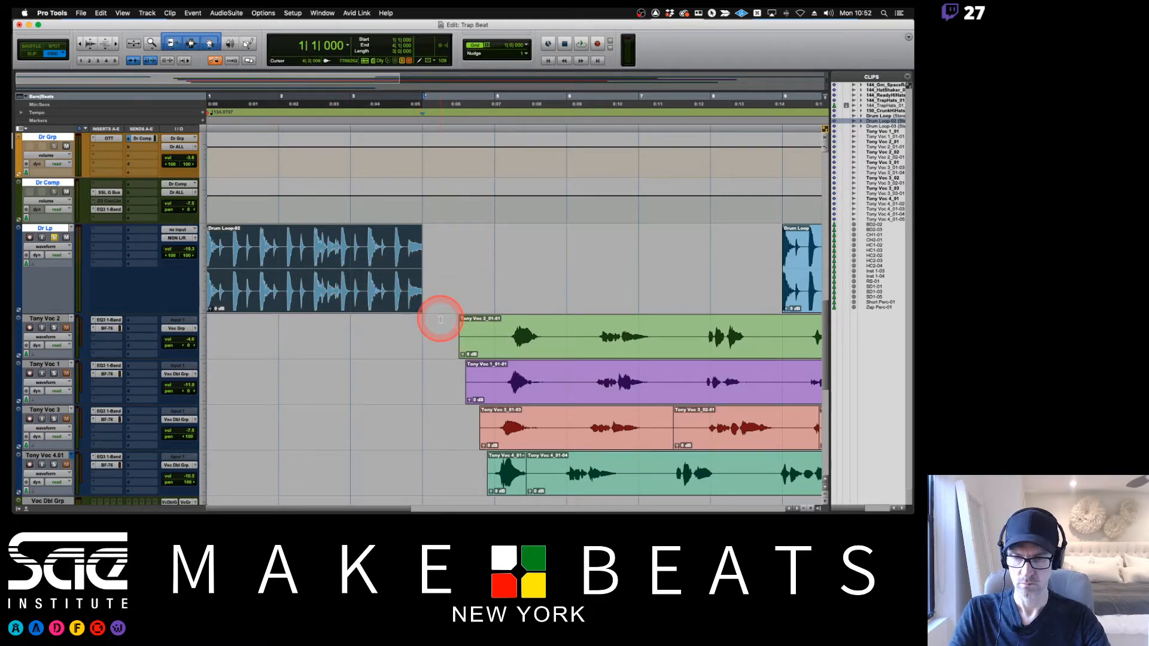
drag(406, 326, 455, 467)
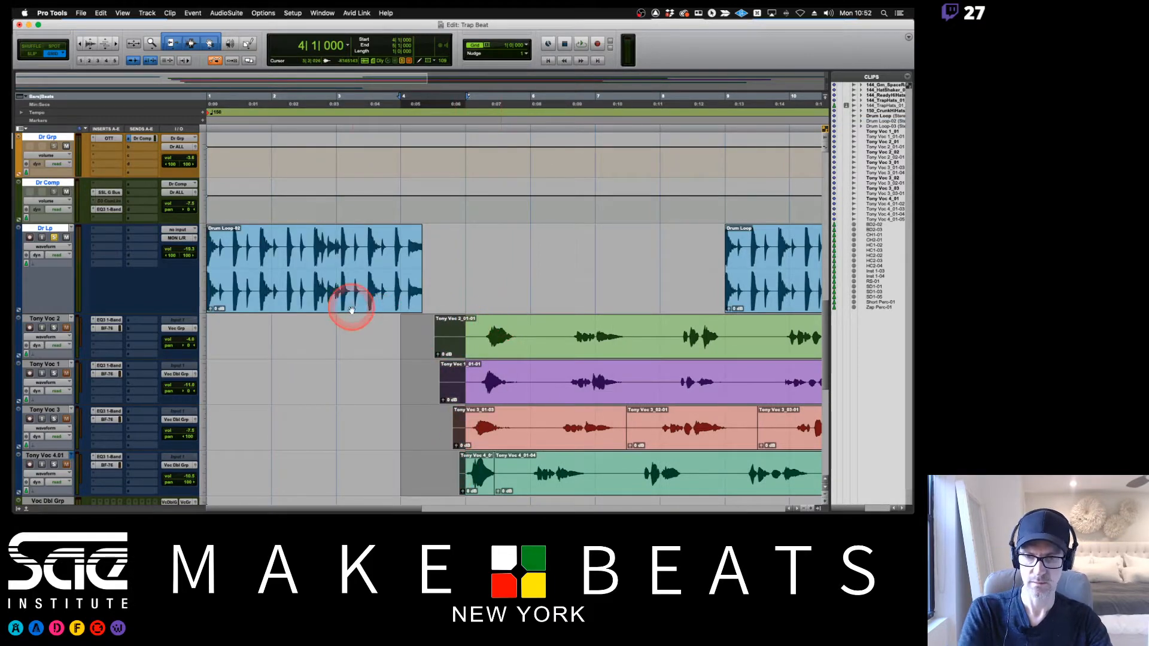
key(super+z)
key(super+z)
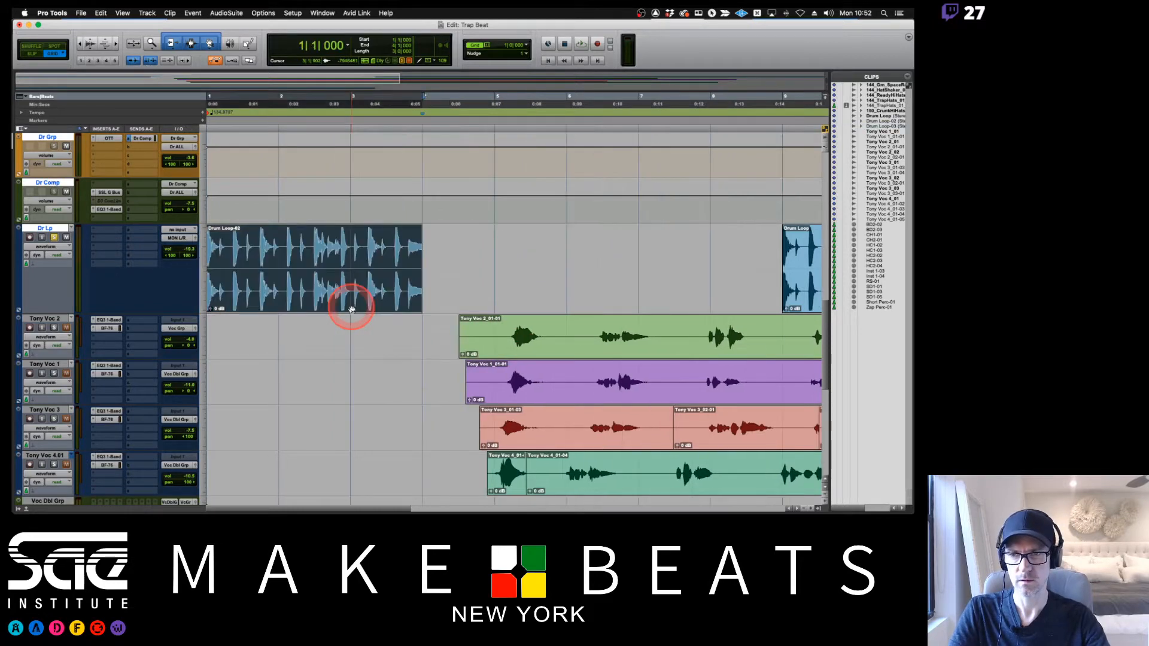
- Clear the range from bar 4 to bar 5 on the four vocal tracks, trimming their clips to start at 5|1|000
drag(442, 333, 476, 482)
key(BackSpace)
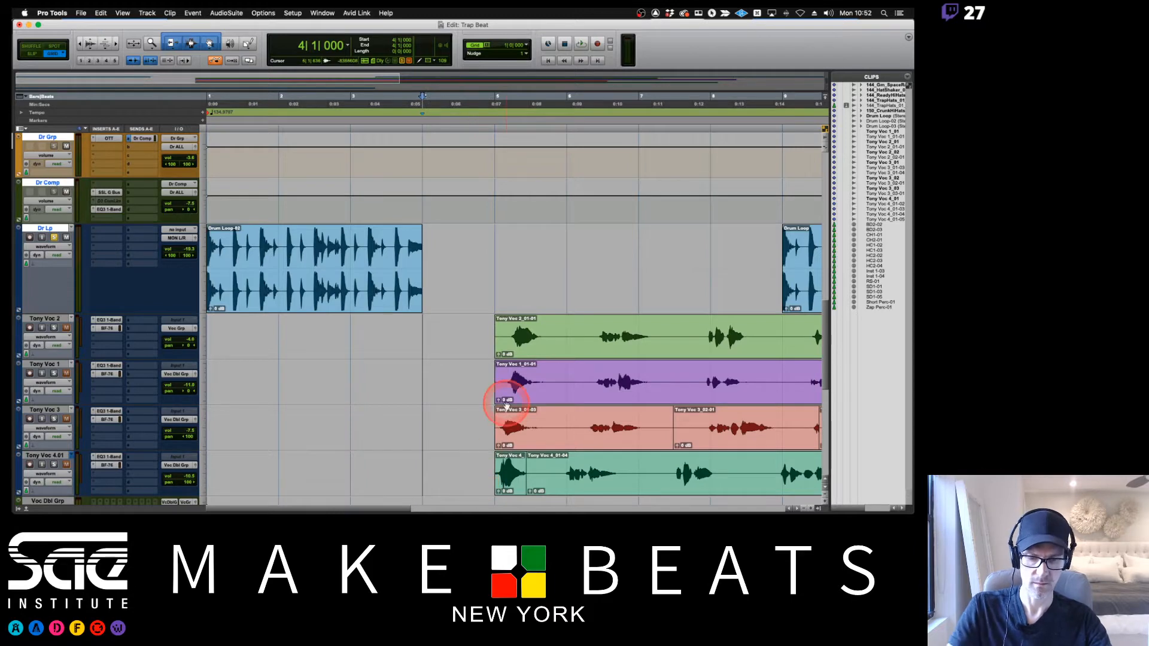
- Select all clips on the four vocal tracks and combine them into one clip group
key(super+bracketleft)
key(super+bracketleft)
click(332, 350)
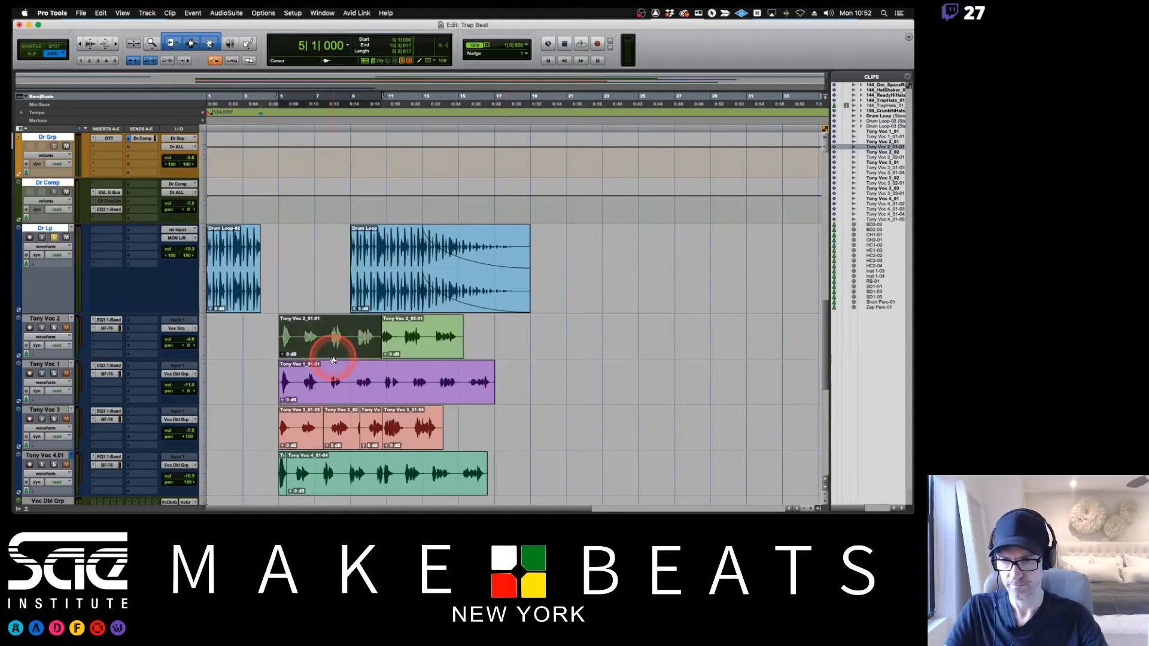
drag(495, 326, 493, 470)
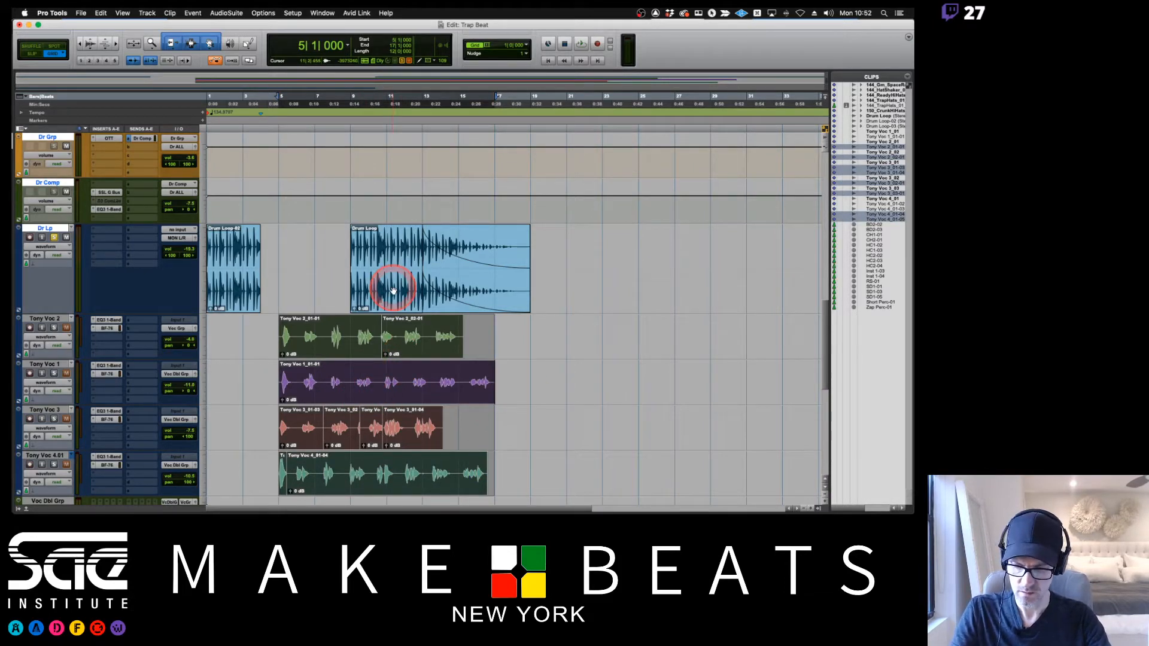
key(super+alt+g)
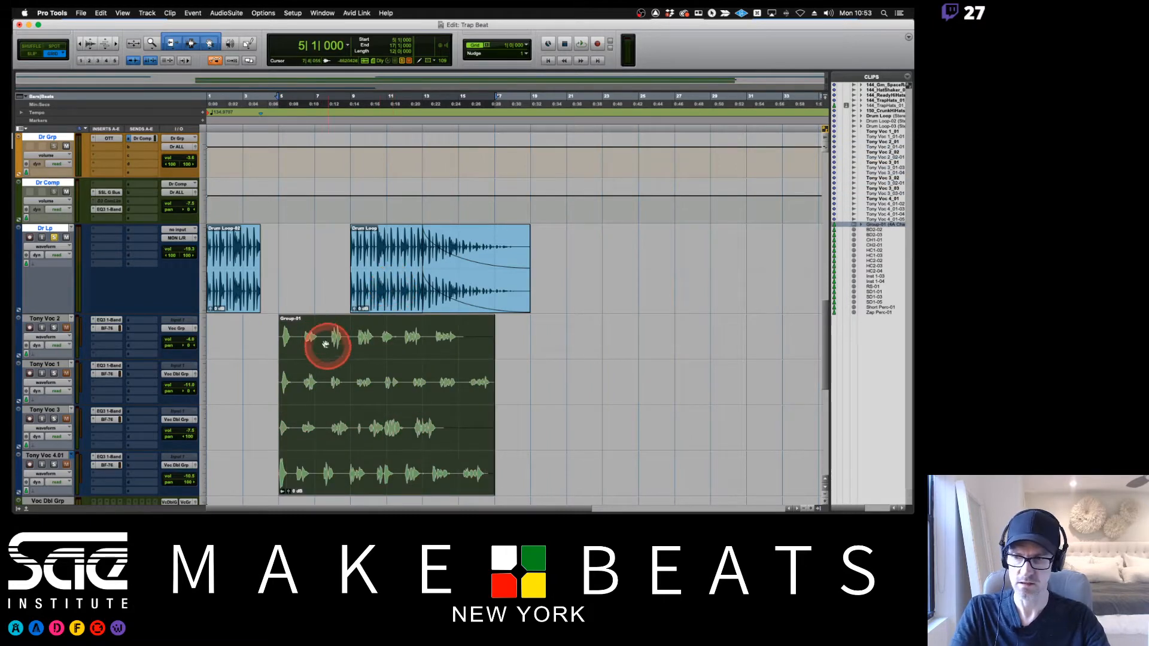
scroll(354, 328, down, 5)
scroll(358, 330, up, 3)
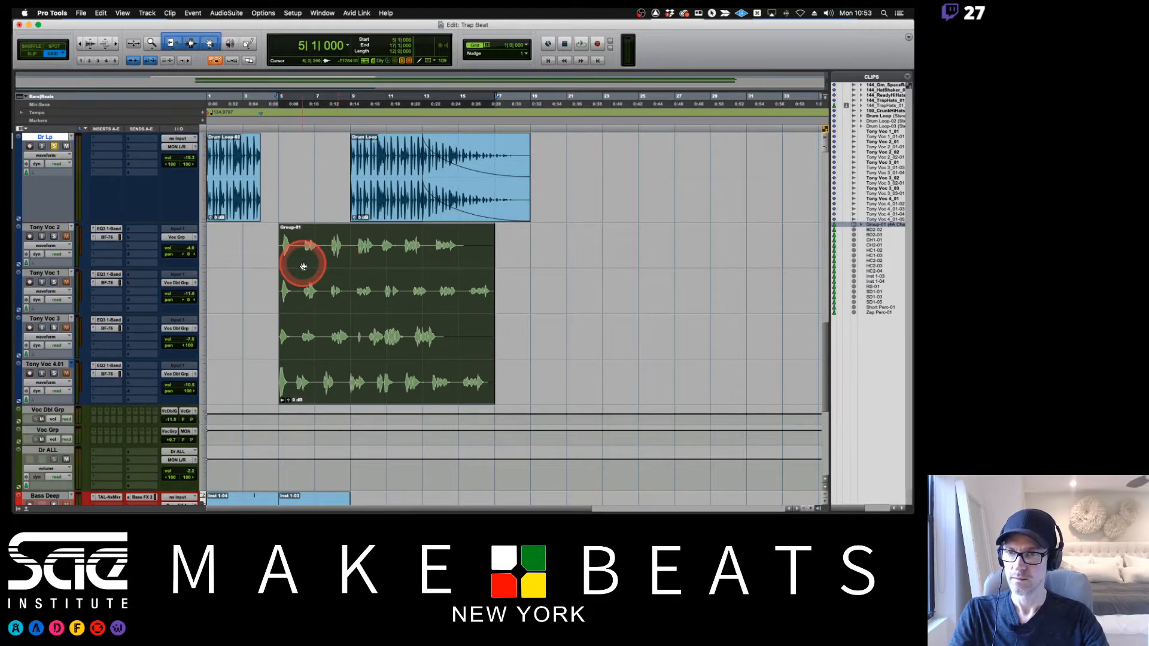
- Create a Mix/Edit group named Voc with ID v containing the four vocal tracks
scroll(312, 265, up, 10)
scroll(304, 266, down, 10)
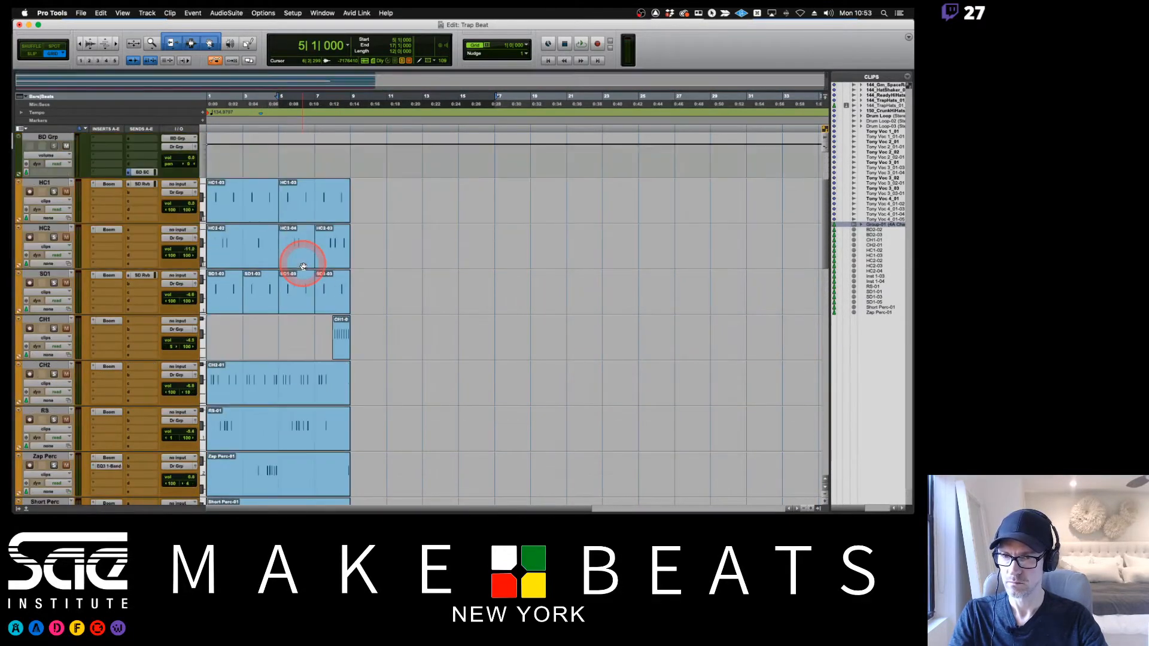
scroll(303, 266, up, 3)
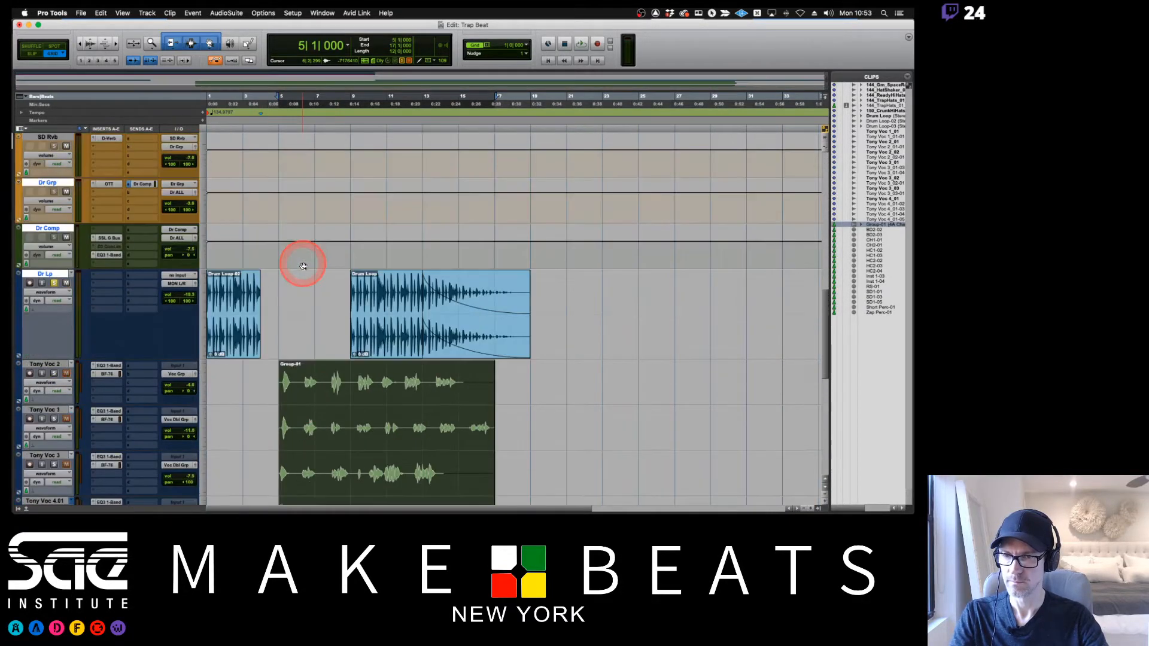
scroll(303, 267, down, 3)
scroll(303, 267, up, 1)
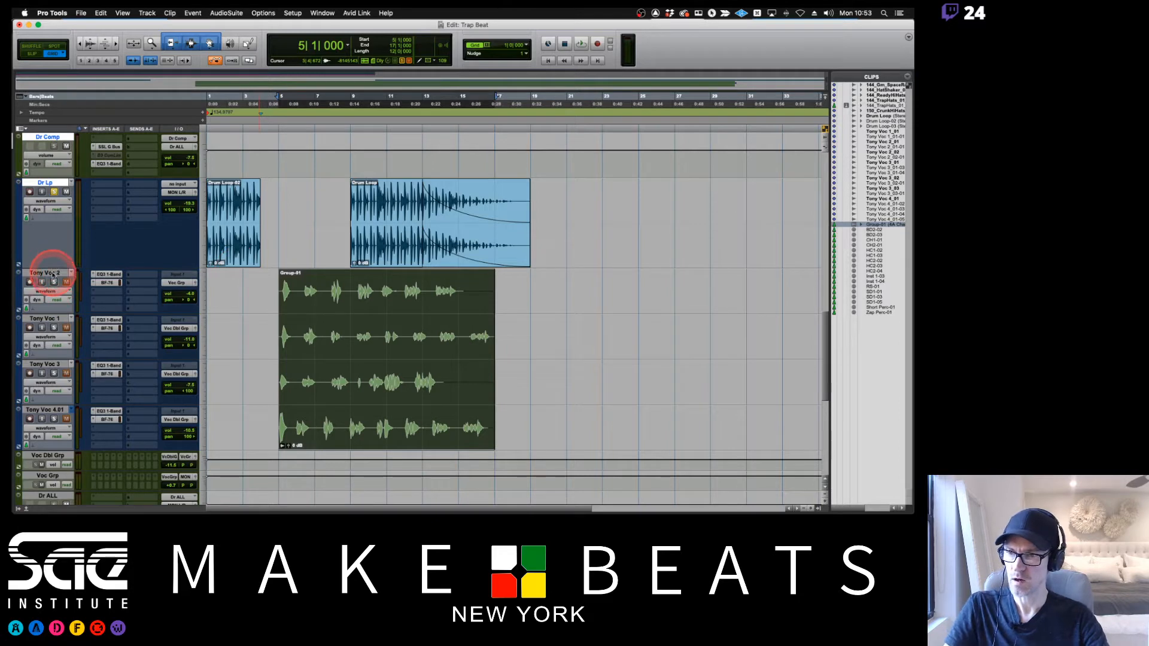
click(53, 273)
shift+click(52, 410)
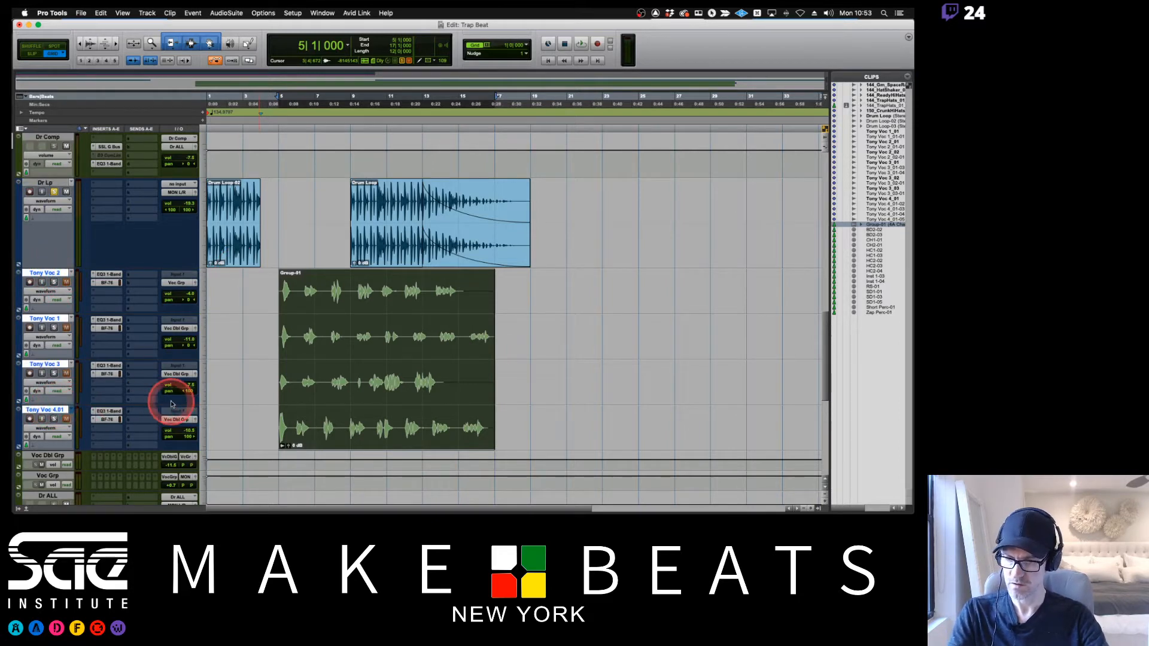
key(super+g)
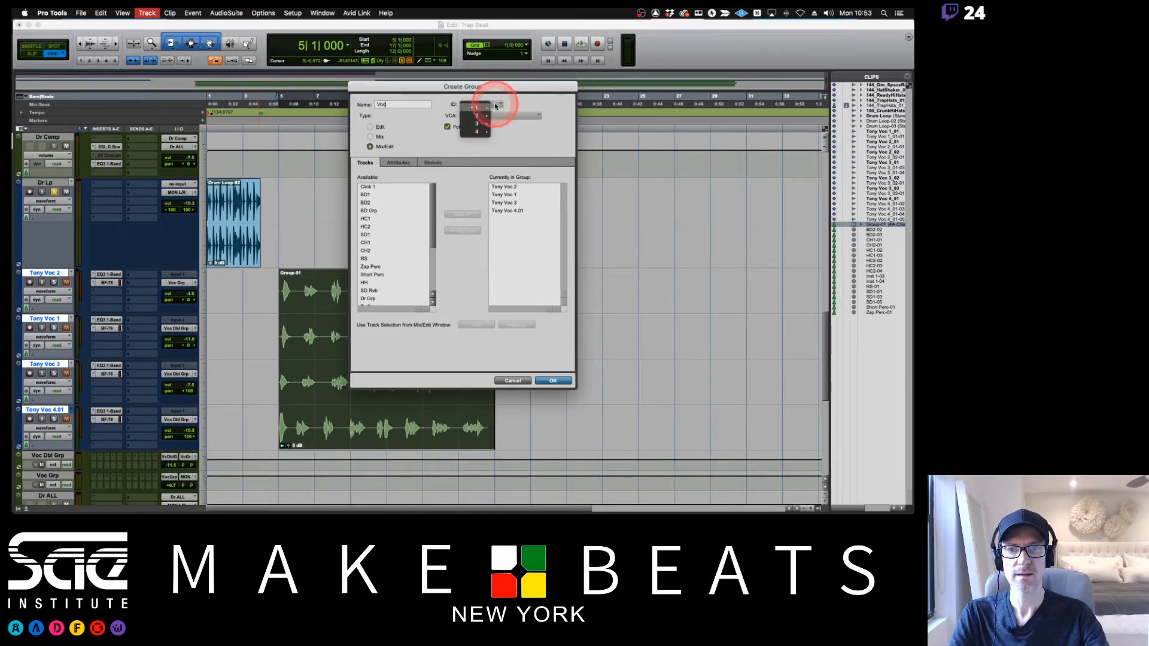
click(486, 105)
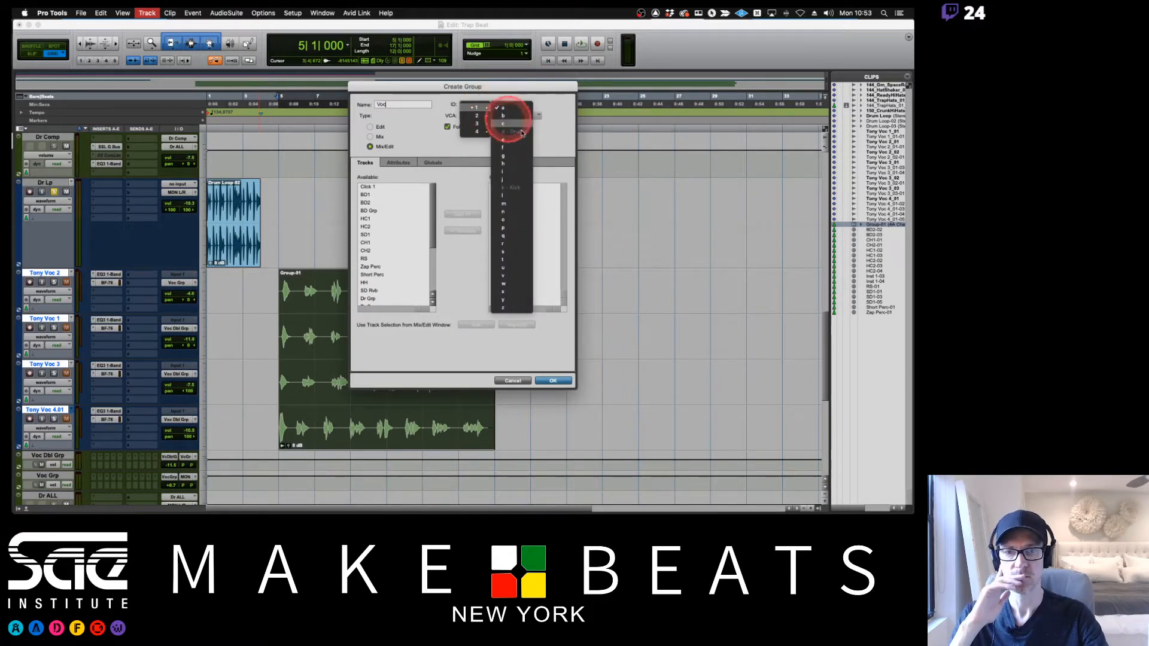
click(503, 275)
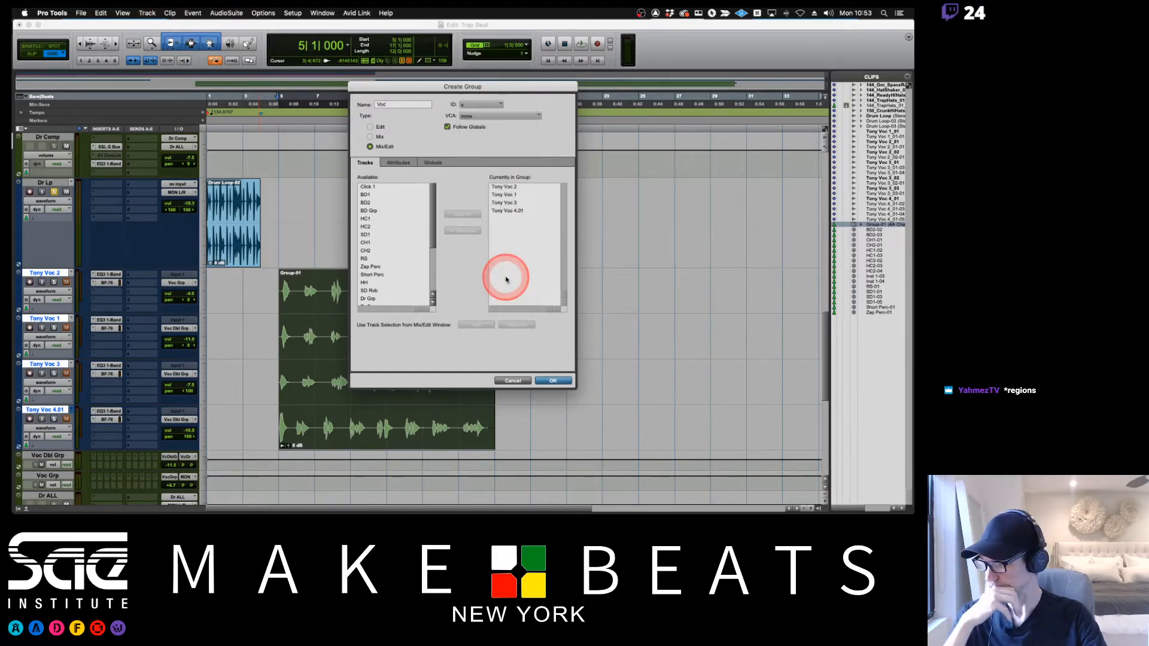
click(546, 381)
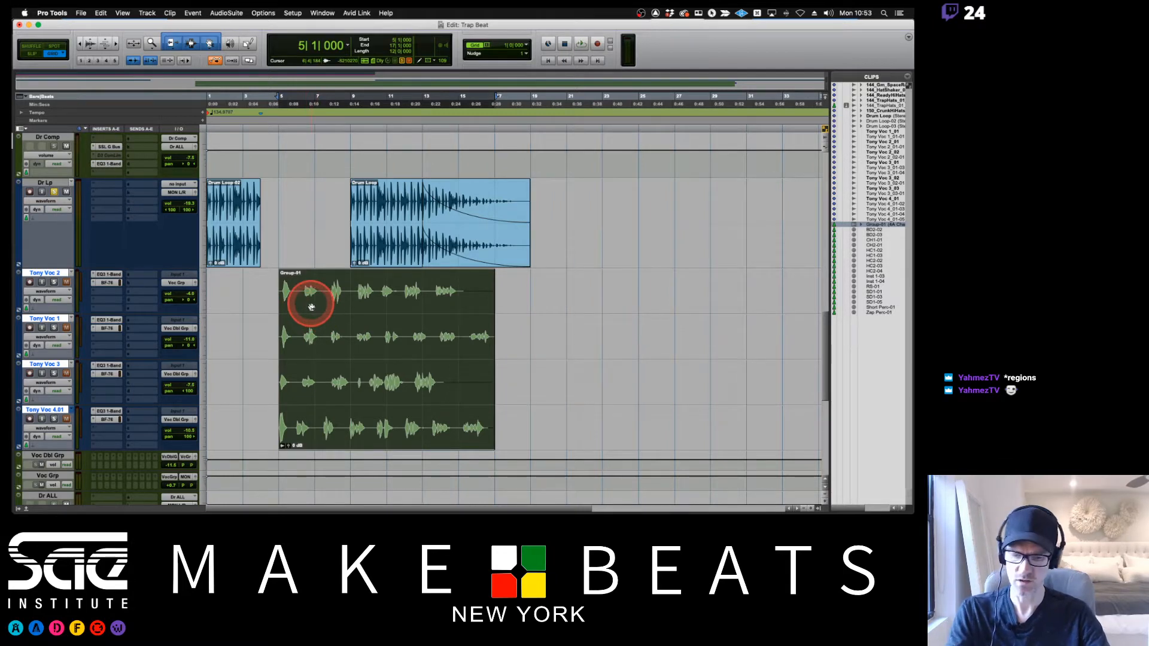
key(t)
key(t)
key(r)
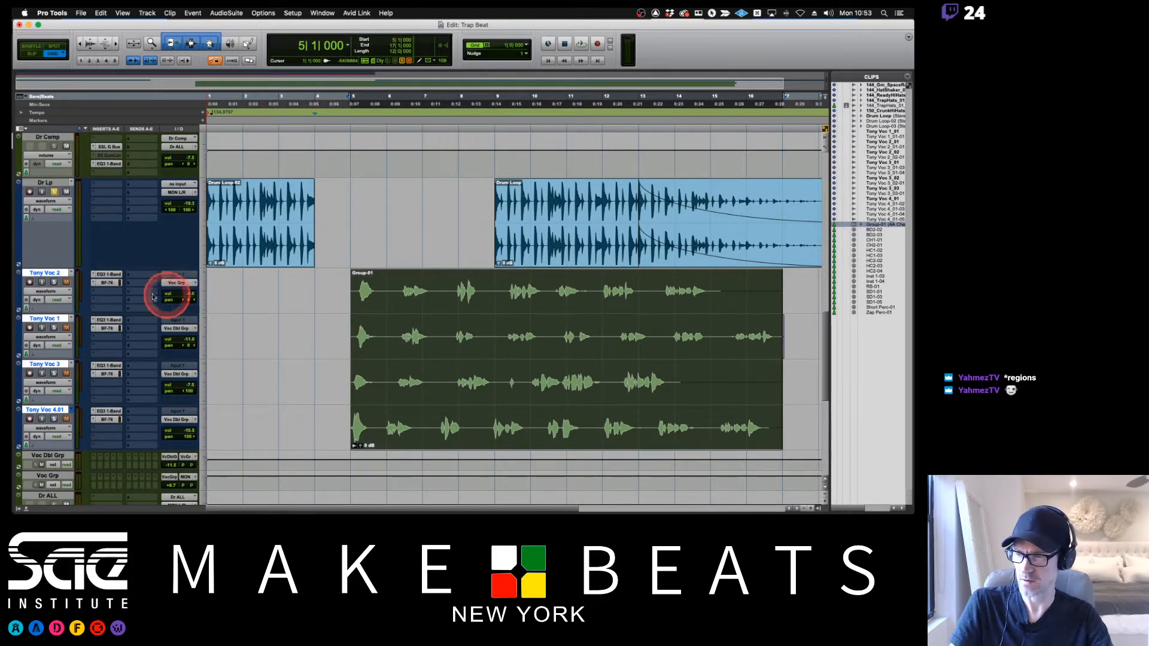
click(45, 273)
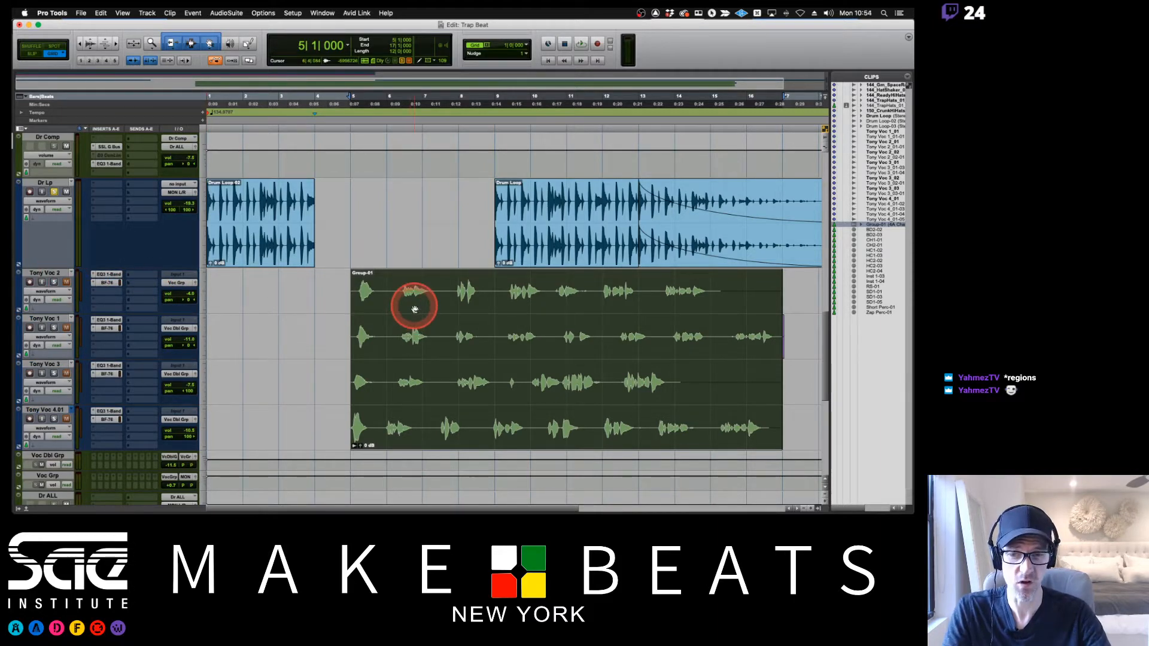
mouse_move(414, 307)
mouse_down()
mouse_move(352, 312)
mouse_move(392, 310)
mouse_up()
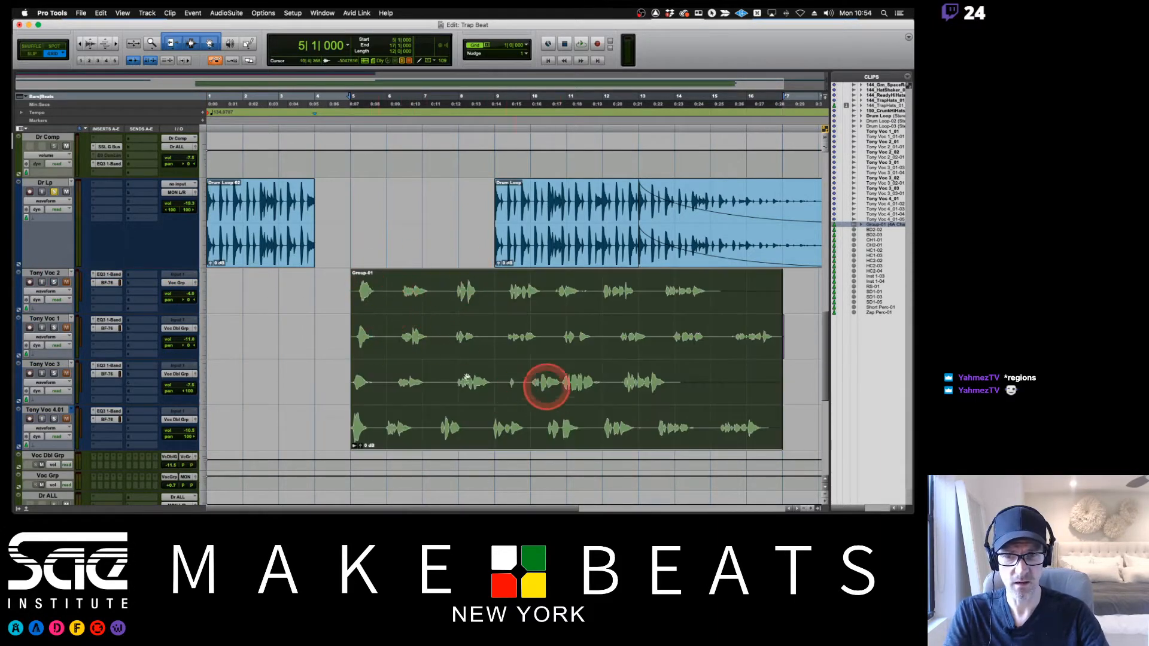
- Select the four vocal tracks, show the track and group lists, and enable Polyphonic Elastic Audio on the selected tracks
click(34, 274)
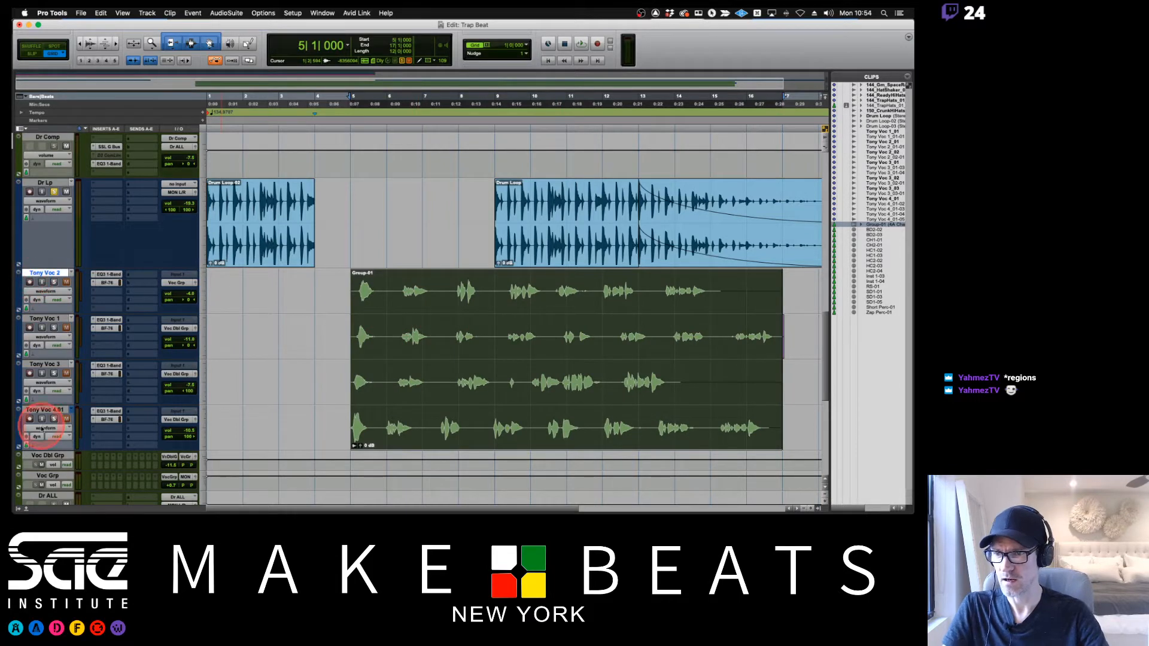
shift+click(49, 410)
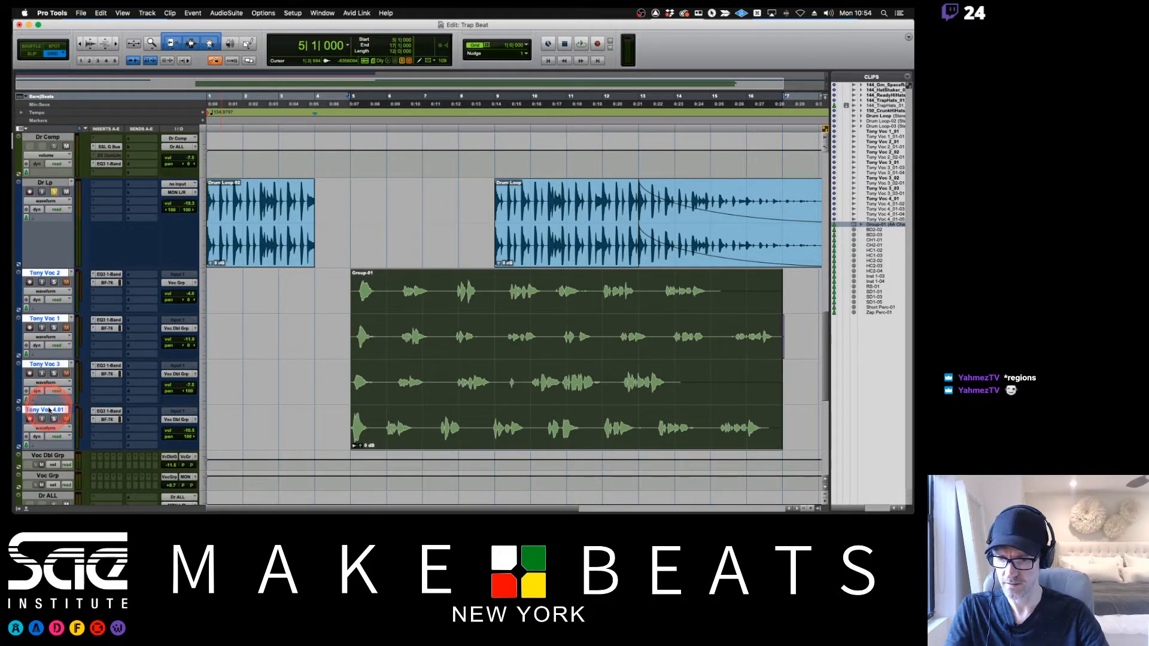
click(19, 510)
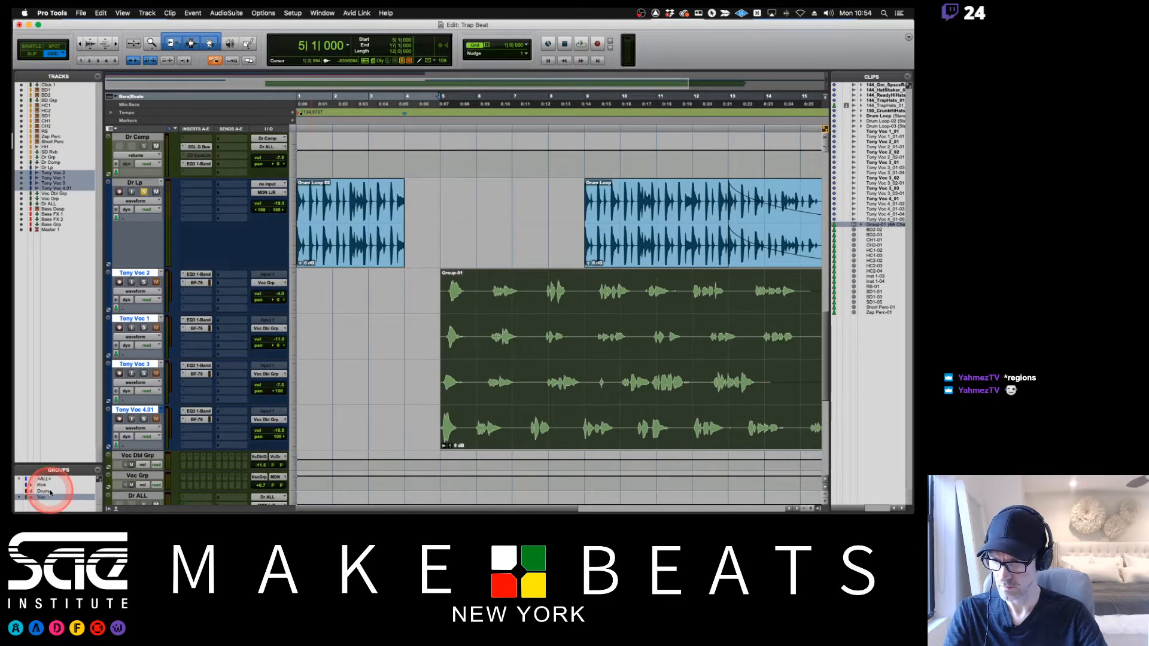
click(144, 309)
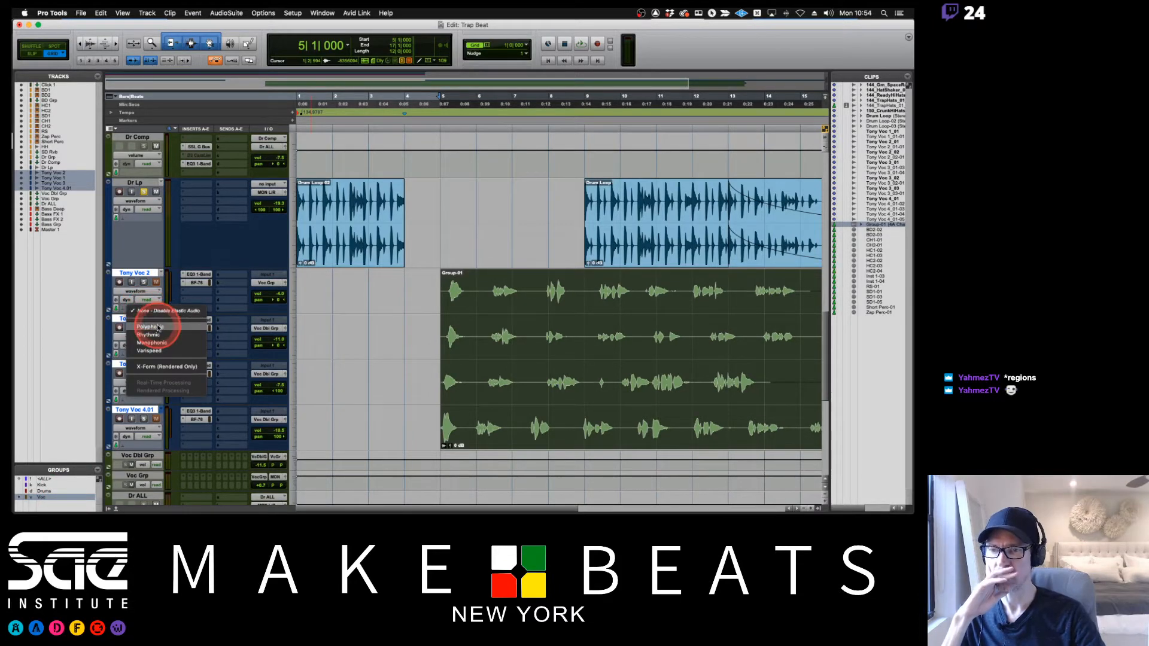
click(158, 327)
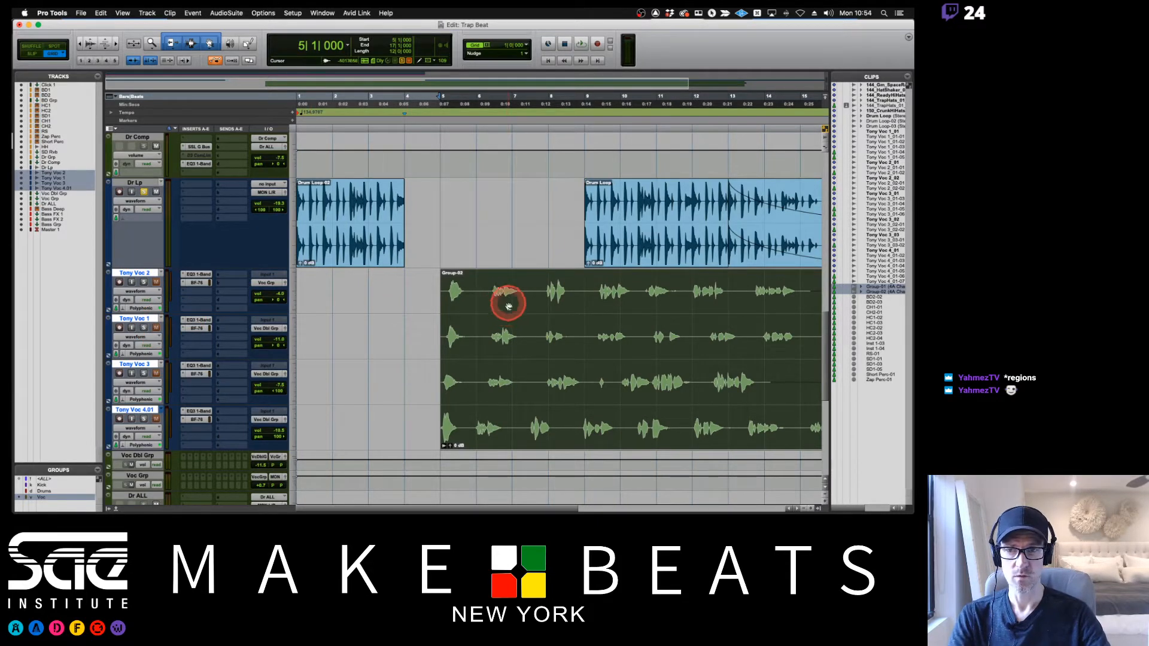
- Move the vocal clip group to start at bar 4 and the second drum loop clip to start at bar 13
drag(508, 306, 465, 311)
drag(629, 246, 744, 237)
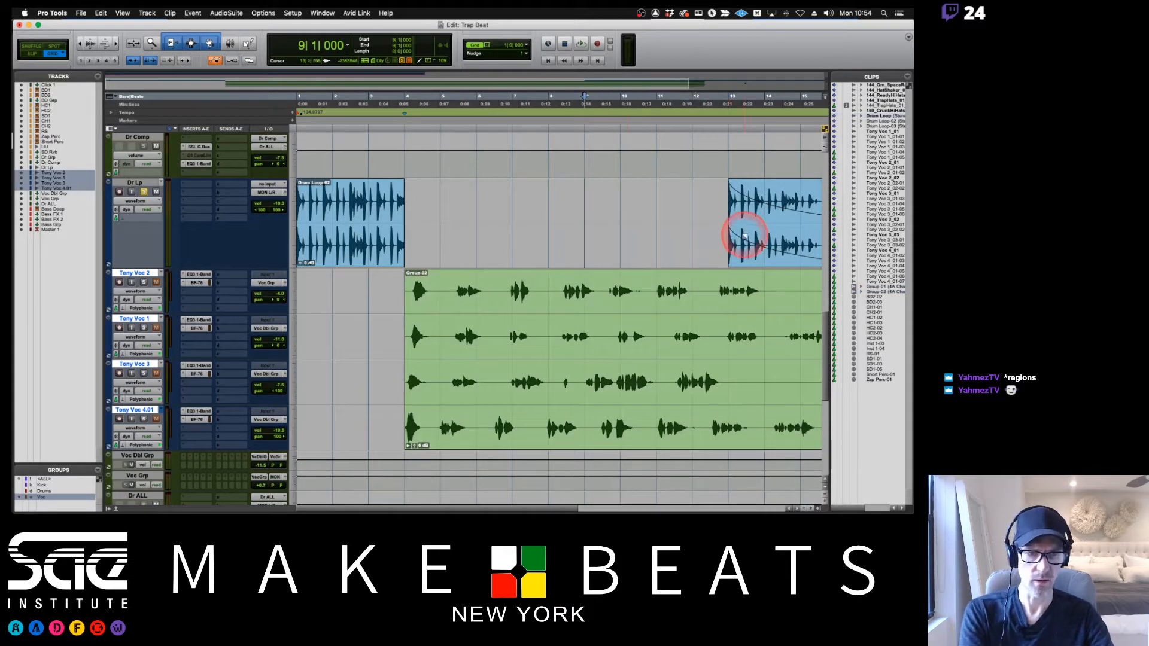
- Remove the fade from the drum loop clip at bar 13 and delete the trimmed drum loop clip at bar 1
click(750, 246)
key(Delete)
click(337, 262)
key(Delete)
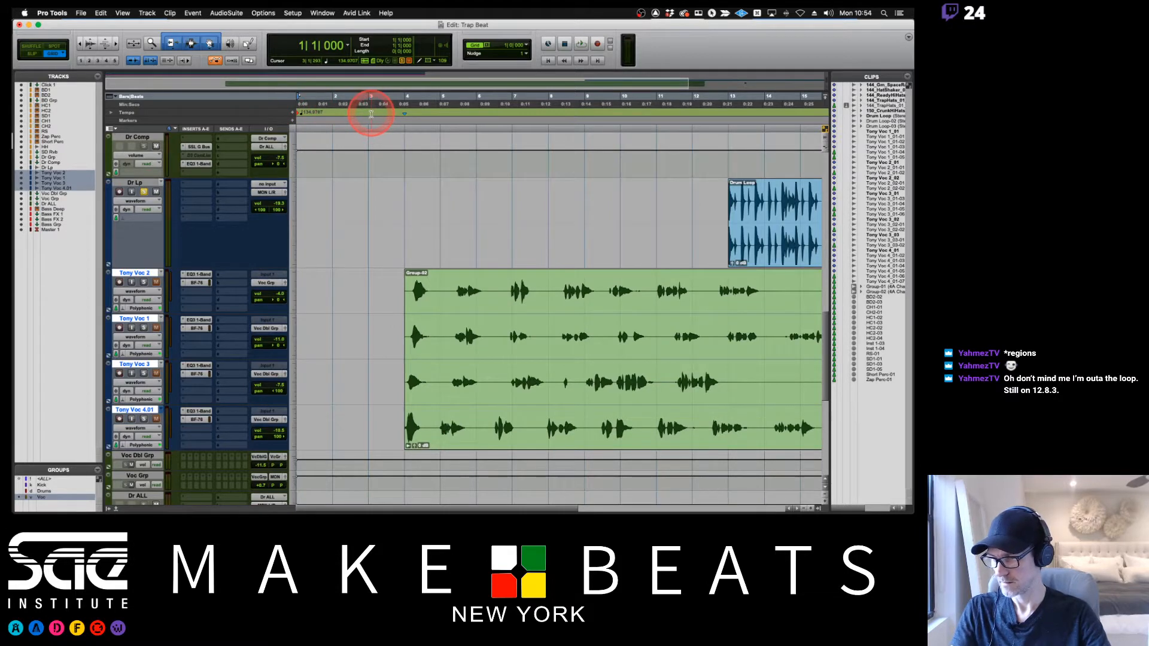
- Try to clear the tempo events between bars 3 and 5, and undo the tempo deletion
drag(371, 113, 437, 114)
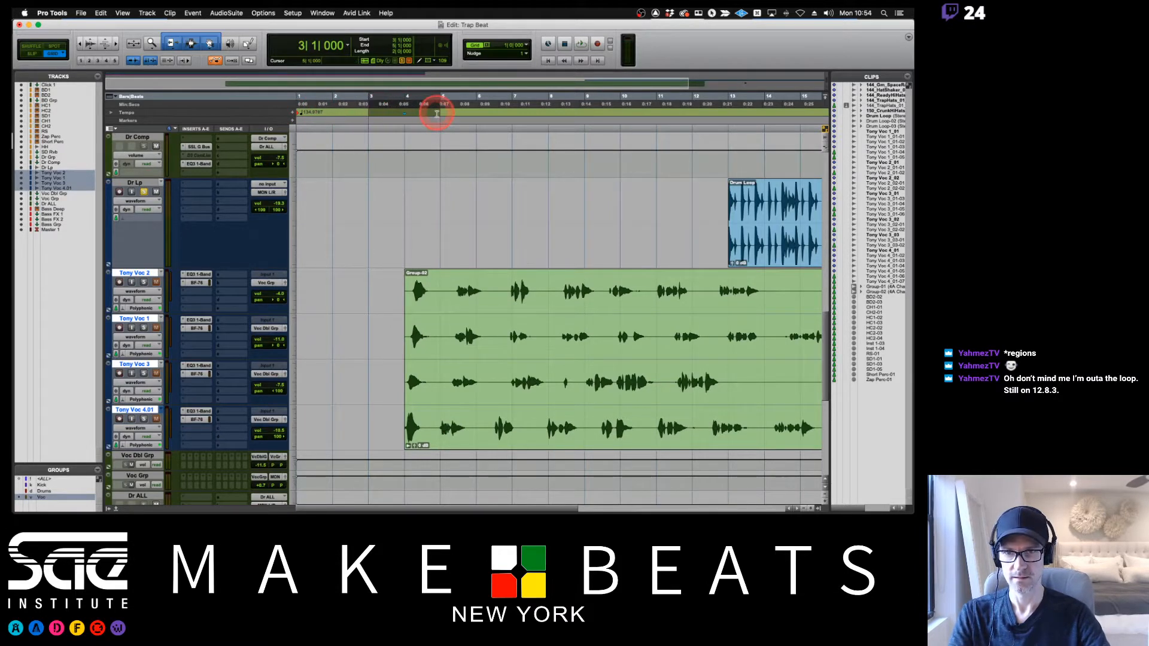
key(Delete)
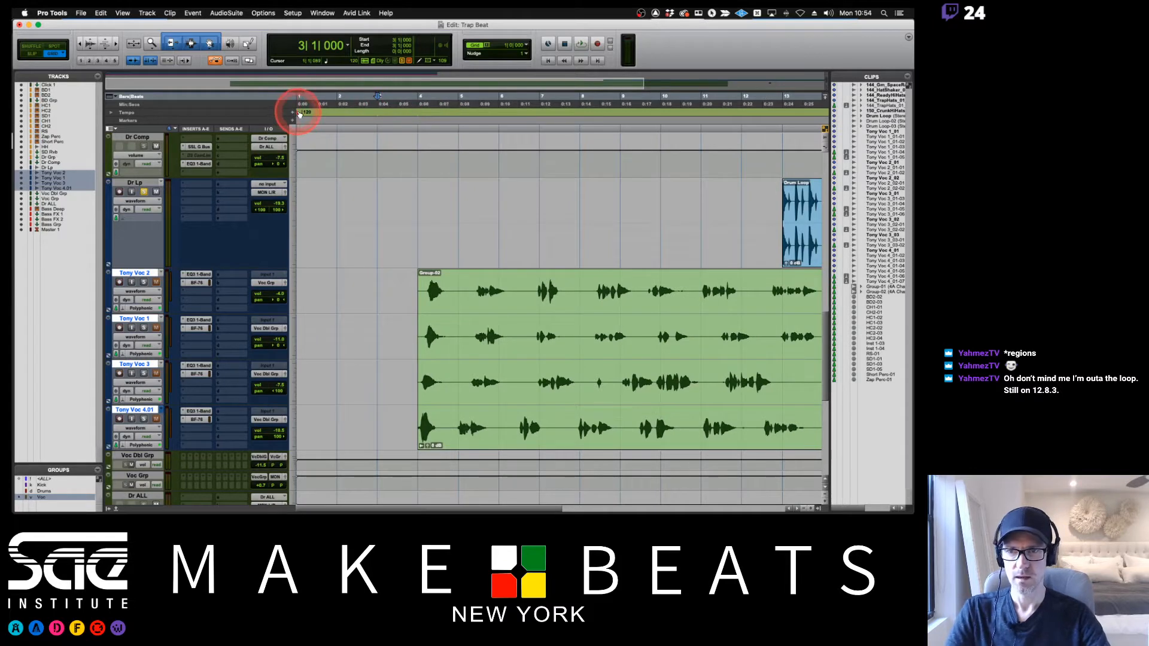
key(super+z)
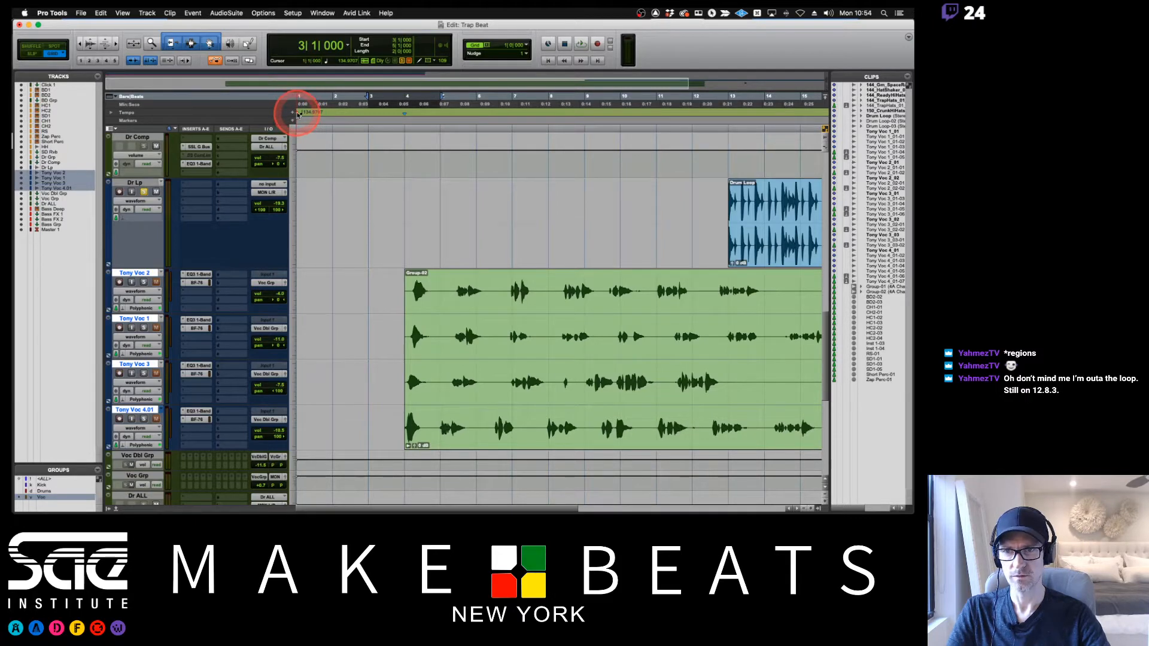
double_click(299, 115)
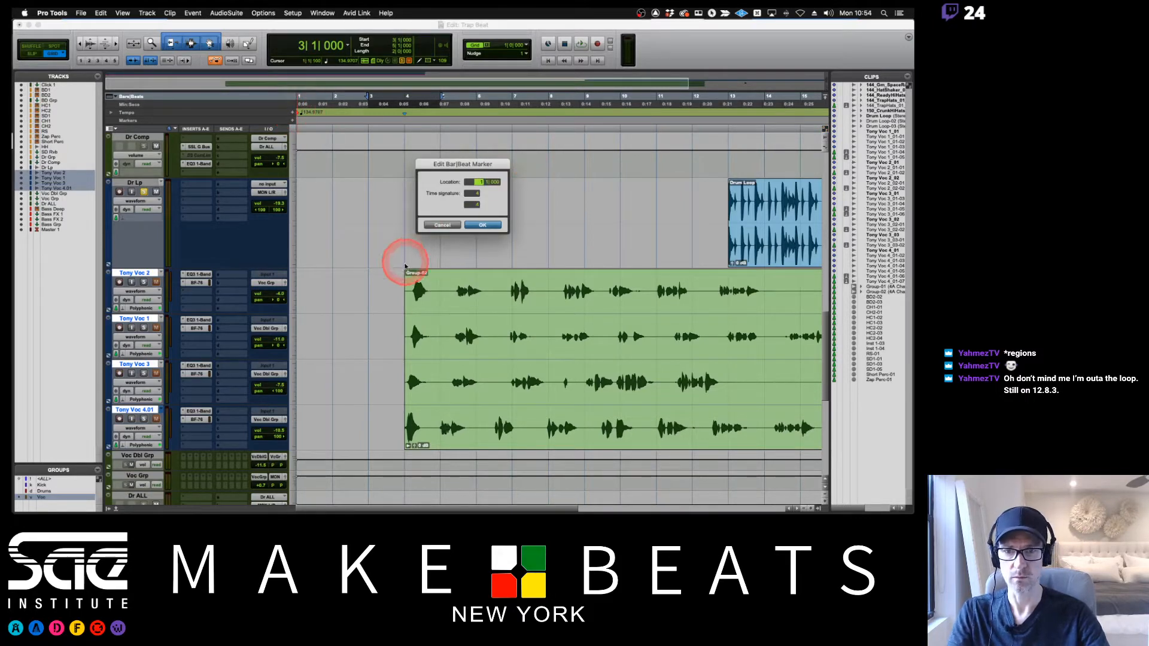
click(435, 226)
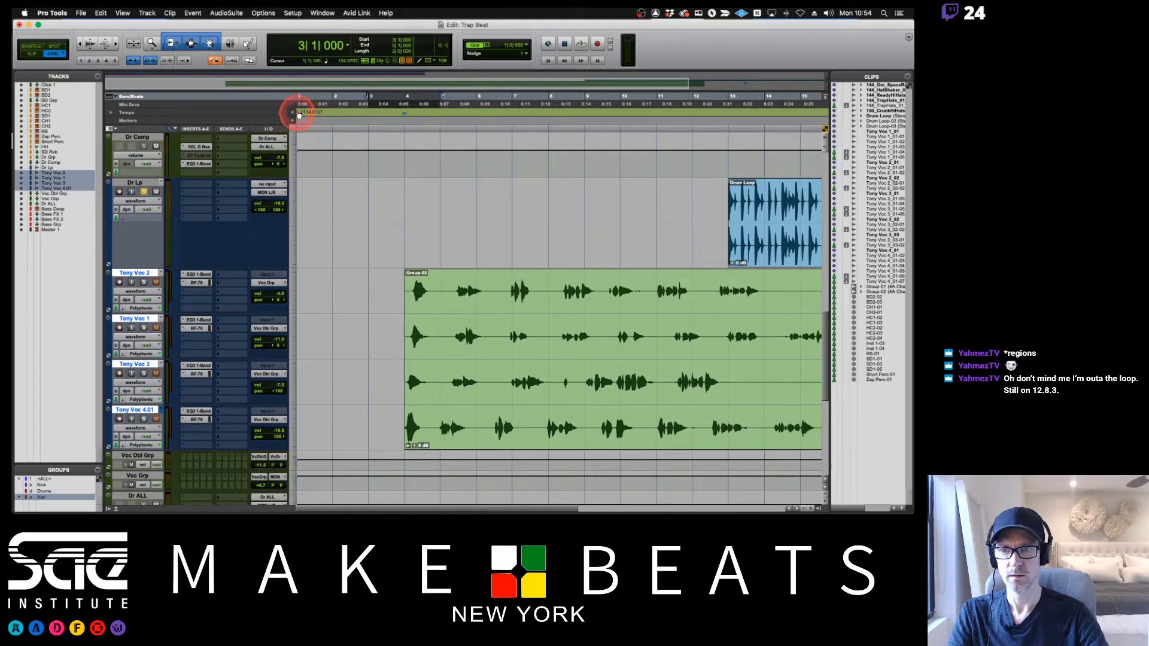
double_click(299, 115)
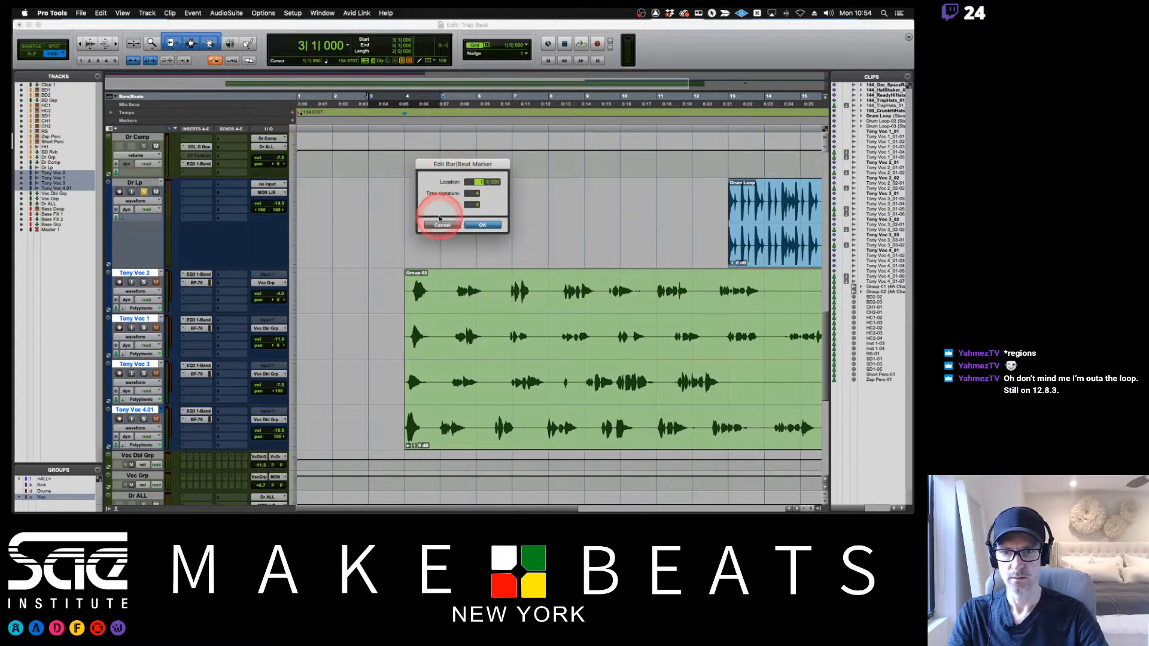
click(446, 226)
click(313, 125)
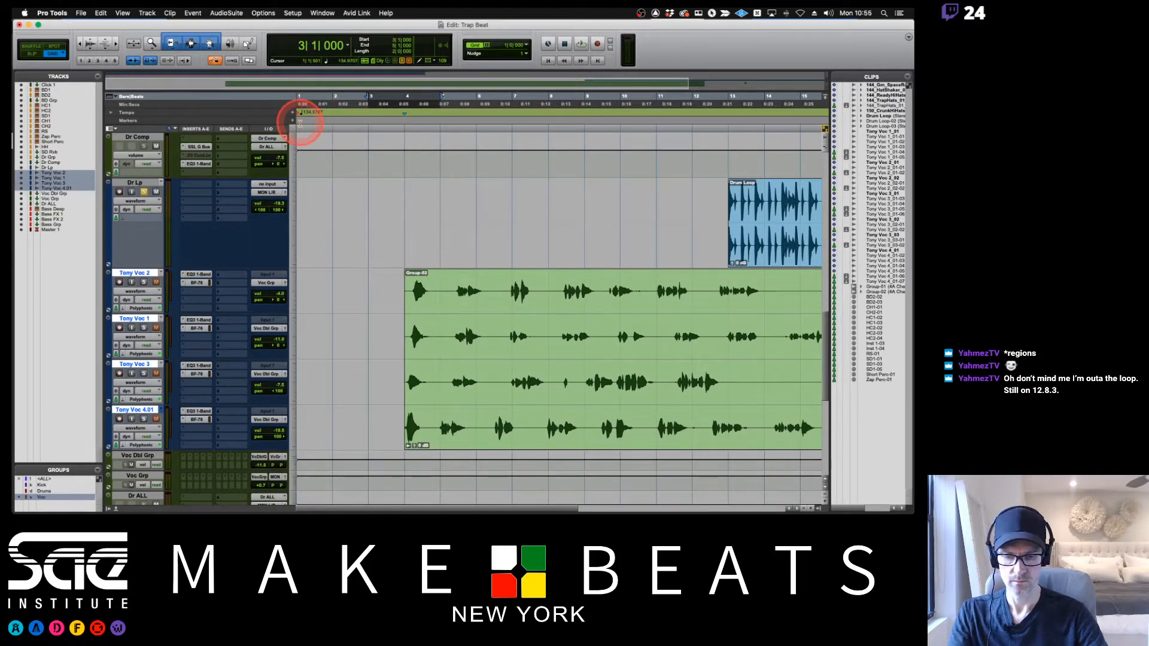
- Set the tempo event at 1|1|000 to 150 BPM
double_click(296, 112)
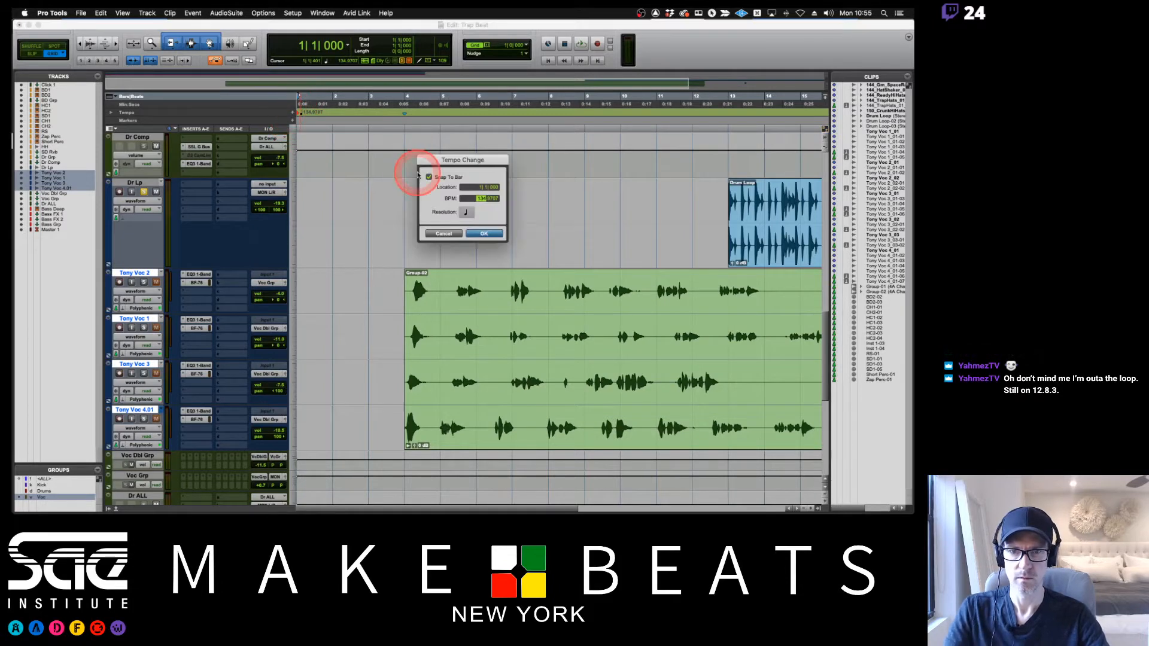
key(Return)
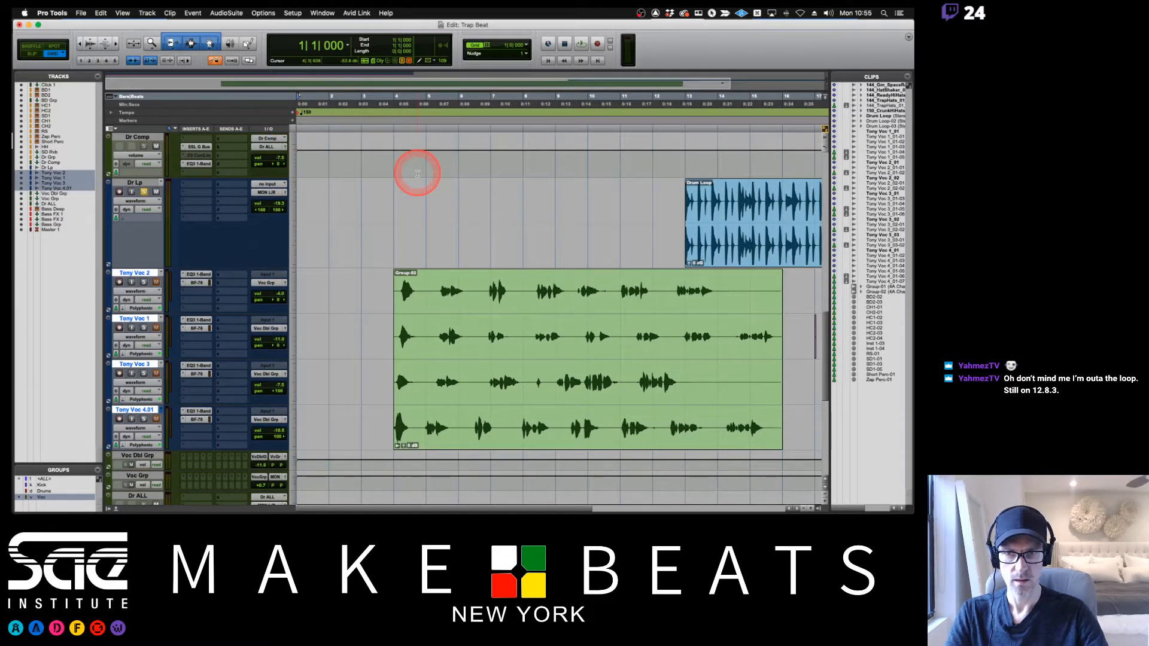
- Delete the remaining drum loop clip at bar 13
key(r)
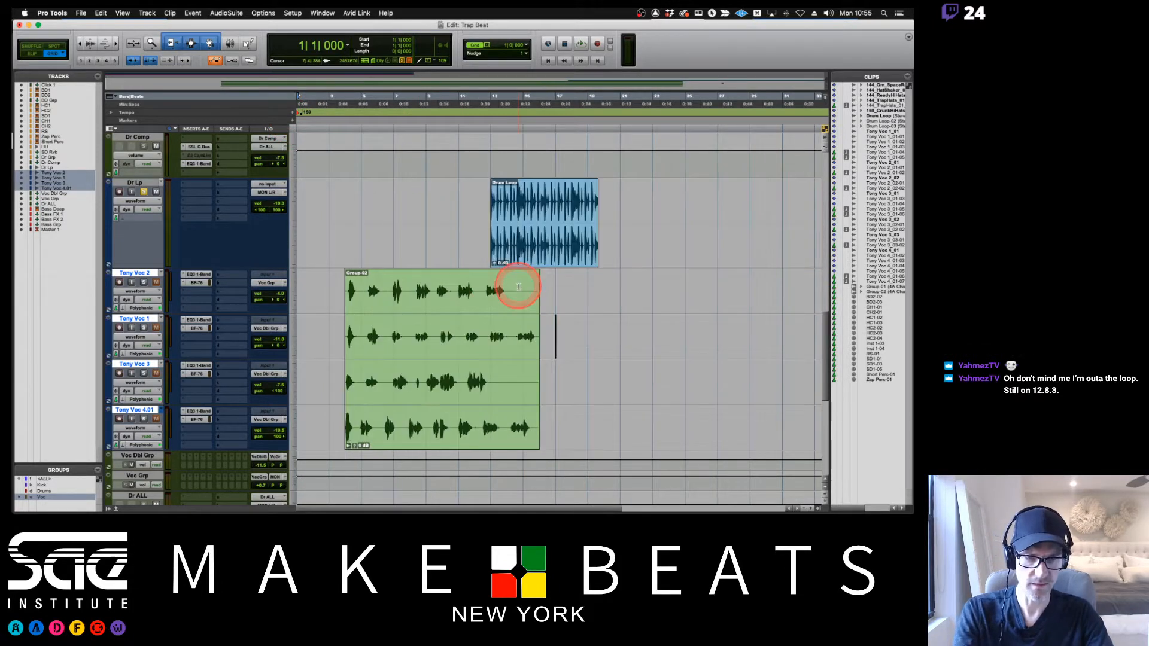
key(r)
click(411, 258)
key(Delete)
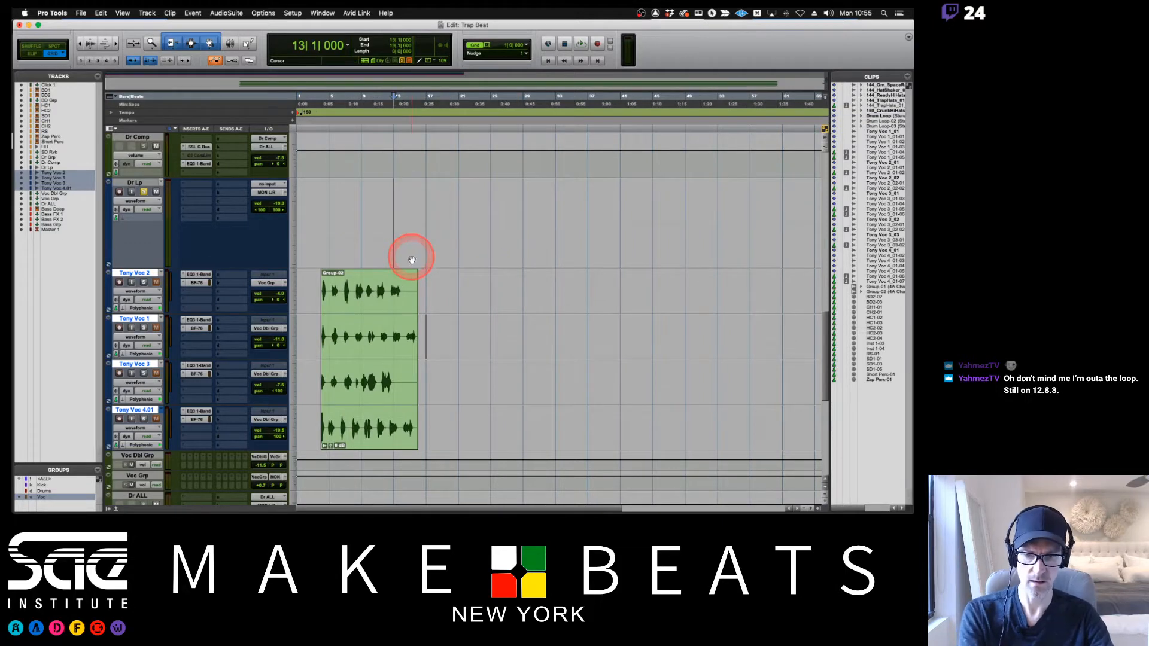
- Move the vocal clip group to start at bar 1
scroll(403, 272, up, 4)
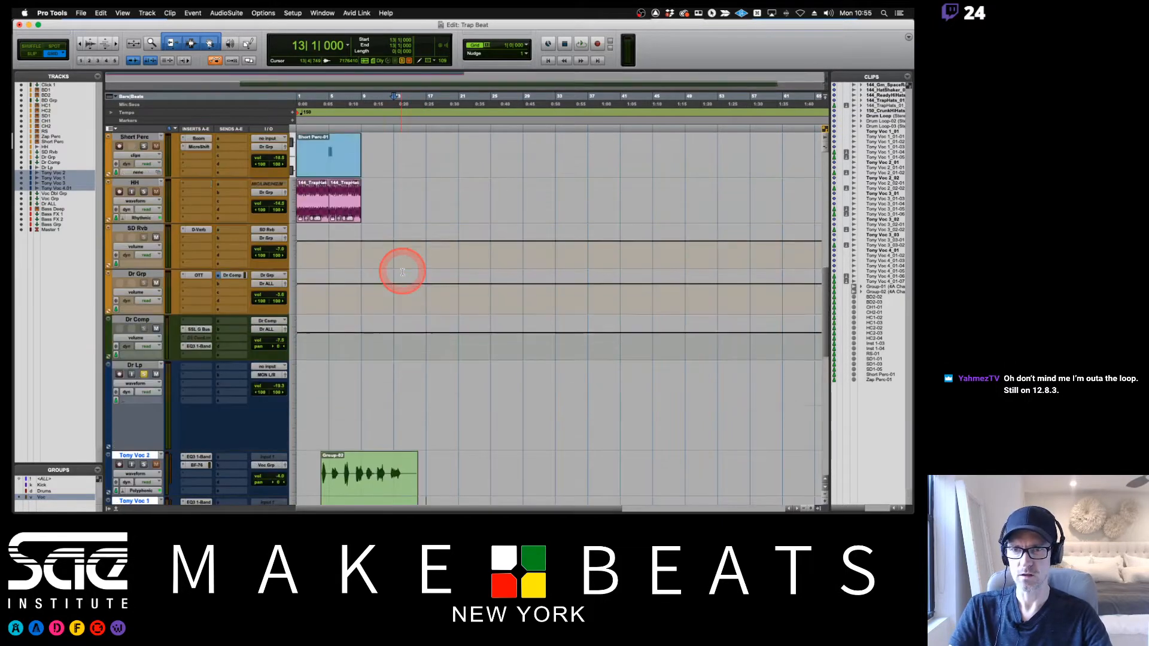
scroll(403, 272, up, 10)
scroll(403, 272, down, 15)
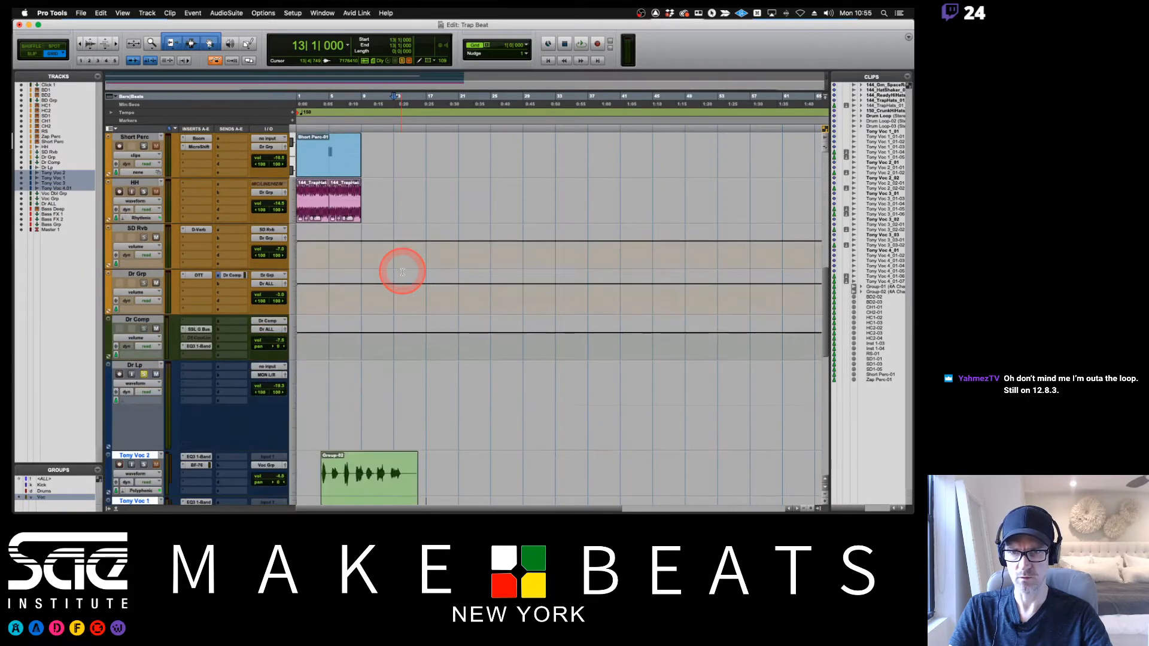
scroll(403, 271, down, 4)
scroll(402, 271, up, 8)
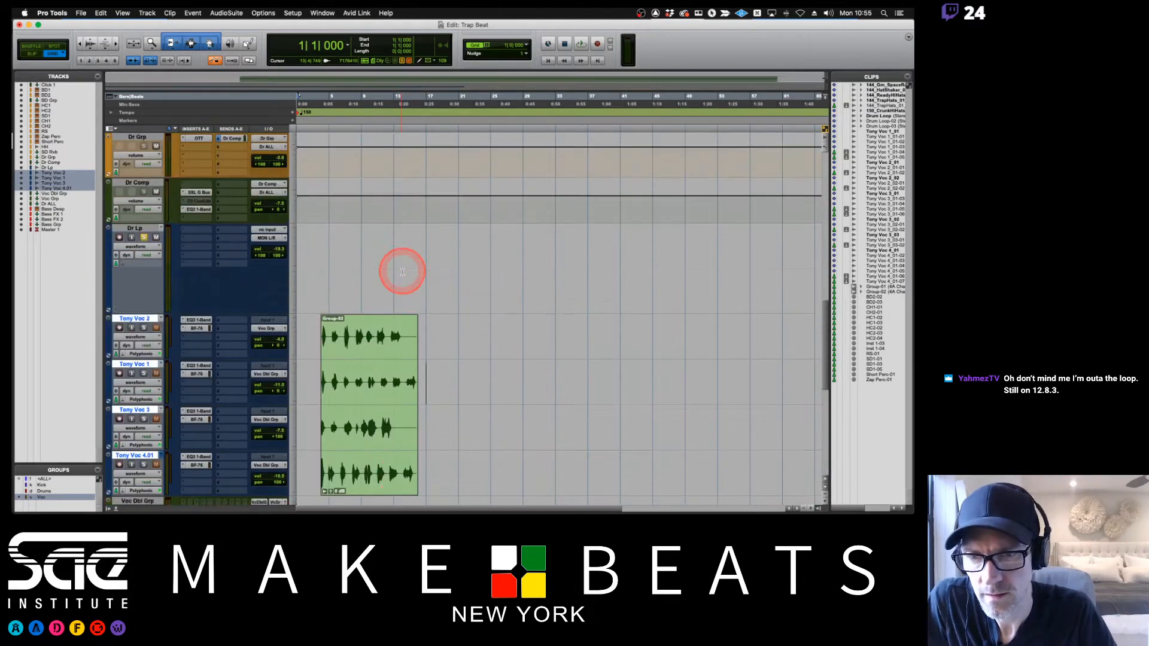
scroll(403, 271, down, 4)
drag(357, 172, 333, 172)
key(t)
key(t)
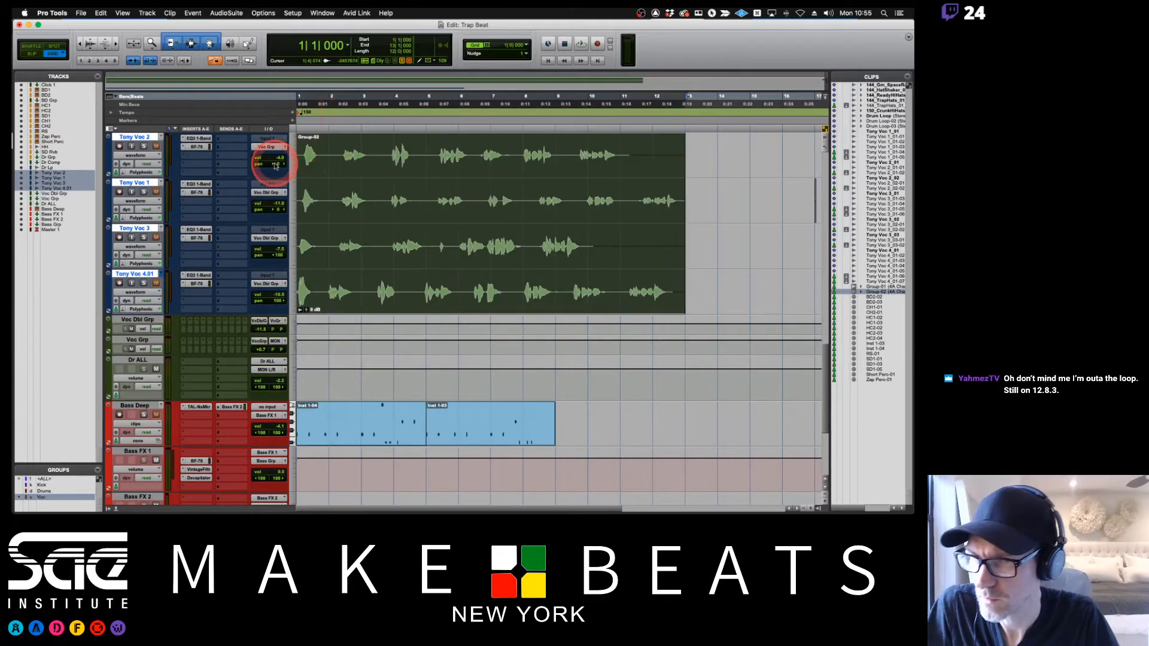
- Toggle solo on the grouped vocal tracks
click(144, 146)
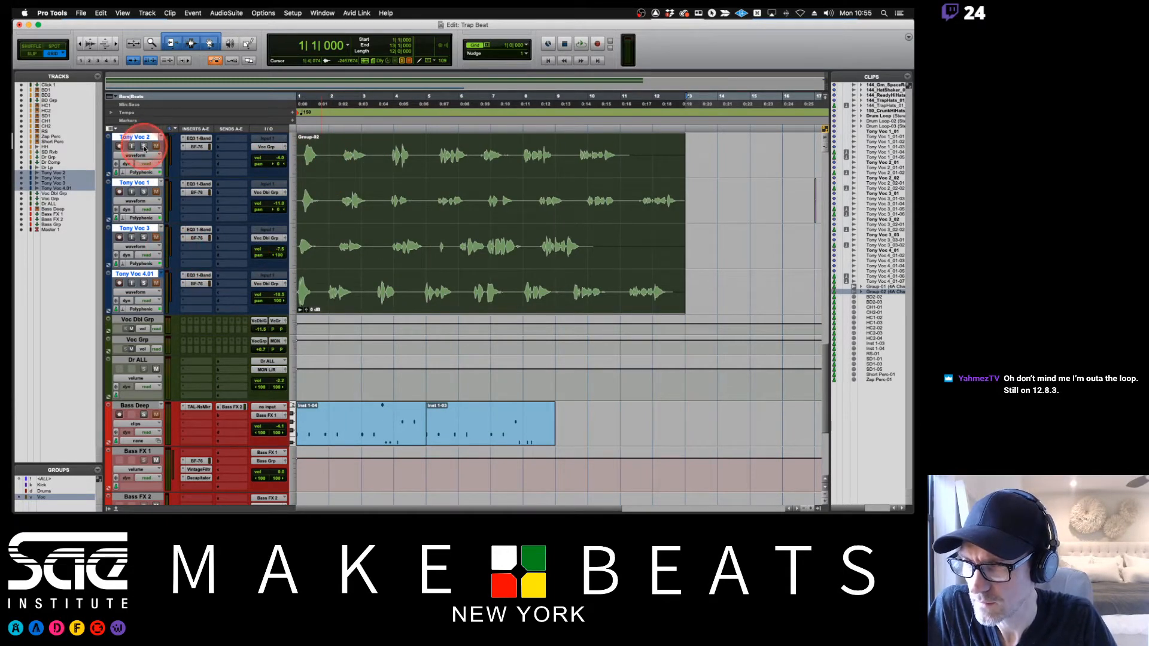
scroll(308, 216, up, 10)
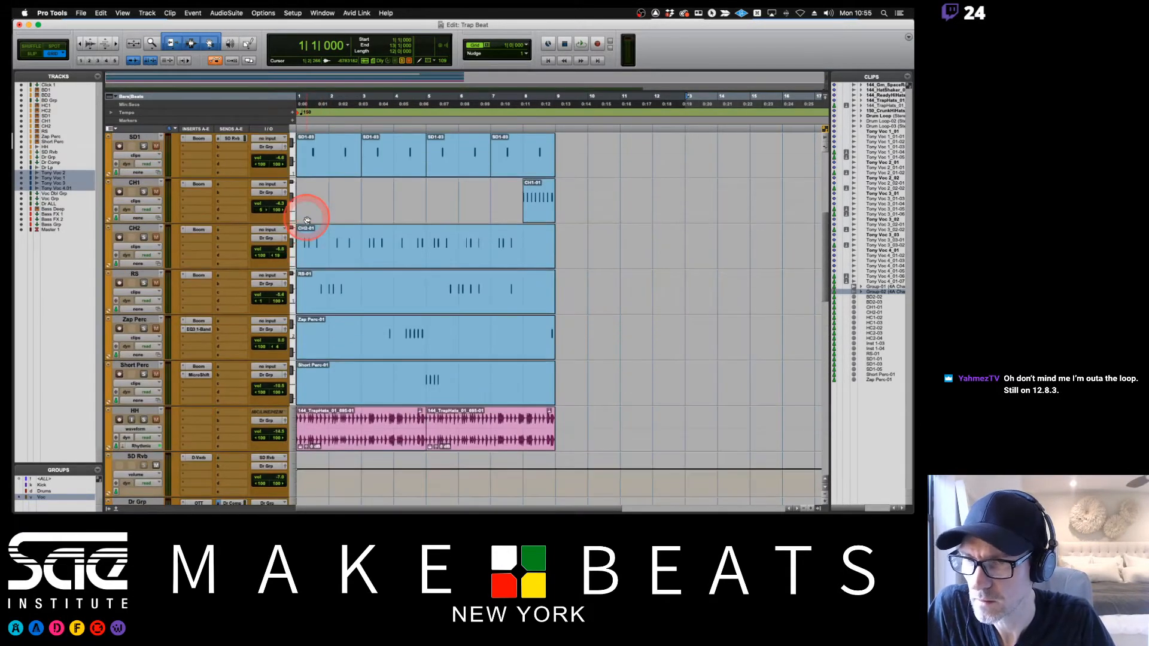
- Move the four vocal tracks together with Voc Dbl Grp and Voc Grp to between Bass Grp and Master 1
scroll(307, 219, down, 12)
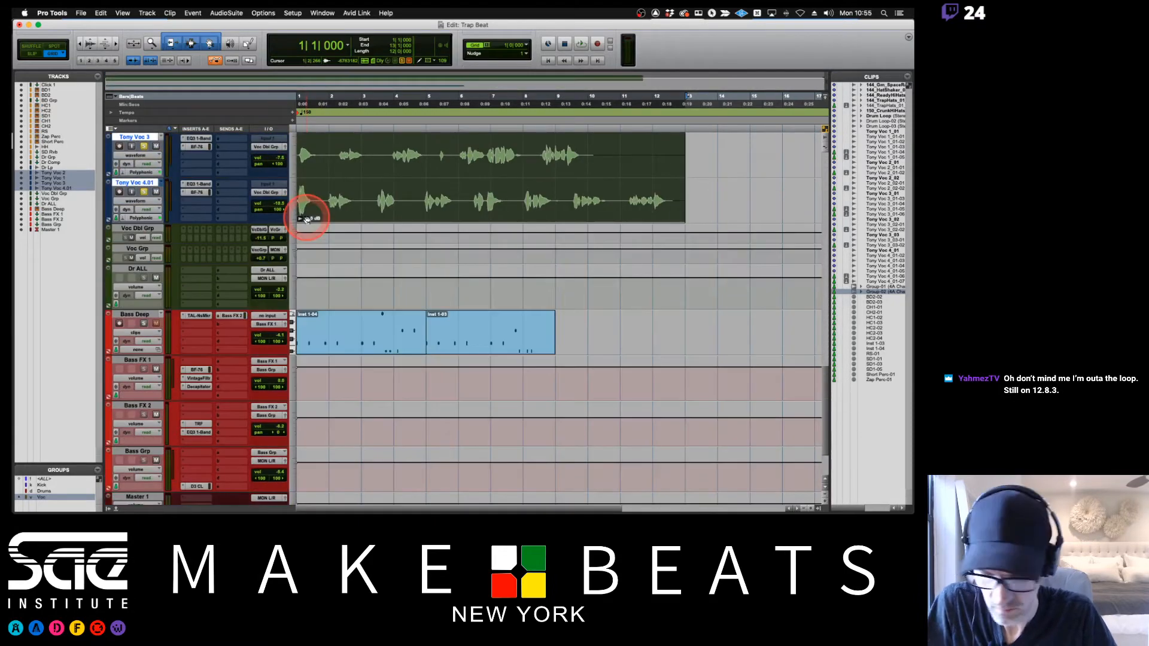
key(super+equal)
scroll(530, 241, right, 5)
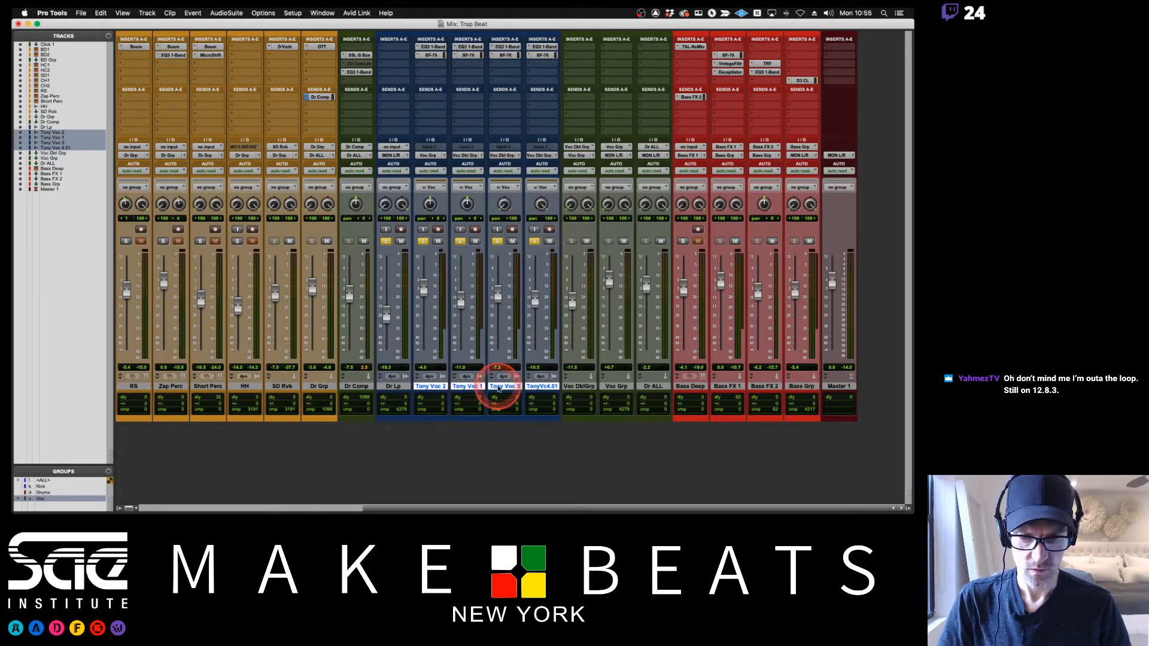
shift+click(617, 386)
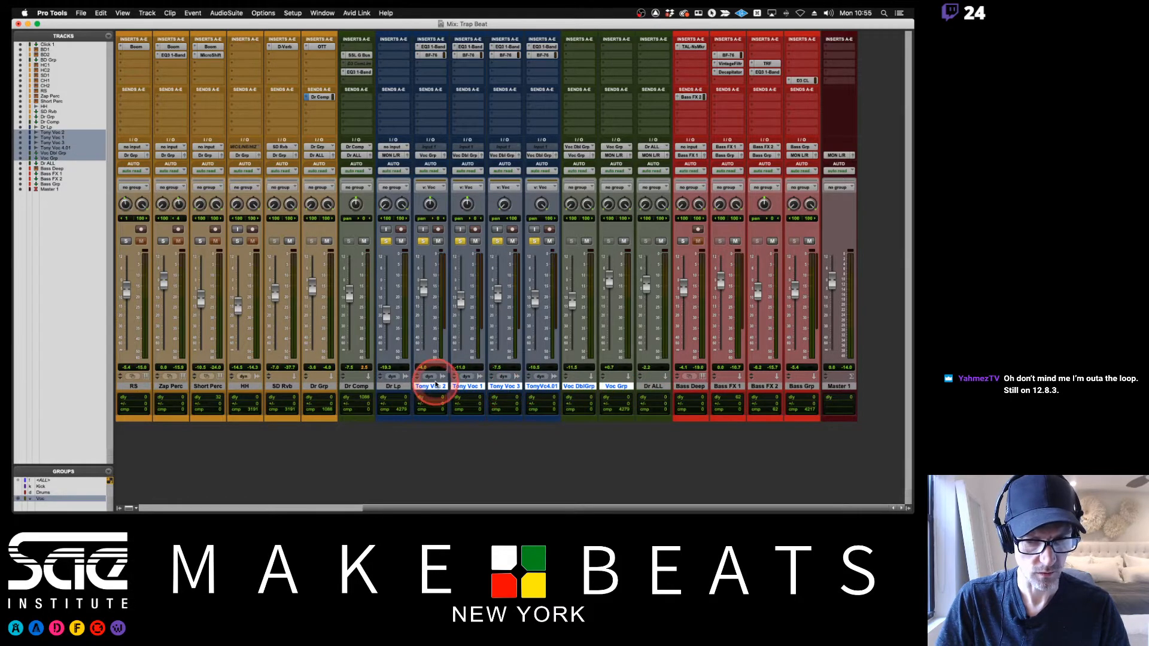
drag(431, 383, 814, 387)
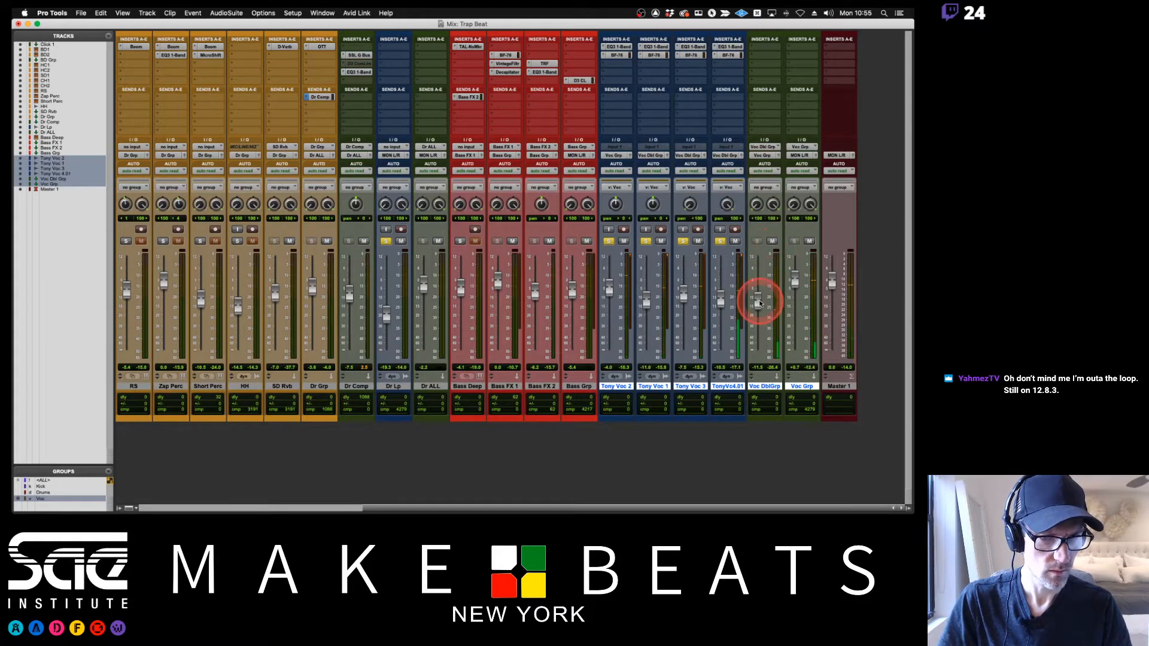
key(super+equal)
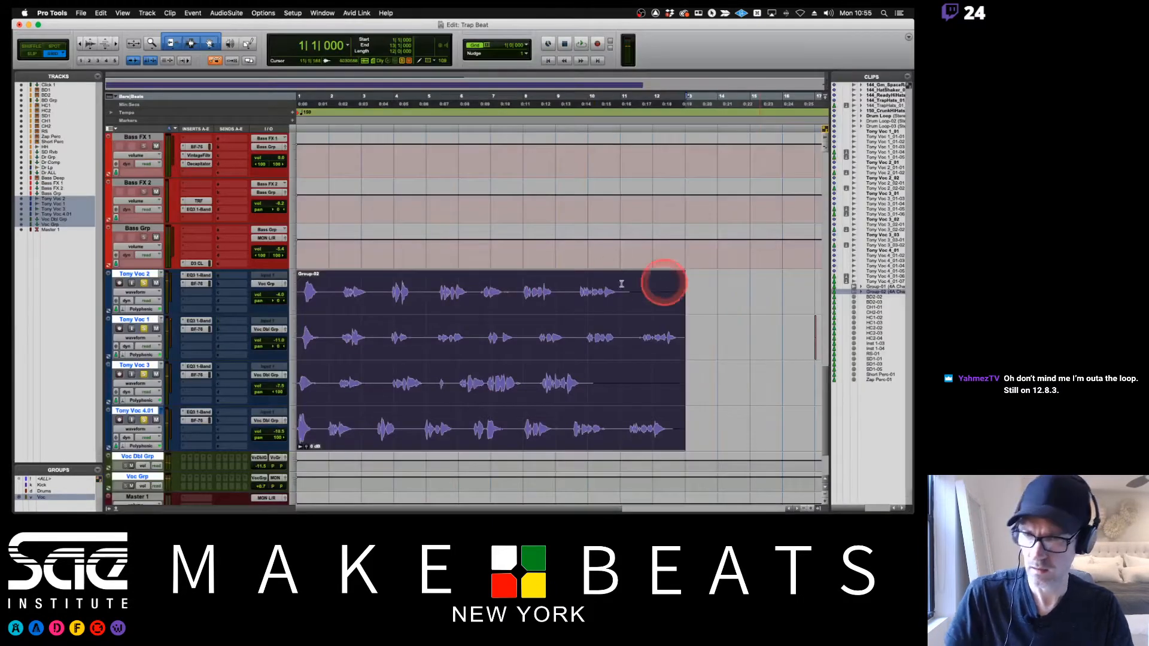
scroll(649, 292, down, 2)
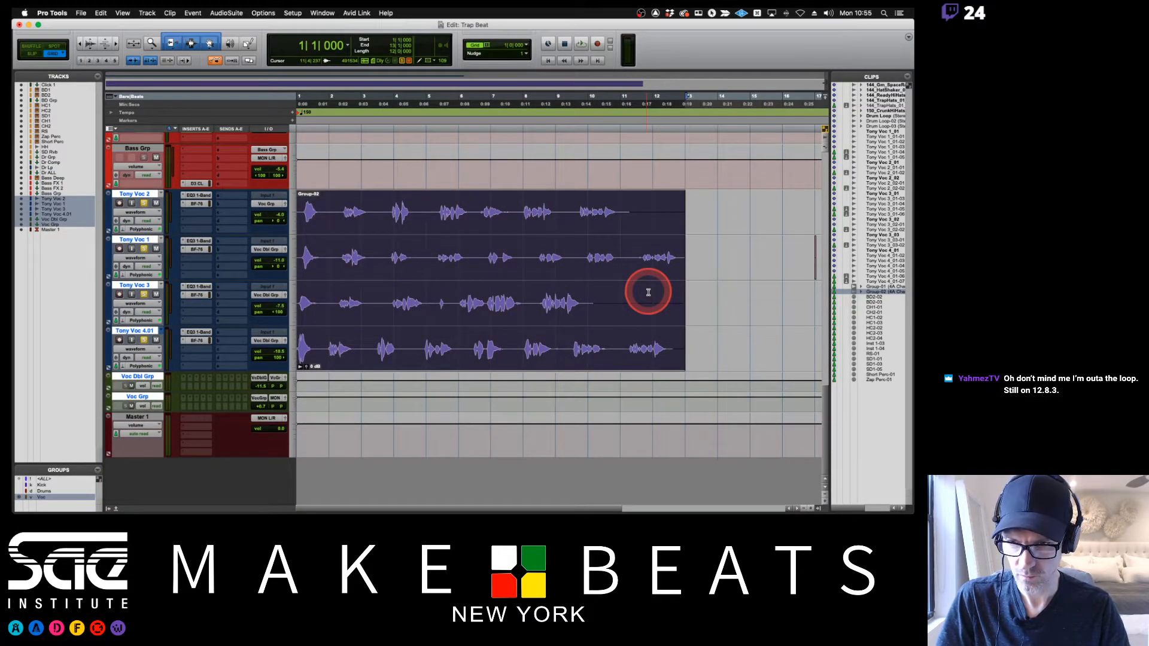
key(t)
key(t)
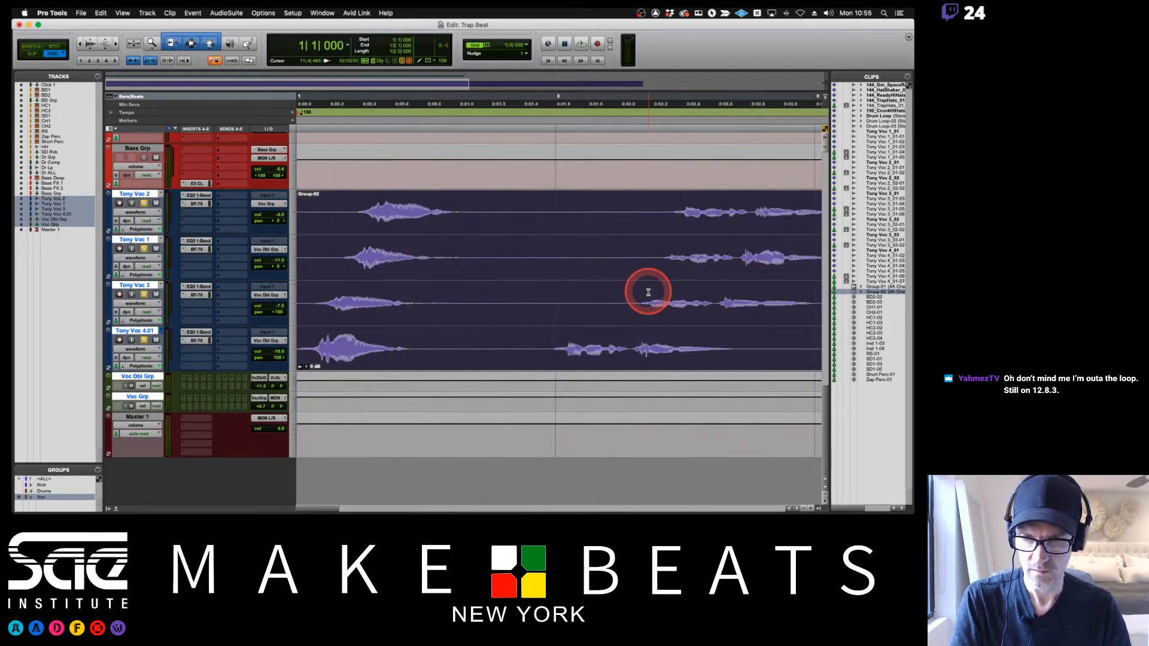
key(r)
key(r)
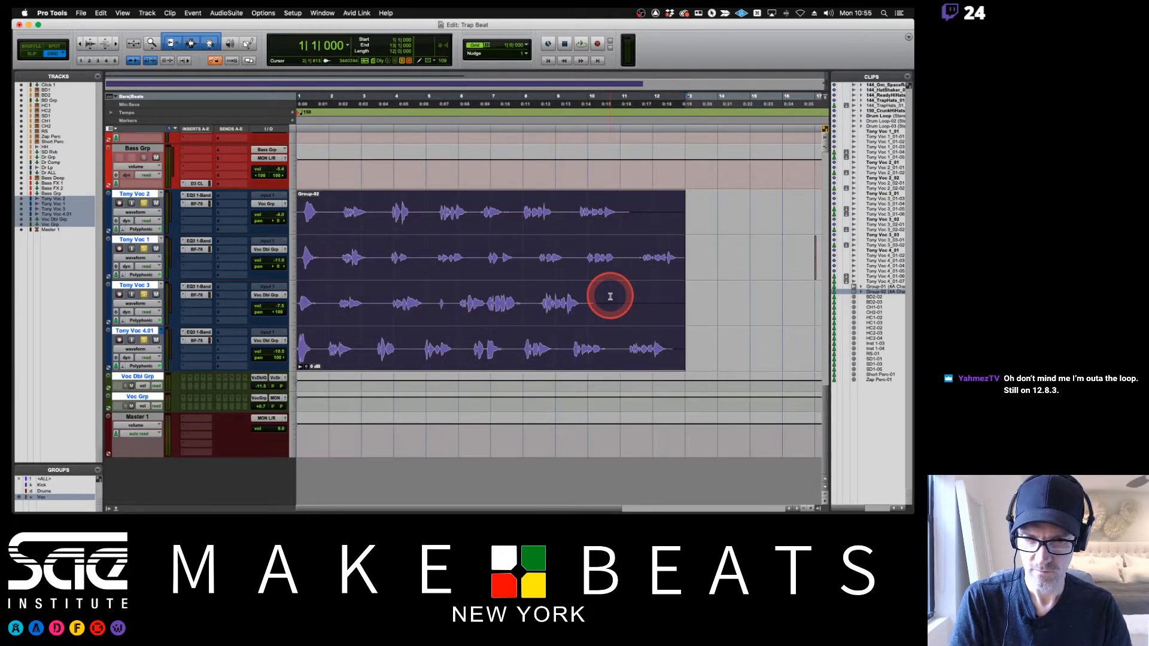
click(721, 292)
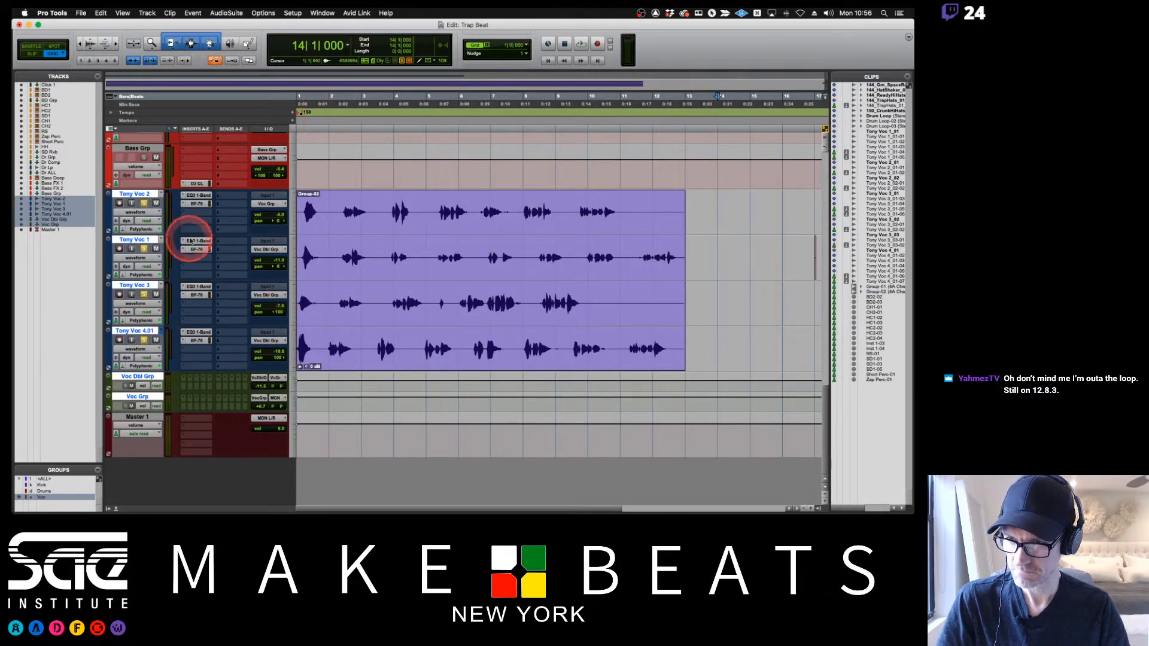
click(362, 226)
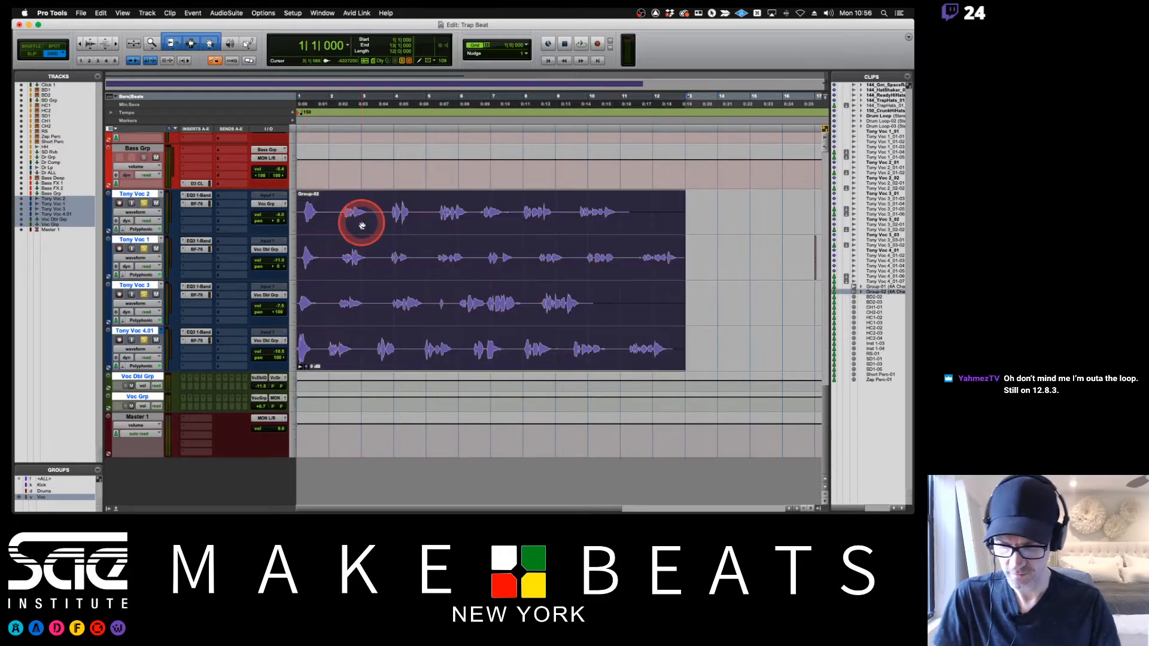
click(363, 226)
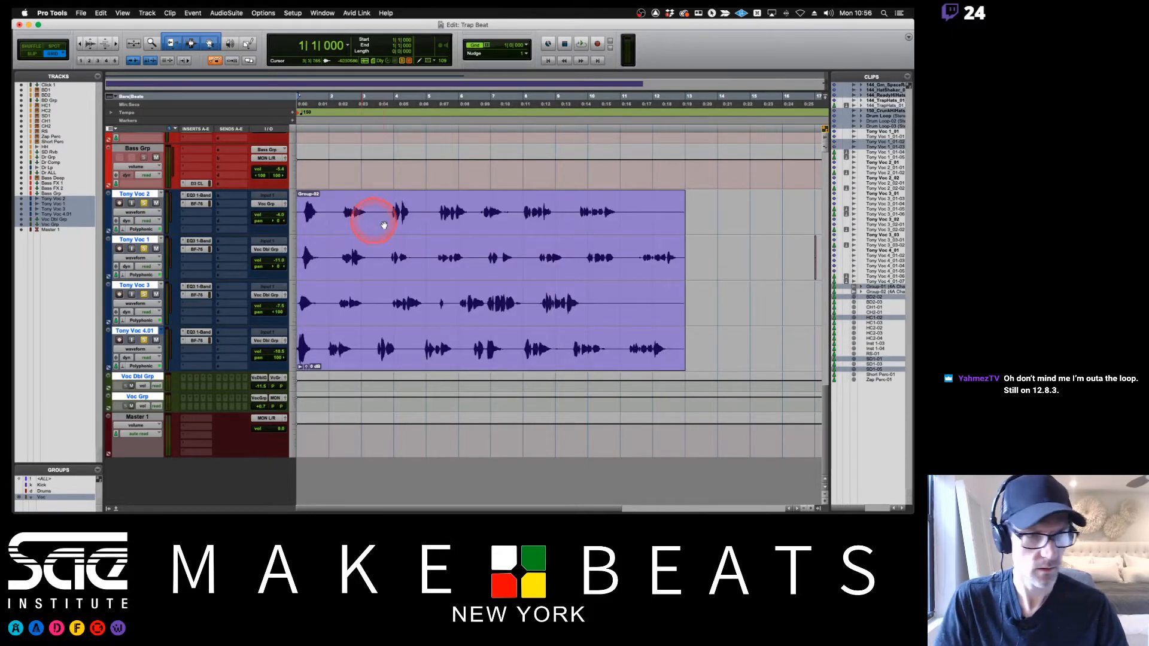
click(392, 228)
- Undo the vocal tracks' move past the bass tracks
key(super+z)
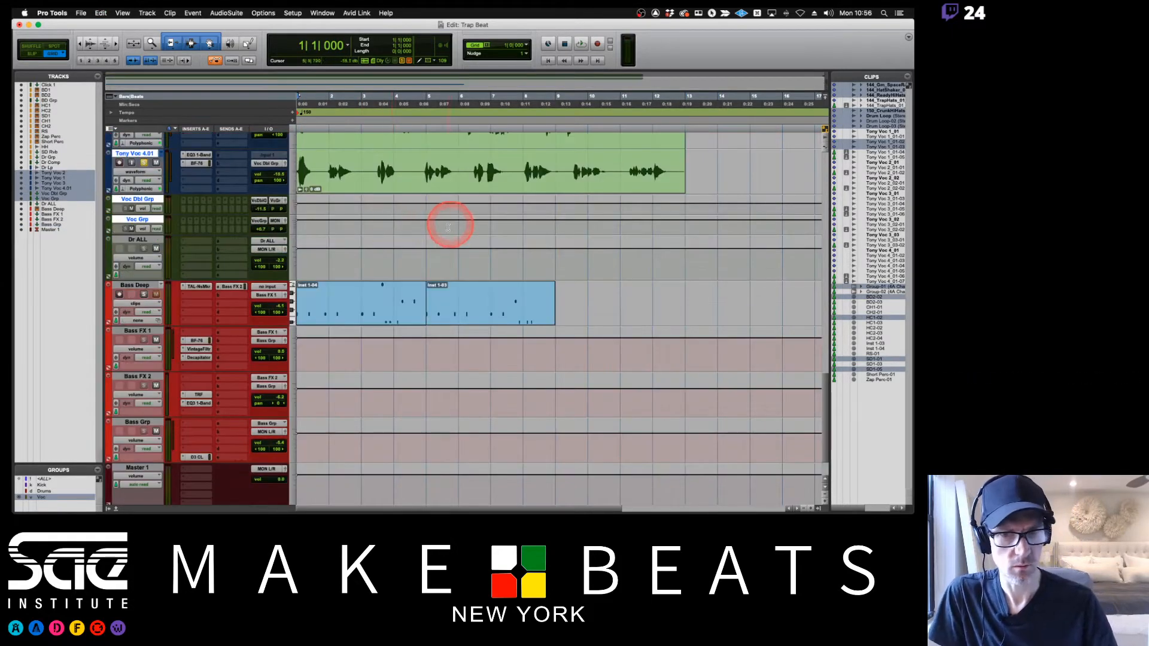
scroll(584, 292, down, 3)
scroll(585, 292, up, 15)
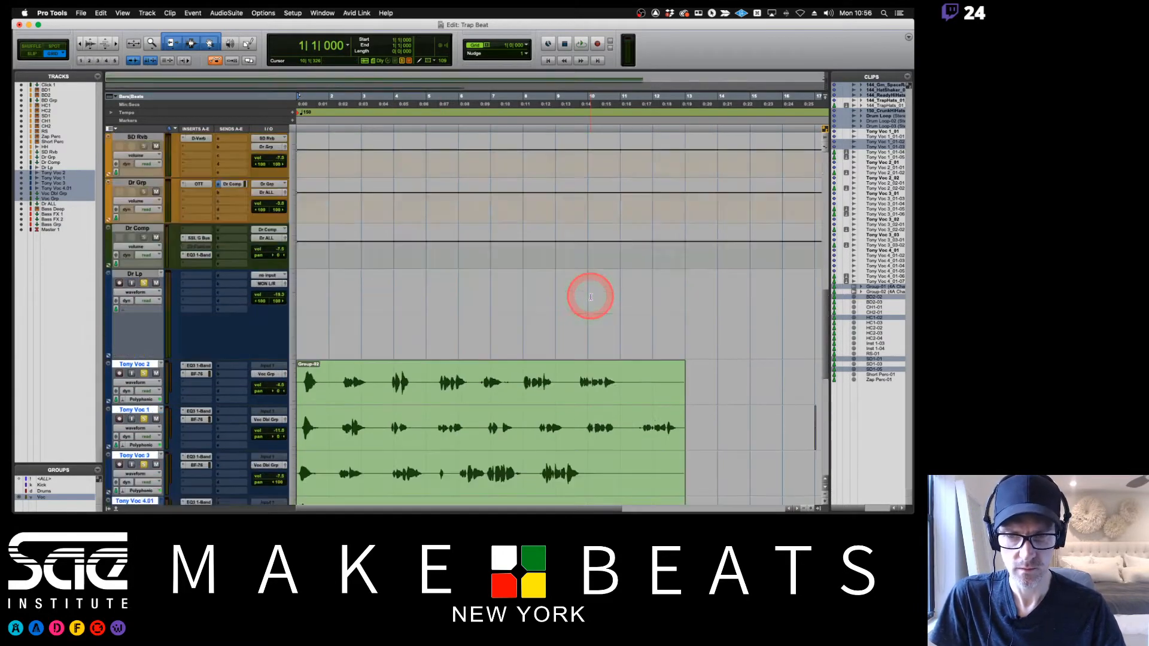
scroll(584, 292, down, 9)
- Redo the vocal tracks' move past the bass tracks and ungroup the vocal clip group
click(505, 170)
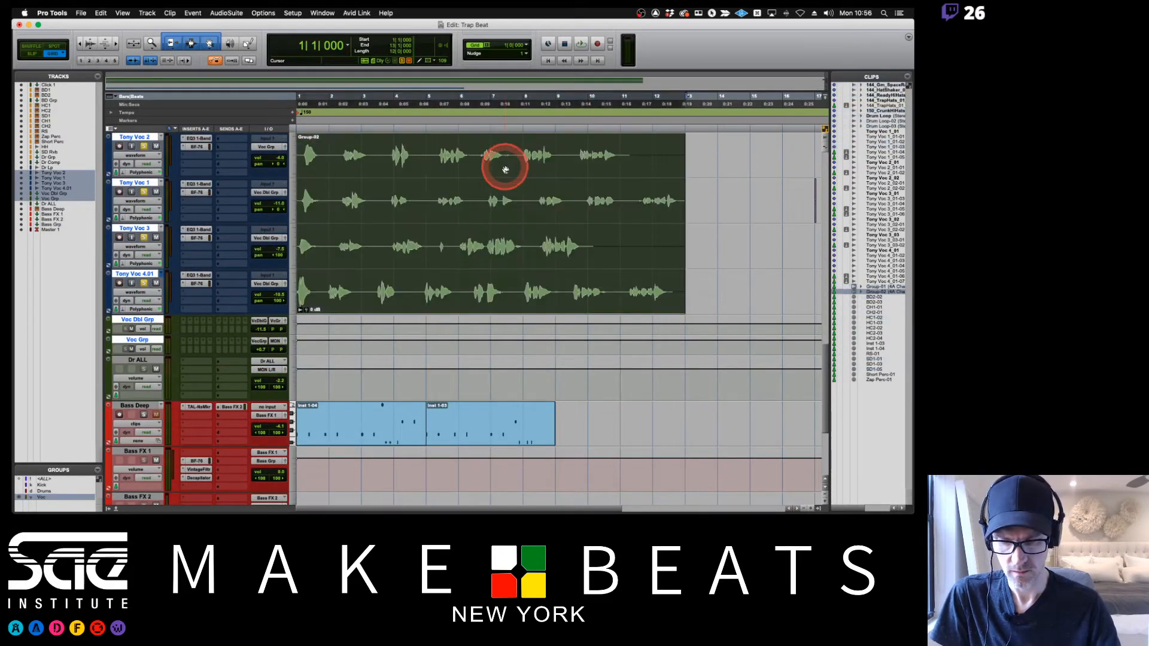
key(super+z)
key(super+z)
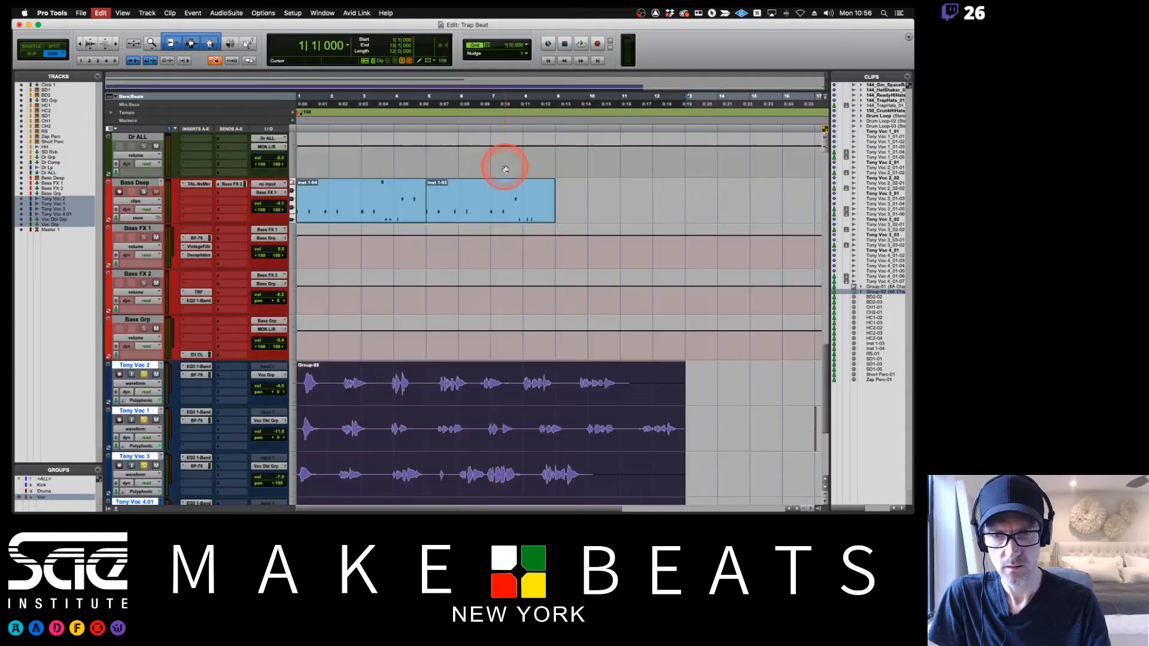
scroll(532, 234, down, 5)
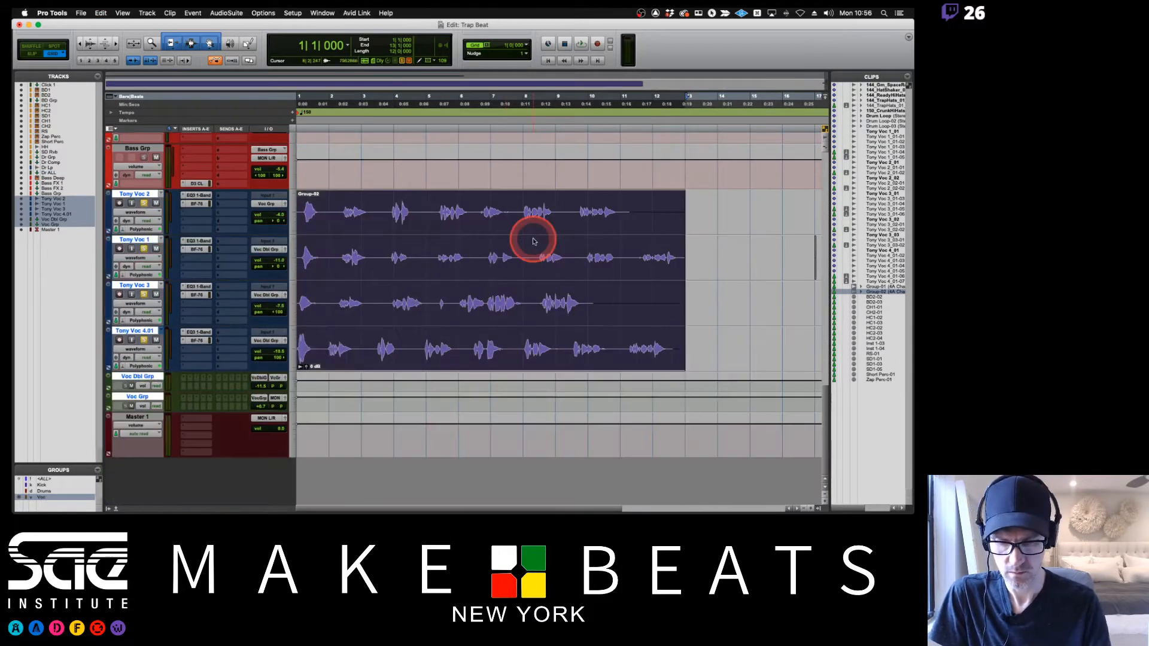
key(super+alt+u)
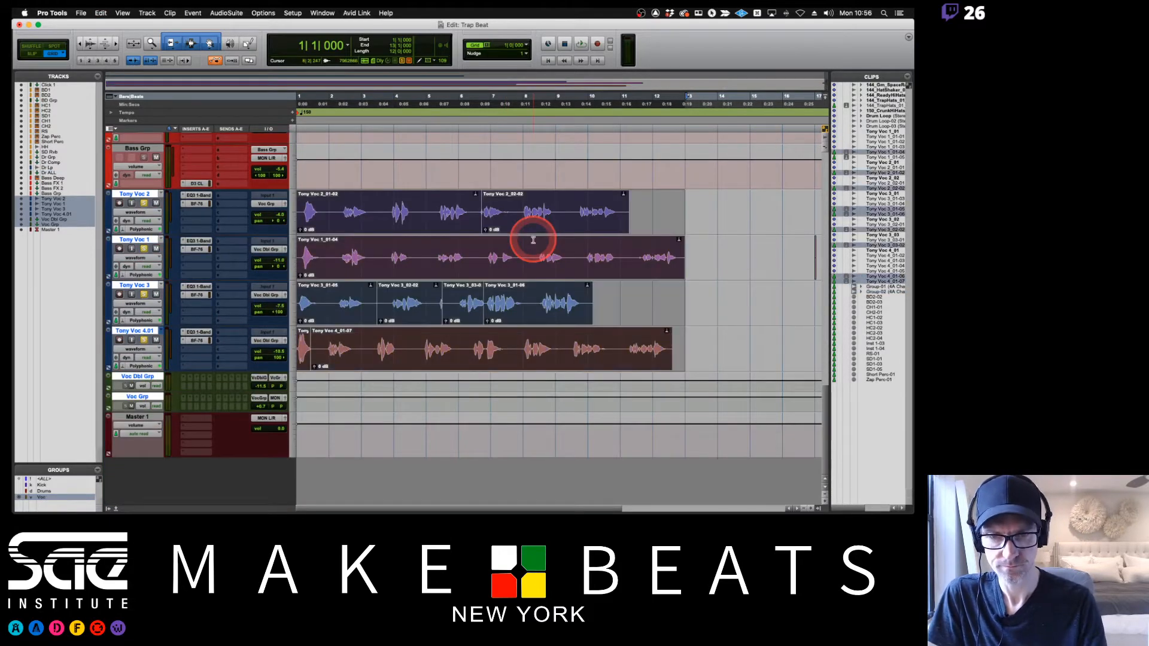
click(689, 203)
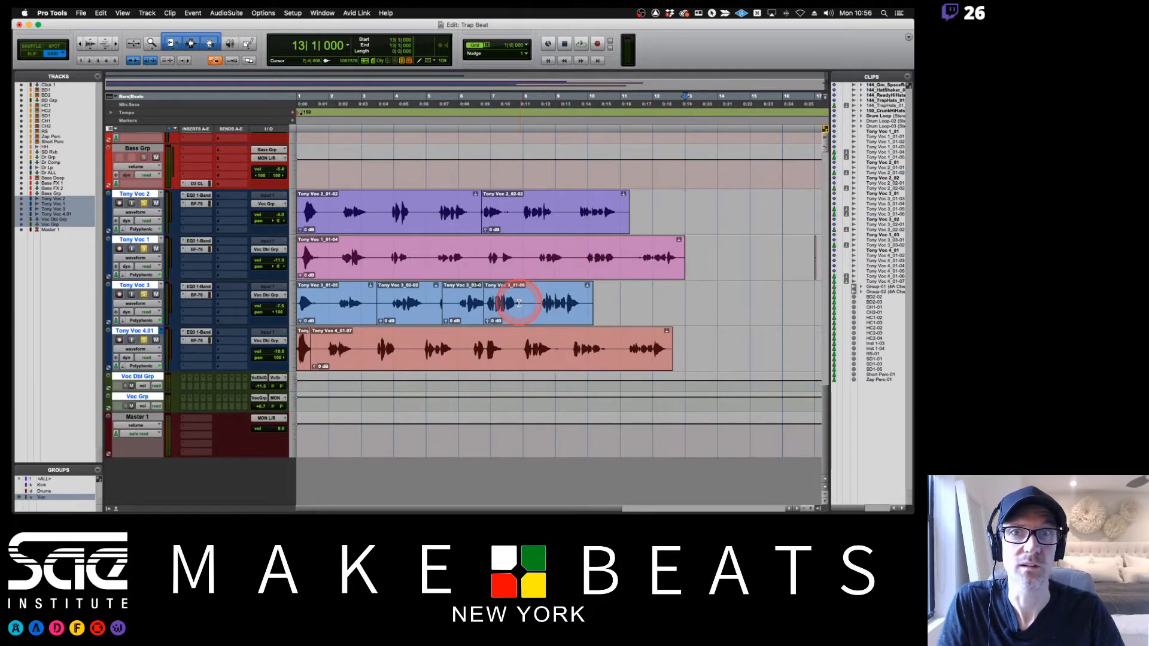
- Undo the clip ungrouping, vocal track move, drum loop deletion, 150 BPM tempo change, Elastic Audio setup and vocal group moves
key(super+z)
key(super+z)
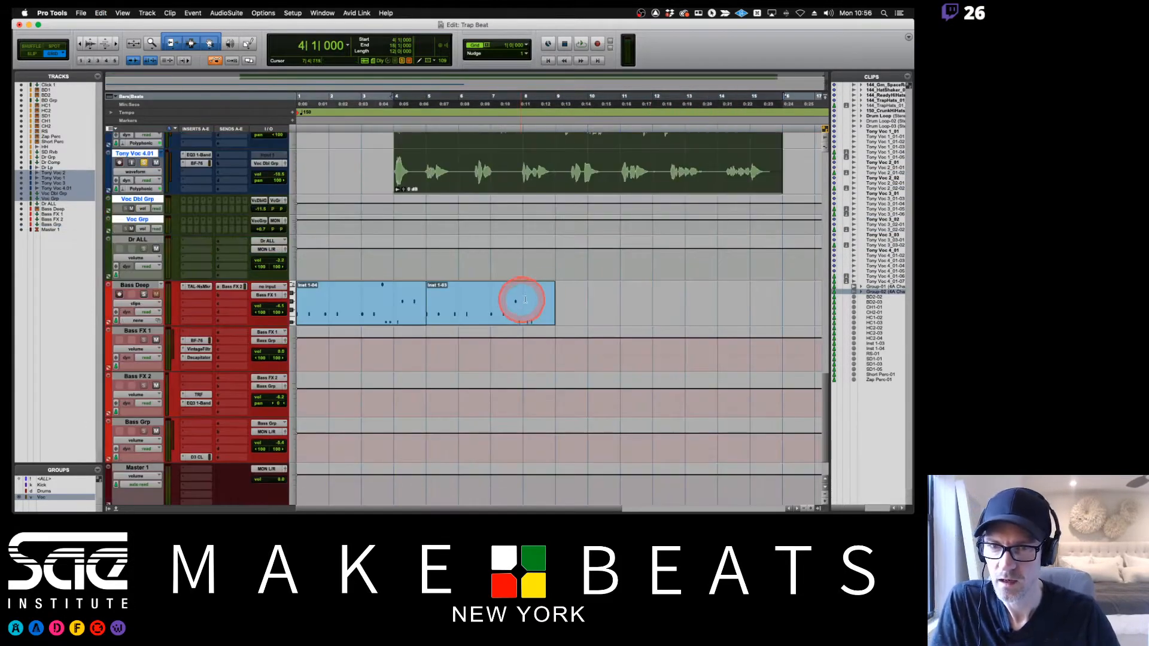
scroll(632, 260, up, 10)
scroll(632, 259, down, 5)
scroll(632, 260, up, 4)
key(super+z)
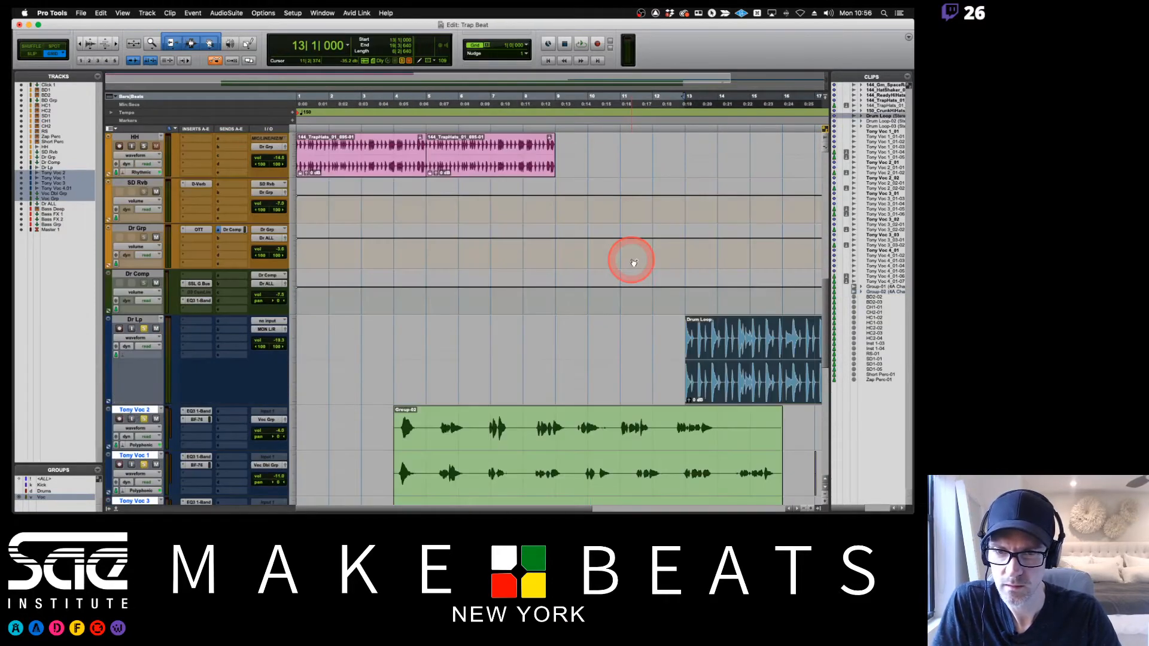
scroll(633, 261, down, 5)
key(super+z)
key(super+z)
key(super+z)
key(super+z)
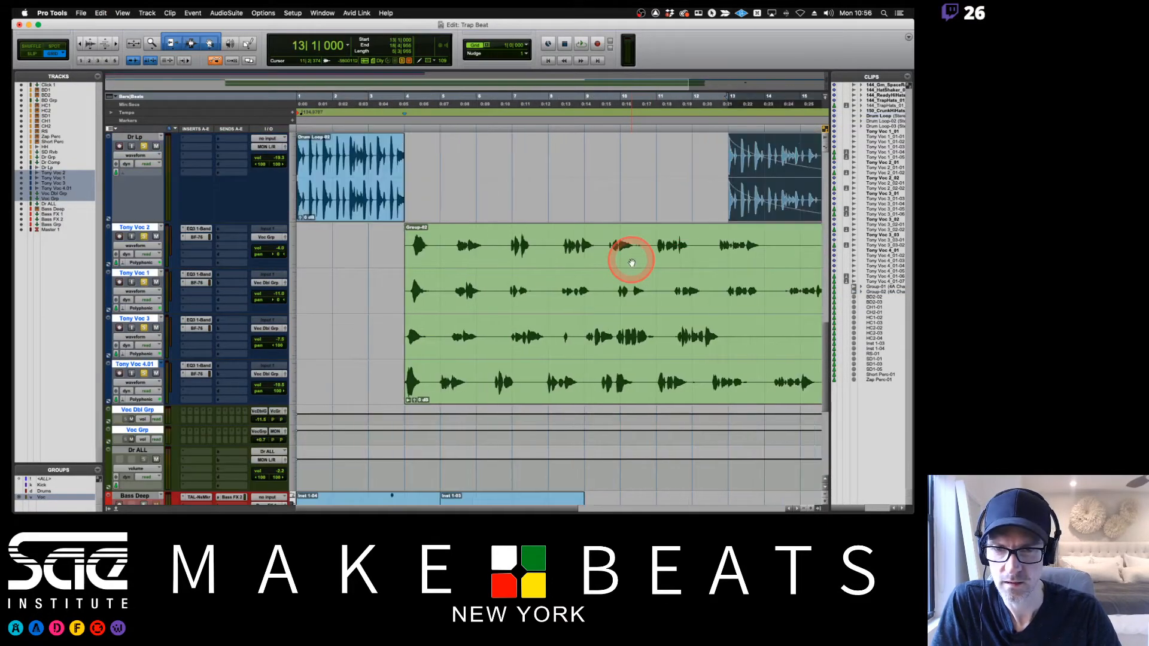
key(super+z)
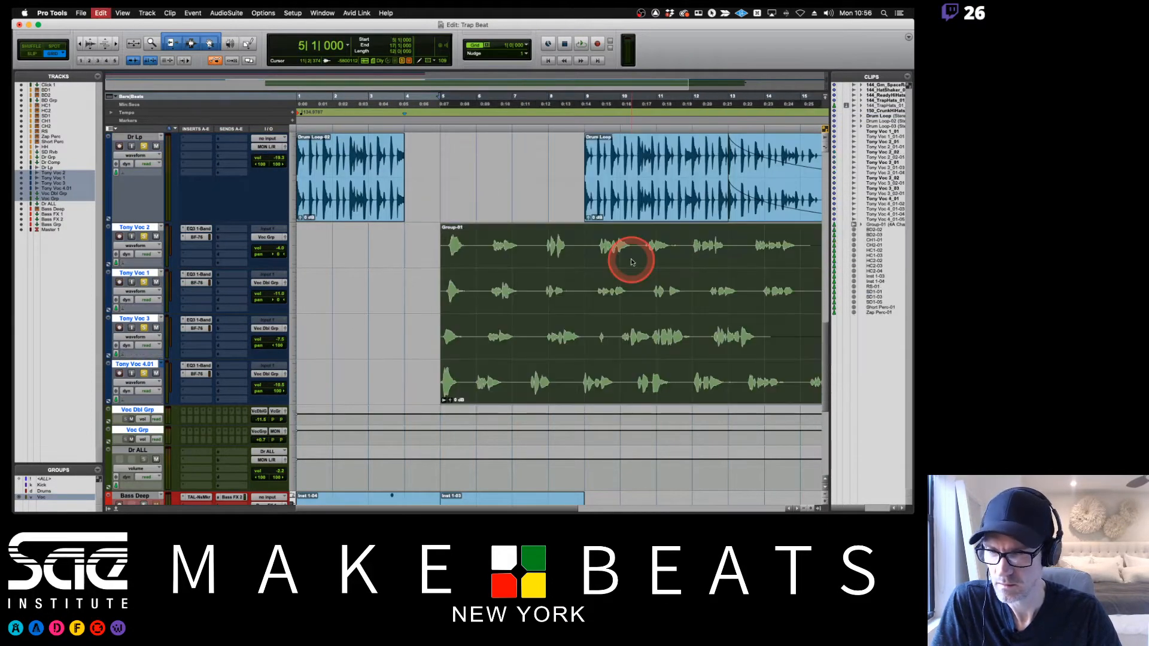
- Play the grouped vocals from bar 5 to check them
click(444, 245)
key(space)
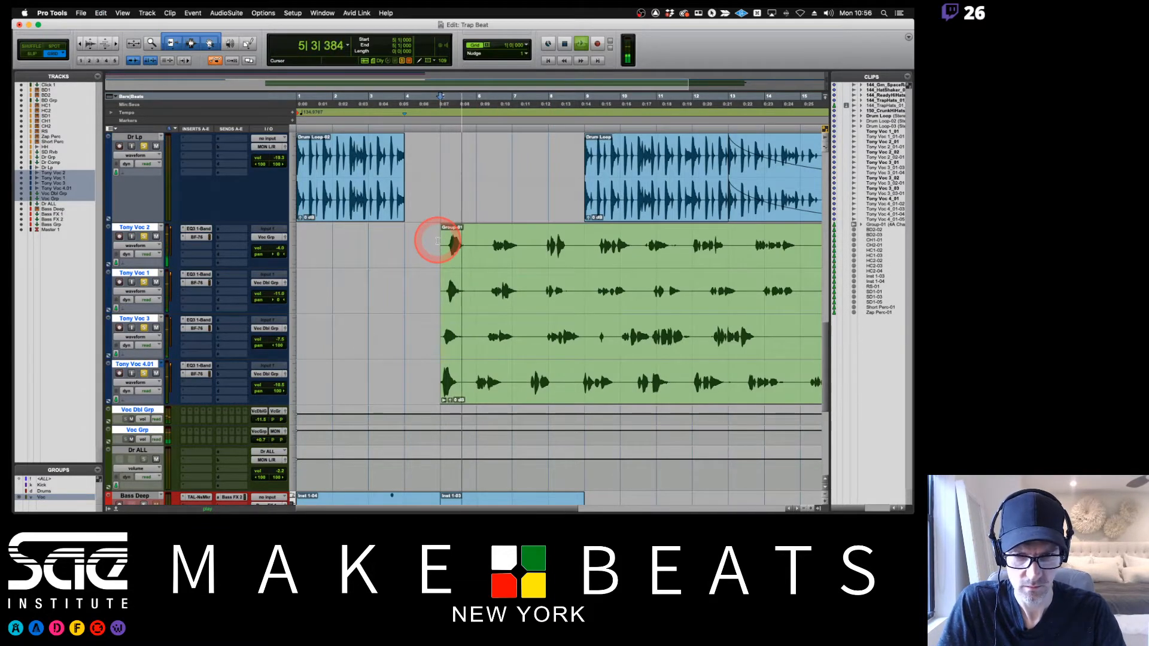
key(space)
- Undo the remaining vocal clip grouping, tempo matching and drum loop edits to restore the drum loop at bar 5
key(super+z)
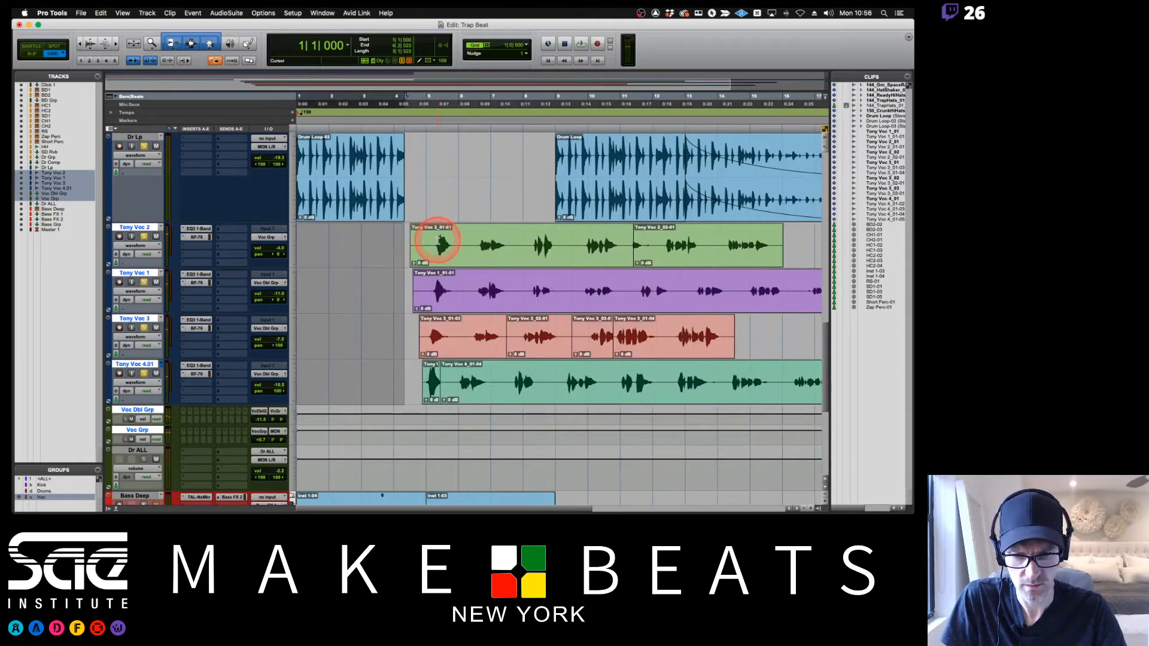
key(super+z)
key(super+z)
key(super+z)
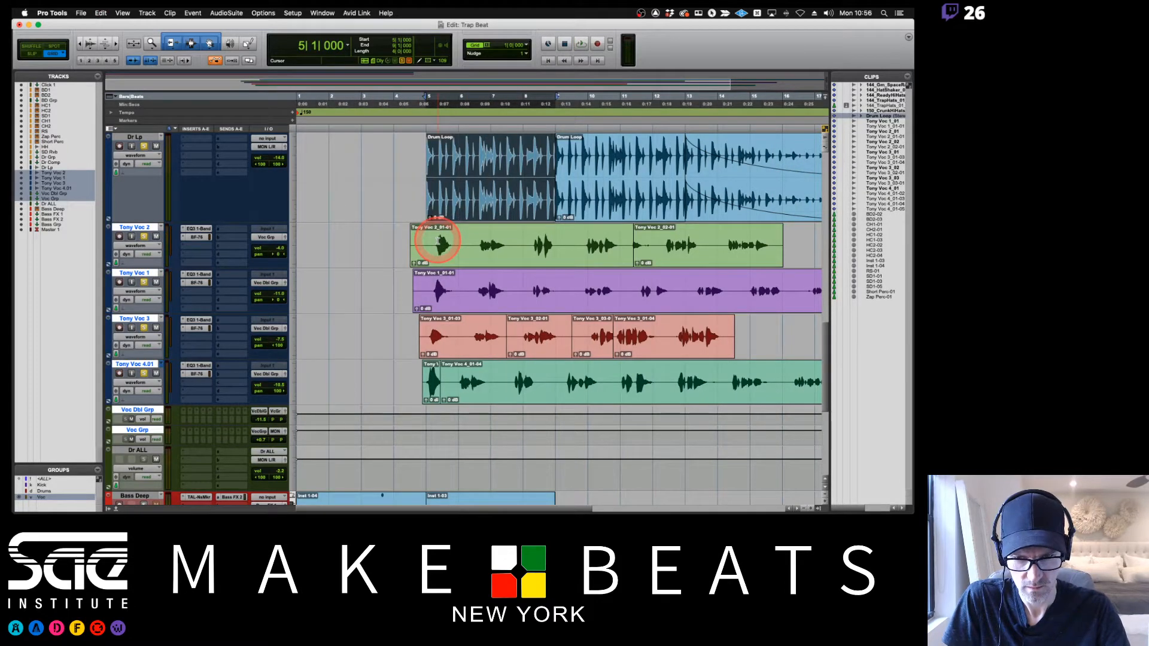
- Play the drum loop and the ungrouped vocals together from bar 5 to check their alignment
click(429, 240)
key(space)
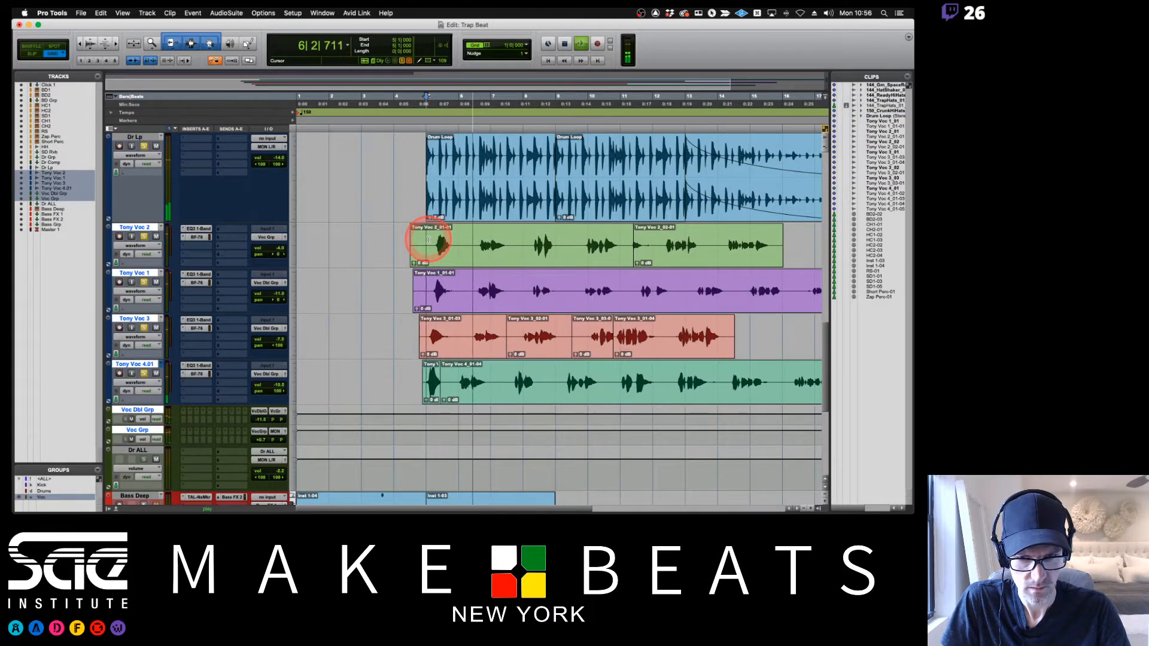
key(space)
scroll(462, 292, down, 3)
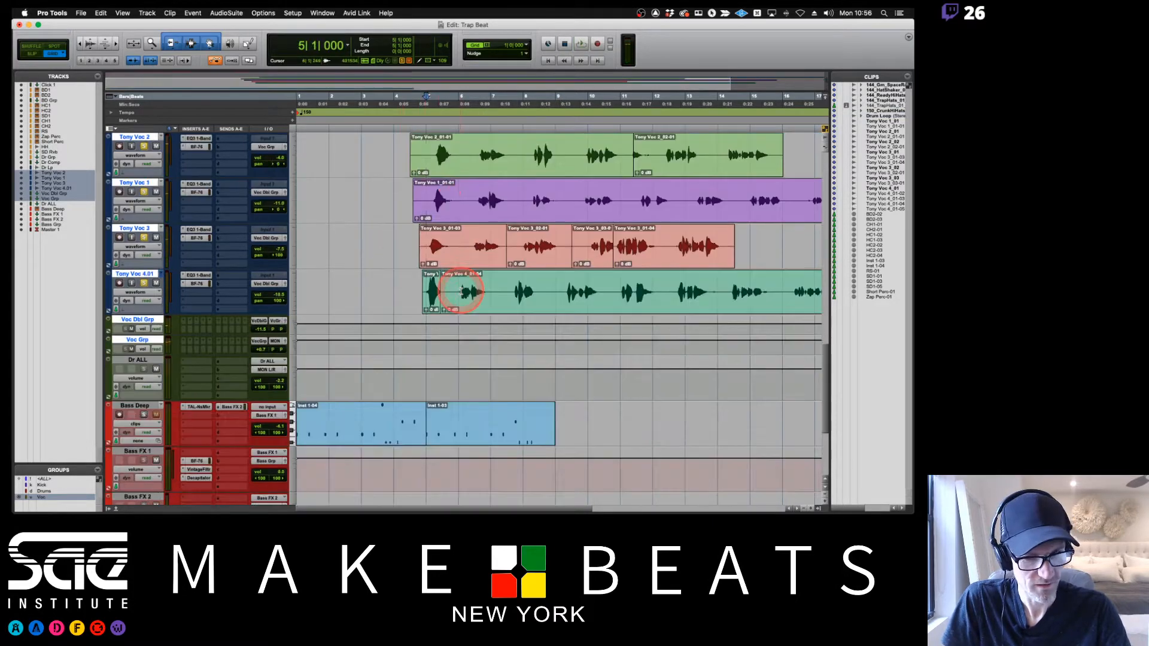
scroll(461, 292, up, 3)
scroll(461, 292, down, 3)
scroll(461, 292, up, 3)
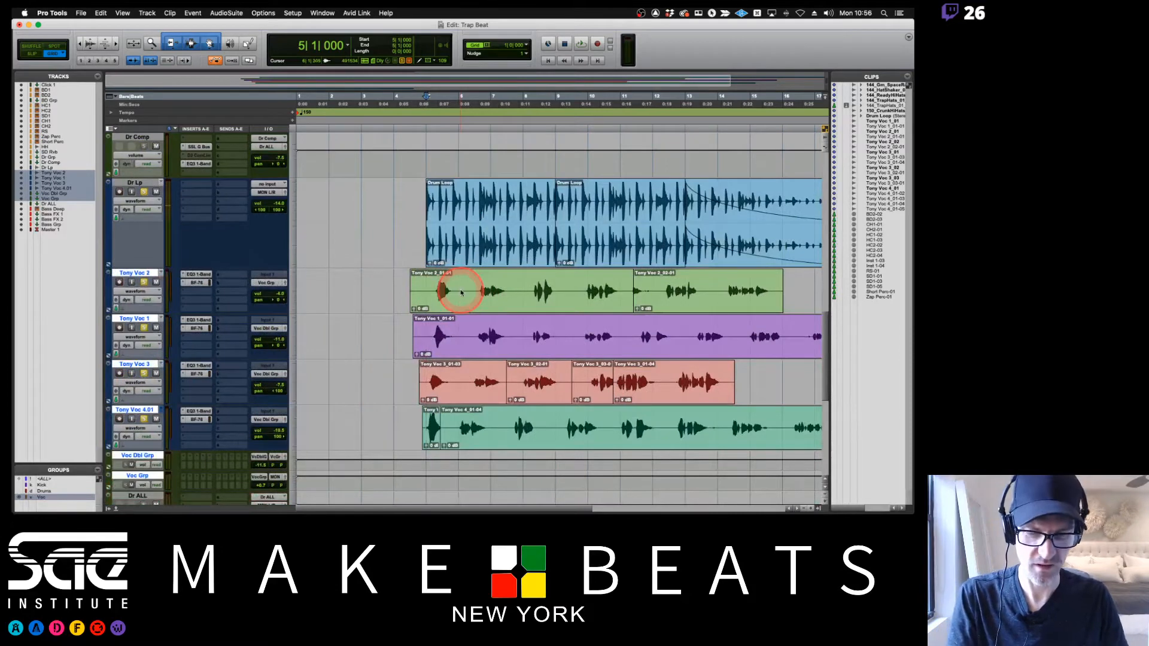
- Clear the selection across the vocal clips and deactivate the Voc group
key(r)
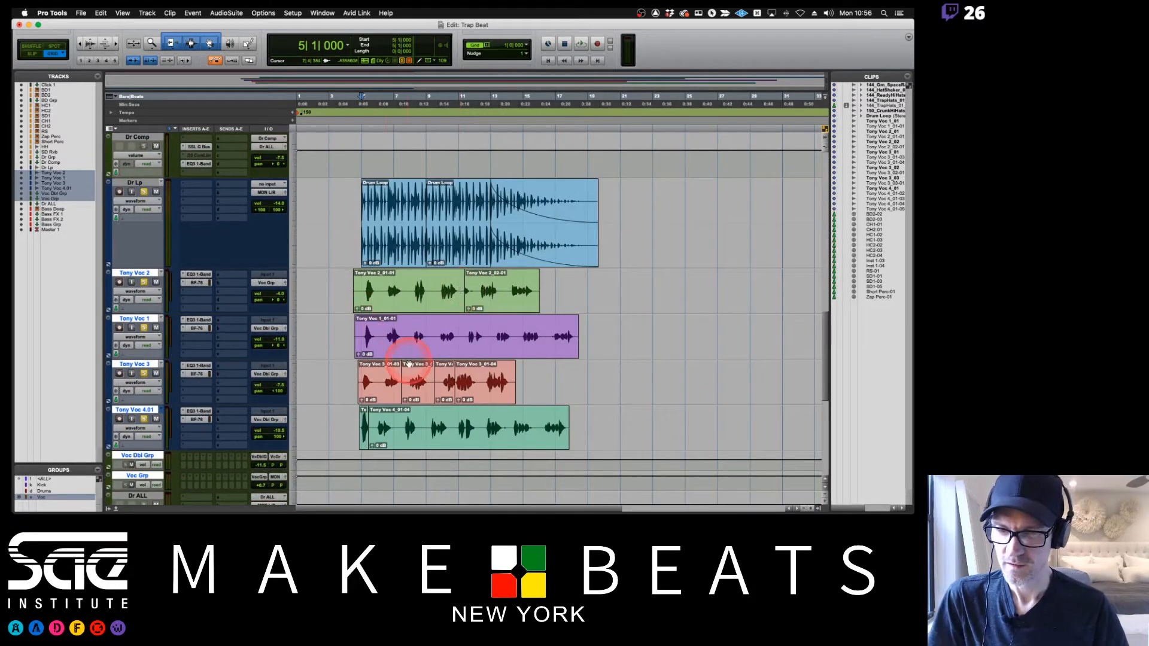
click(385, 294)
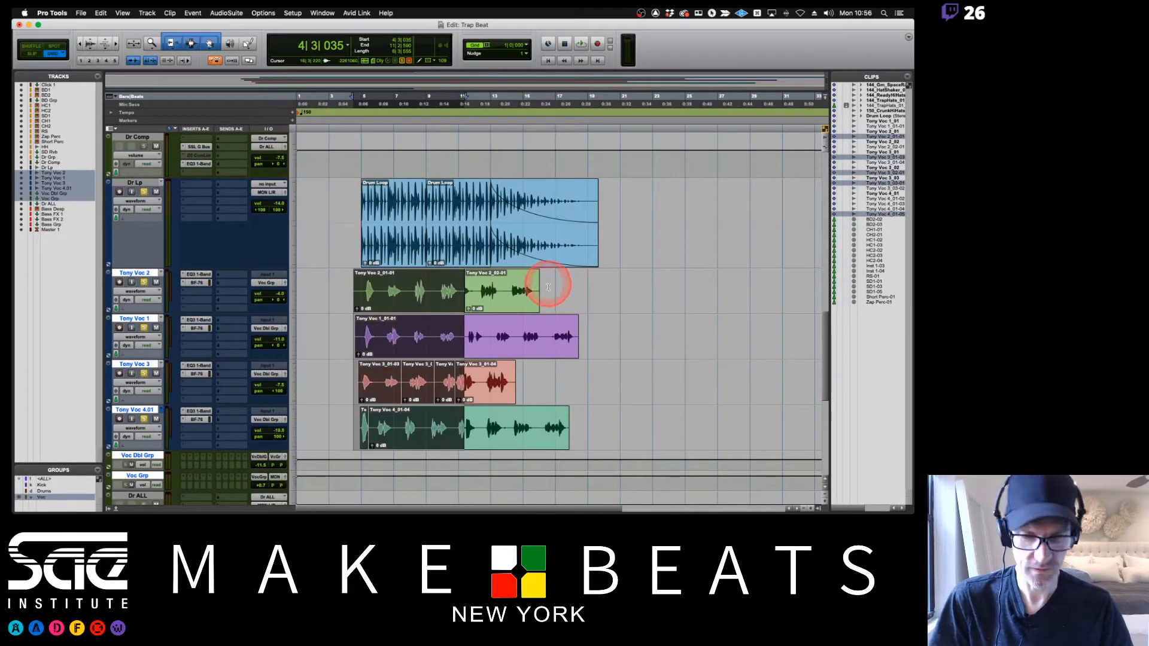
click(329, 283)
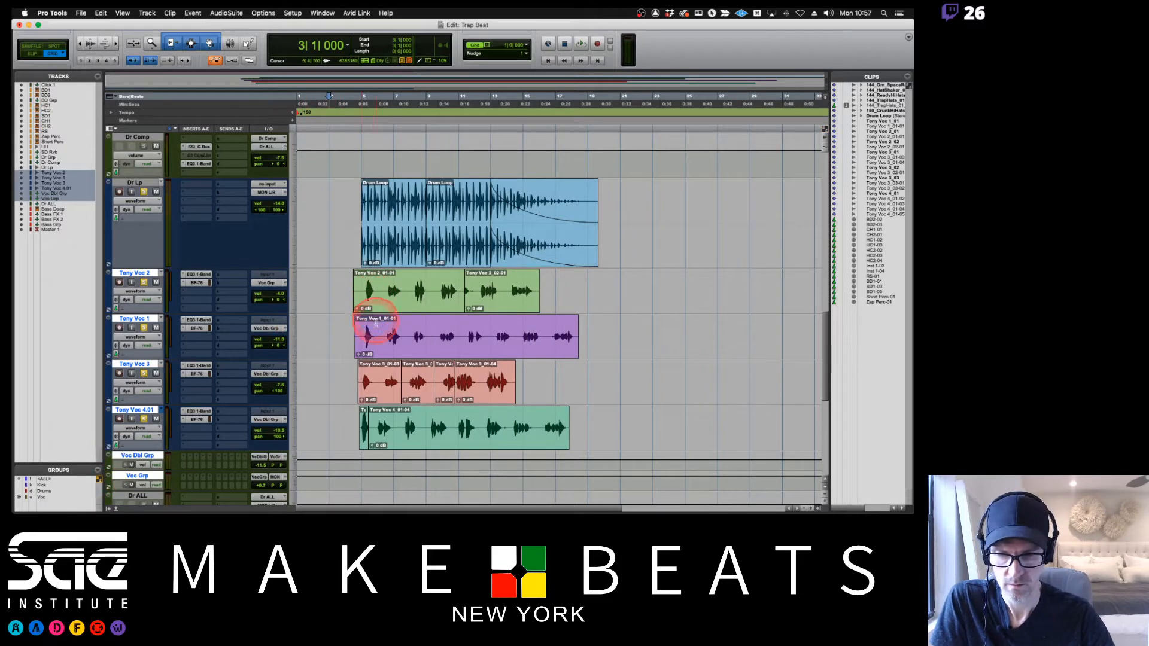
click(369, 434)
key(super+bracketright)
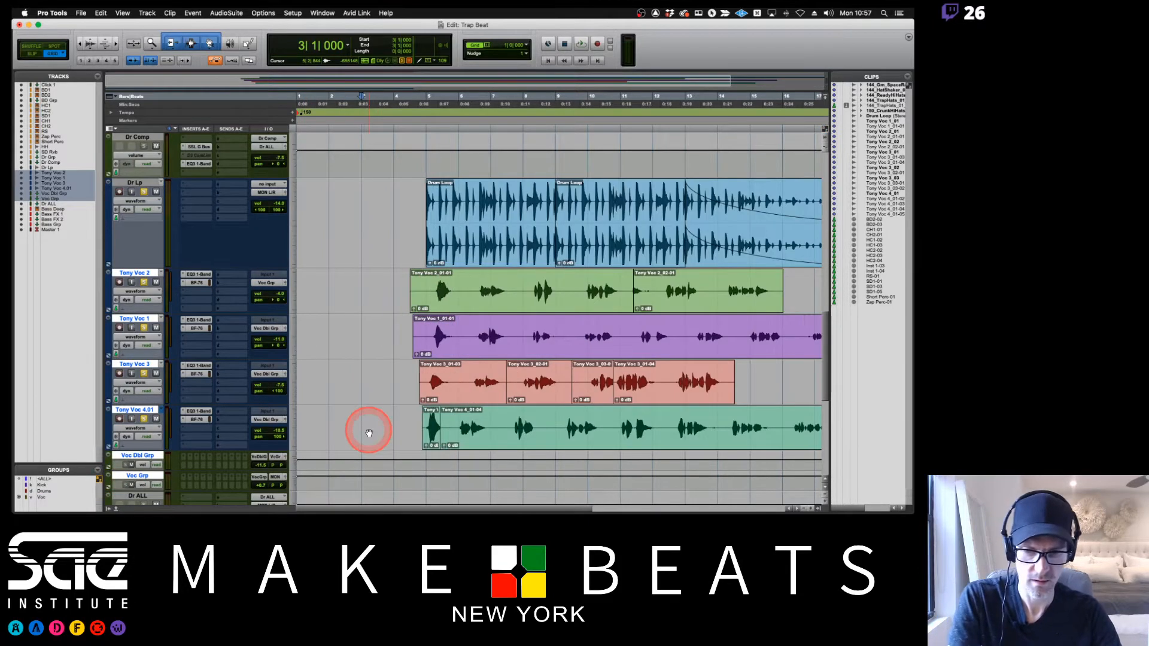
- Shift all clips on the Voc 3 track slightly later, so the first one starts at about 4|4|616
click(449, 398)
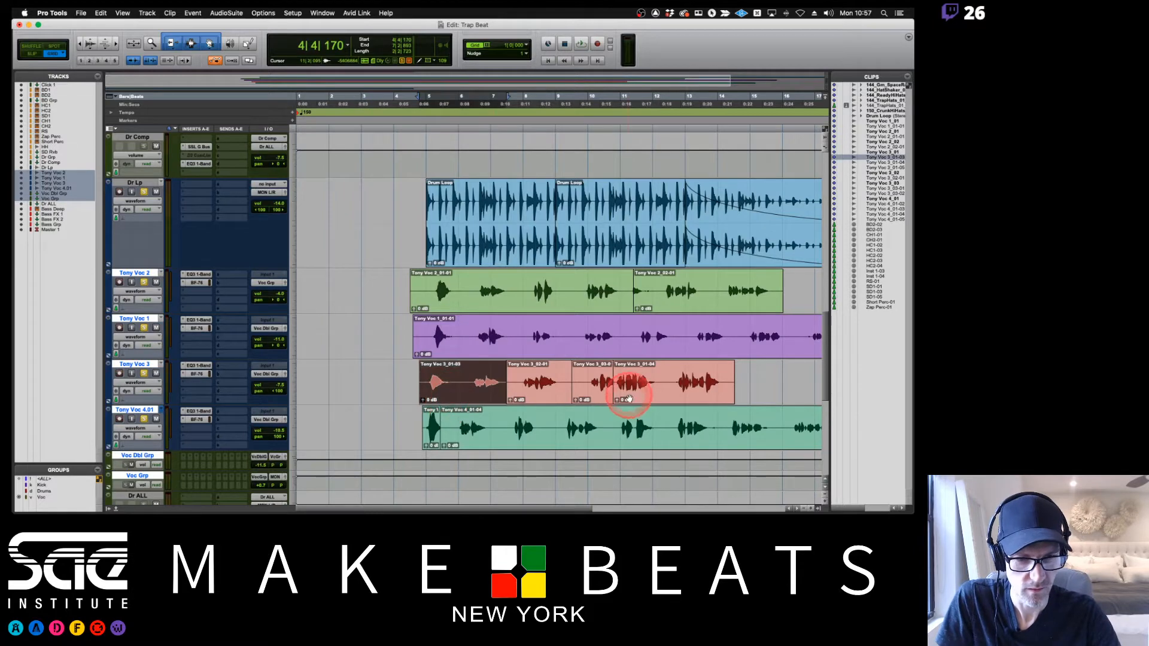
shift+click(680, 390)
drag(469, 390, 473, 395)
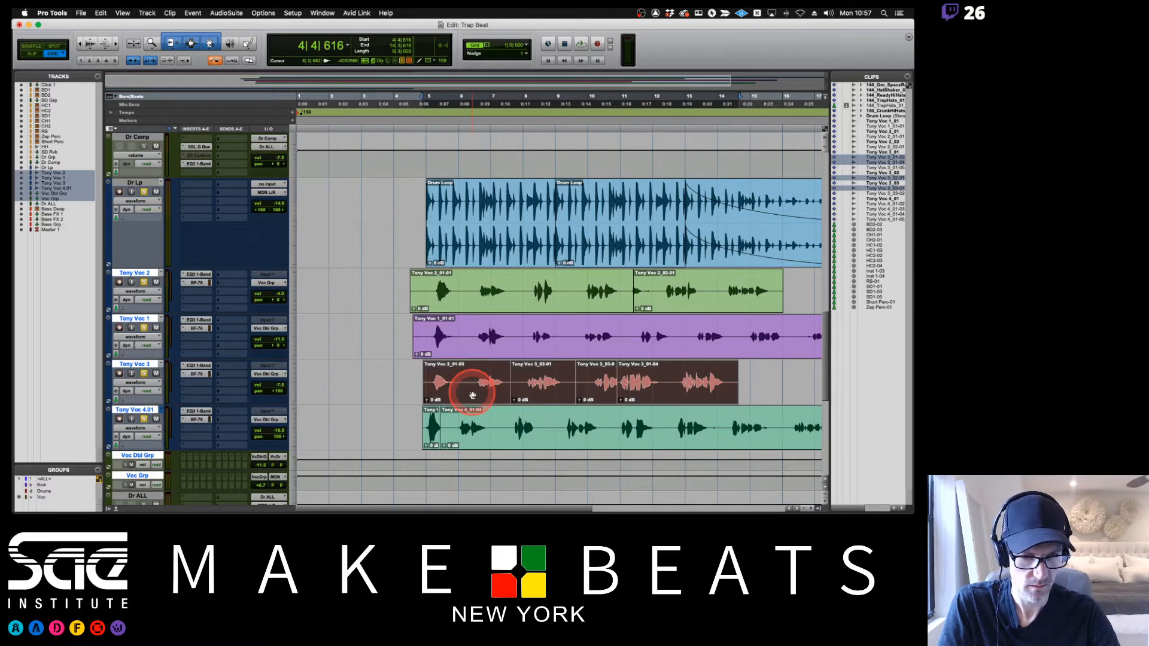
- Shift both clips on the Voc 4.01 track slightly later, so the first one starts at about 5|1|383
click(429, 430)
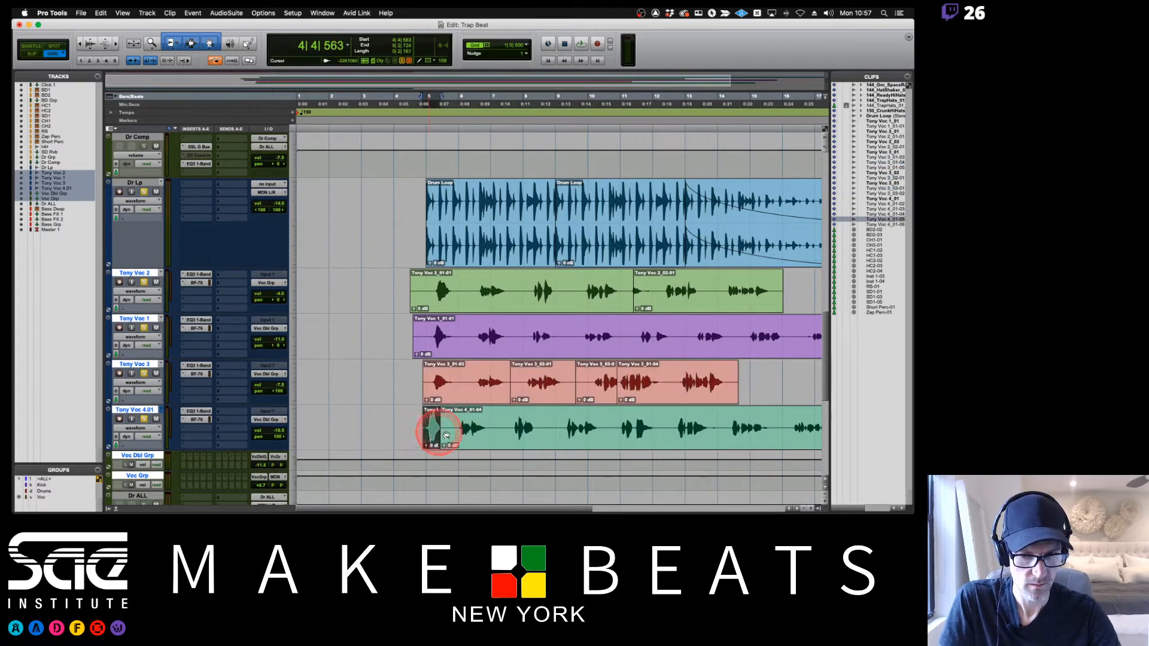
shift+click(545, 443)
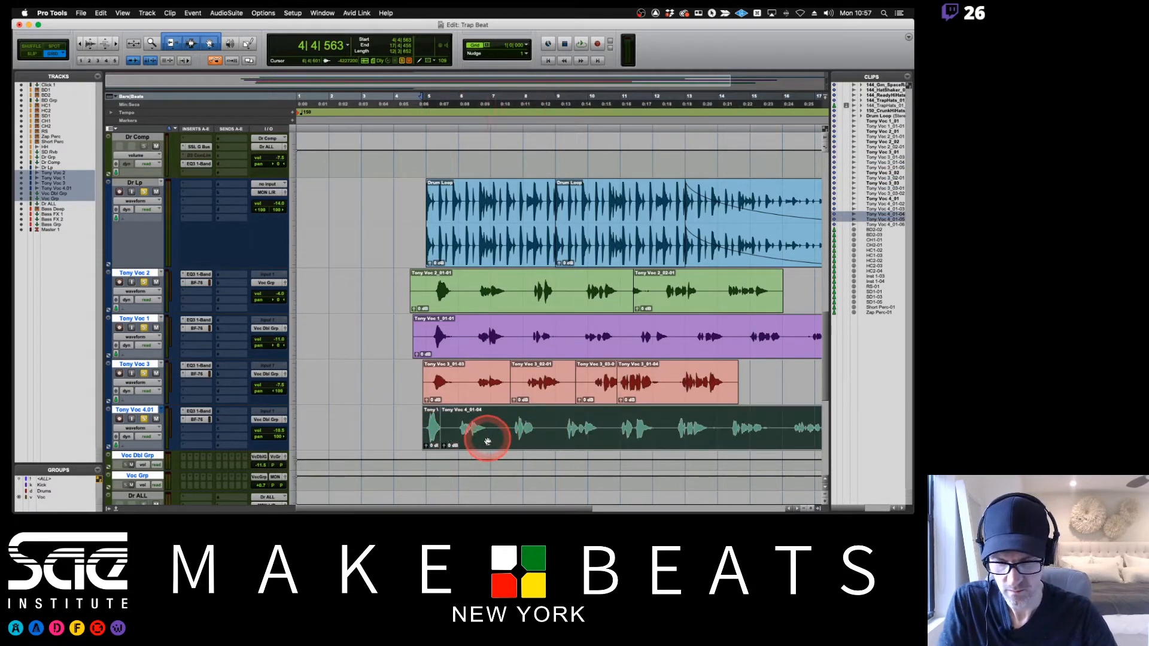
drag(488, 441, 500, 442)
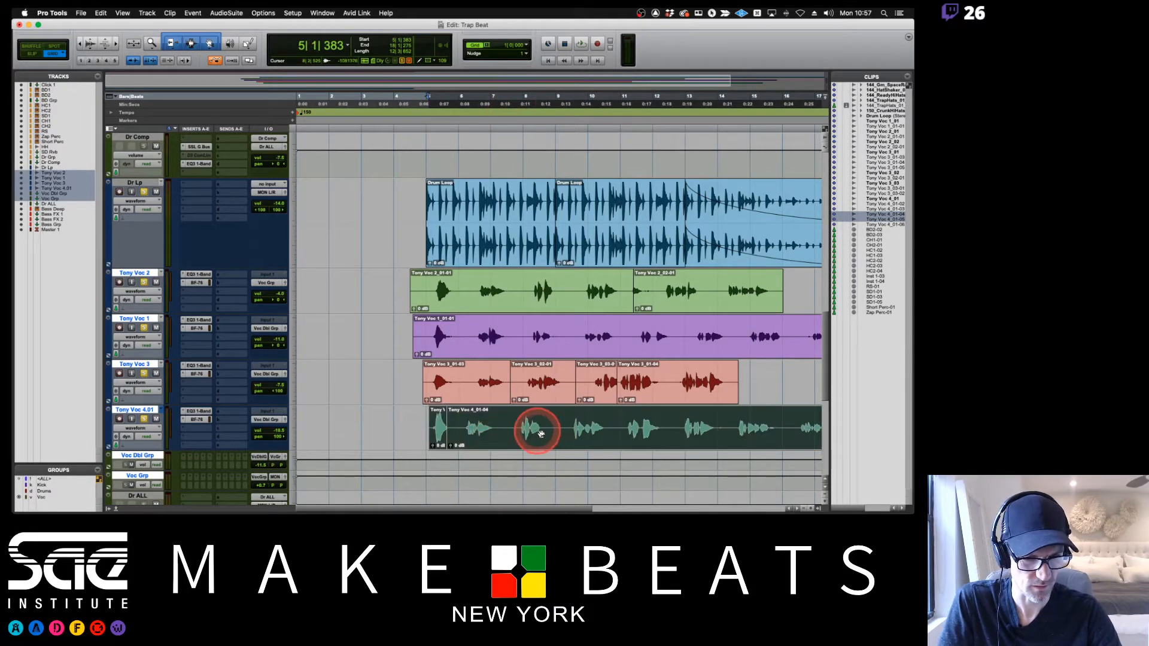
- Play the vocals against the drum loop to check their alignment, and mute the Voc 4.01 track
key(space)
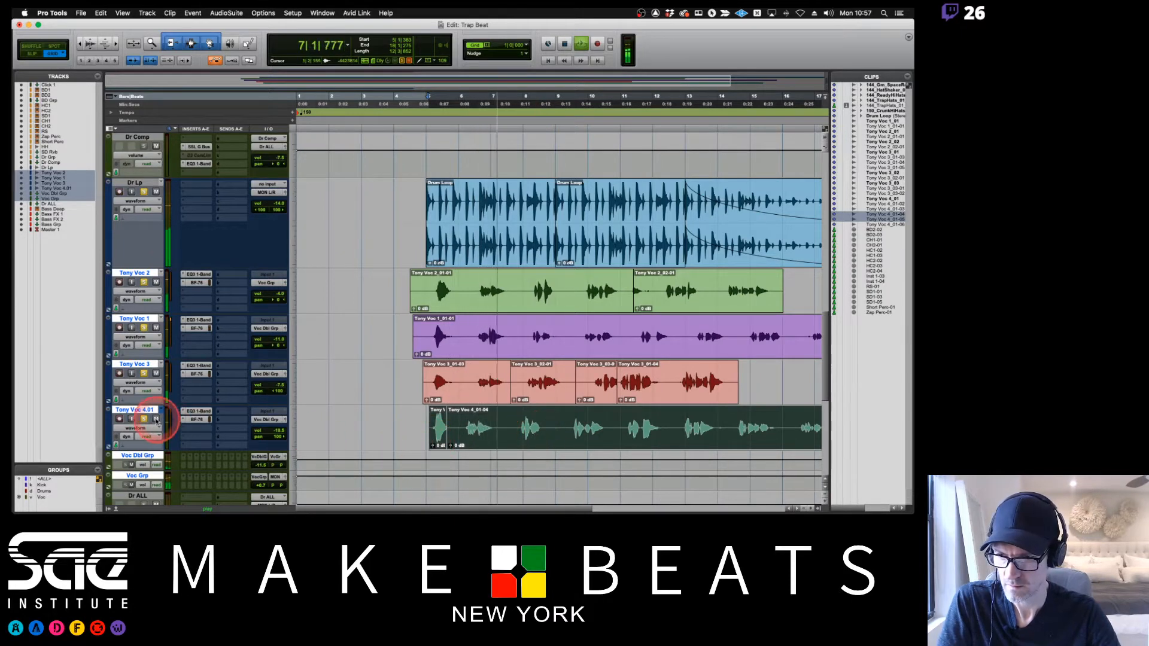
click(156, 419)
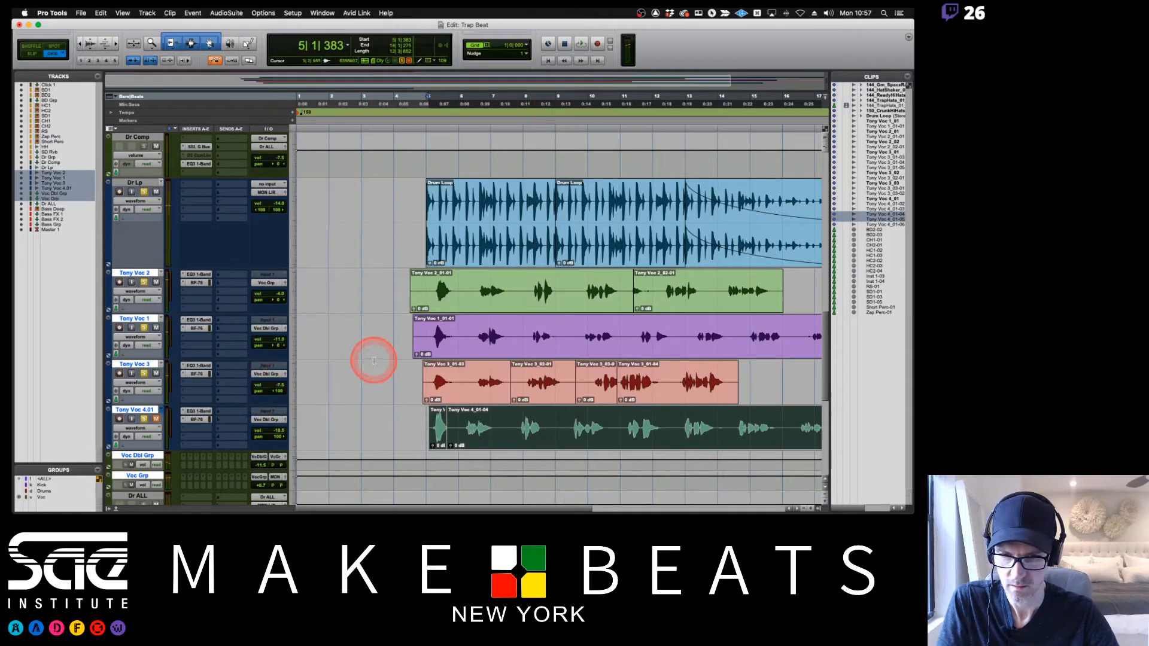
key(space)
- Delete the Voc 3 and Voc 4.01 tracks together with their clips and alternate playlists
key(r)
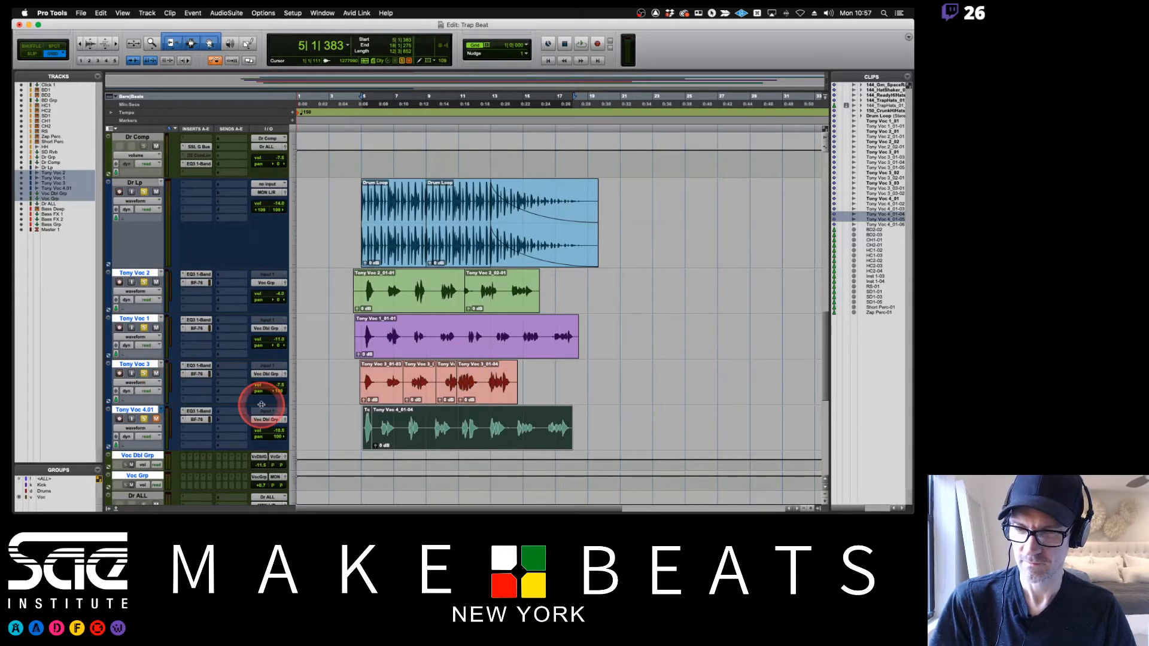
key(KP_Decimal)
key(KP_1)
key(KP_Decimal)
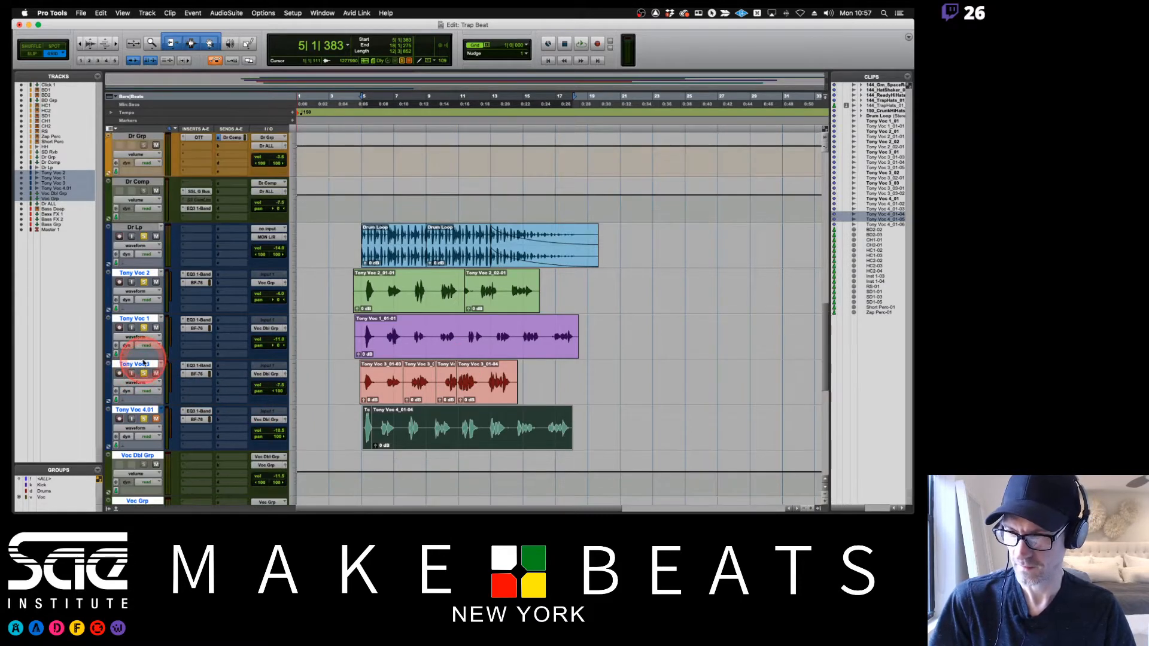
alt+click(146, 366)
shift+click(143, 411)
right_click(143, 411)
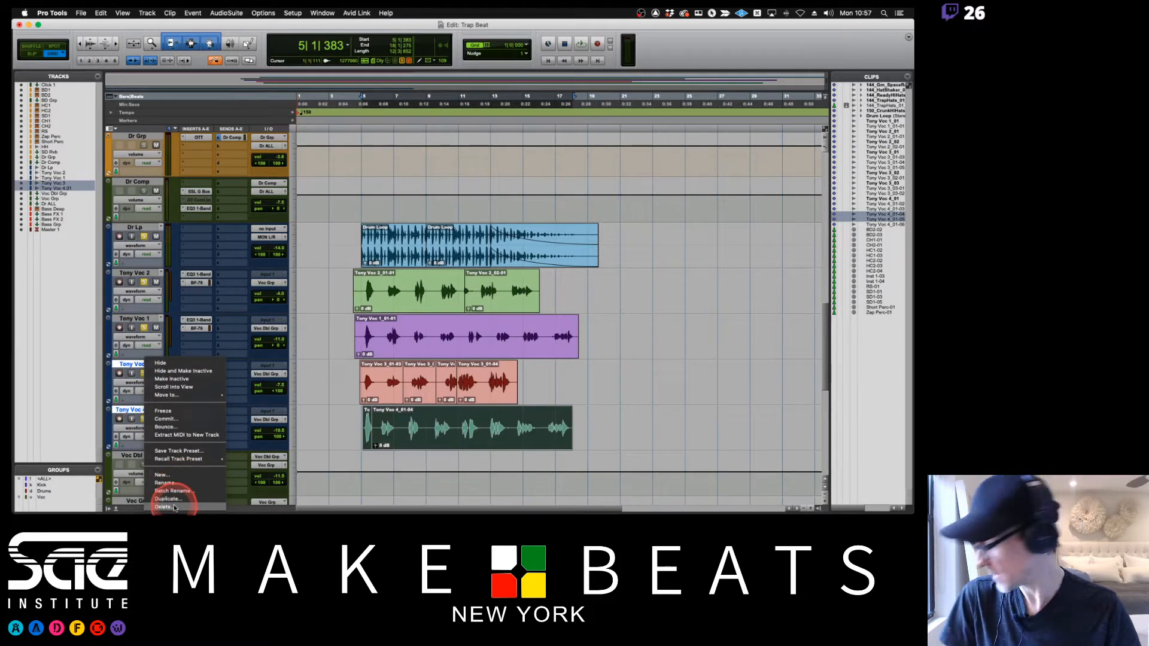
click(183, 508)
click(537, 225)
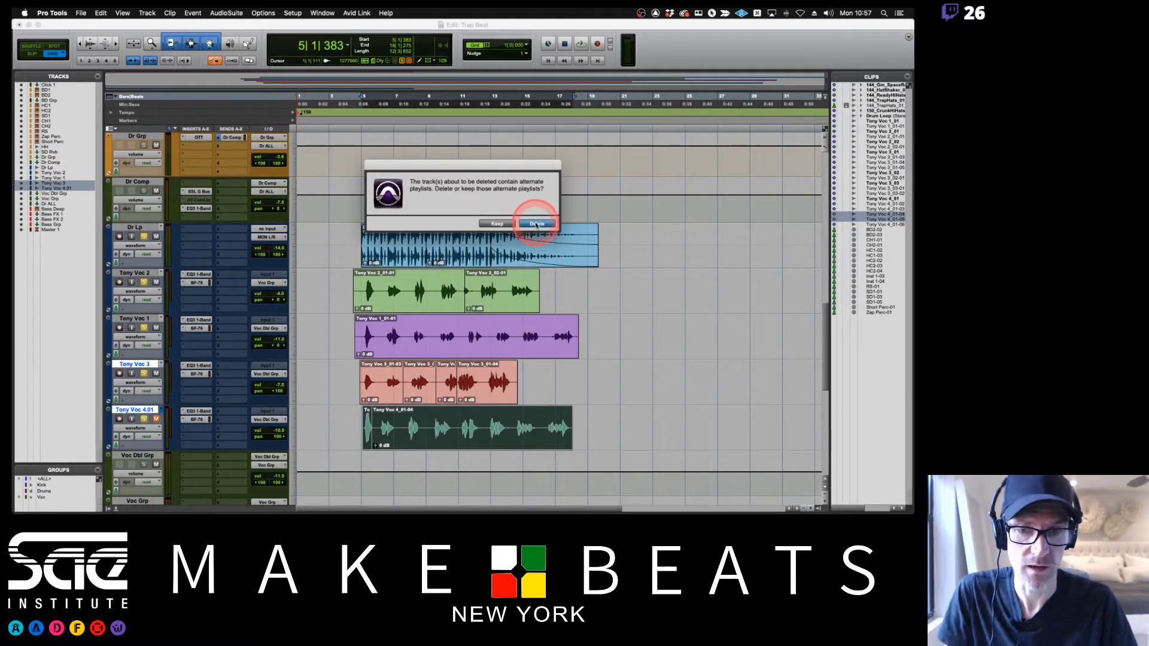
click(537, 225)
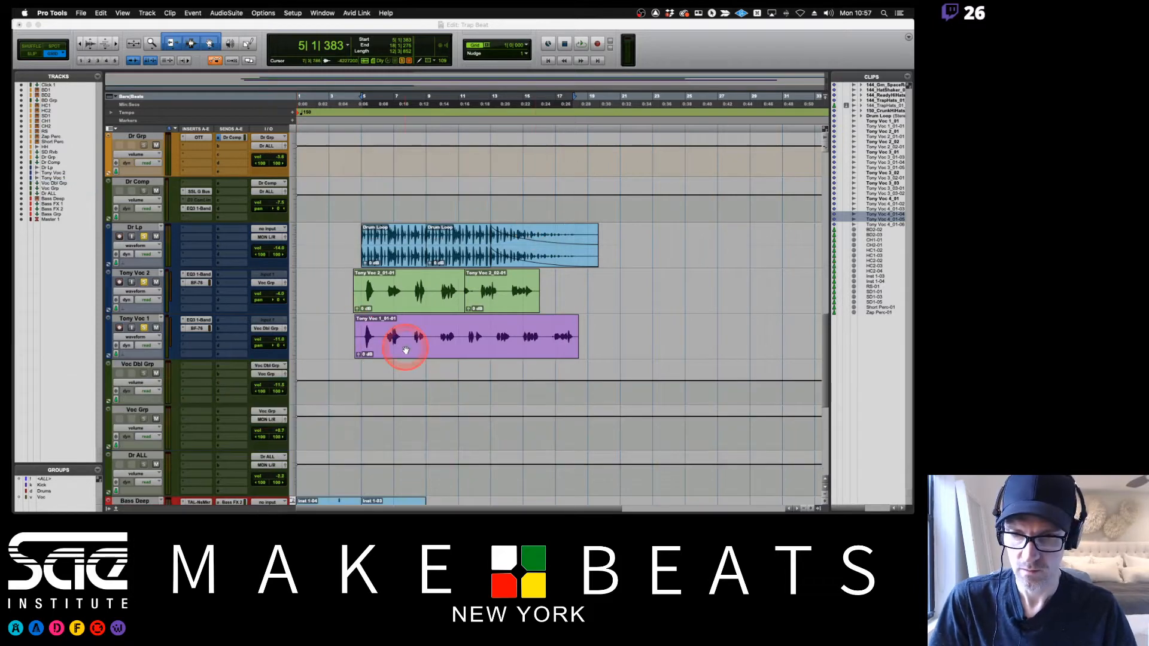
- Play the drum loop with the Voc 2 and Voc 1 vocals from bar 5 to check their timing
click(373, 326)
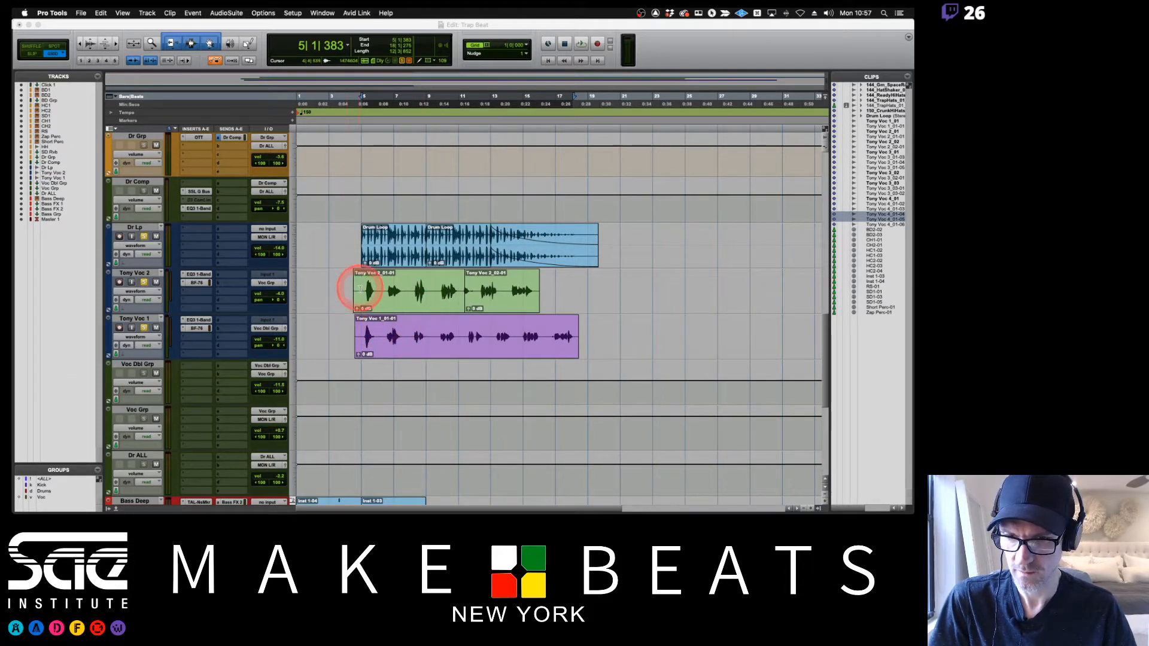
click(131, 338)
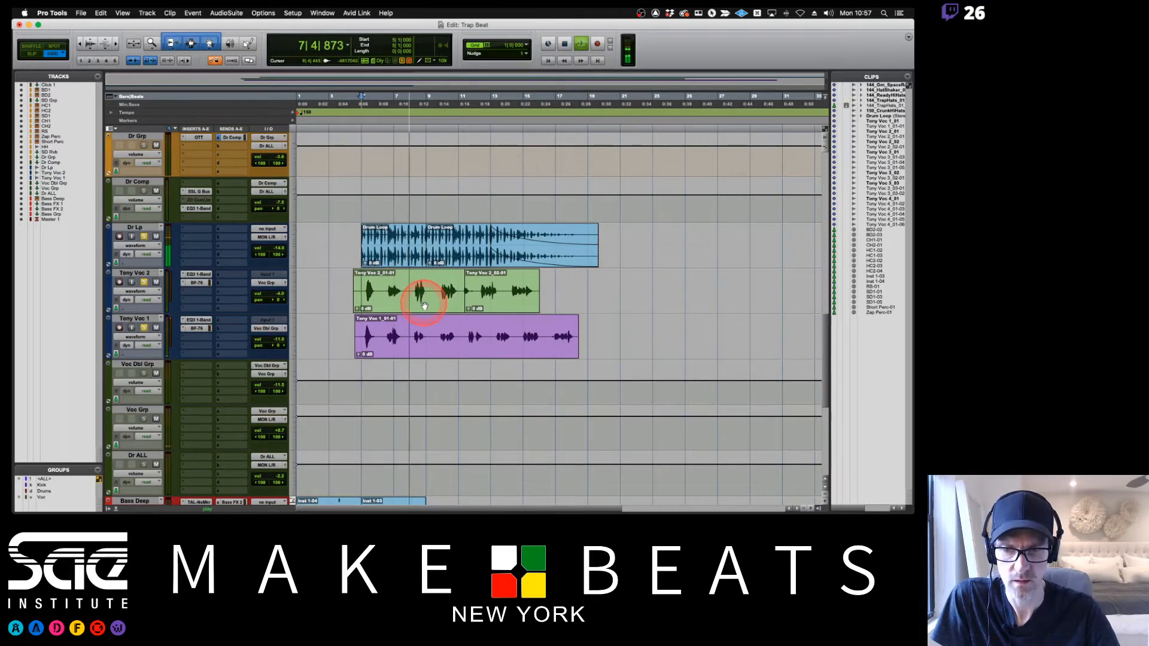
key(super+bracketright)
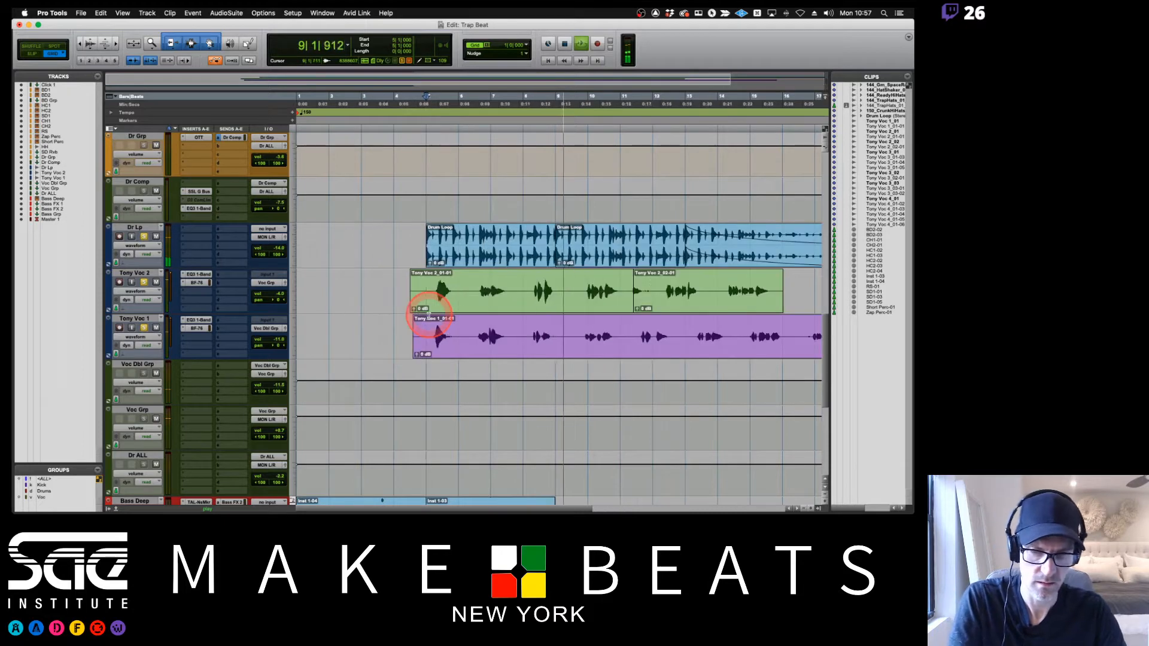
- Move the drum loop on the Dr Lp track to start at bar 13 and stop playback
click(488, 254)
drag(488, 253, 706, 257)
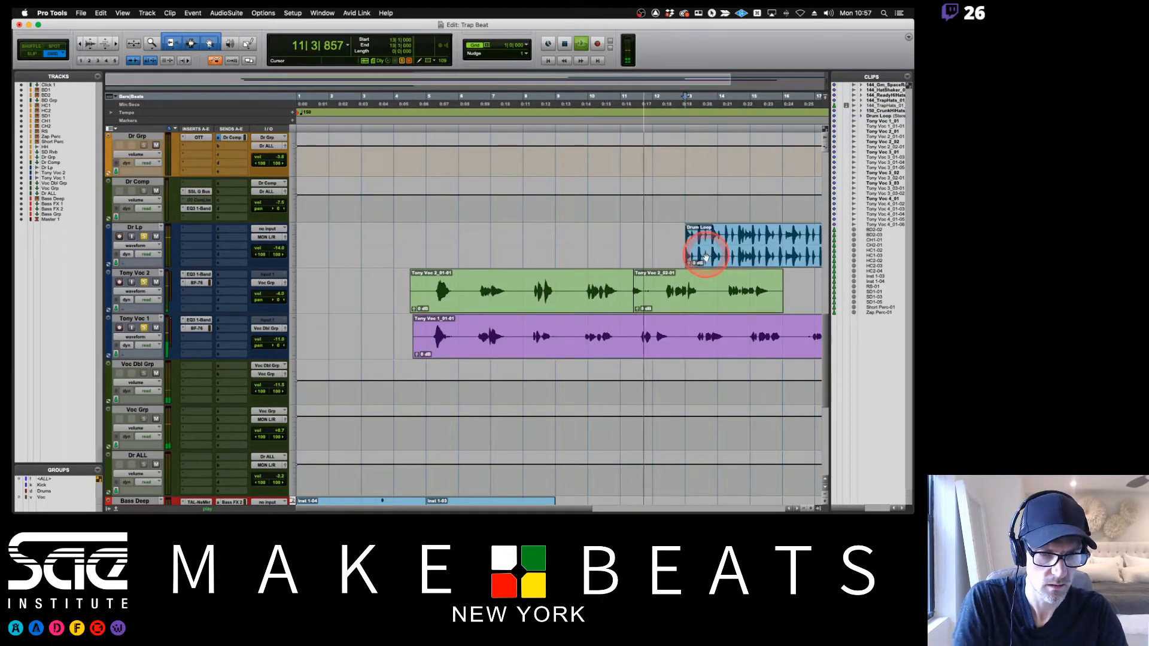
key(space)
- Clear both clips from the Voc 2 track and delete the track
click(537, 304)
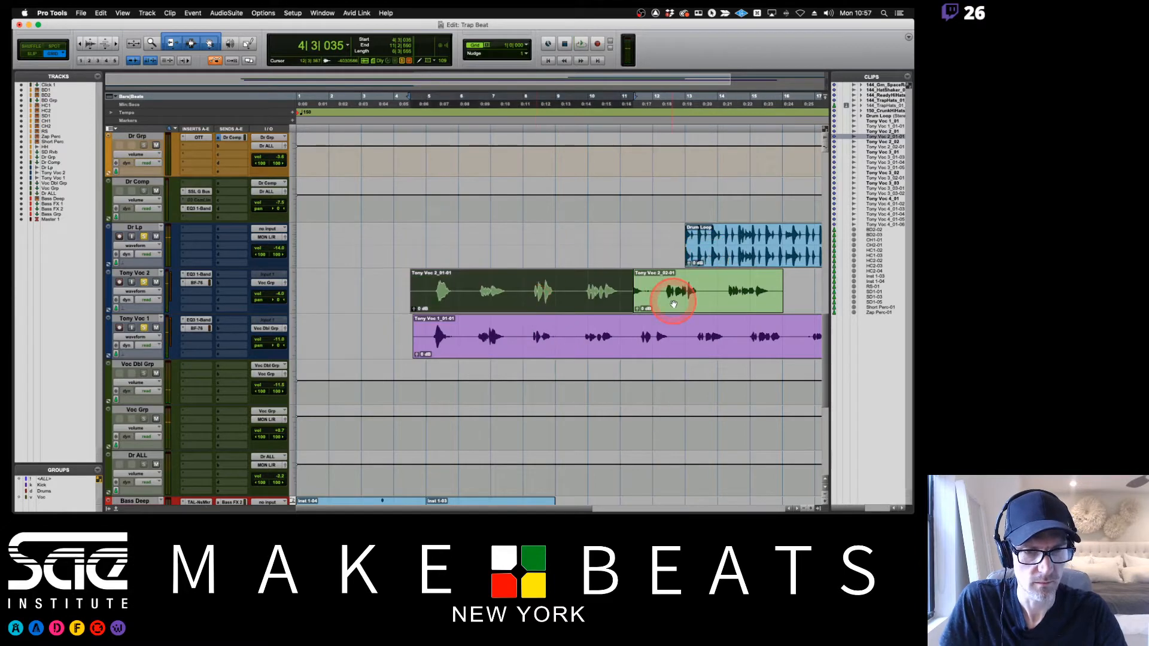
shift+click(674, 296)
key(Delete)
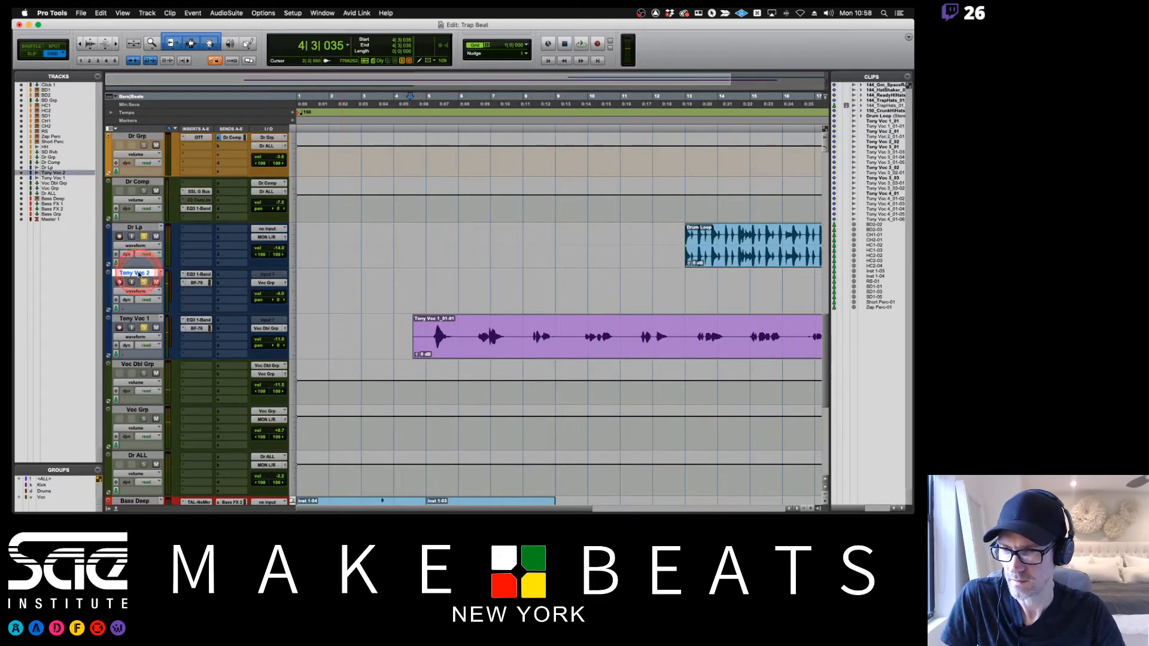
right_click(138, 274)
click(171, 419)
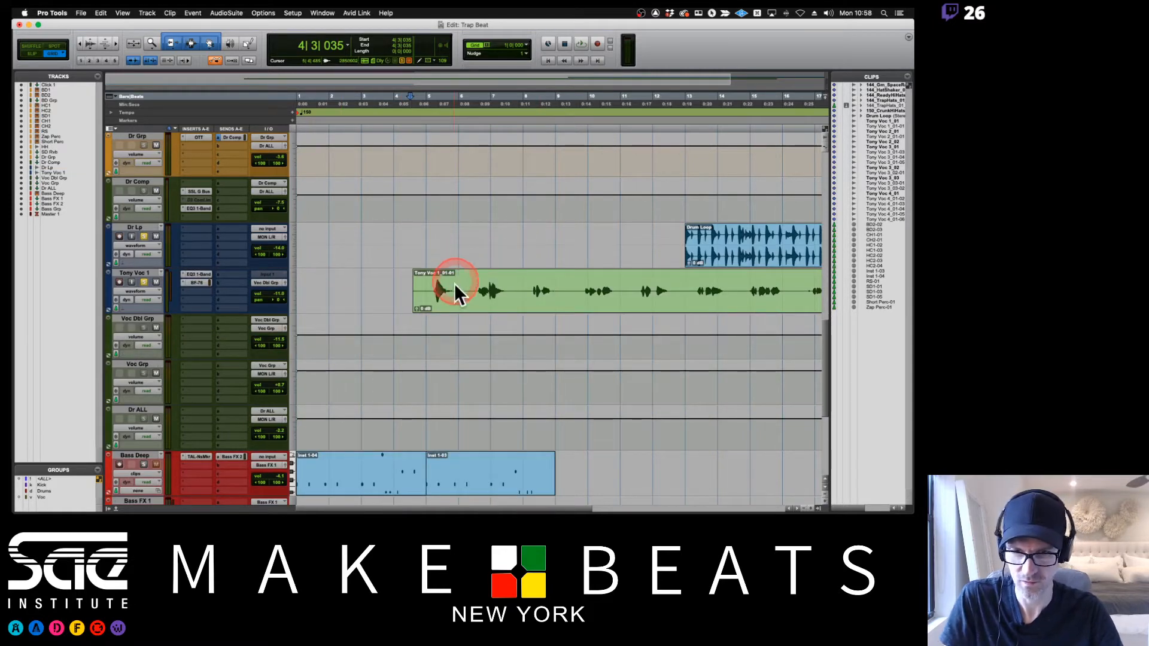
- Move the Voc 1 clip to the start of the session at 1|1|000
click(451, 301)
key(super+bracketleft)
key(super+bracketleft)
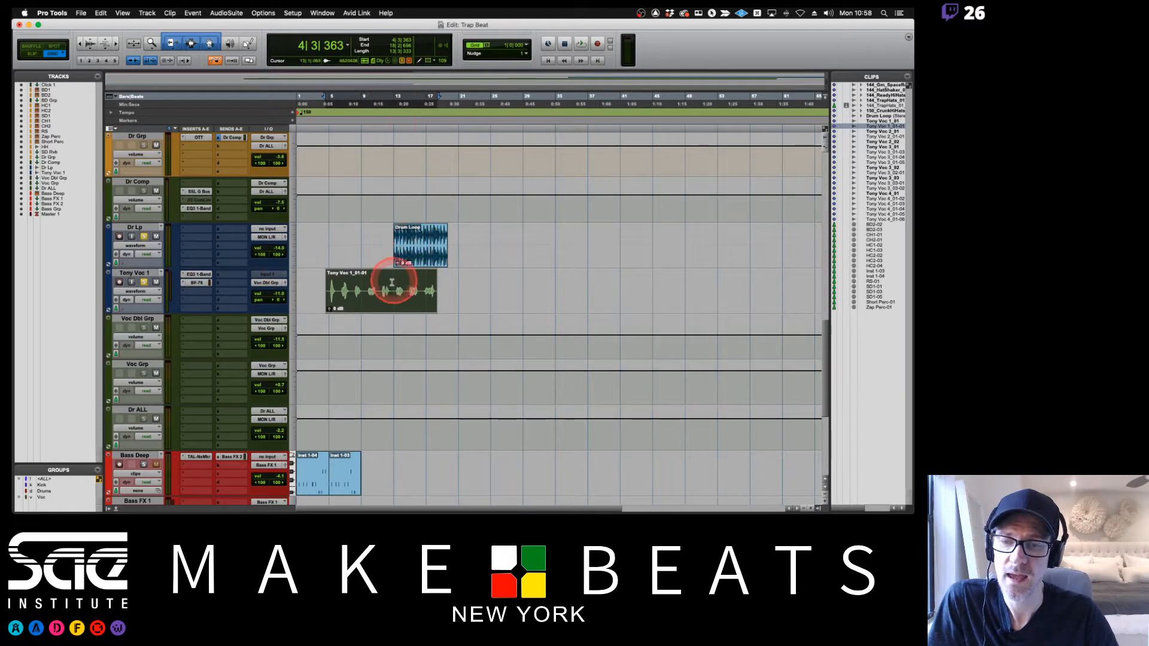
drag(388, 283, 344, 288)
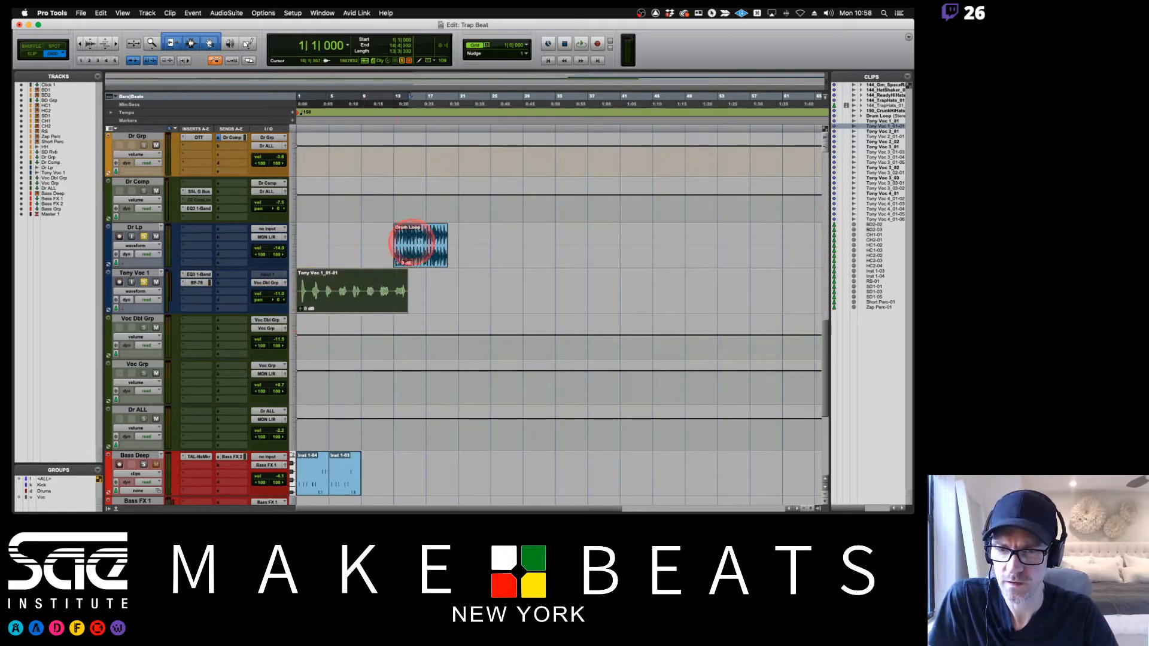
- Delete the Dr Lp track along with its active clips
alt+click(137, 228)
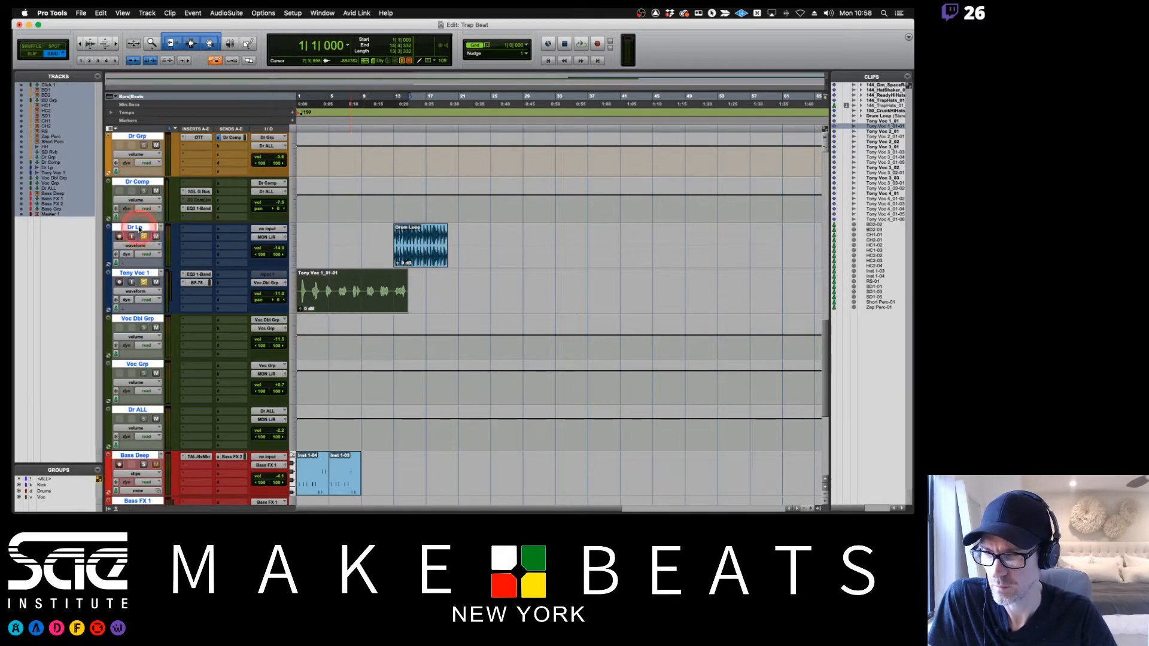
right_click(138, 228)
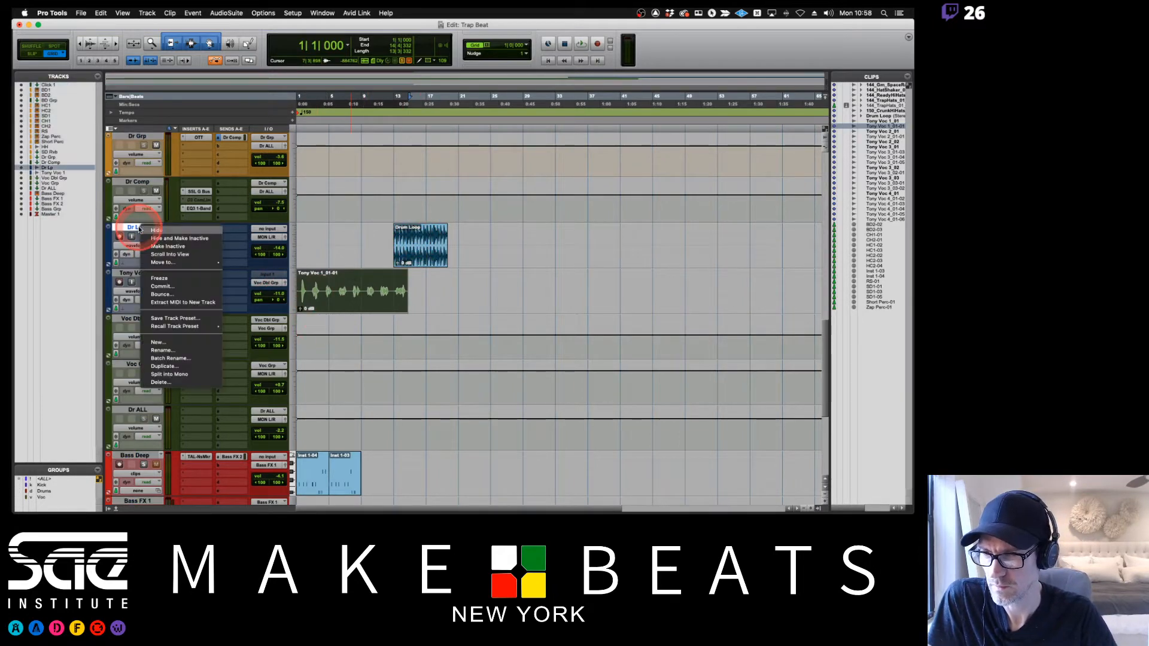
click(169, 381)
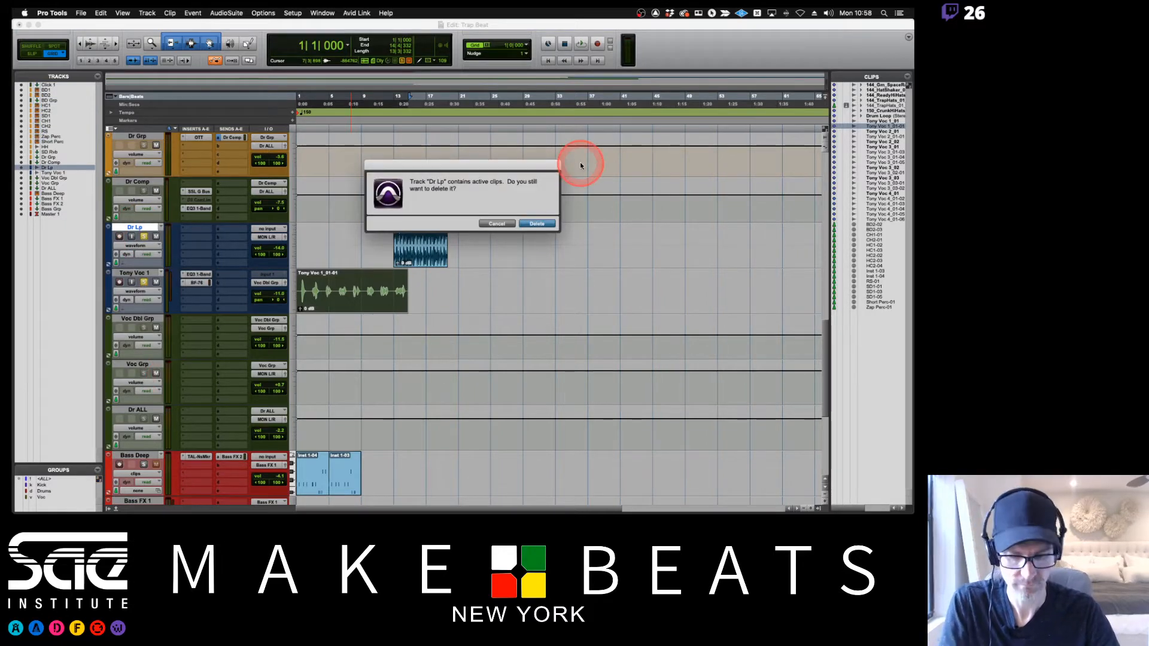
key(Return)
- Bypass the EQ3 1-Band and BF-76 inserts on the Voc 1 track while its vocal plays from the start
key(space)
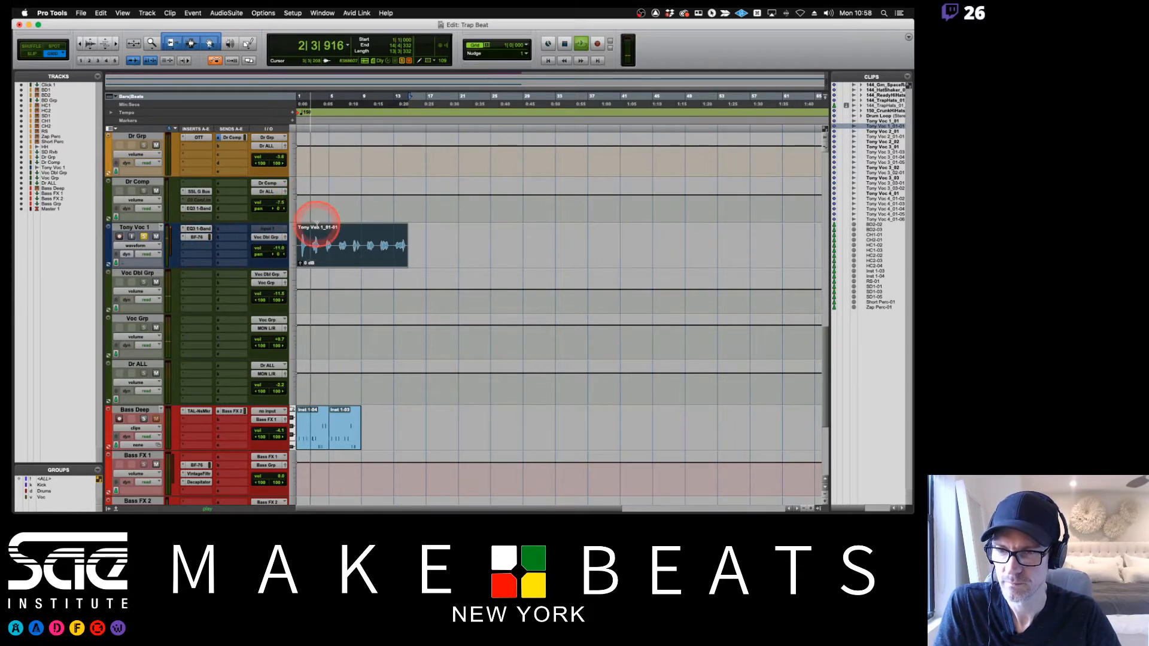
key(super+bracketright)
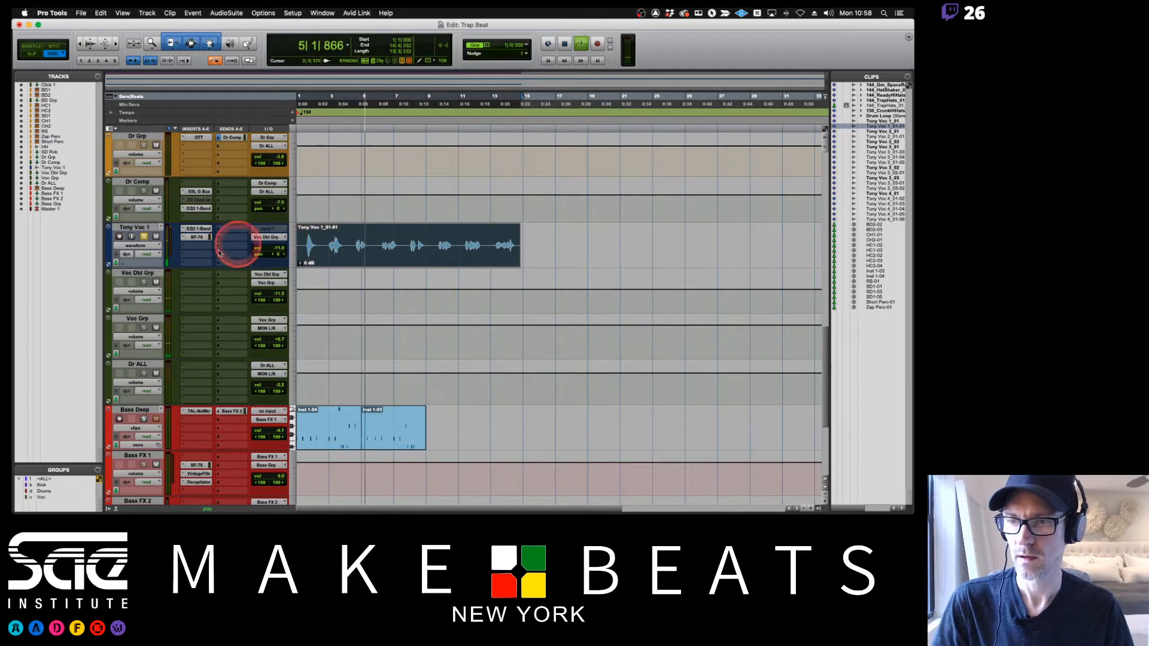
click(201, 230)
super+click(201, 230)
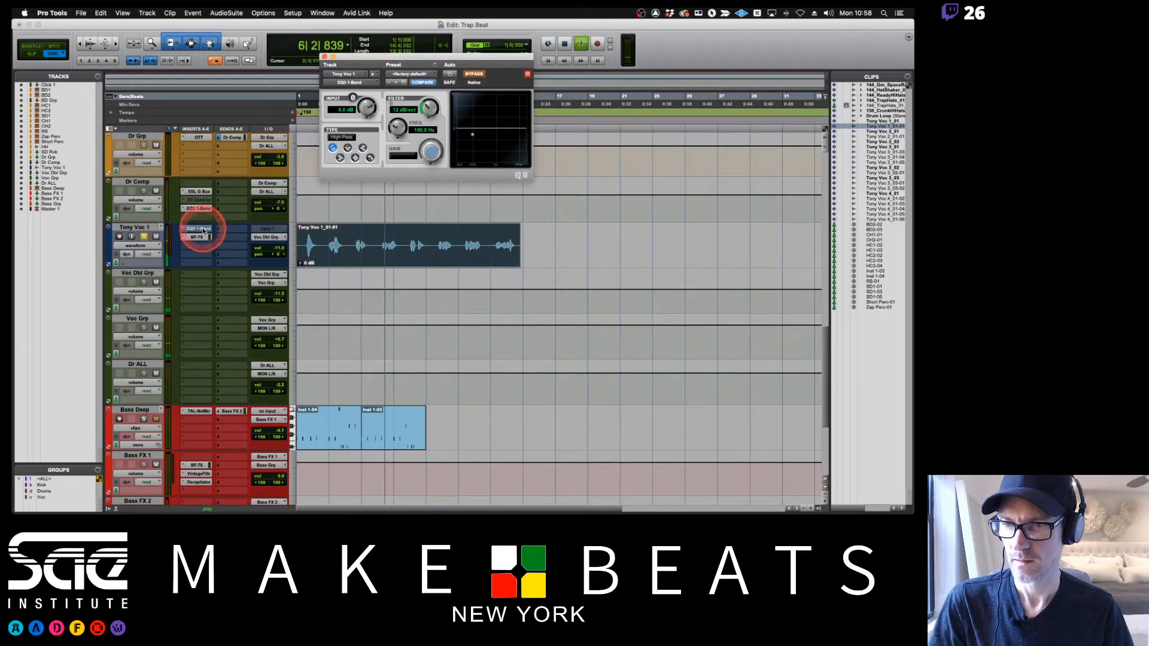
super+click(199, 238)
drag(358, 58, 564, 50)
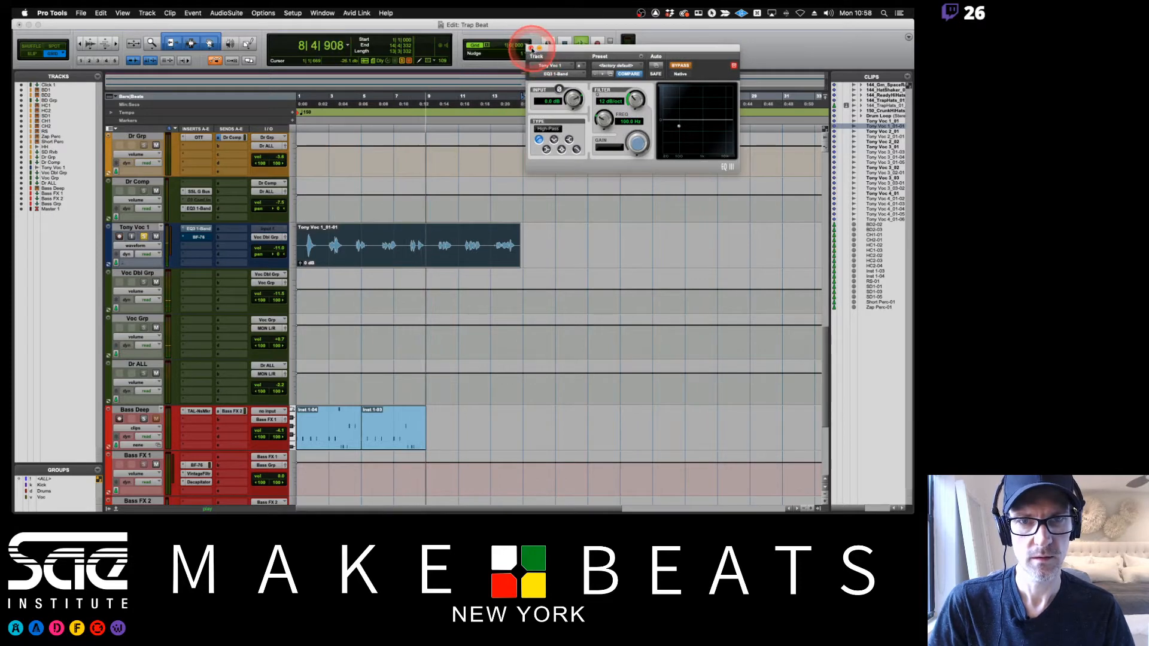
click(530, 48)
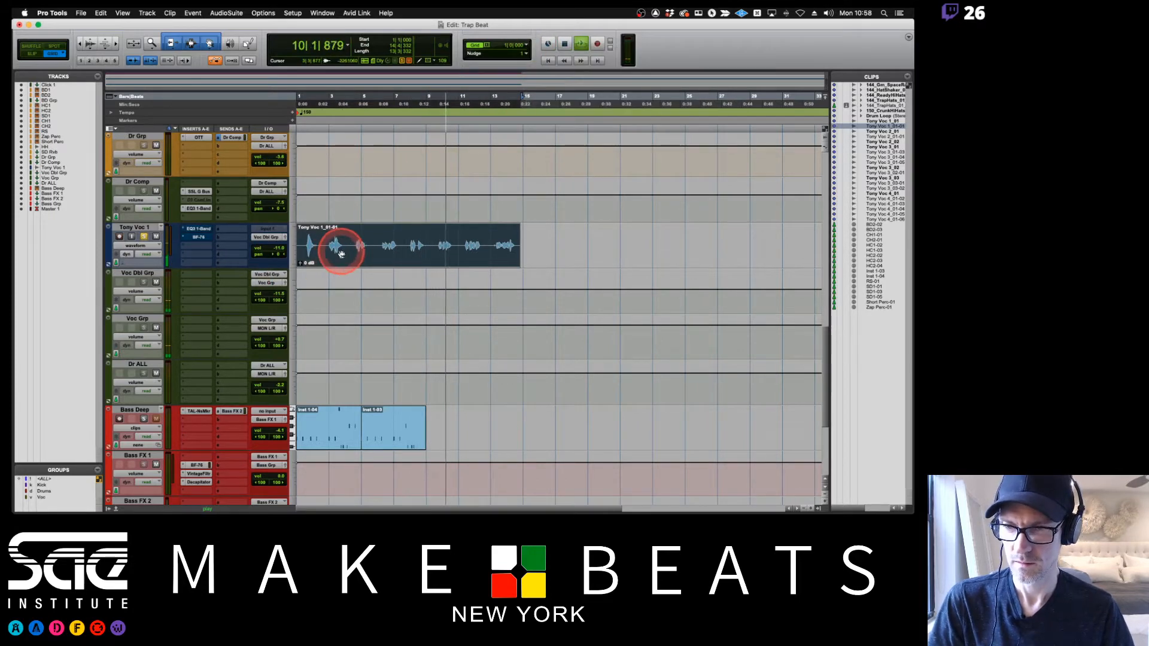
key(space)
click(358, 178)
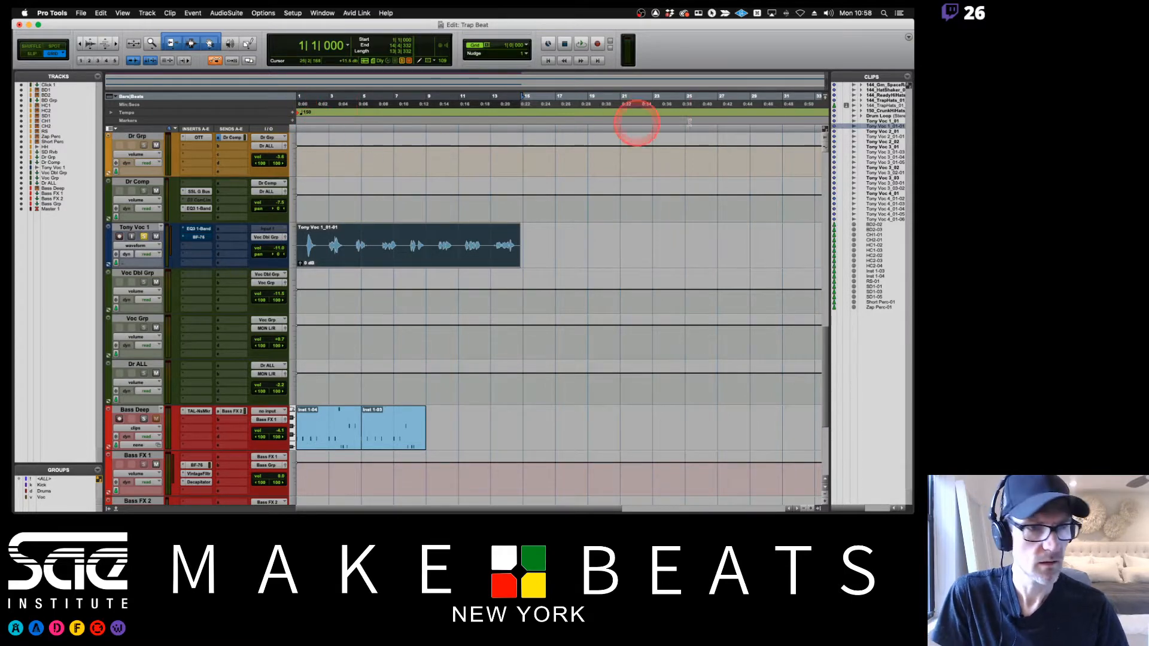
- Select the stereo Drum Loop in the clip list and bring the session start into view
click(854, 141)
mouse_move(874, 117)
mouse_down()
mouse_move(828, 149)
mouse_move(493, 230)
mouse_move(892, 106)
mouse_up()
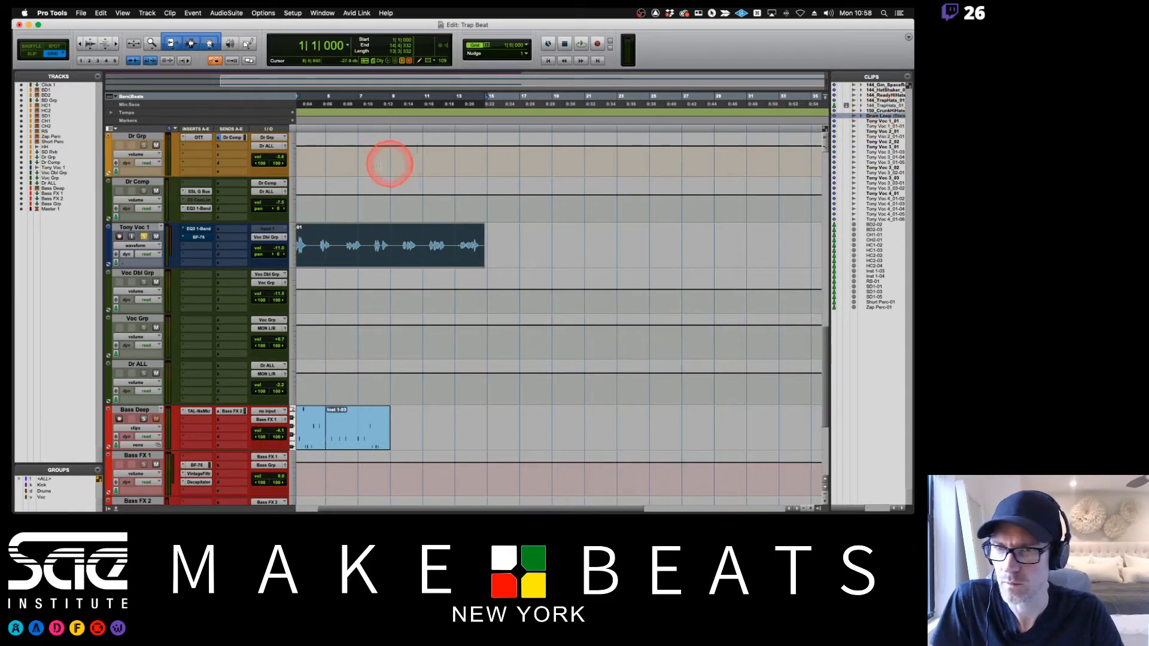
scroll(403, 216, left, 3)
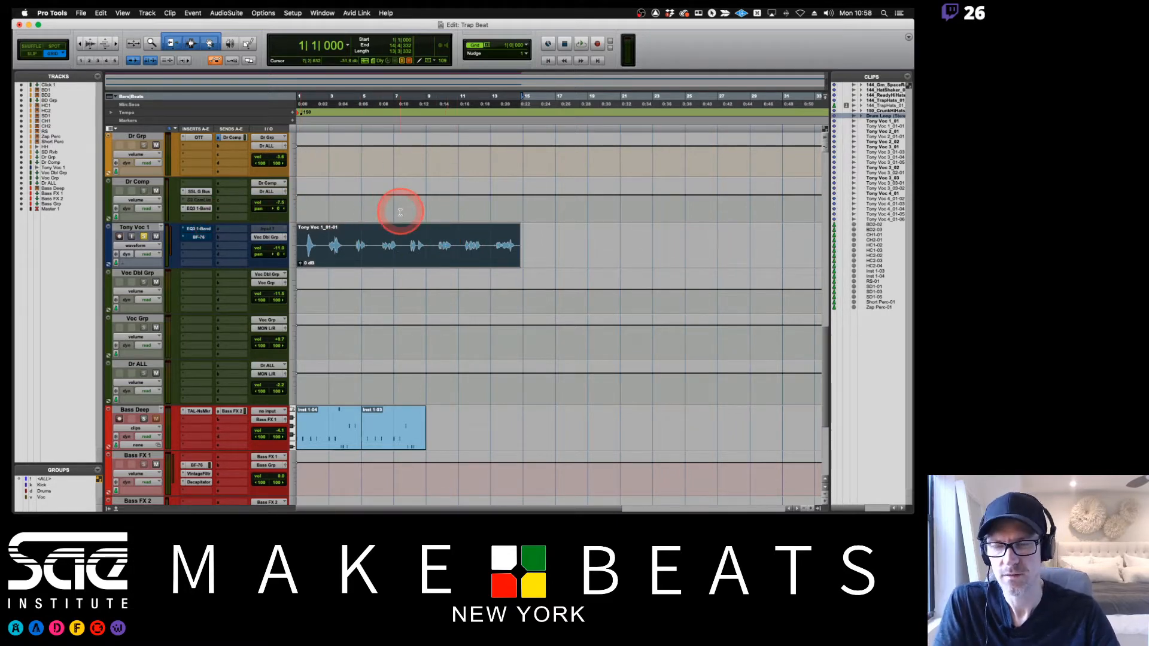
- Inspect the clip info of the Voc 1 clip and close it without renaming the clip
double_click(365, 257)
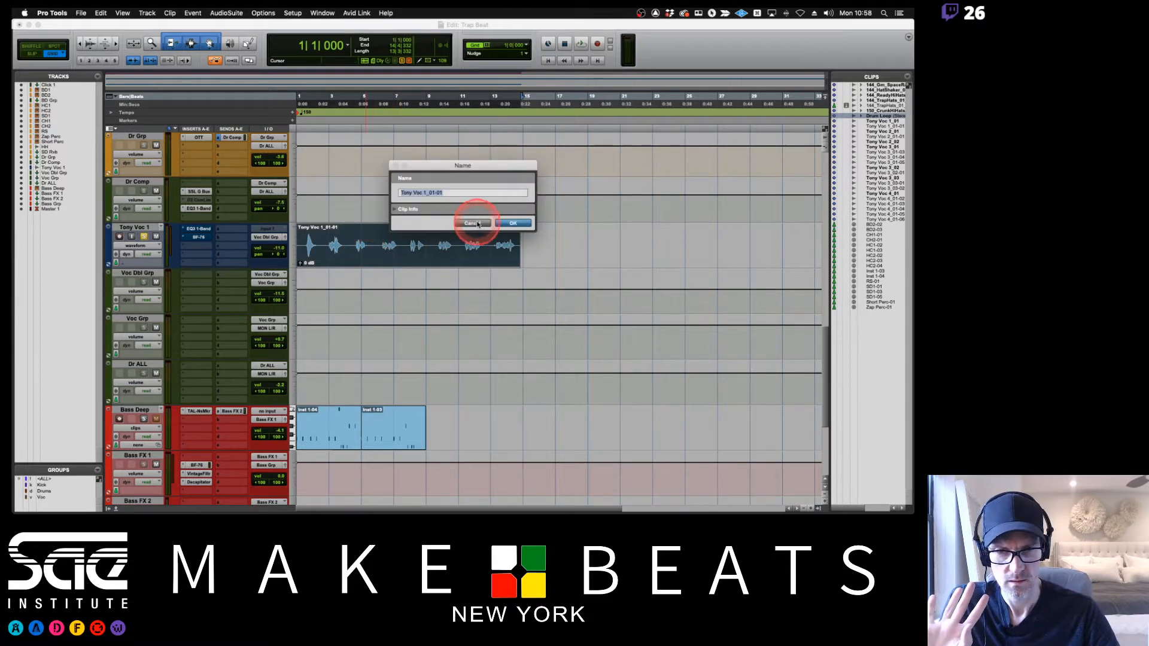
click(395, 210)
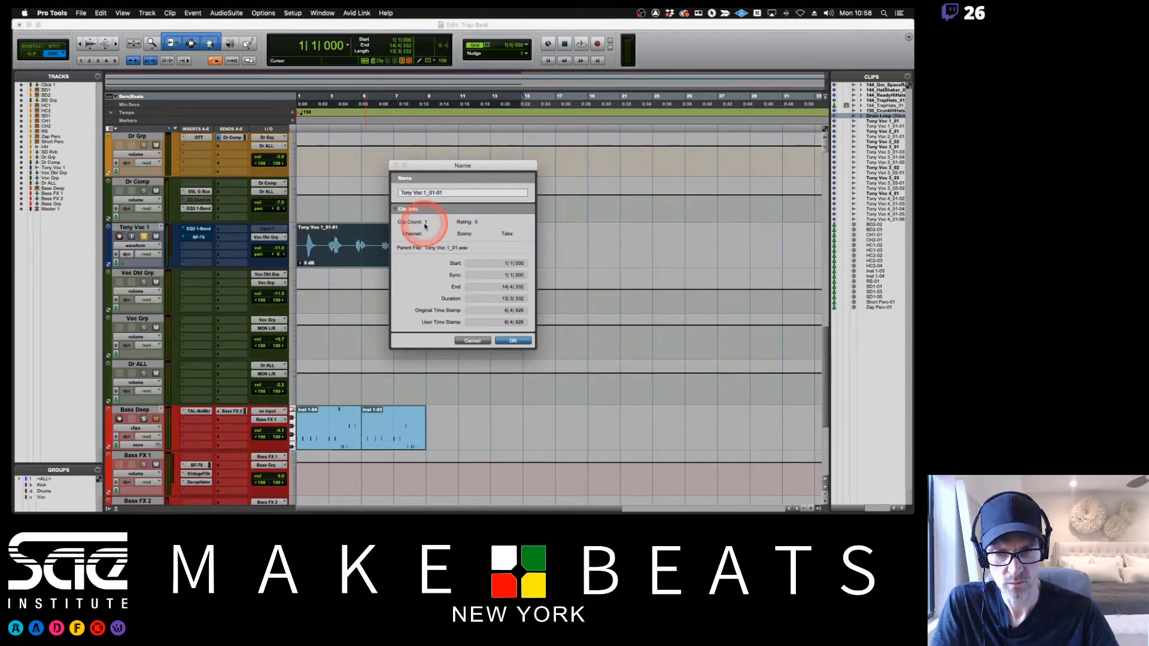
click(473, 341)
- Enable Polyphonic Elastic Audio on the Voc 1 track
click(315, 247)
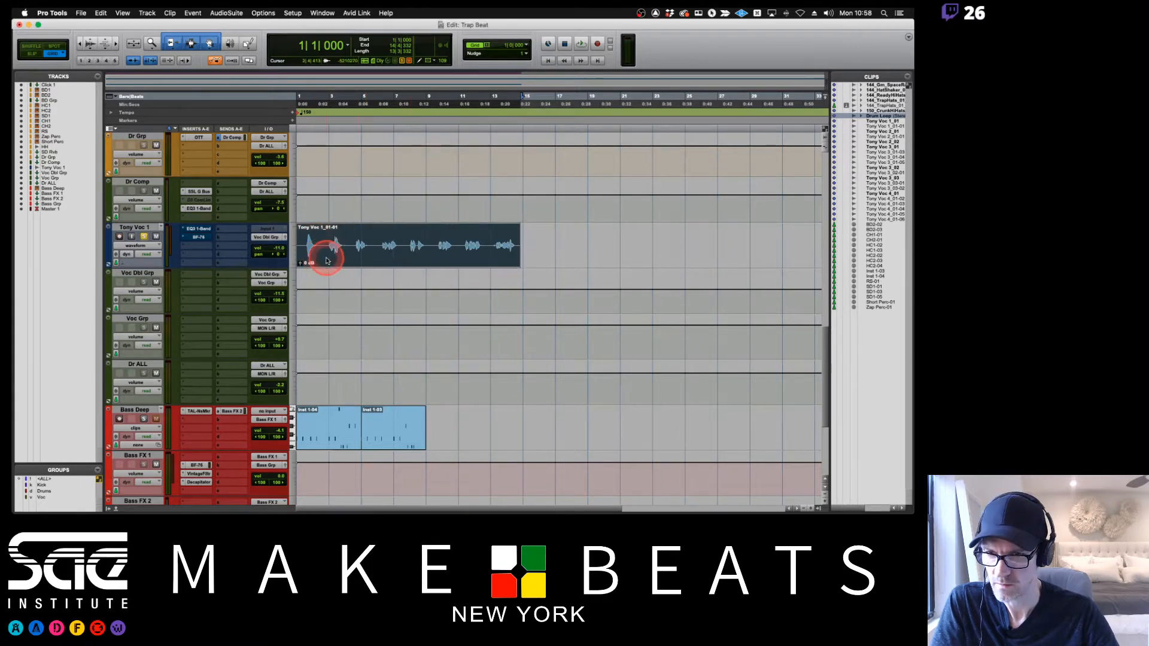
right_click(328, 261)
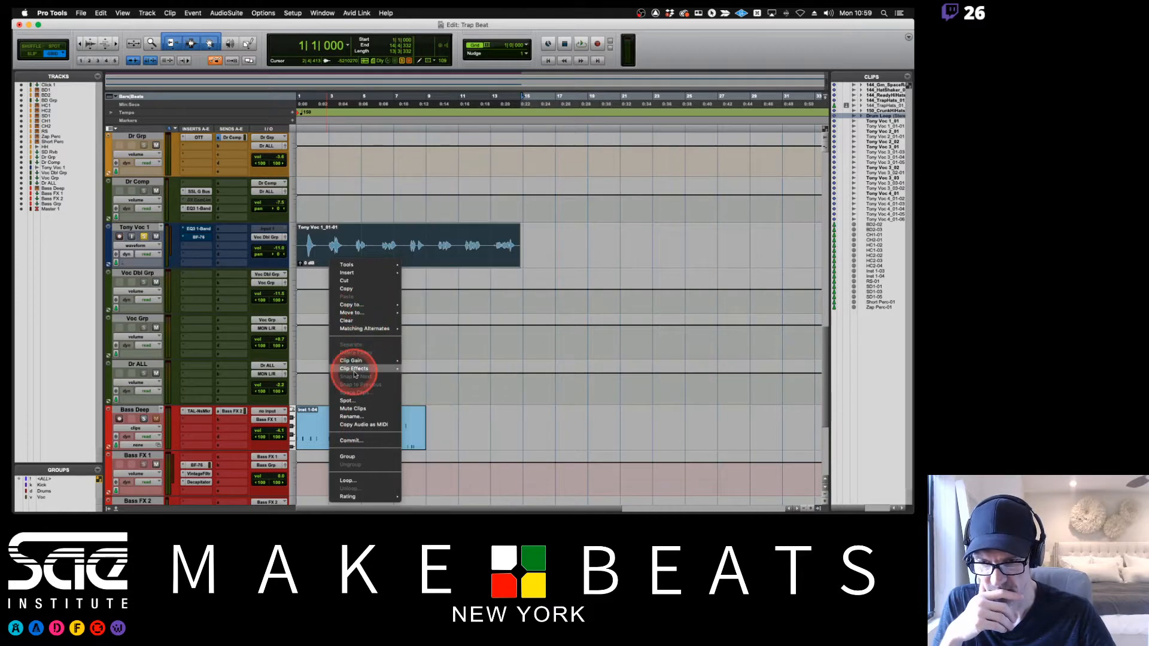
click(308, 246)
click(137, 265)
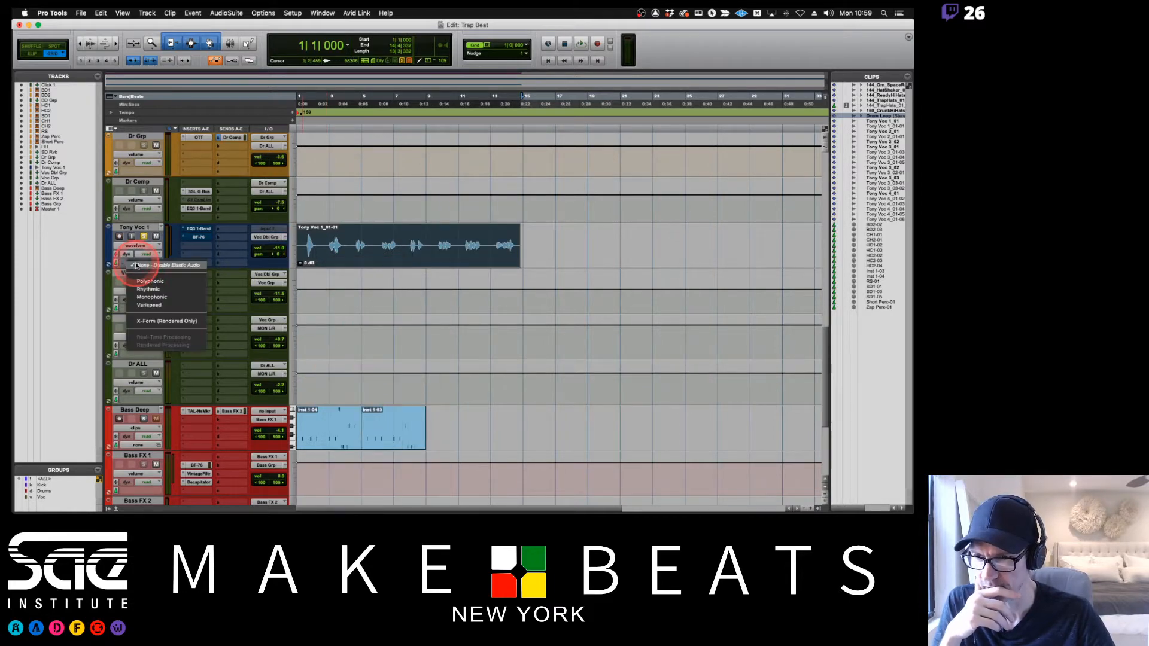
click(149, 281)
- Open the Voc 1 clip's elastic properties and set its source tempo to 135 bpm
right_click(345, 261)
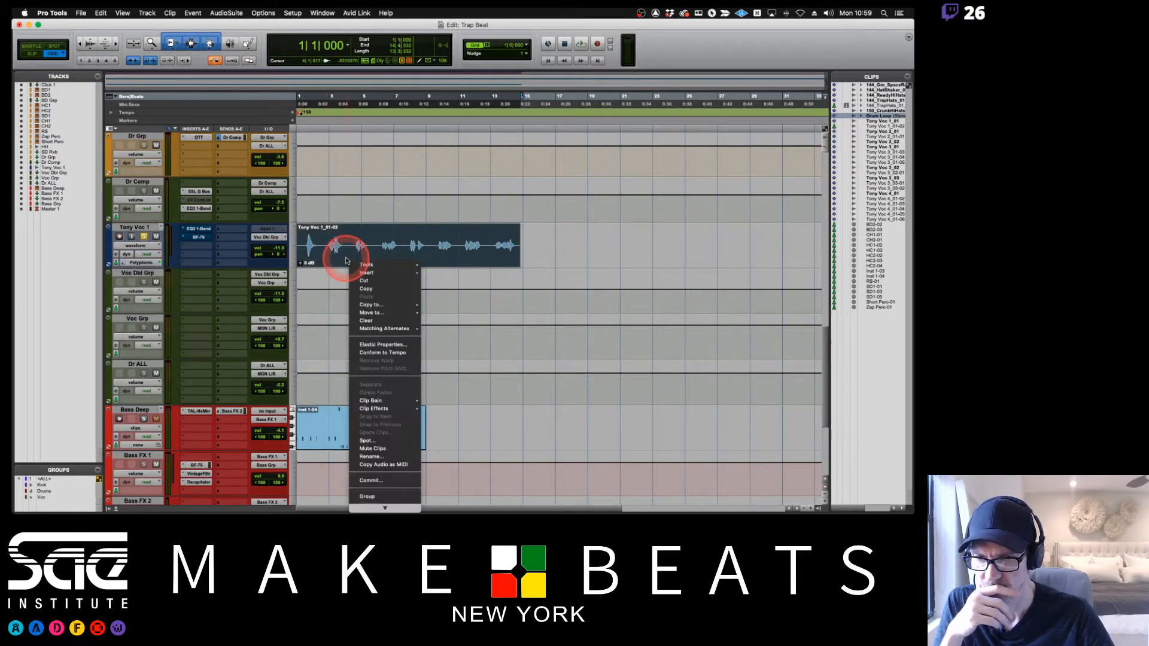
click(381, 345)
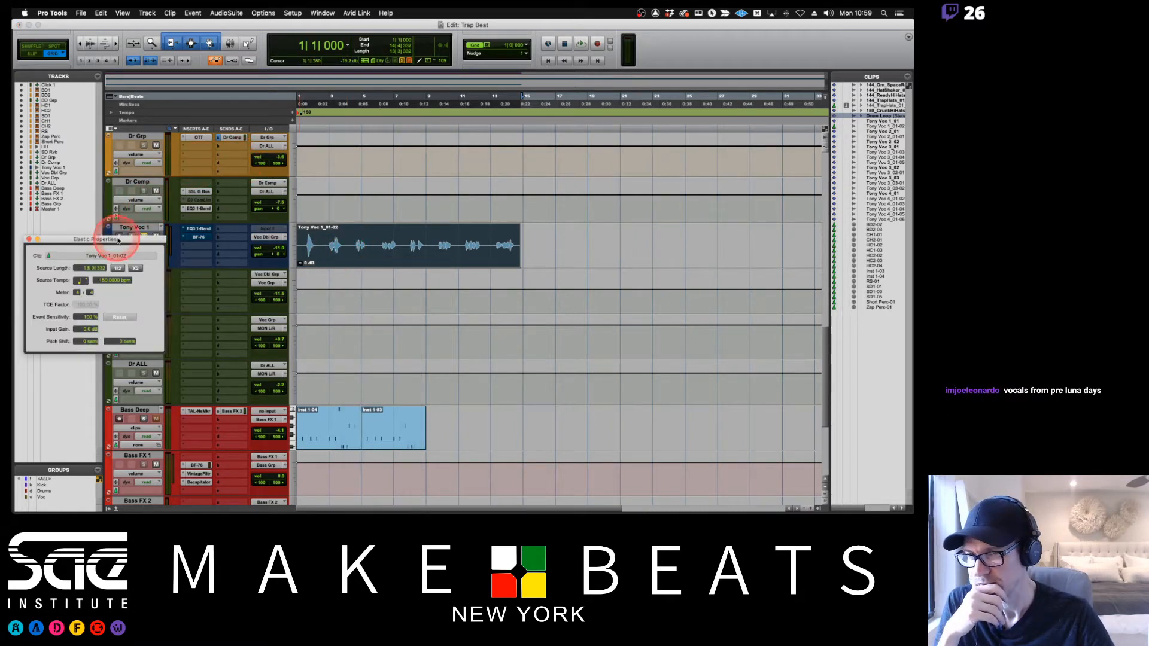
drag(122, 242, 662, 155)
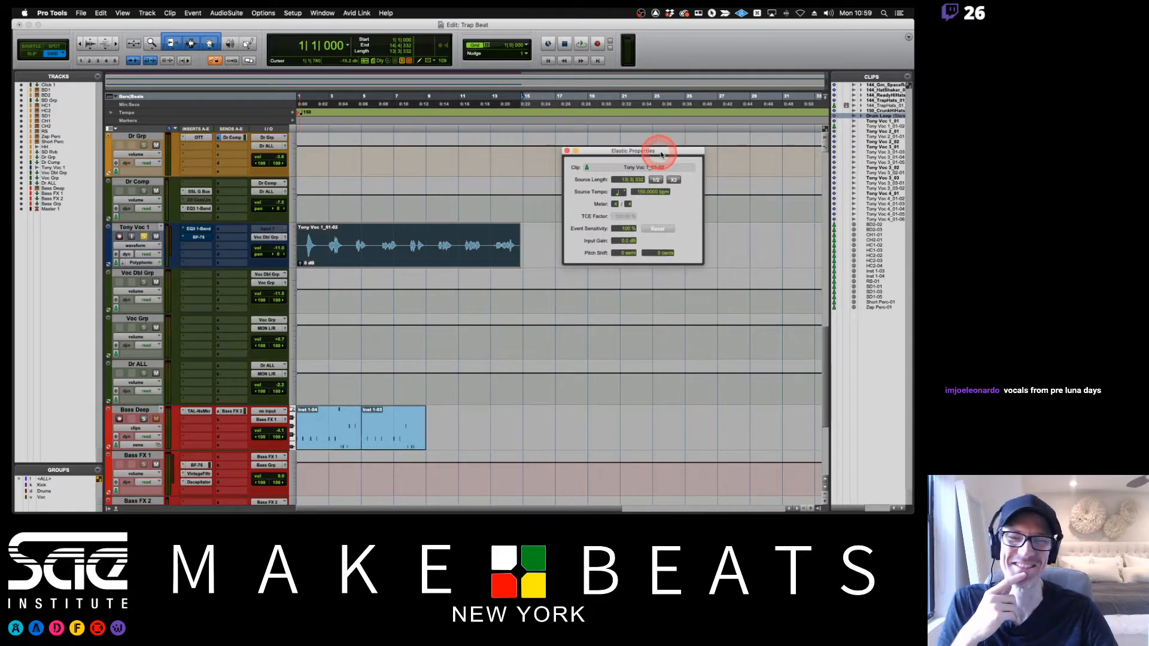
click(640, 195)
text(13)
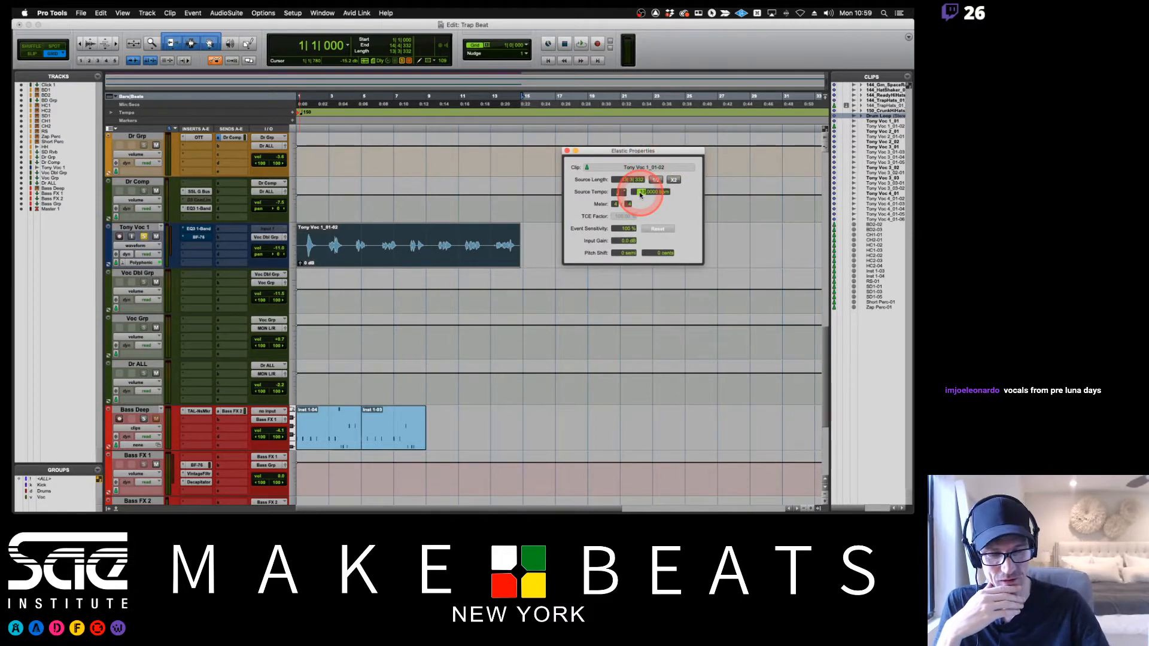
text(5)
key(Return)
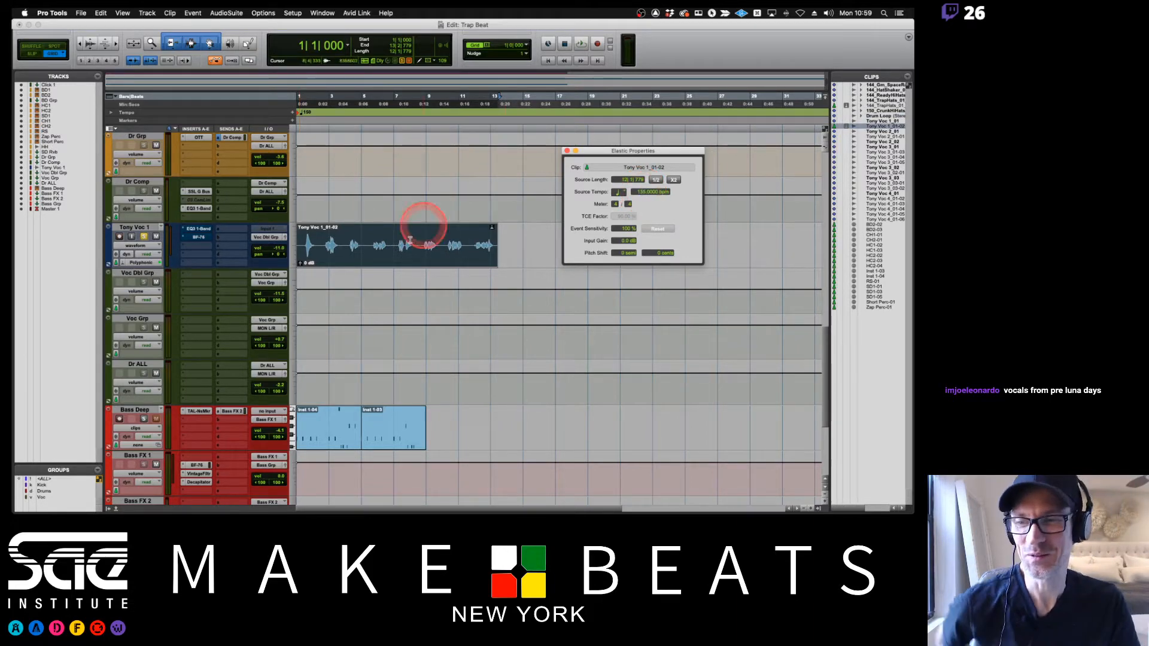
- Trim the start of the Voc 1 clip close to its first word and place the clip at bar 1
key(super+bracketright)
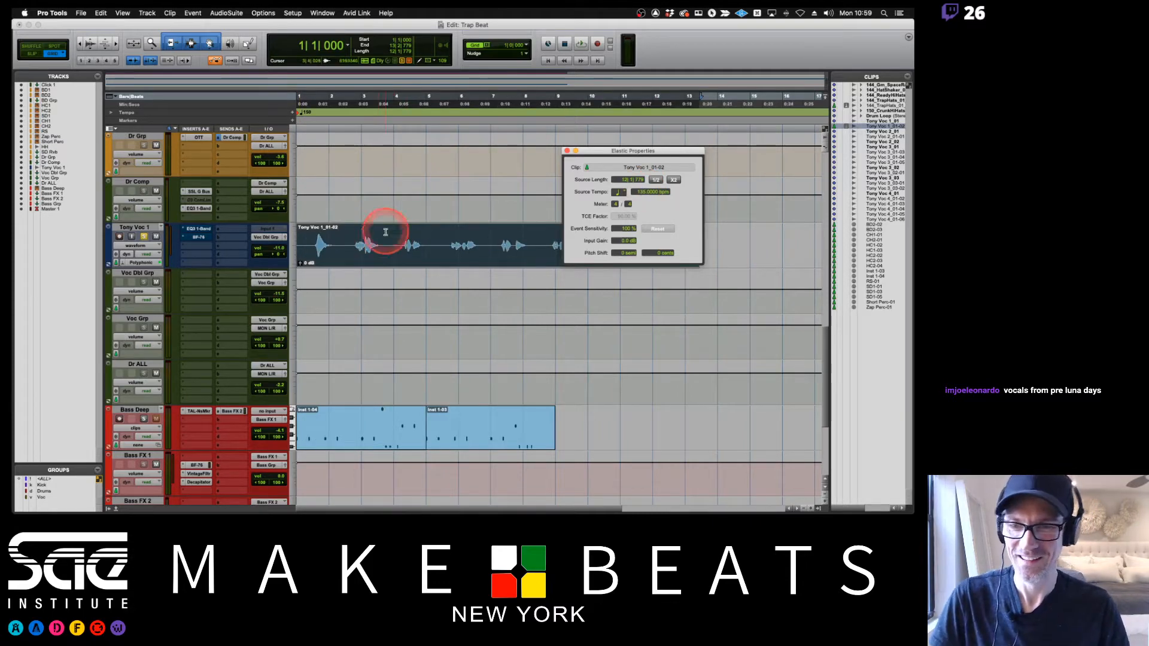
drag(605, 154, 690, 166)
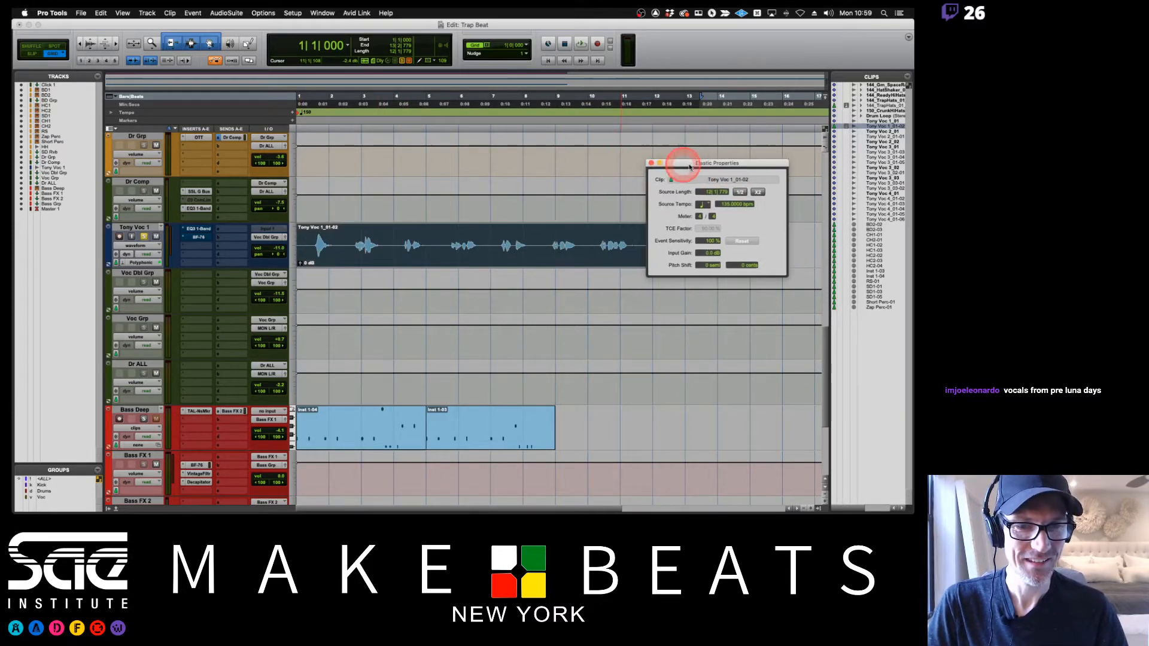
click(339, 240)
click(301, 245)
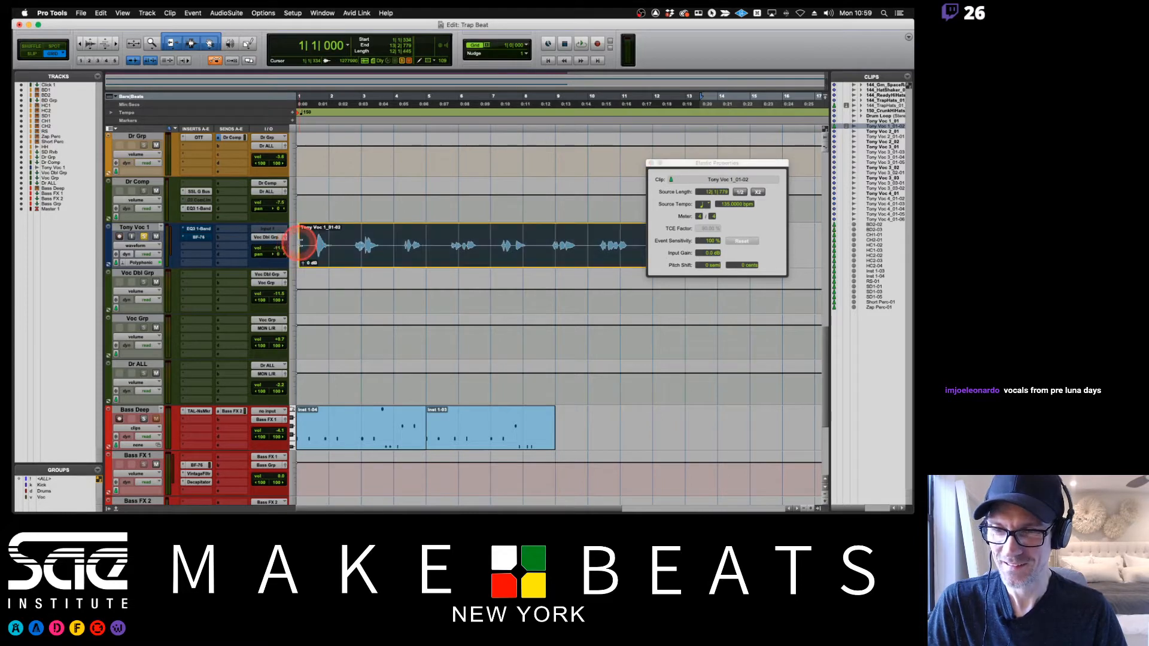
drag(319, 252, 289, 259)
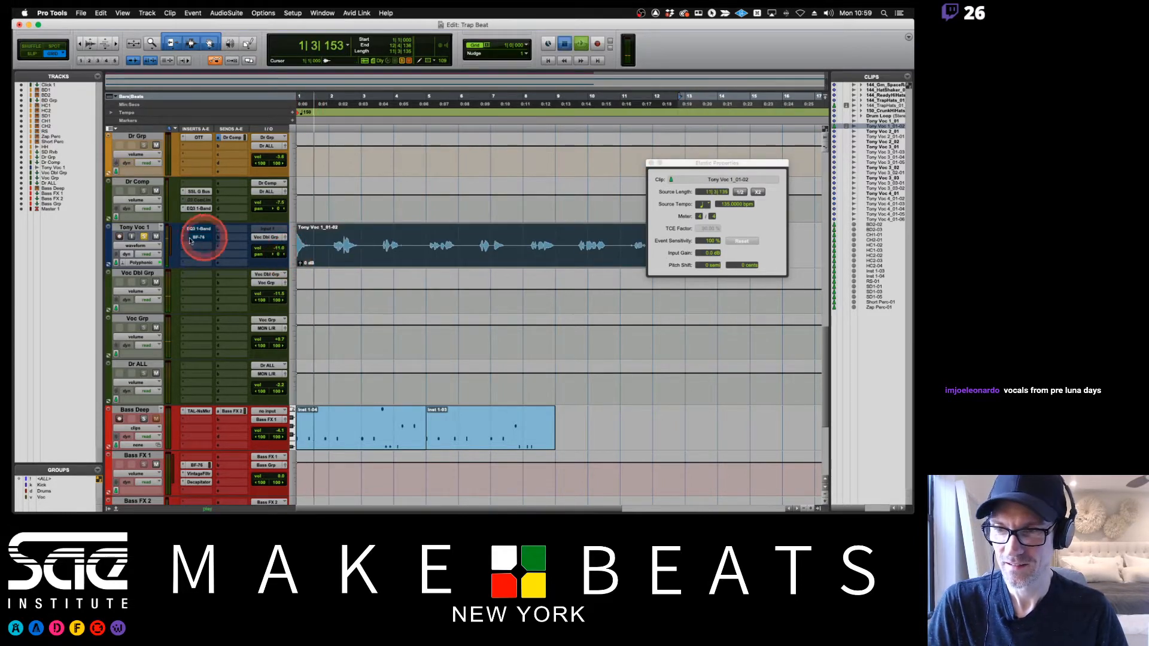
- Audition the unsoloed Voc 1 track with the beat, closing the elastic properties and raising the track volume to 0.0
key(space)
key(space)
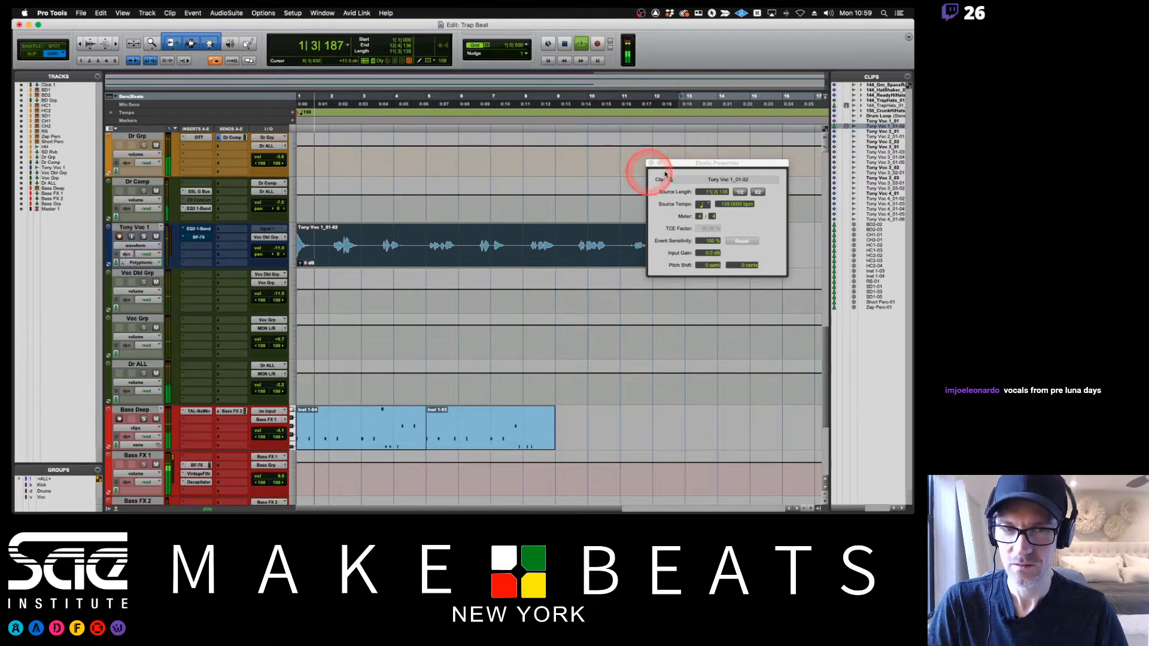
click(651, 163)
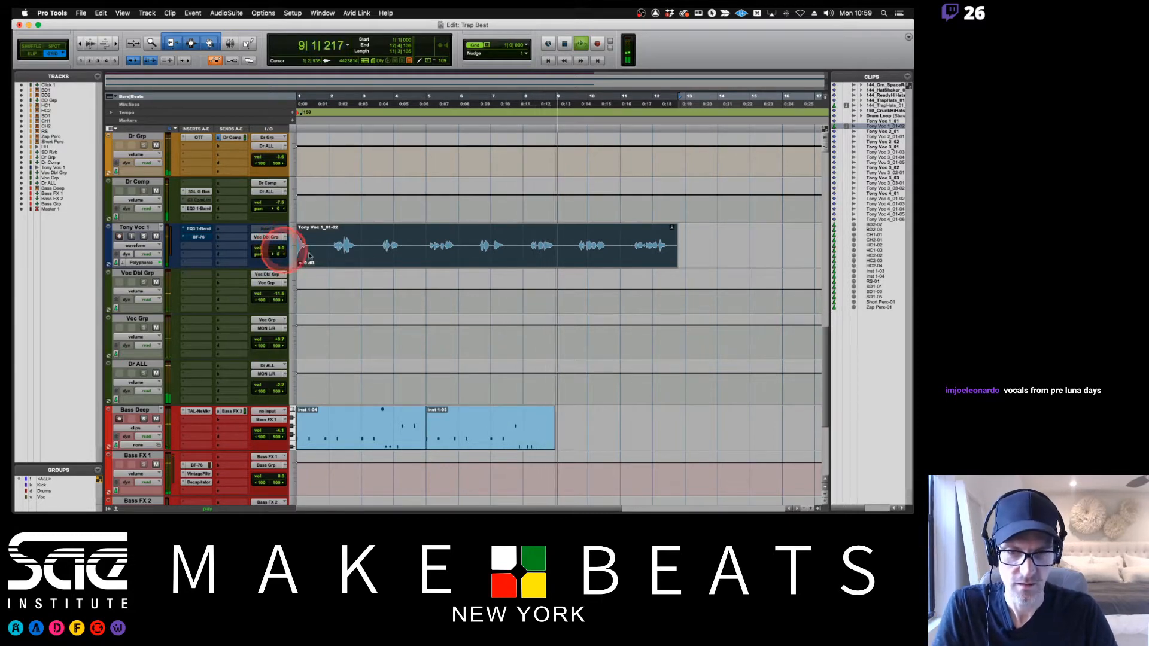
key(space)
- Compare the length of the Voc 1 clip with the drum and hi-hat clips on the tracks above it
key(r)
key(r)
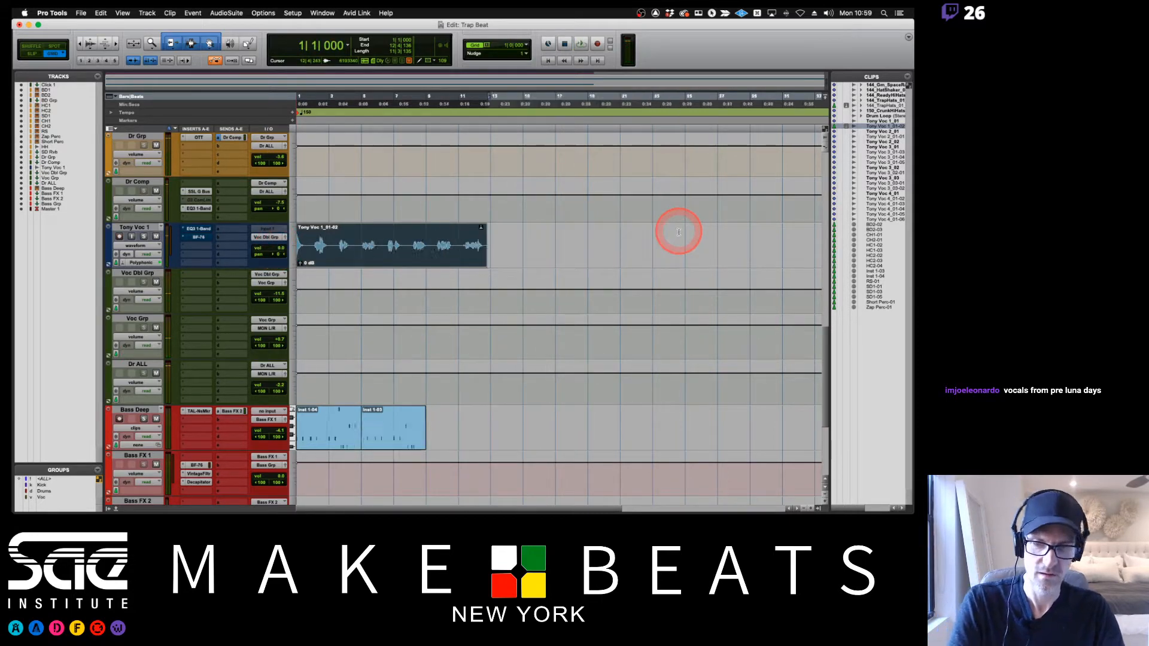
key(t)
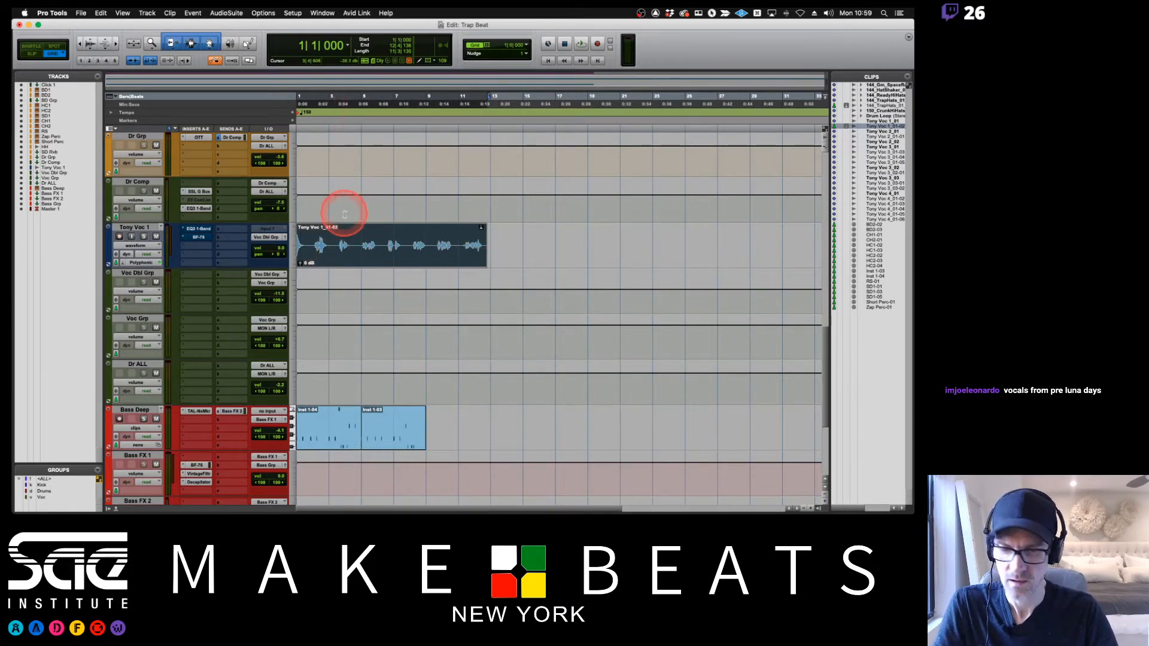
scroll(434, 188, up, 3)
key(t)
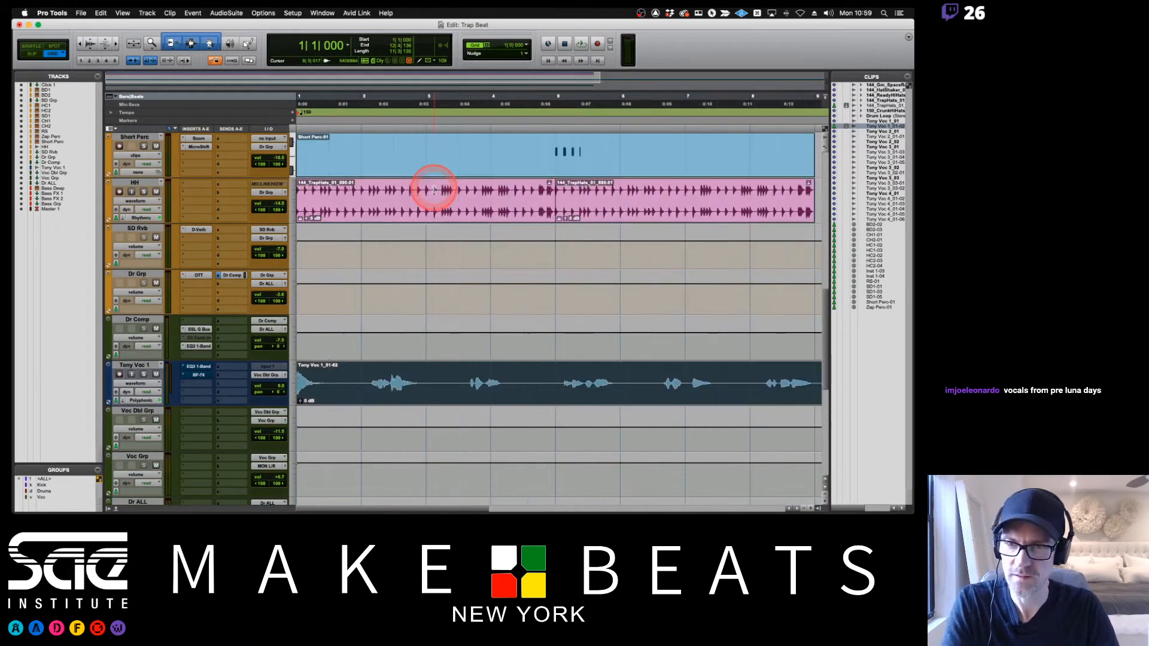
scroll(461, 199, up, 10)
scroll(461, 199, down, 10)
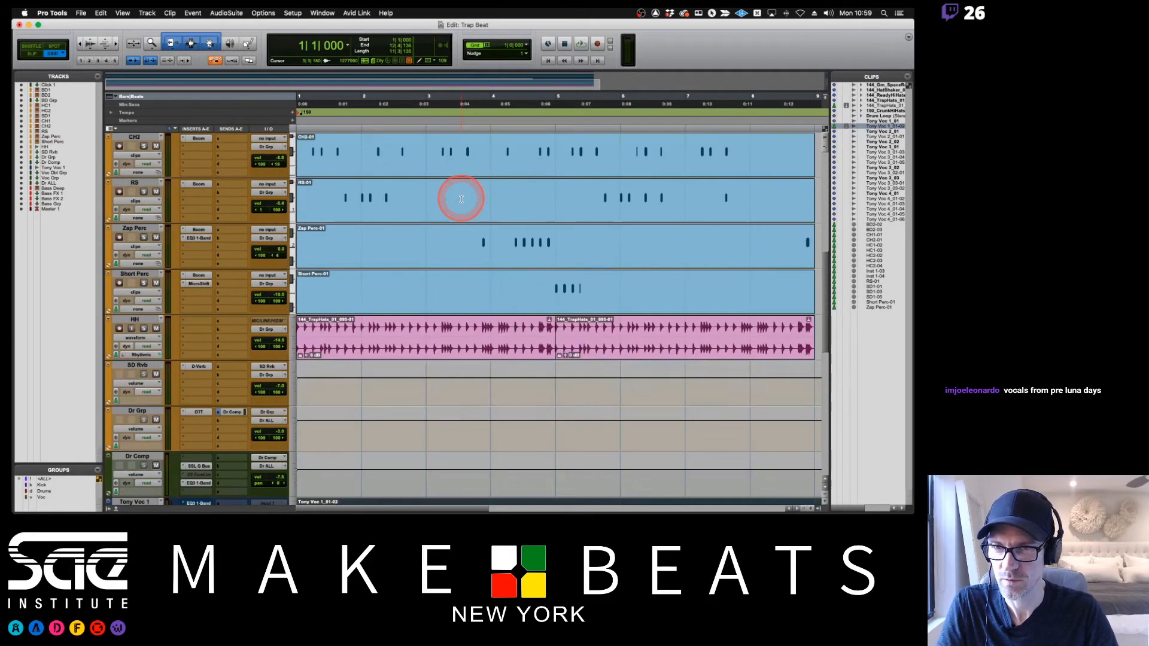
- Choose a finer grid value, move the Voc 1 clip to 1|3|000, and extend its start back to 1|2|364
click(531, 53)
click(529, 67)
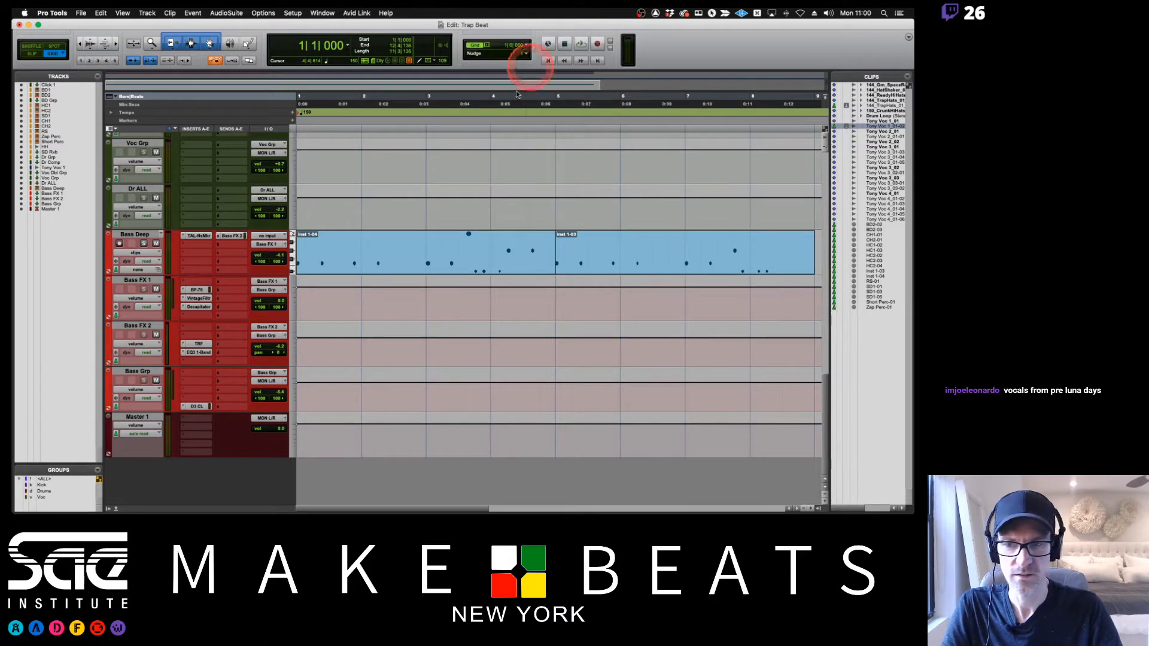
scroll(485, 177, up, 6)
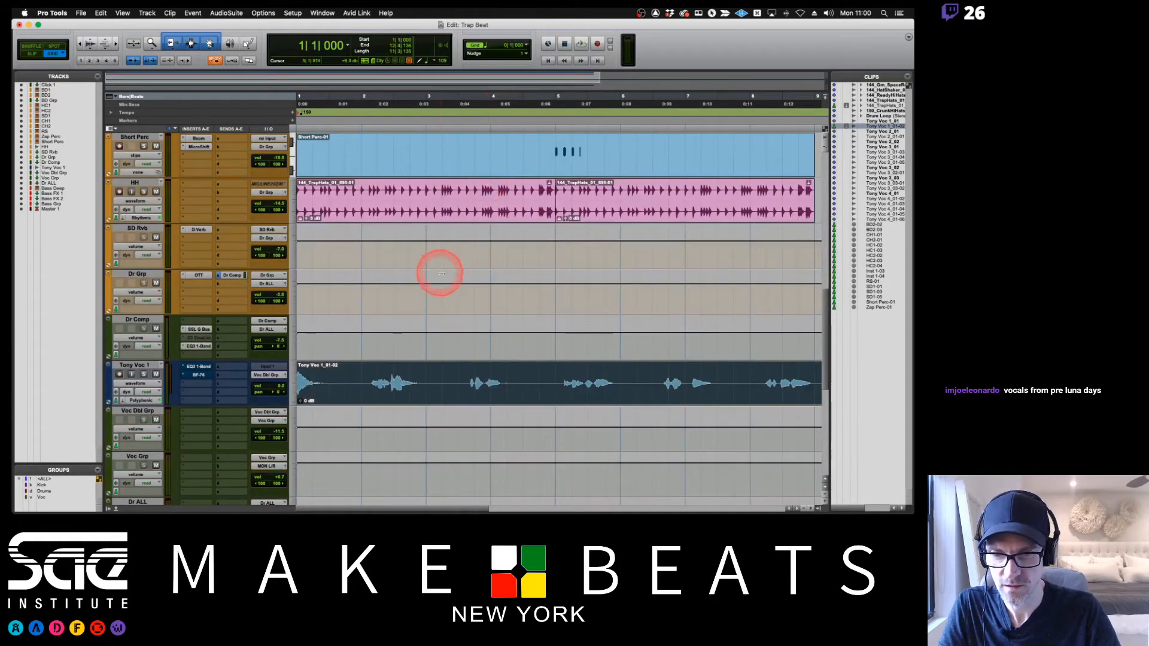
scroll(441, 274, down, 3)
scroll(437, 268, up, 2)
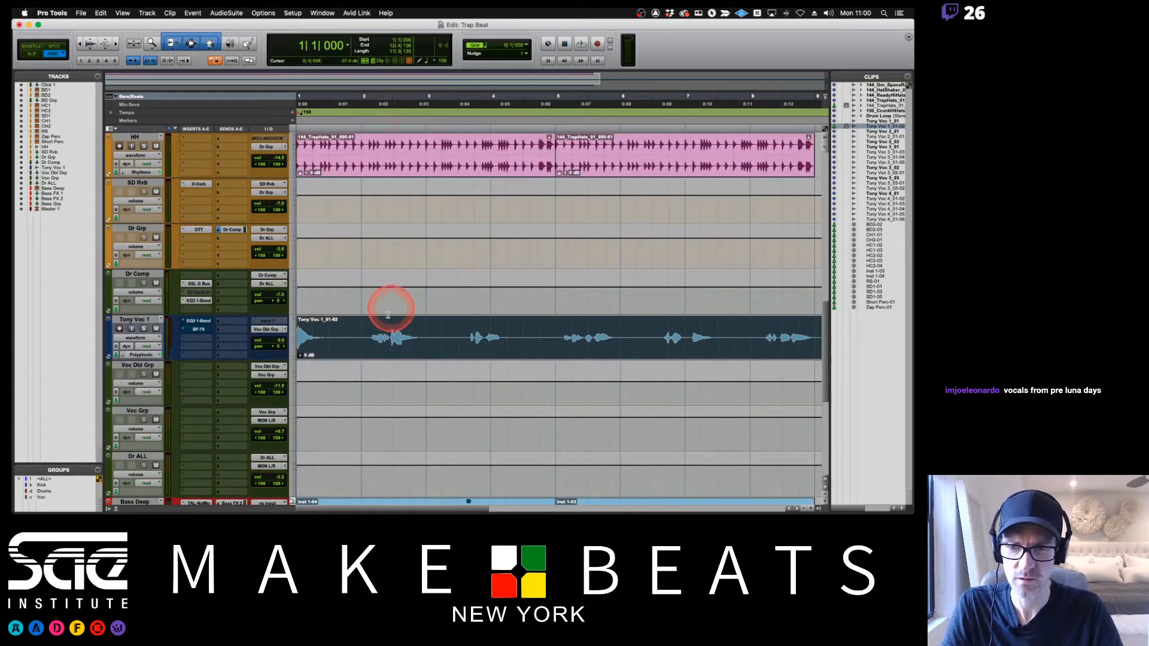
key(super+bracketright)
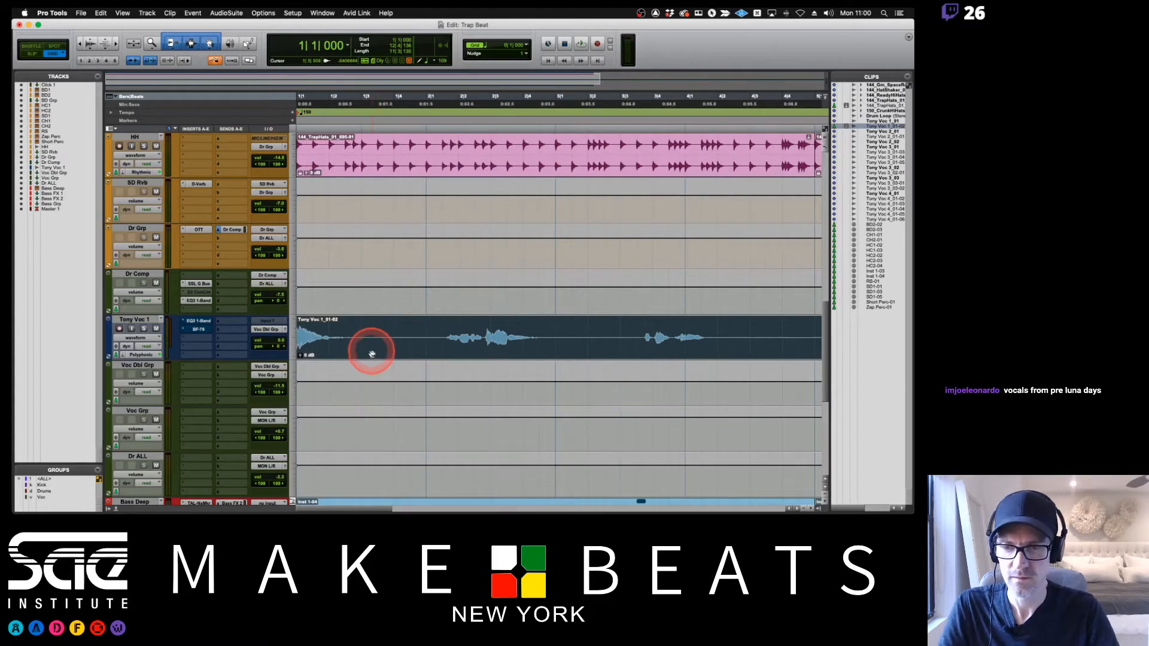
drag(372, 353, 425, 353)
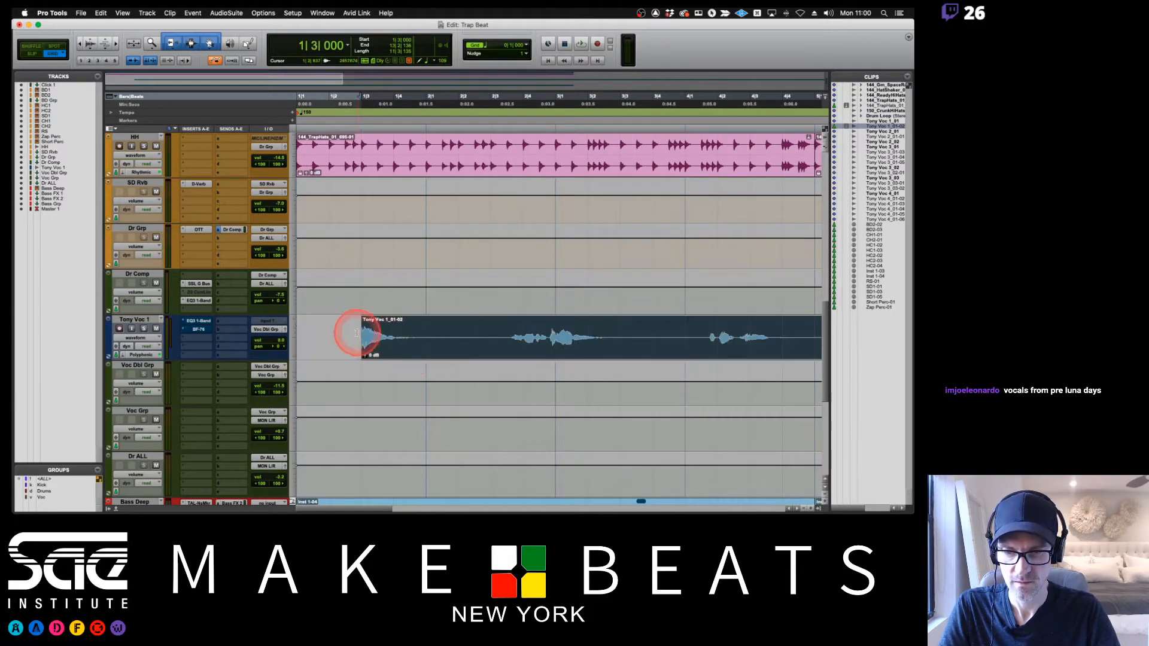
drag(364, 333, 343, 333)
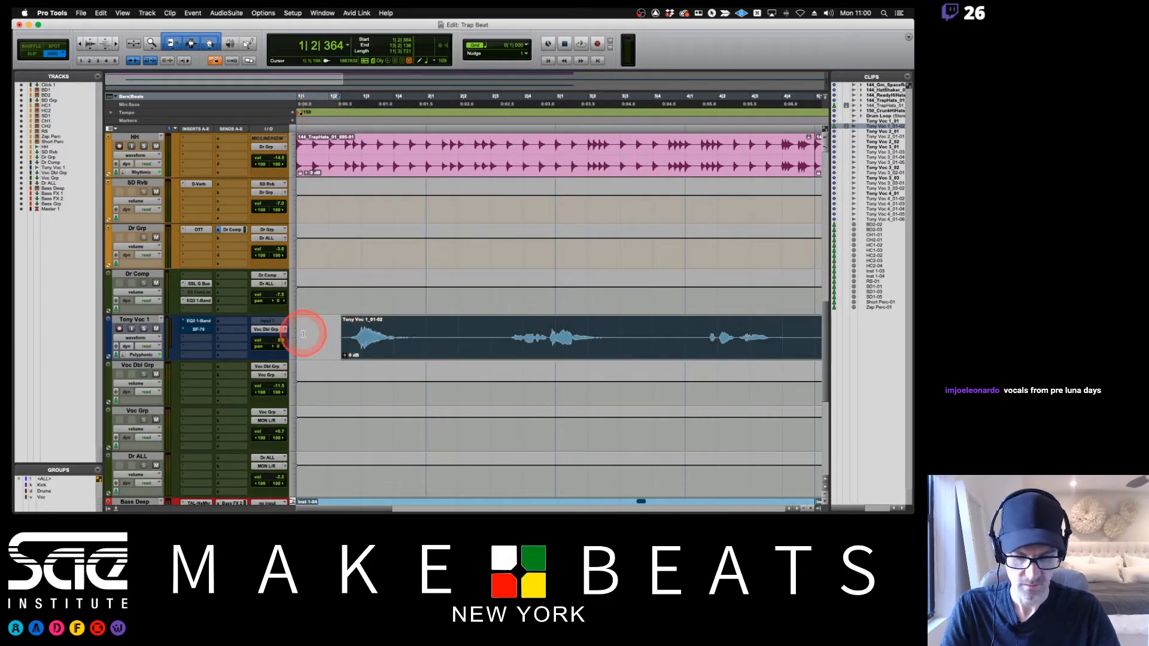
- Play the session from bar 1 to check the repositioned Voc 1 clip against the beat
click(303, 334)
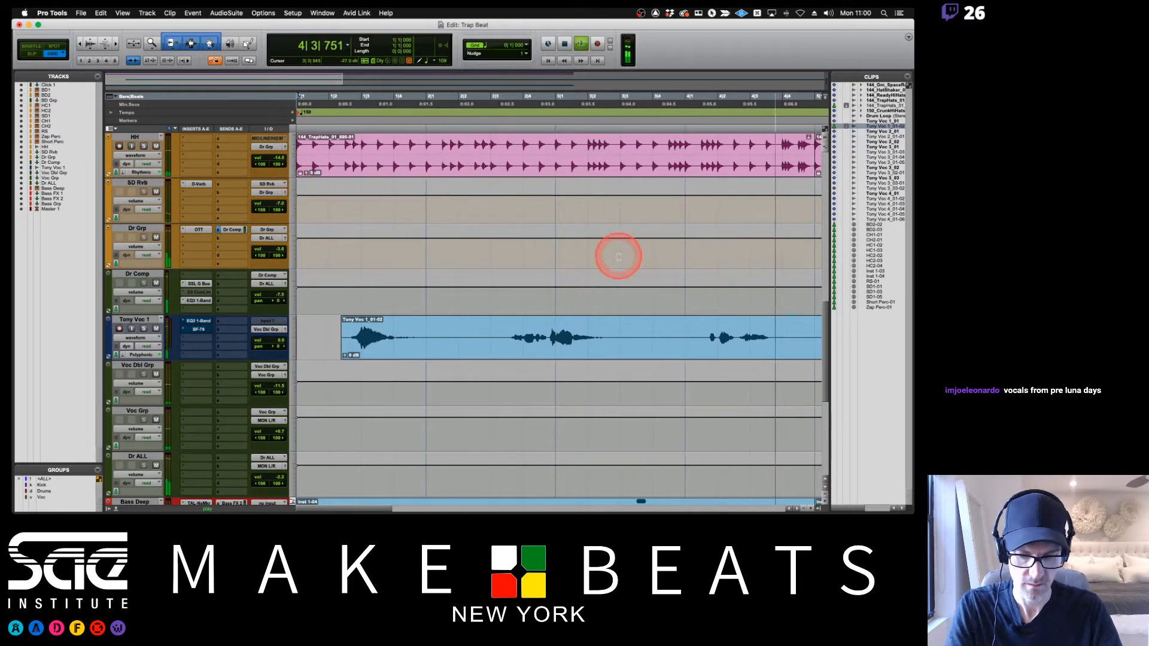
key(super+bracketleft)
key(super+bracketleft)
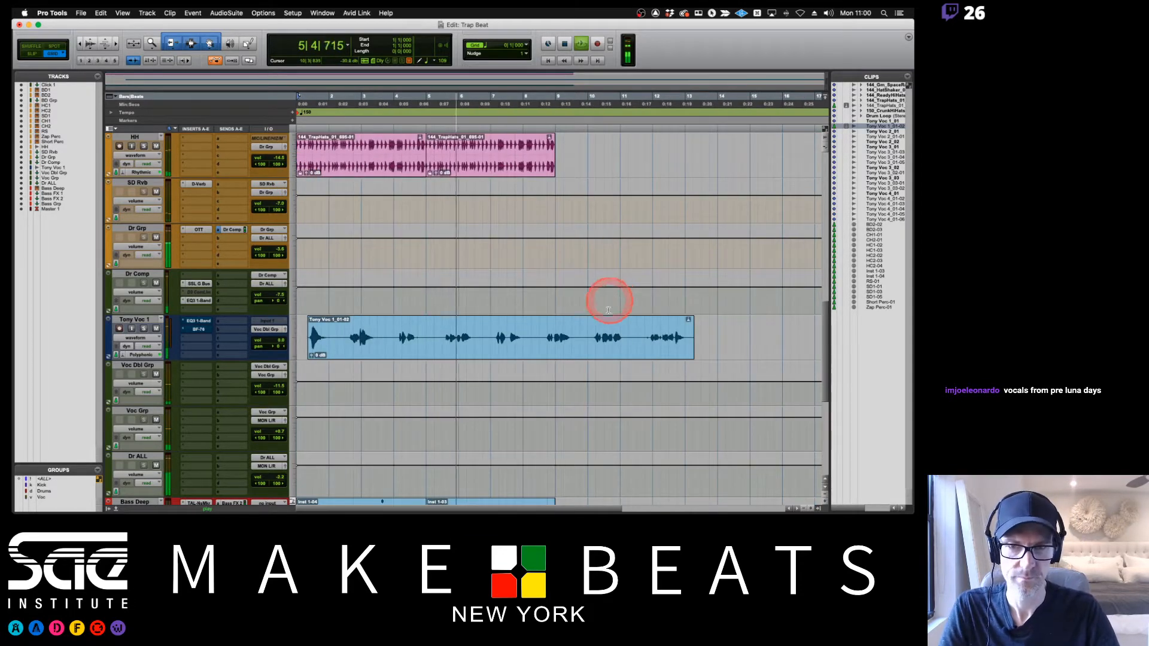
key(space)
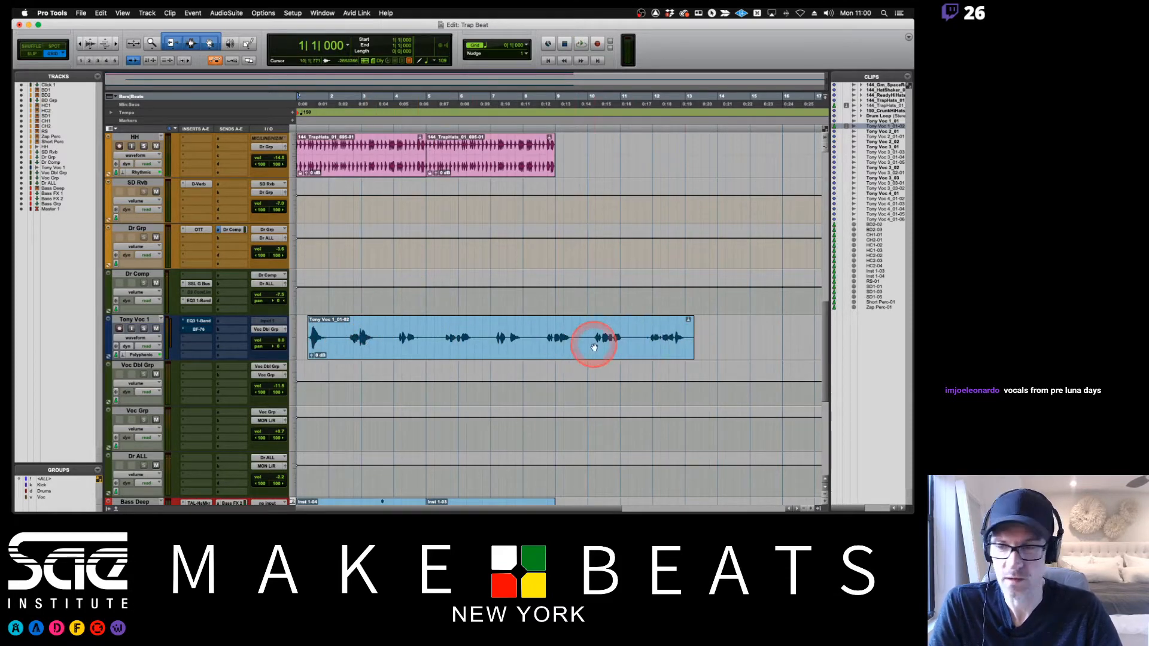
- Review the elastic properties of the repositioned Voc 1 clip and close them without changes
click(481, 343)
right_click(481, 343)
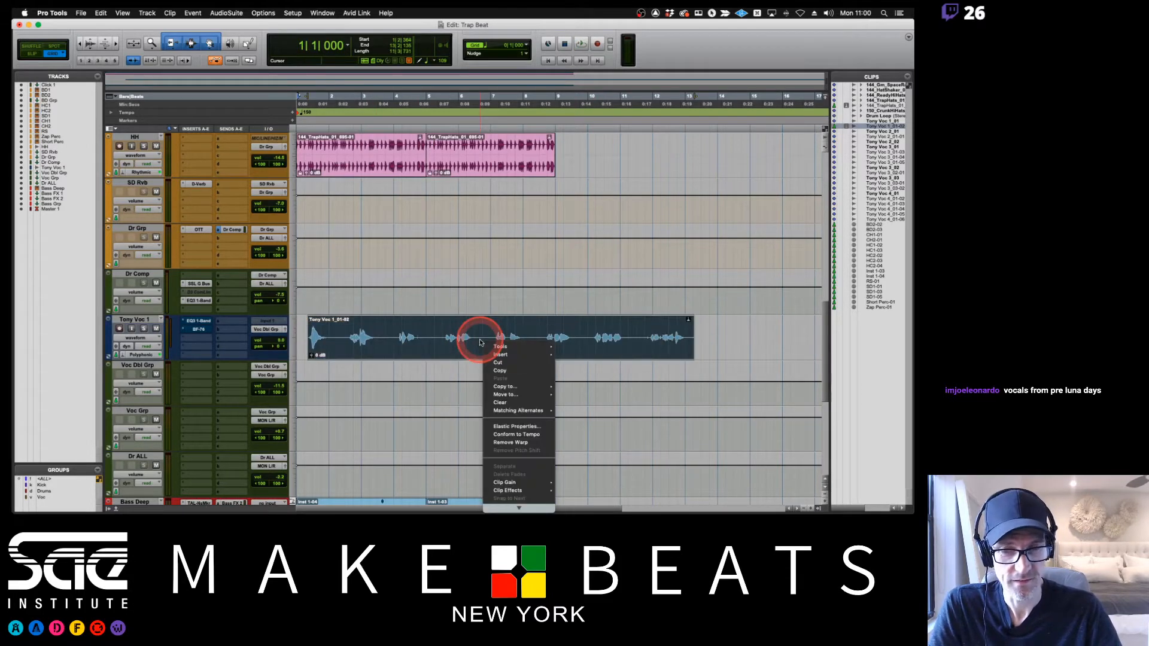
click(527, 426)
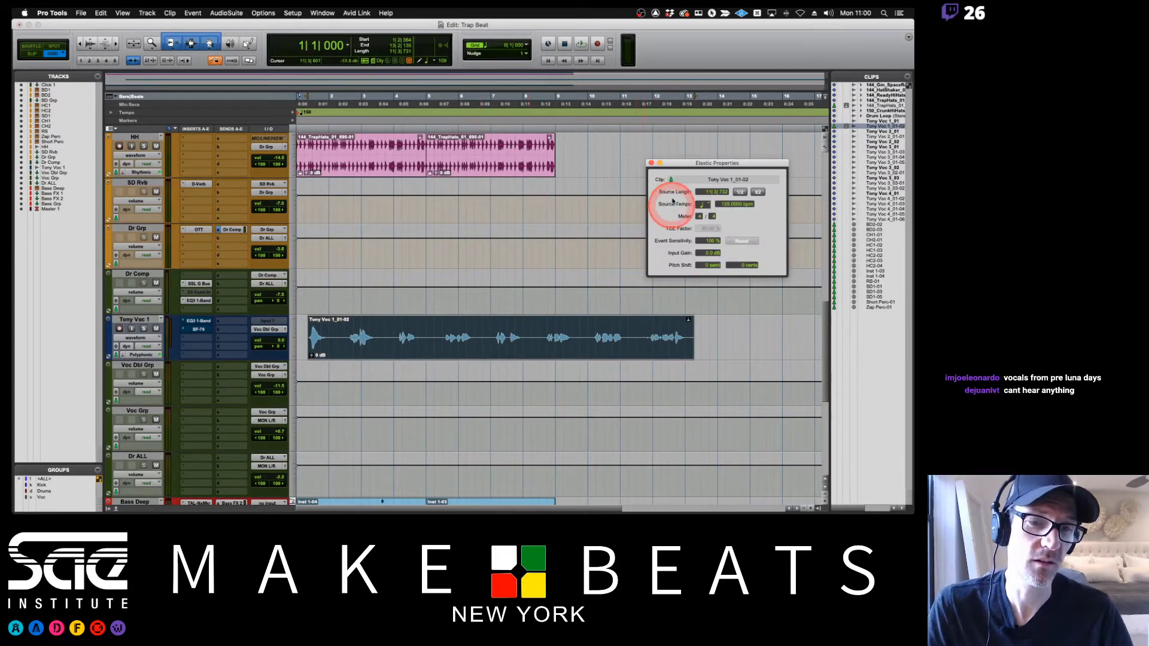
drag(683, 162, 635, 161)
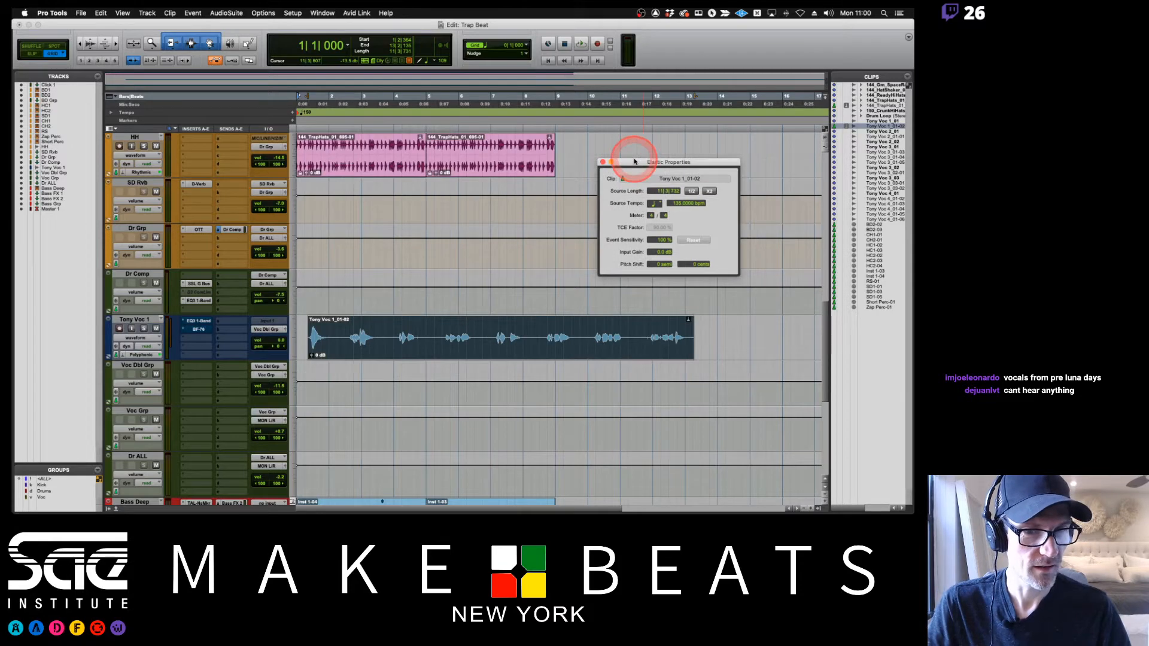
click(602, 162)
click(602, 162)
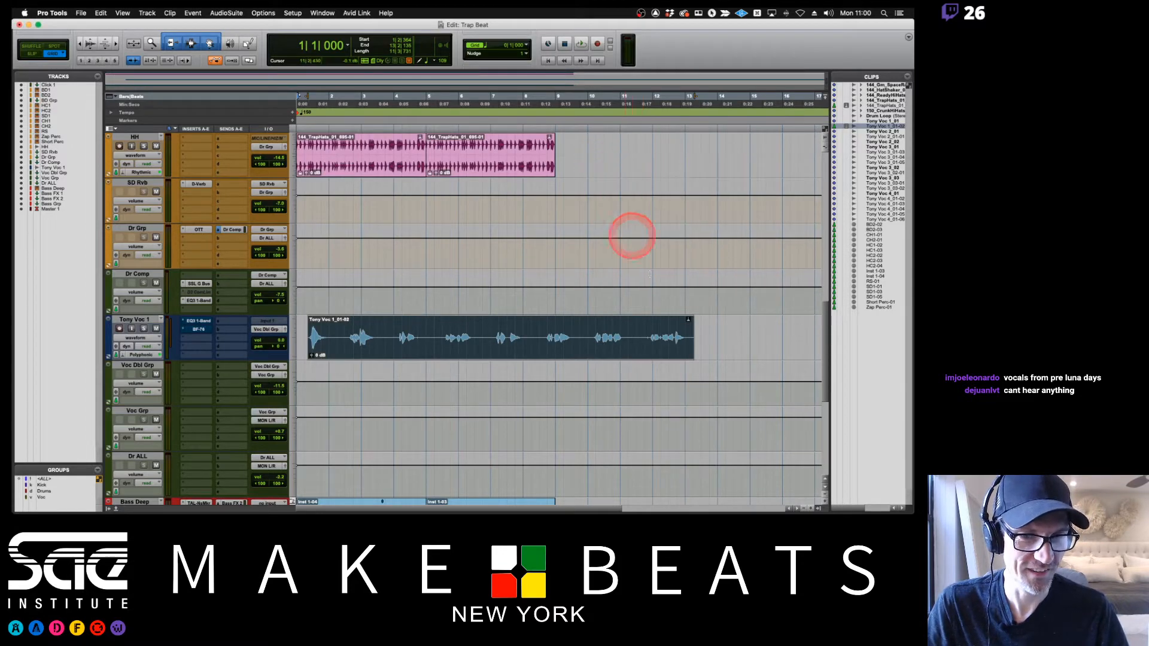
click(677, 296)
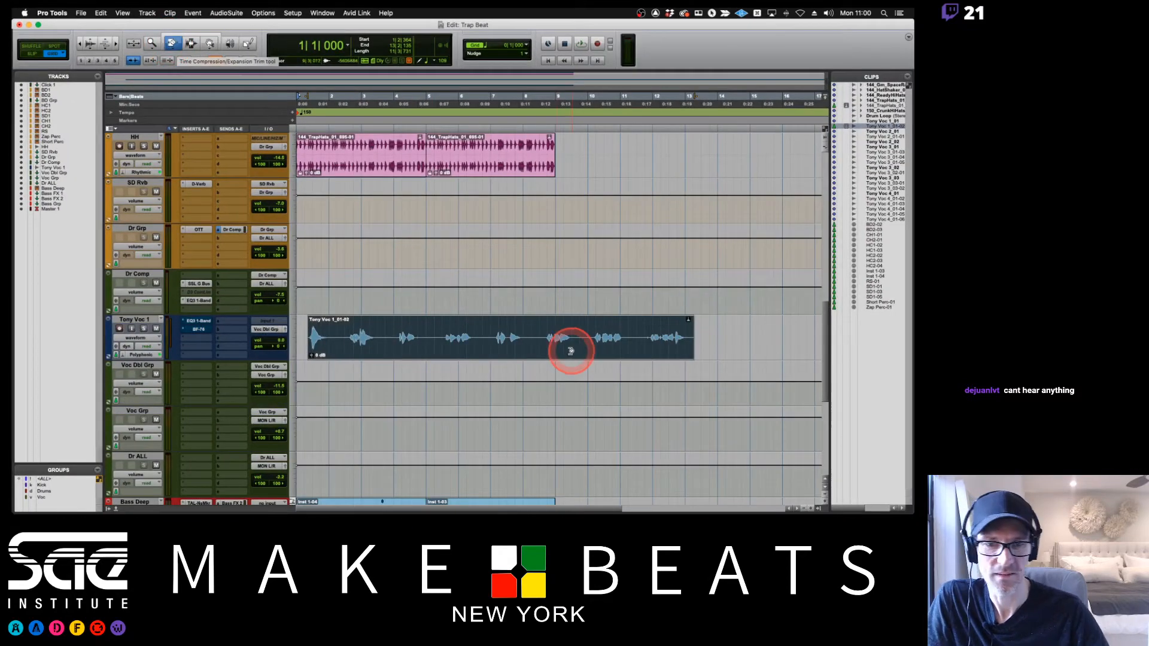
- Select the eight-bar clips on the drum tracks from BD1 through HH and duplicate them into bars 9 to 16
scroll(562, 352, up, 2)
scroll(556, 353, up, 10)
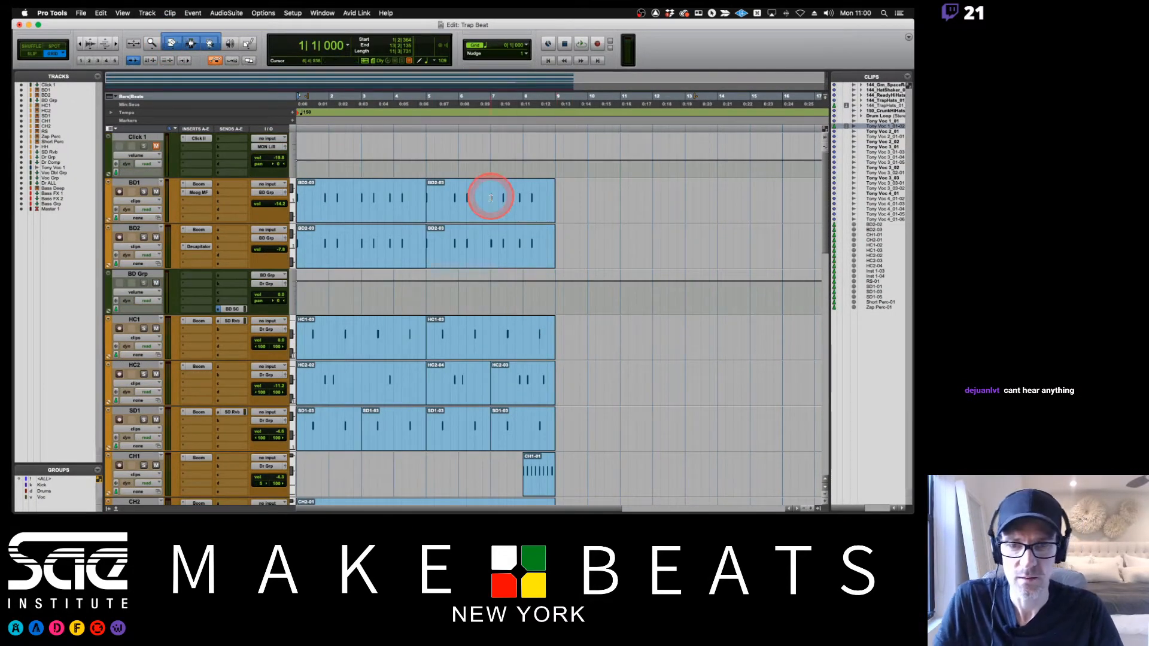
click(401, 209)
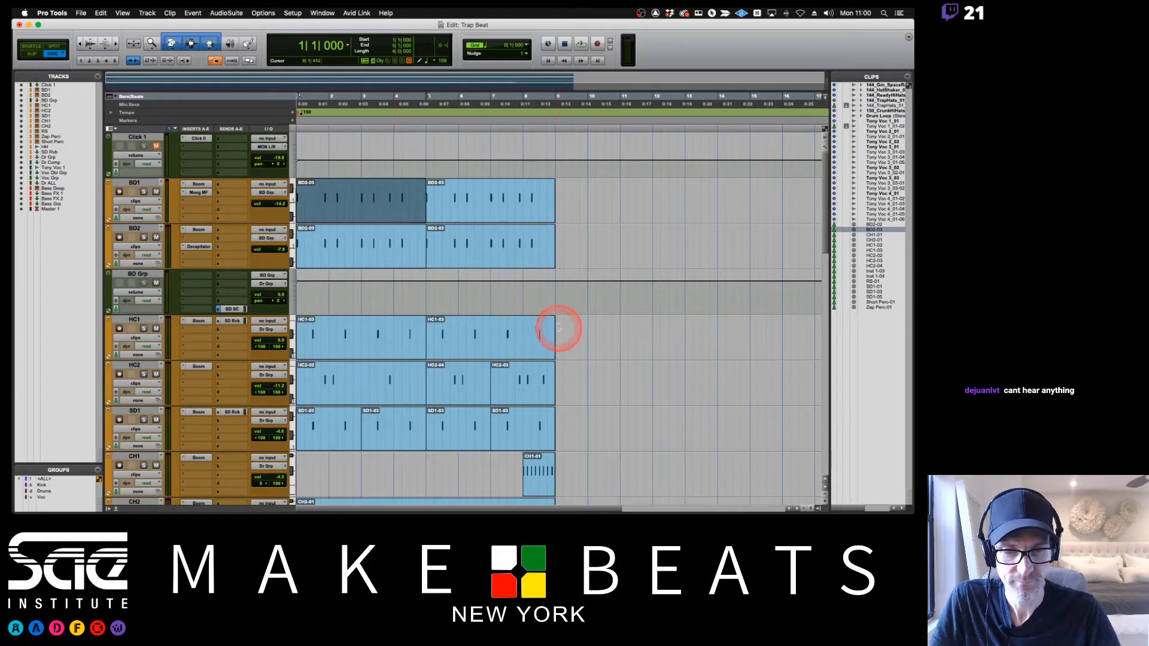
drag(552, 239, 556, 441)
key(super+d)
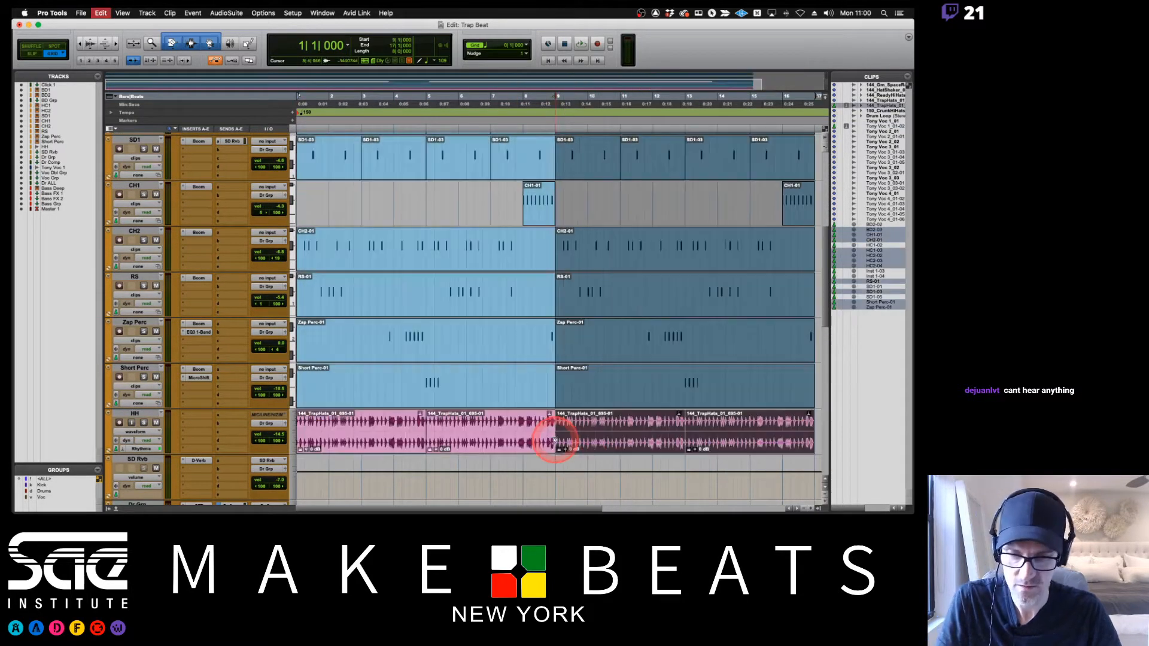
- Select the two Bass Deep clips and duplicate them once into bars 9 to 16, removing the extra copy
key(super+bracketleft)
key(super+bracketleft)
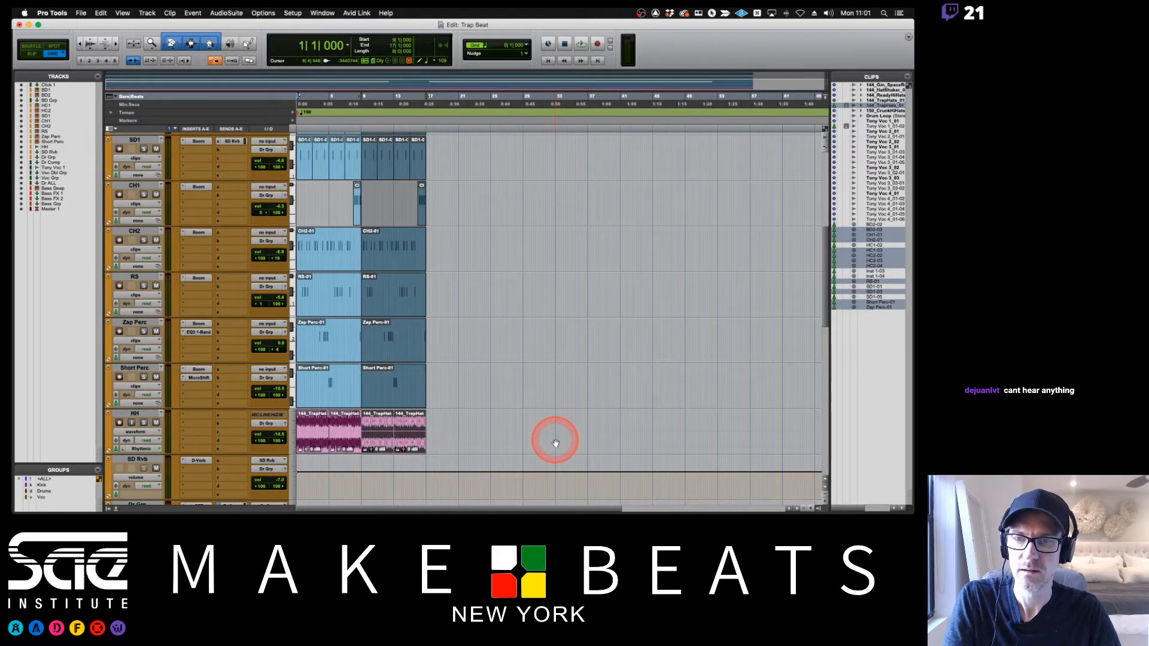
scroll(555, 443, down, 15)
scroll(556, 443, up, 3)
key(super+bracketright)
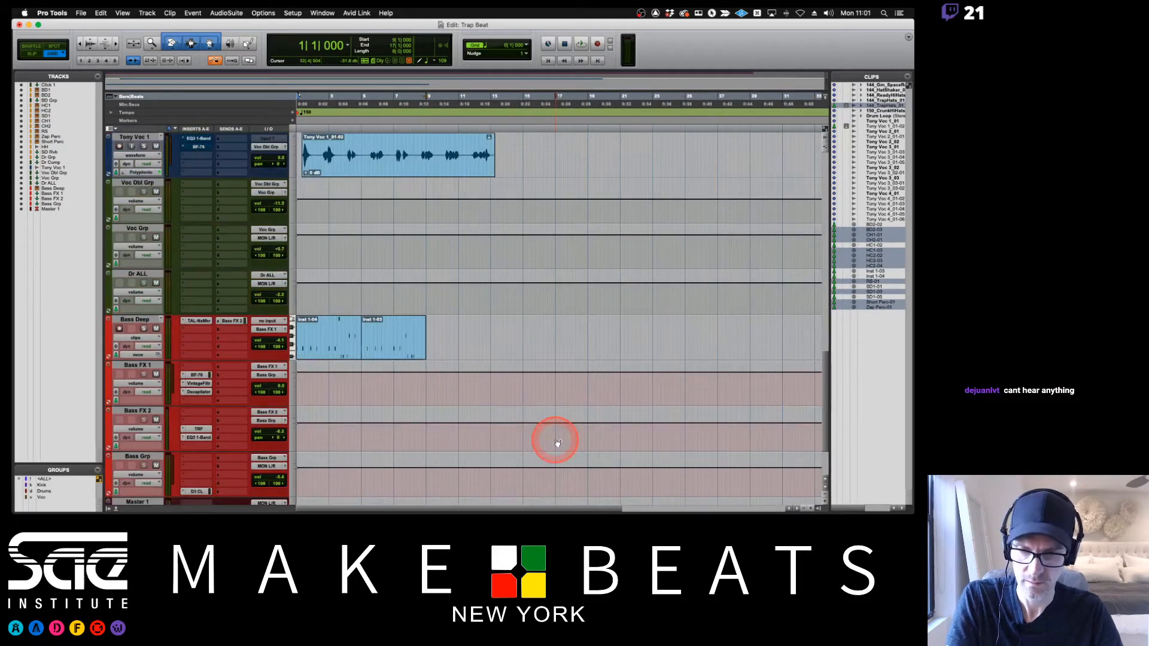
click(333, 347)
shift+click(387, 358)
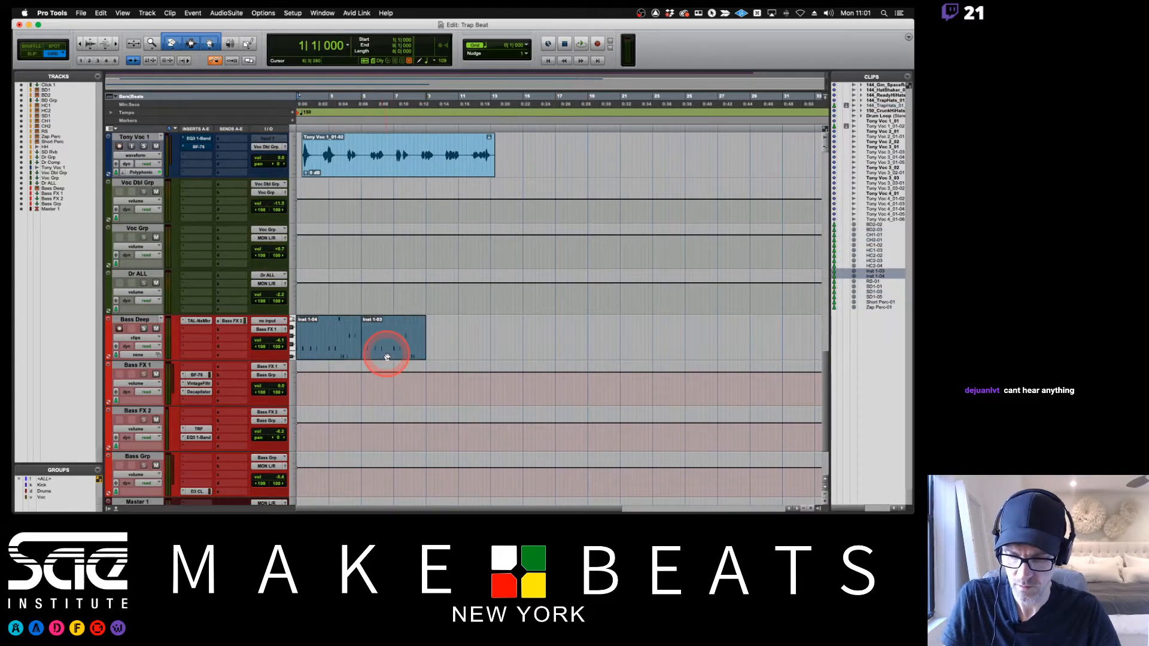
key(super+d)
key(super+d)
key(super+z)
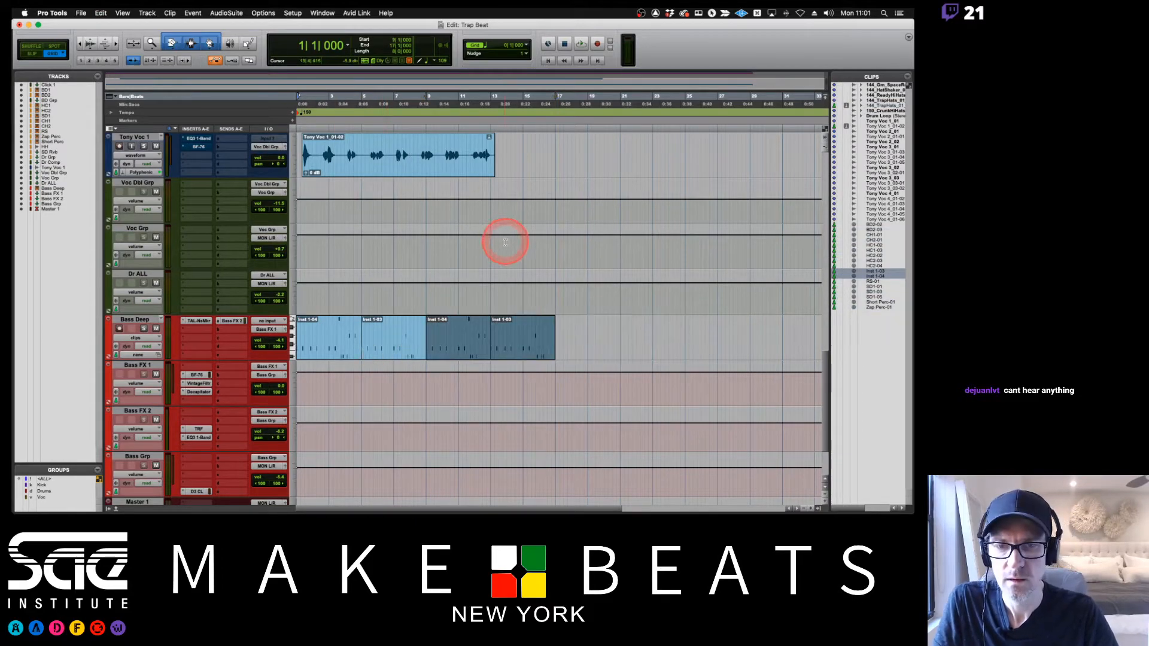
- Try stretching the end of the Voc 1 clip to bar 17 and play it from bar 1
scroll(506, 242, up, 10)
scroll(507, 250, down, 6)
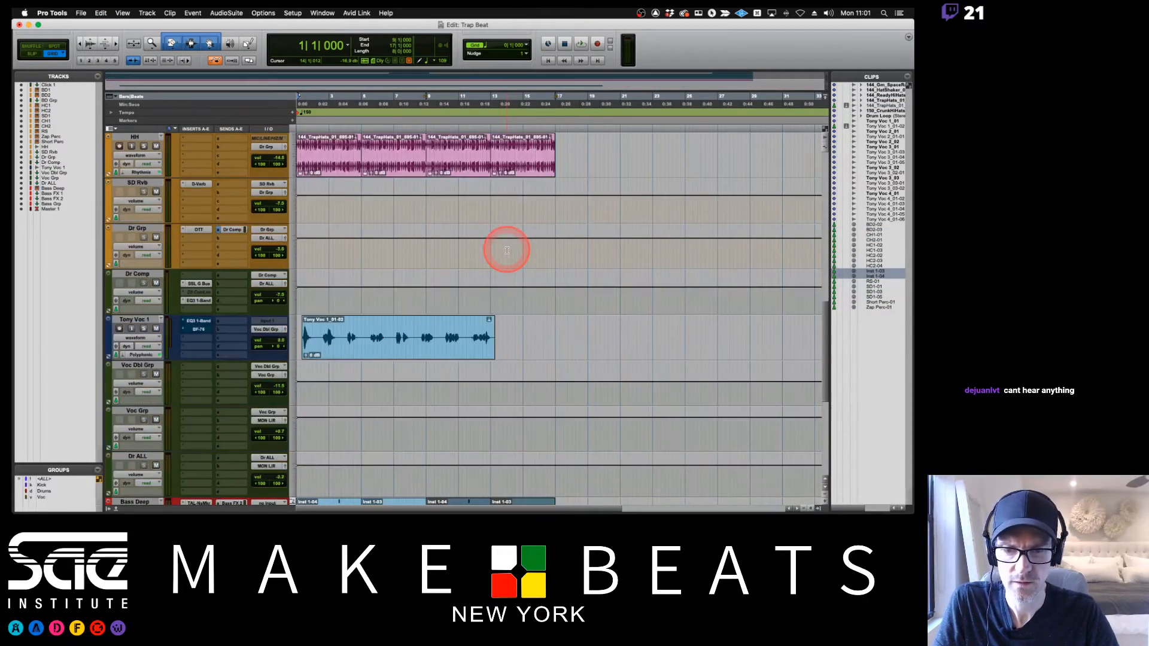
scroll(507, 251, down, 2)
drag(496, 244, 552, 246)
key(space)
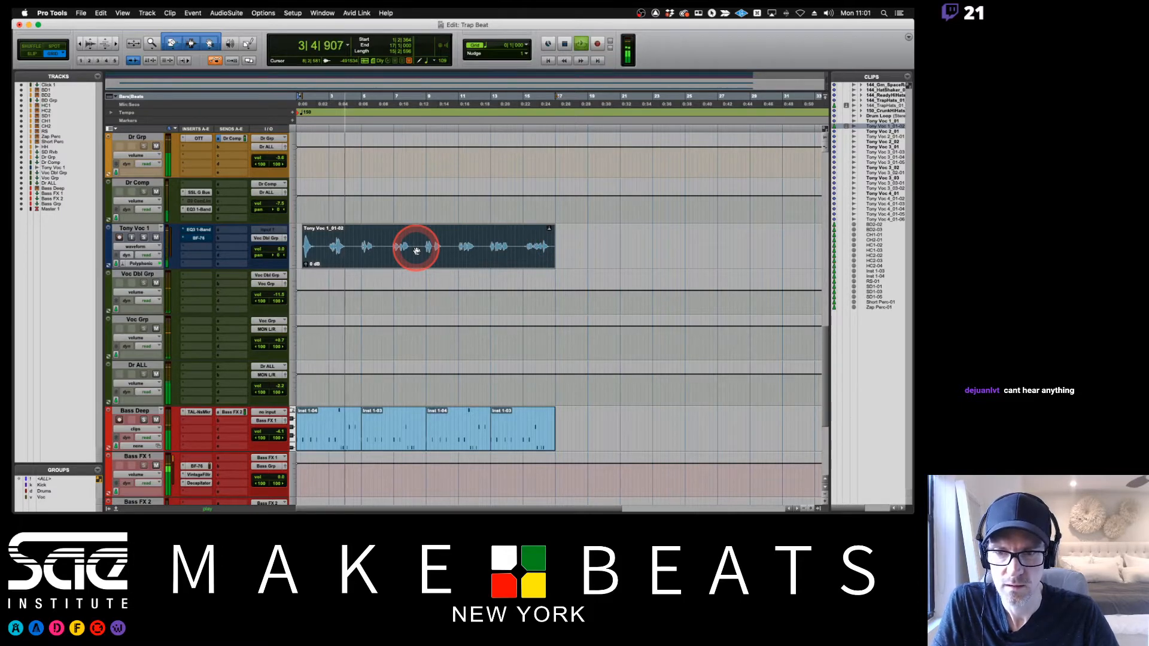
key(space)
key(super+z)
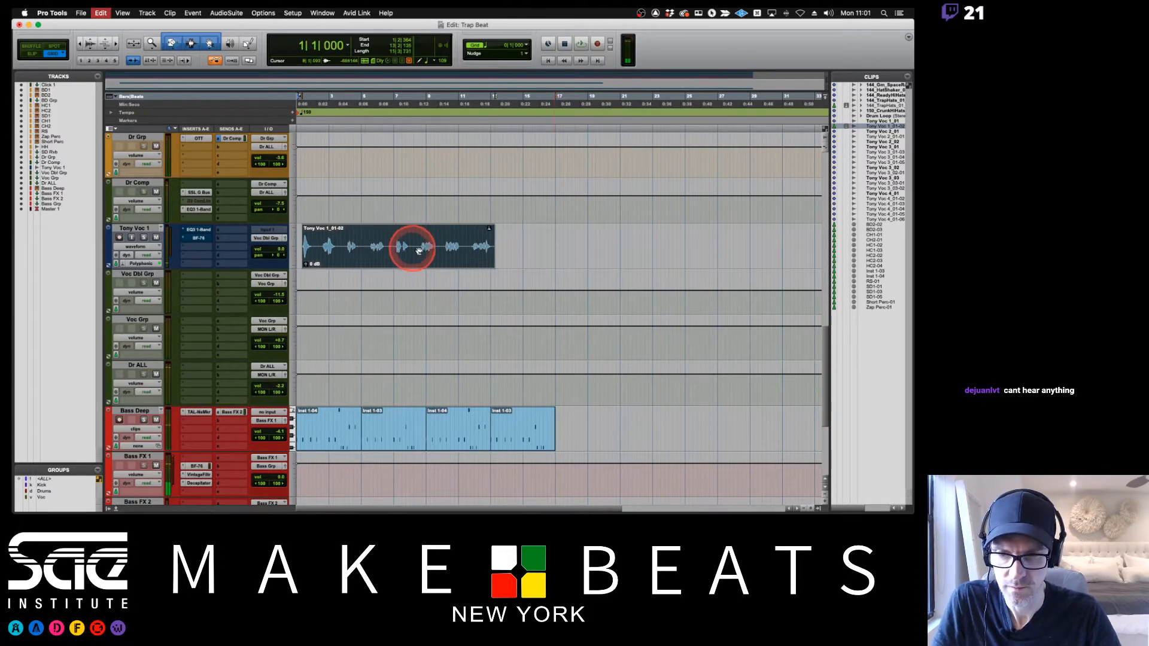
- Switch to Slip mode and stretch the end of the Voc 1 clip to about 13|3|483
key(super+bracketright)
key(super+bracketright)
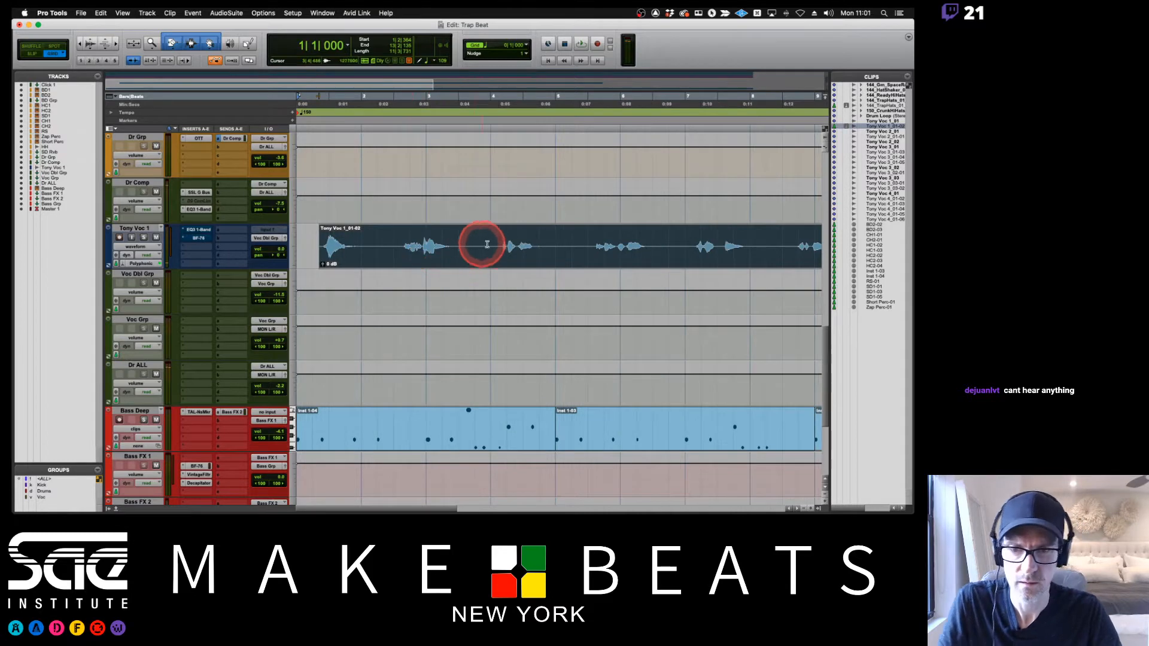
key(super+bracketleft)
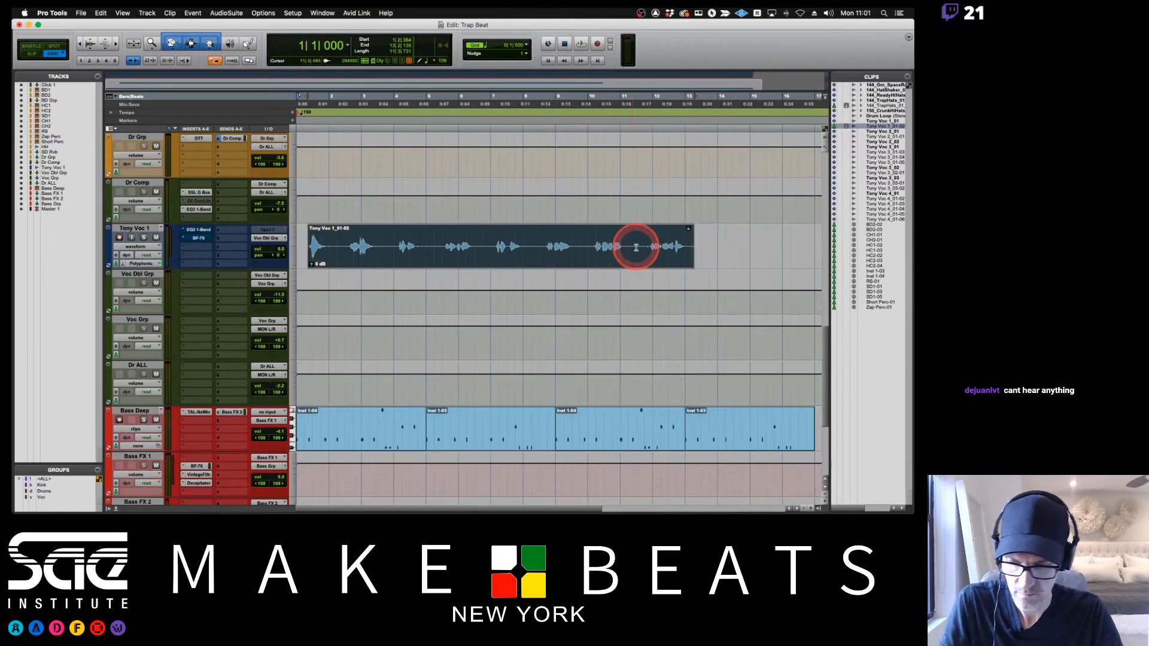
key(F3)
drag(694, 246, 706, 251)
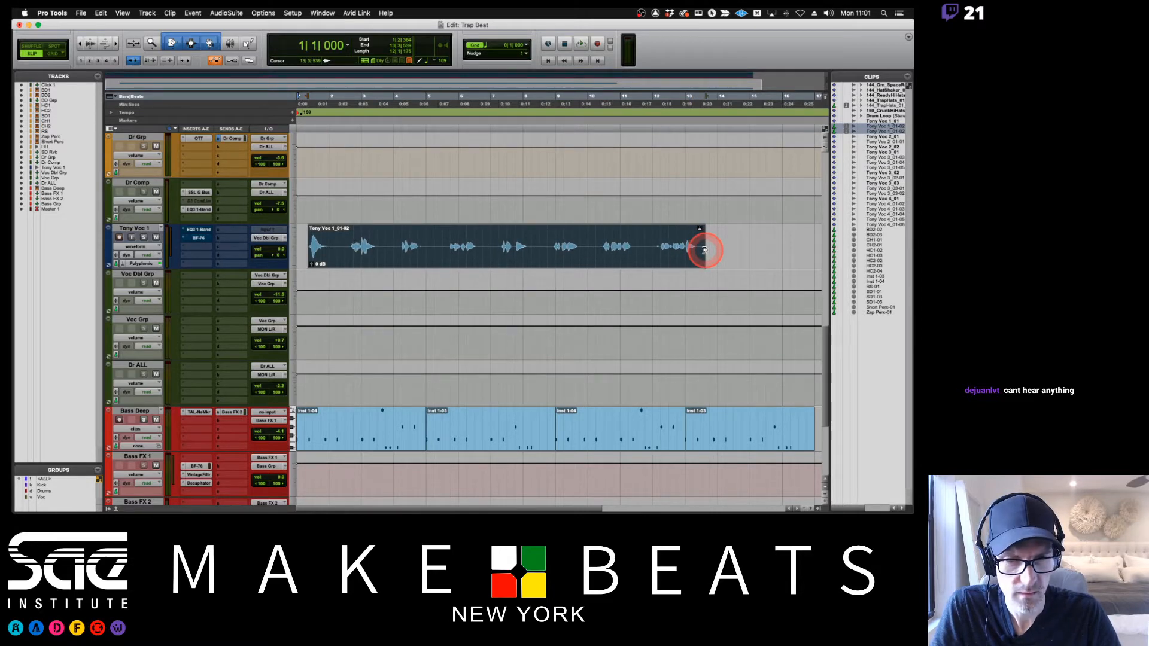
drag(705, 250, 705, 250)
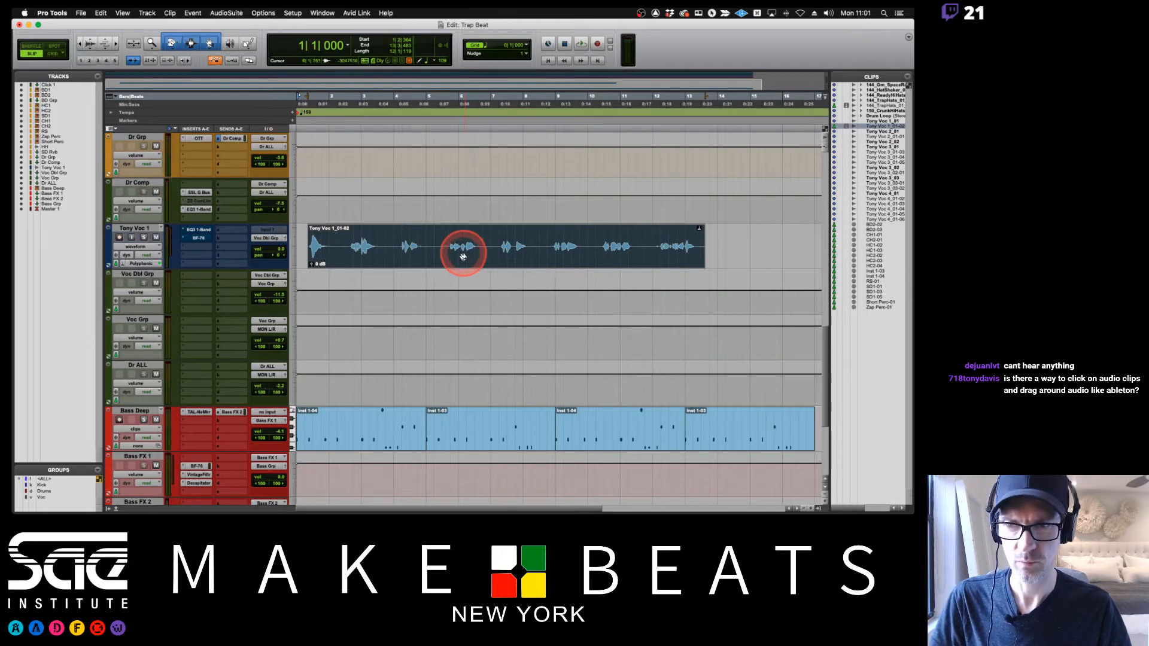
- Set the Grabber tool to Time, reactivate the Smart Tool, and place the edit cursor inside the Voc 1 clip
click(210, 45)
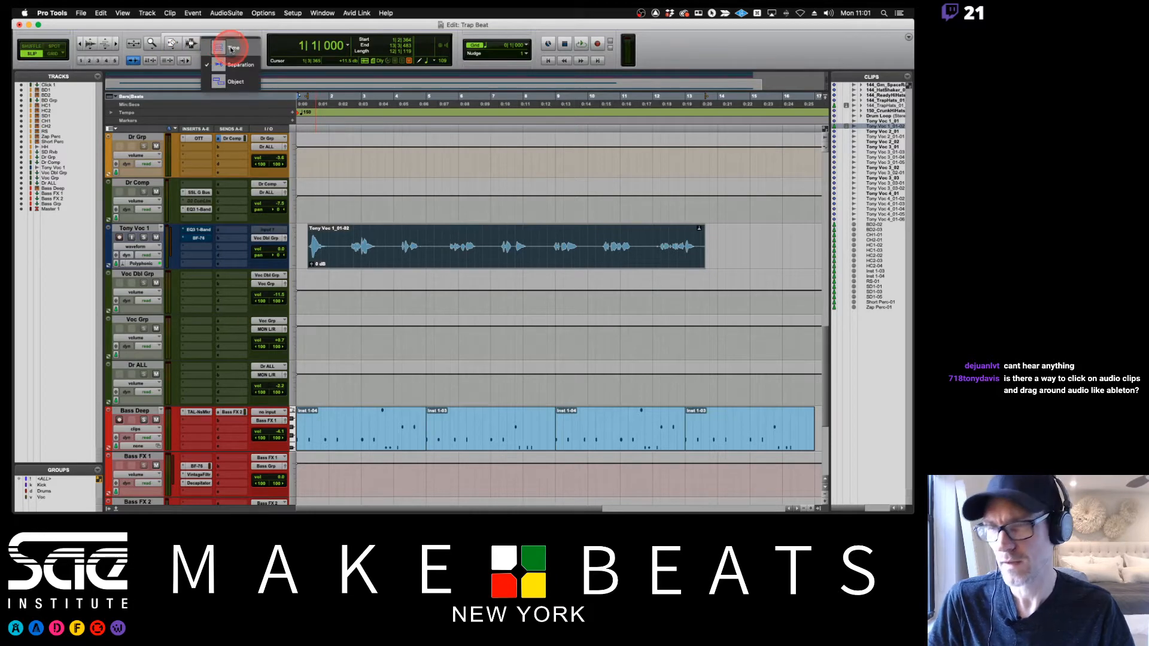
click(231, 49)
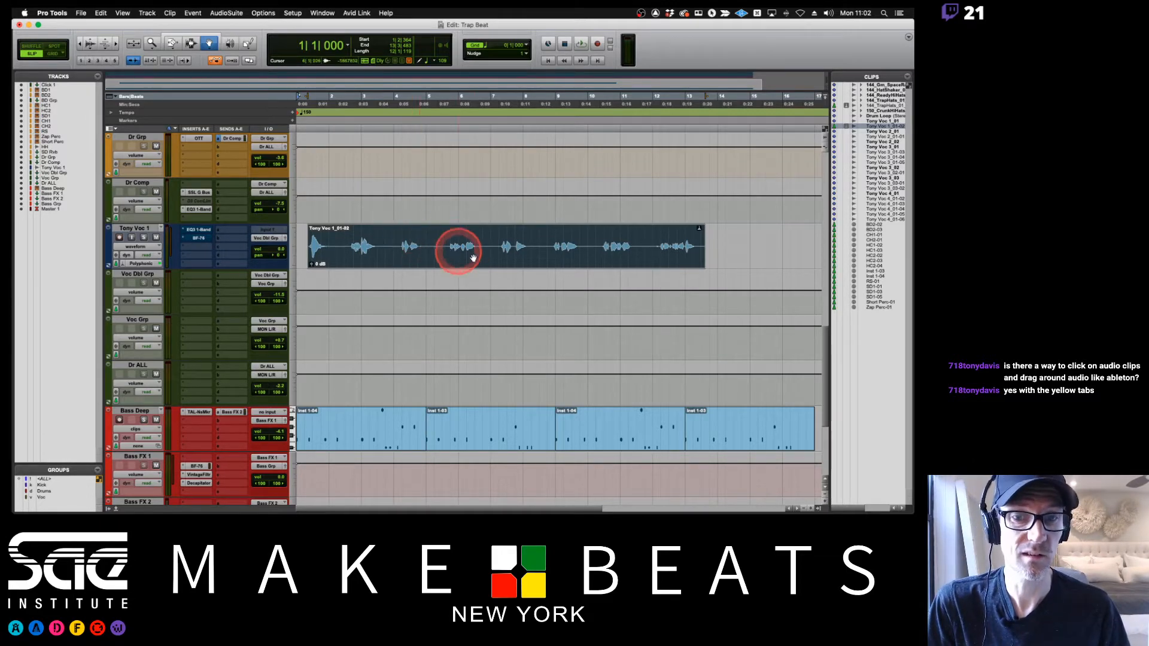
key(super+7)
click(389, 246)
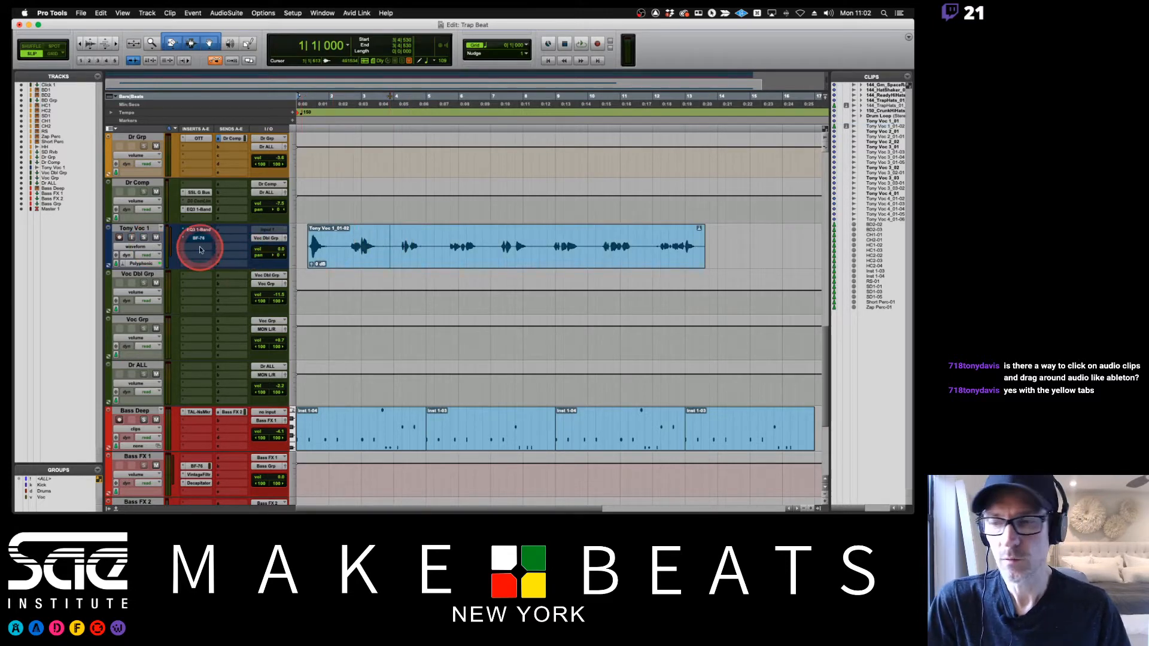
- Show the Voc 1 track in warp view and select its whole vocal clip
click(136, 246)
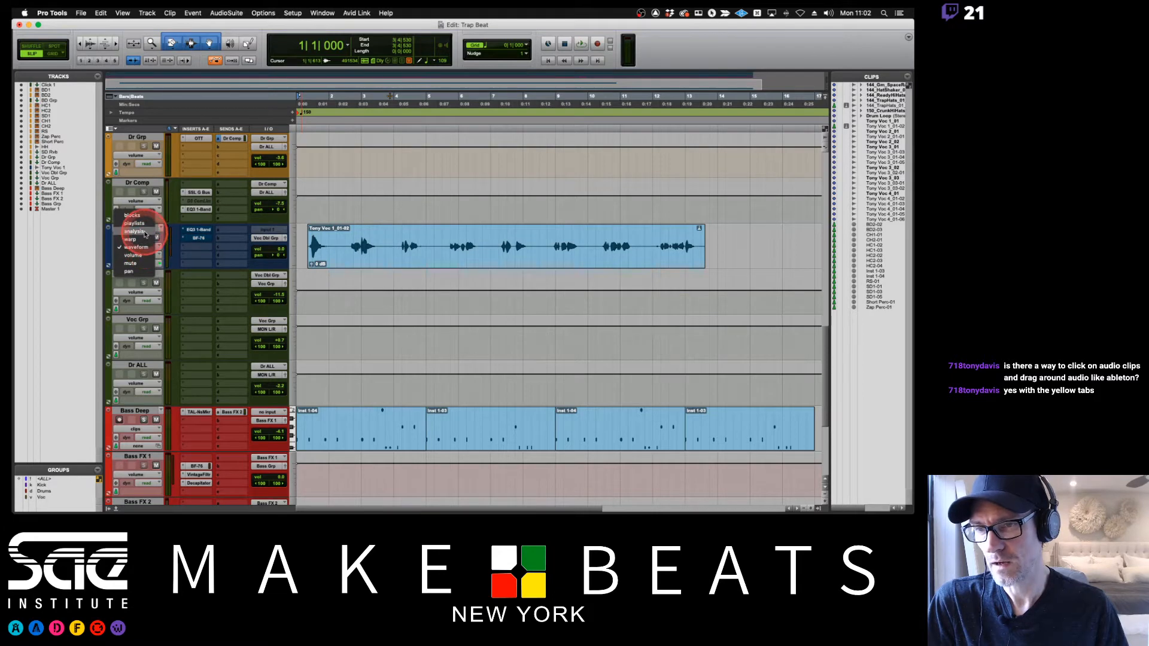
click(142, 239)
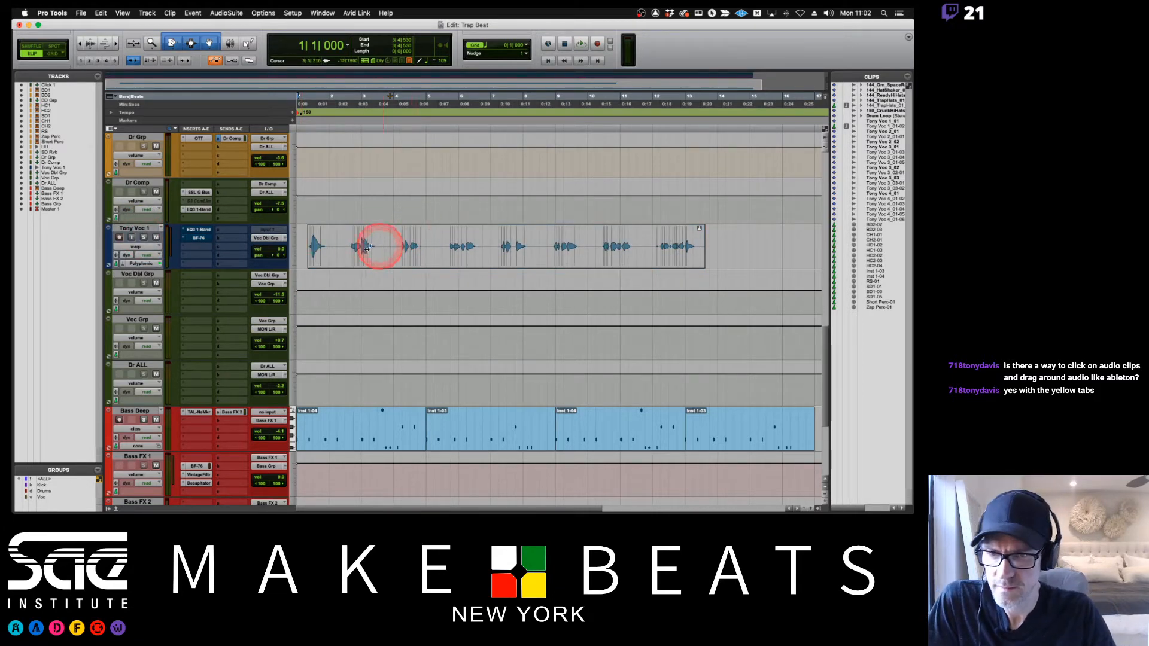
double_click(344, 239)
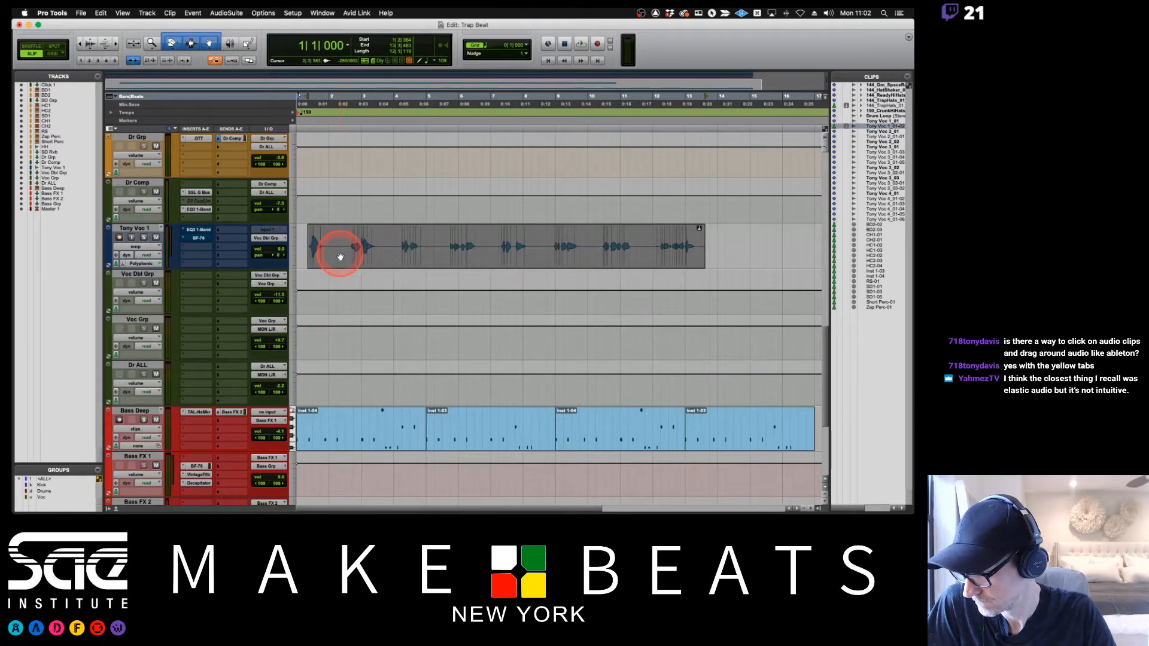
- Open the elastic properties of the Voc 1 clip and lower its event sensitivity to 87 %
right_click(340, 256)
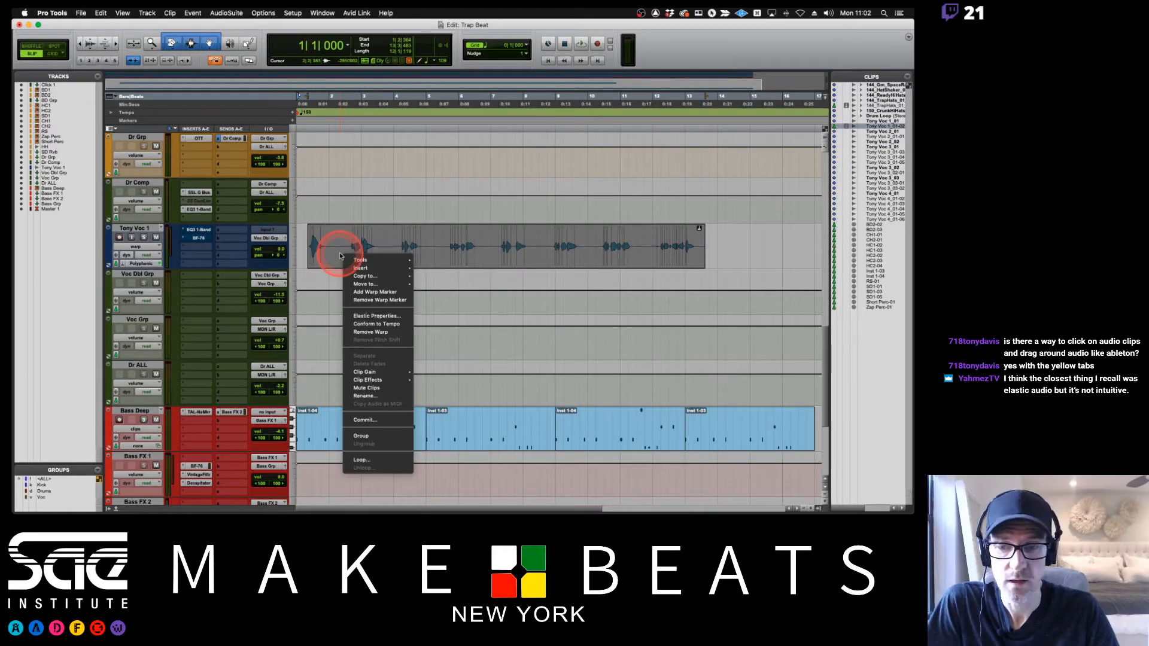
click(393, 315)
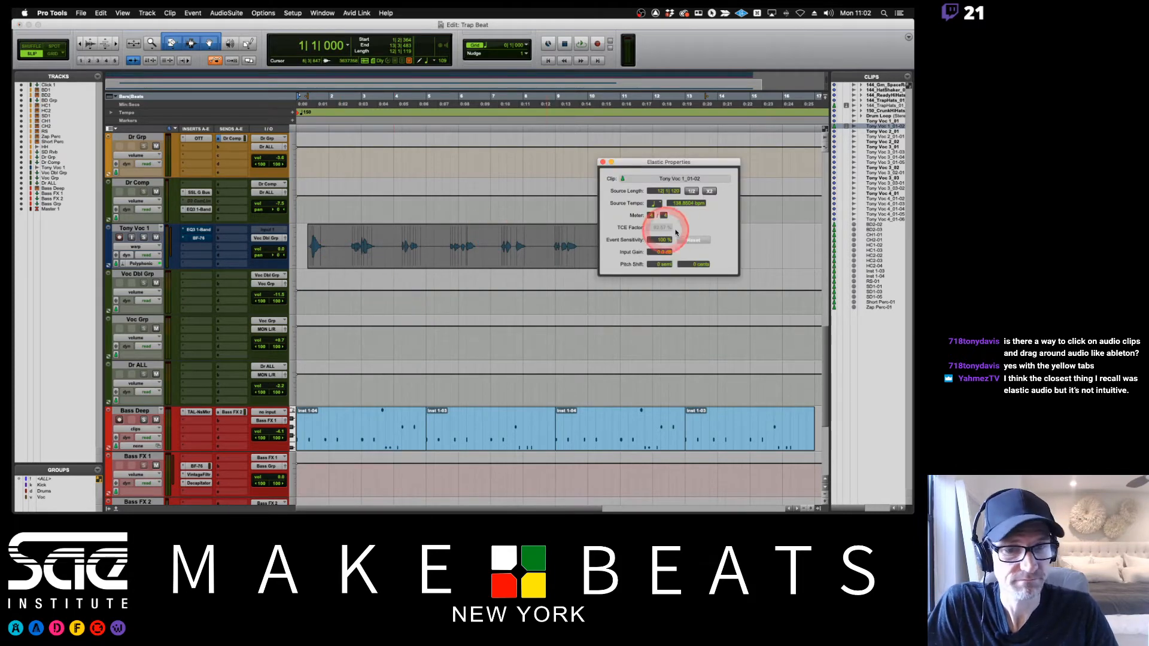
drag(685, 161, 486, 286)
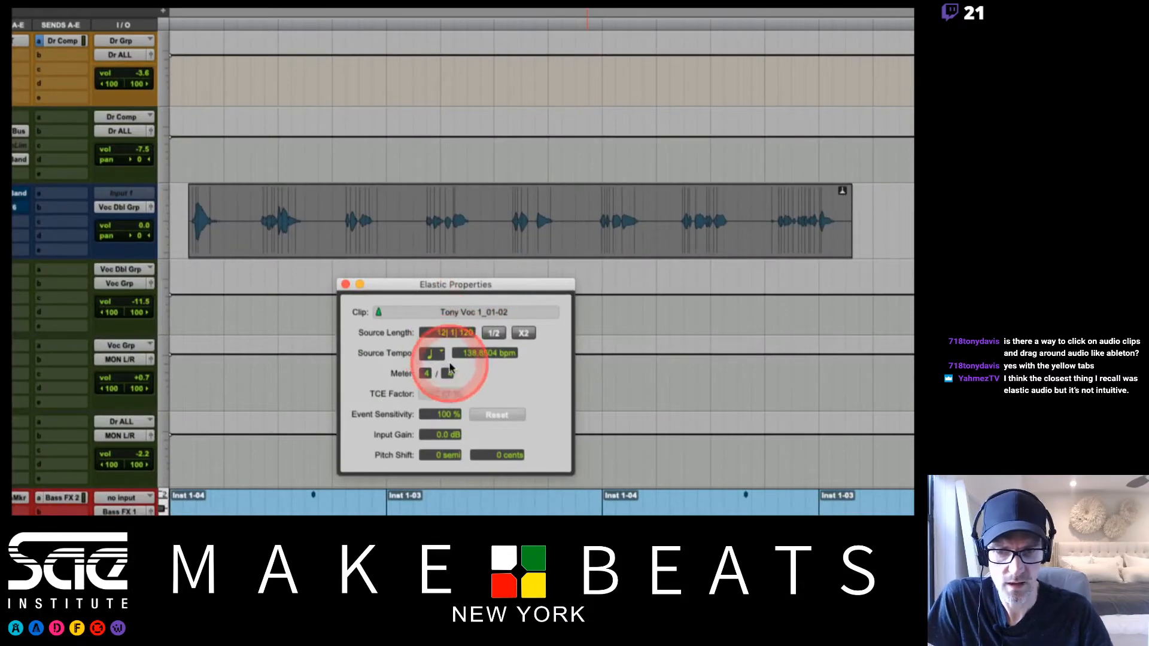
drag(443, 414, 450, 435)
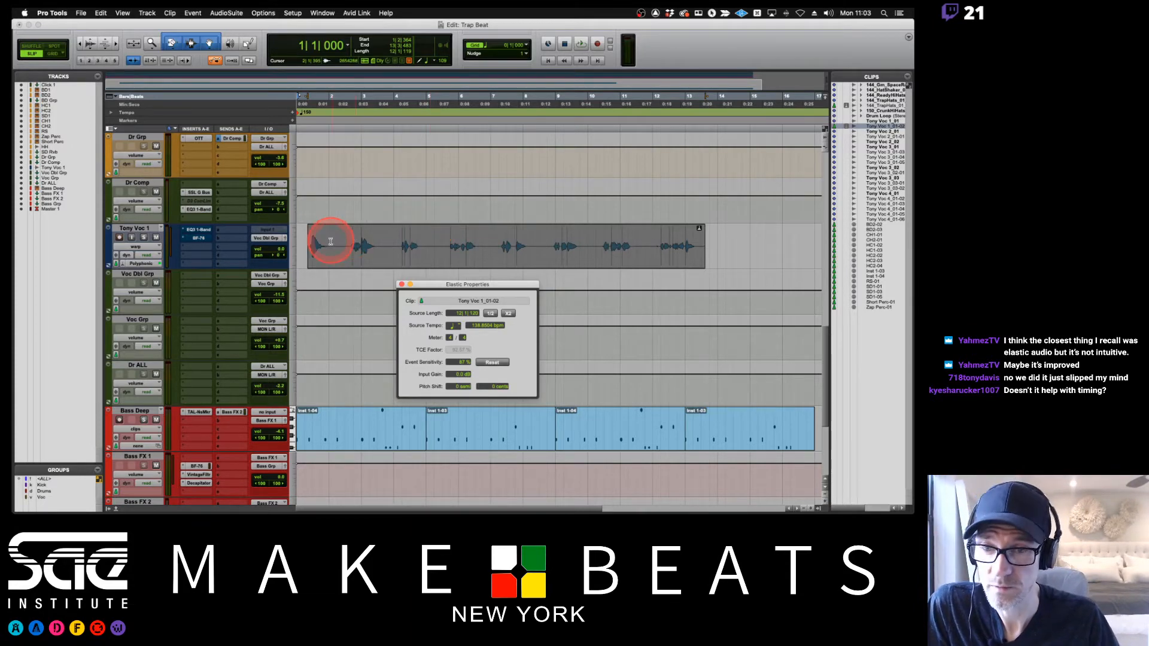
- Return the Voc 1 track to waveform view and play the session from bar 1 to check the vocal
click(152, 248)
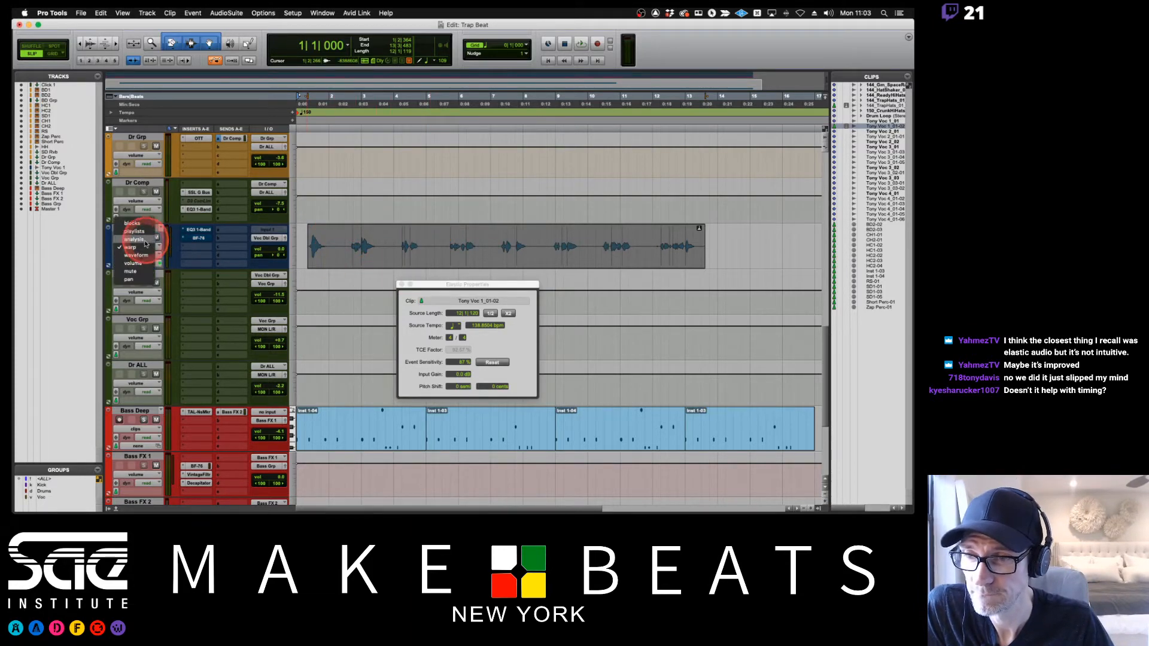
click(136, 256)
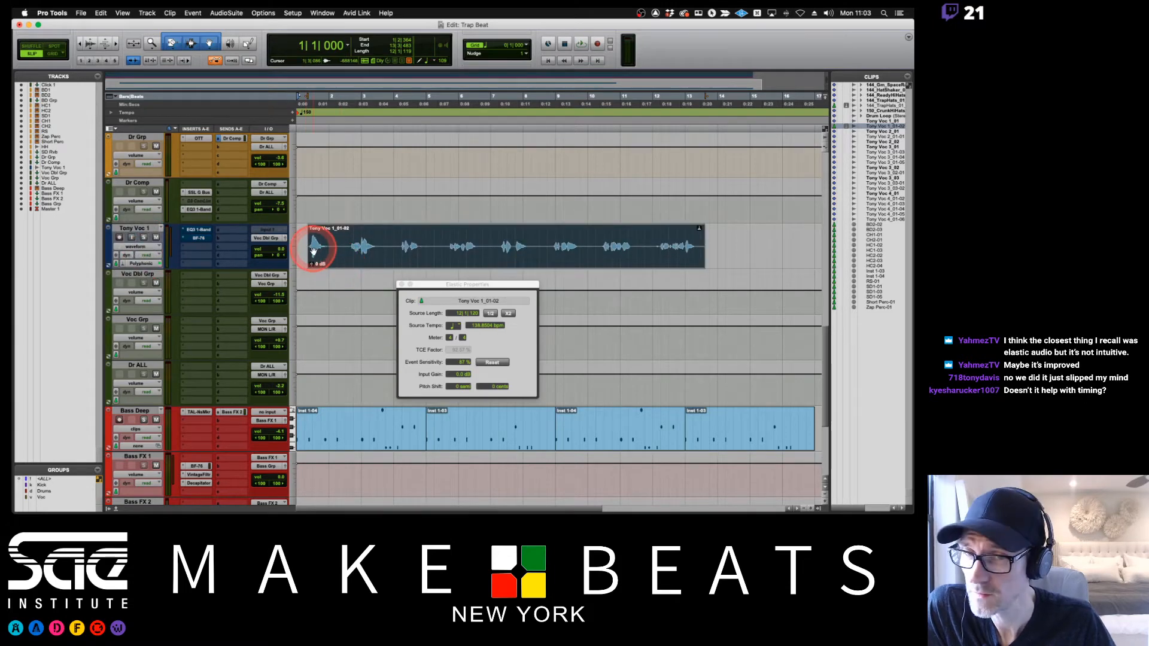
key(space)
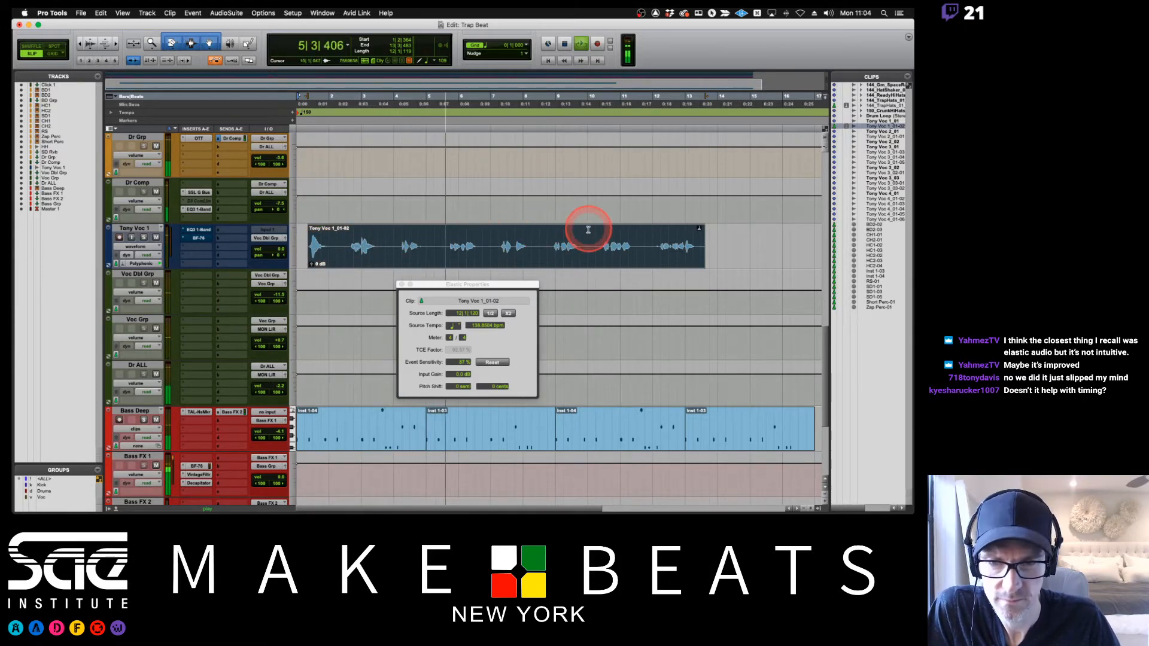
key(space)
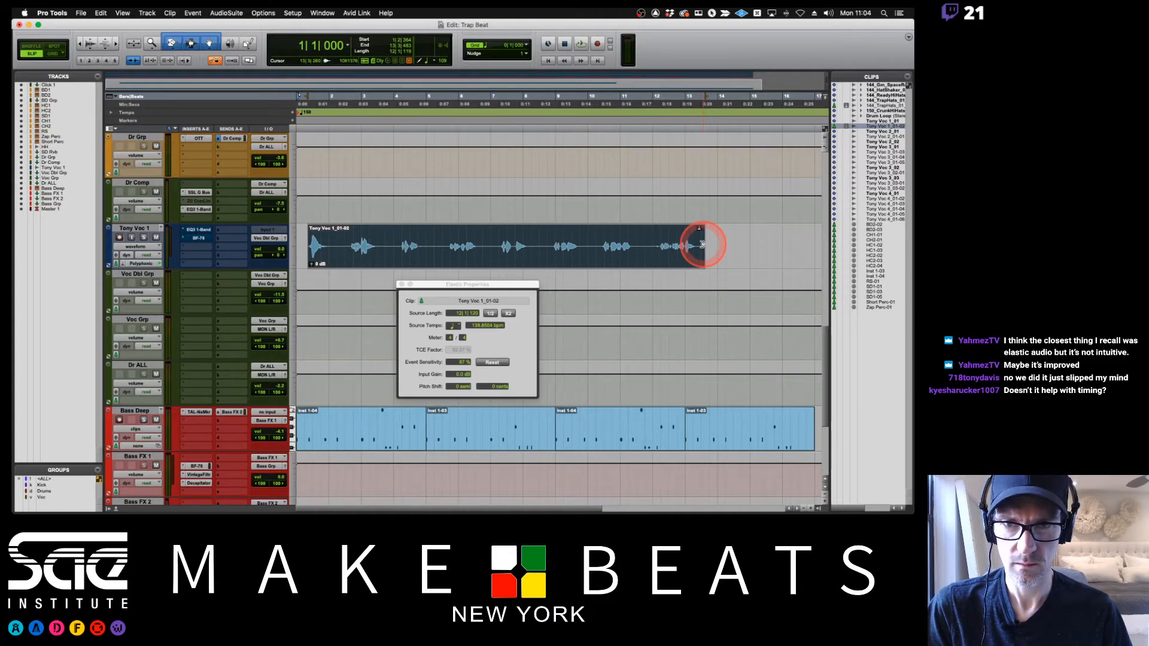
- Try compressing the Voc 1 clip's end to about 11|3, play it, and stretch the end back out to about 13|3|372
drag(702, 244, 637, 244)
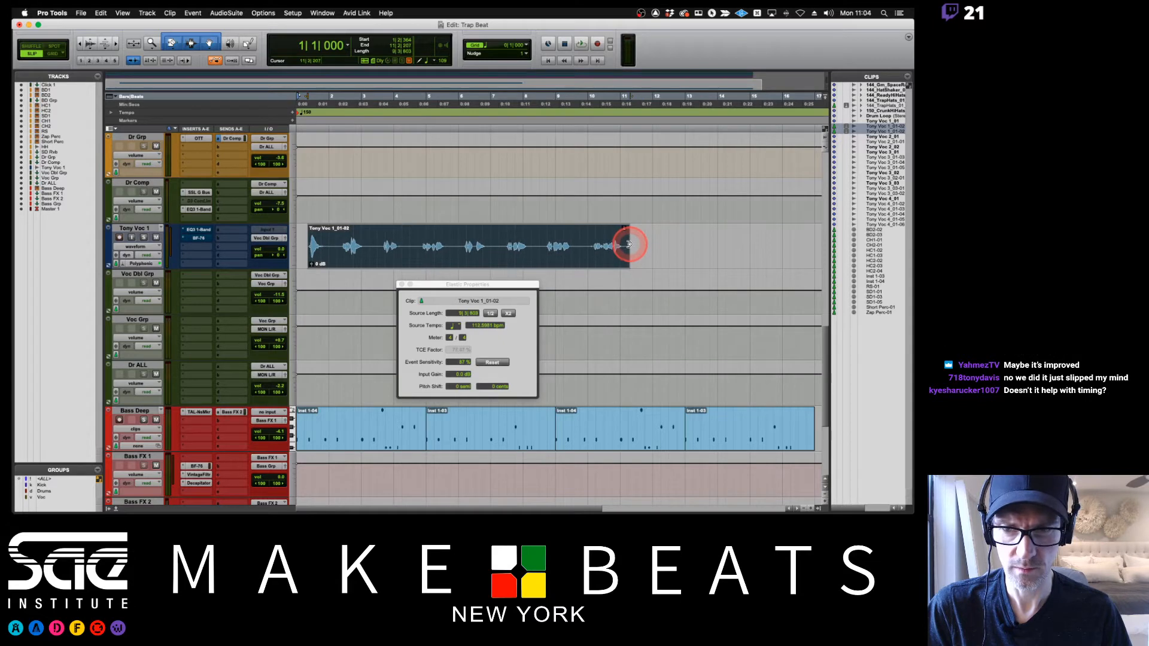
key(space)
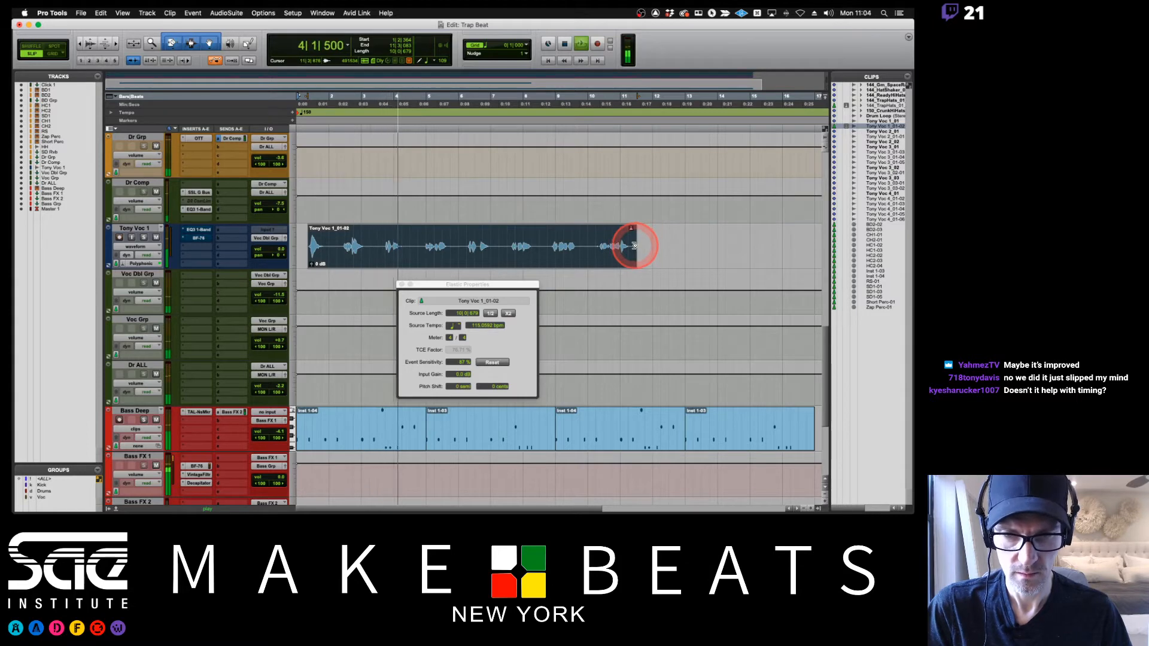
key(space)
drag(635, 245, 703, 259)
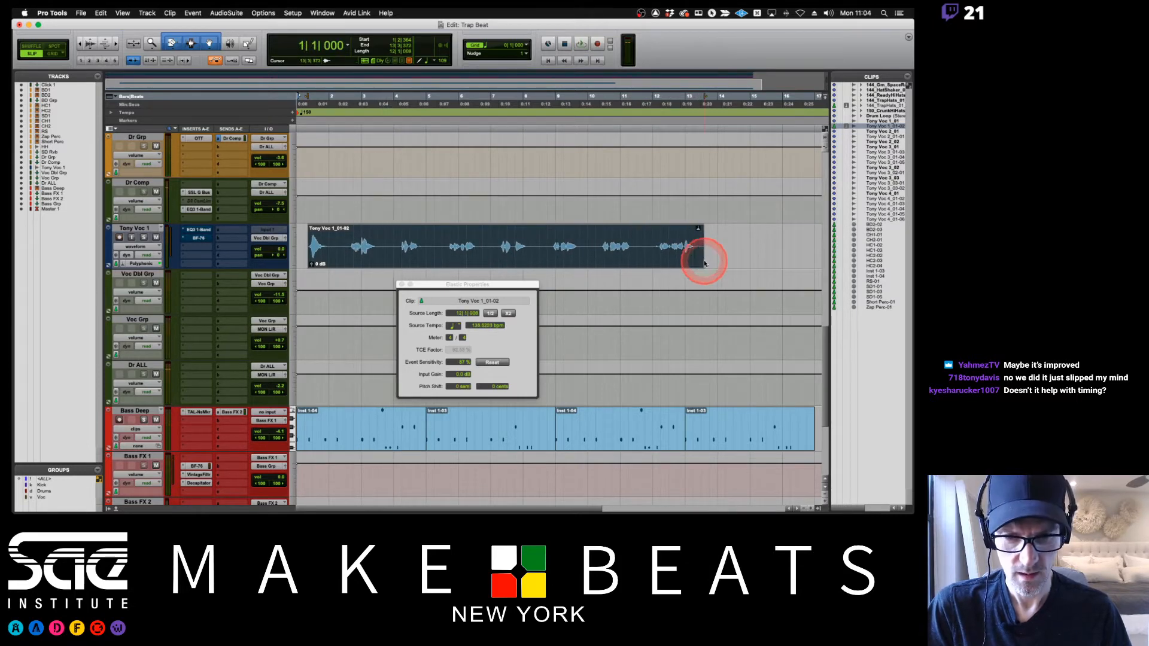
- Set the Voc 1 clip's elastic source tempo to 135 bpm
click(486, 325)
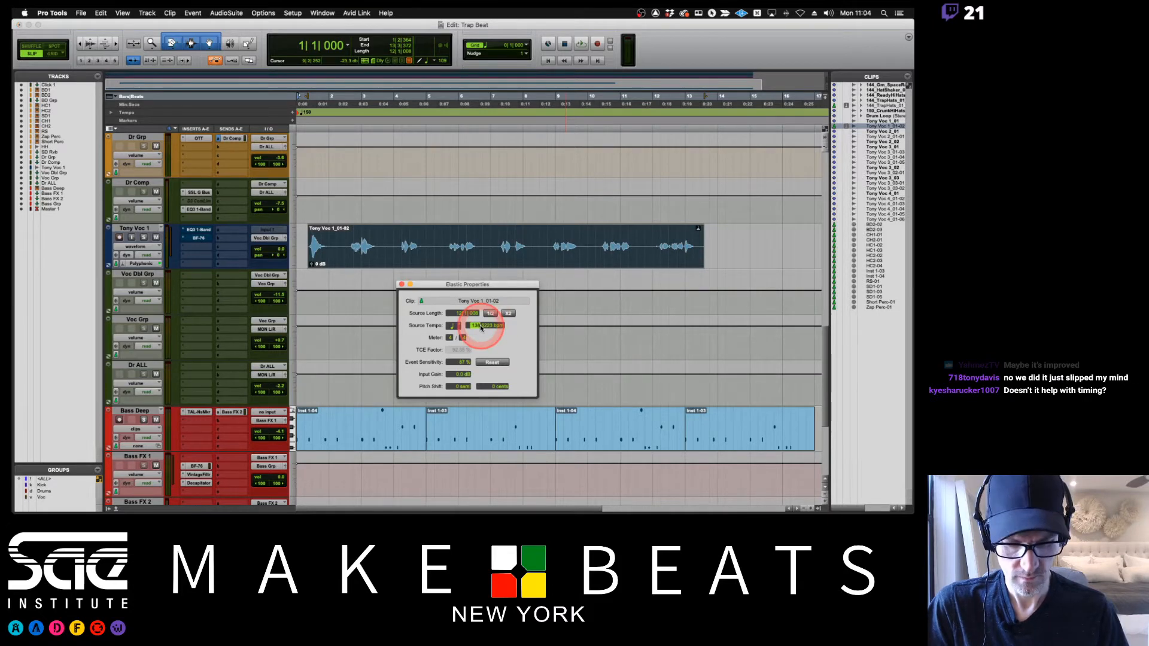
key(Return)
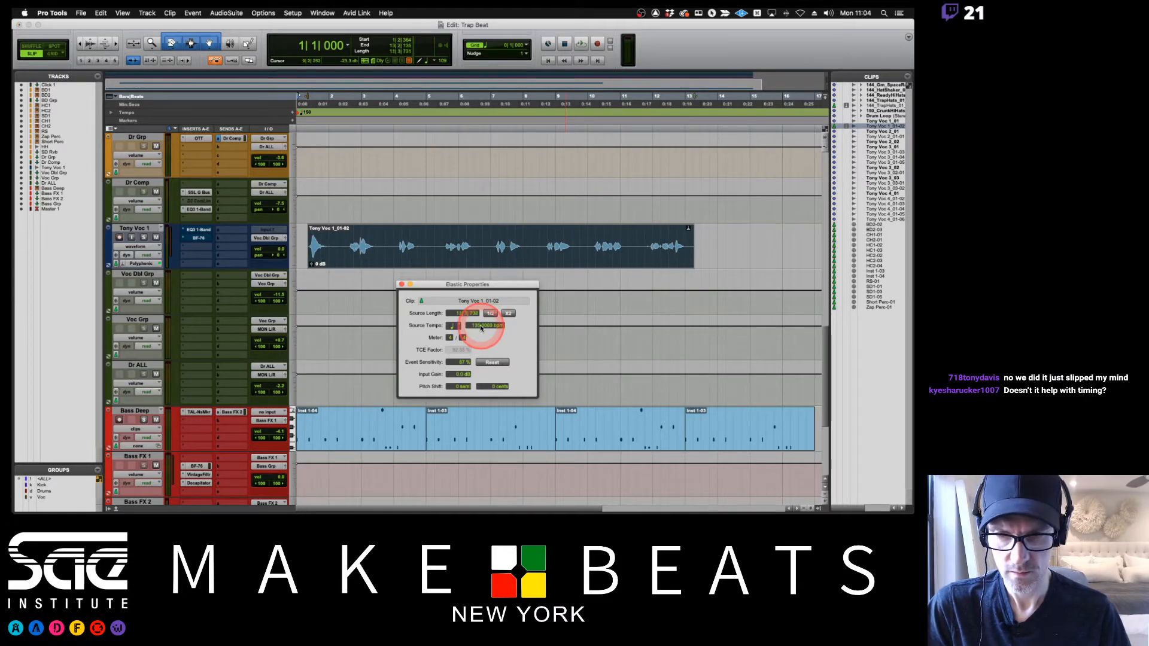
click(475, 268)
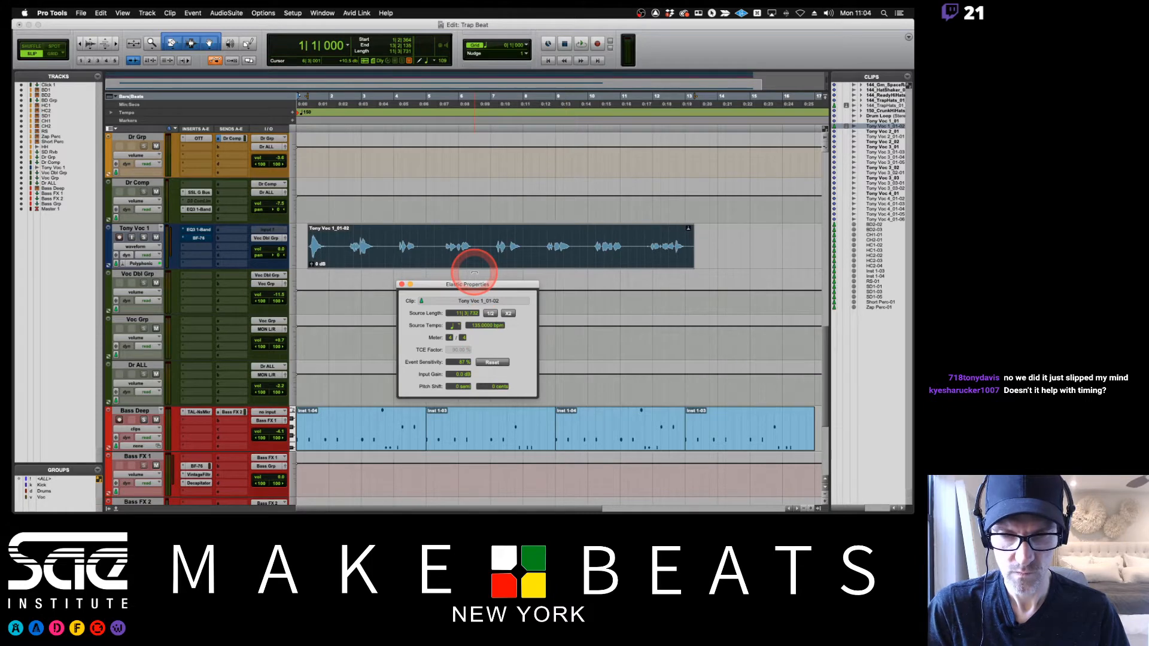
click(470, 324)
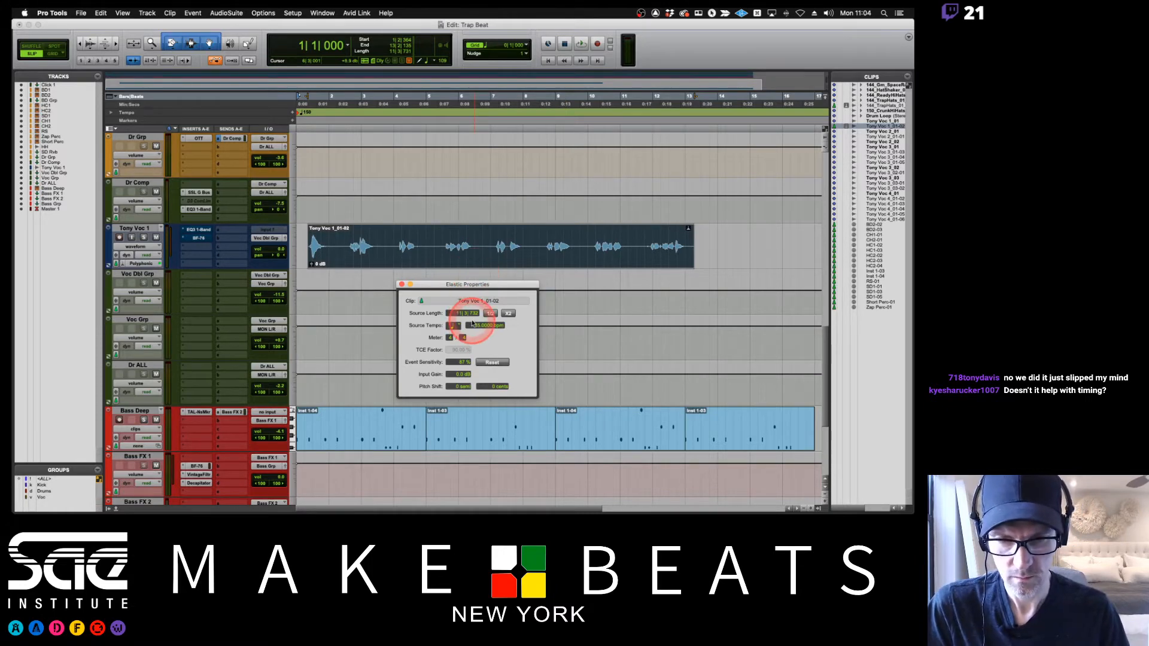
click(422, 232)
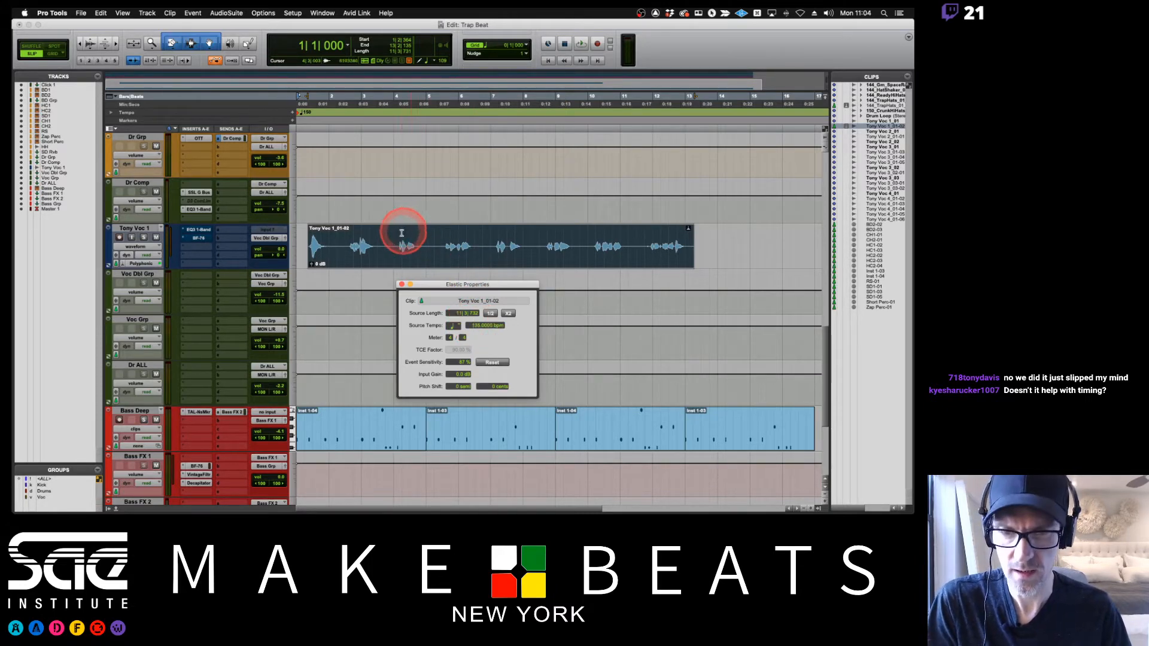
- Split the Voc 1 clip in the gaps between phrases at about 3|3, 5|2, 6|3, 8|1, 9|3 and 11|2
click(384, 244)
key(b)
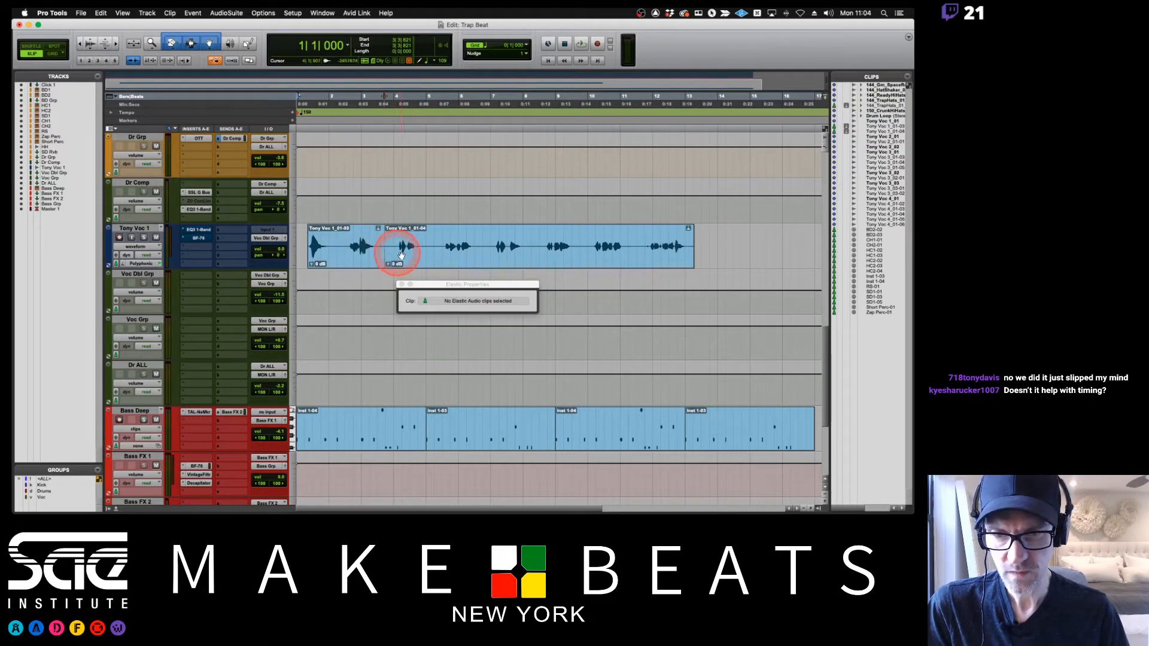
click(437, 239)
key(b)
click(483, 249)
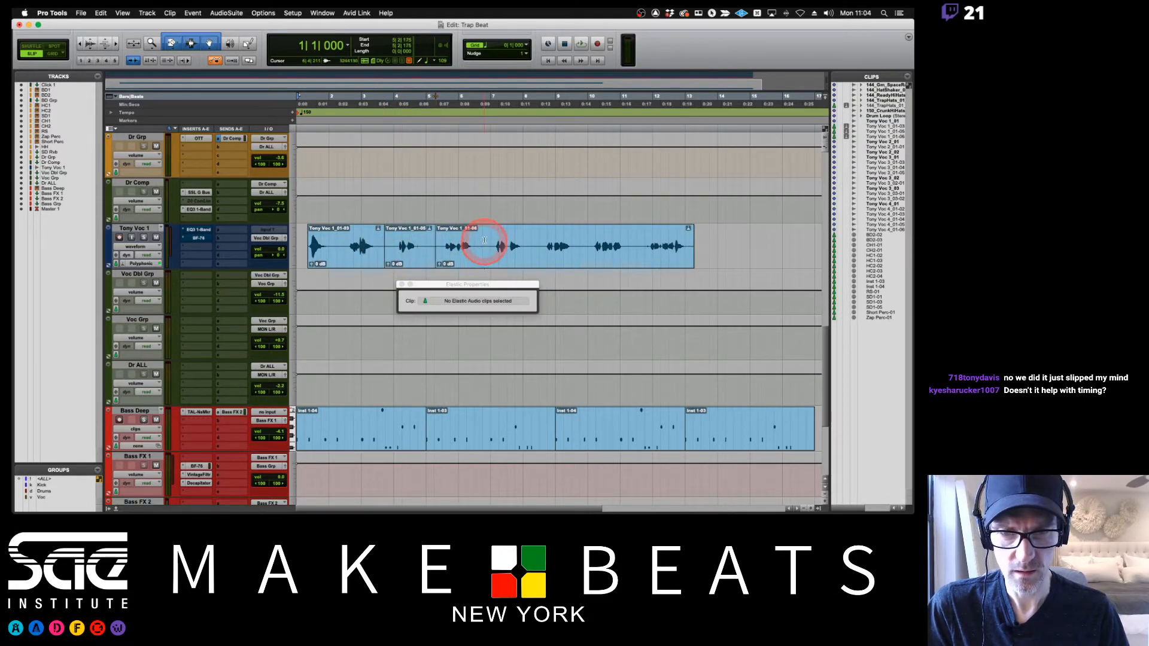
key(b)
click(531, 241)
key(b)
click(579, 241)
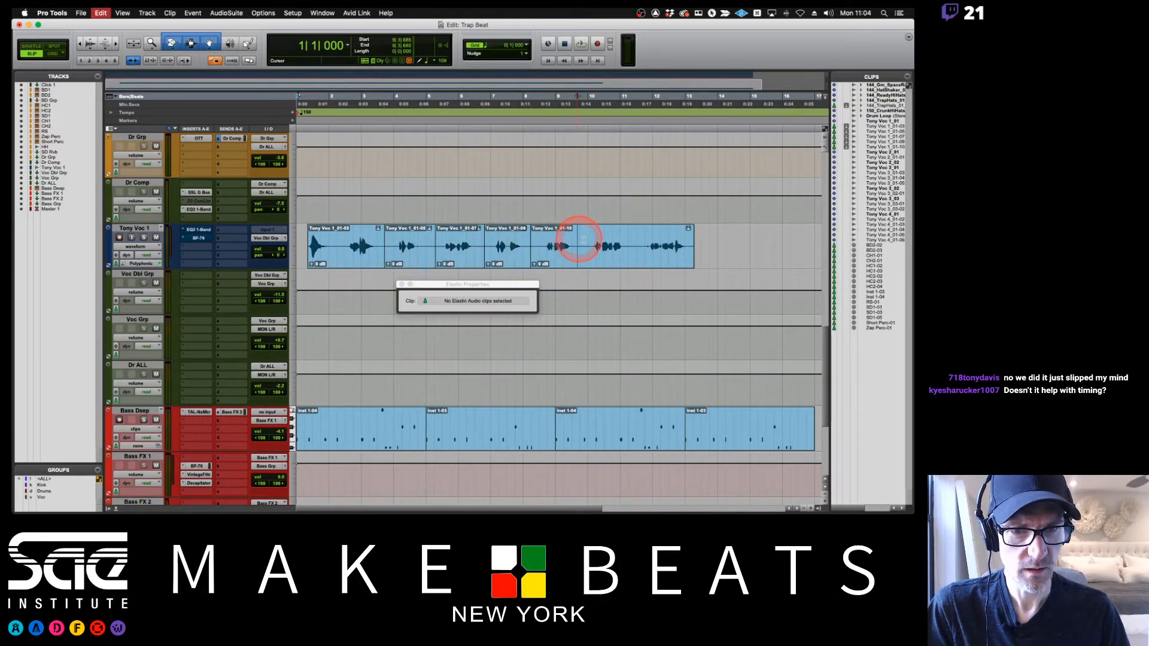
key(b)
click(635, 239)
key(b)
- Trim the silence from the adjoining edges of the split Voc 1 clips so that each phrase stands alone
click(411, 262)
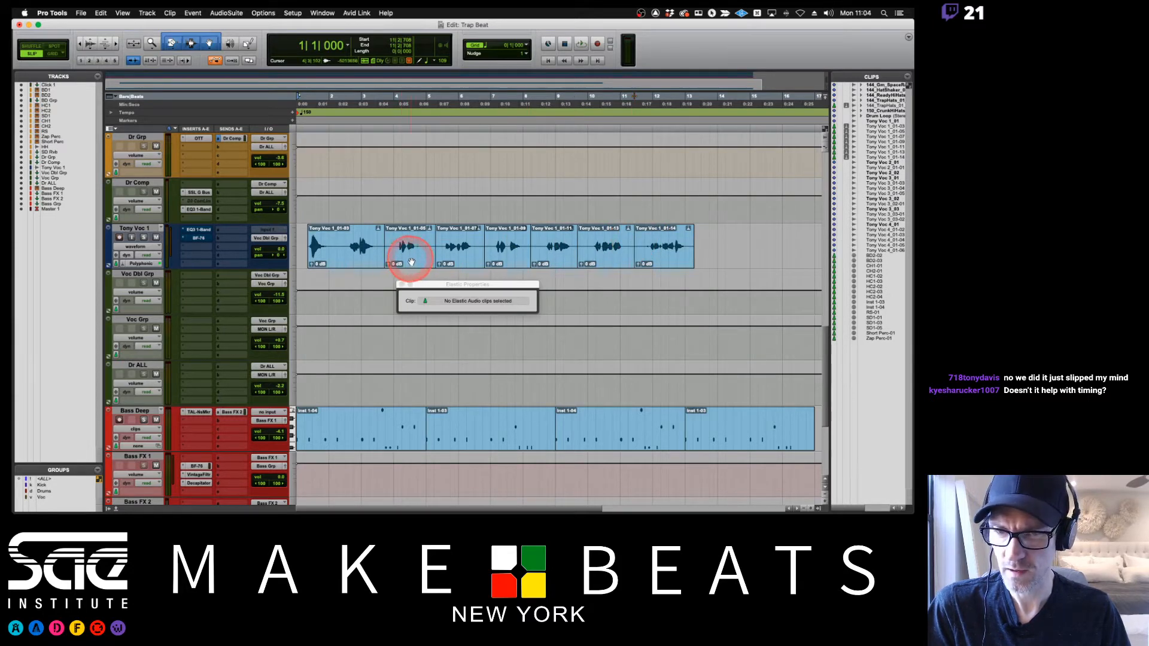
click(458, 258)
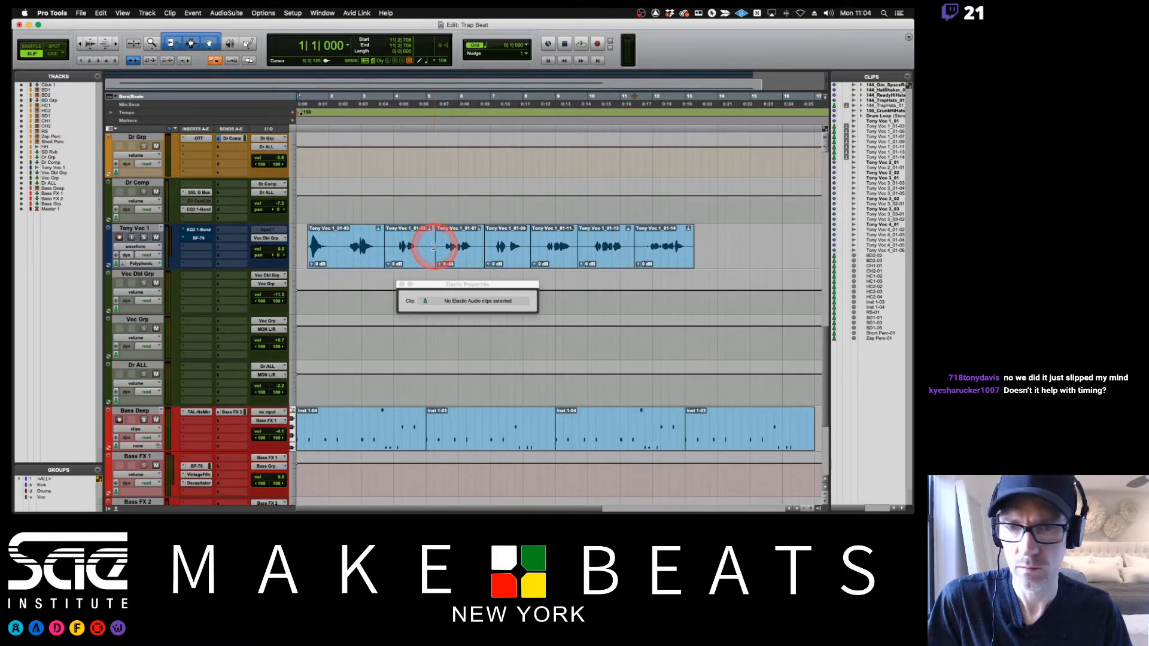
drag(434, 246, 495, 247)
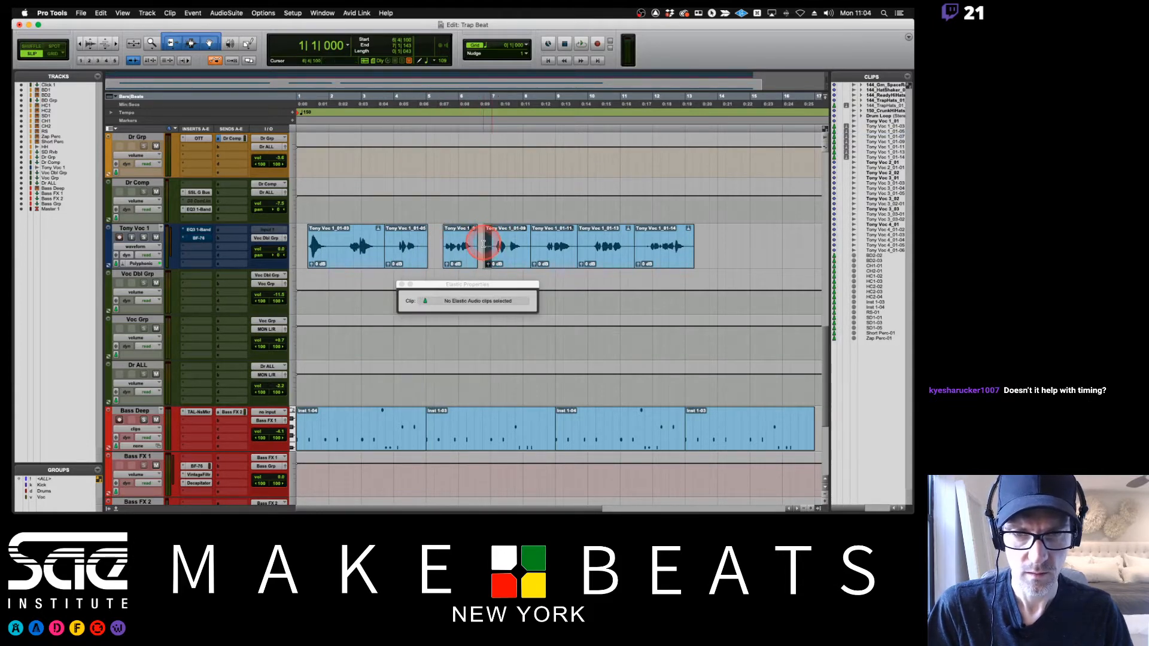
key(Delete)
click(531, 245)
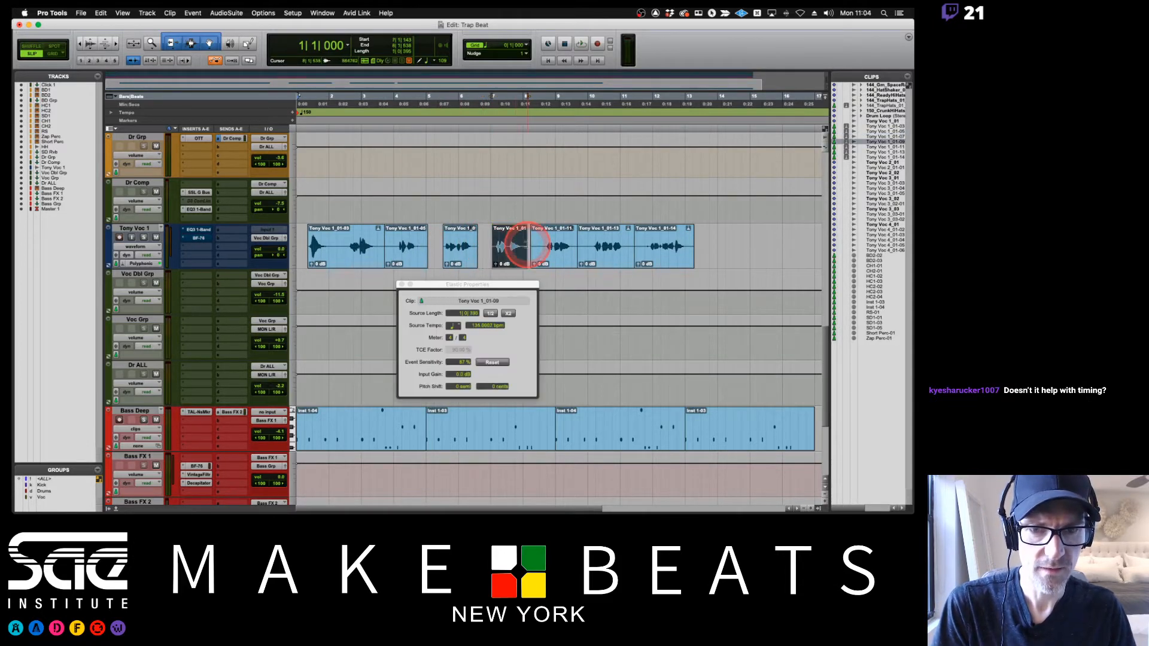
drag(539, 246, 641, 246)
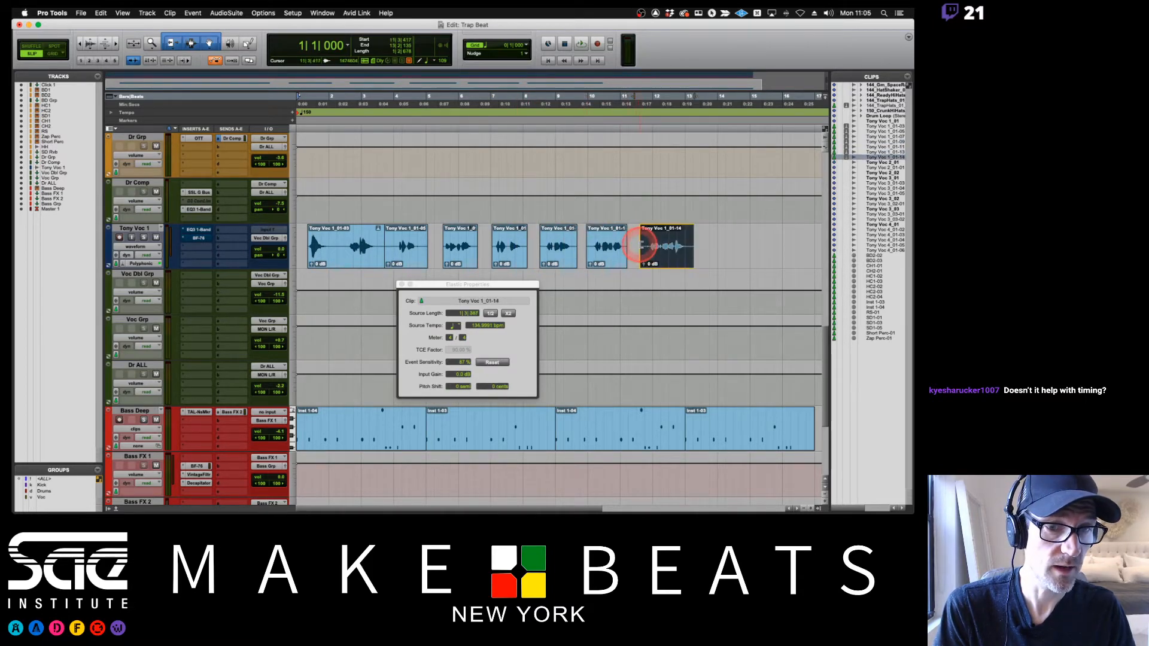
click(393, 246)
click(379, 247)
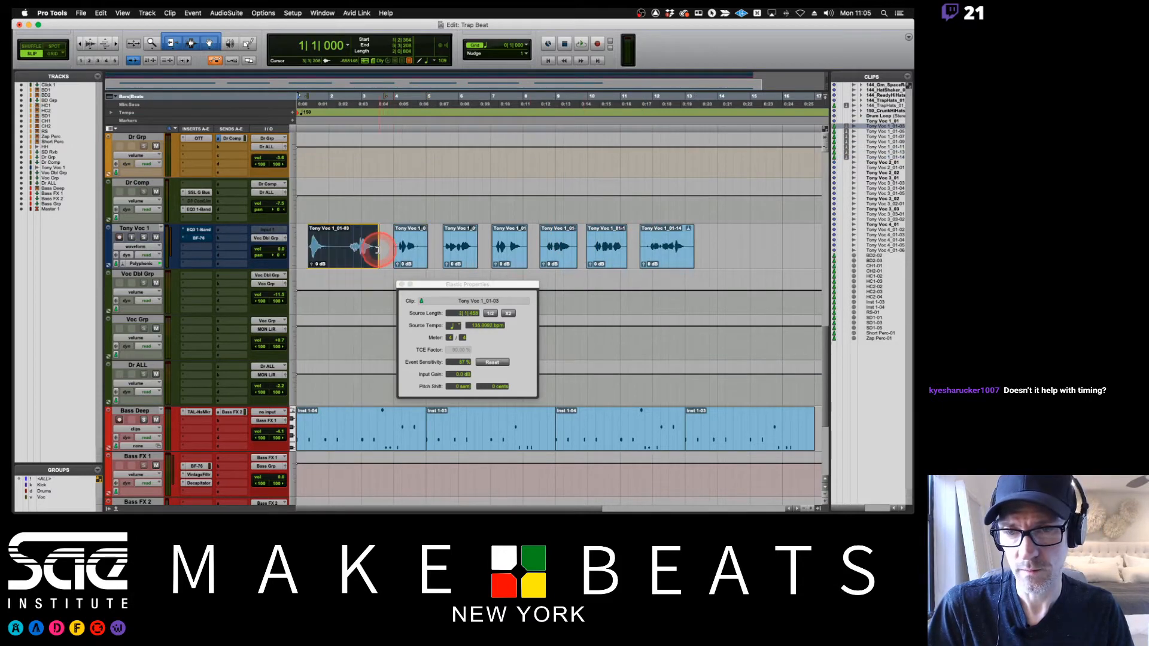
- Spread out the Voc 1 phrases, moving the third to about 5|4 and the last four to start at about 10|4, and play
drag(407, 260, 417, 262)
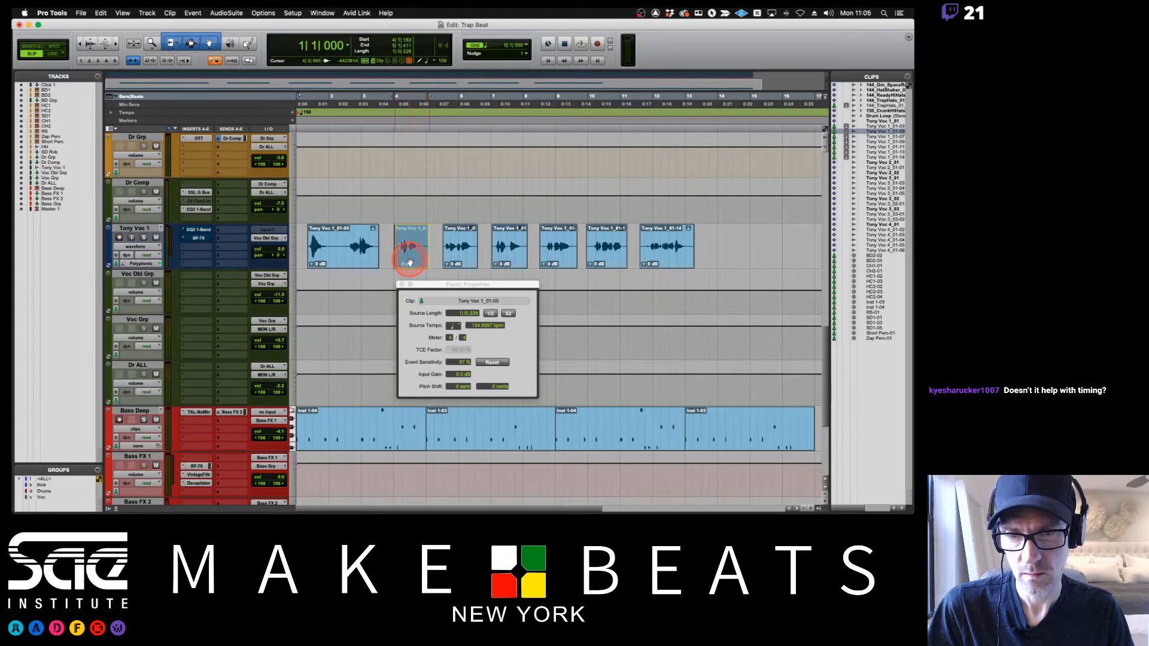
drag(410, 263, 410, 262)
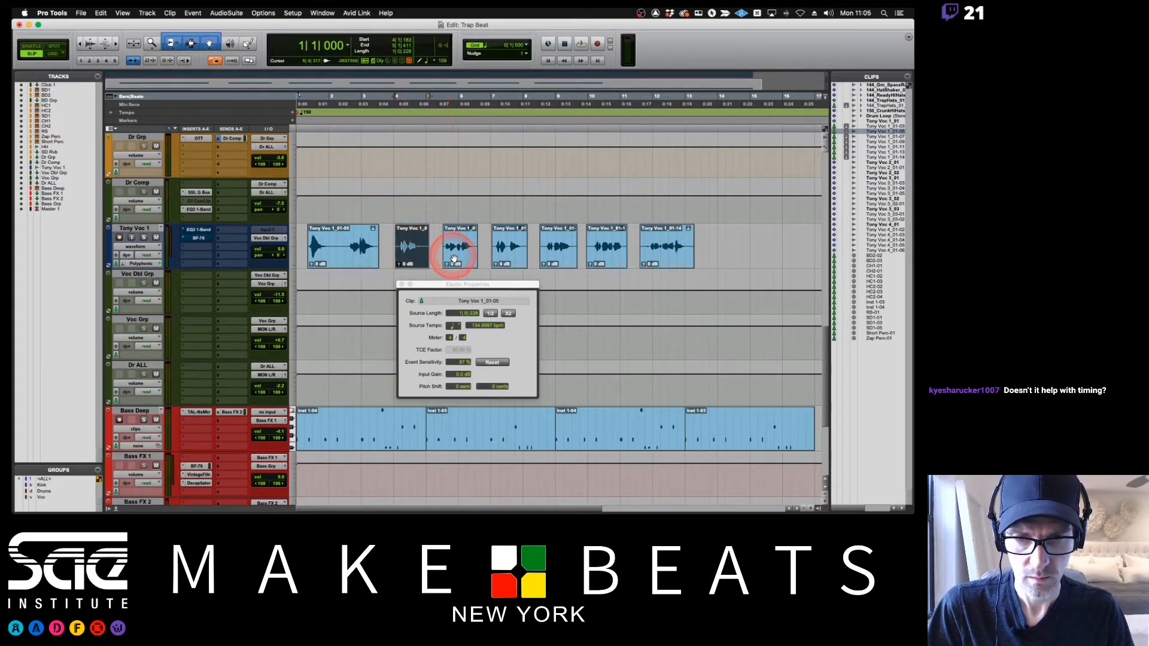
click(505, 248)
shift+click(663, 260)
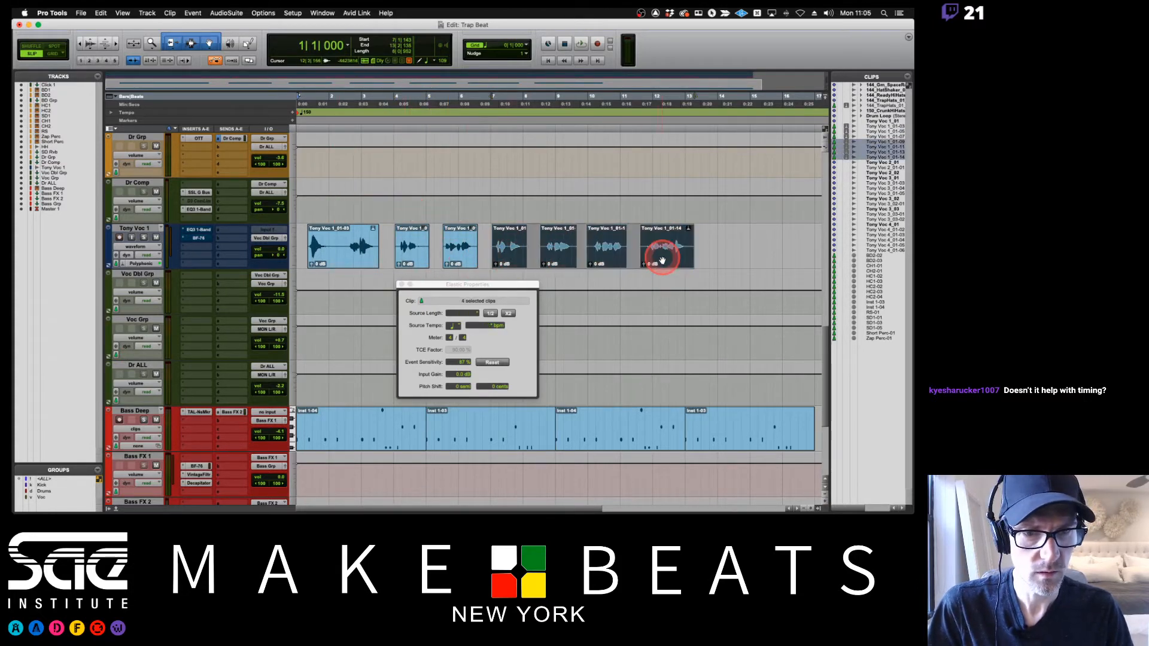
drag(518, 256, 640, 258)
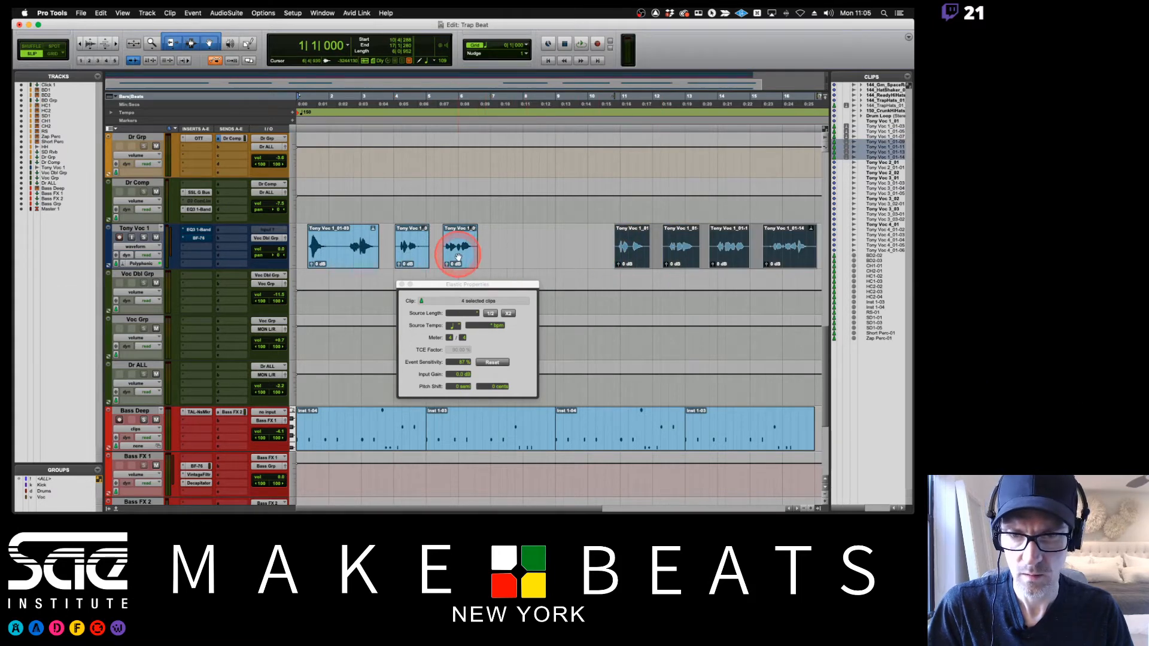
drag(460, 256, 471, 258)
key(space)
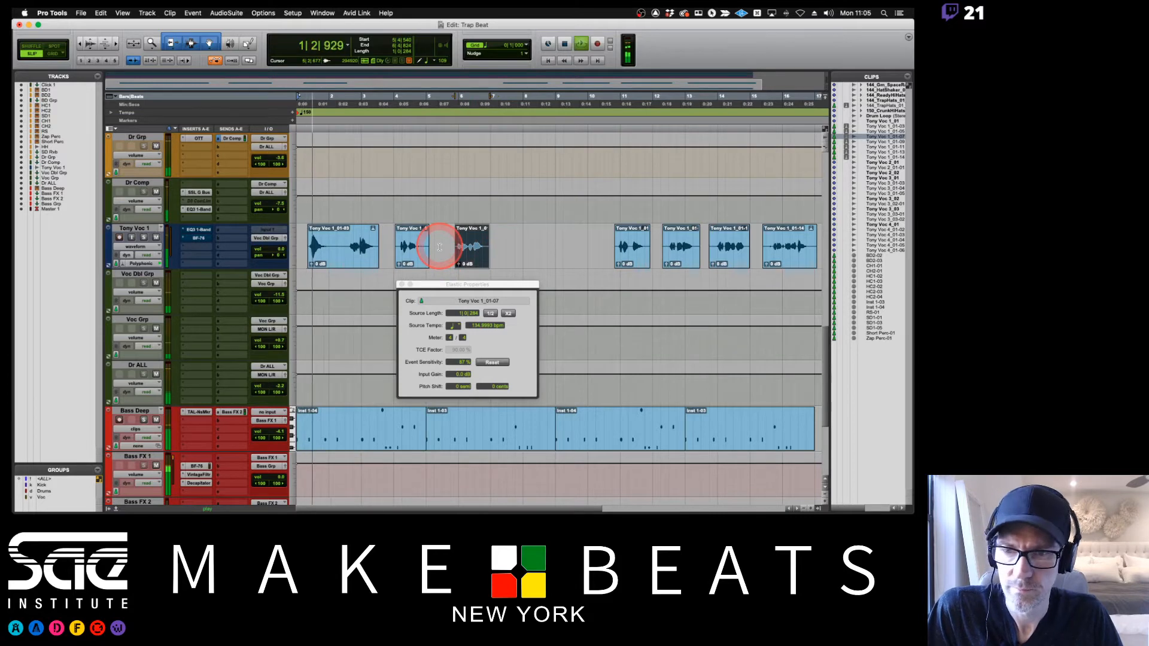
- Split the first Voc 1 clip between its two phrases at about 2|2 and stop playback
click(342, 240)
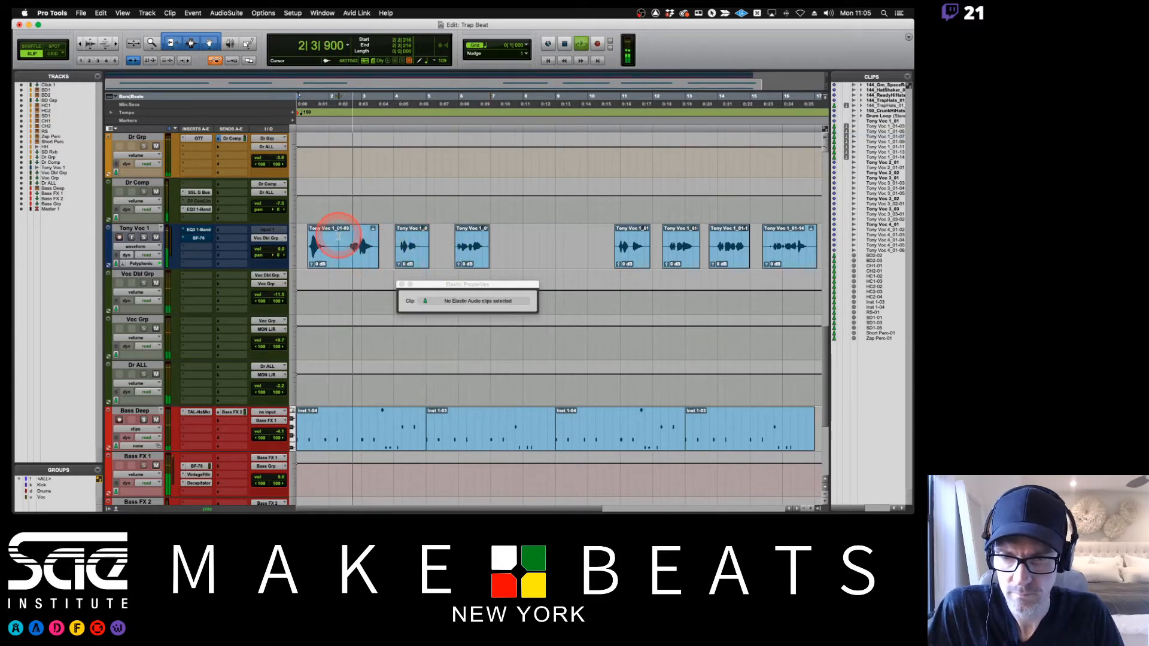
key(super+e)
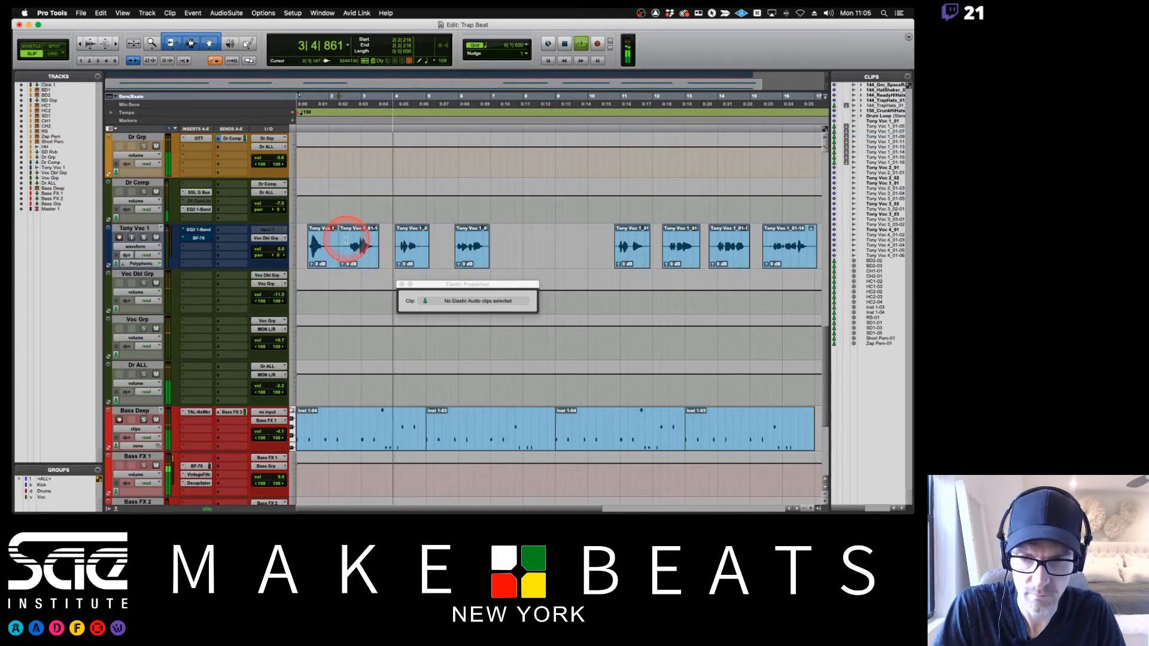
key(super+])
key(space)
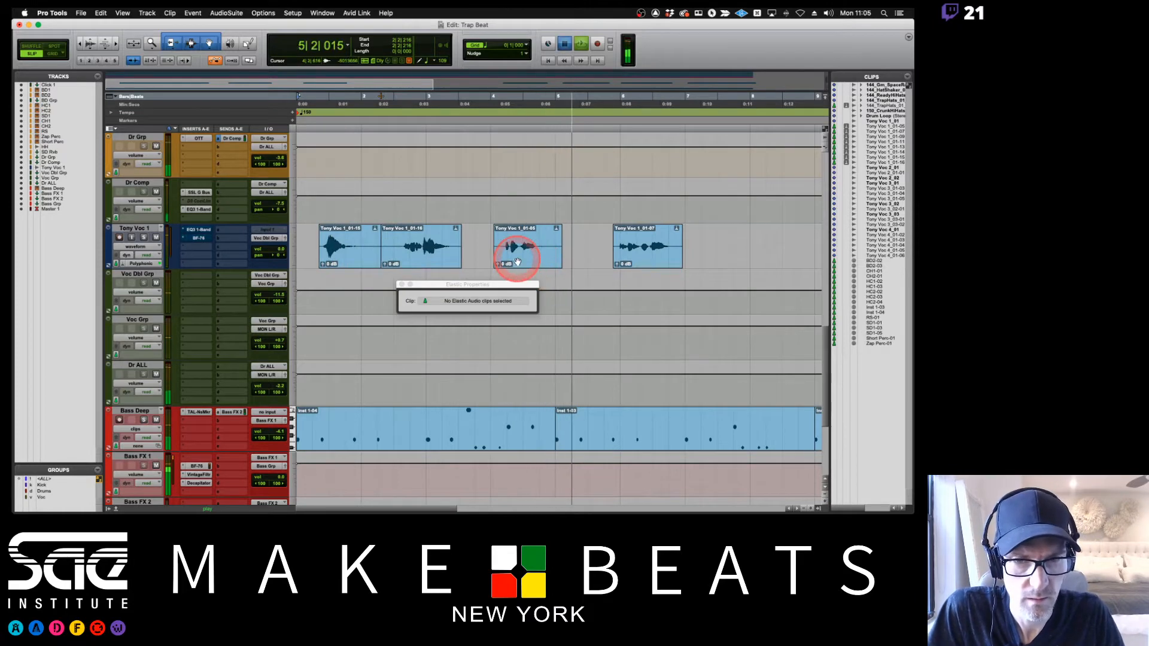
- Move the Voc 1_01-05 clip to about 4|3, nudge Voc 1_01-16 slightly later, and play from about 3|4
drag(517, 251, 551, 267)
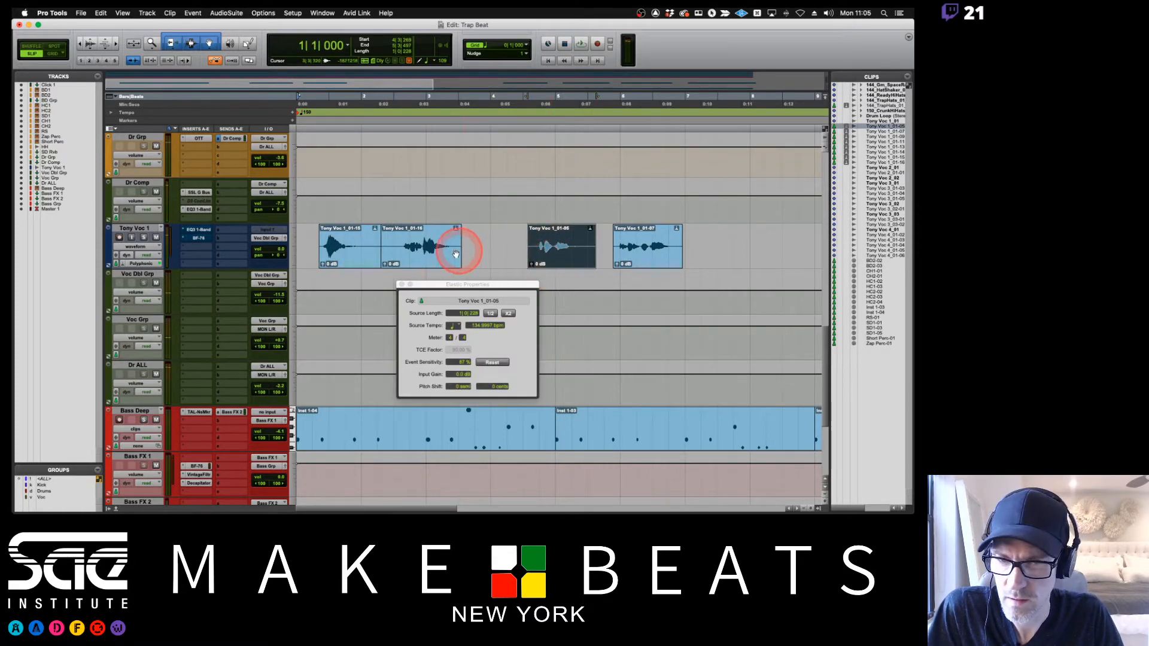
click(434, 252)
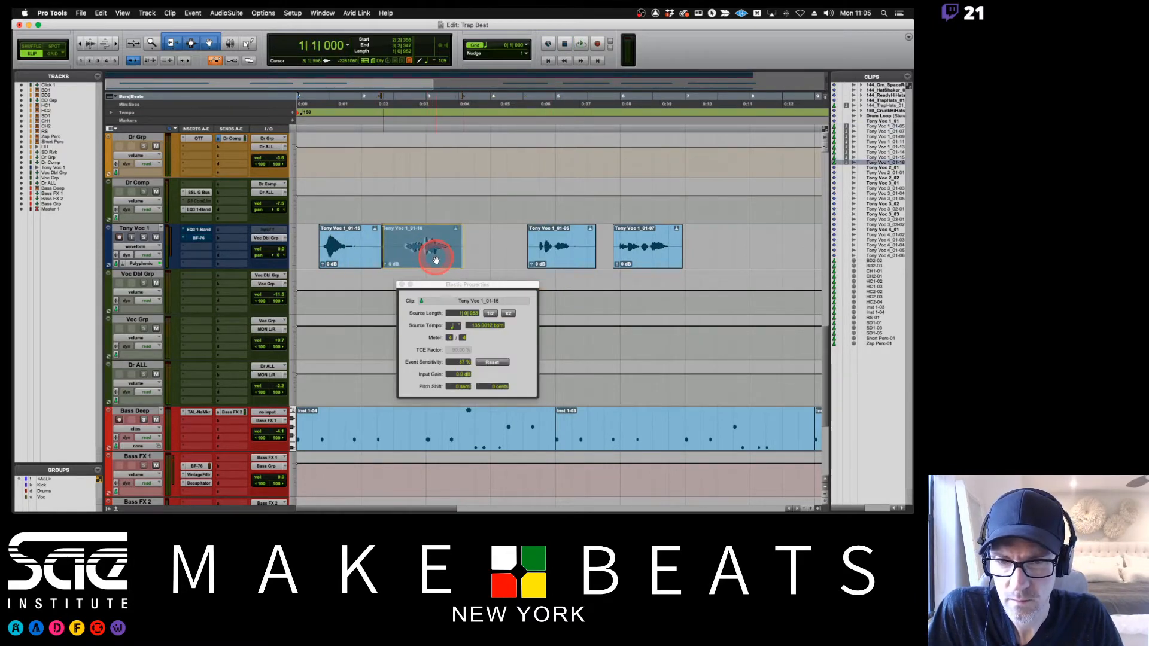
click(635, 204)
click(481, 104)
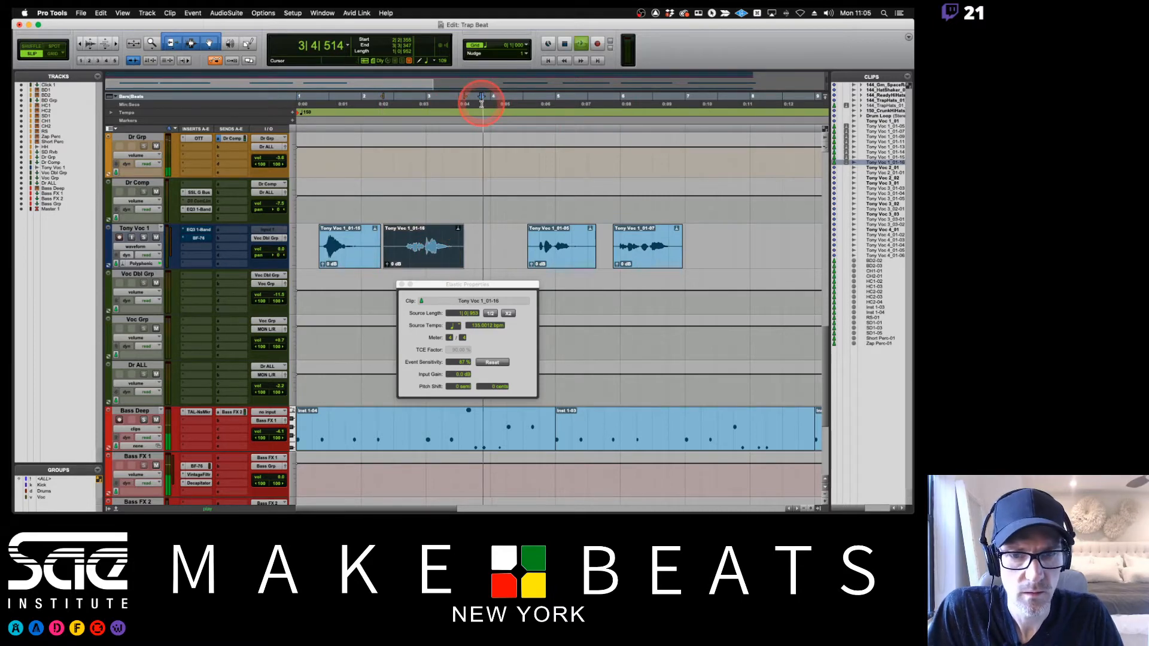
click(558, 264)
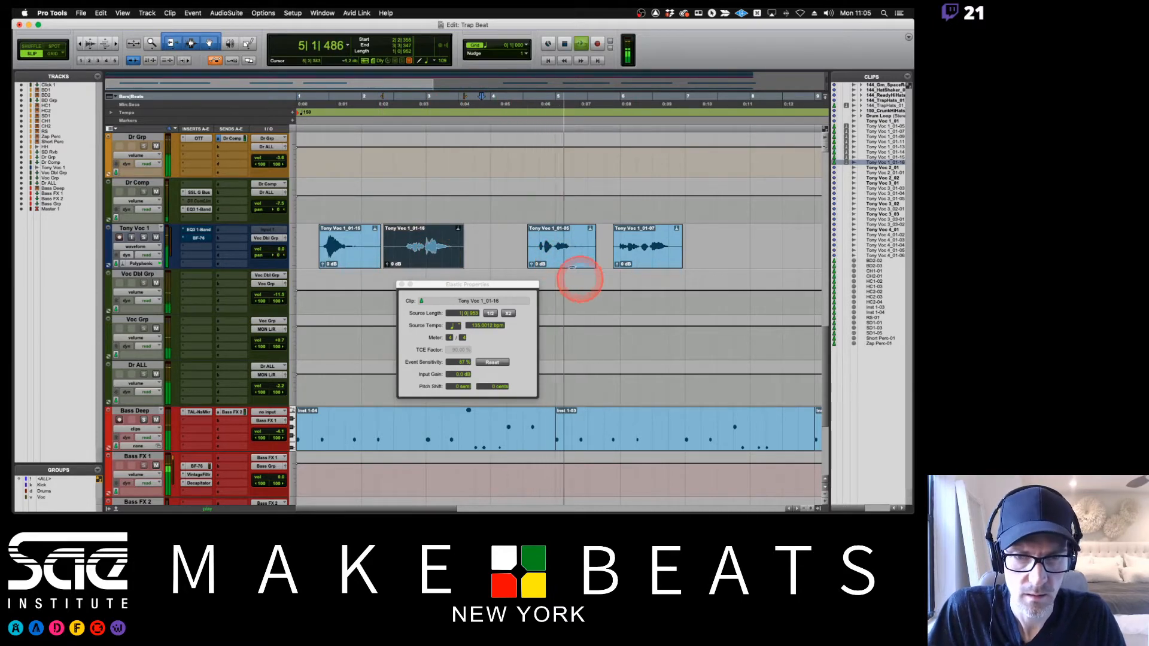
- Move the Voc 1_01-07 clip to about 6|3 and Voc 1_01-09 to about 8|2, checking both placements by playback
drag(648, 259, 694, 266)
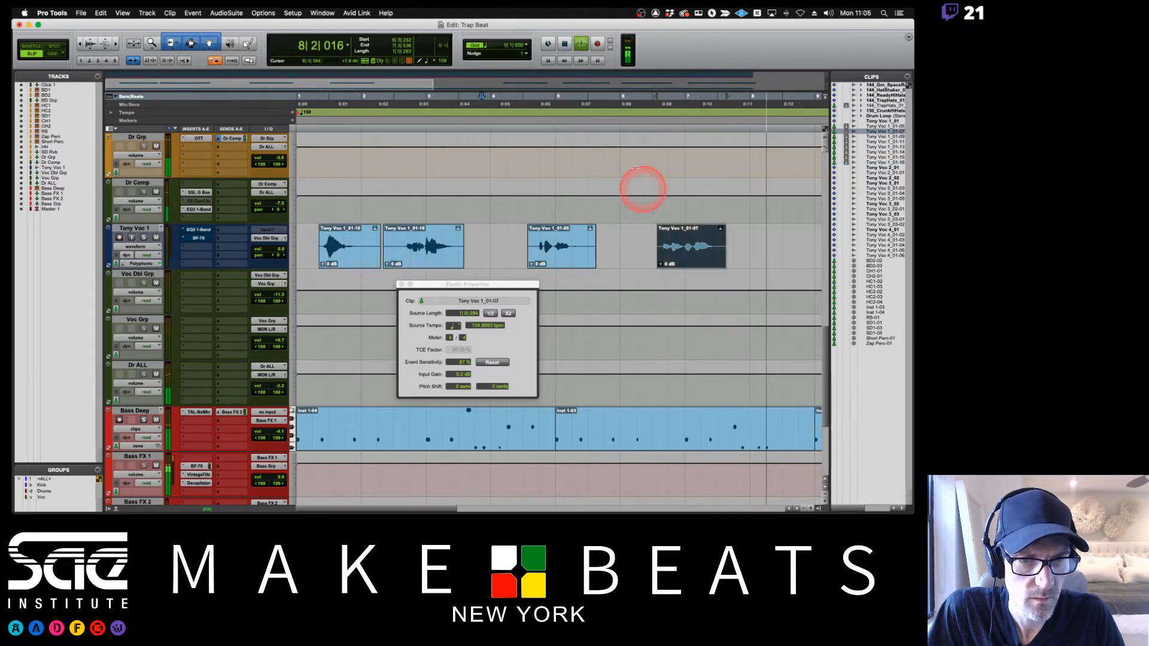
click(603, 100)
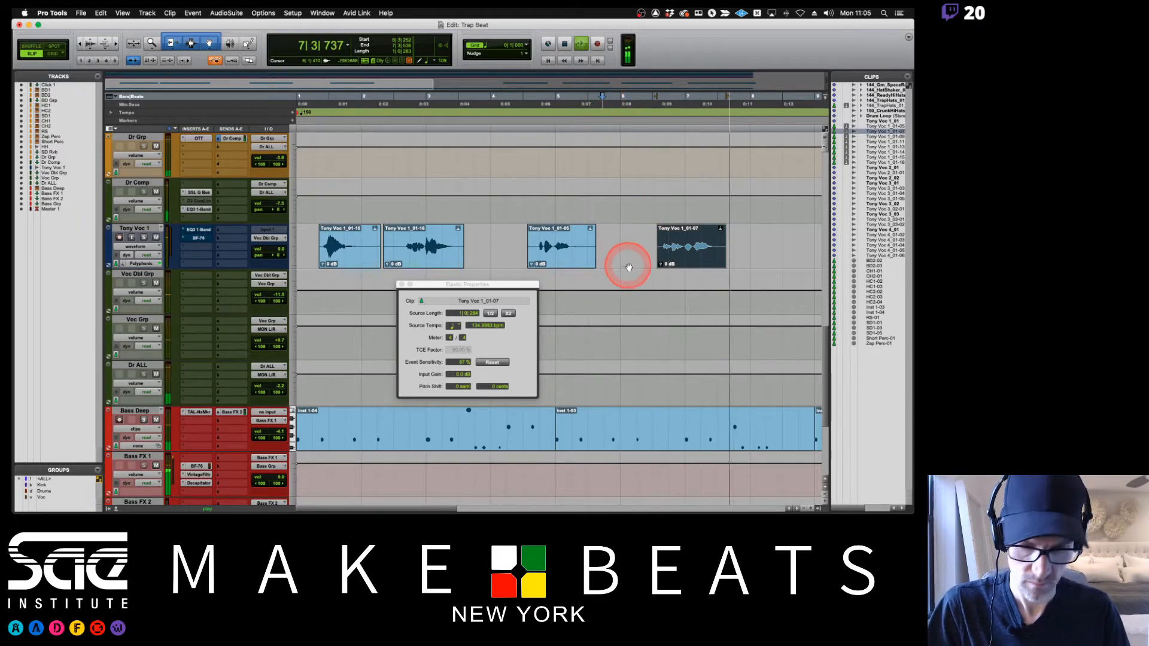
scroll(629, 266, right, 3)
scroll(630, 266, right, 5)
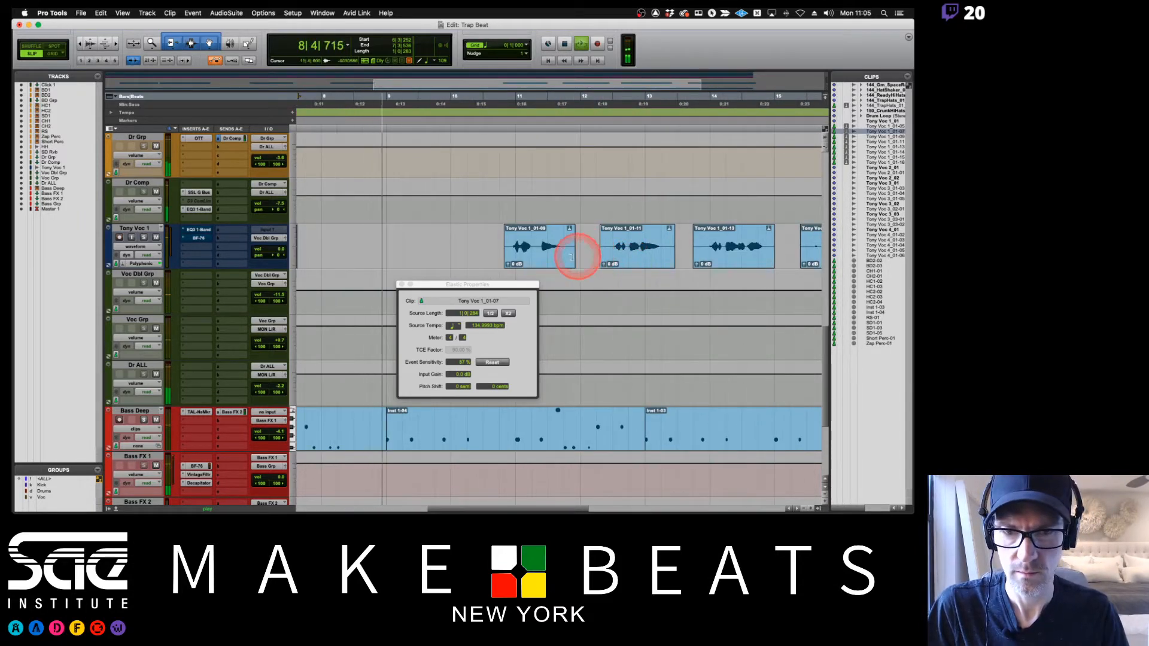
click(548, 258)
drag(548, 259, 393, 266)
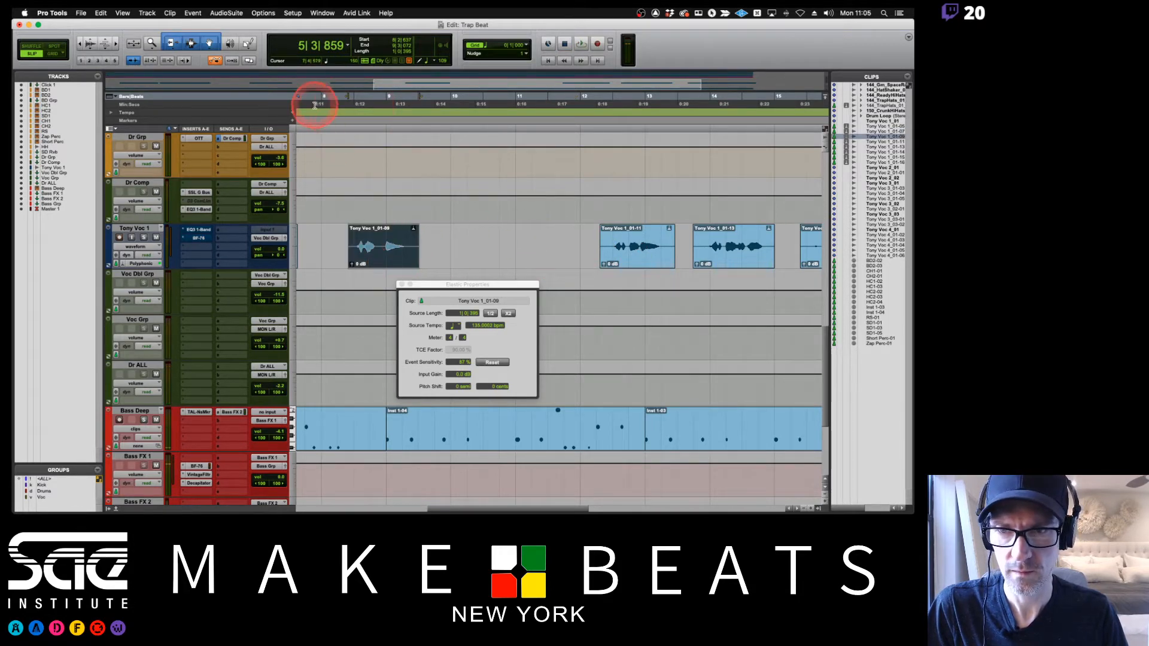
key(space)
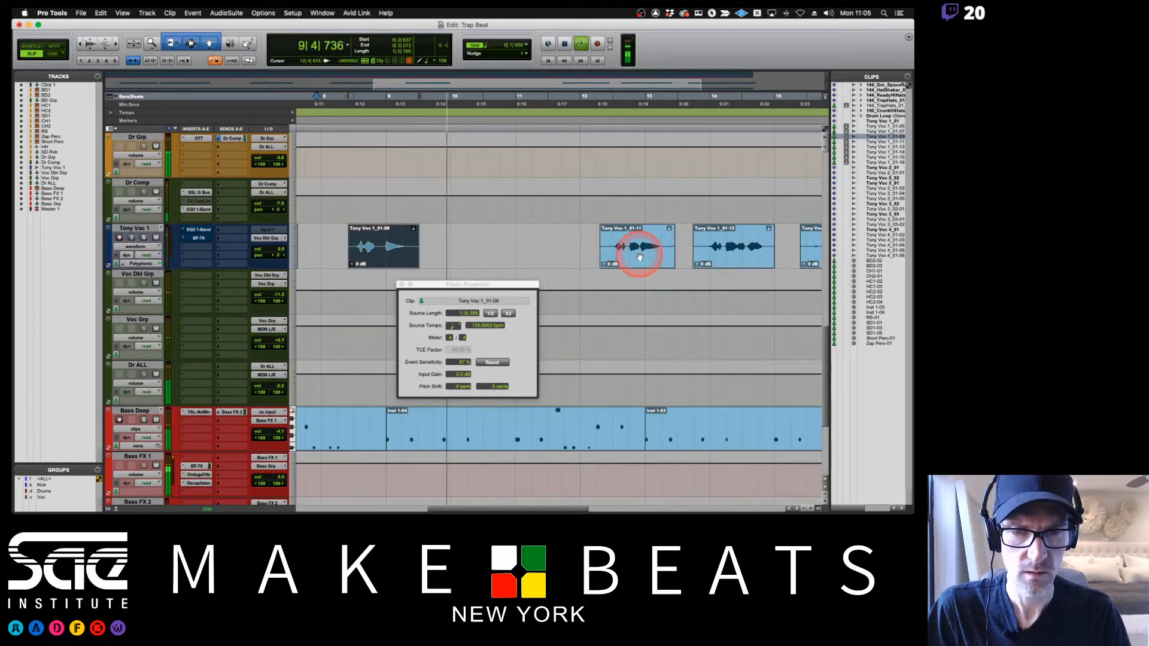
- Move the Voc 1_01-11 clip earlier, play it from about 9|3, and adjust its start to about 10|3
drag(639, 258, 516, 248)
key(space)
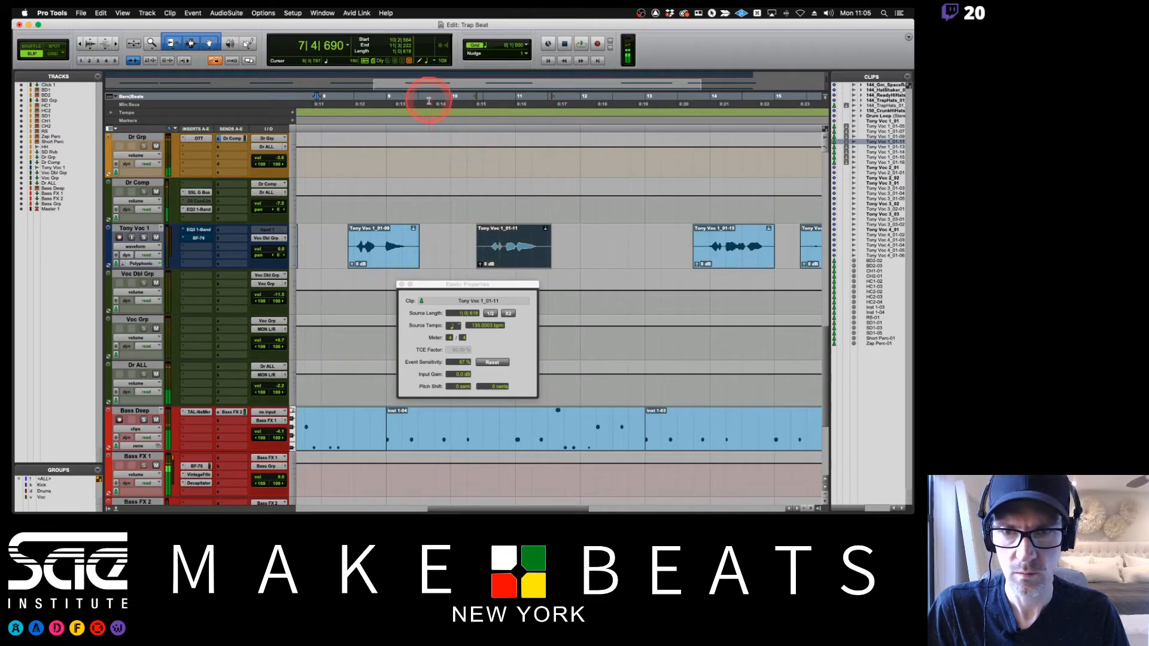
click(428, 101)
key(space)
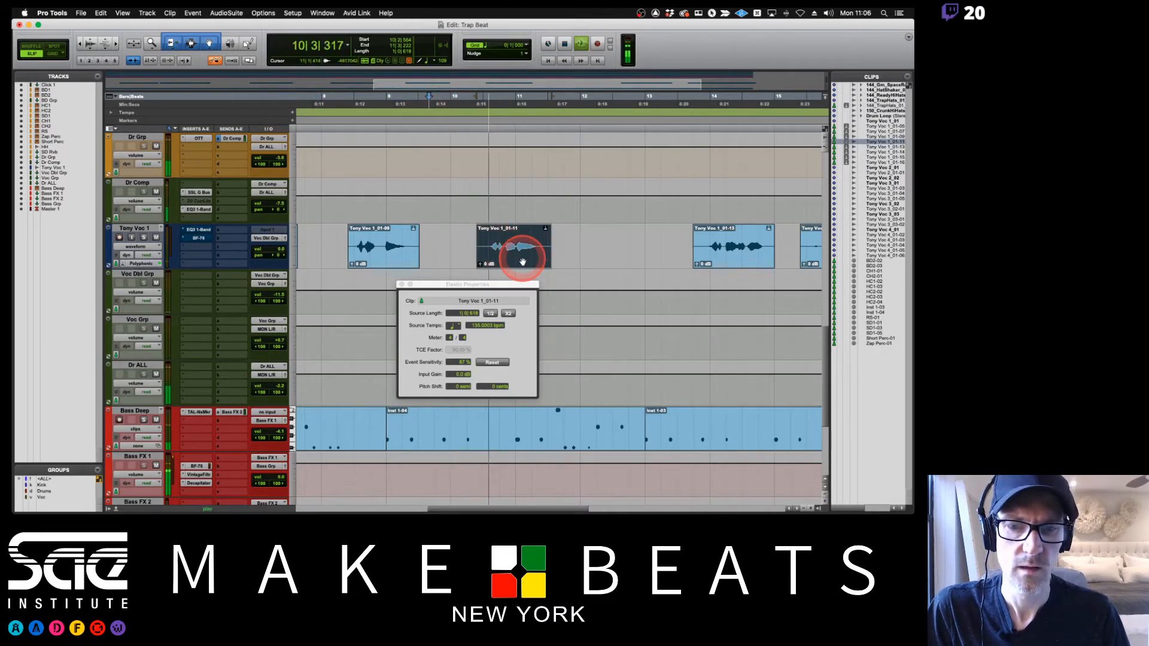
mouse_move(522, 262)
mouse_down()
mouse_move(510, 250)
mouse_move(522, 262)
mouse_up()
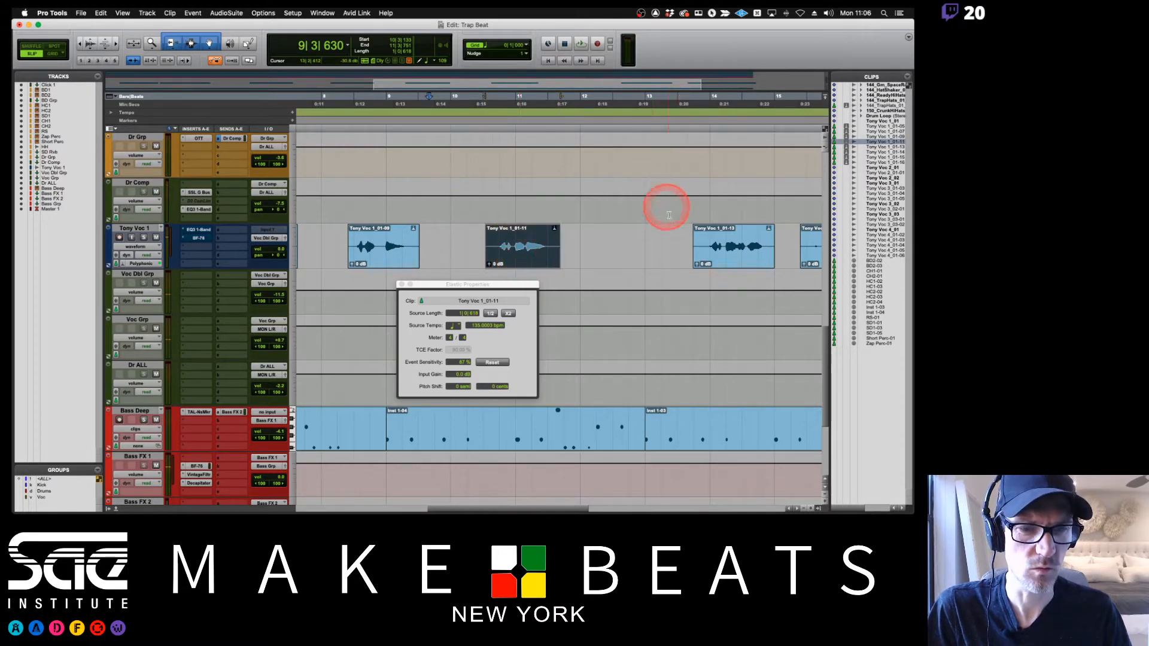
- Move the Voc 1_01-13 clip earlier to start at about 12|2|900 and play it against the beat
scroll(669, 215, right, 5)
scroll(581, 225, left, 5)
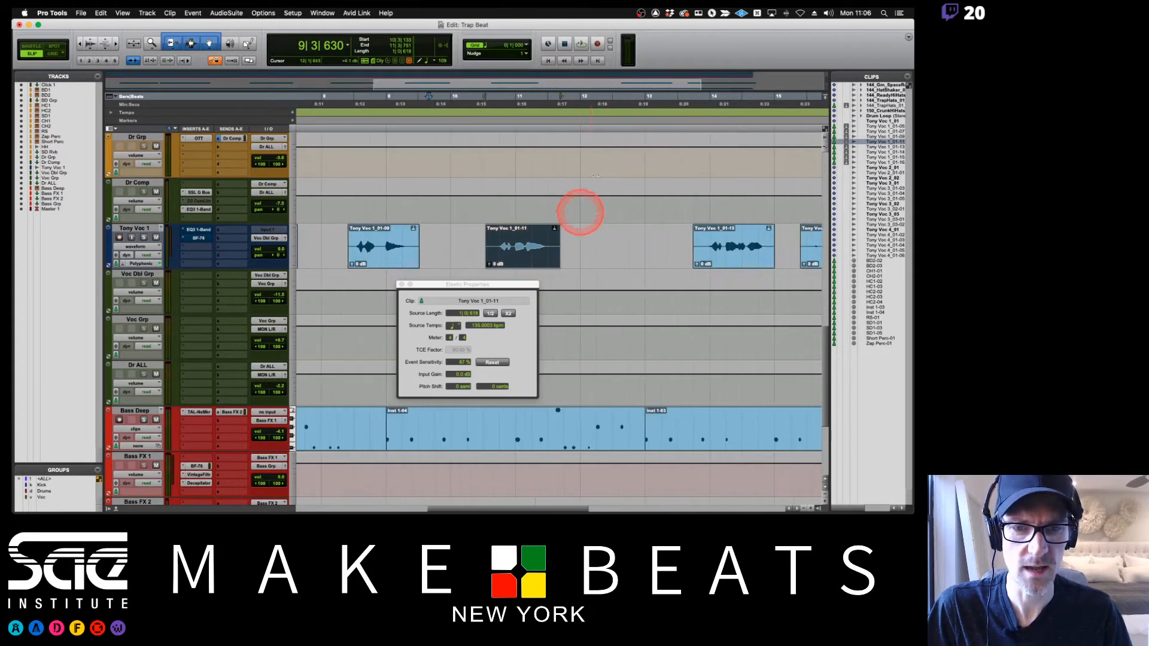
drag(735, 247, 656, 261)
key(space)
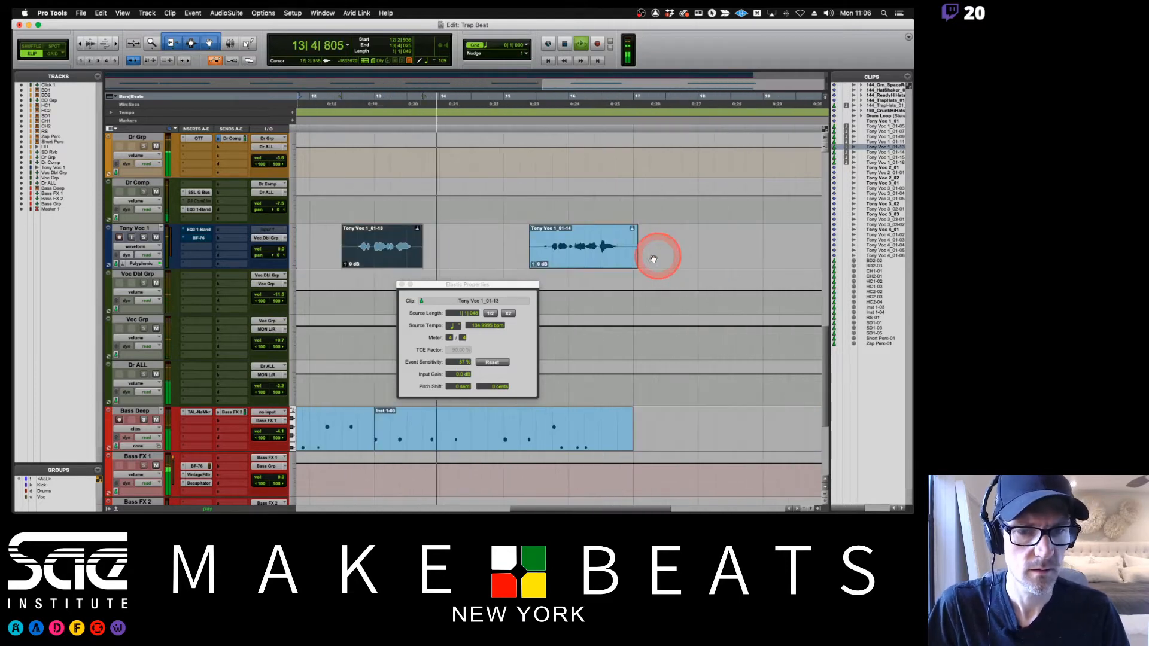
key(space)
- Position the last clip, Voc 1_01-14, at about 14|3 with playback checks, and trim its start to about 14|3|850
drag(604, 259, 532, 267)
key(space)
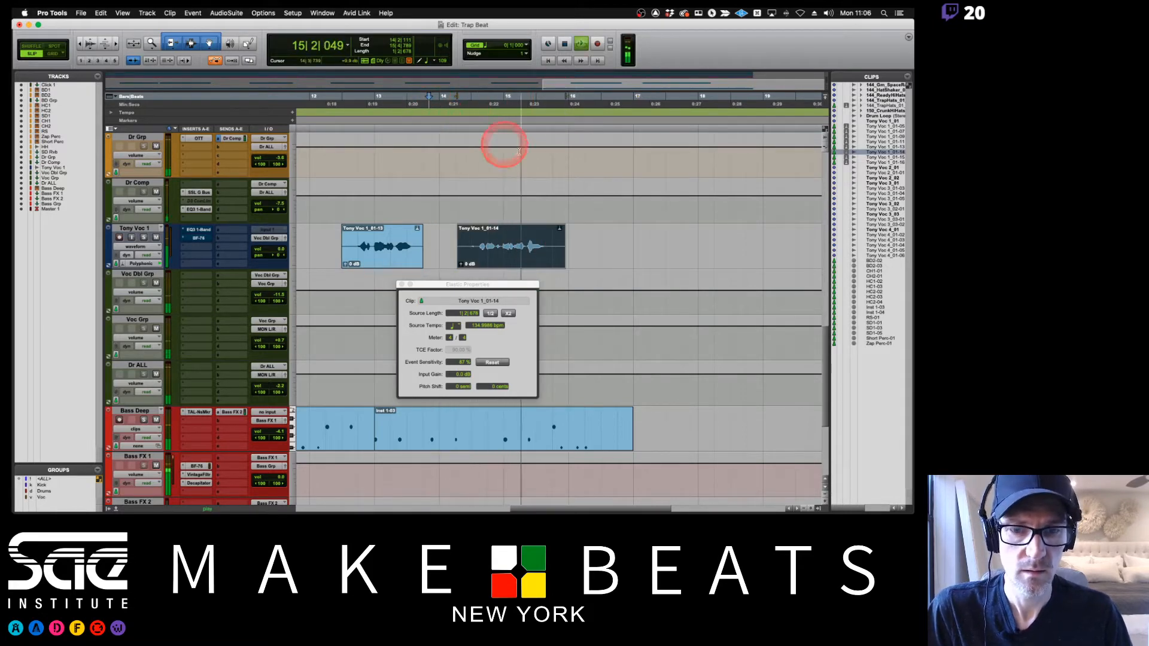
key(space)
drag(519, 260, 535, 259)
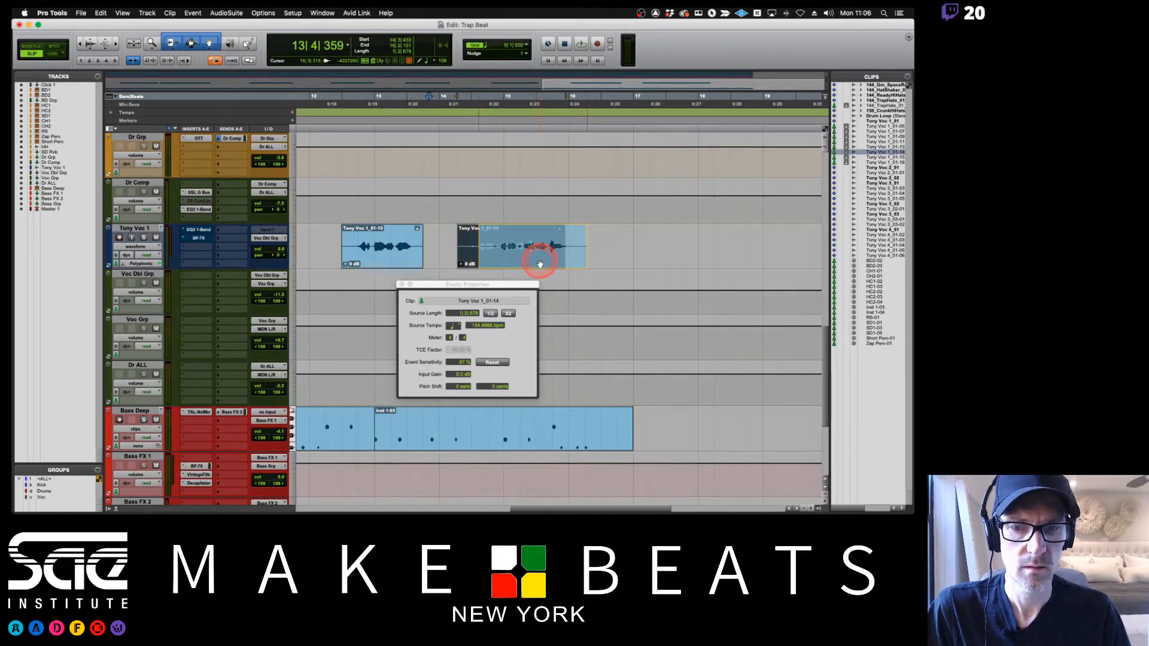
drag(543, 268, 542, 267)
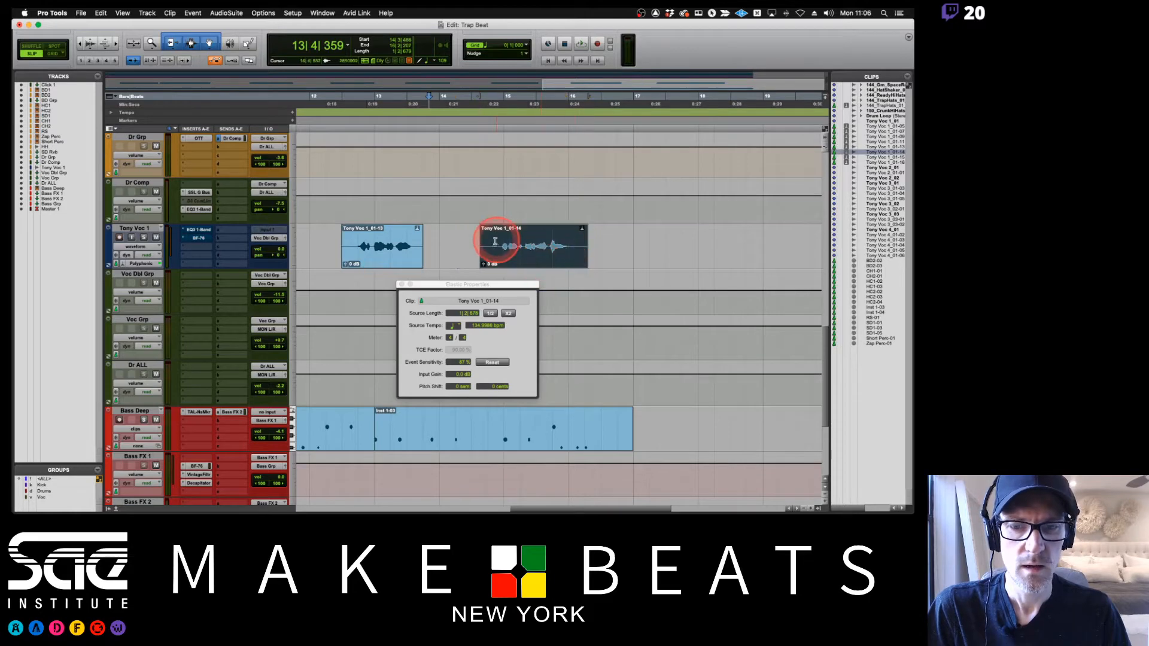
drag(483, 243, 488, 244)
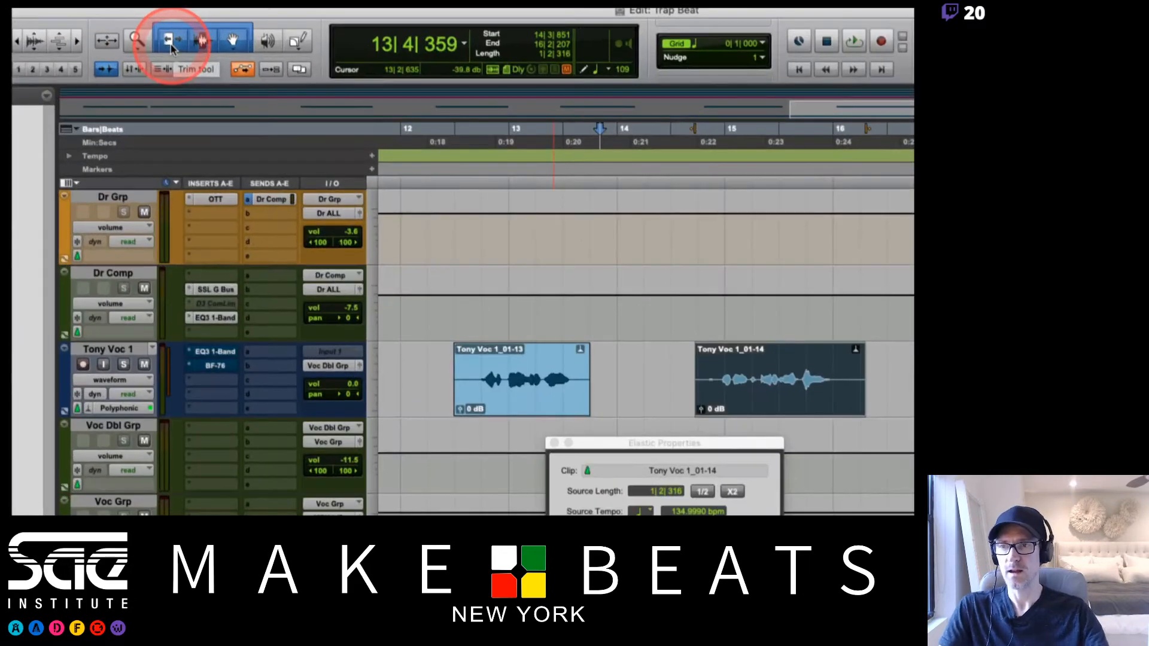
- Lengthen the end of the Voc 1_01-14 clip to about 16|3 with the Trim tool
scroll(174, 48, up, 1)
click(173, 47)
click(193, 77)
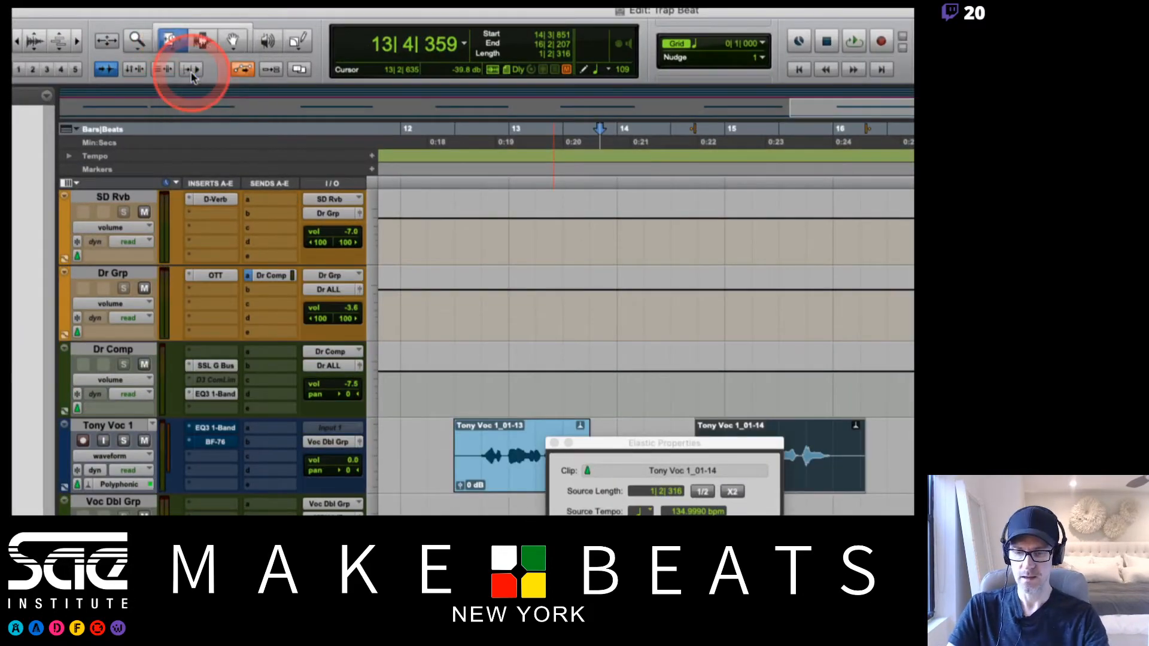
click(402, 285)
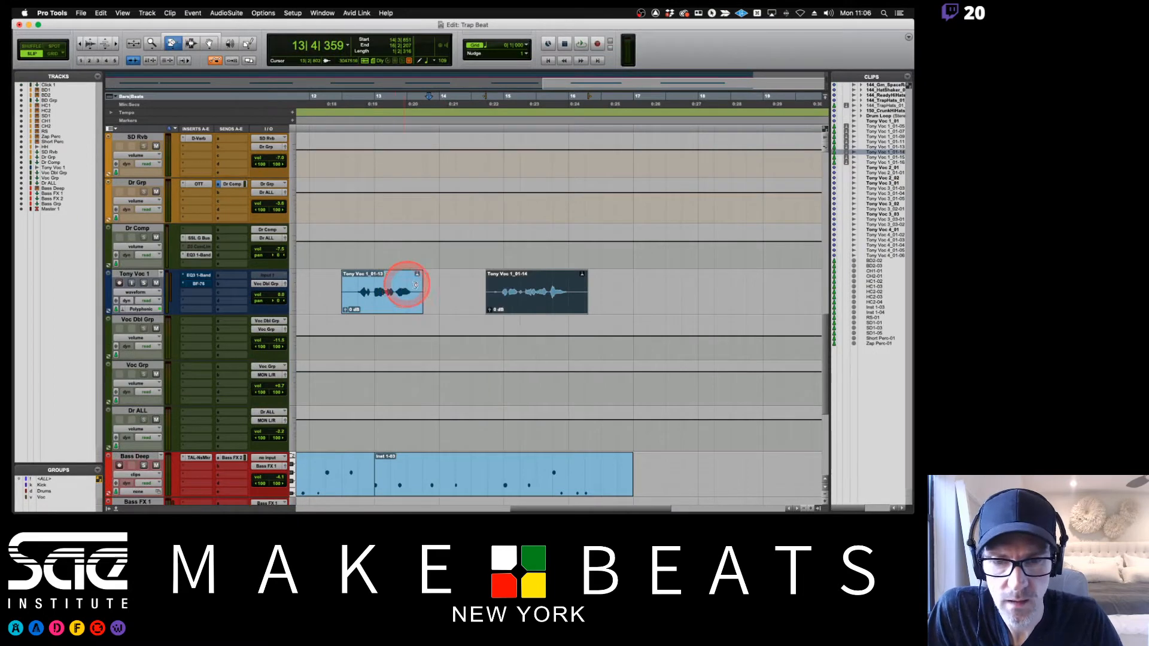
drag(586, 292, 589, 294)
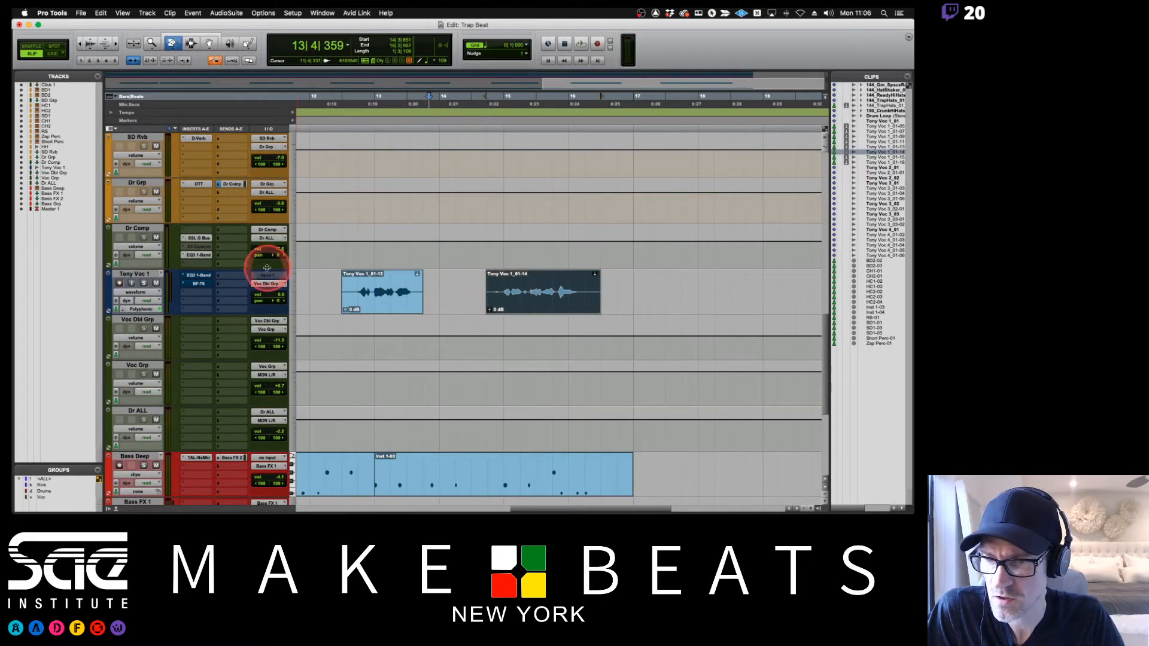
- Slightly extend the start of Voc 1_01-05, the end of Voc 1_01-07 and the start of Voc 1_01-09
scroll(315, 295, left, 12)
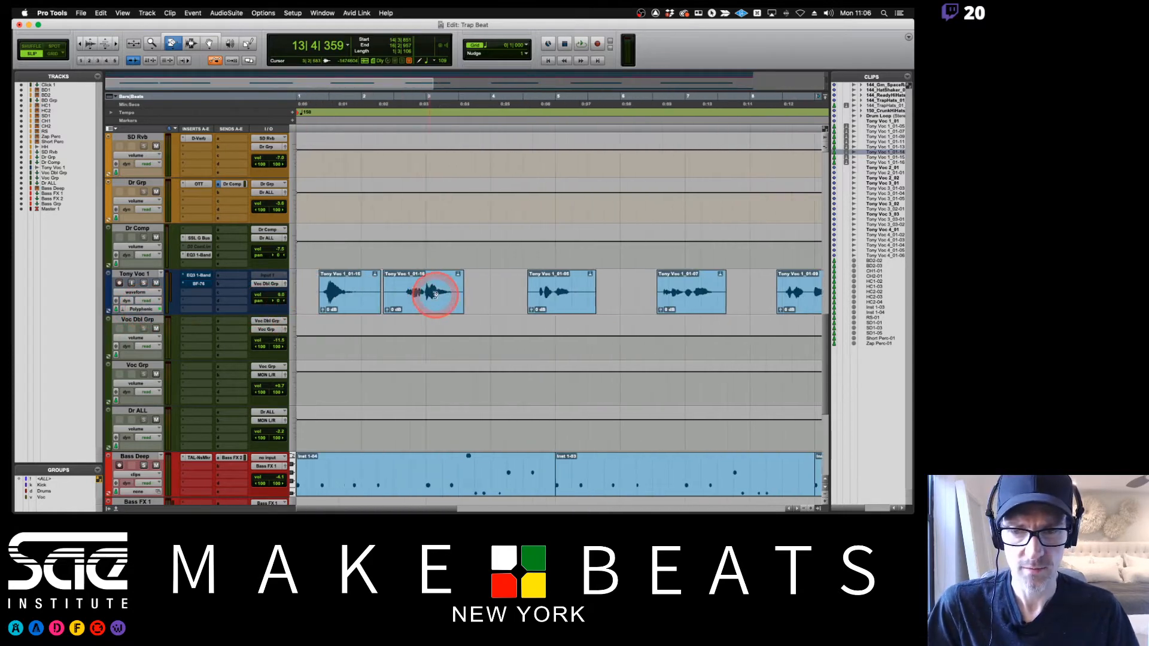
click(367, 293)
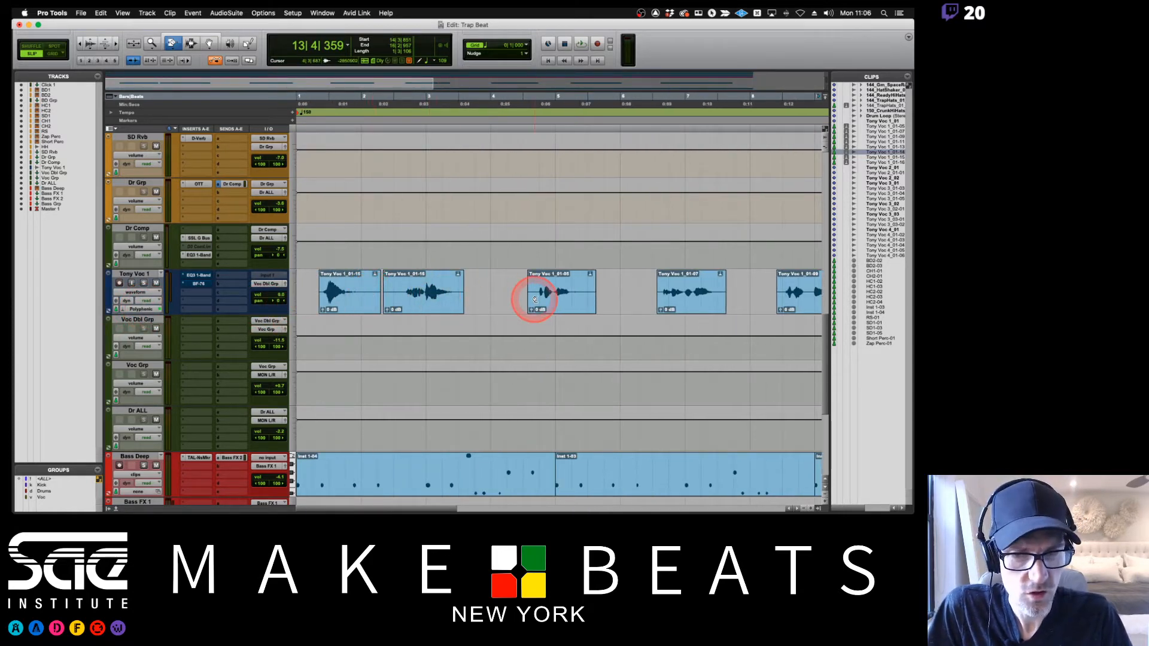
scroll(531, 293, right, 2)
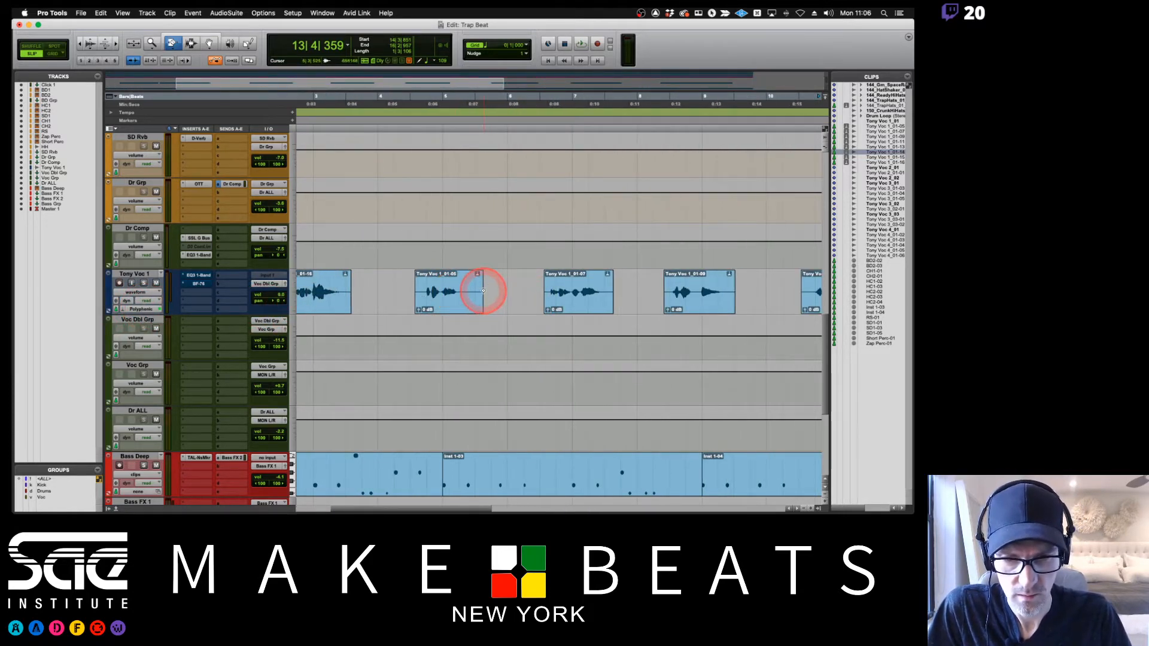
drag(415, 293, 411, 294)
drag(612, 294, 663, 295)
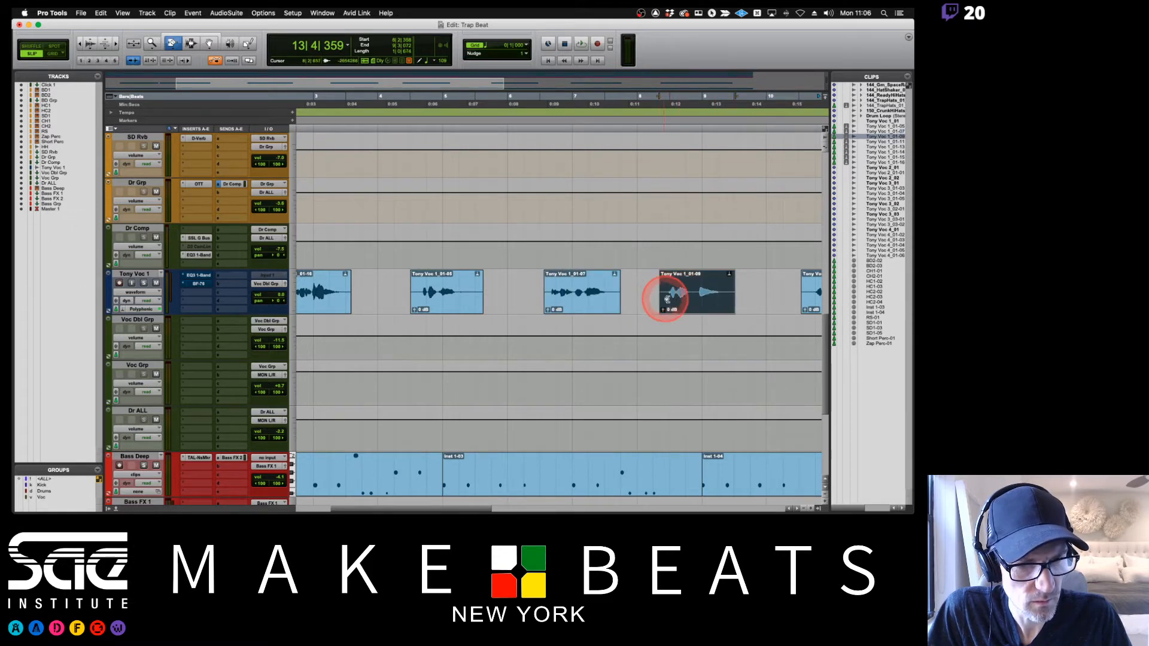
- Slightly extend the start of the Voc 1_01-11 clip and the end of the Voc 1_01-13 clip
scroll(666, 297, right, 10)
scroll(604, 286, left, 2)
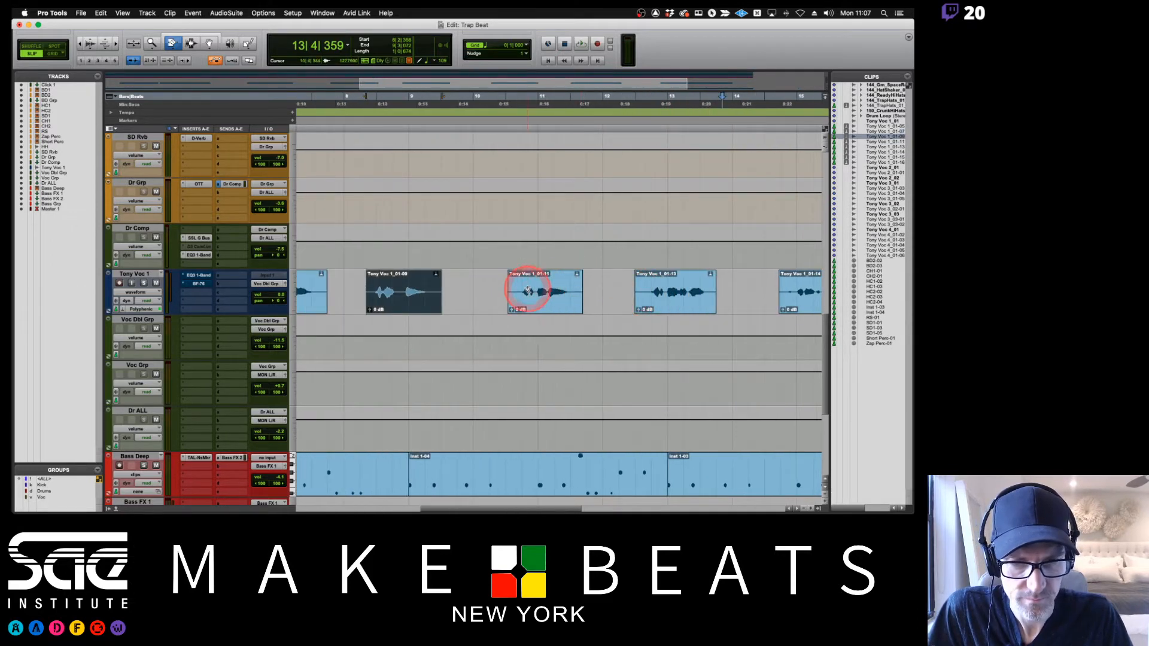
drag(512, 291, 510, 290)
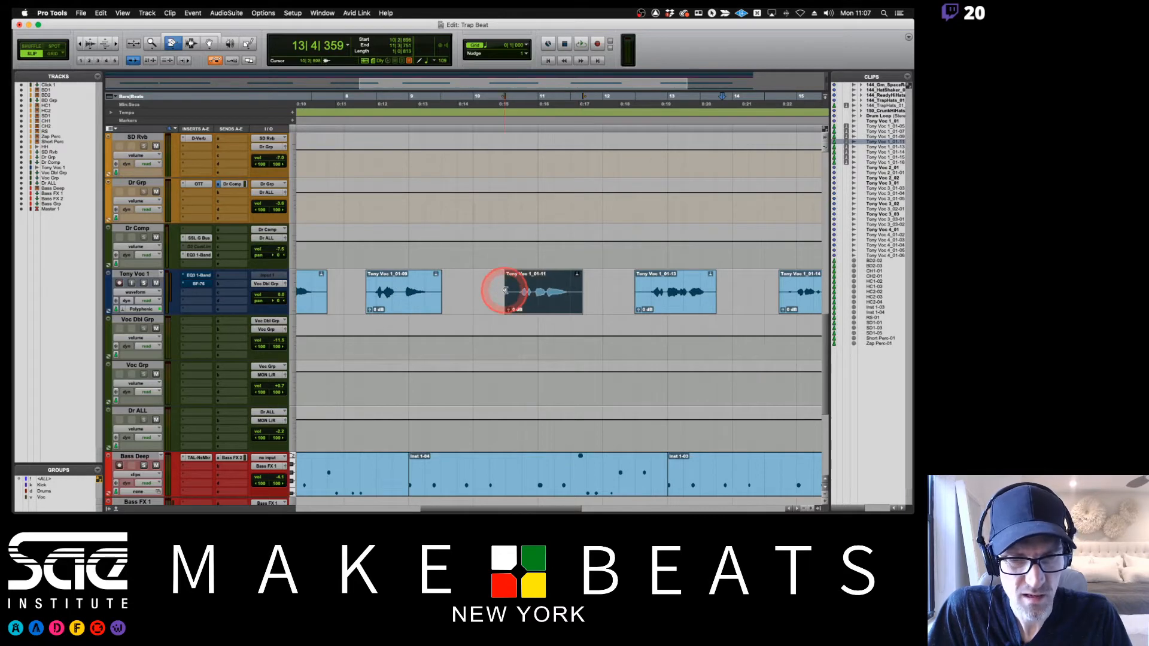
click(713, 292)
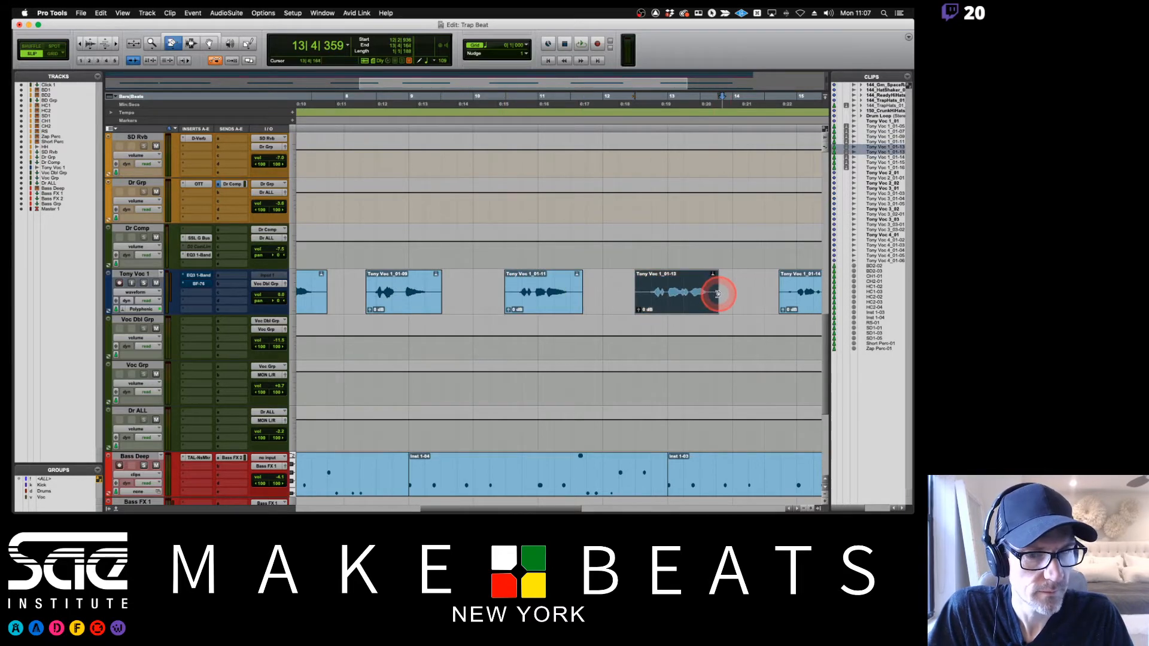
scroll(740, 293, right, 11)
scroll(733, 293, left, 1)
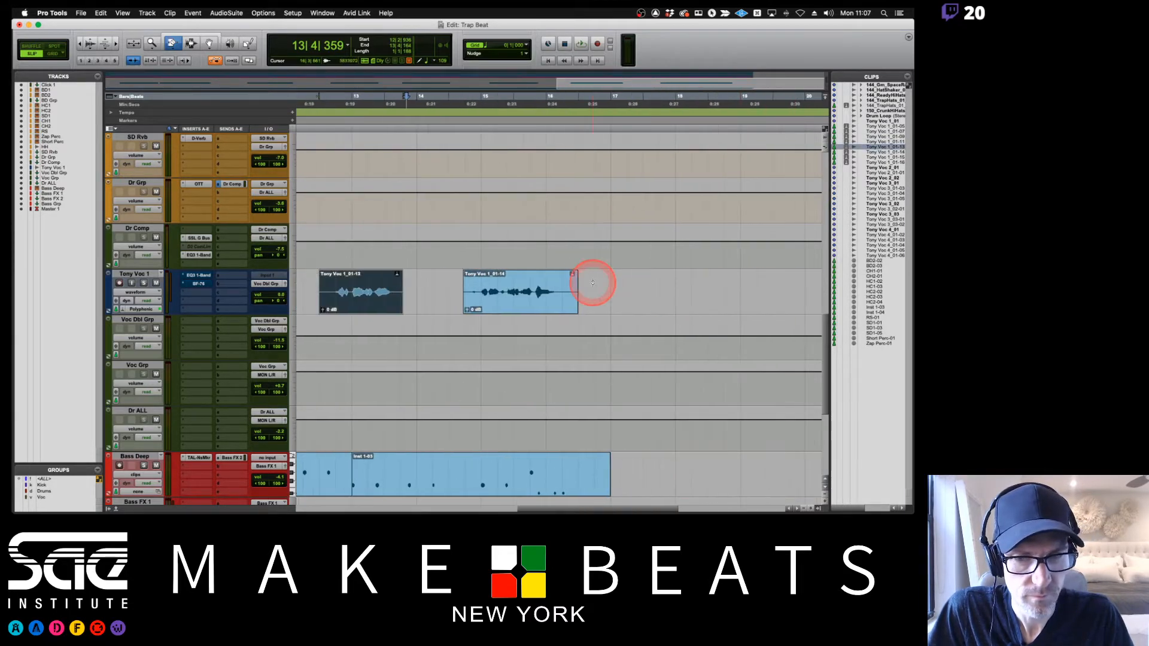
- Play from bar 1 and delete the stretch where the first two Voc 1 clips meet, about 2|1 to 2|3
scroll(592, 282, left, 15)
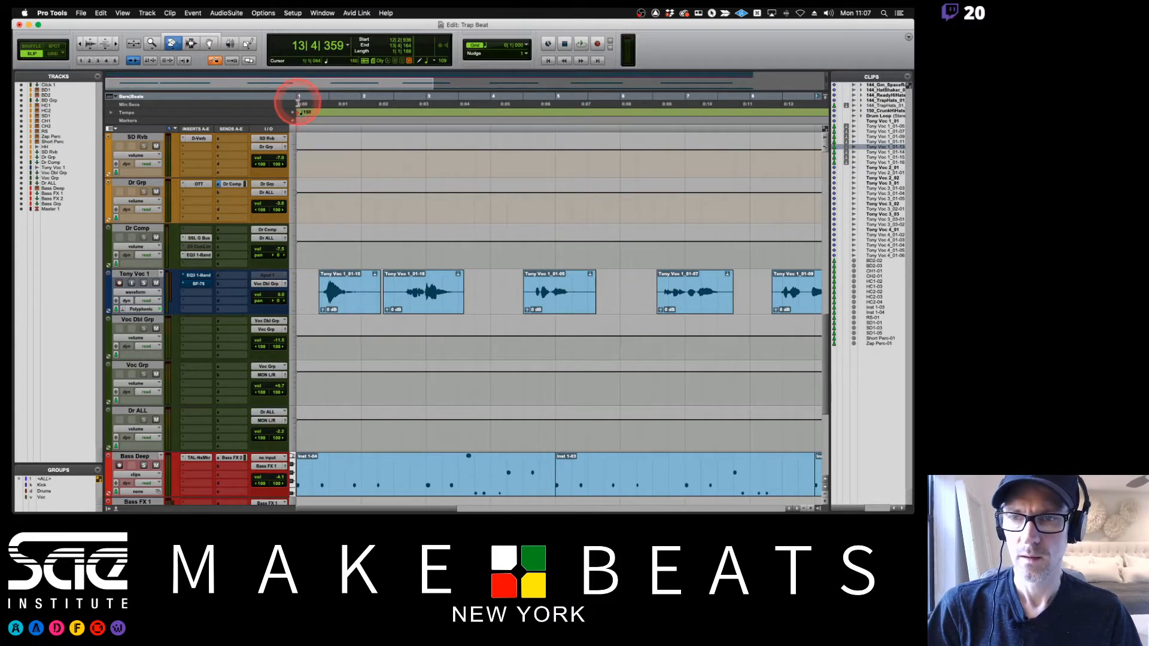
key(space)
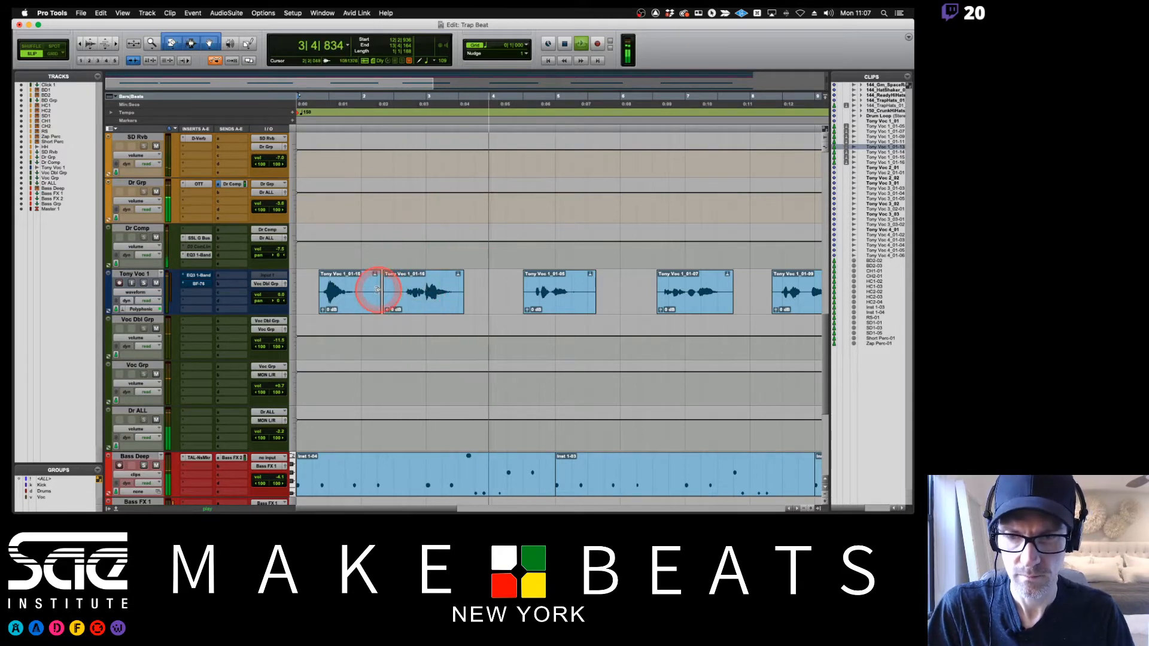
drag(366, 288, 397, 290)
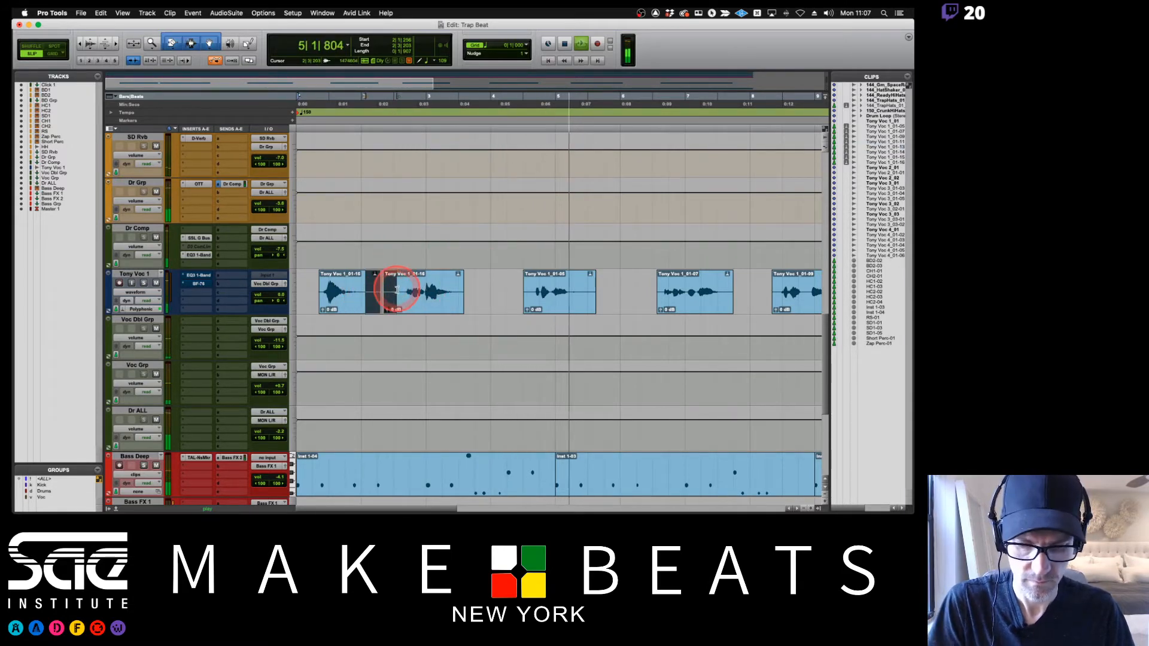
key(Delete)
- During playback, shift the Voc 1_01-07 clip slightly earlier and the Voc 1_01-09 clip slightly later
scroll(482, 304, right, 5)
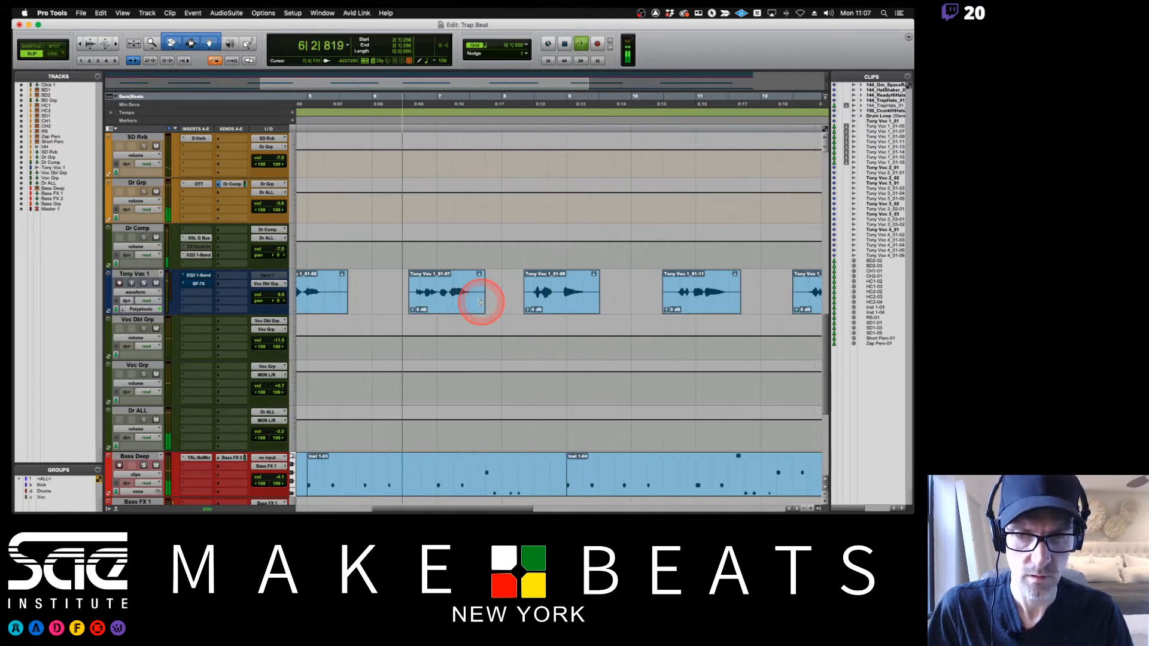
drag(448, 309, 444, 310)
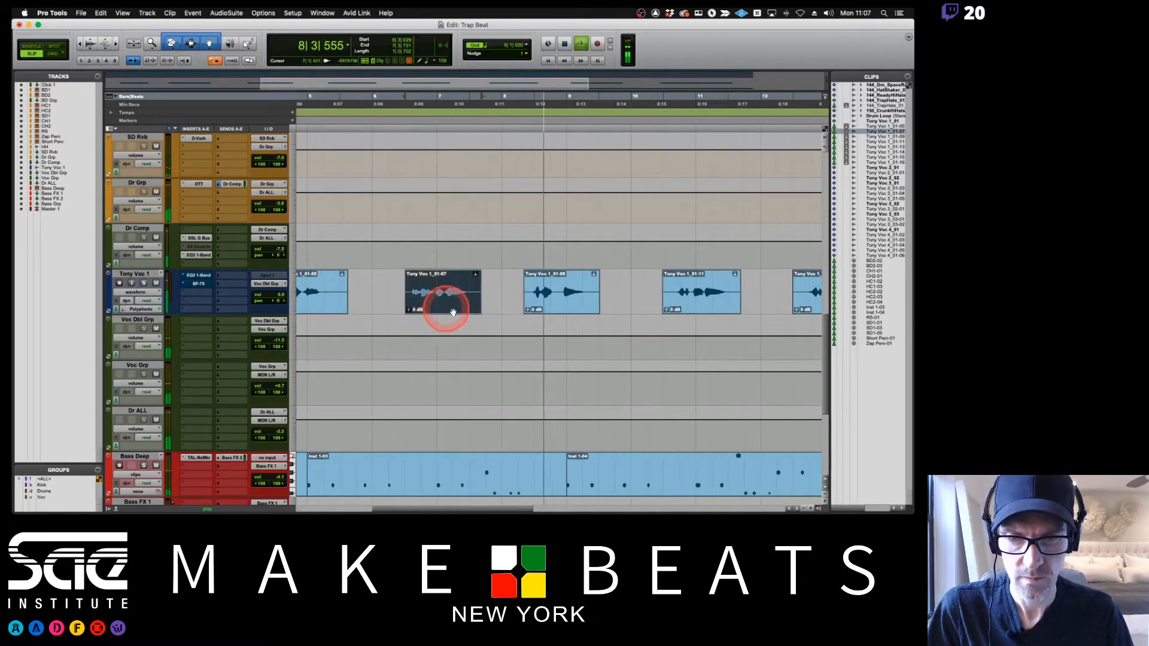
click(557, 312)
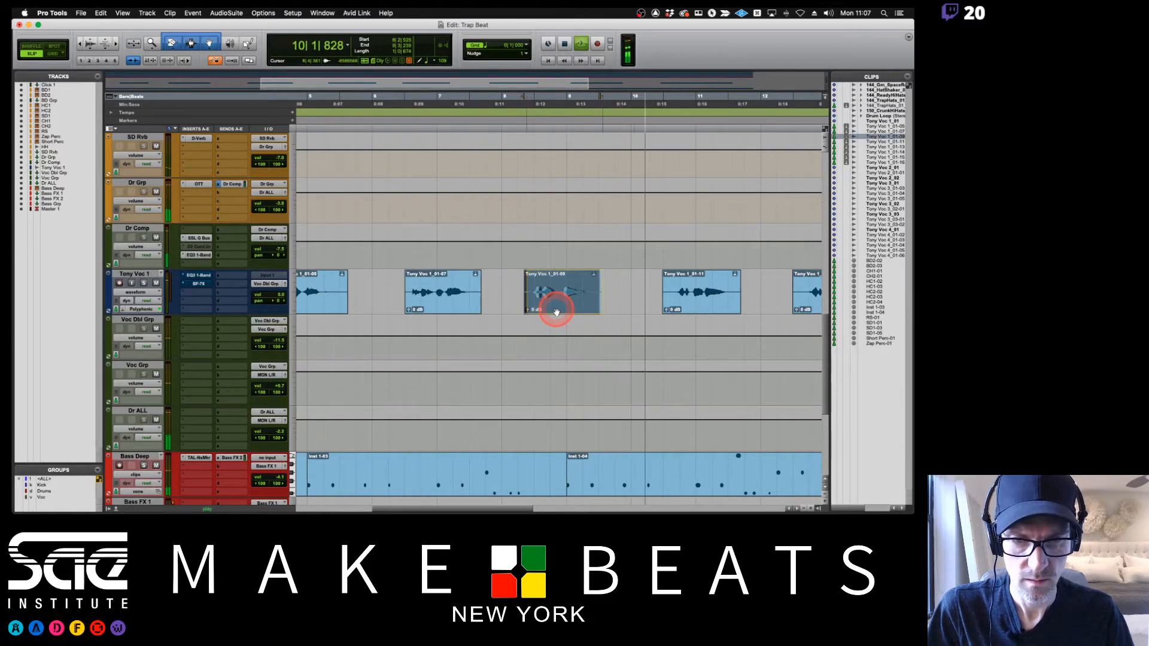
drag(557, 311, 559, 311)
- Extend the Voc 1_01-11 clip at both ends to span about 10|2|787 to 11|4|237, and play from 9|2|614
click(699, 304)
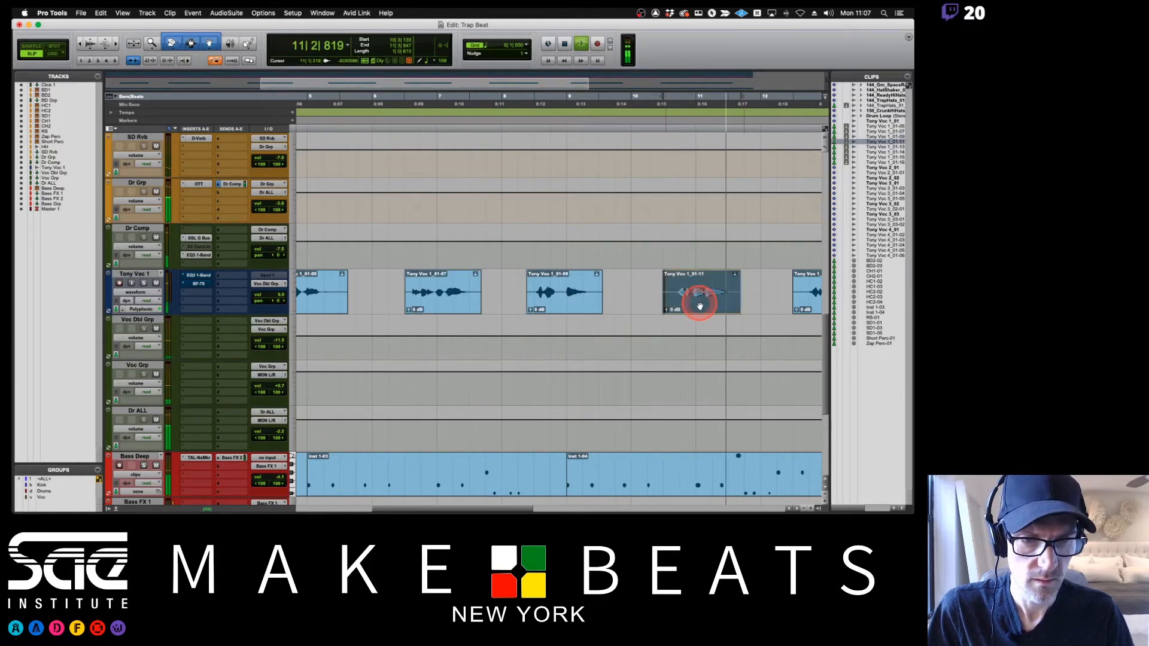
key(space)
mouse_move(700, 306)
mouse_down()
mouse_move(659, 292)
mouse_move(701, 308)
mouse_up()
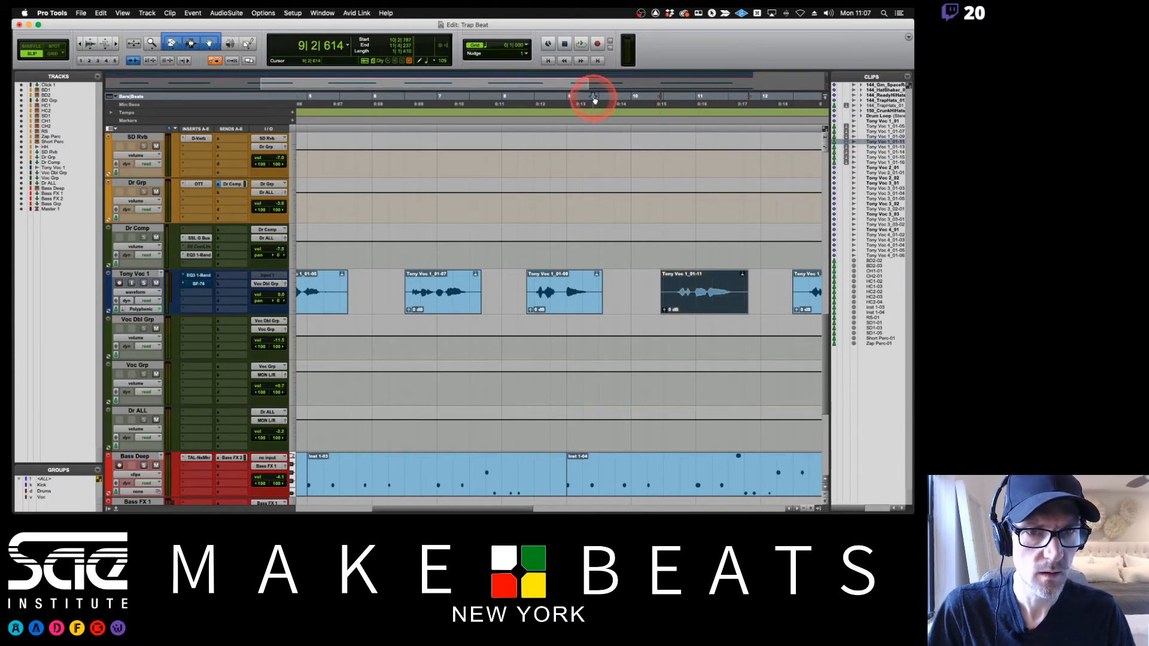
key(space)
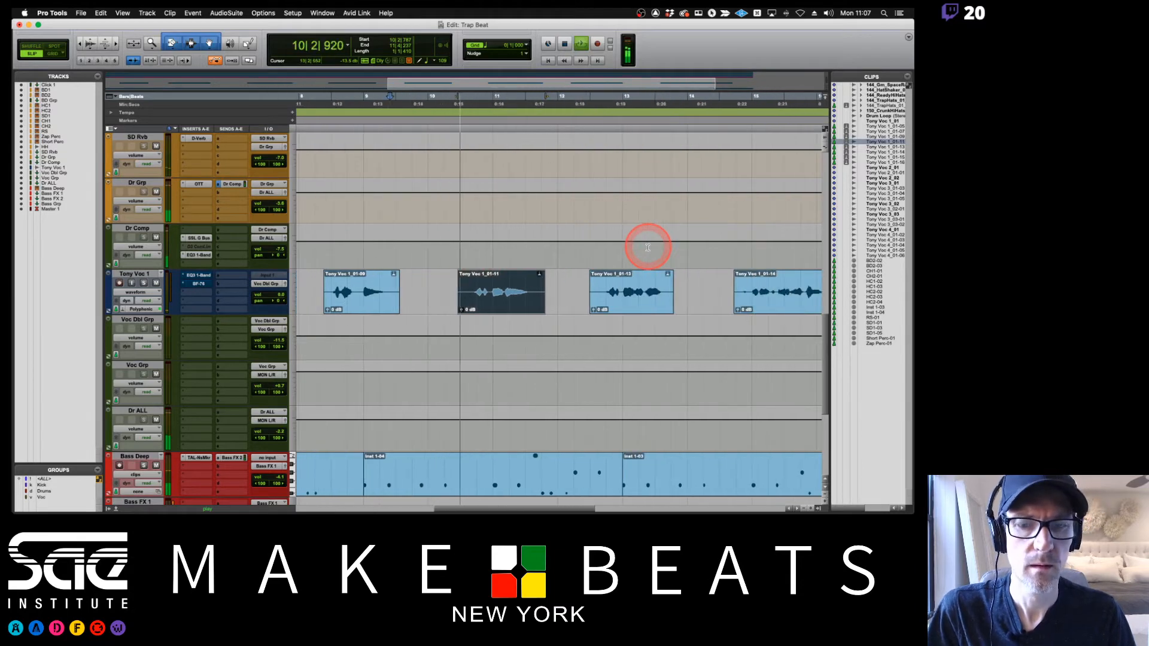
- Focus on the Voc 1_01-11 clip and switch the Voc 1 track to warp view
click(504, 292)
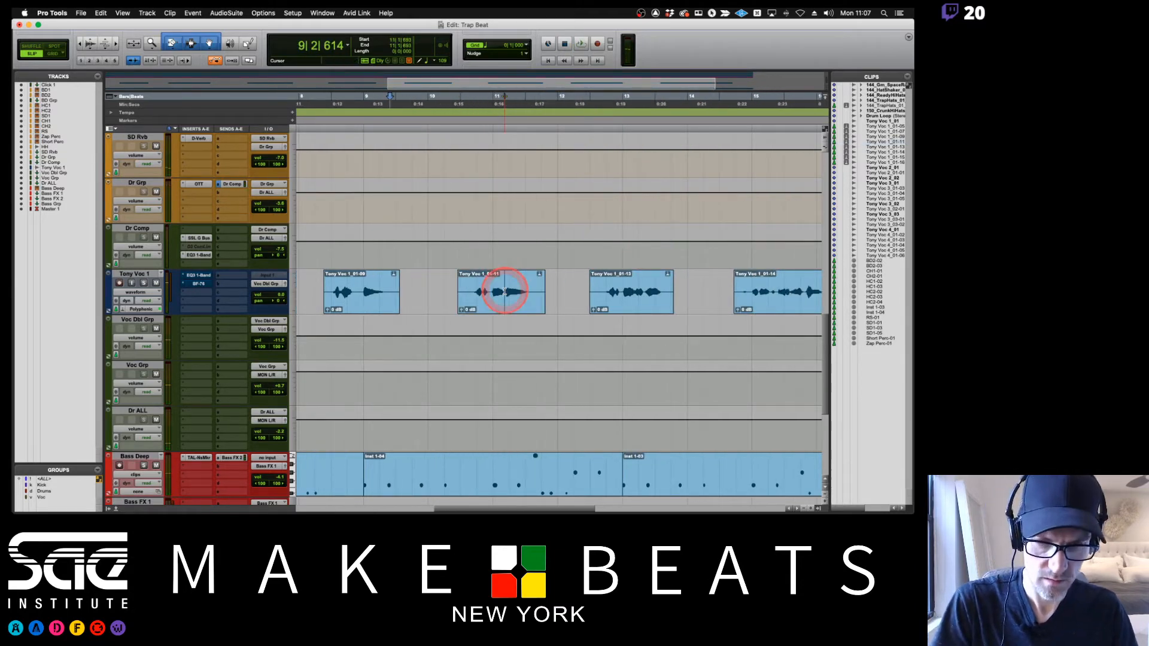
key(super+bracketright)
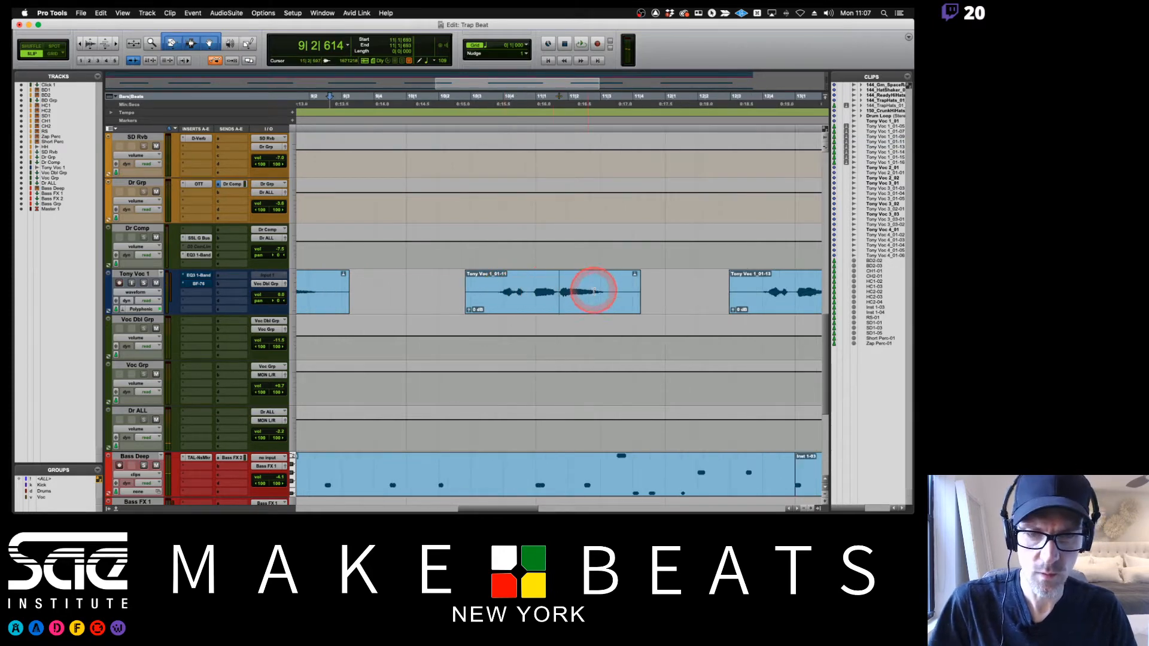
click(262, 319)
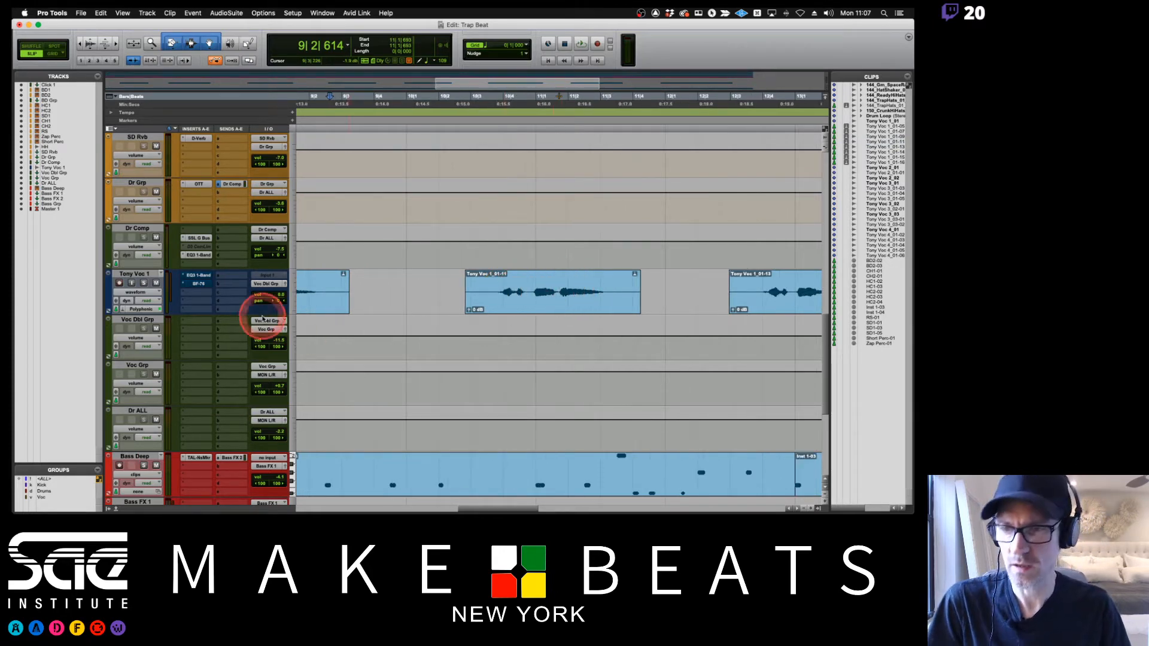
click(136, 292)
click(138, 289)
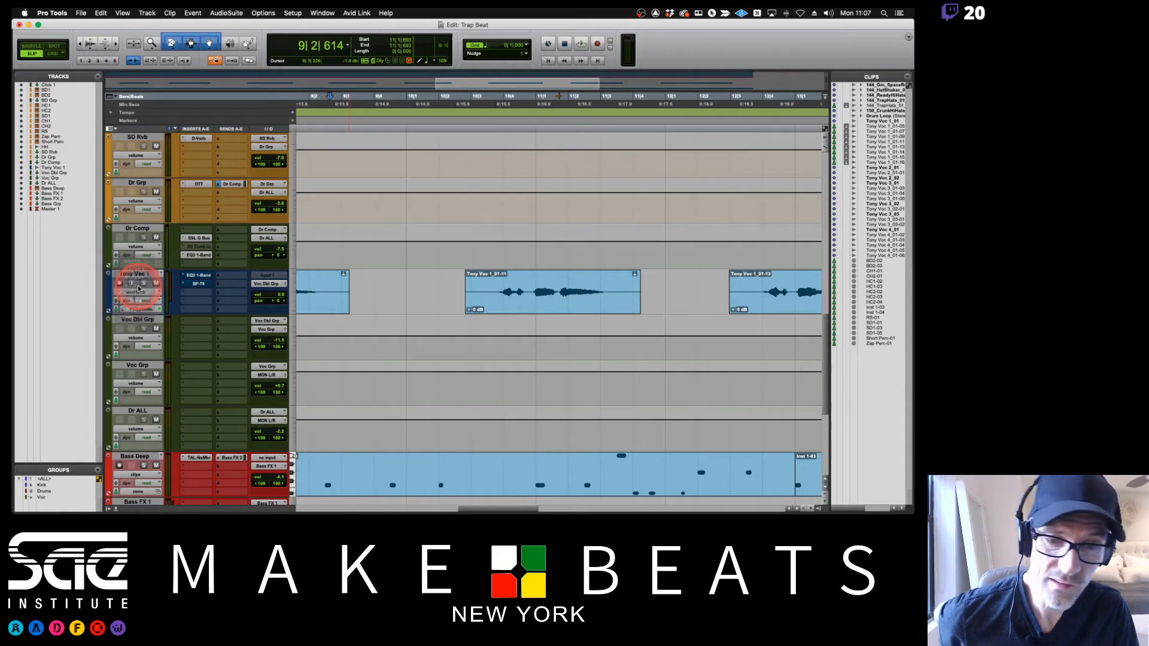
click(549, 264)
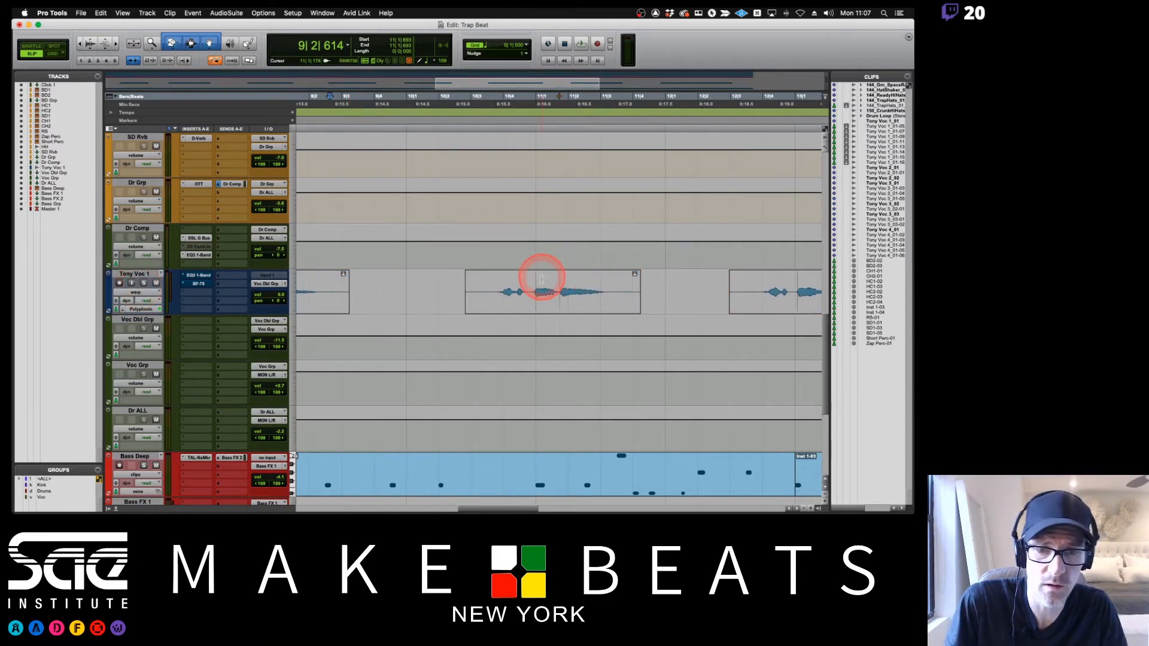
- Add two warp markers inside Voc 1_01-11, pull the second later to about 11|2, and check the timing by playback
click(551, 305)
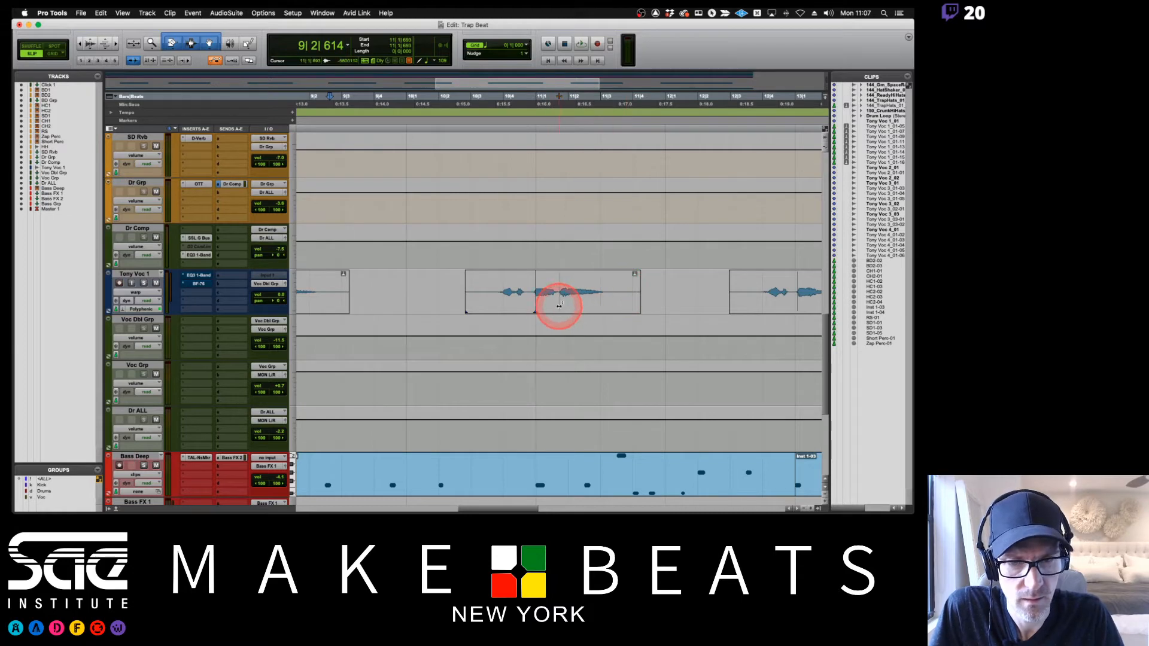
double_click(559, 303)
drag(558, 303, 569, 312)
key(space)
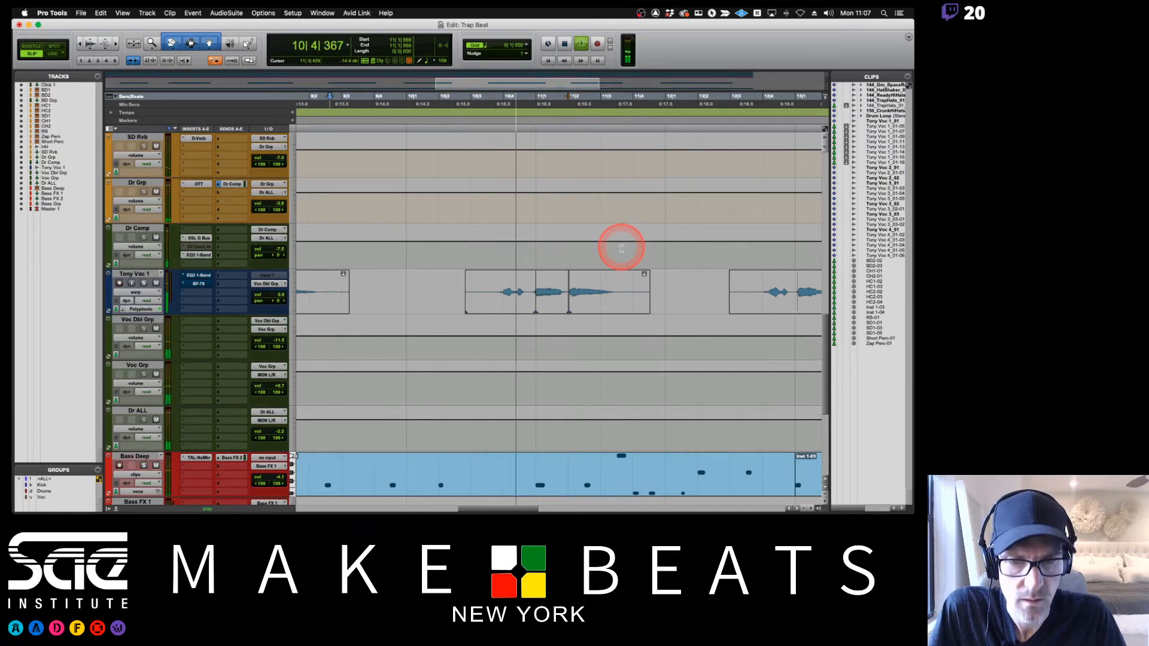
key(space)
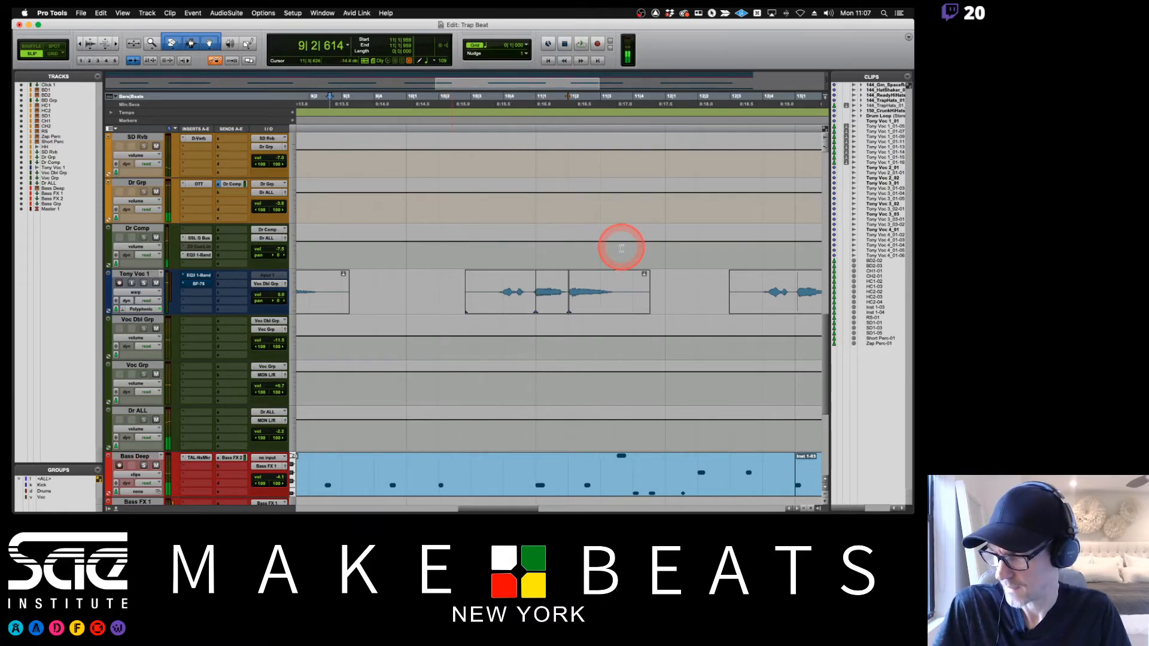
- Switch the Voc 1 track back to waveform view with the other phrases in sight
key(super+bracketleft)
key(super+bracketleft)
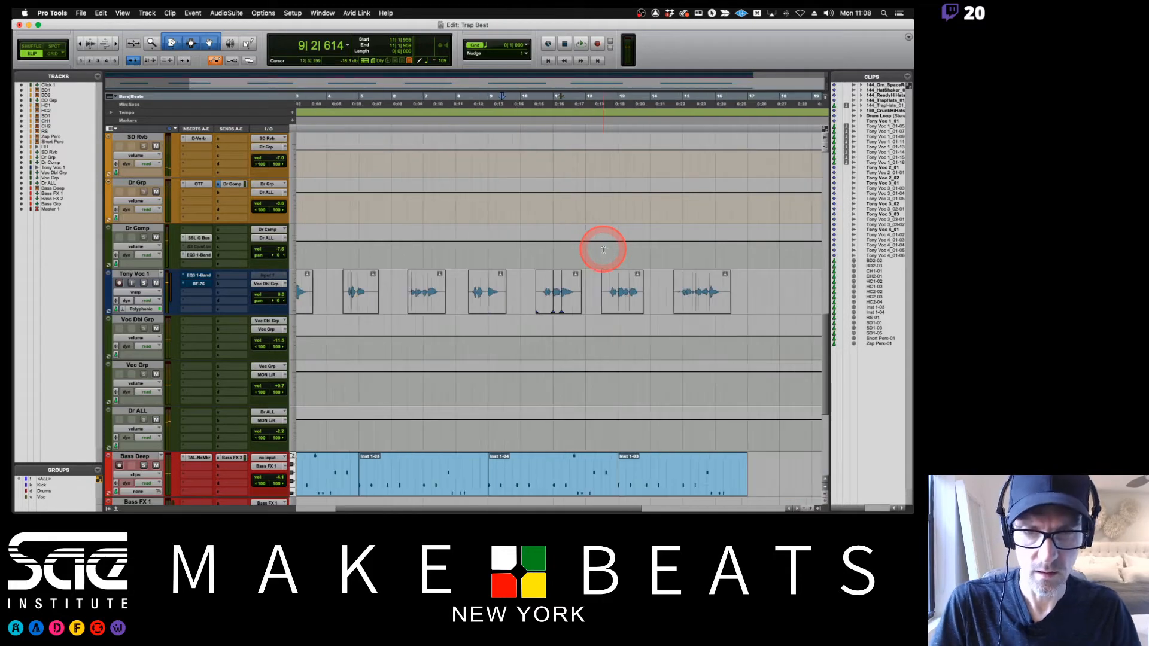
click(144, 295)
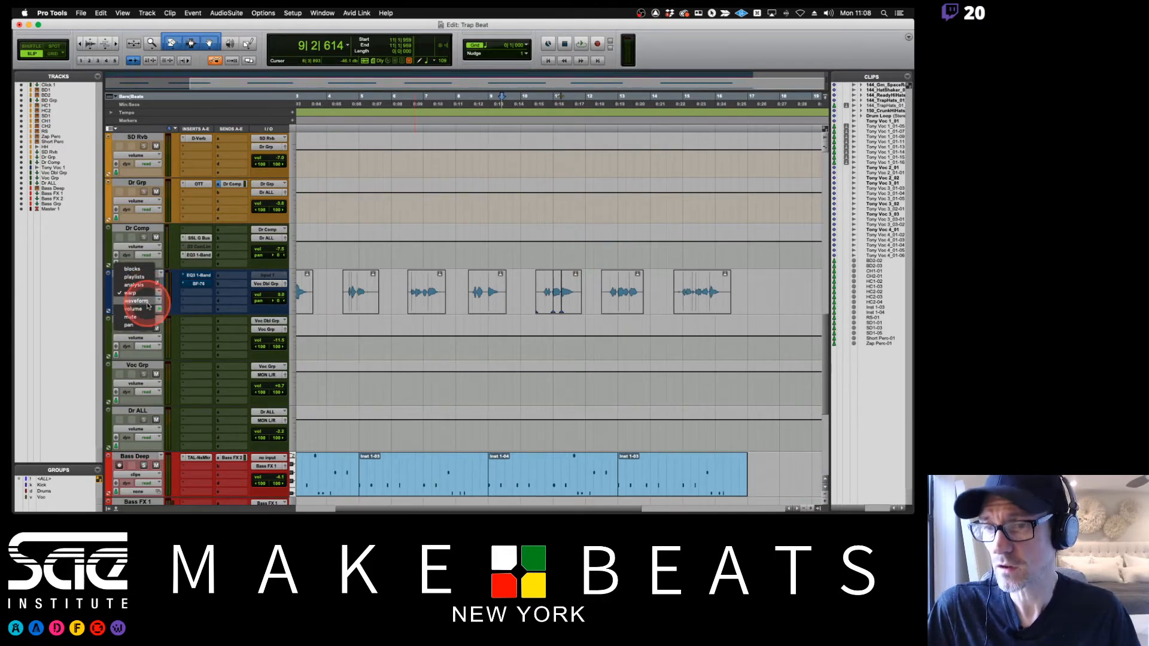
click(145, 301)
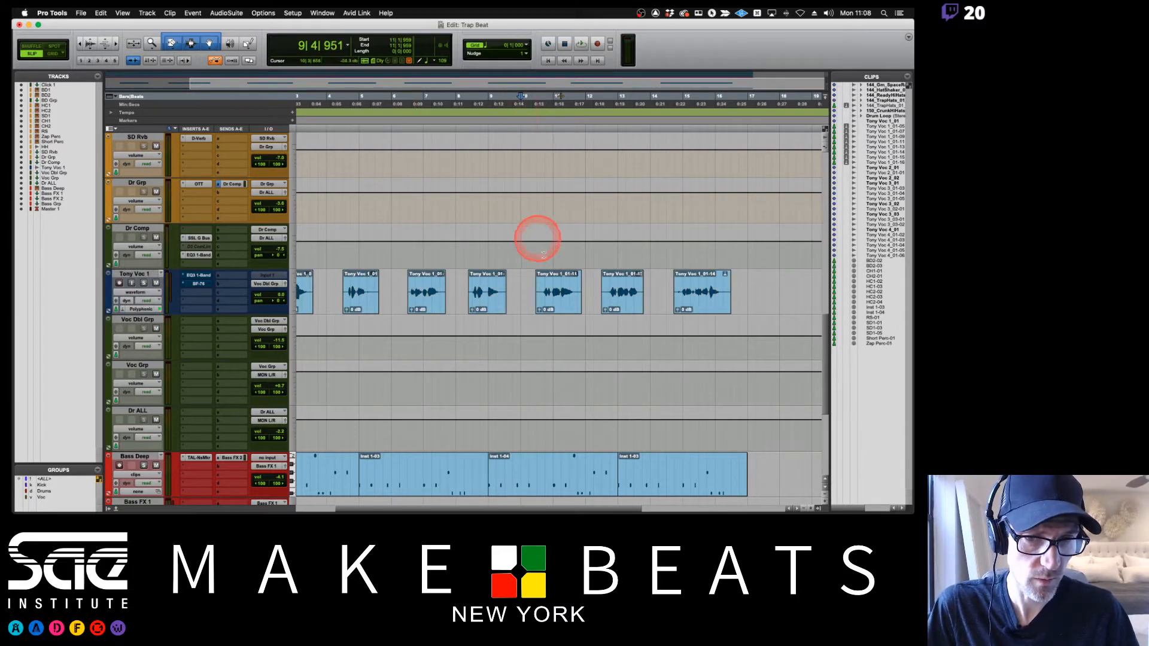
- Play from about 9|4|951 and extend both ends of the Voc 1_01-13 clip to span about 12|2|491 to 13|4|638
key(space)
key(super+bracketright)
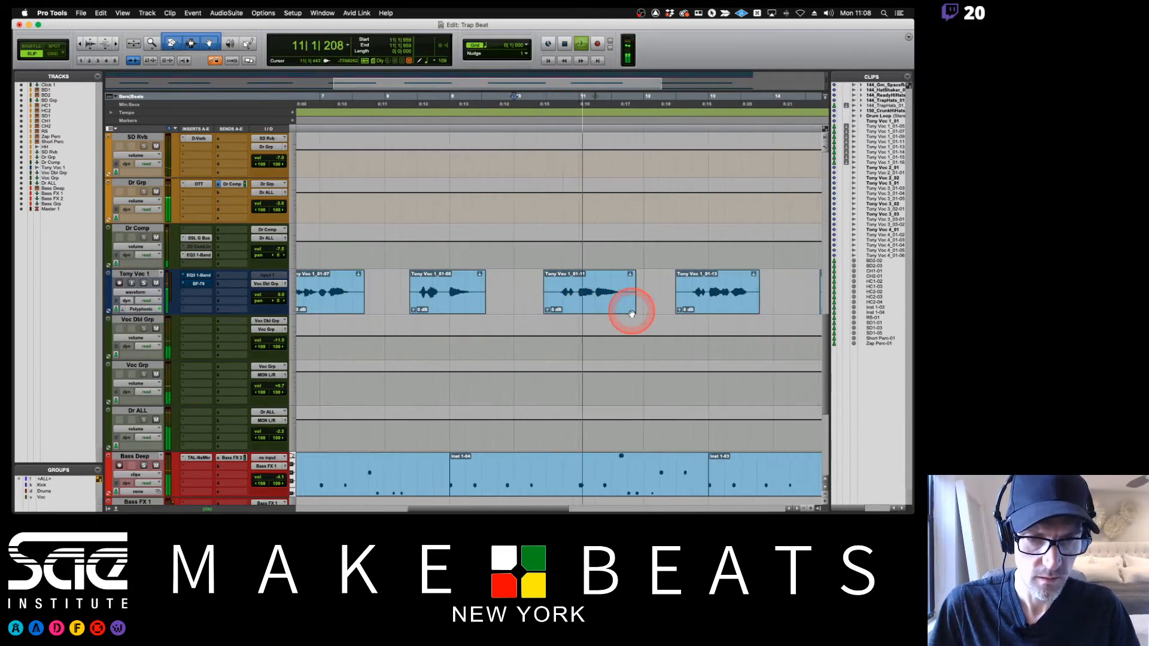
scroll(632, 313, right, 5)
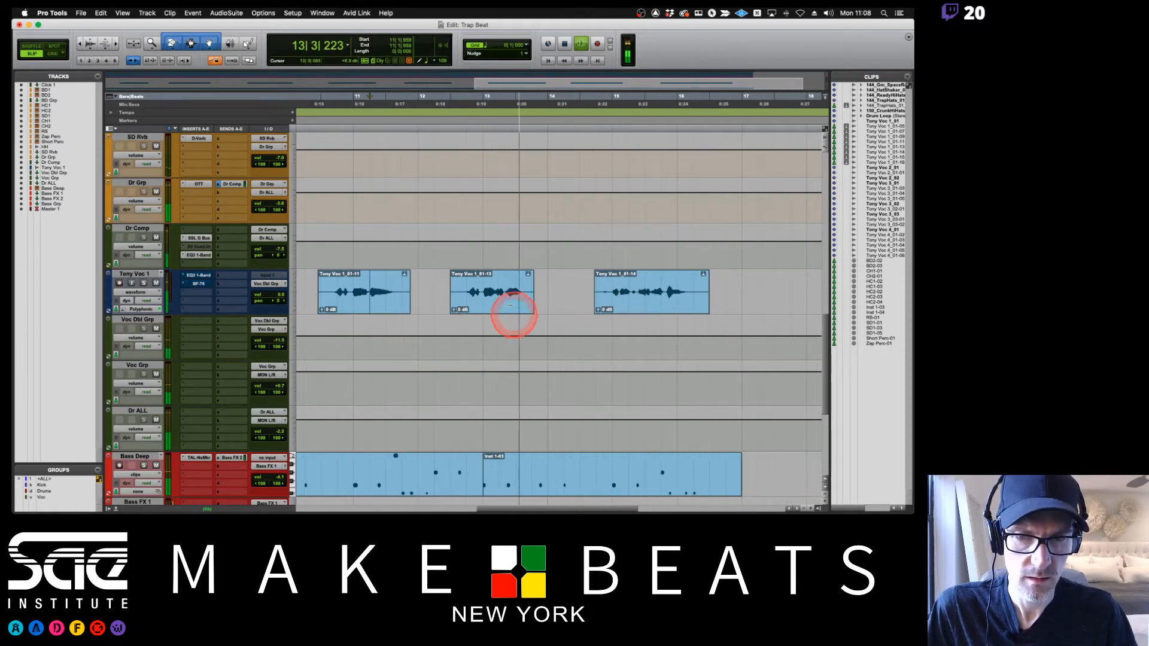
key(space)
drag(534, 291, 501, 300)
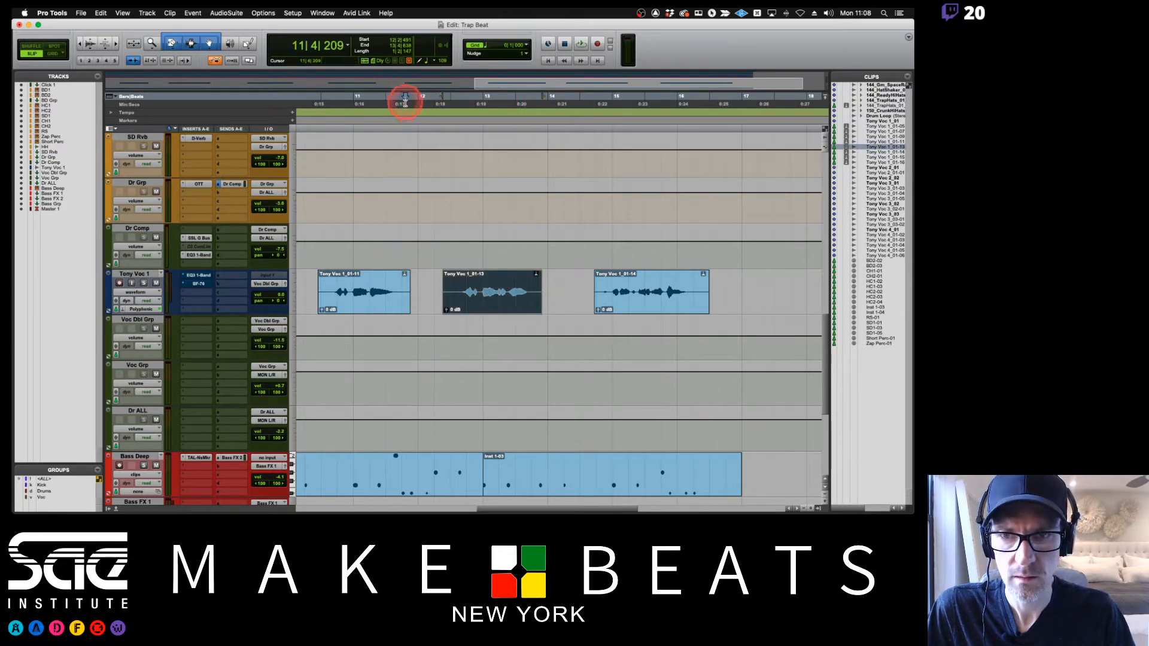
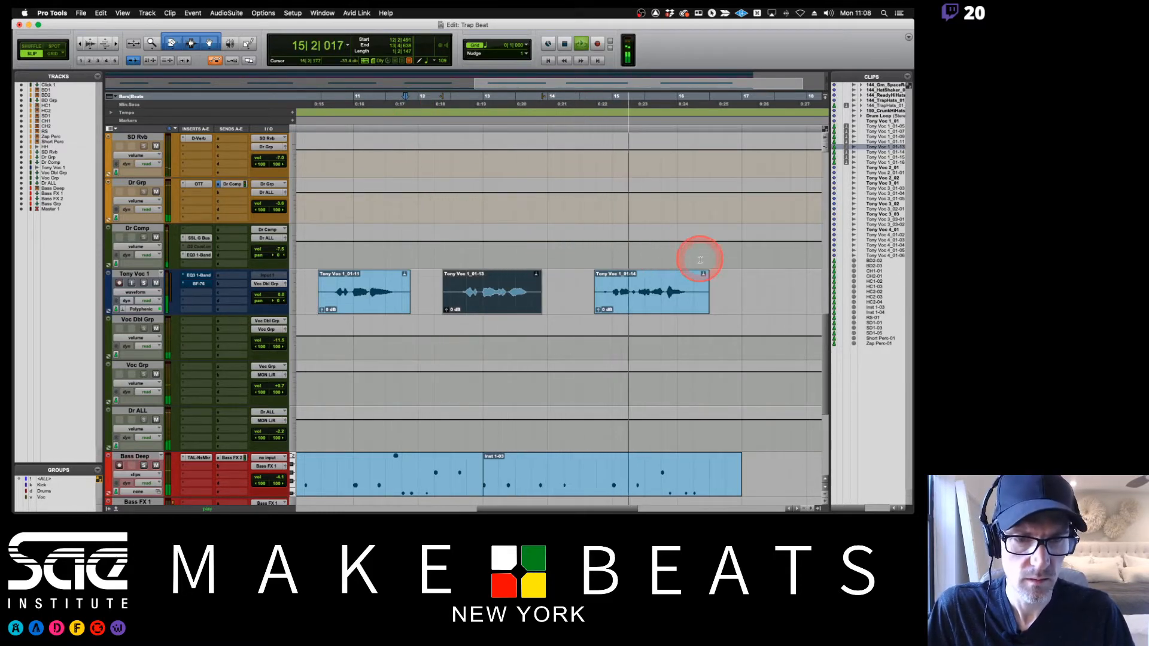
- Extend both ends of the Voc 1_01-14 clip to span about 14|3|600 to 16|4, and check the phrase by playback
key(space)
drag(706, 289, 674, 305)
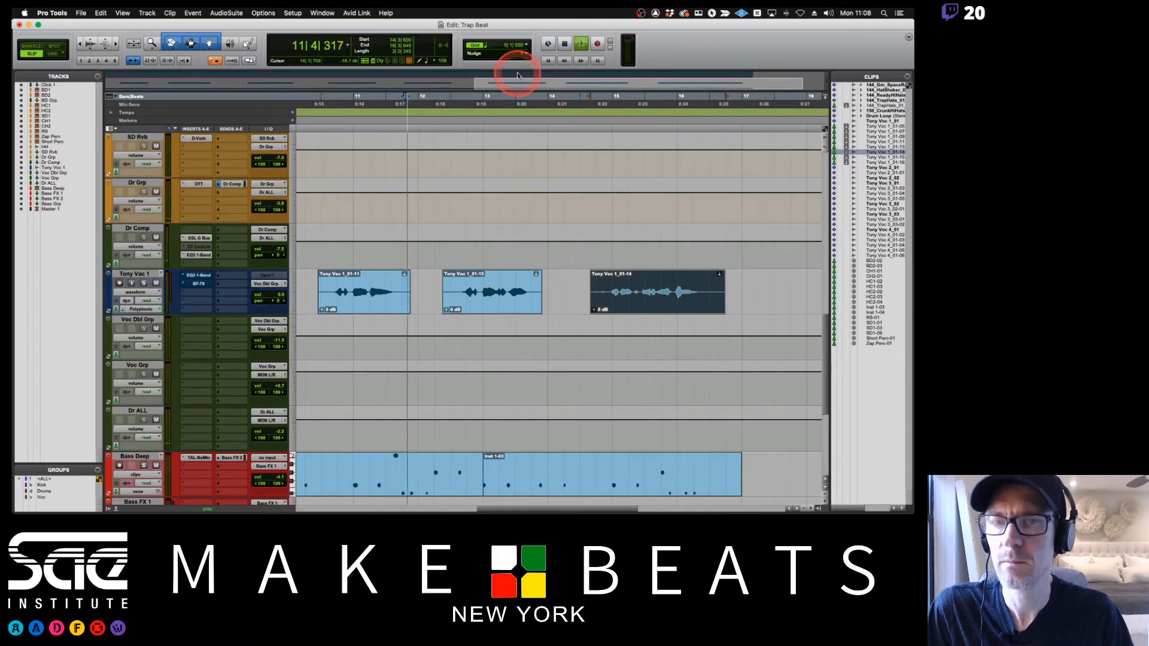
key(space)
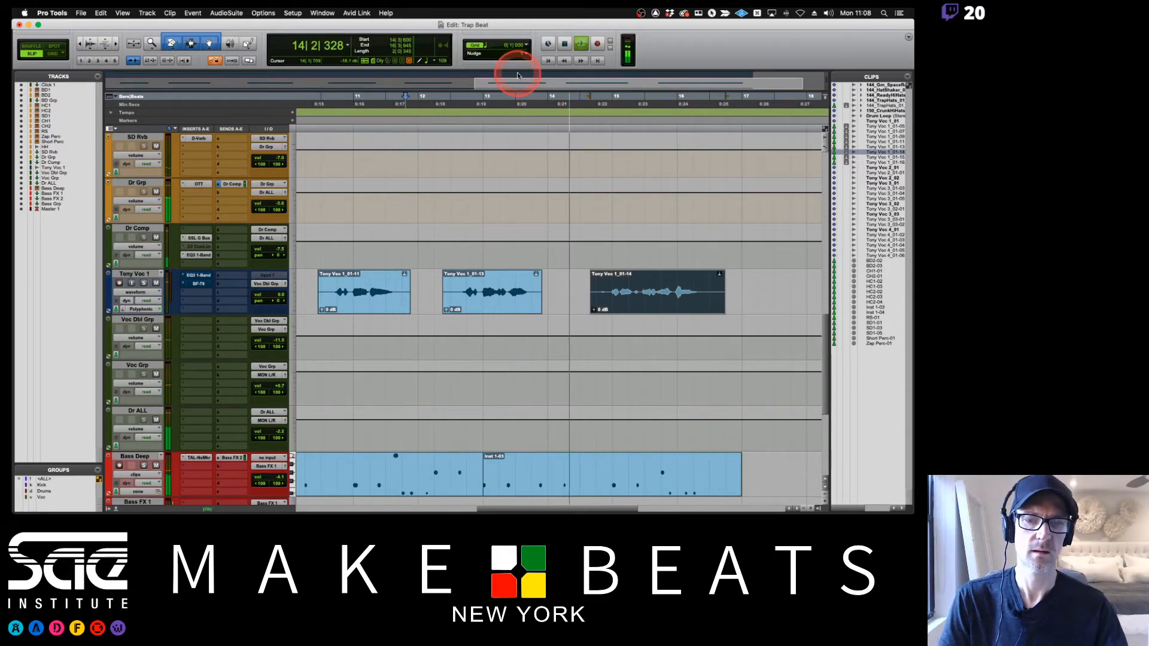
key(space)
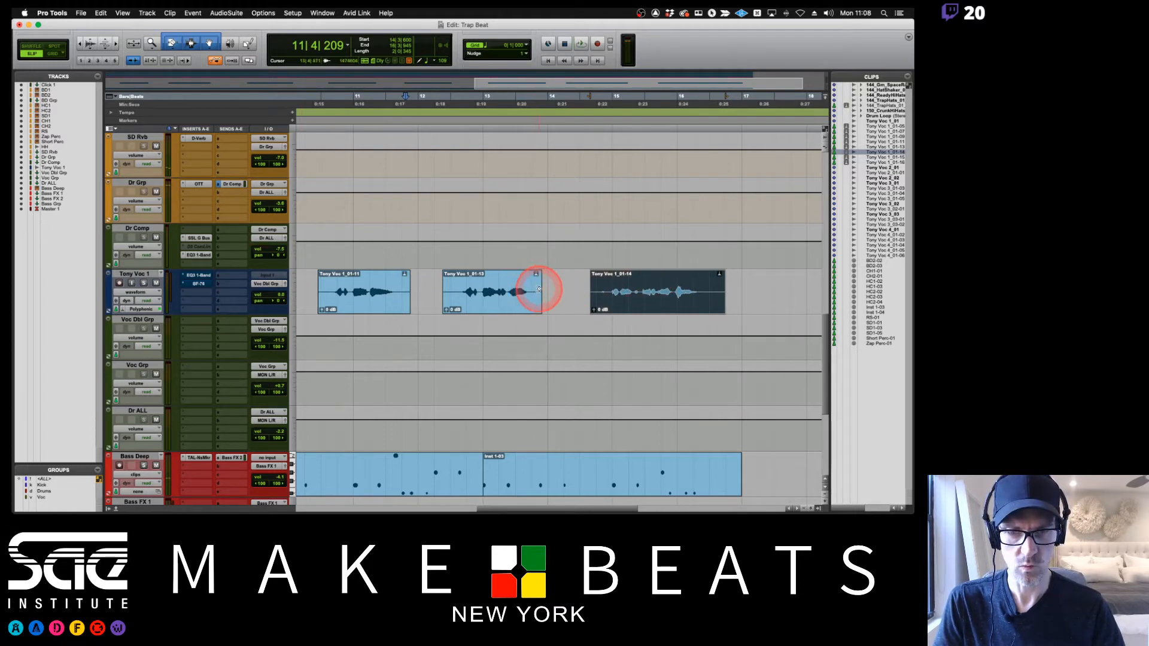
- Extend both ends of the Voc 1_01-13 clip to span about 12|2|128 to 14|1|179, and listen to the result
drag(539, 290, 502, 309)
click(510, 308)
key(space)
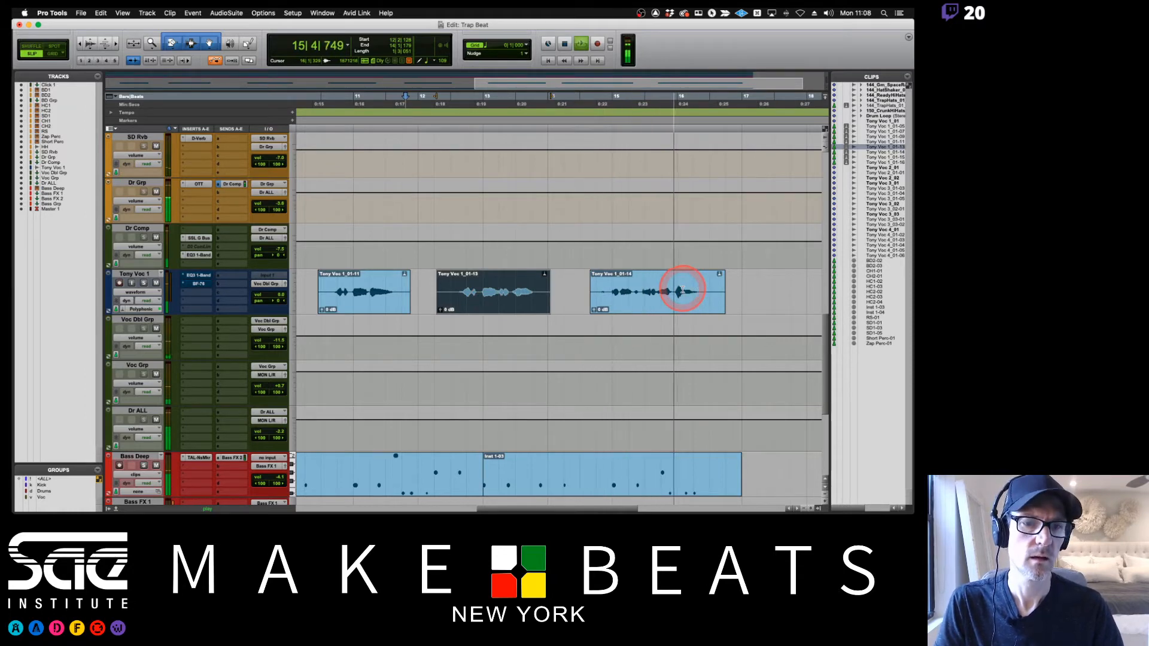
key(space)
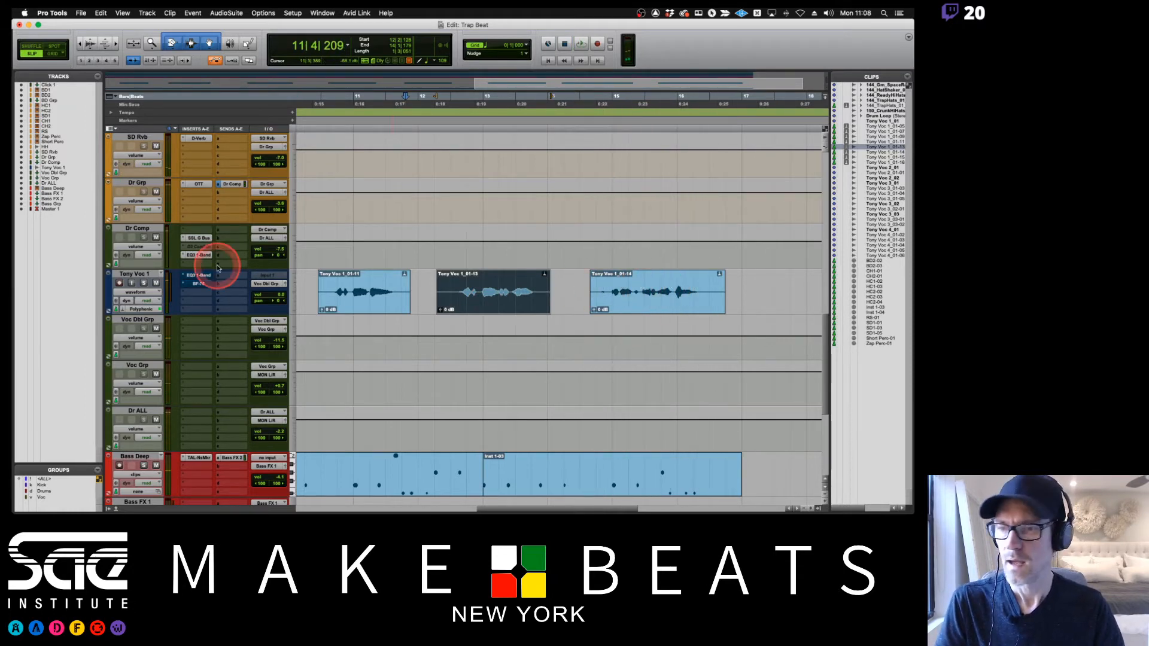
- Switch the Voc 1 track to warp view and set its track height to large
click(143, 293)
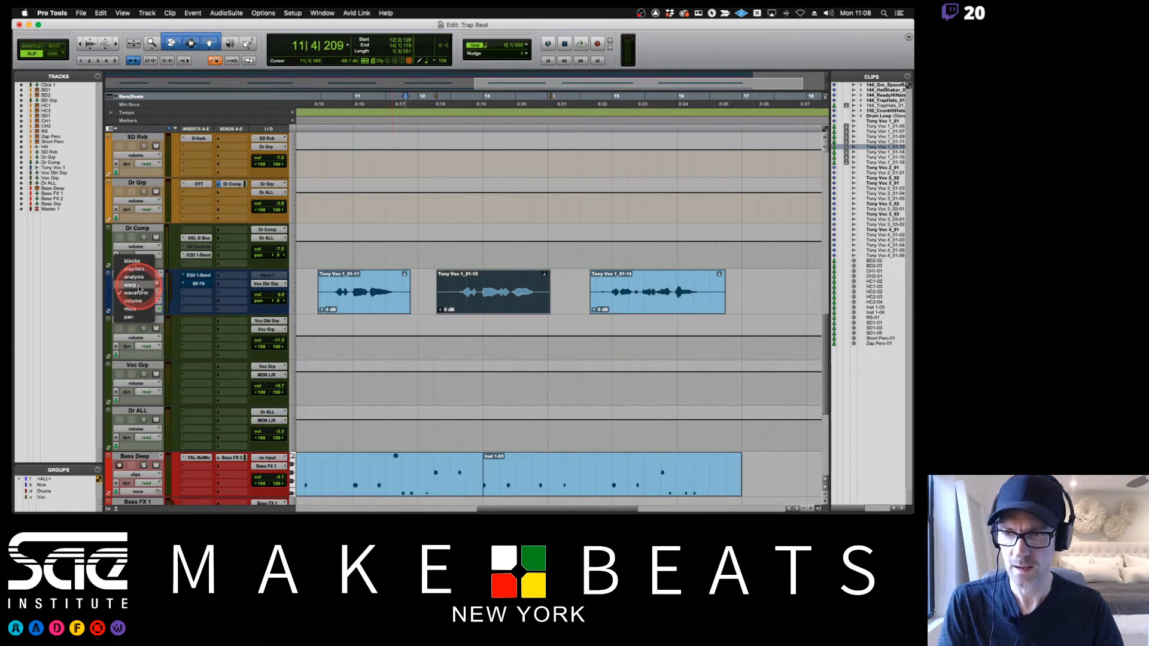
click(135, 285)
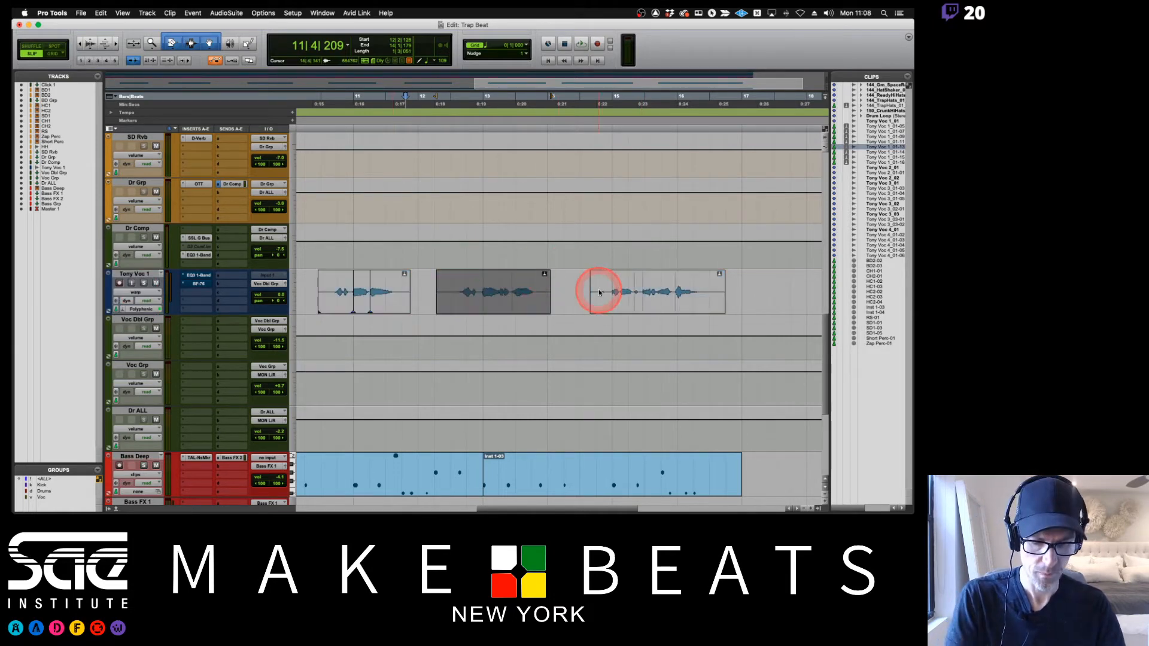
click(293, 294)
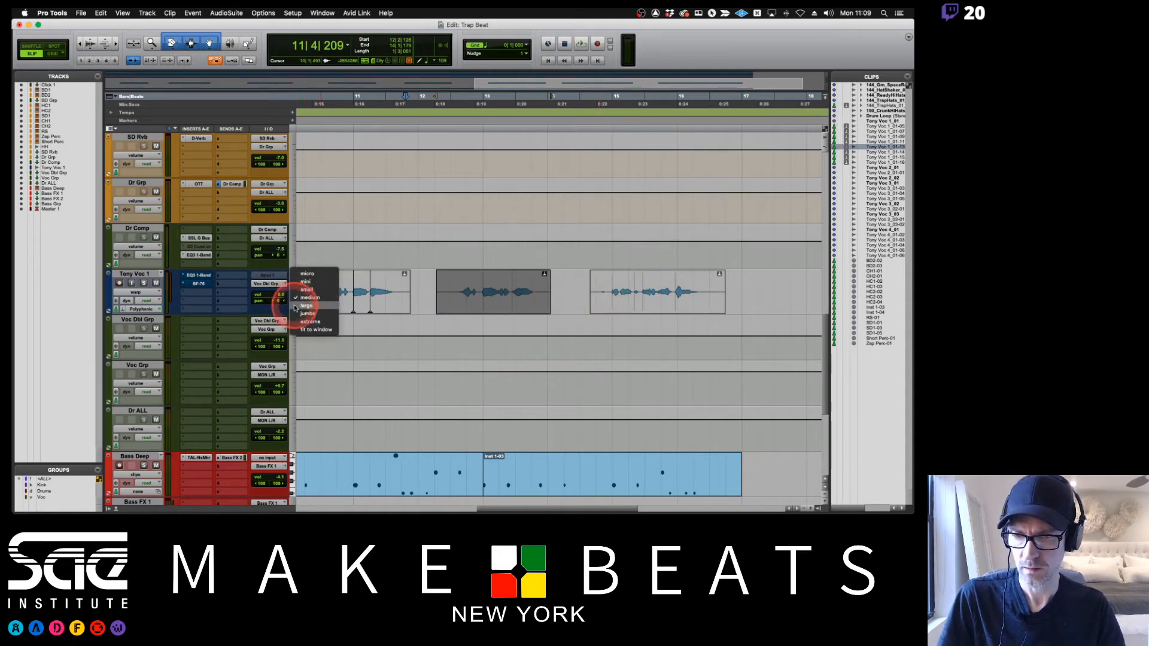
click(294, 305)
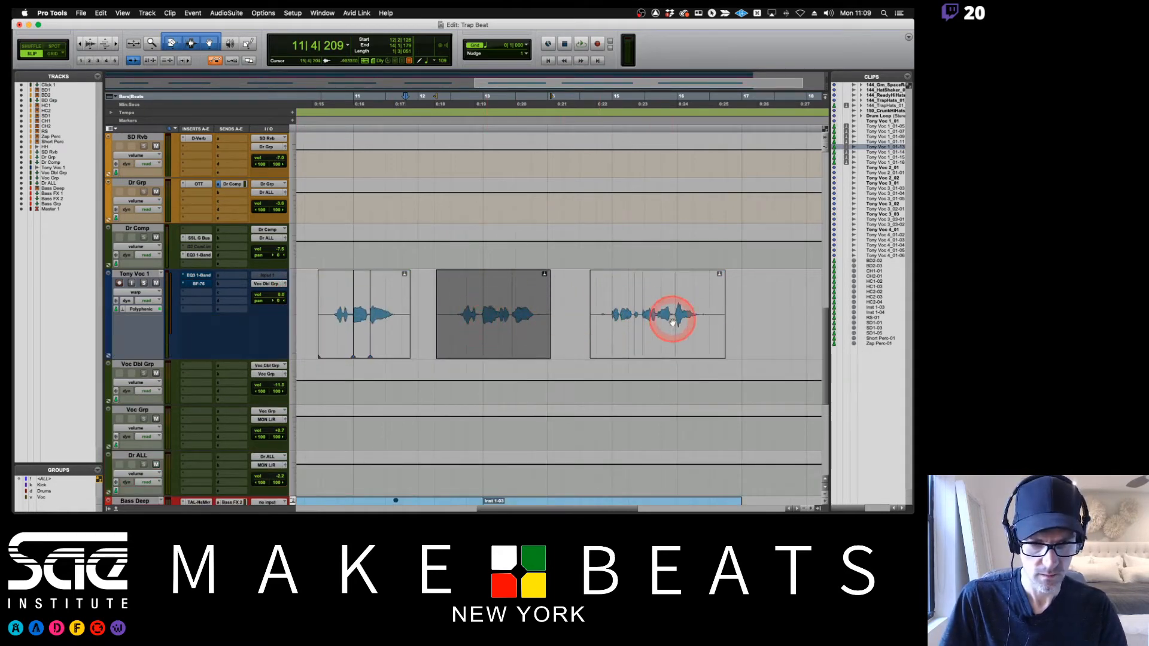
- Add warp markers in Voc 1_01-14 at about 15|1 and just before 15|3, and play the phrase from 13|4|624
click(642, 336)
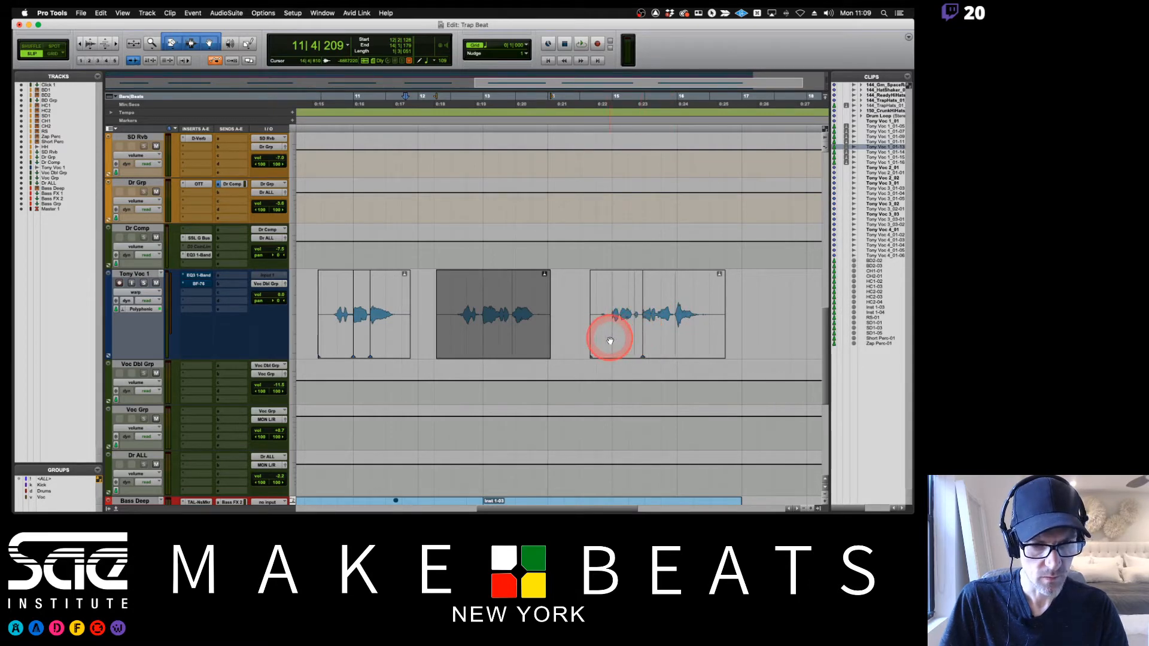
key(super+bracketright)
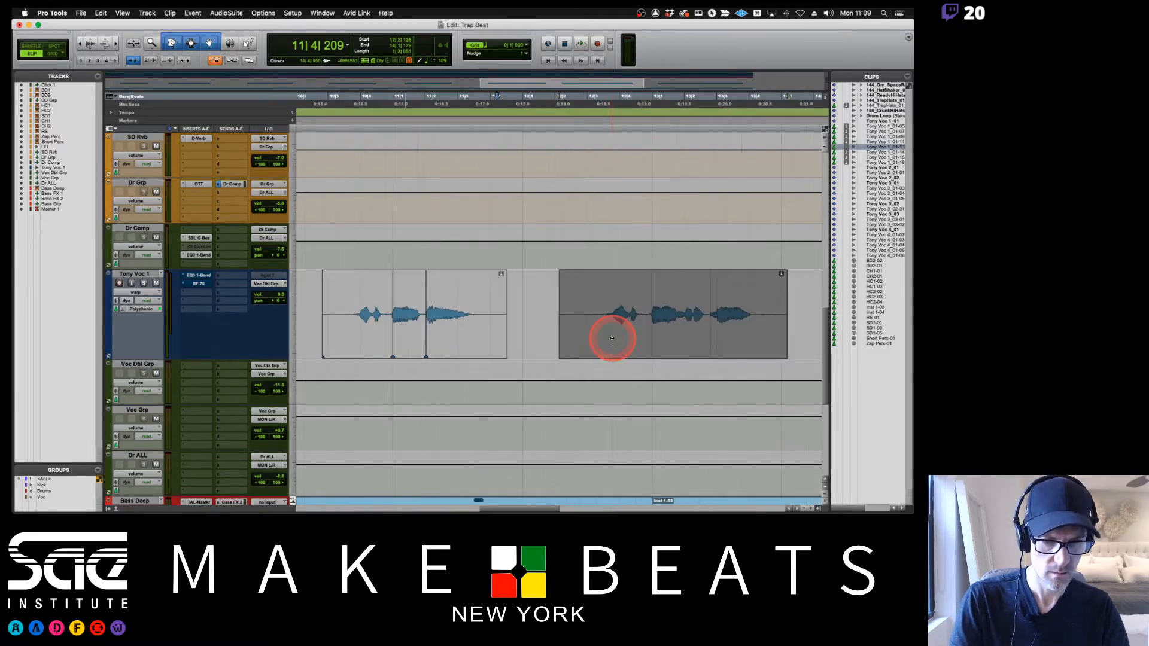
scroll(621, 341, right, 3)
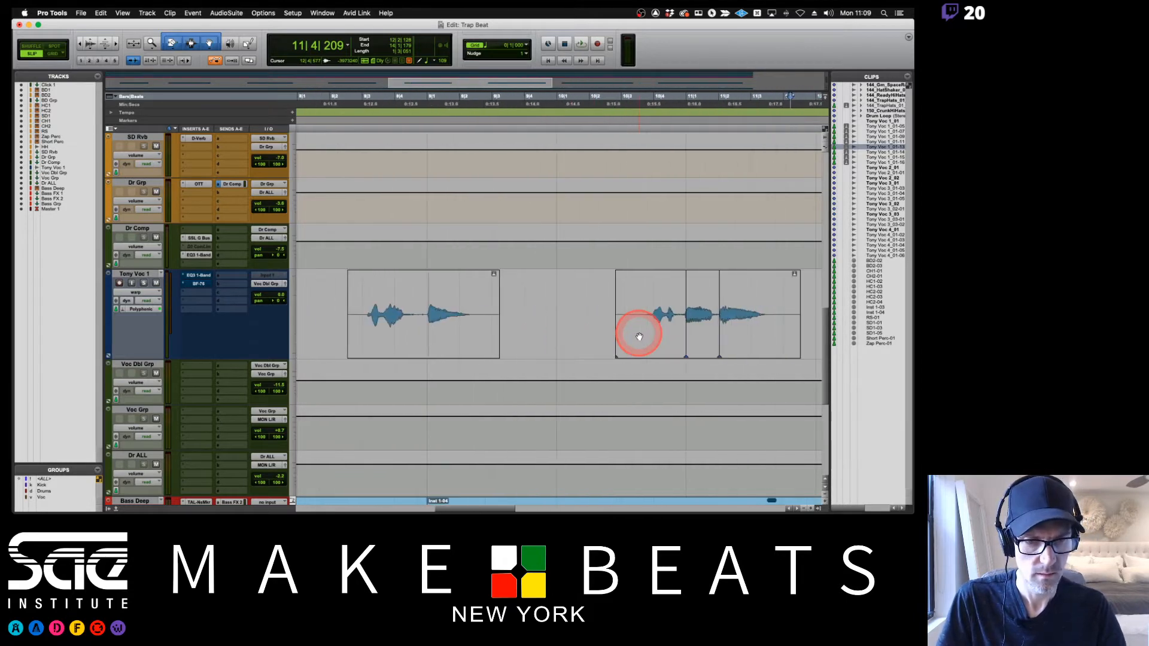
scroll(639, 337, right, 5)
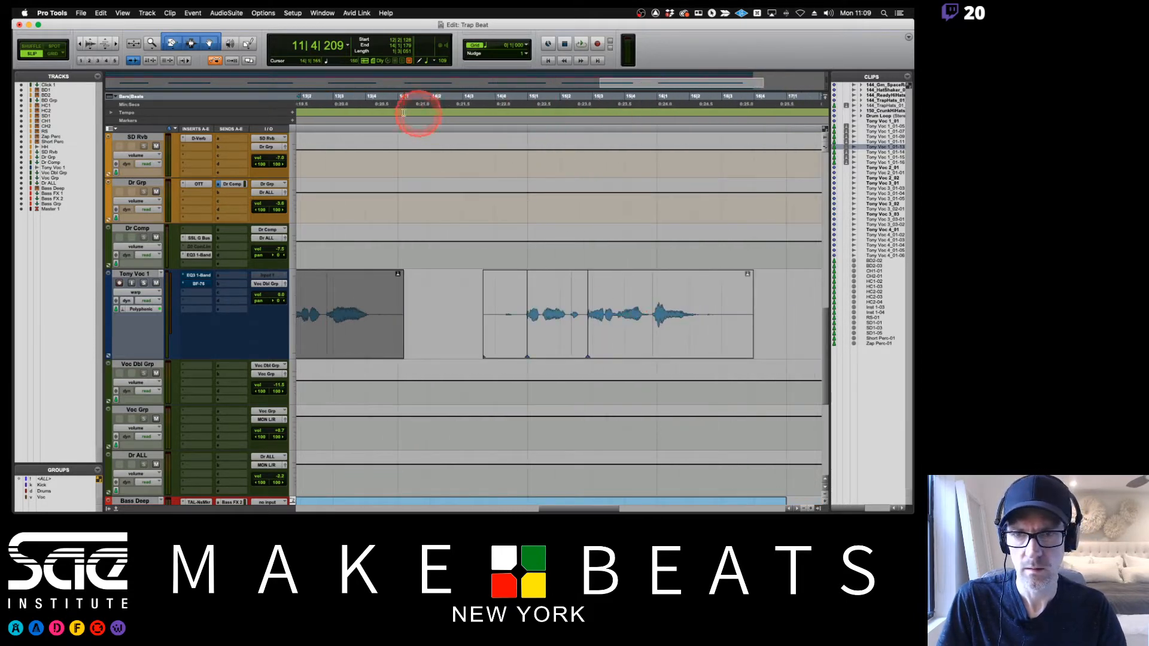
key(space)
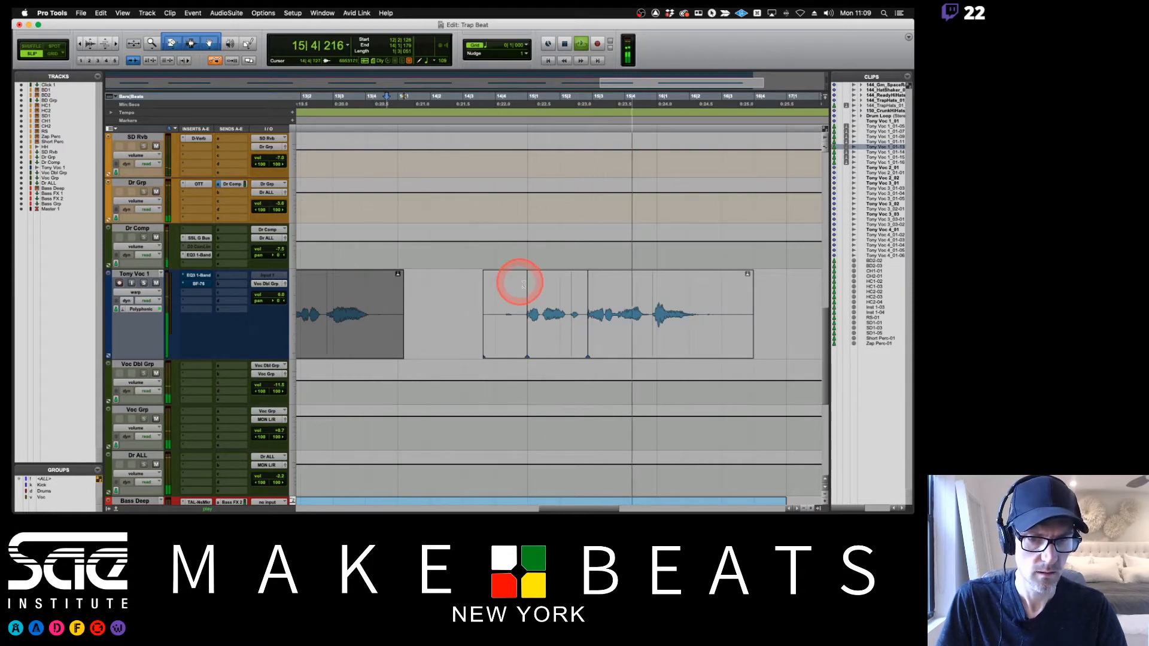
key(space)
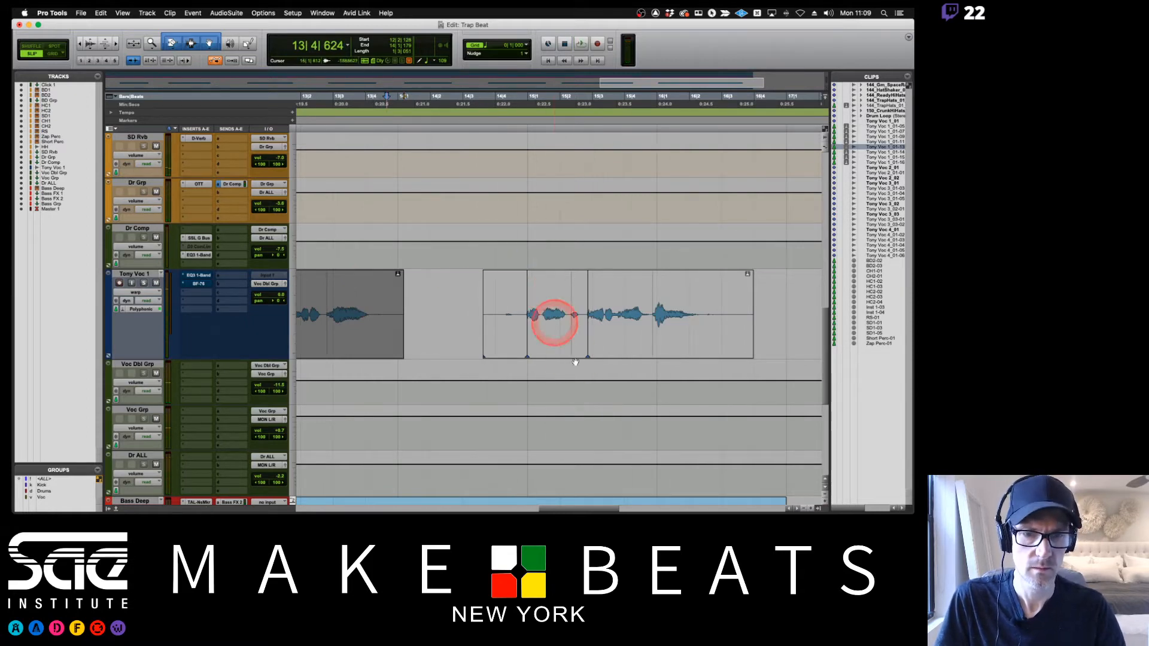
- Add a warp marker at the last word of Voc 1_01-14, pull it to 16|1, and shift the preceding marker to 15|3
click(653, 346)
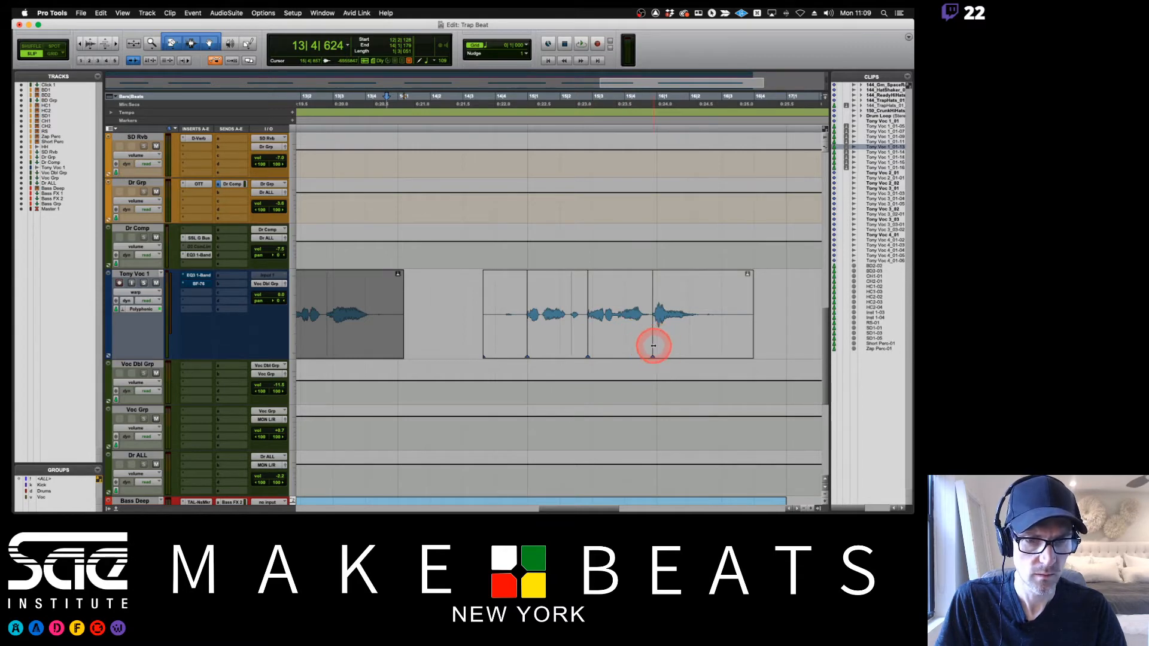
drag(653, 346, 657, 346)
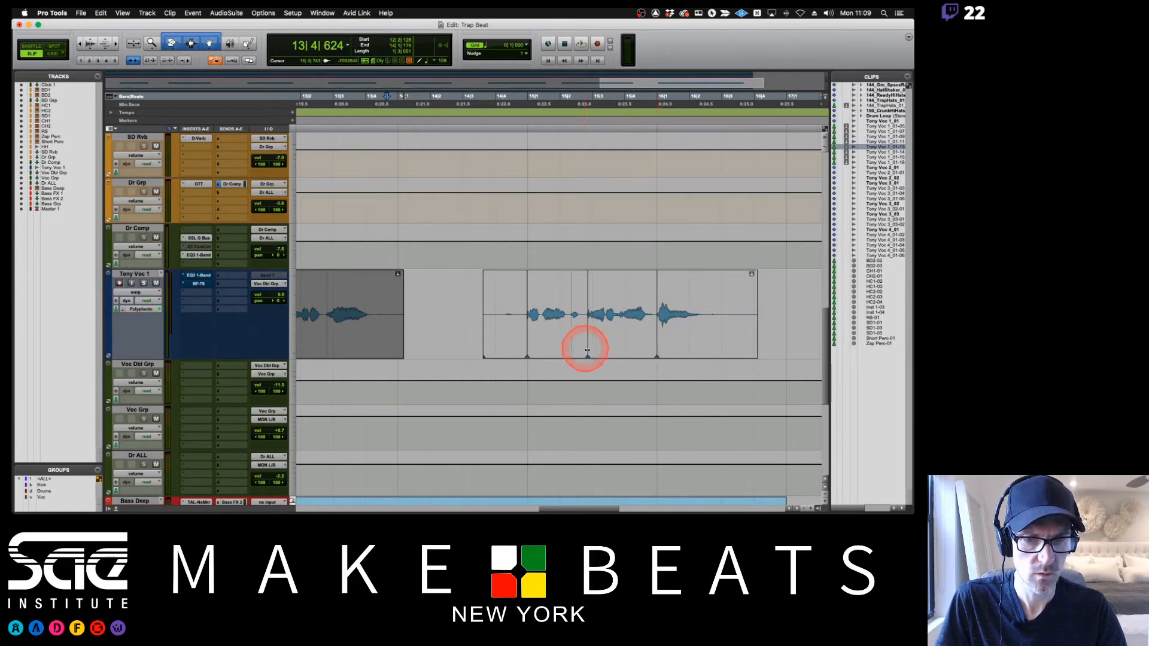
drag(587, 351, 592, 350)
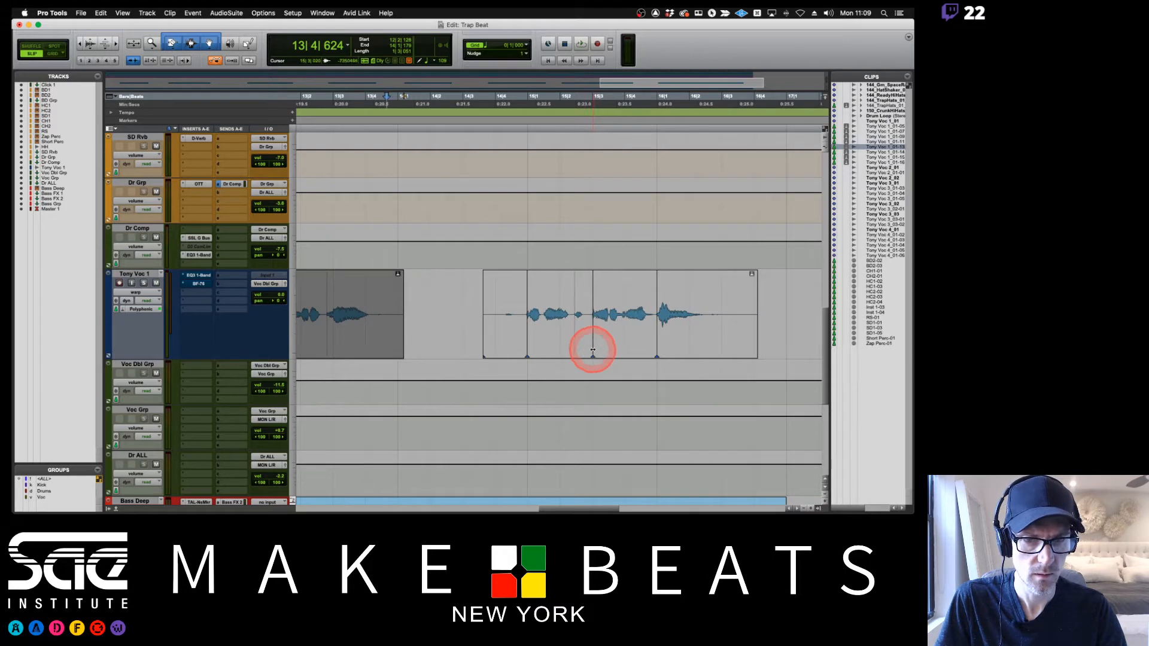
- Add a warp marker near 15|2 in Voc 1_01-14, nudge it slightly later, and check the timing by playback
click(575, 346)
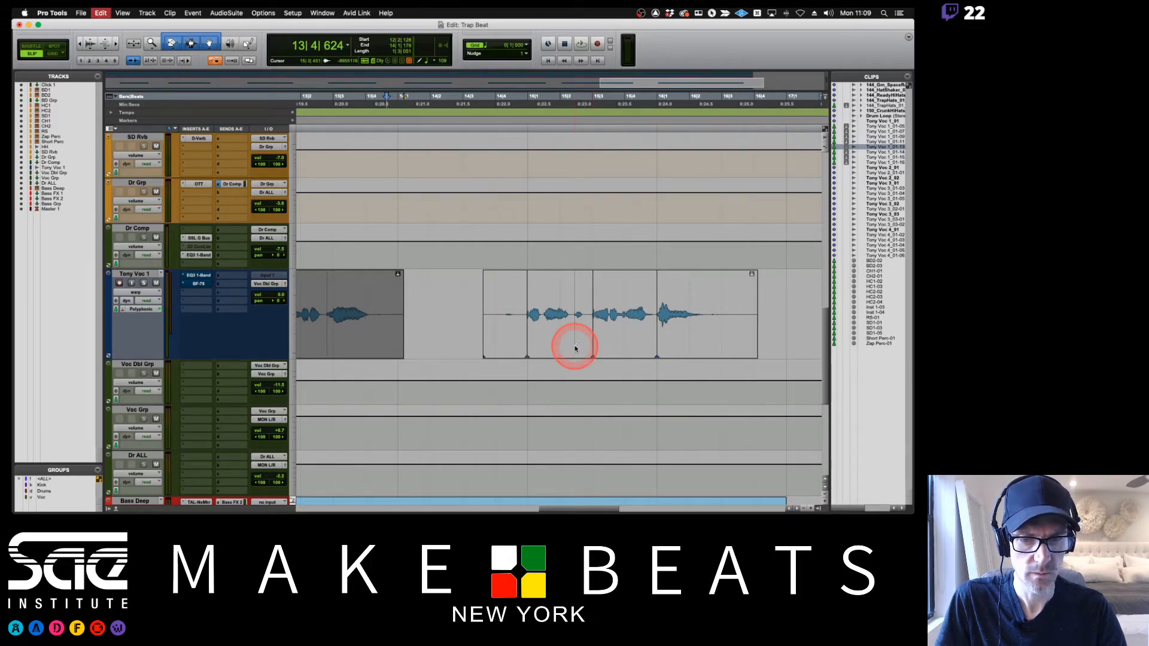
click(561, 338)
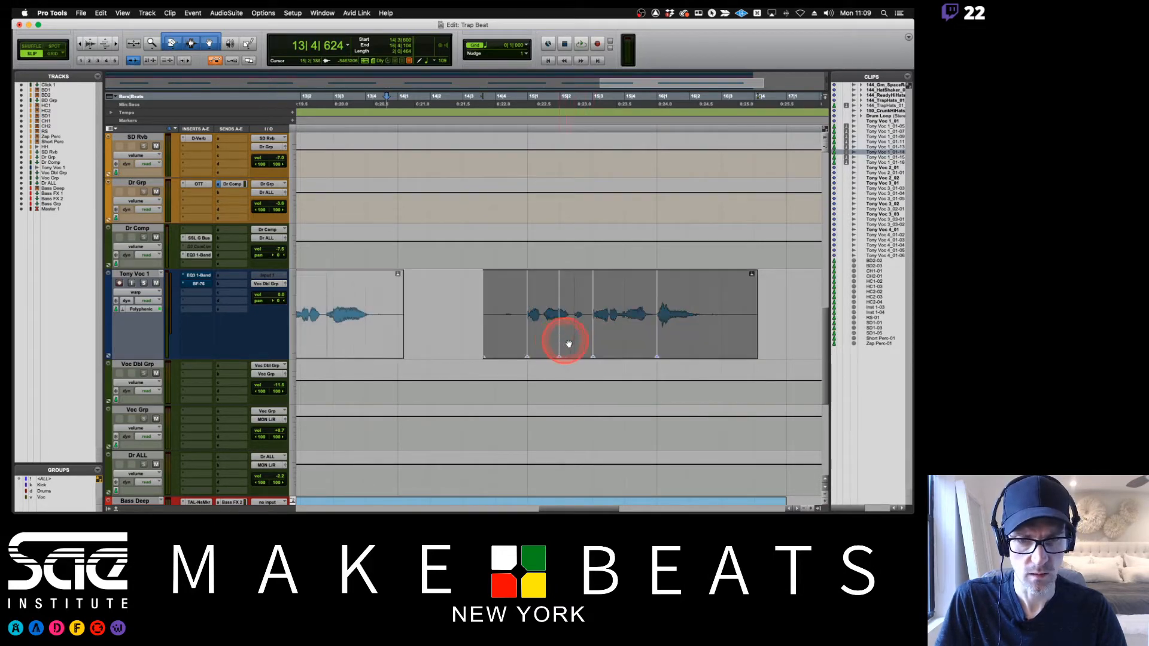
click(569, 345)
drag(559, 352, 560, 354)
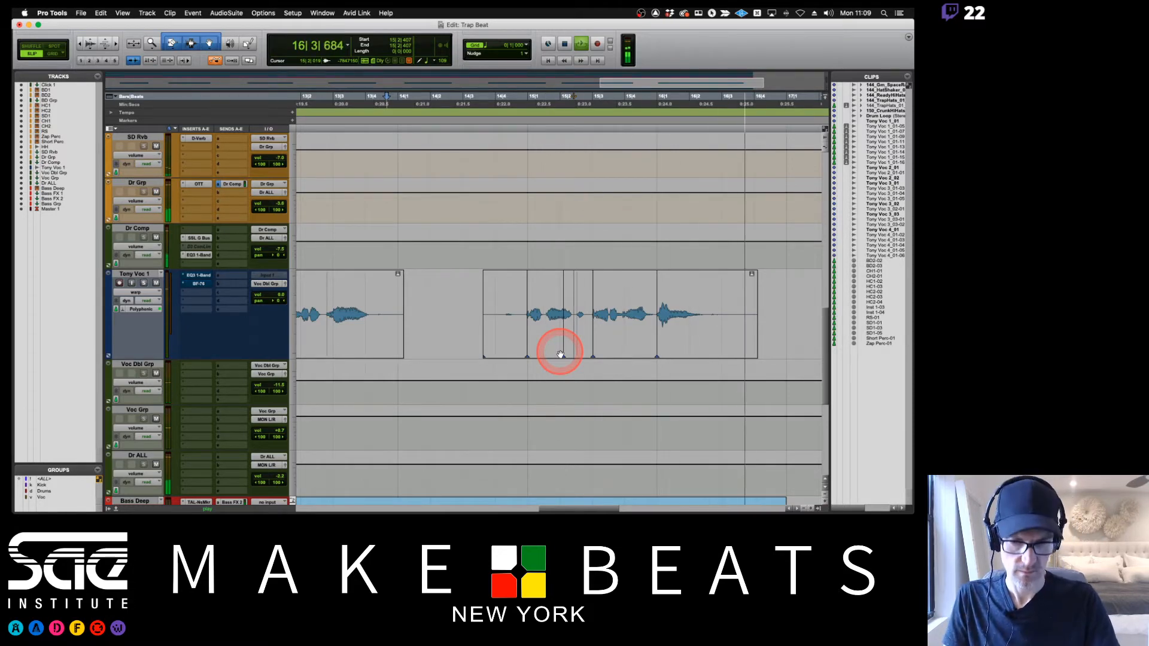
key(space)
key(space)
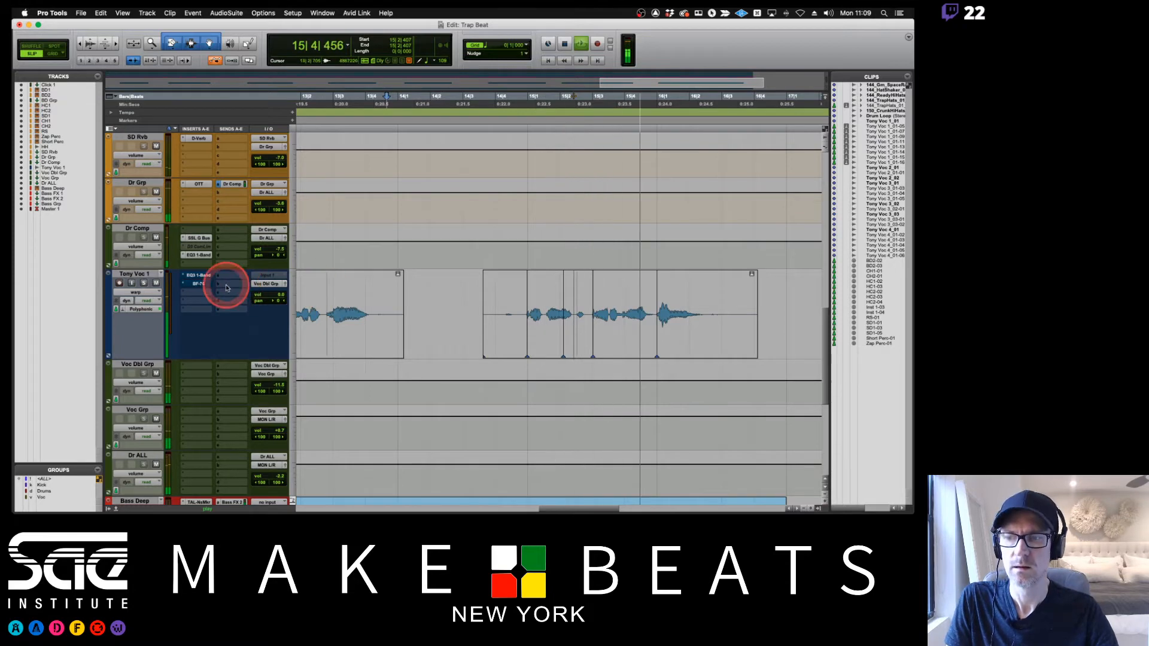
key(space)
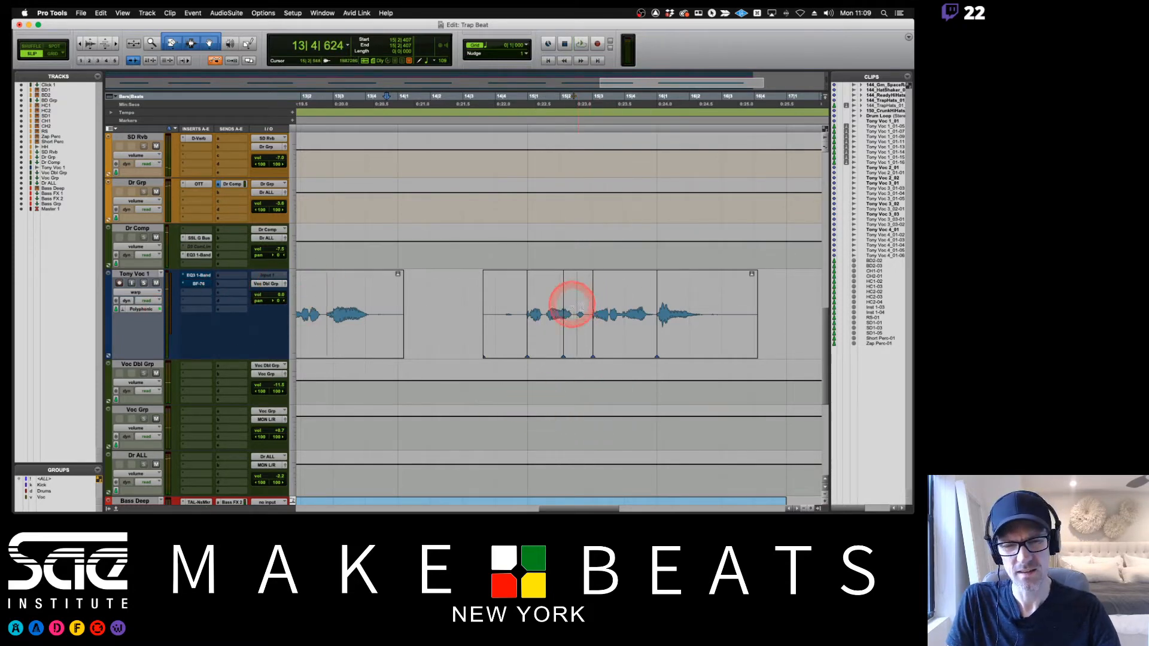
- Pull the warp marker near 15|2 slightly earlier onto the beat and replay the Voc 1_01-14 phrase
key(r)
key(r)
key(r)
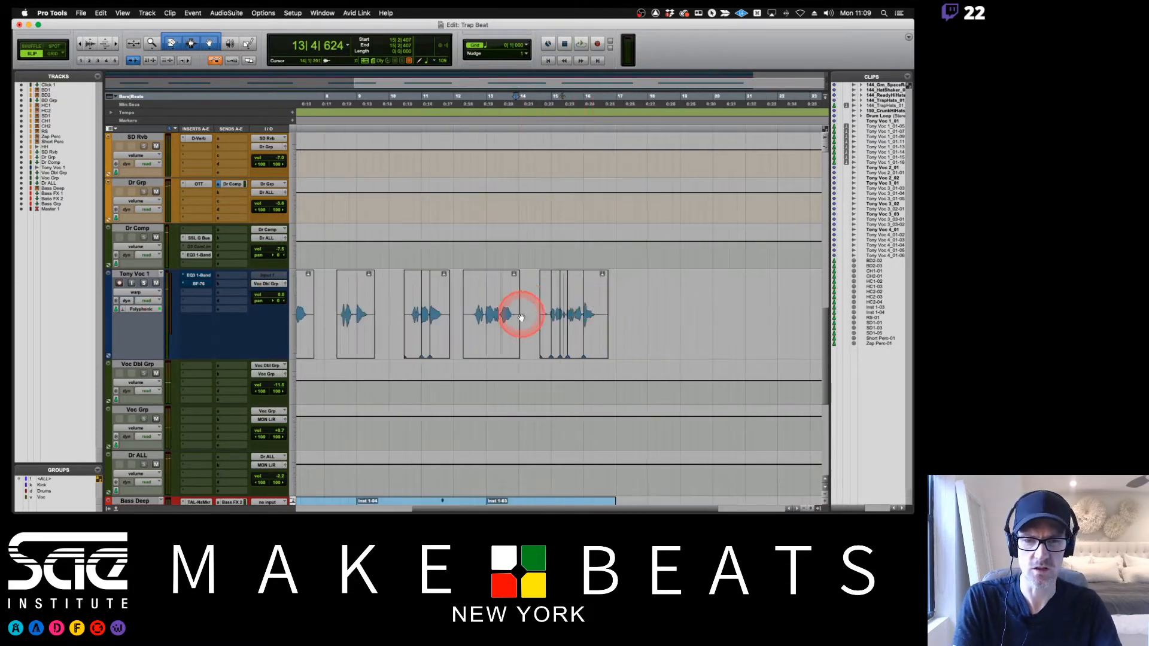
key(t)
key(t)
key(t)
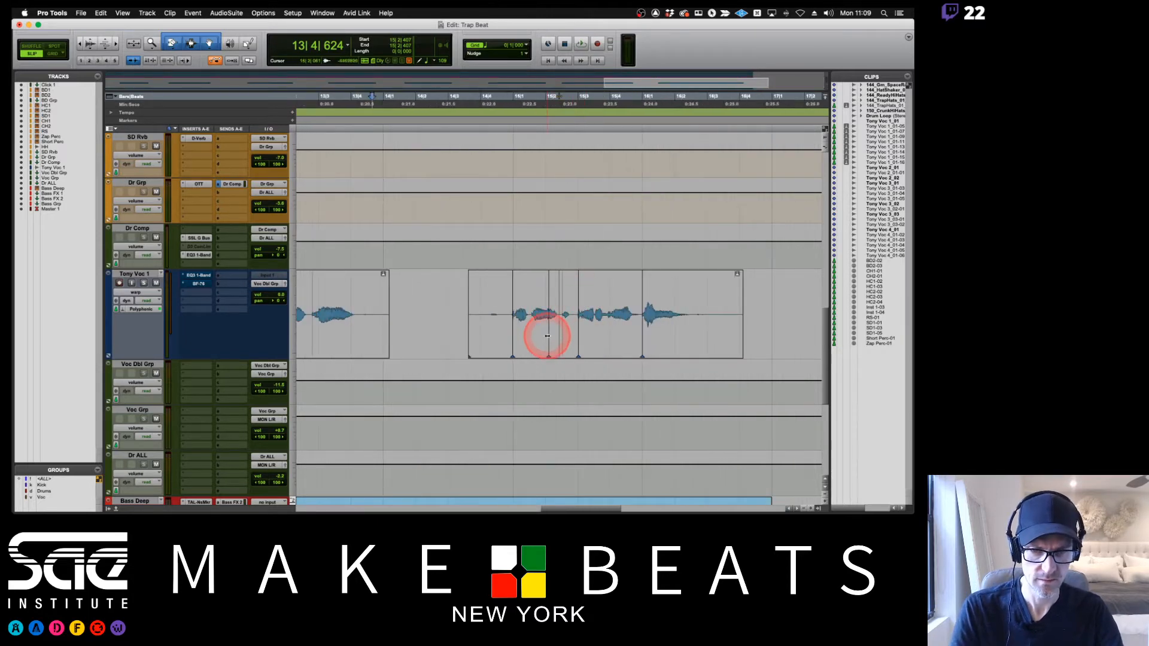
drag(547, 336, 547, 339)
key(space)
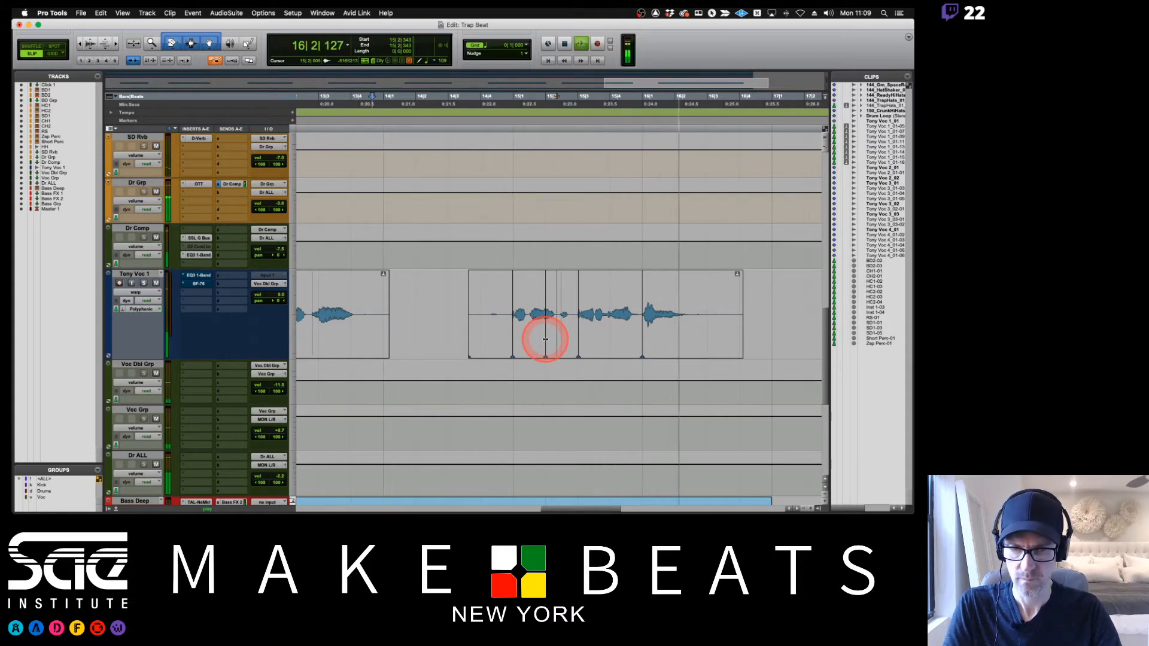
key(space)
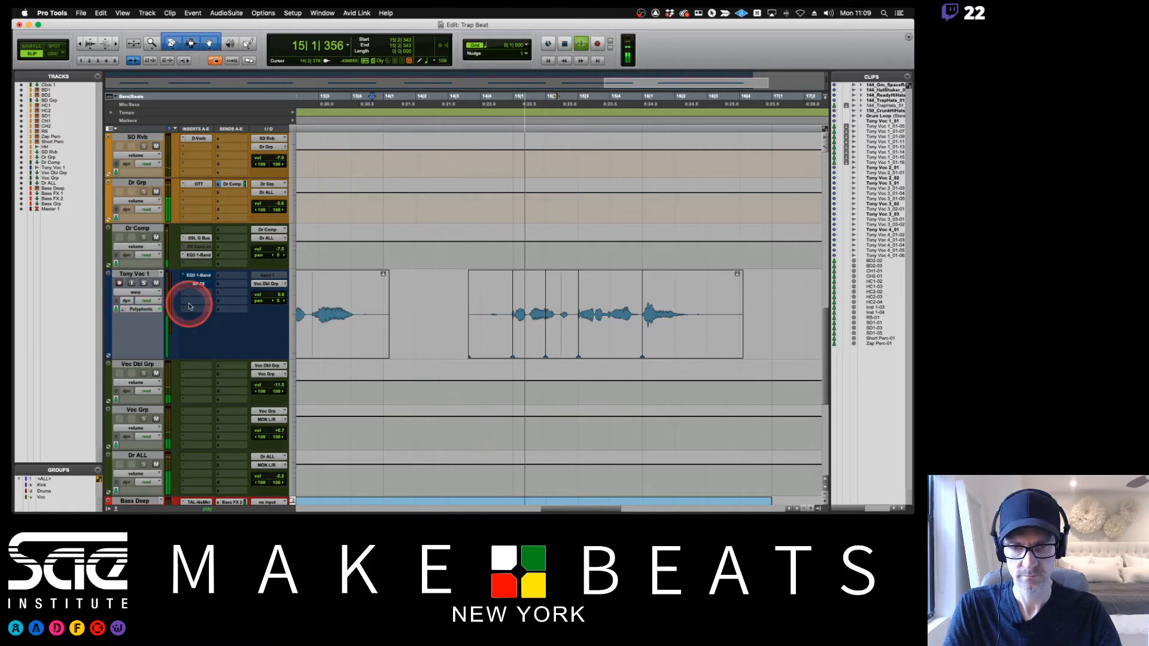
- Solo the Voc 1 track and play the phrase from 13|4|624 on its own
key(space)
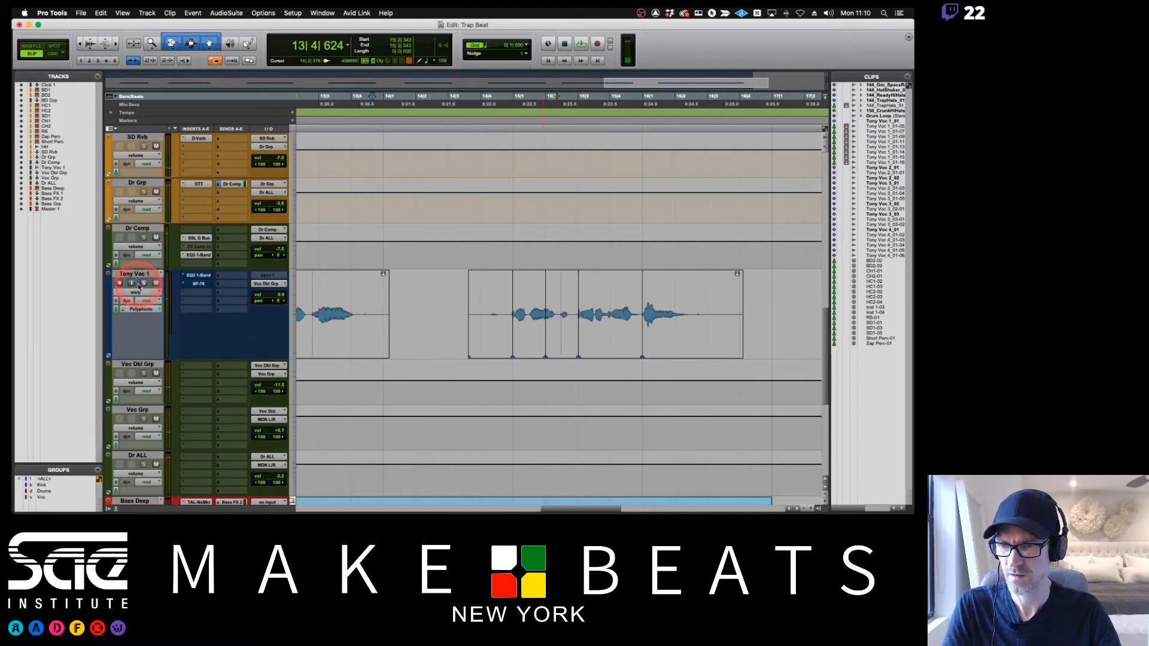
key(space)
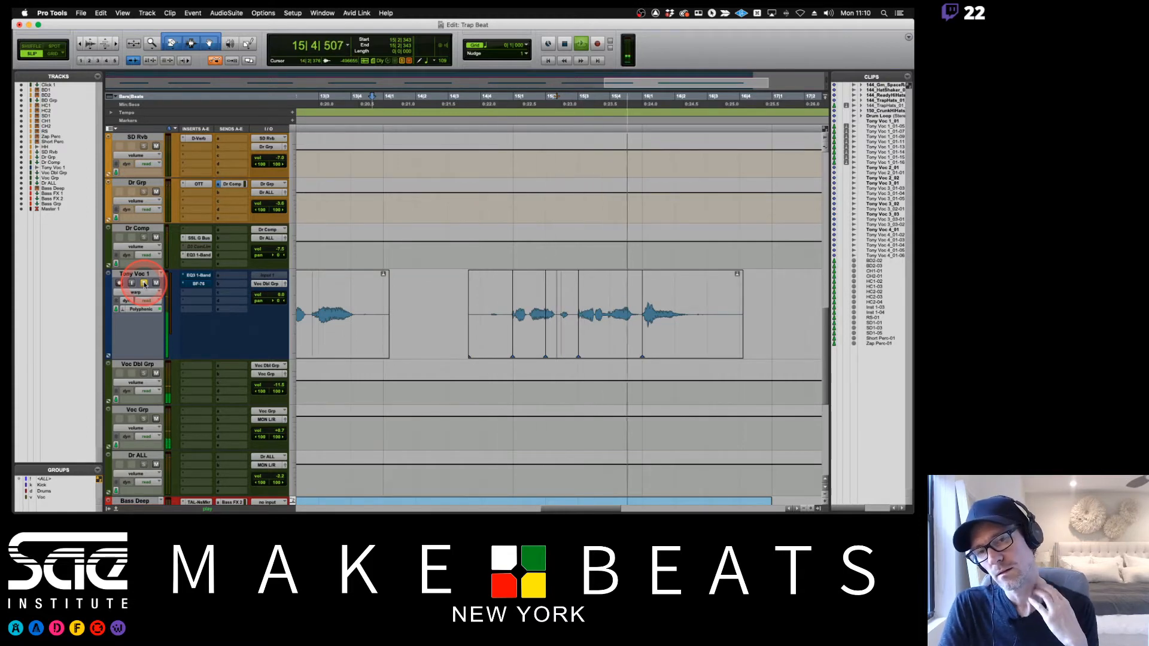
key(space)
- Add a warp marker about halfway between 15|1 and 15|2, remove the marker at 15|2, and listen to the phrase
click(585, 333)
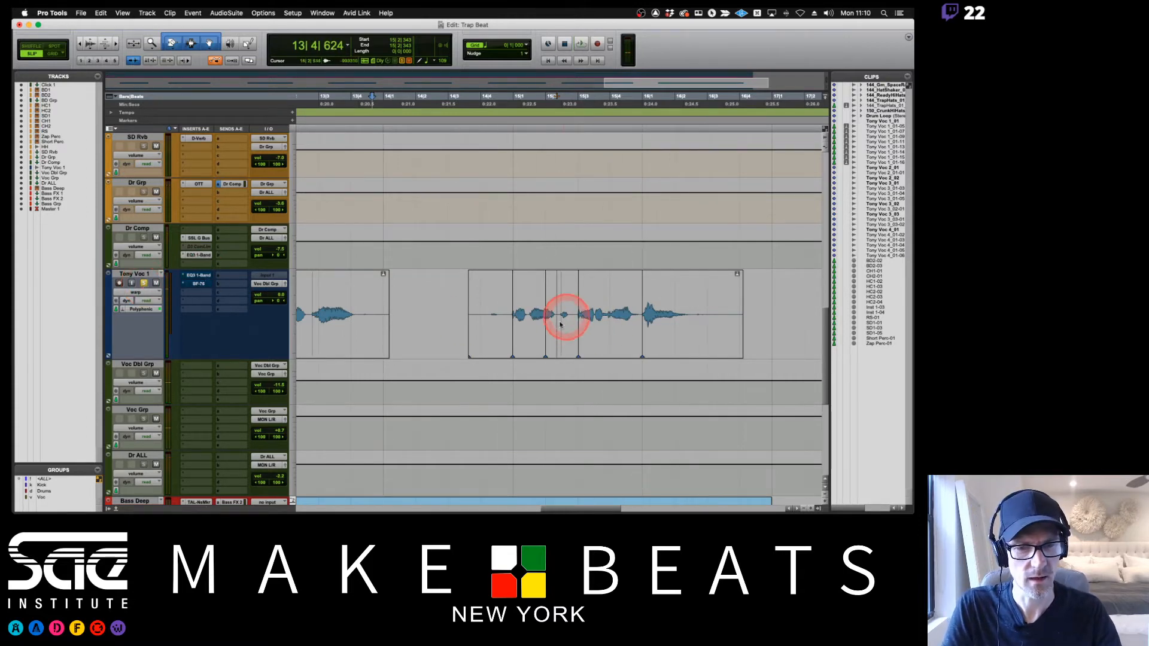
click(530, 327)
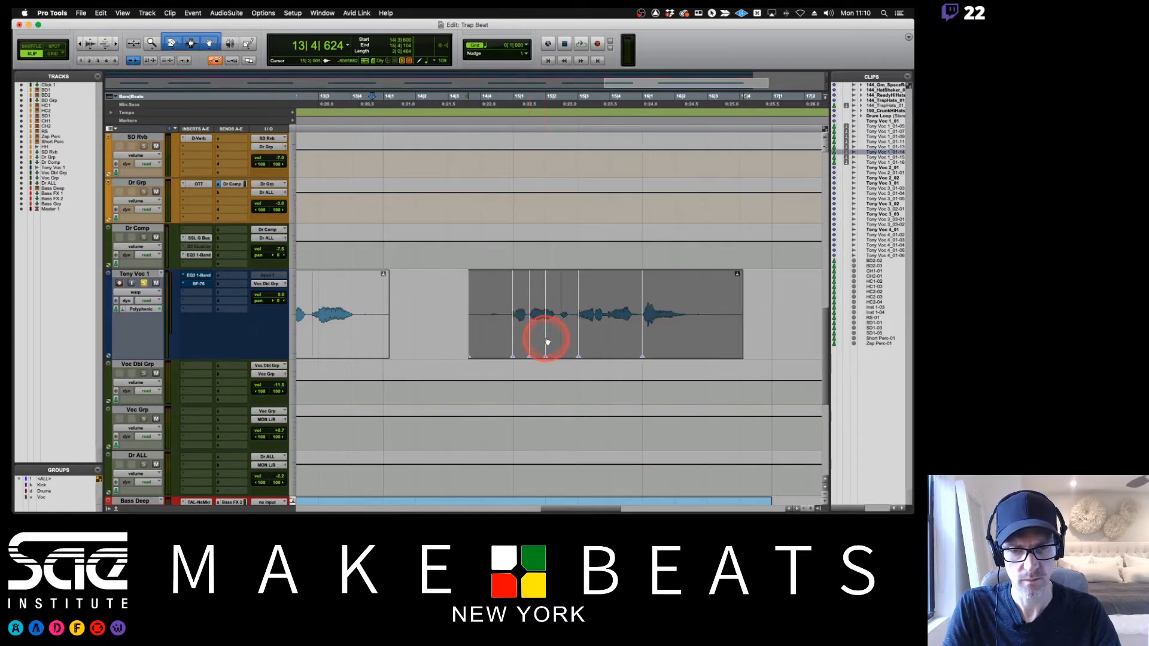
click(551, 299)
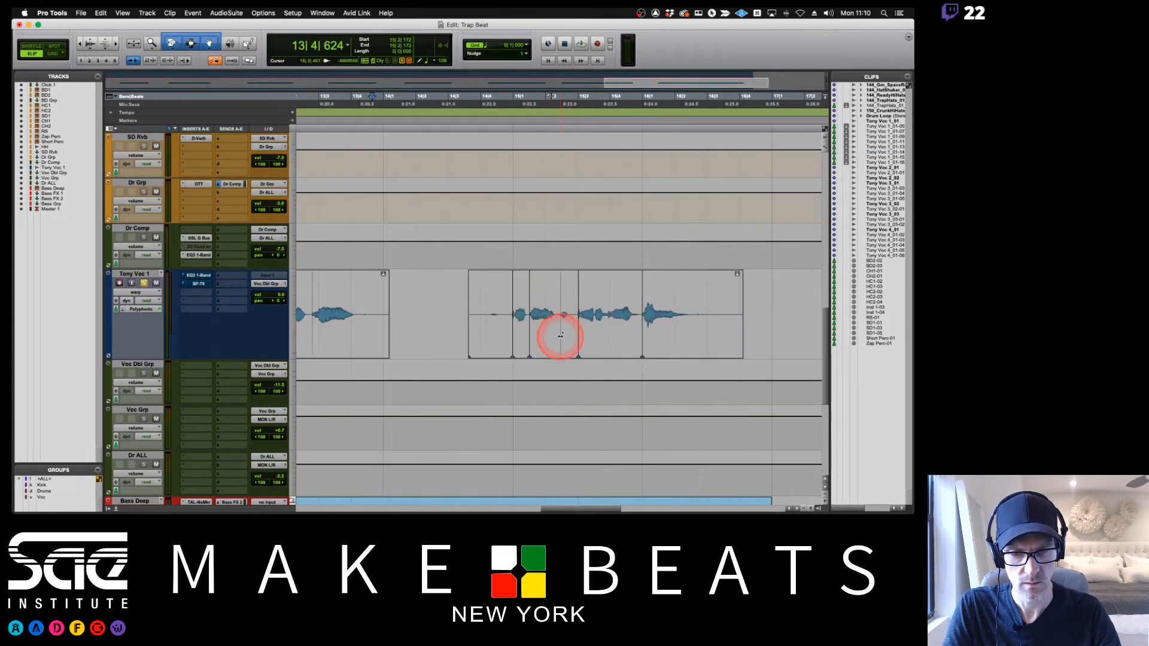
key(space)
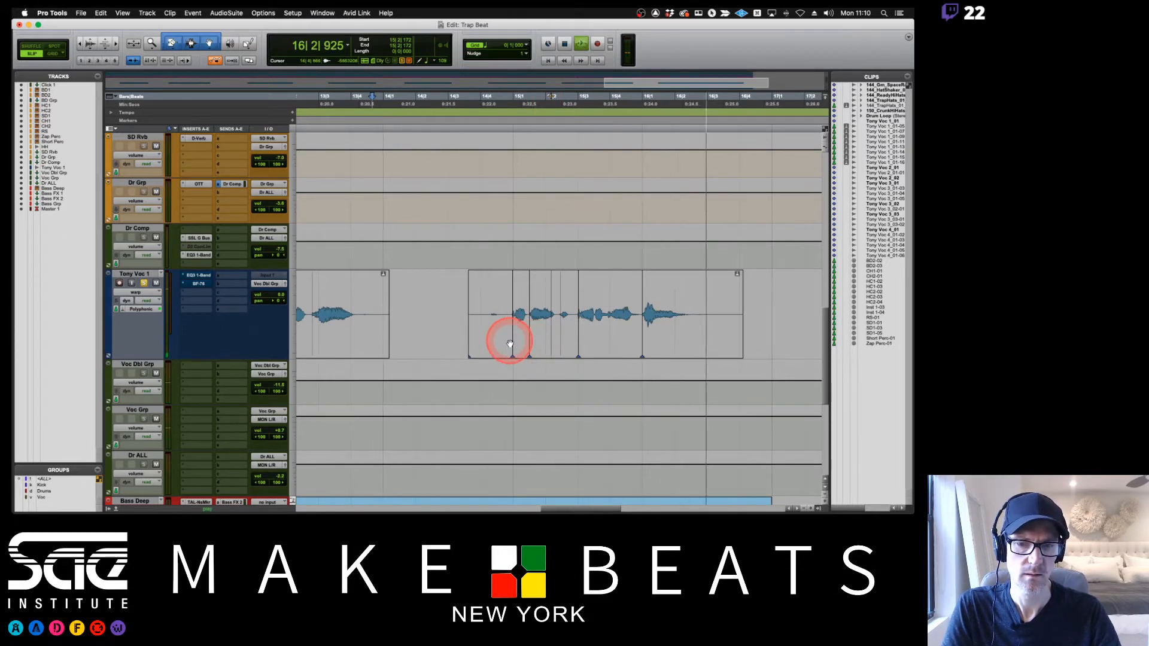
key(space)
- Pull the Voc 1_01-14 warp marker at 15|1 later to about 15|1|143 and play from 13|4|624
click(514, 343)
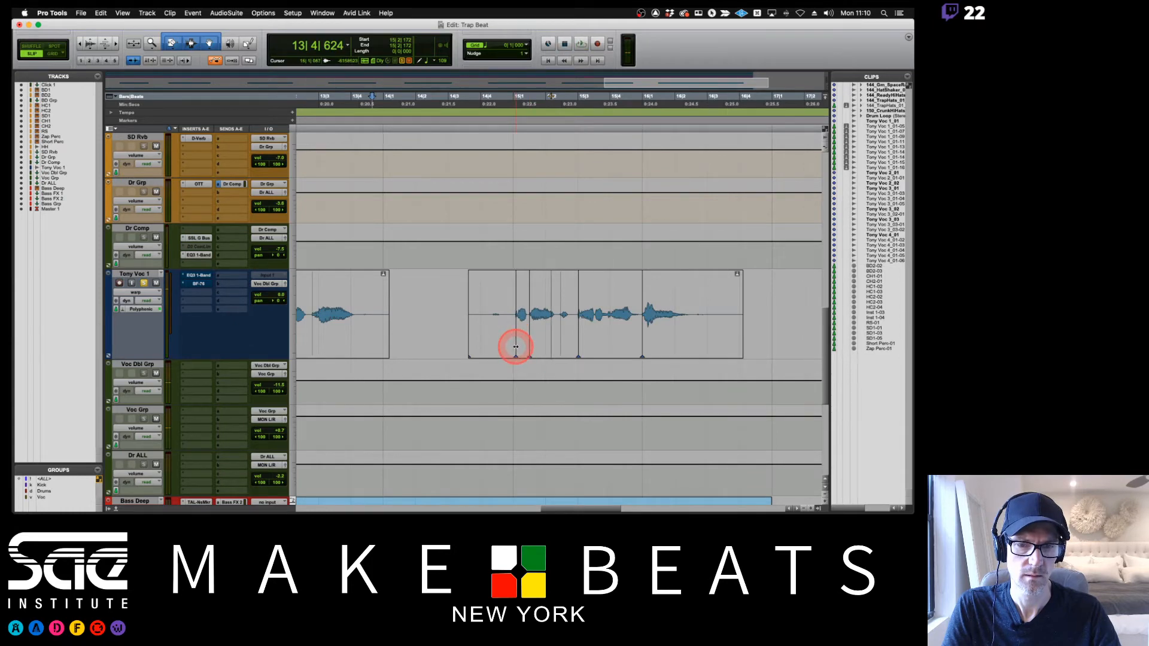
drag(515, 347, 518, 348)
key(space)
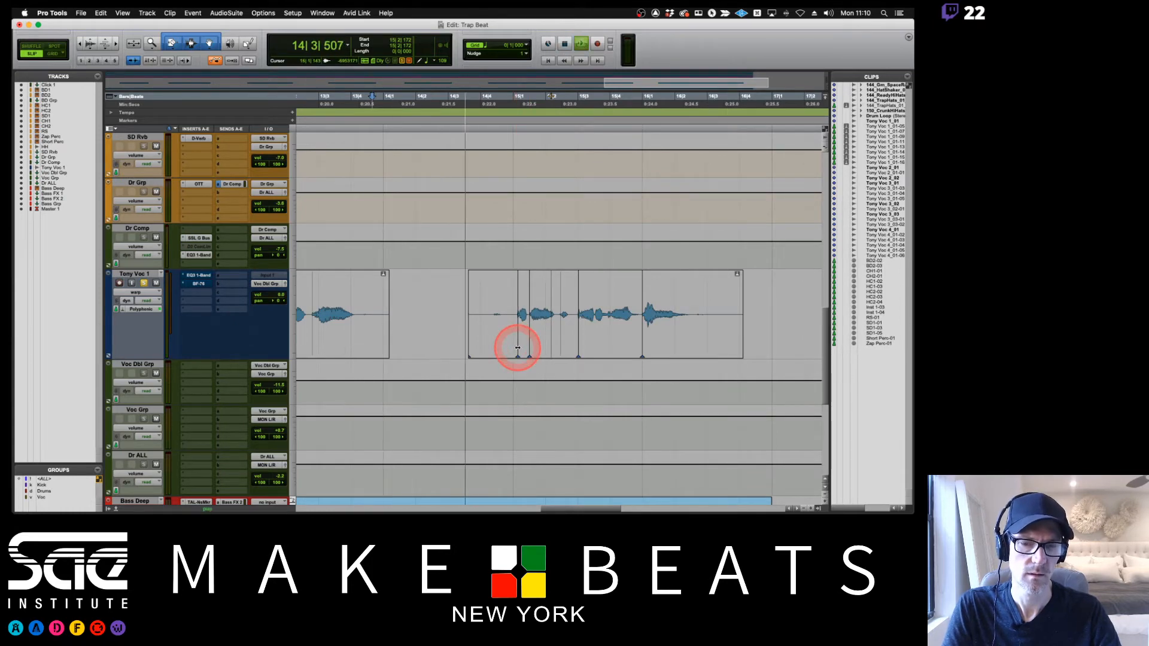
- Pull the first-word warp marker in the last Voc 1 phrase slightly earlier, close to 15|1, and replay
drag(517, 349, 514, 349)
key(space)
key(space)
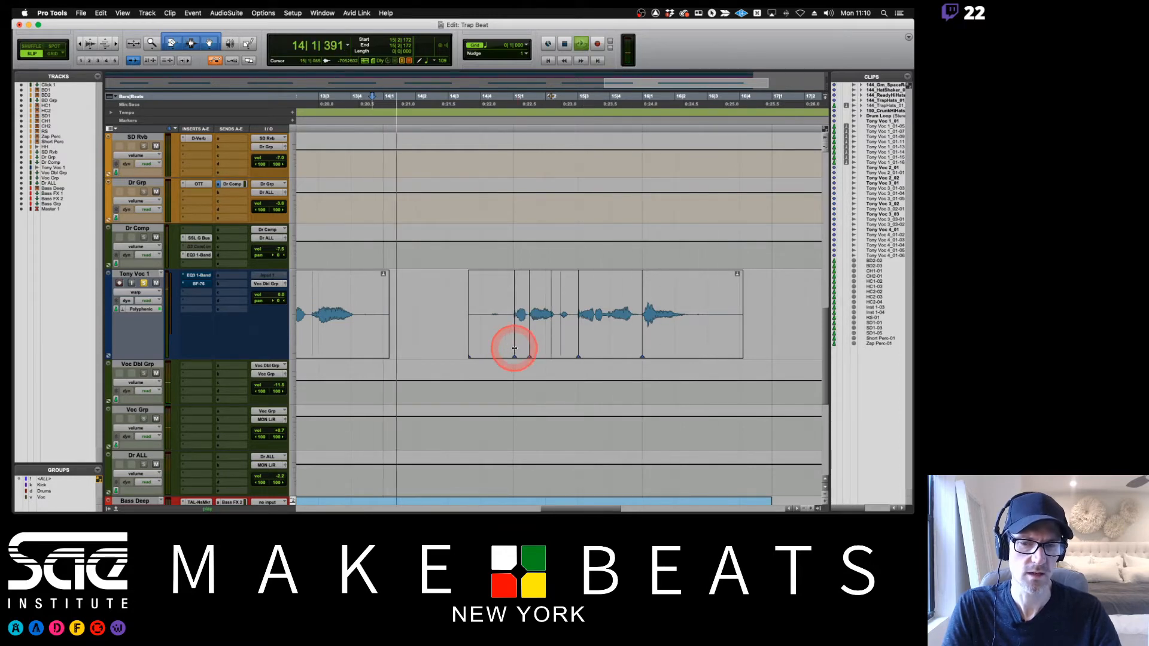
- Set playback to start at 14|4|044, fine-tune the same warp marker exactly onto 15|1, and listen to the phrase
click(482, 105)
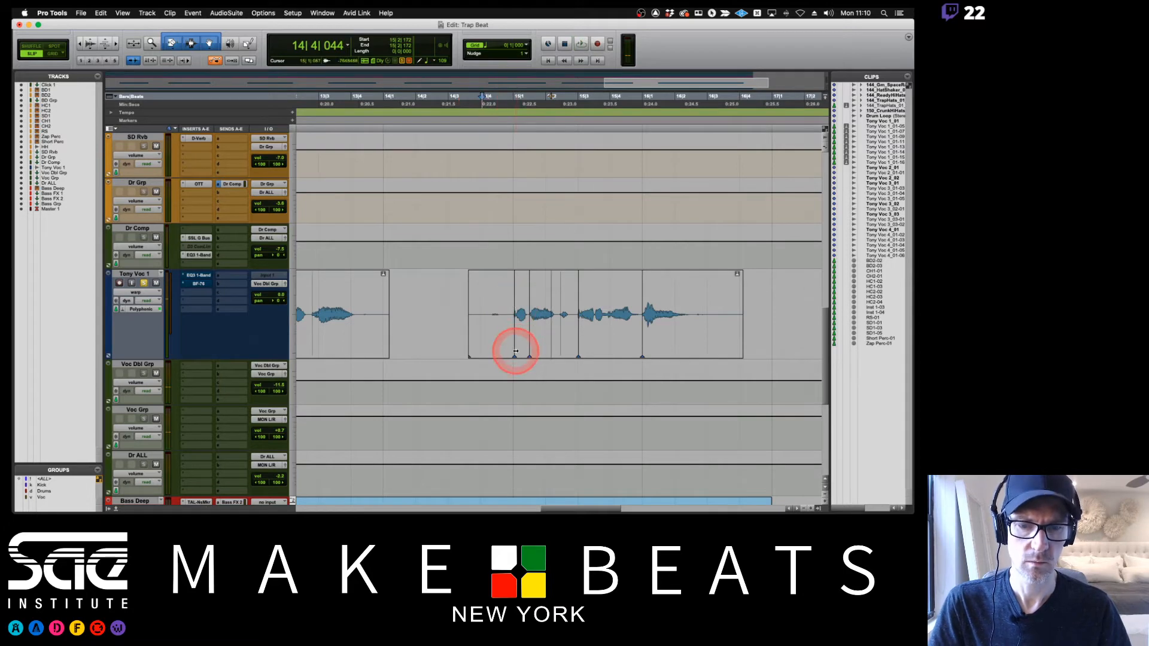
key(super+bracketright)
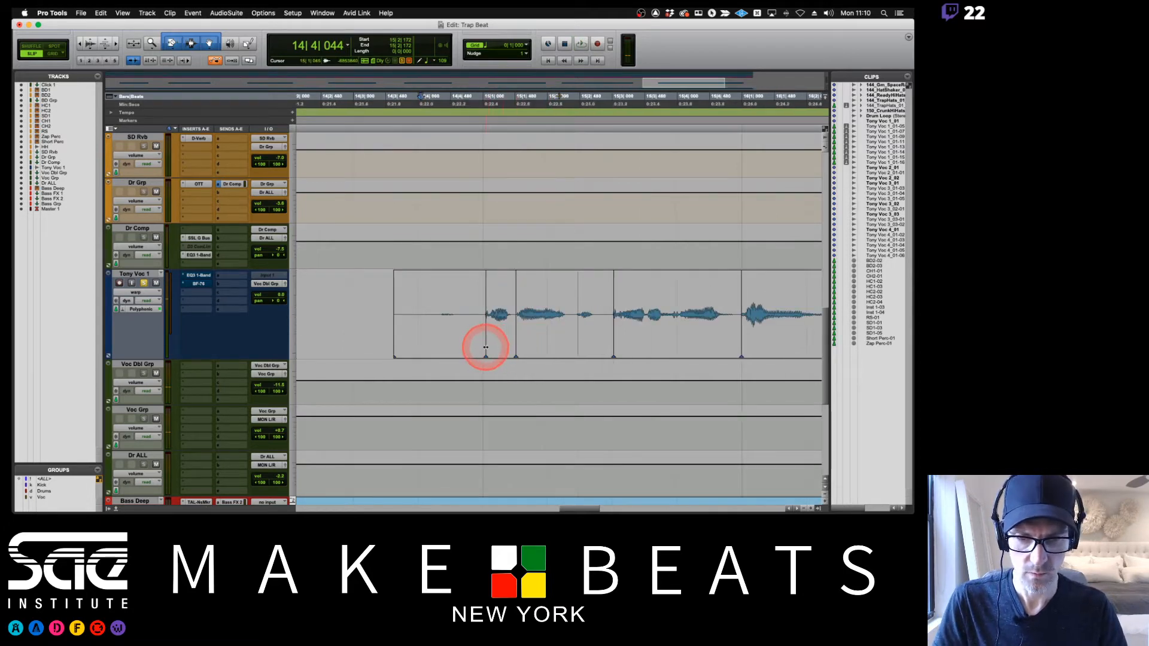
drag(485, 347, 484, 349)
key(space)
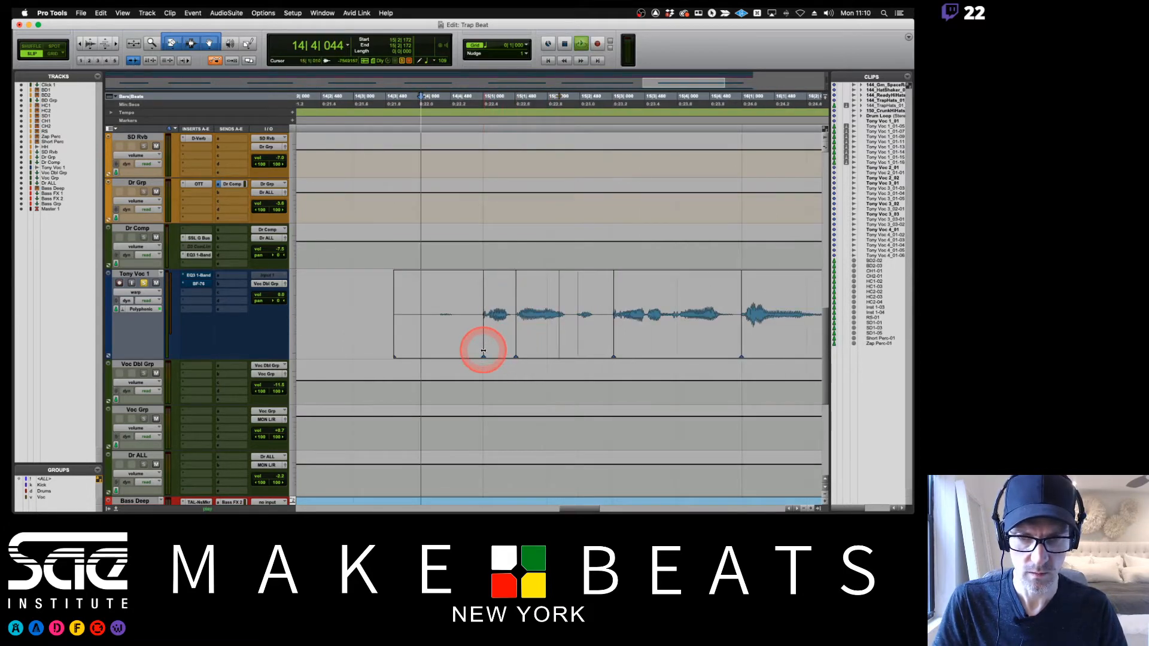
key(super+bracketleft)
key(super+bracketleft)
key(super+bracketleft)
key(super+bracketleft)
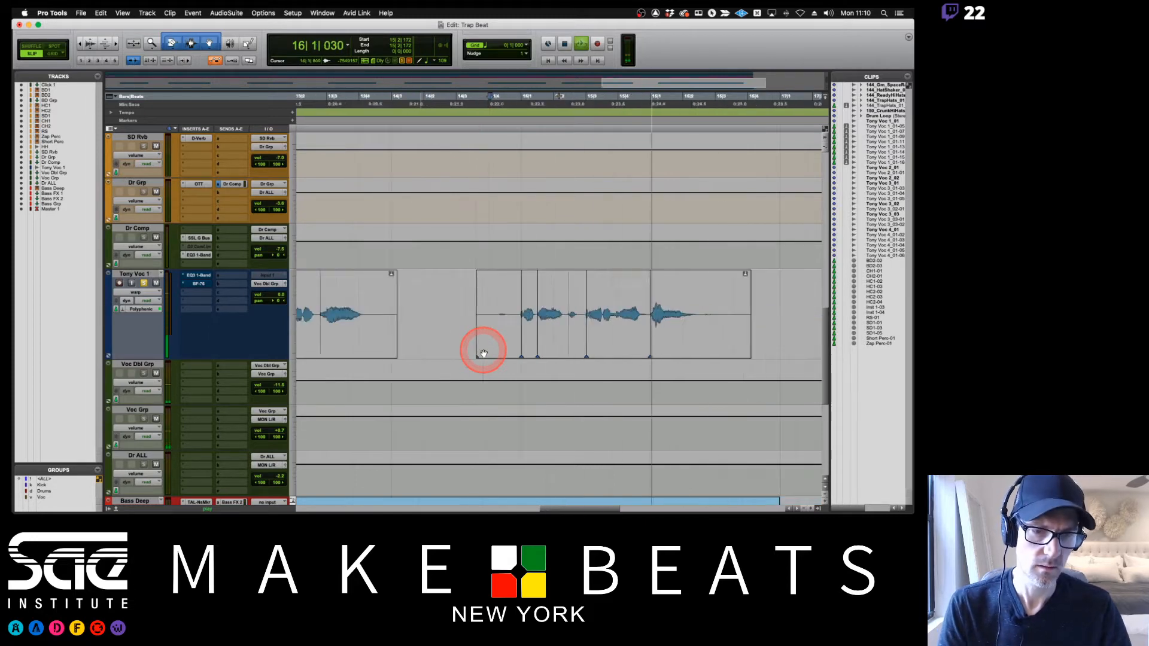
key(space)
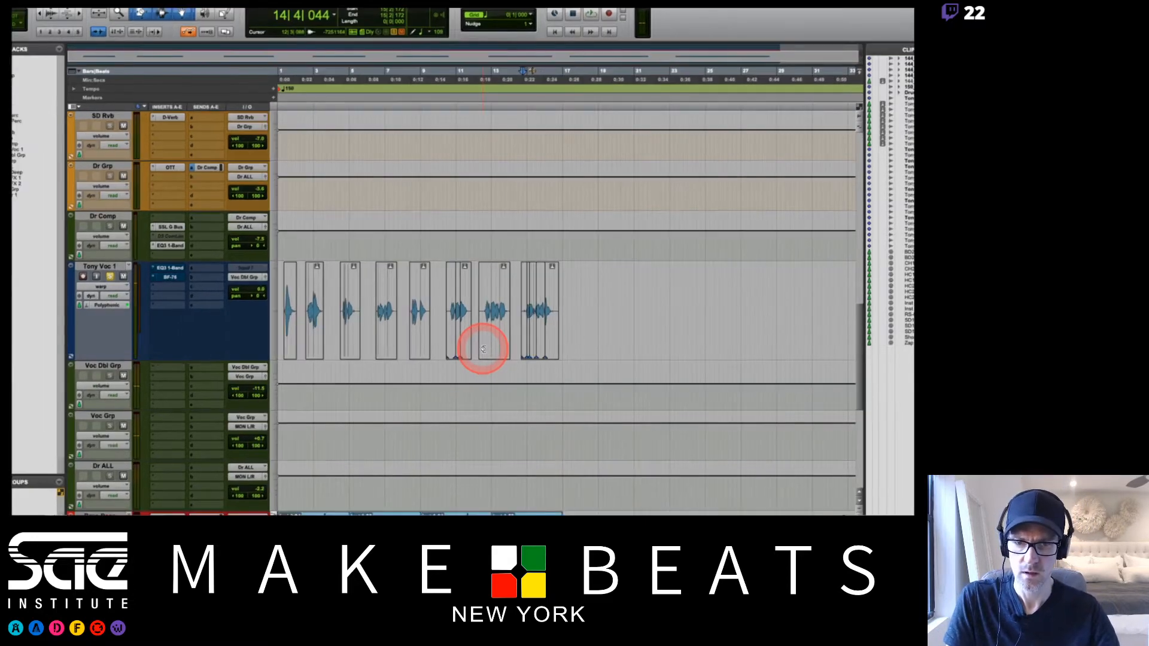
- Play all the Voc 1 phrases from the session start, unsoloing the track to hear them against the full beat
scroll(484, 349, right, 5)
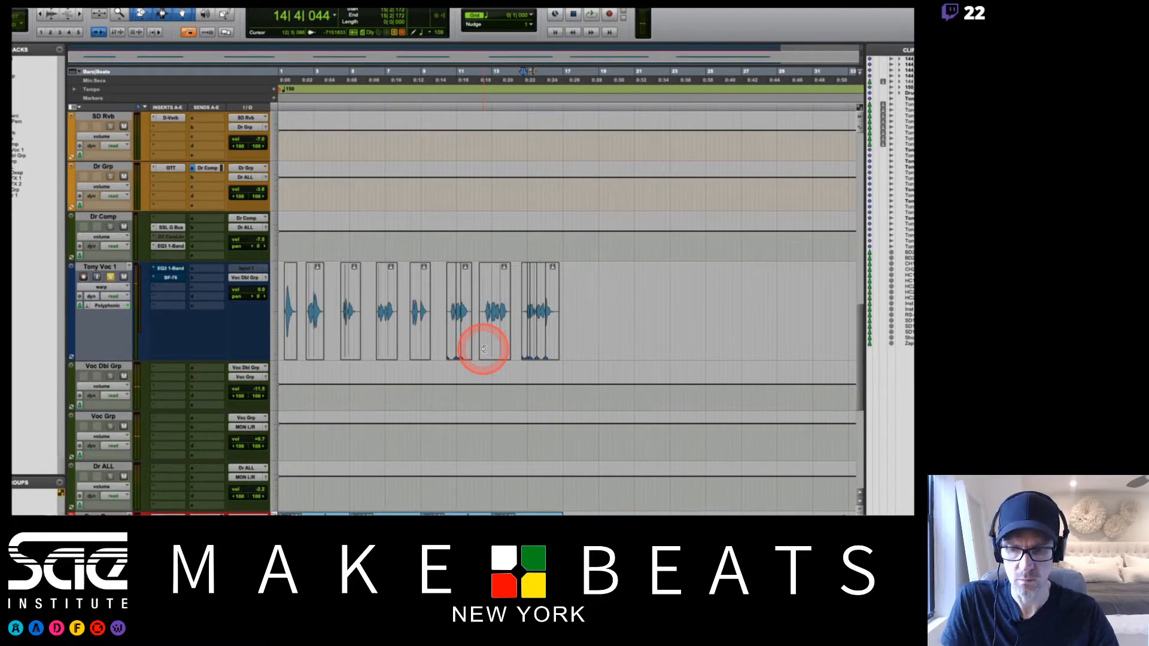
scroll(484, 349, down, 8)
scroll(484, 349, up, 10)
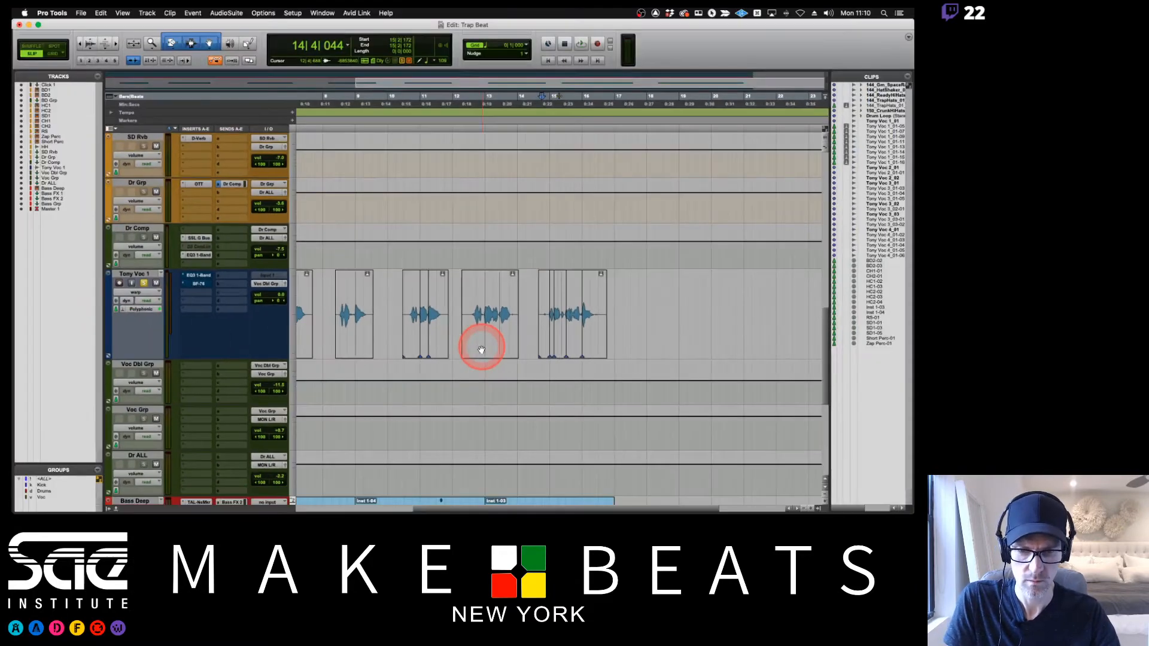
scroll(482, 349, left, 5)
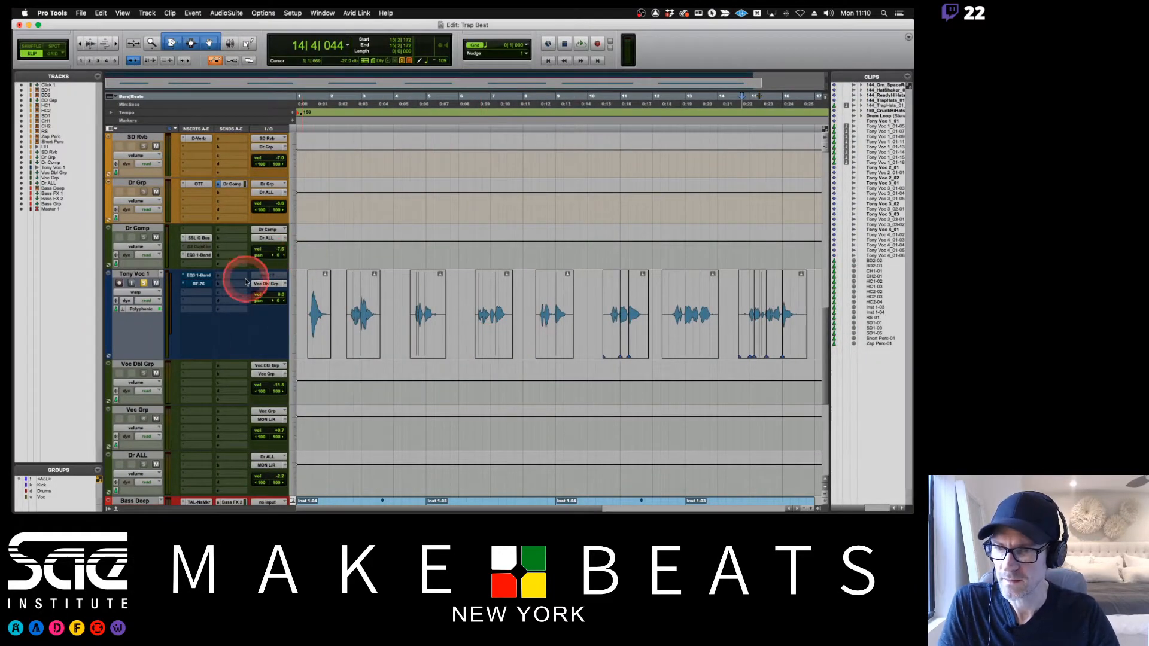
key(space)
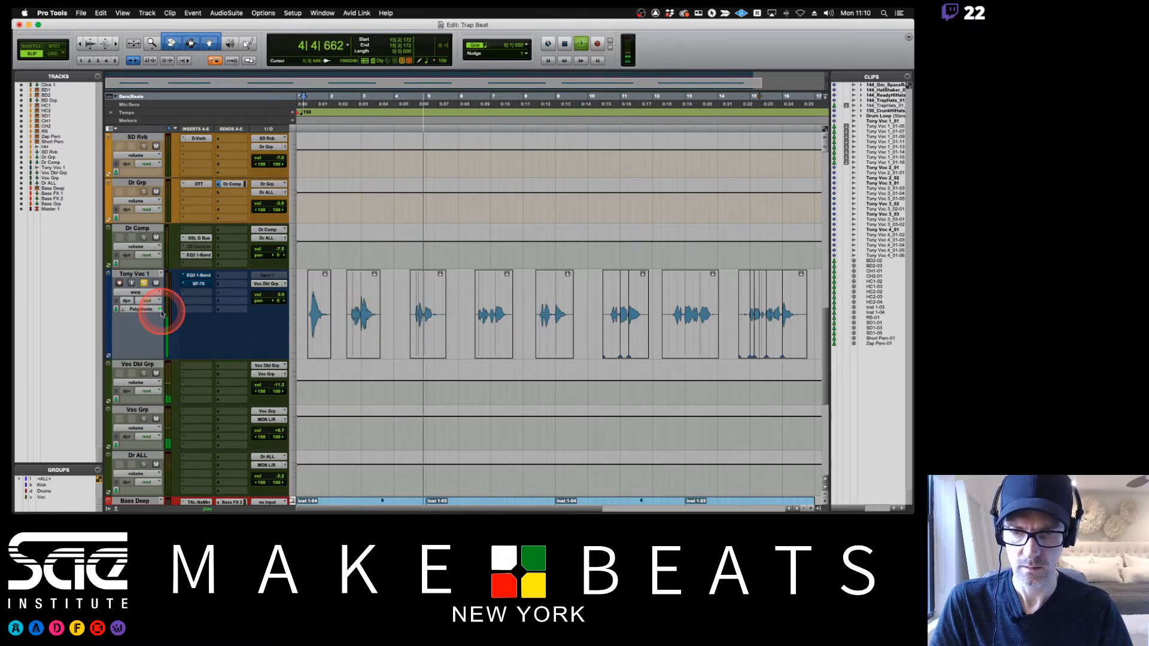
key(space)
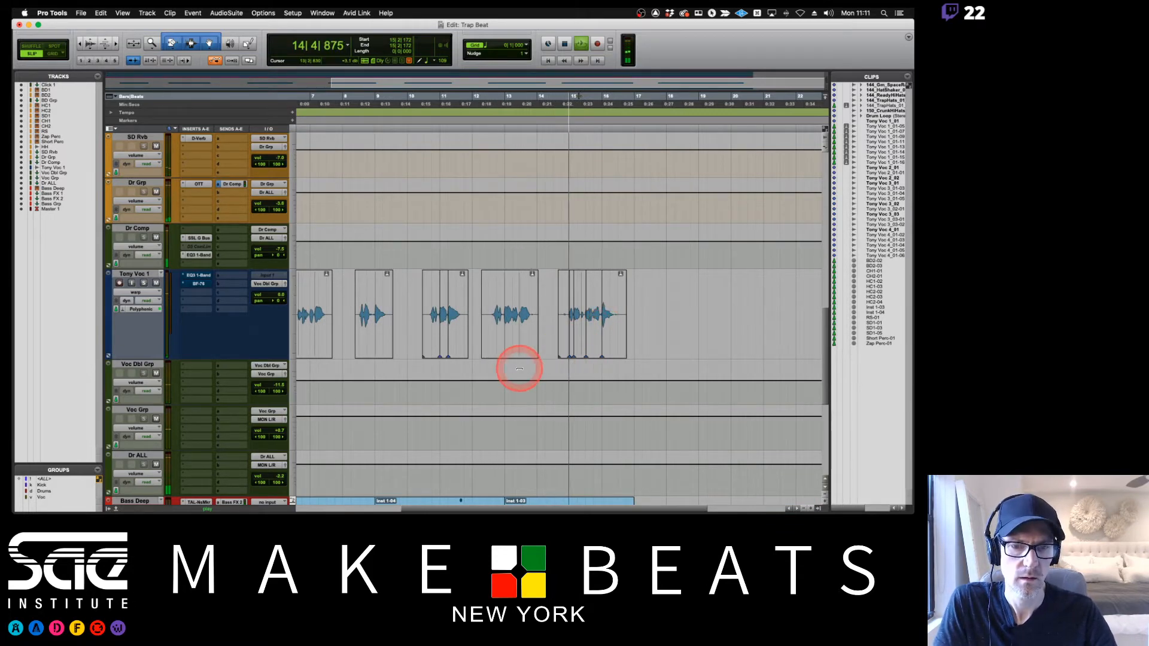
scroll(533, 327, left, 5)
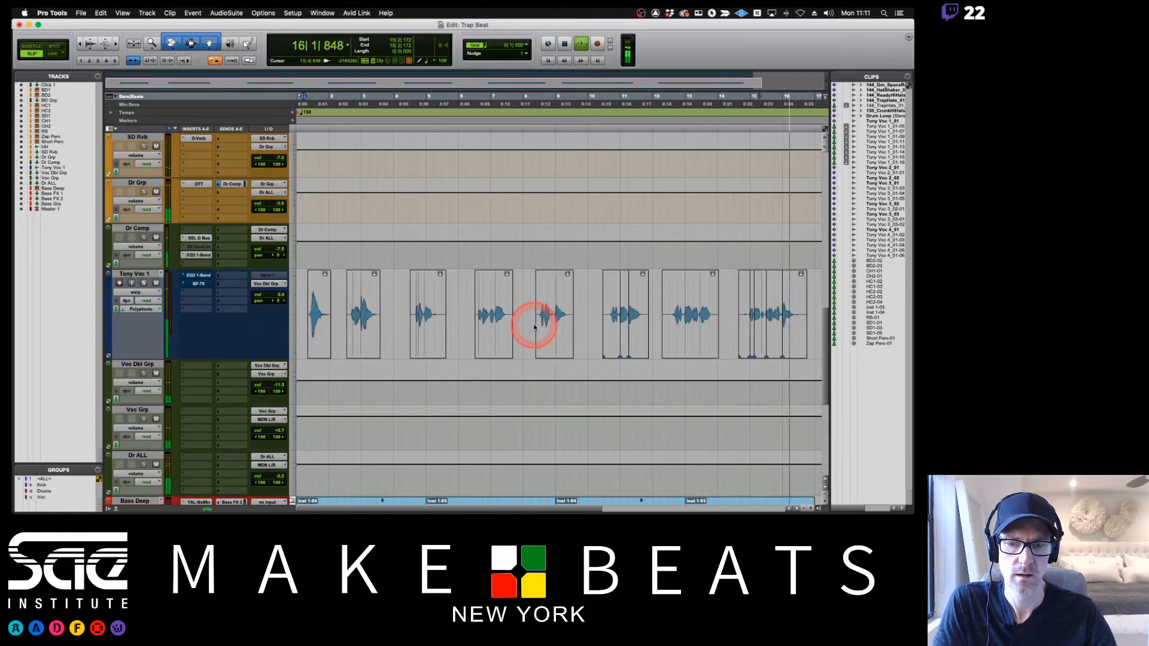
key(space)
- Extend the tails of the second and third Voc 1 clips and nudge both phrases slightly
click(358, 352)
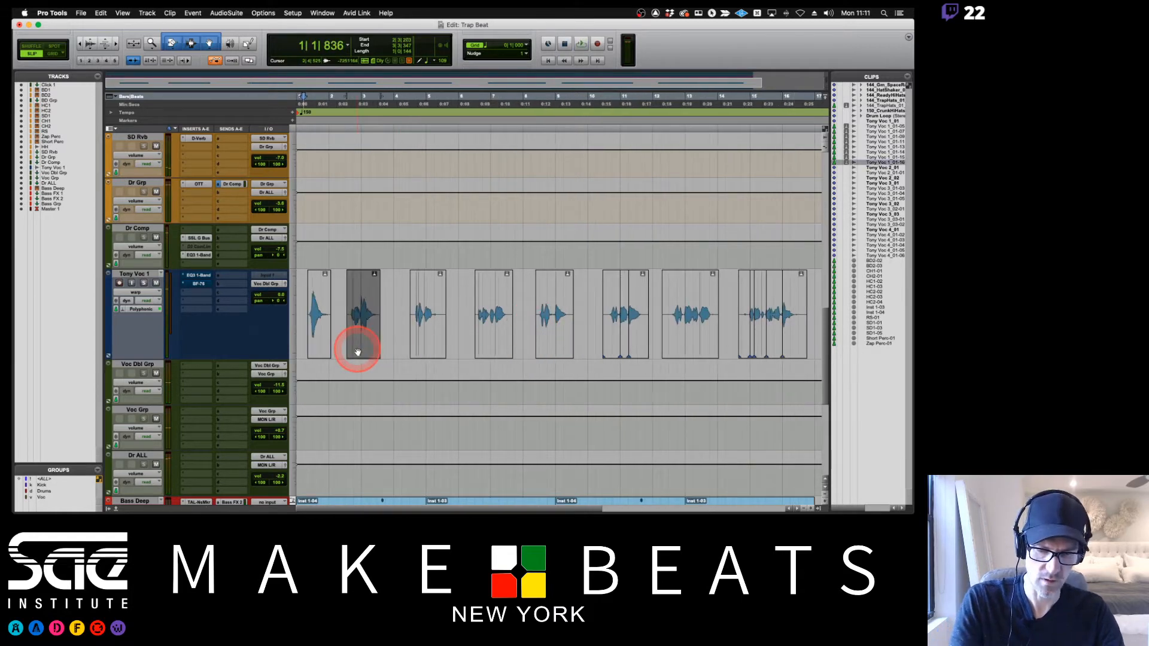
key(super+])
click(459, 312)
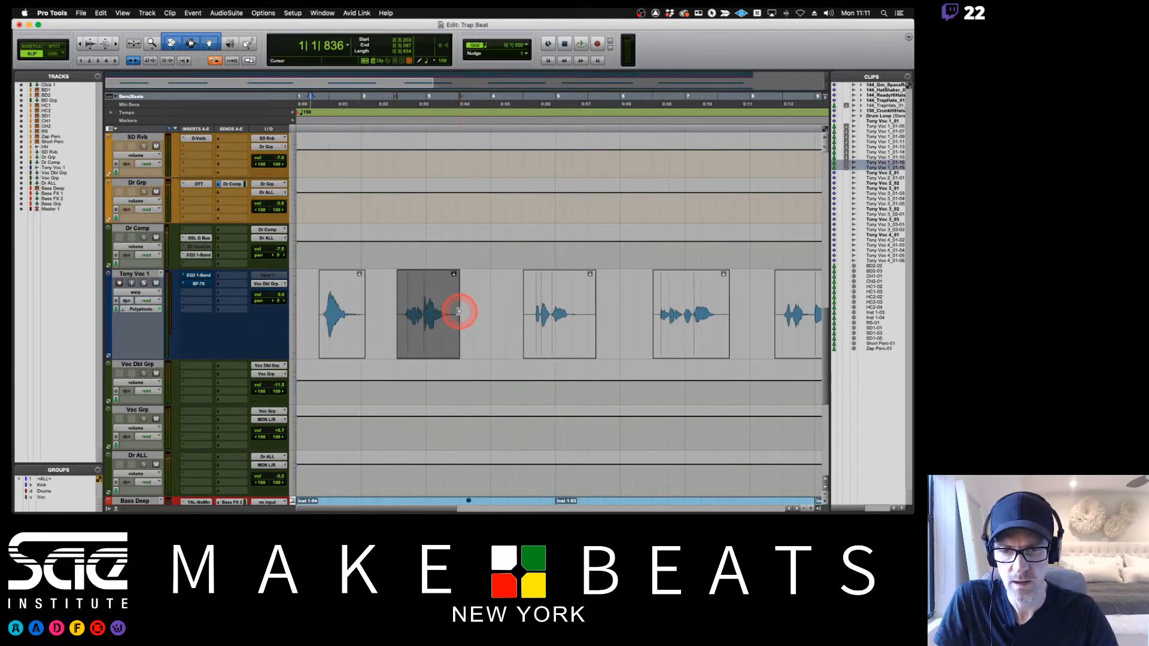
click(427, 338)
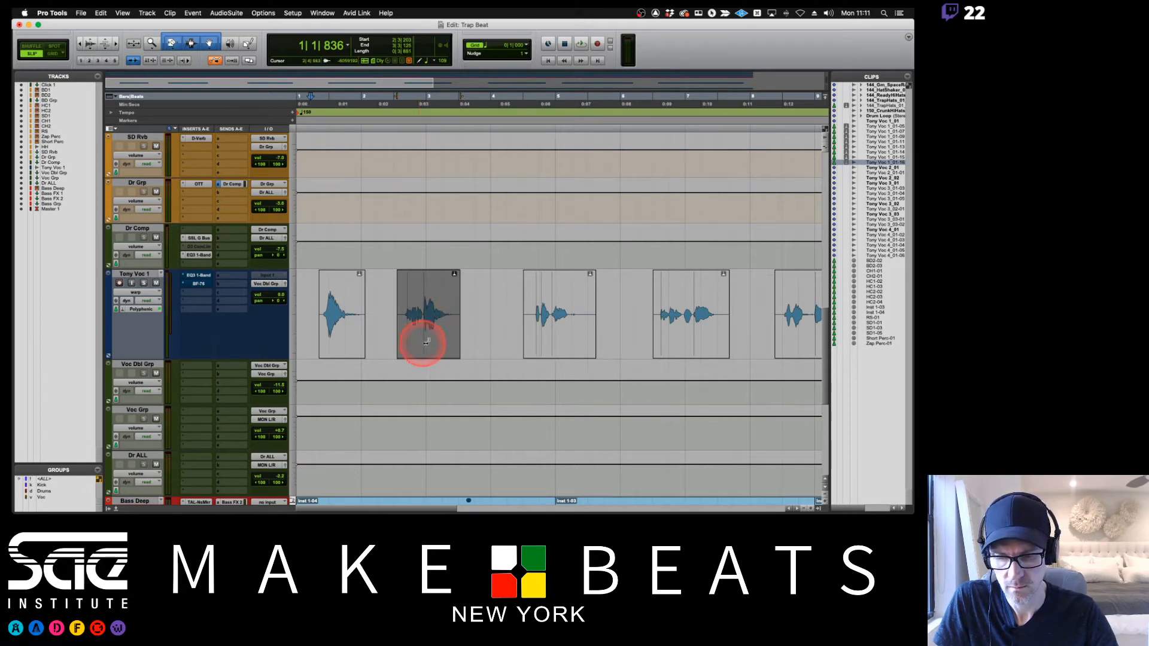
key(super+z)
drag(463, 316, 444, 348)
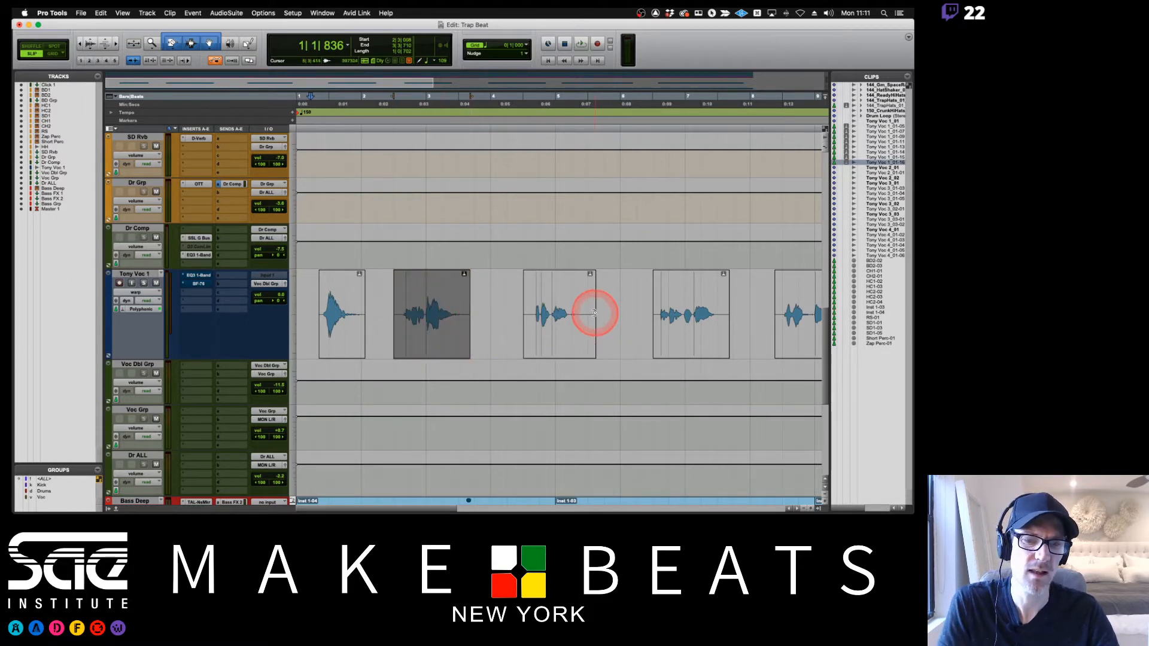
drag(596, 312, 609, 316)
drag(575, 351, 577, 358)
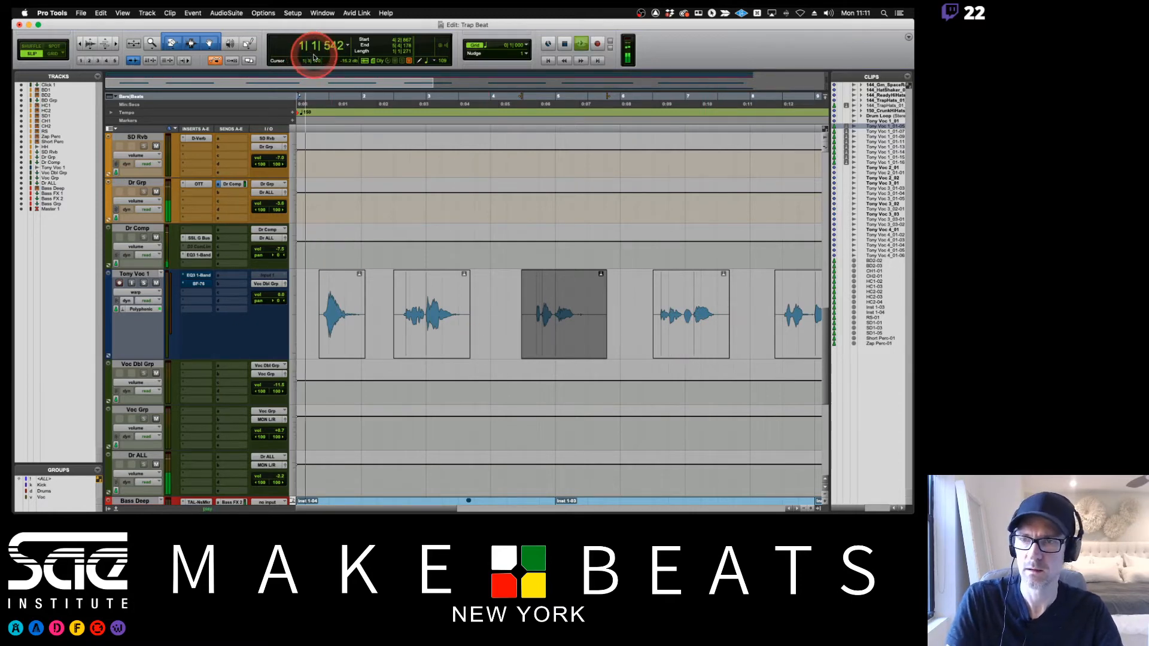
- Move the Voc 1, Voc Dbl Grp and Voc Grp tracks between Bass Grp and Master 1, and mute Bass Grp
scroll(365, 343, down, 5)
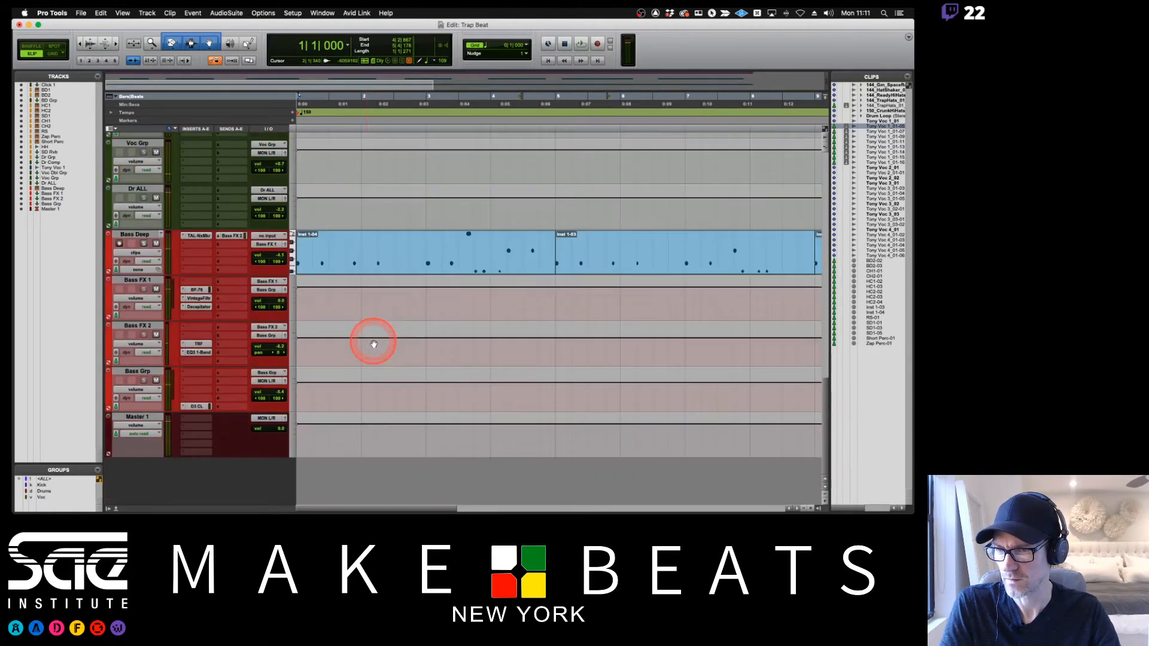
key(super+equal)
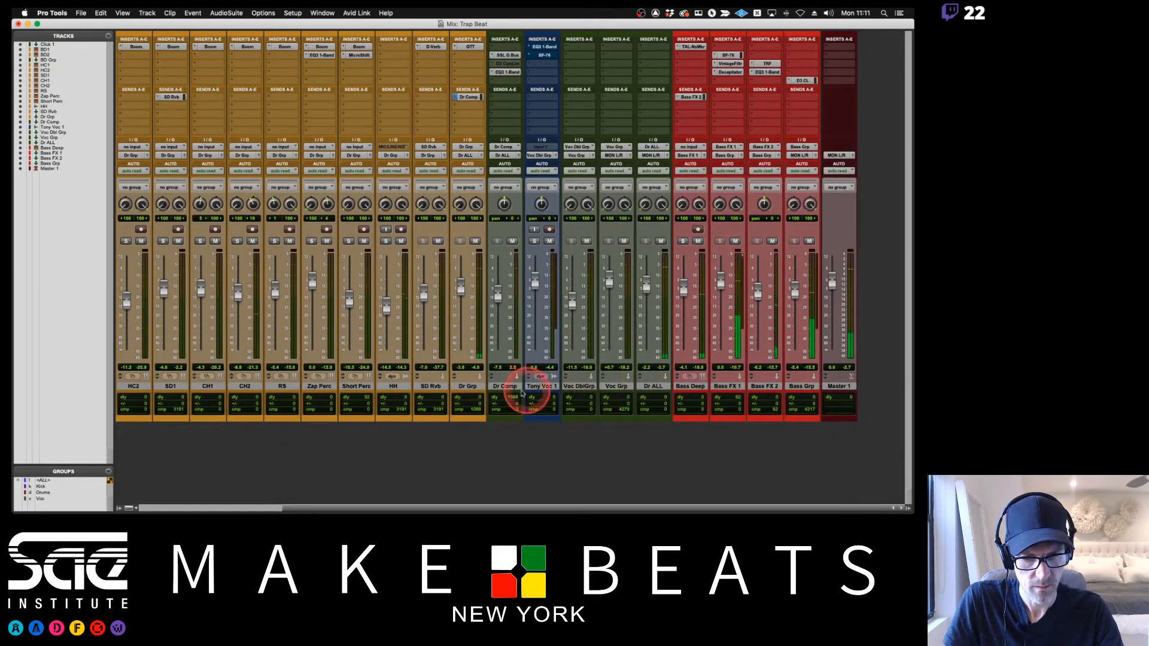
click(540, 386)
shift+click(604, 388)
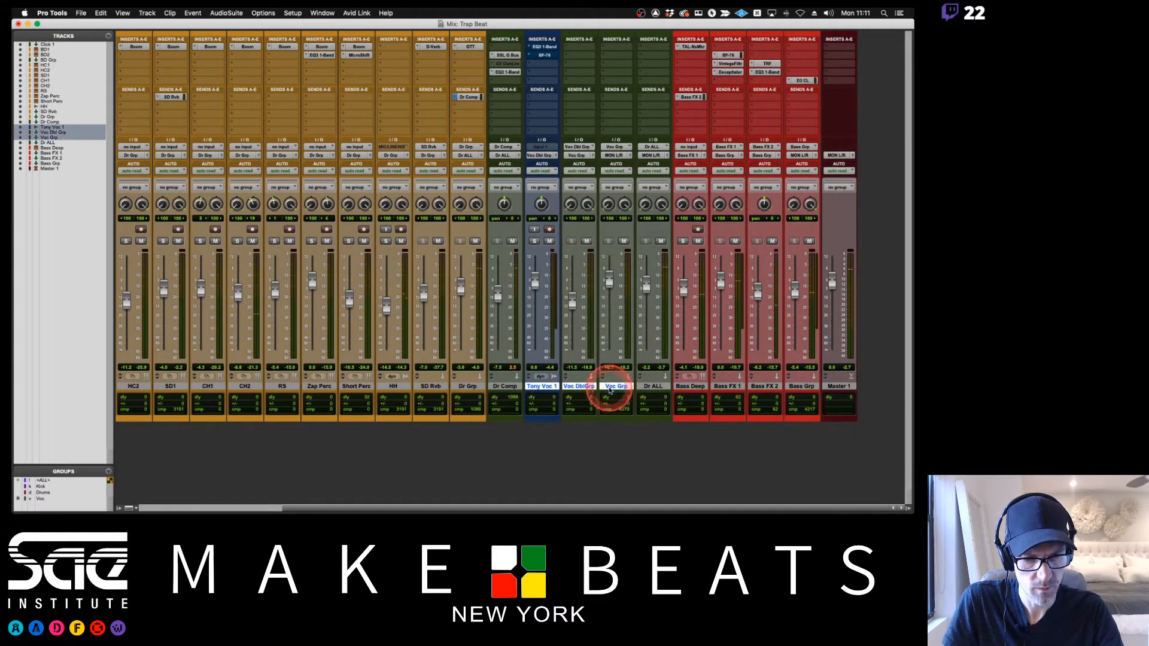
drag(546, 386, 816, 394)
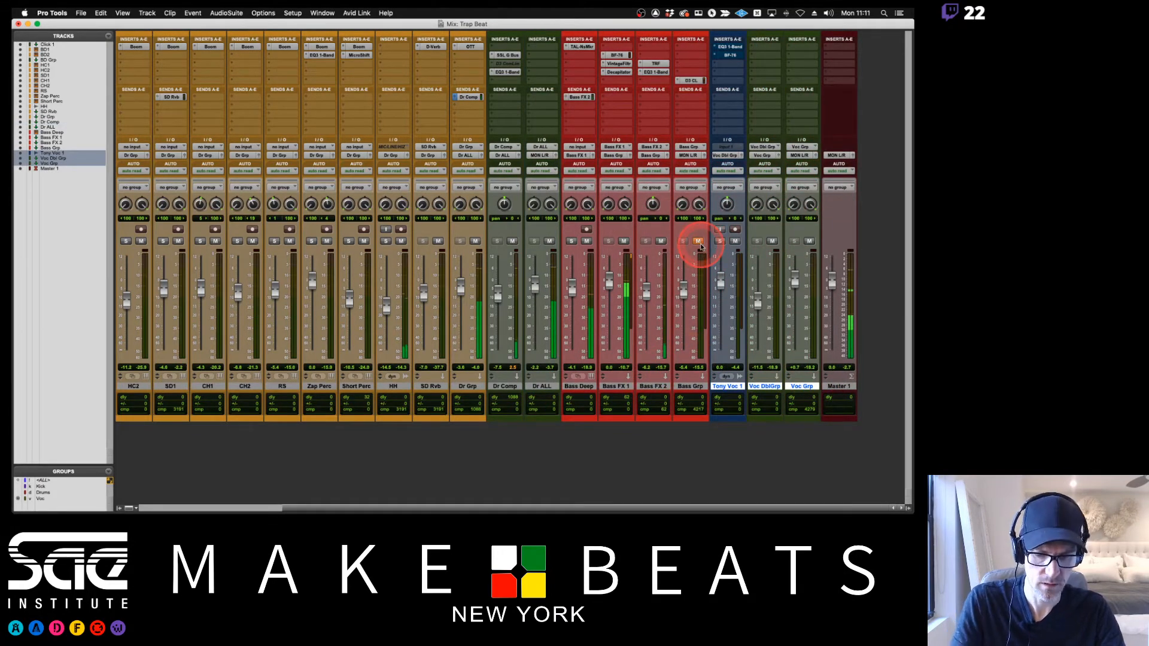
key(super+equal)
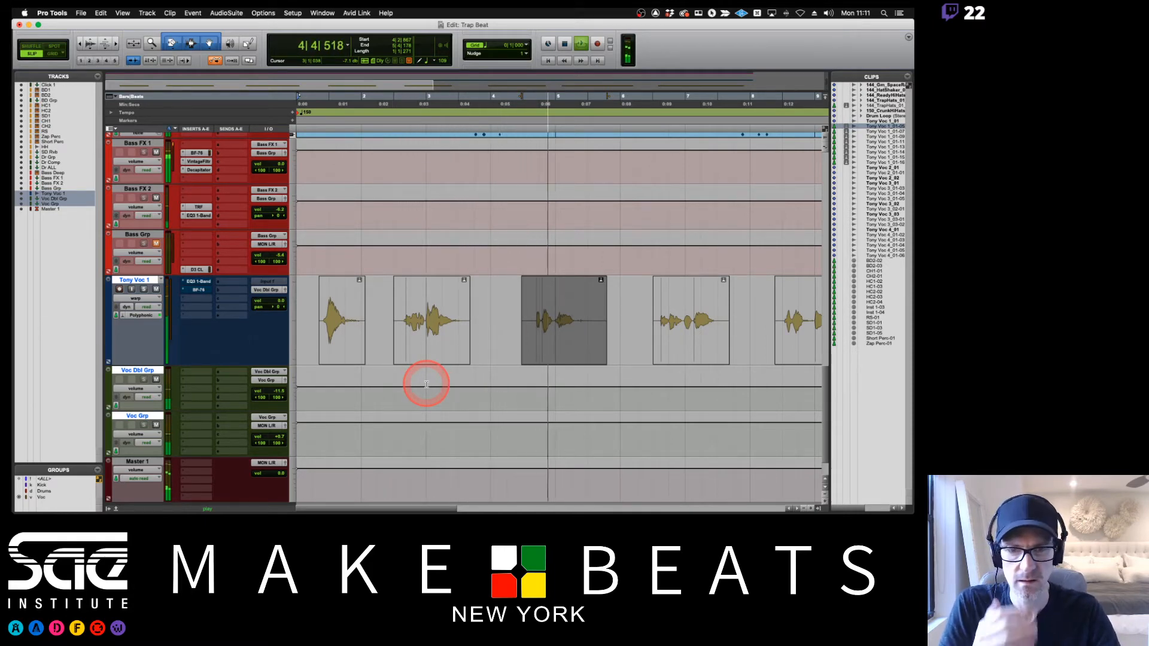
key(space)
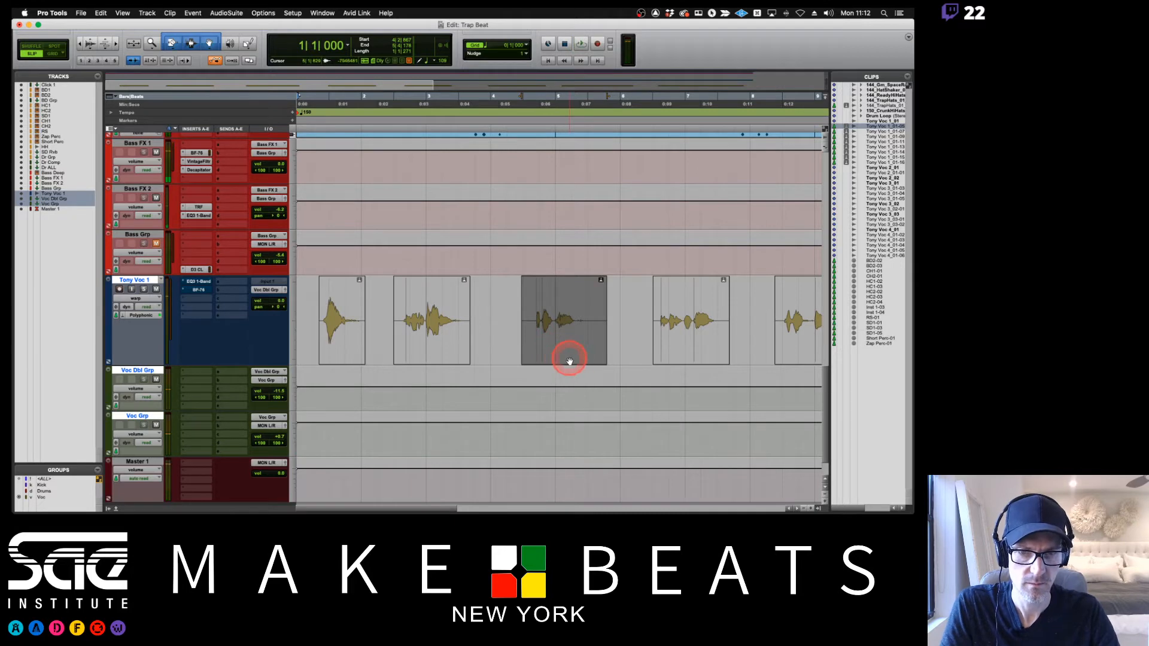
- Nudge the third Voc 1 clip slightly earlier and listen from 3|2|778
drag(569, 361, 570, 369)
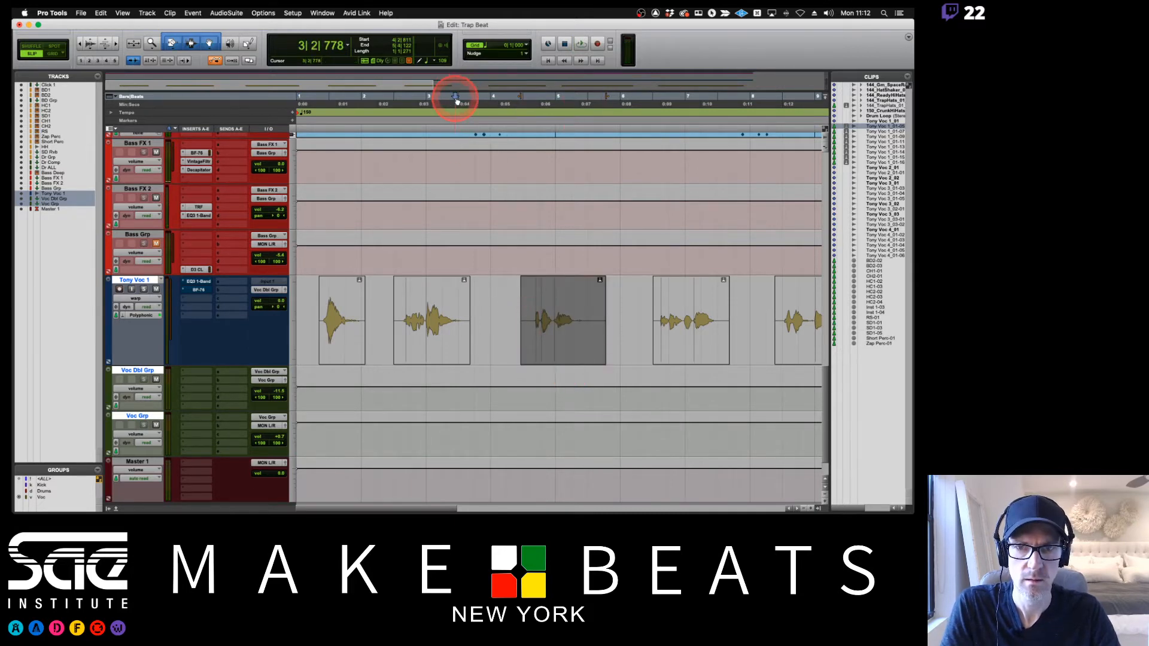
key(space)
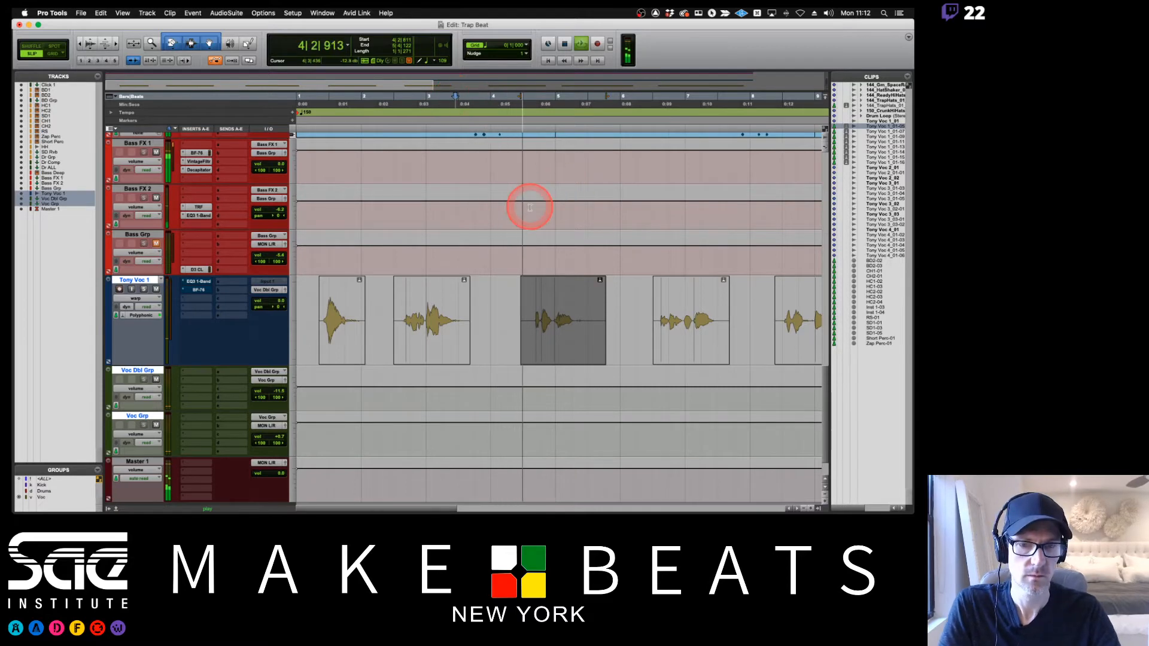
key(space)
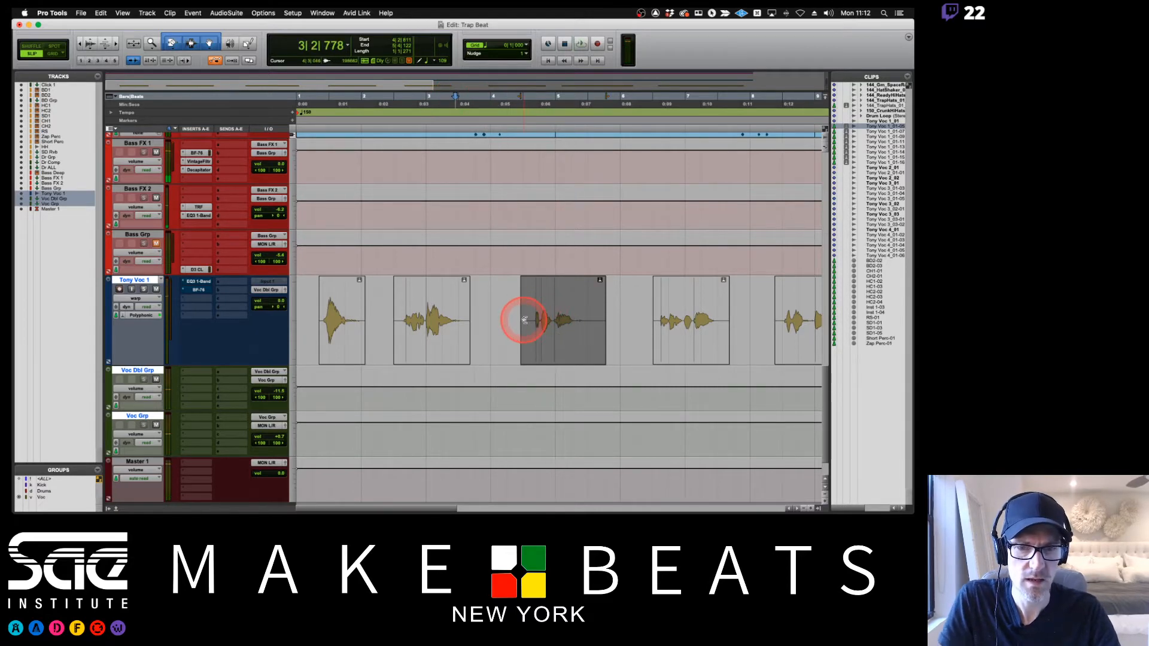
- Extend the third Voc 1 clip's start to about 4|2|450, replay from 3|2|778, and trim its tail slightly shorter
click(524, 320)
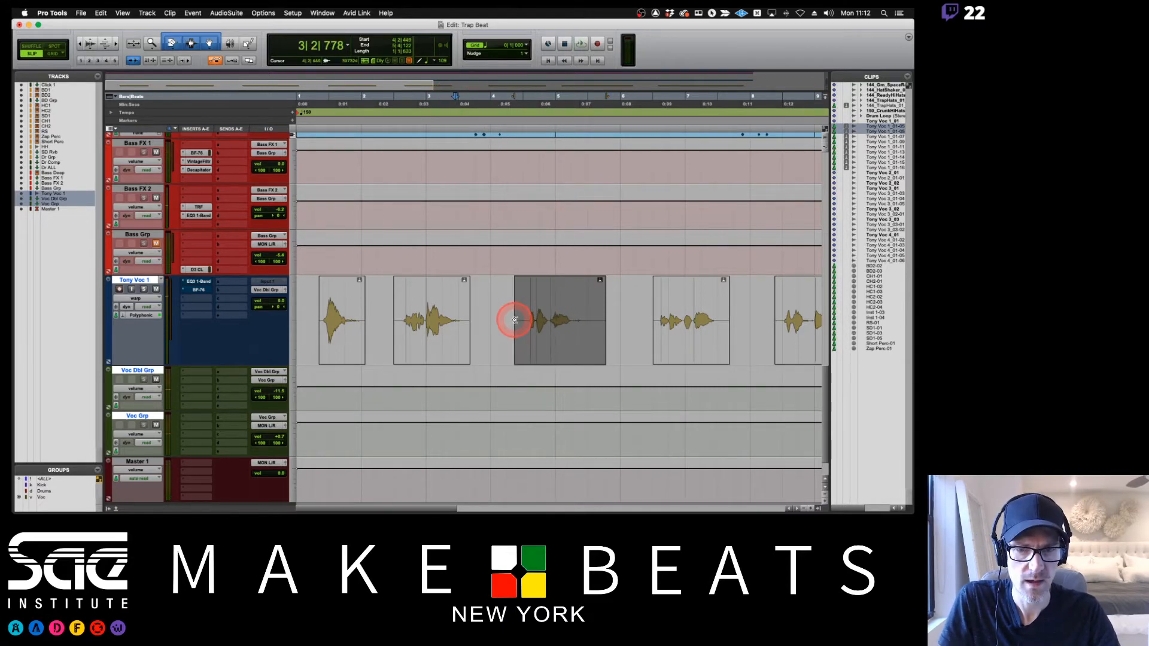
drag(515, 320, 514, 320)
key(space)
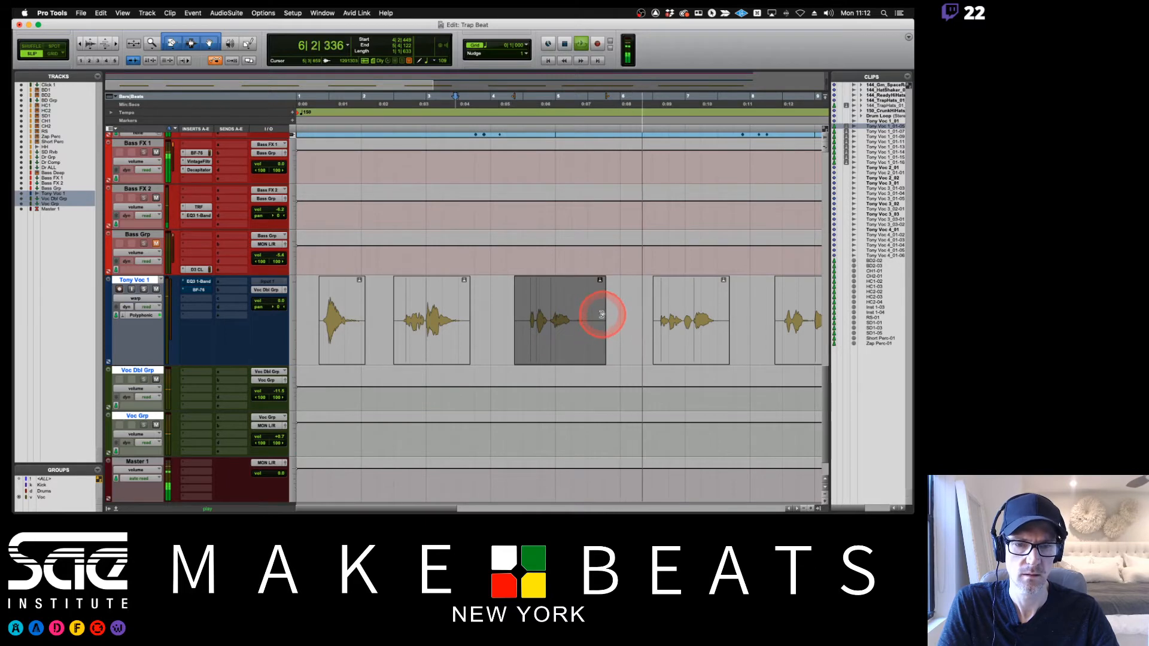
key(space)
drag(603, 319, 595, 320)
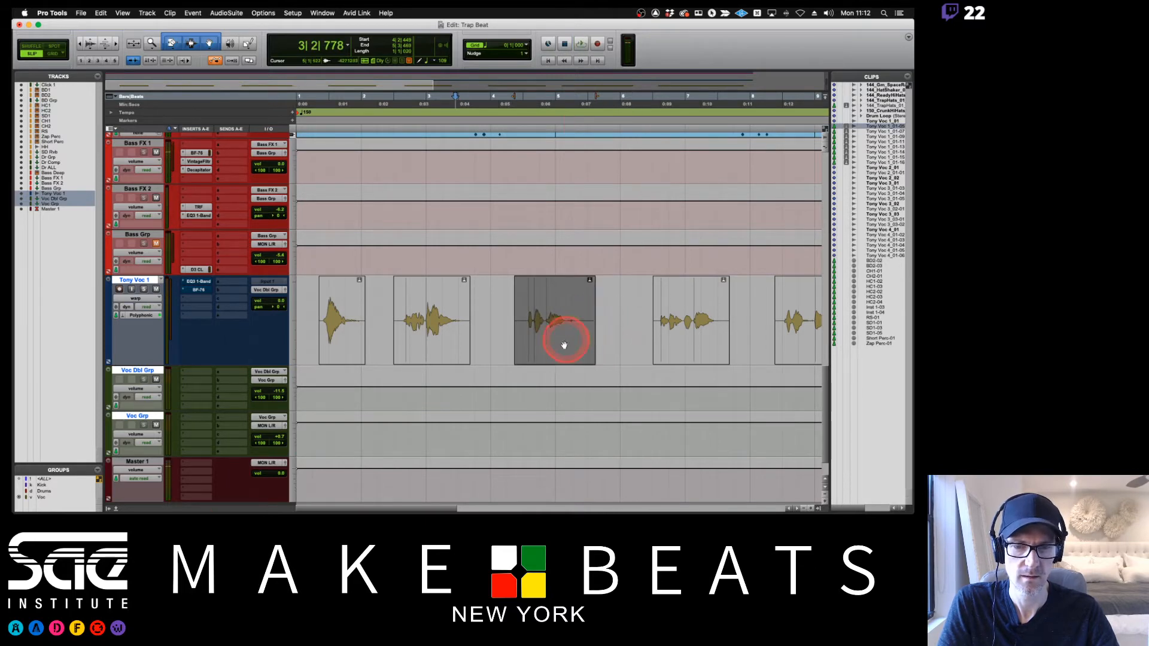
- Add warp markers at the third Voc 1 phrase's two words, pull the second later to just before bar 5, and play
double_click(528, 352)
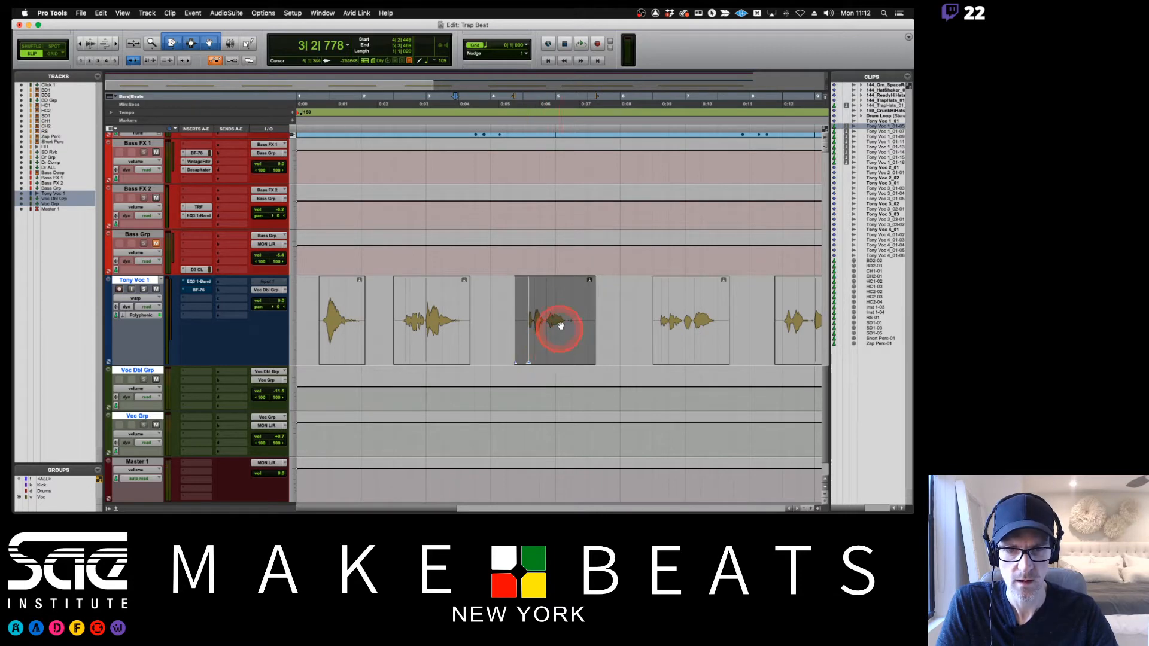
click(544, 350)
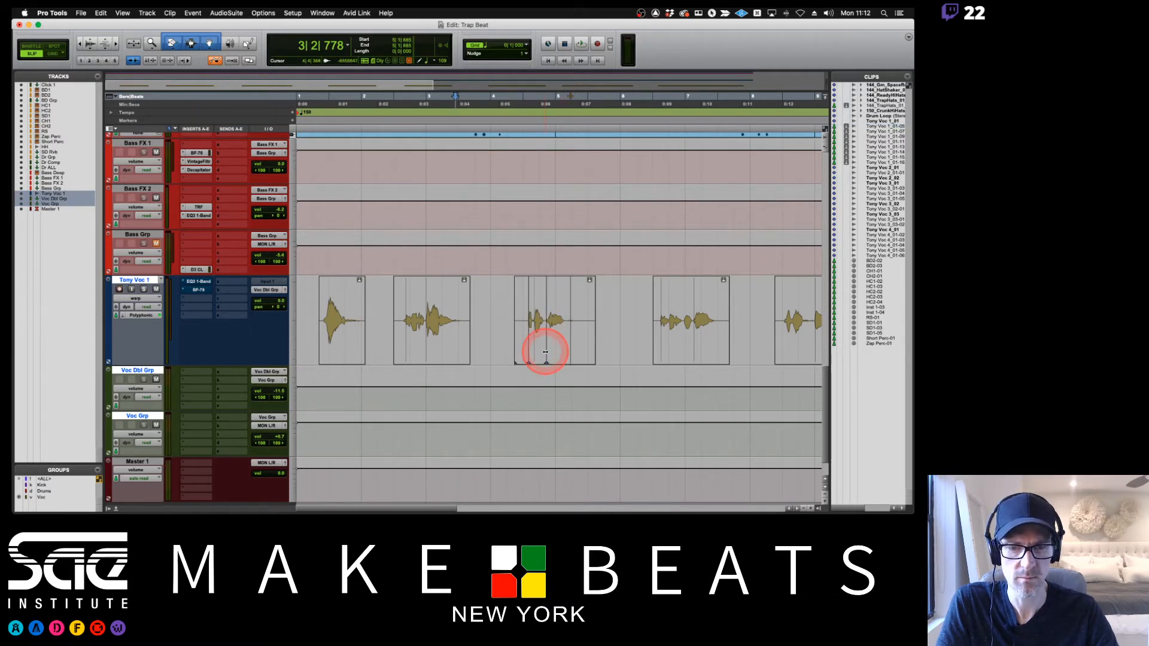
drag(546, 352, 549, 353)
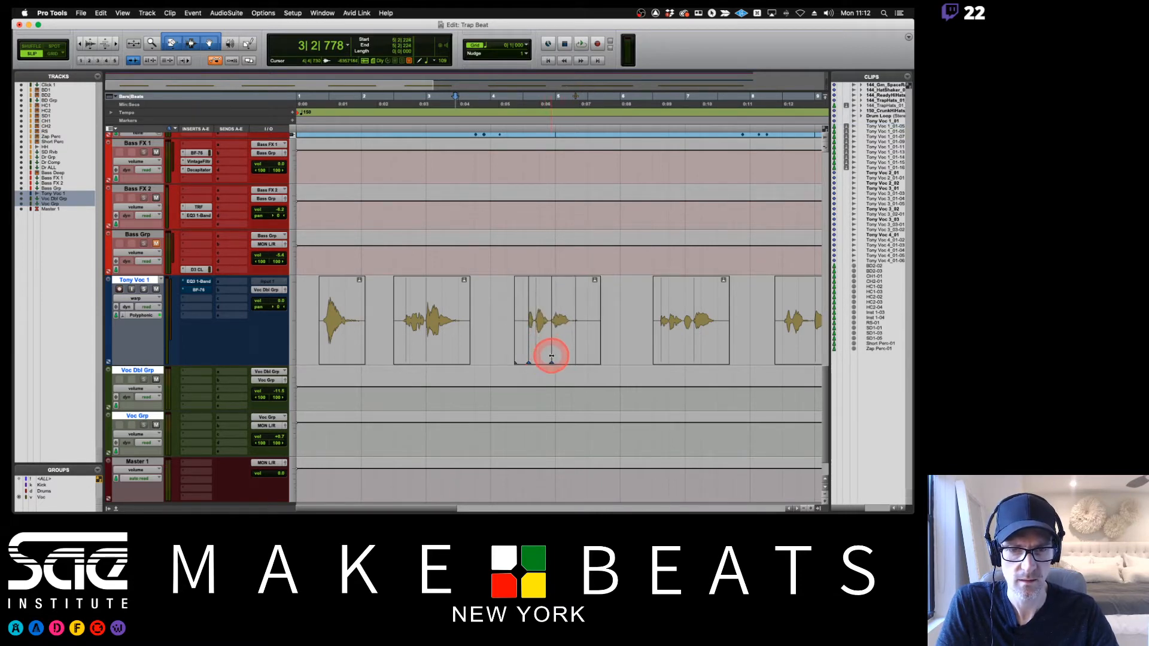
key(space)
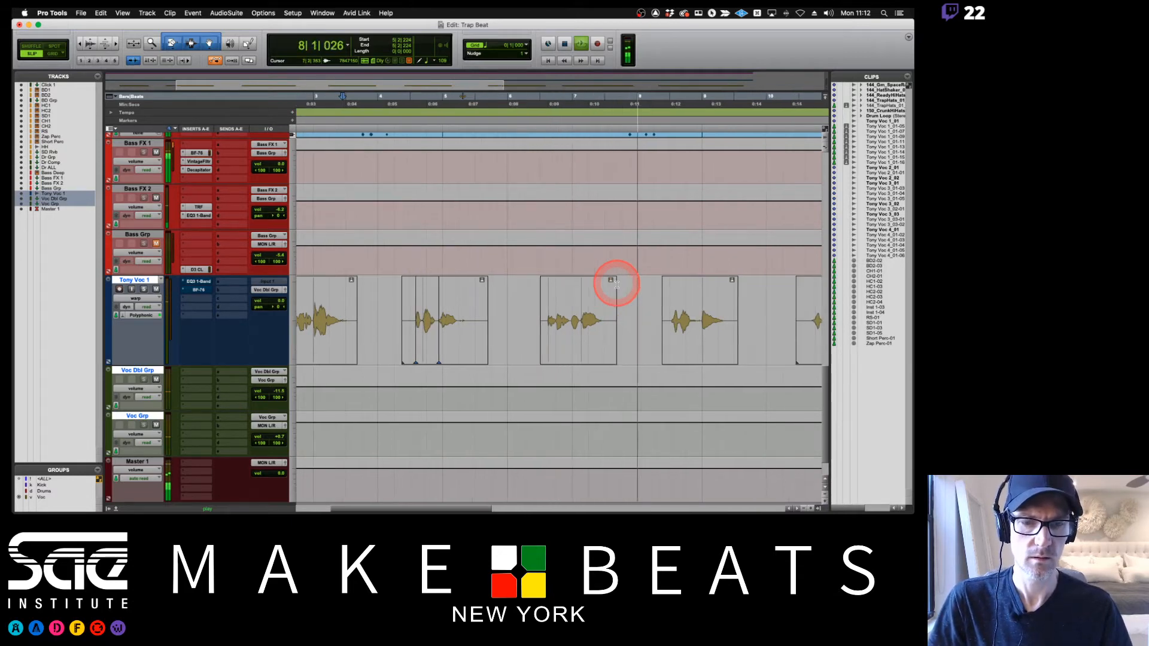
key(space)
- Add warp markers at the beginnings of the last two words in the fourth Voc 1 phrase, near bar 7
double_click(569, 336)
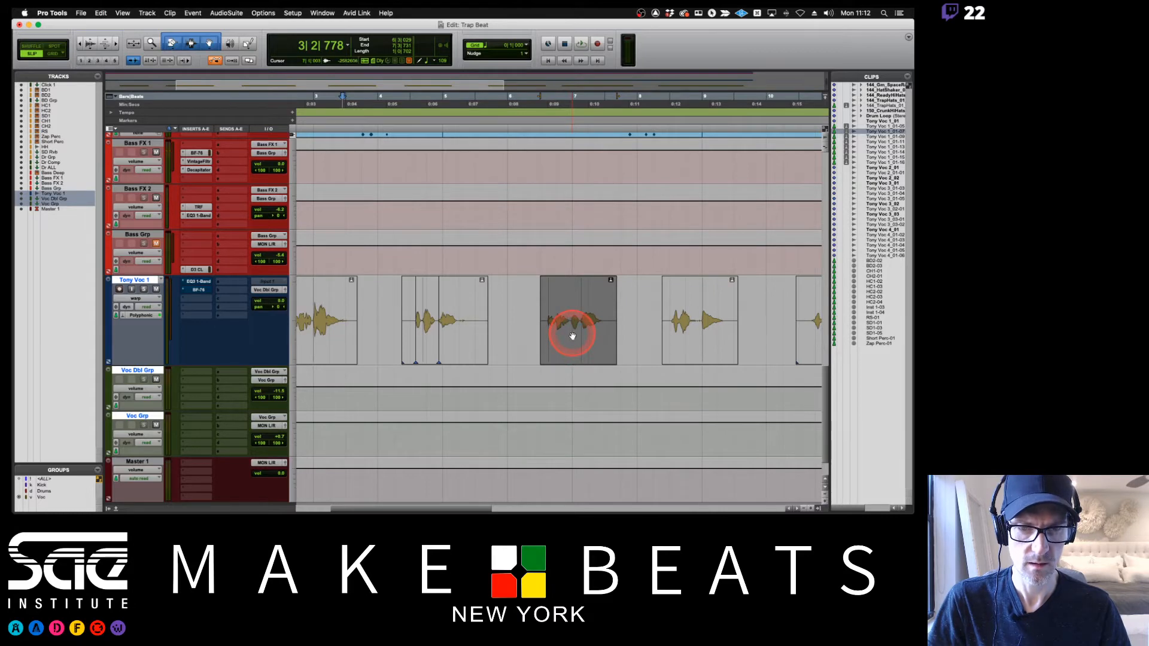
key(t)
key(t)
key(t)
scroll(687, 340, right, 8)
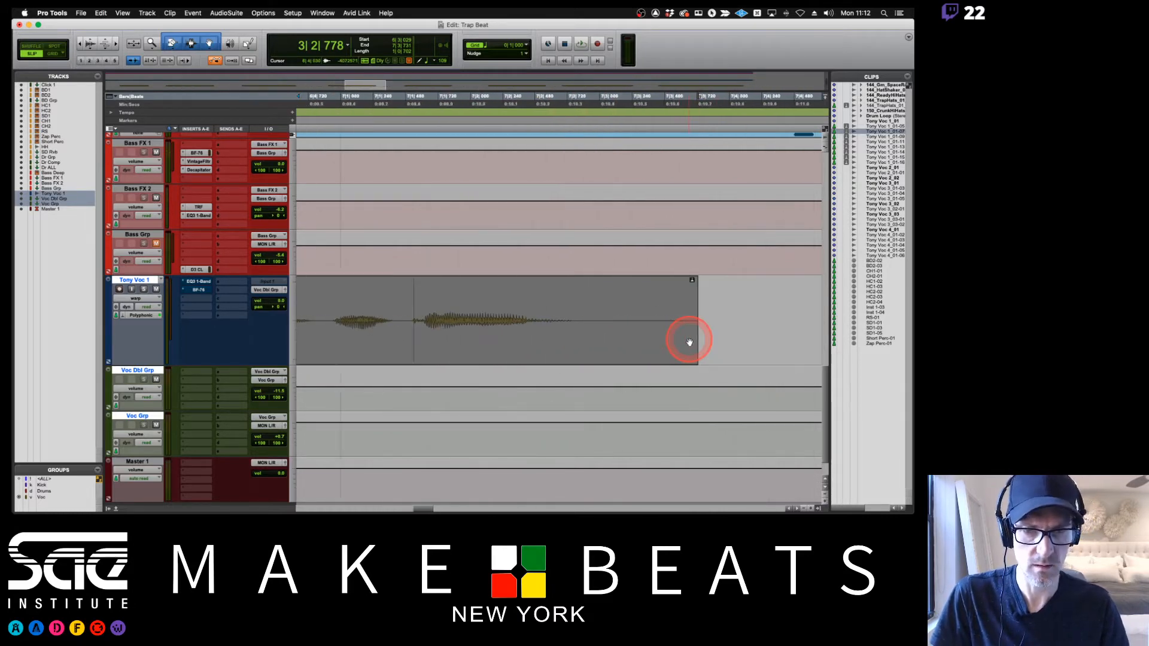
scroll(688, 341, left, 2)
drag(443, 339, 473, 338)
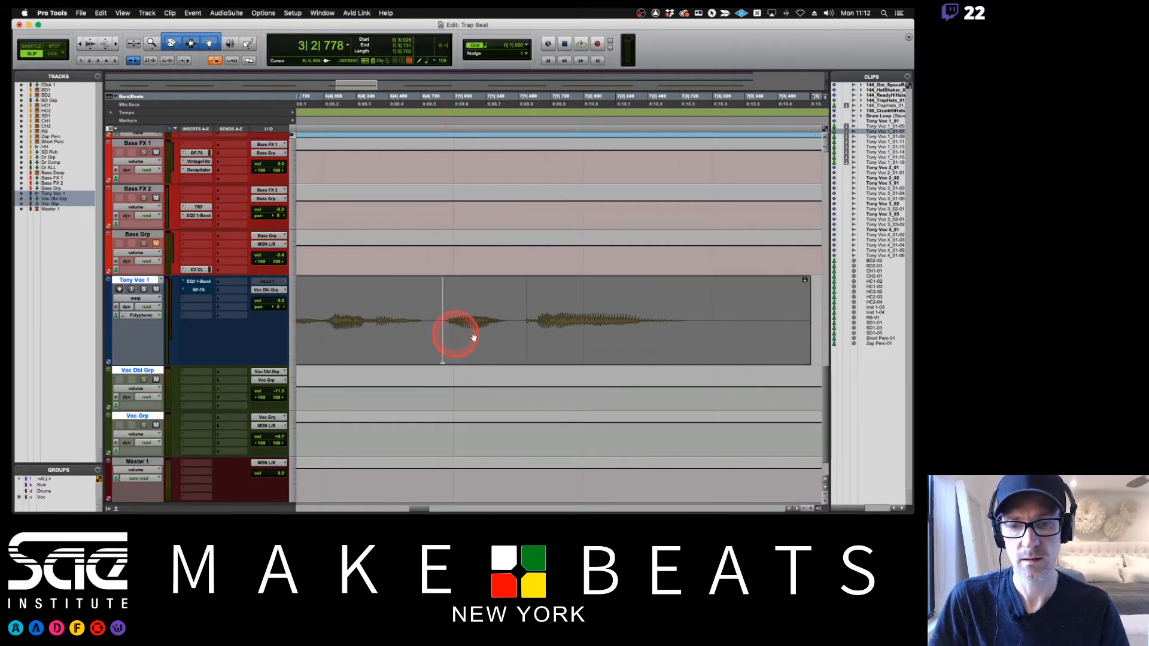
click(560, 308)
click(526, 344)
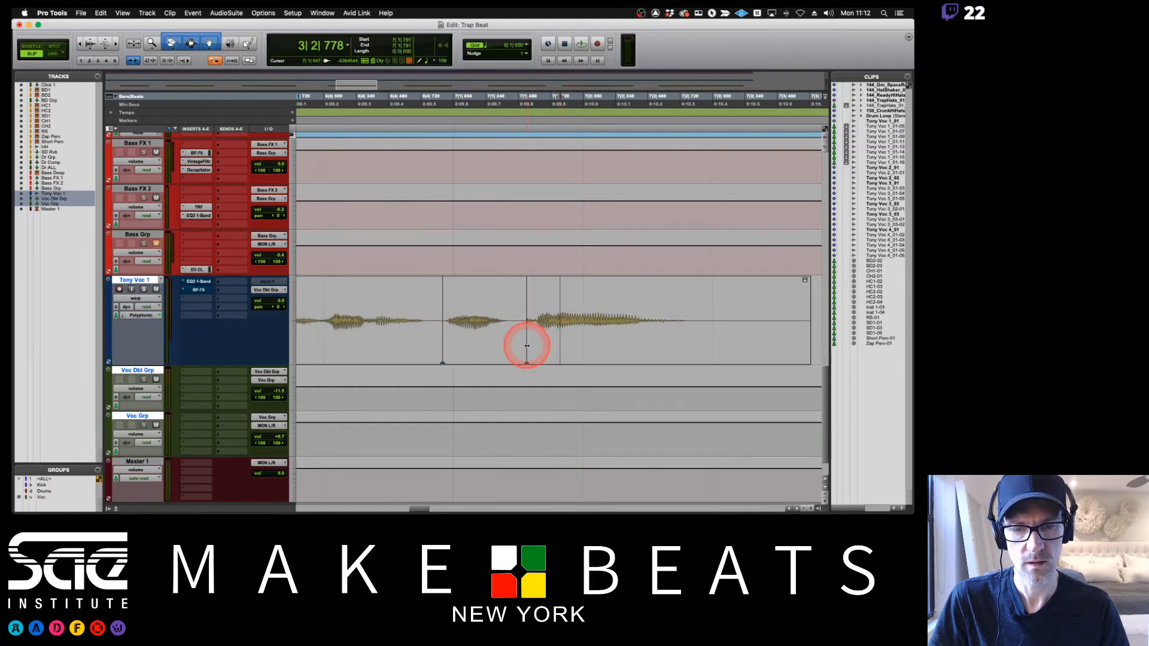
- Pull the warp marker on the fourth Voc 1 phrase's last word later and listen from 3|2|778
drag(525, 350, 558, 352)
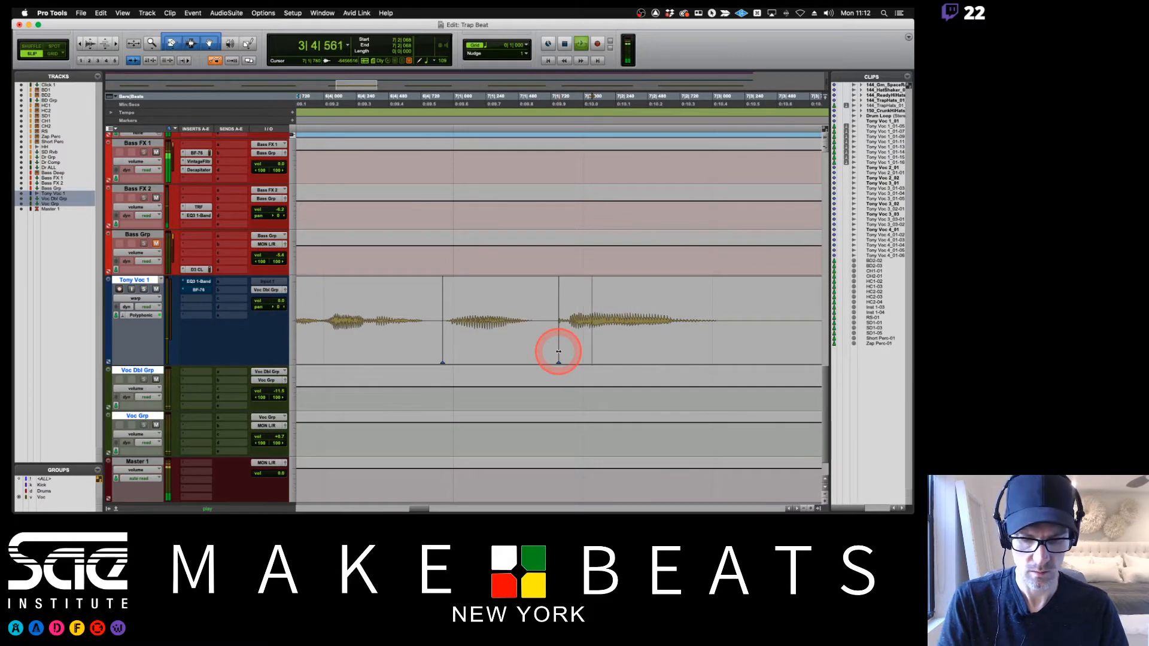
key(r)
key(r)
key(r)
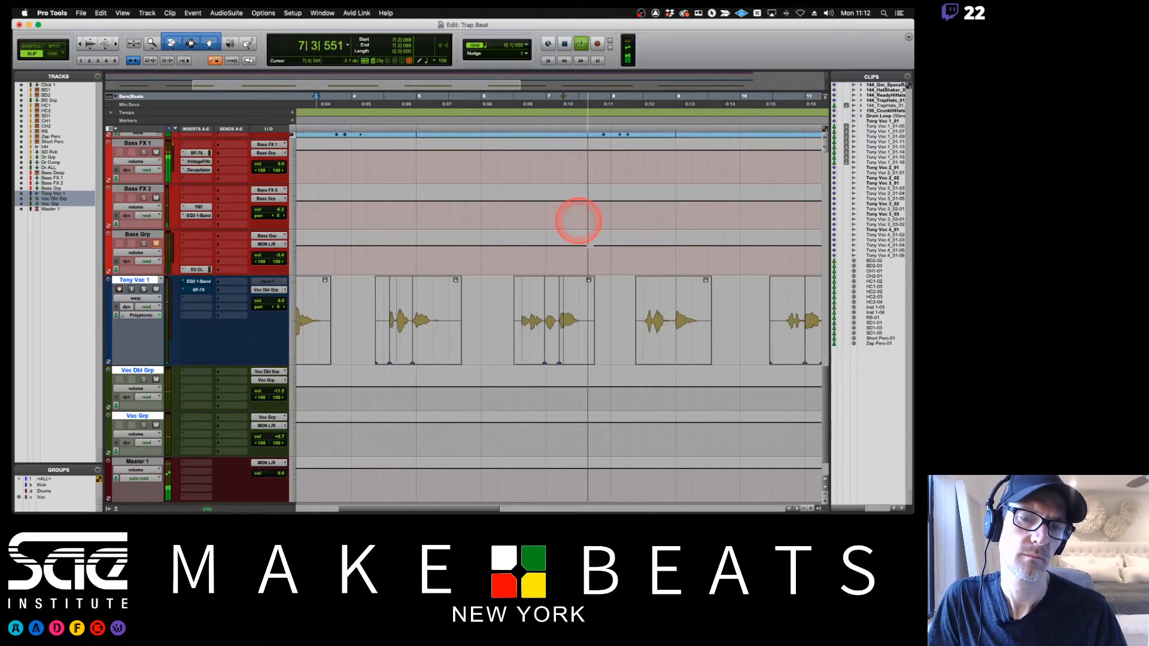
scroll(613, 341, right, 5)
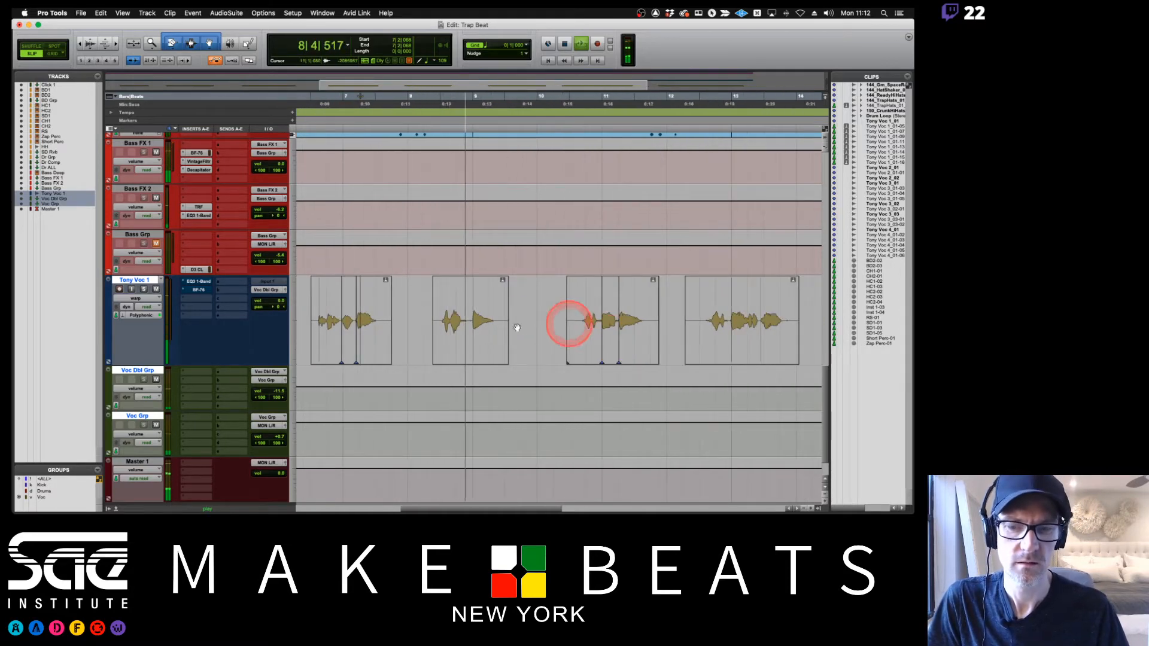
key(space)
- Extend the fifth Voc 1 clip's start, shift the phrase slightly earlier, and listen from 7|3|703
key(super+])
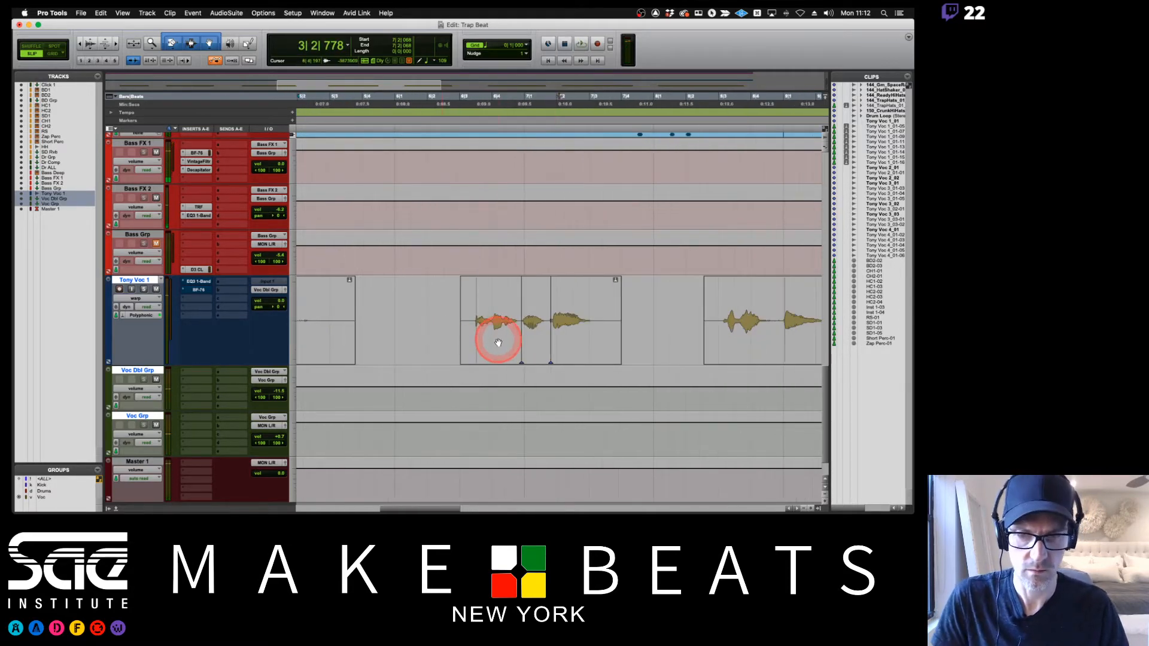
scroll(584, 329, right, 4)
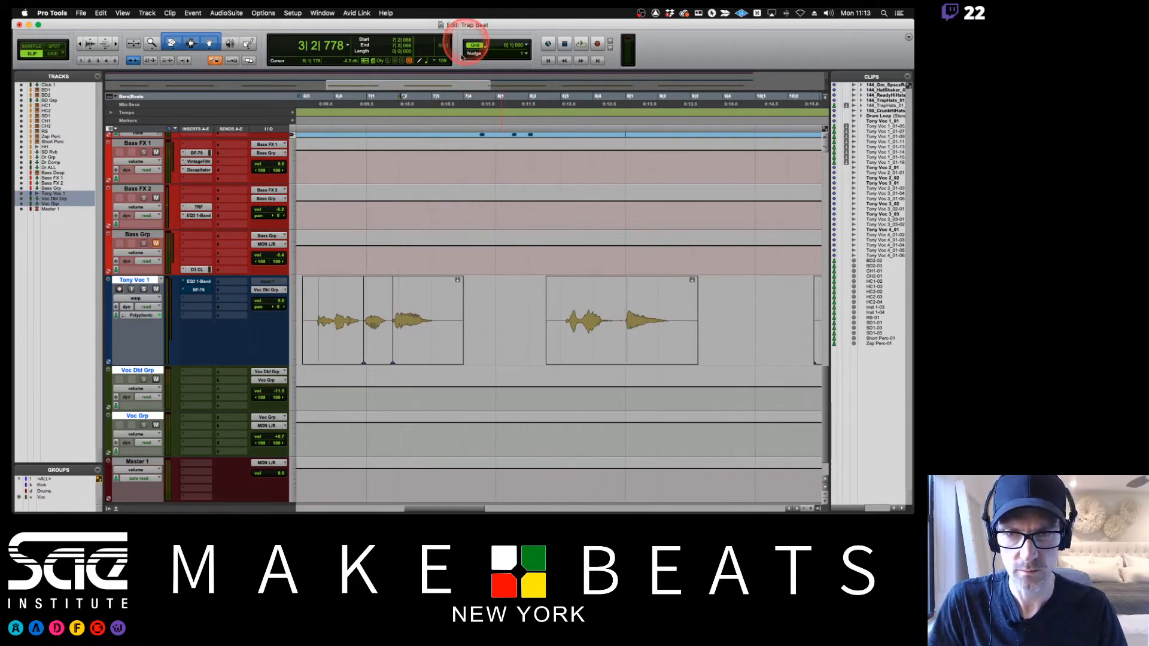
click(454, 106)
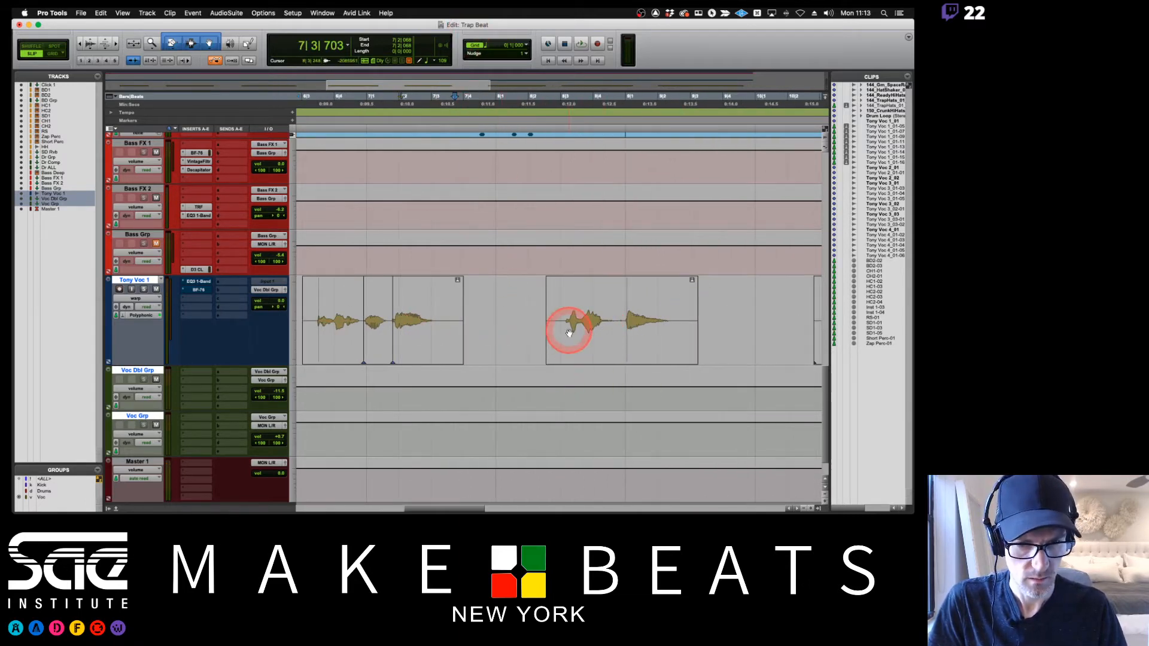
drag(548, 319, 539, 321)
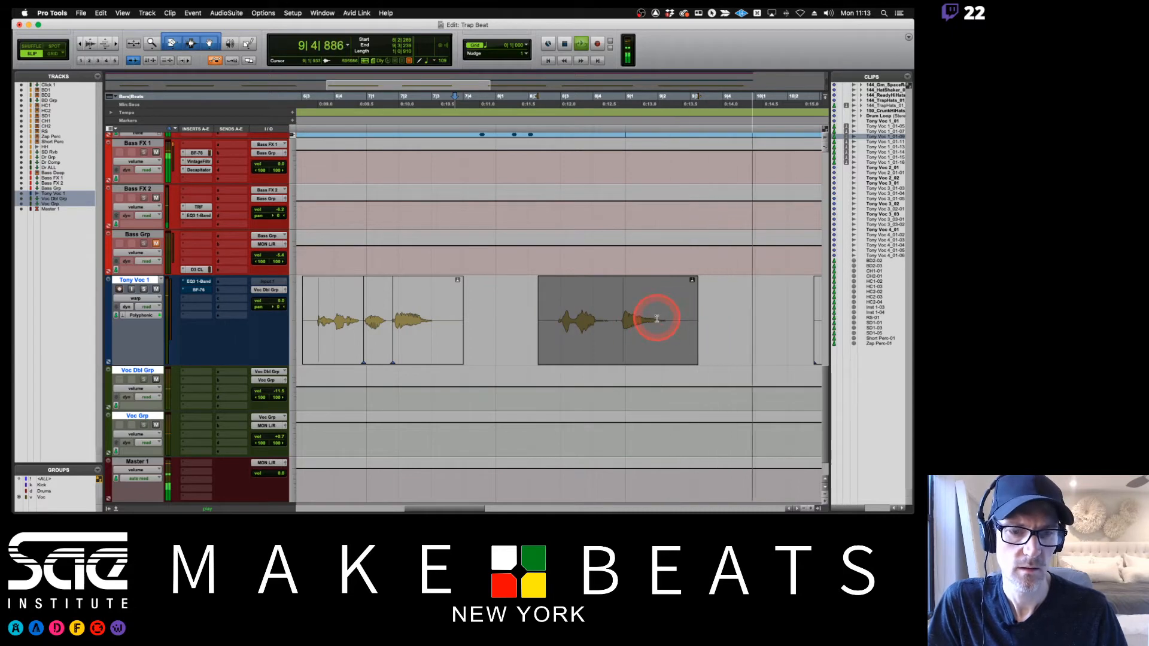
scroll(657, 318, right, 2)
key(space)
- Move the fifth Voc 1 clip slightly earlier to start at about 8|2|052 and replay from 7|3|703
drag(536, 359, 529, 359)
key(space)
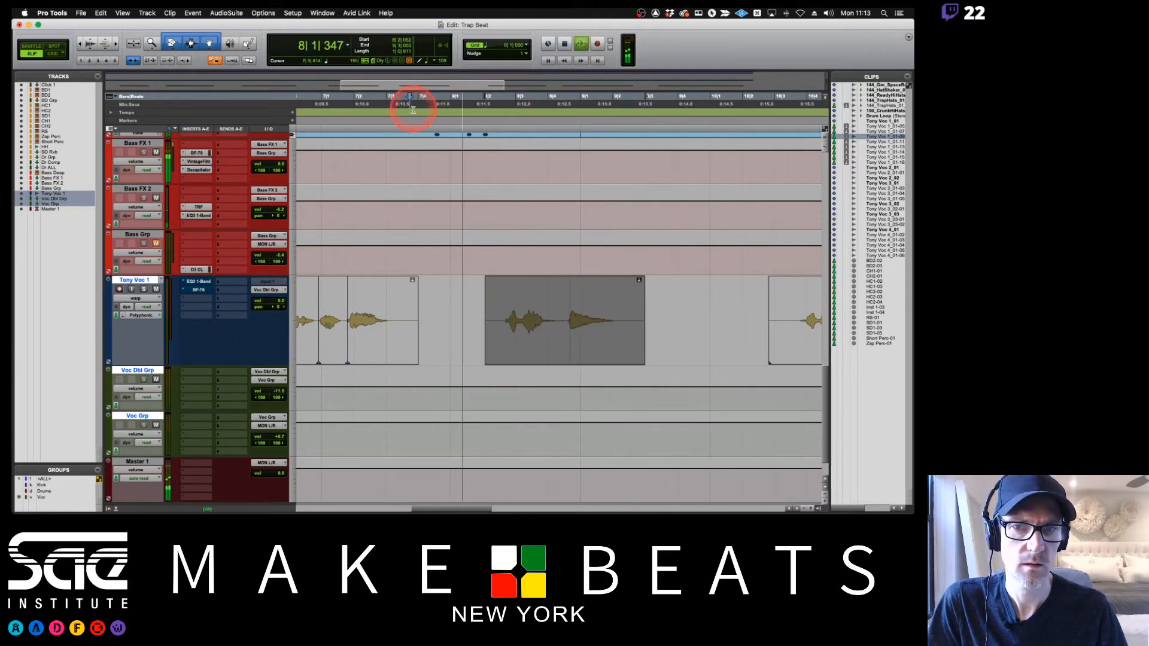
key(space)
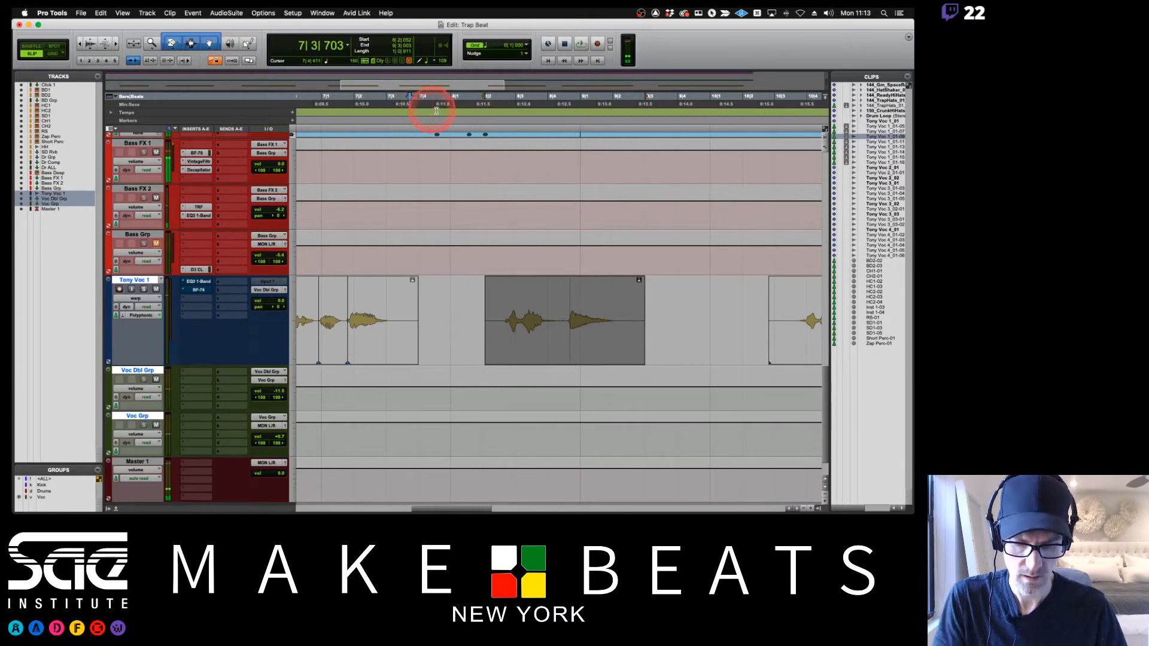
- Listen to the fourth and fifth Voc 1 phrases from 6|4|601, and move the fifth clip slightly later
key(super+bracketleft)
key(super+bracketleft)
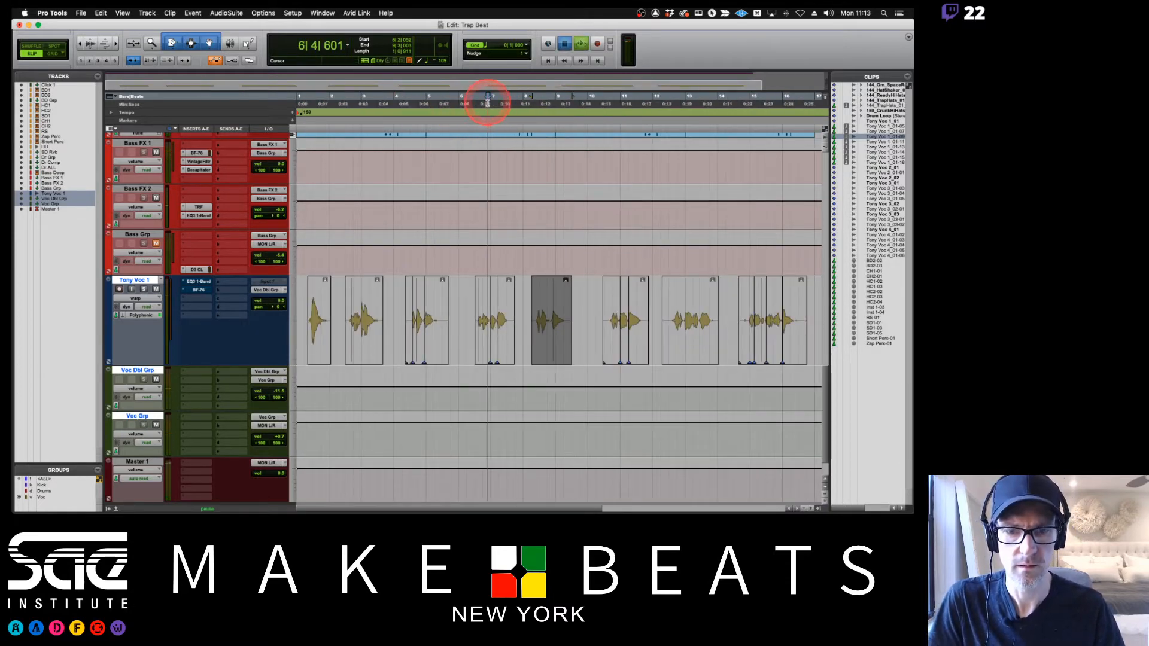
key(space)
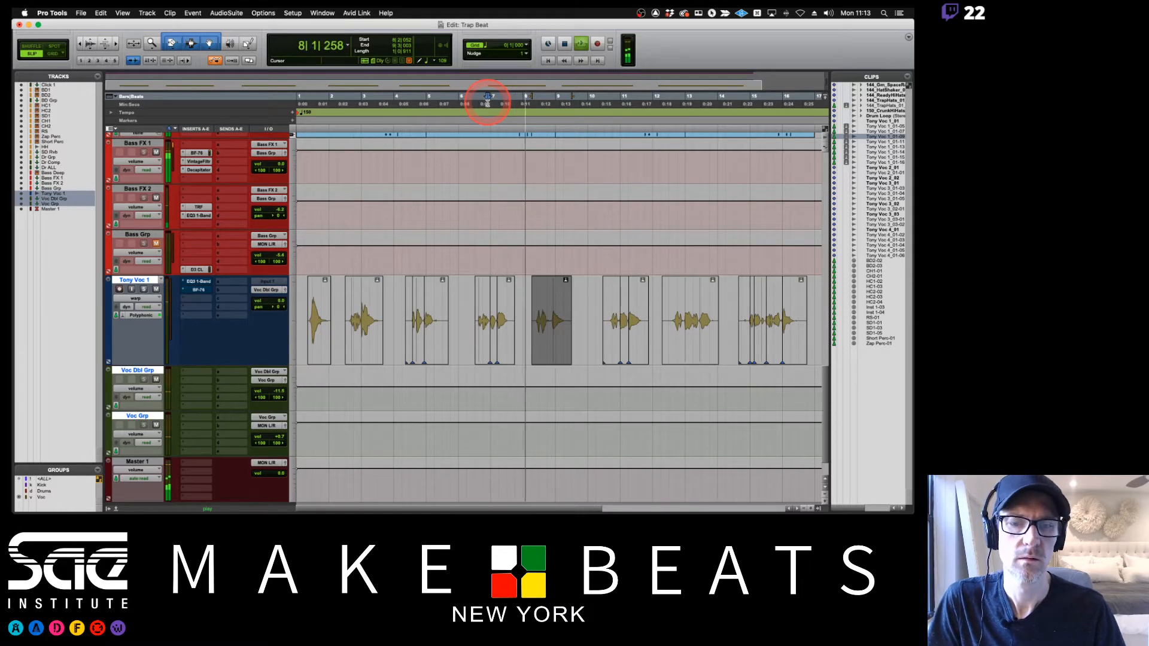
key(space)
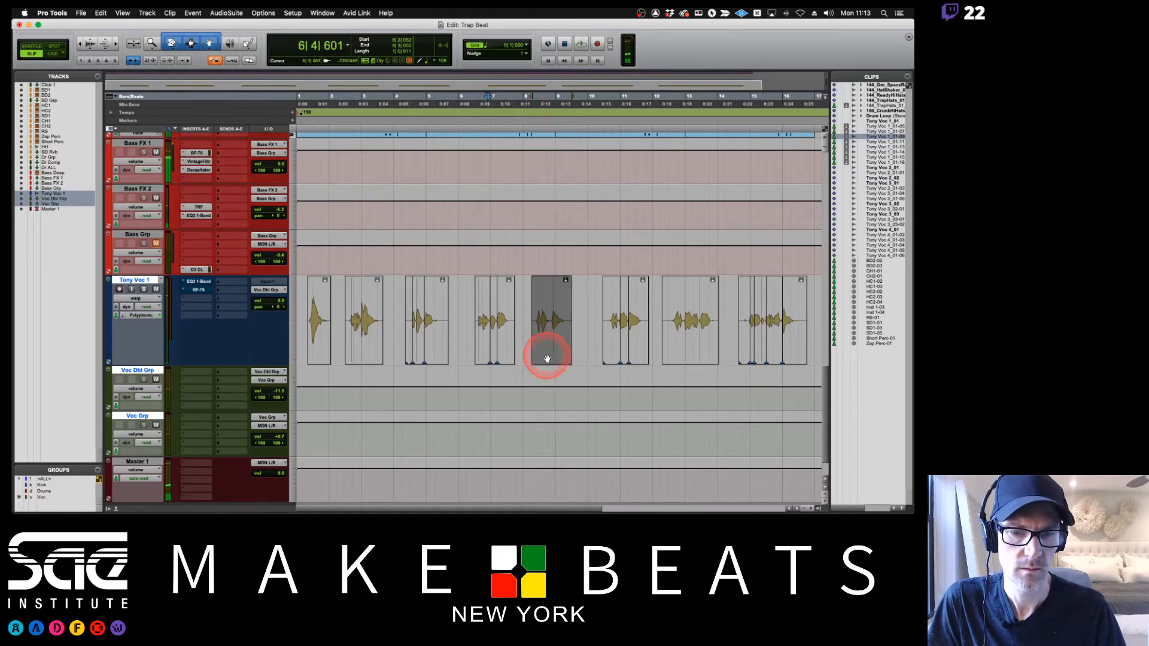
drag(548, 361, 551, 364)
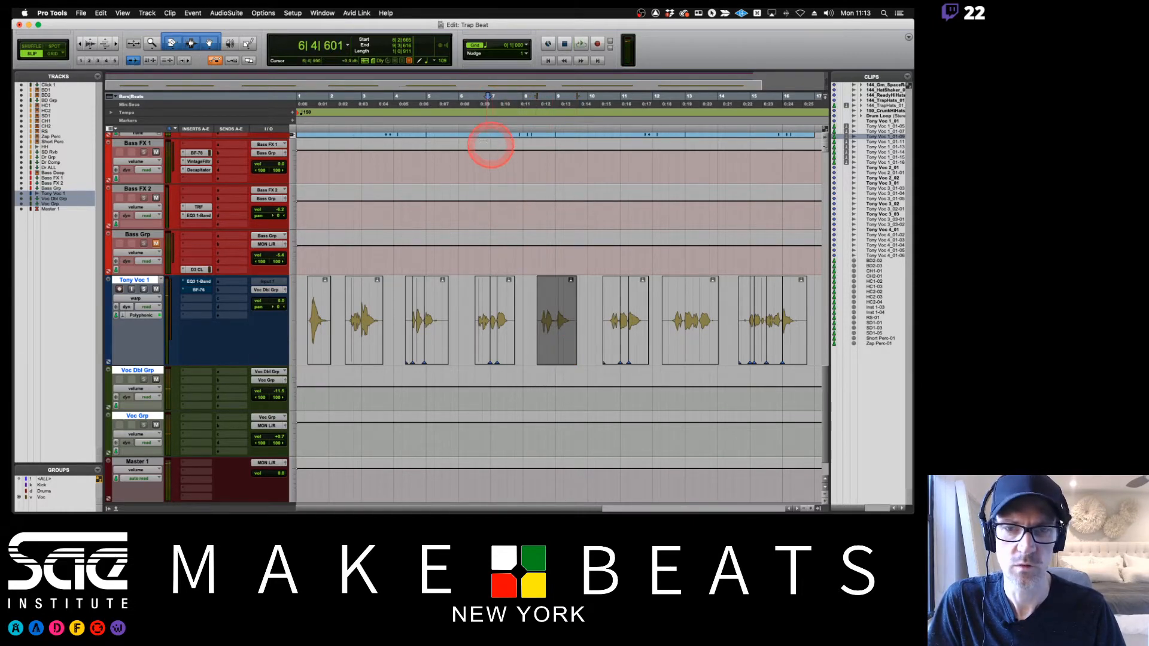
- Play the vocal from 6|4|601, solo Tony Voc 1, and listen to the phrase around bar 11 from 9|3|727
key(space)
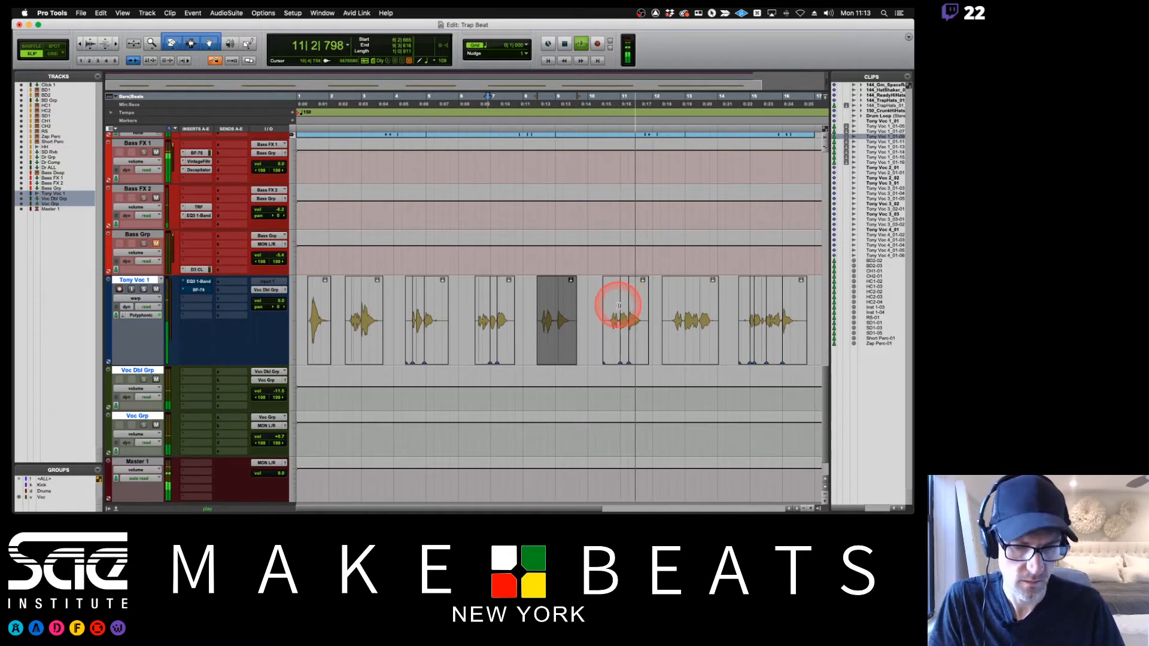
key(super+])
key(super+])
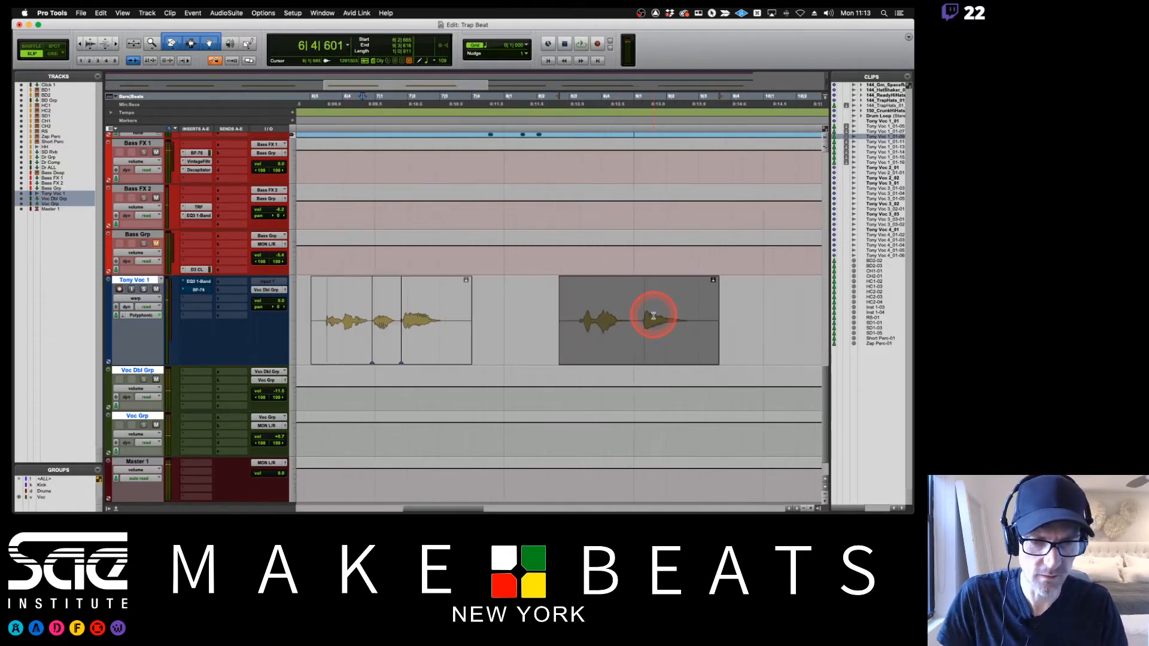
scroll(654, 316, right, 5)
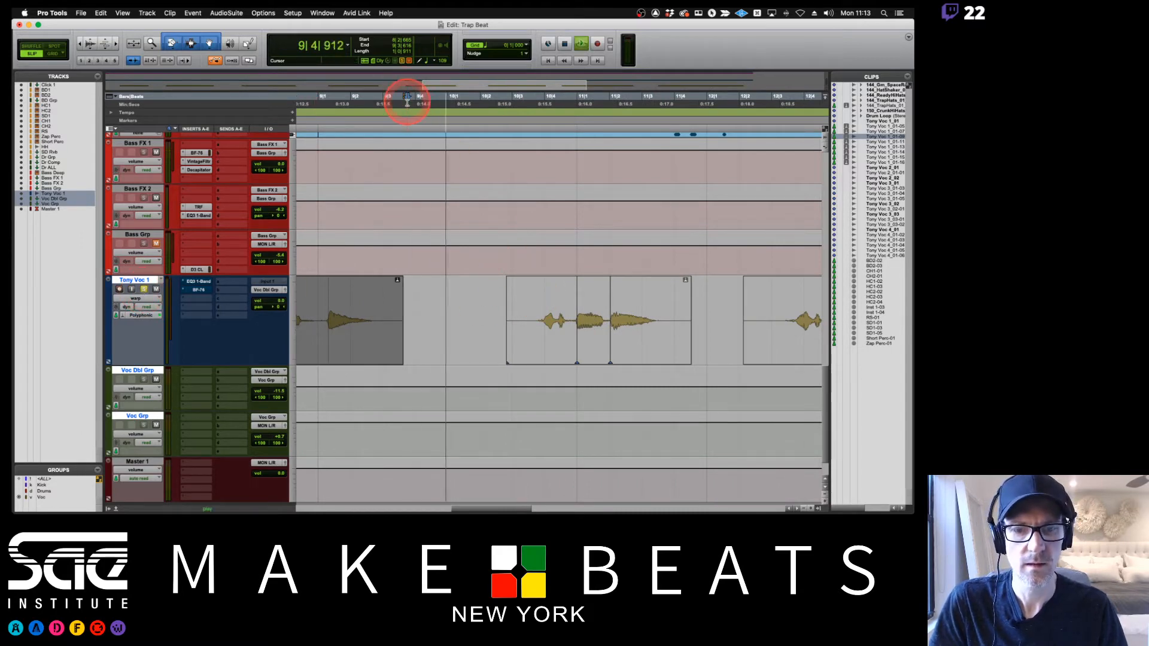
key(space)
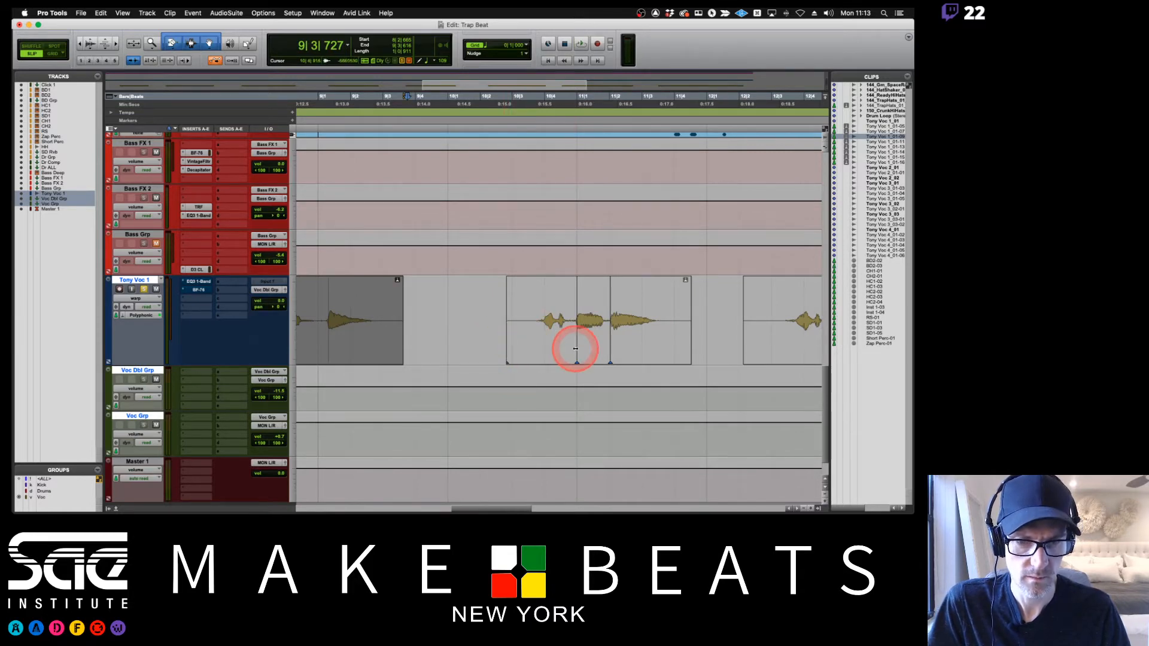
- Extend the start of the Tony Voc 1 clip near 10|3 slightly earlier, undoing the trim that cuts too much
click(508, 324)
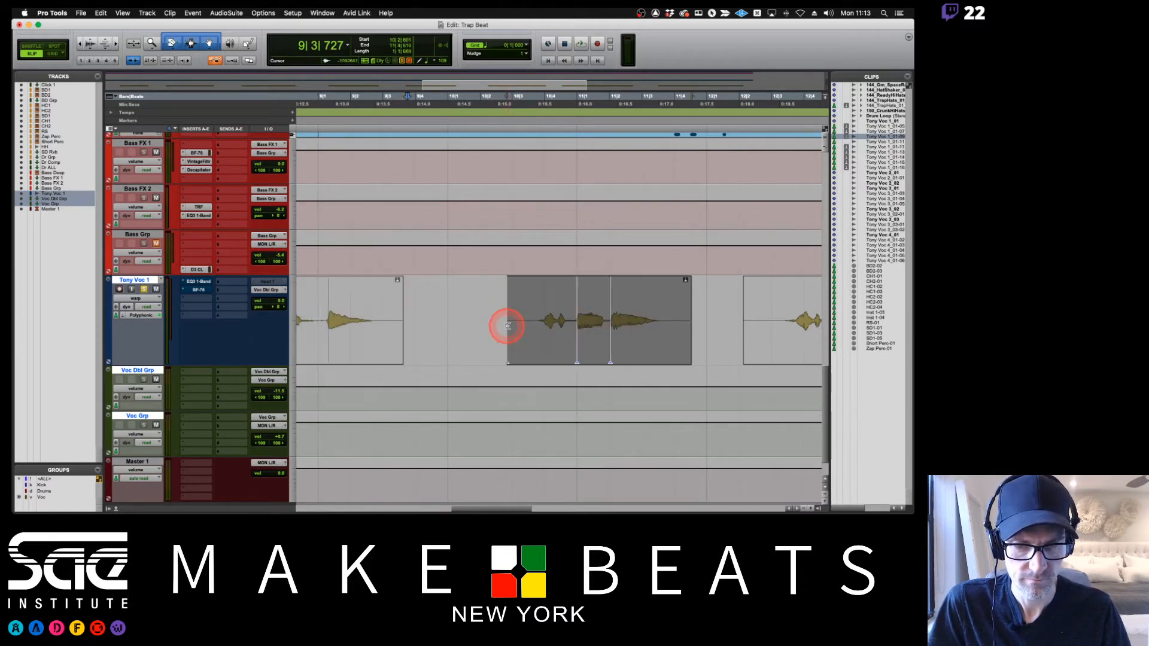
click(482, 309)
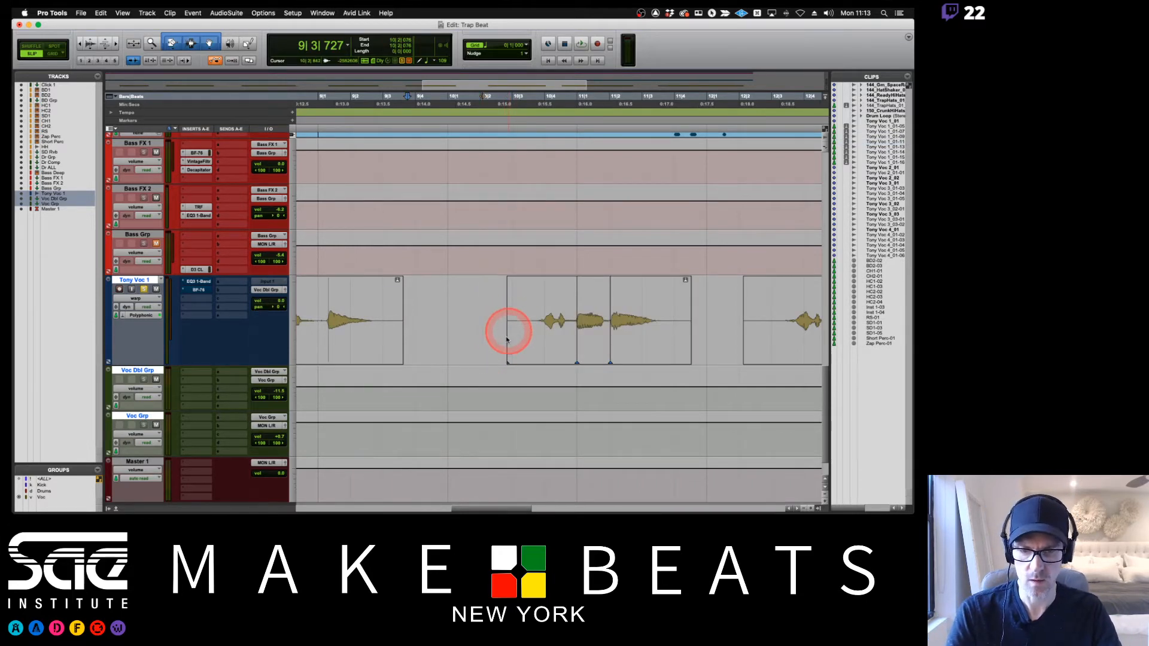
click(508, 362)
click(519, 312)
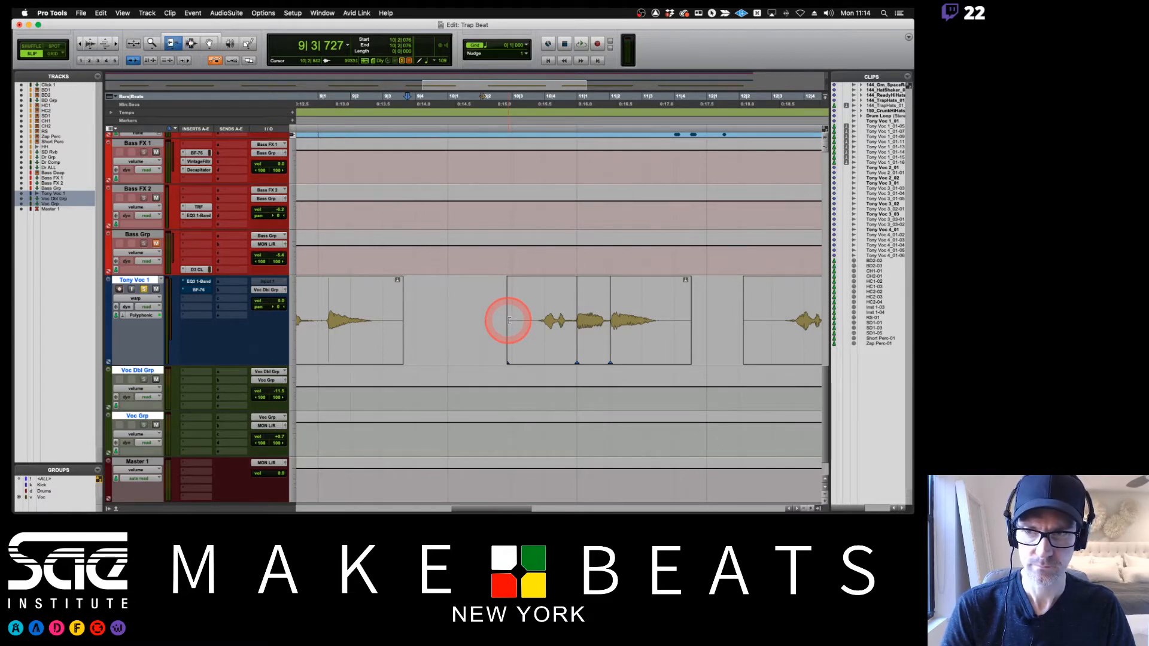
mouse_move(509, 321)
mouse_down()
mouse_move(487, 323)
mouse_move(508, 340)
mouse_up()
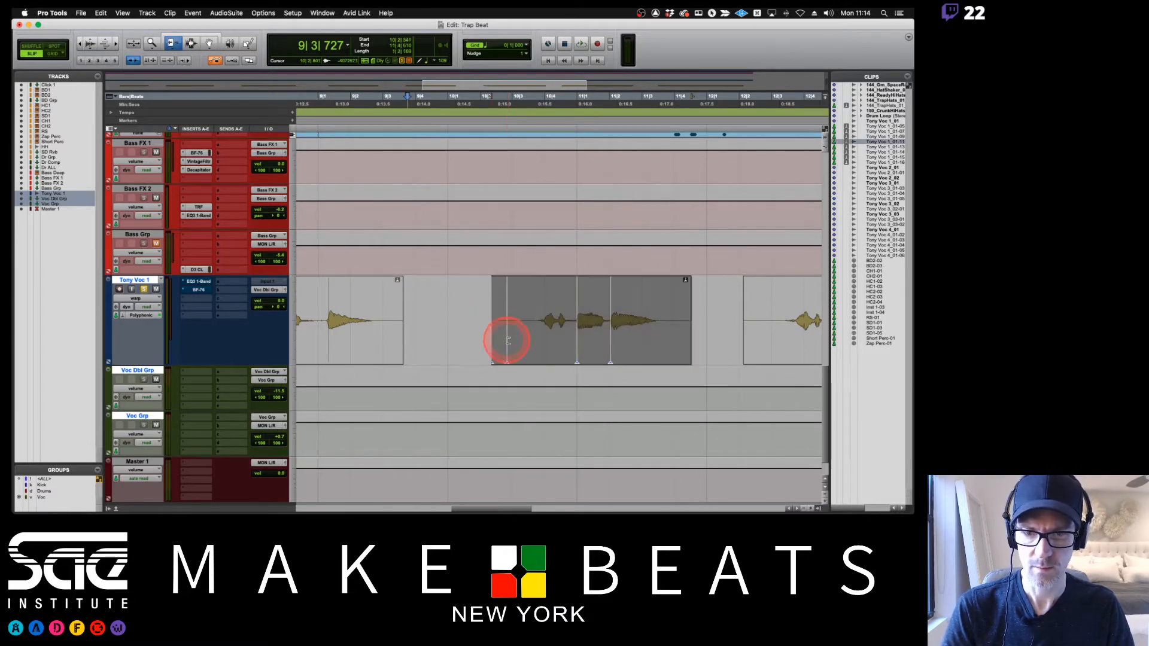
click(519, 307)
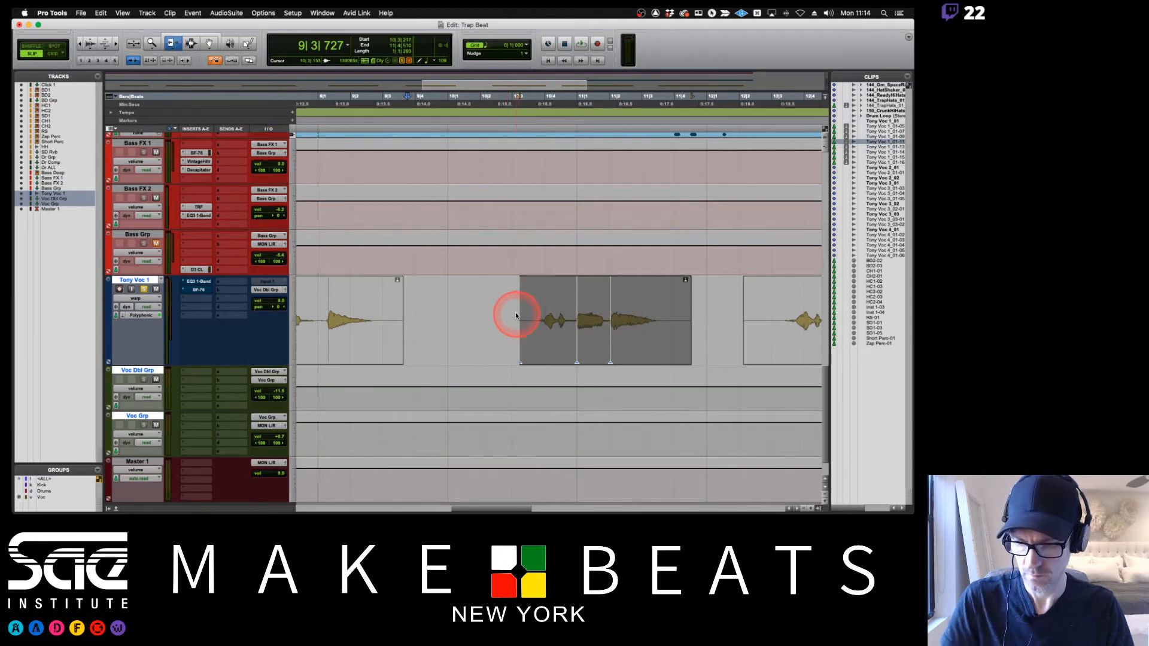
key(super+z)
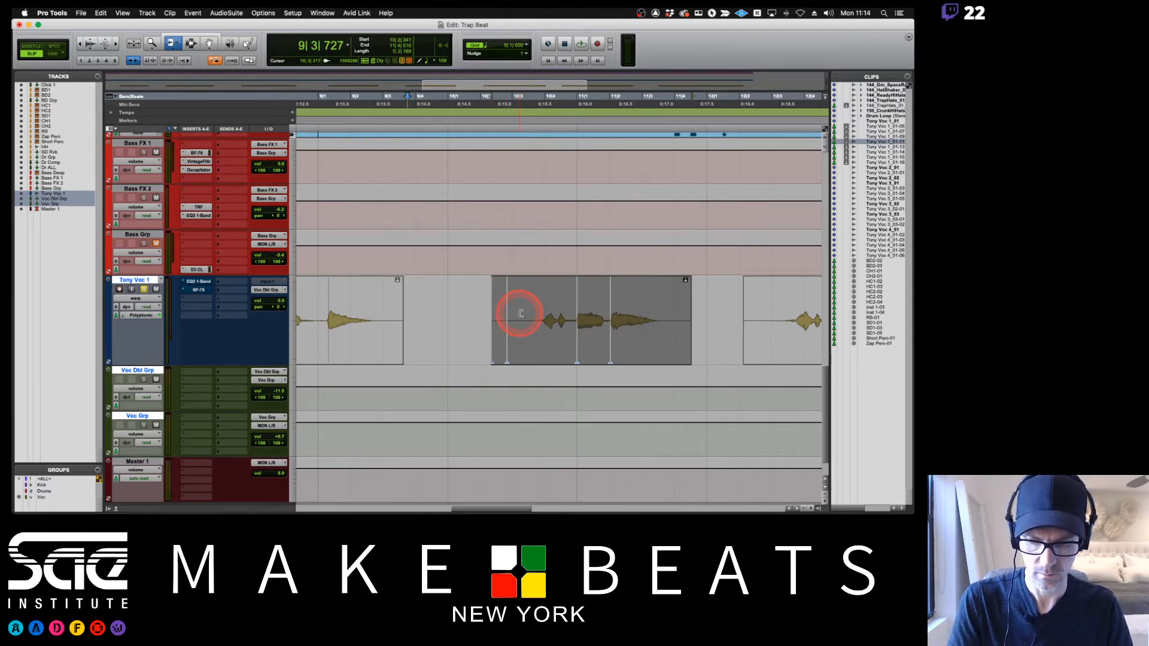
- With the Smart Tool active, move the clip's first warp marker near 10|3 slightly later and listen to the timing
key(super+7)
click(523, 291)
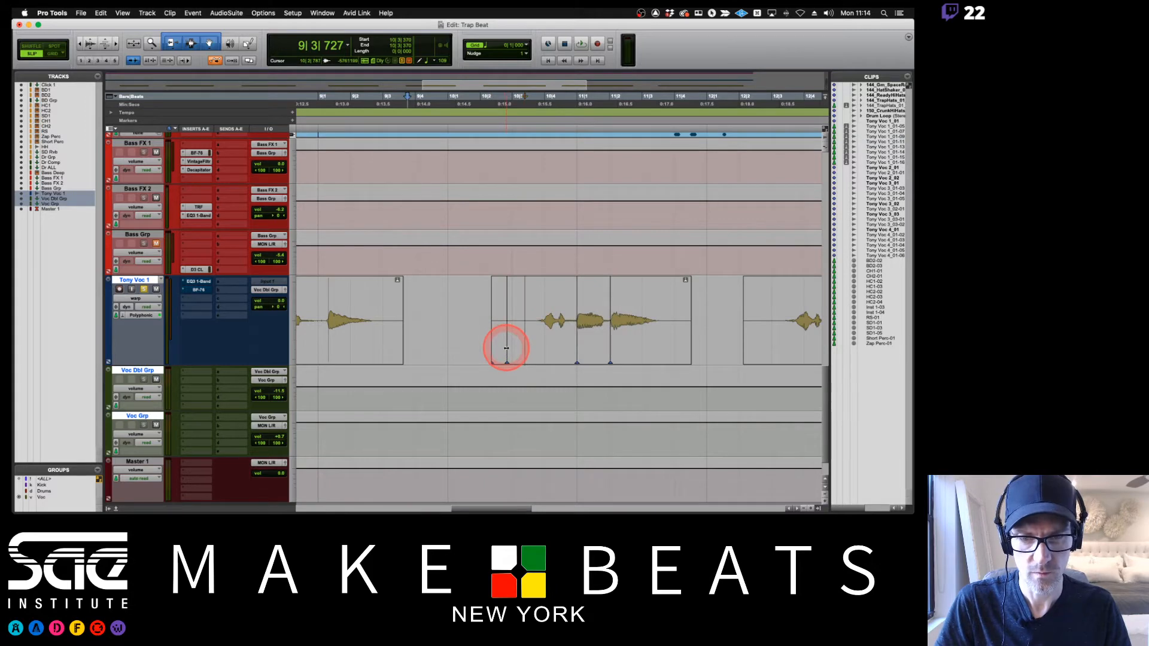
drag(507, 349, 514, 351)
key(space)
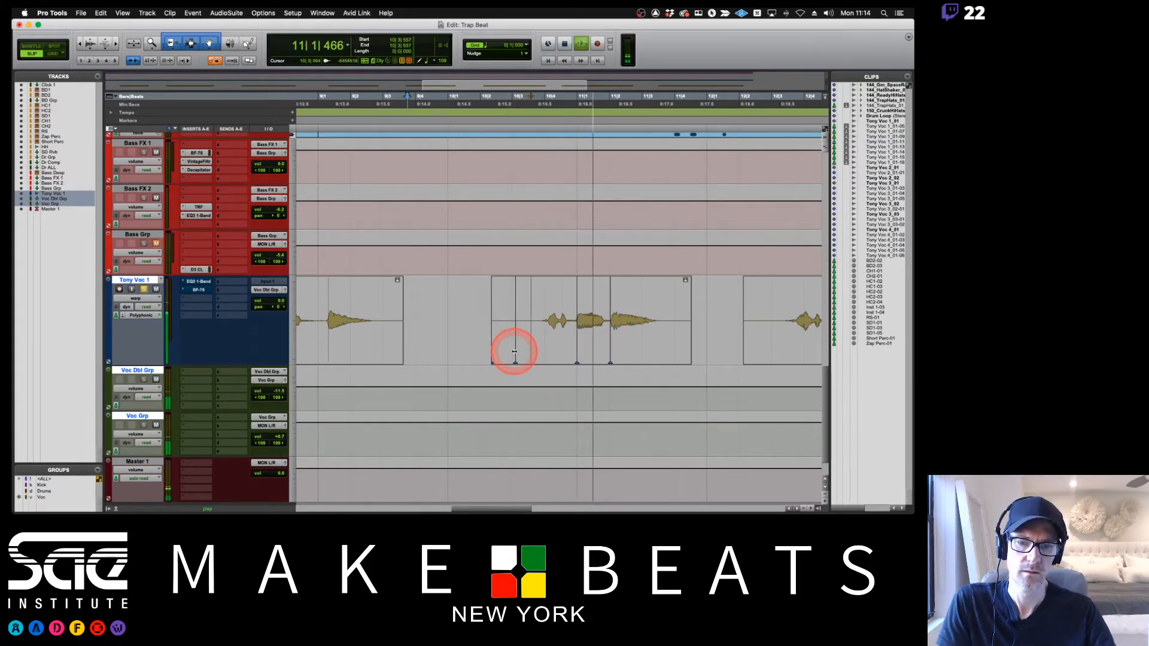
key(space)
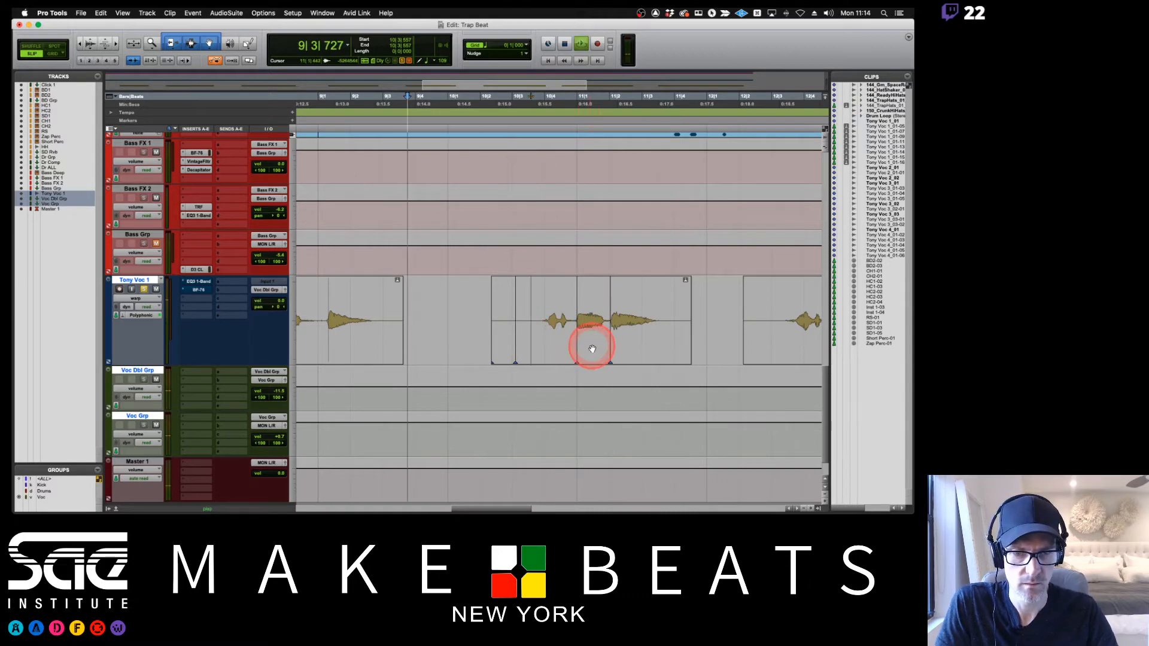
key(space)
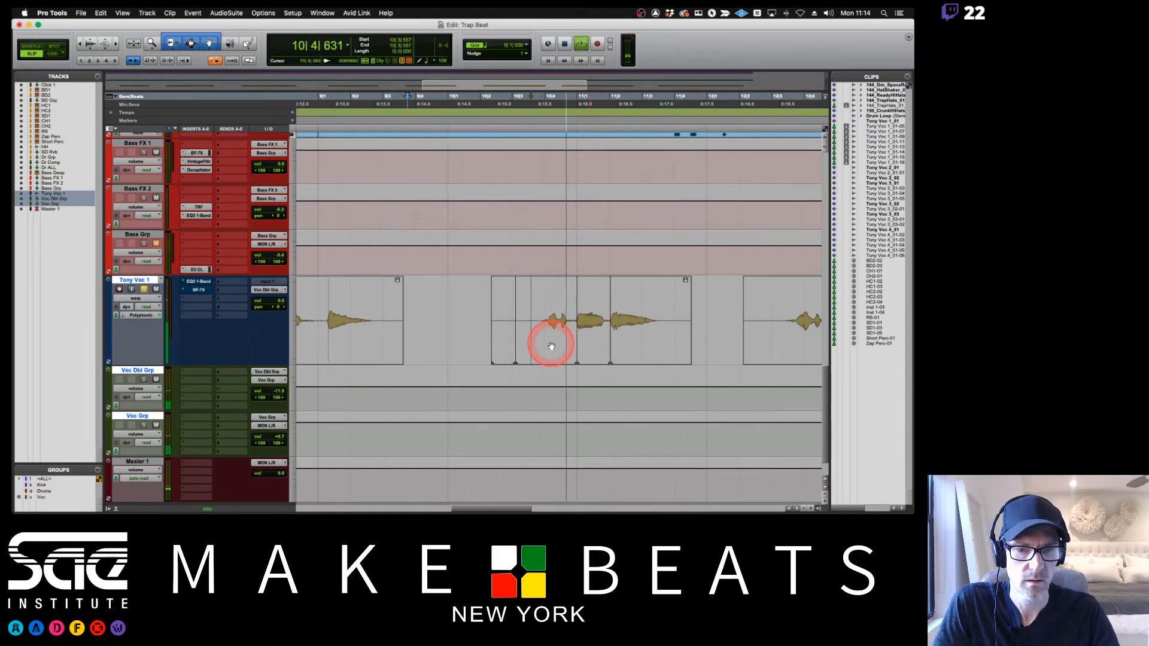
key(space)
- Move the warp marker near 11|1 slightly earlier, shift the whole clip slightly later, and play it back
drag(577, 349, 574, 349)
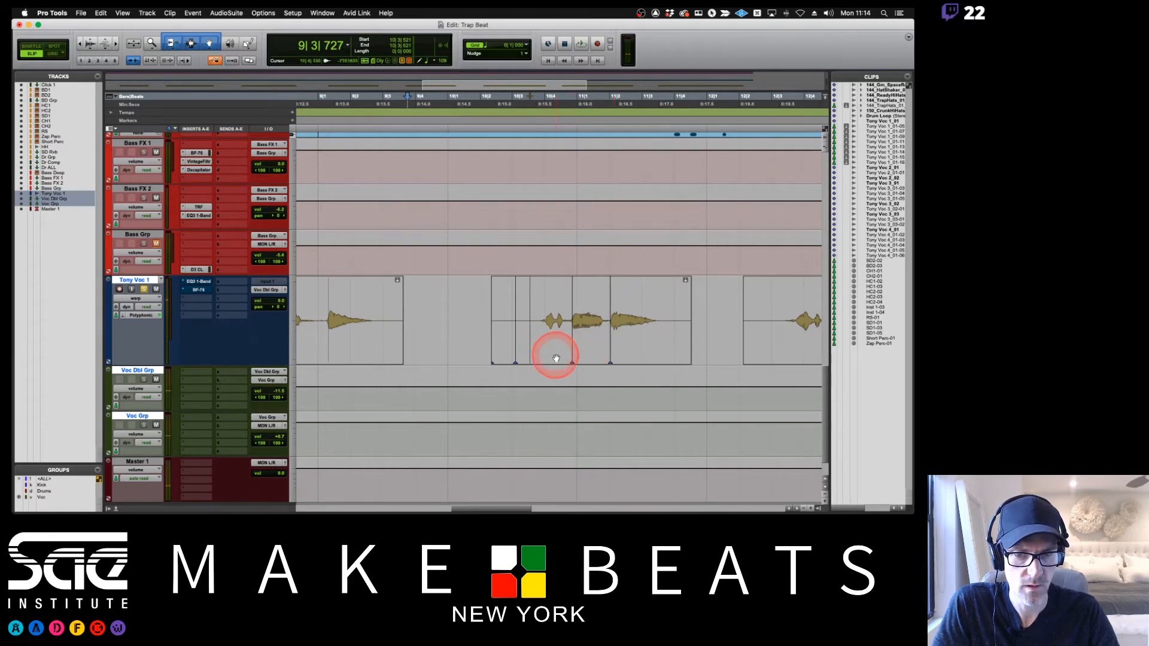
click(556, 360)
drag(557, 359, 560, 361)
key(space)
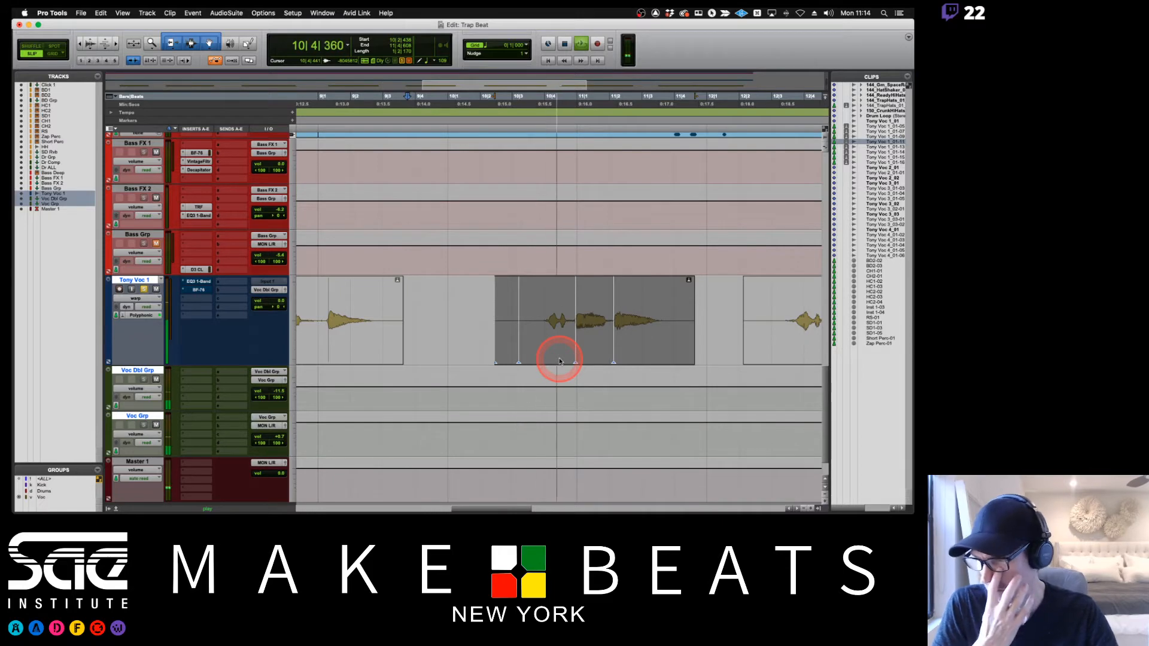
key(space)
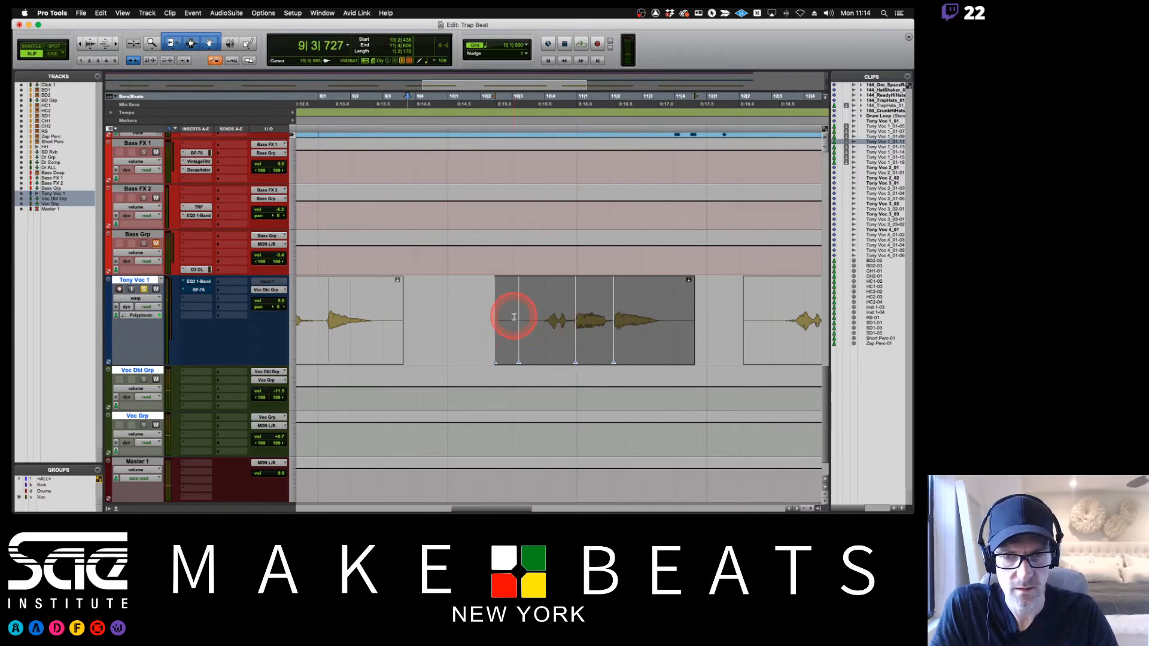
- Replace the warp marker near 10|3 with one just before the first words, move it slightly earlier, and audition the phrase
click(514, 317)
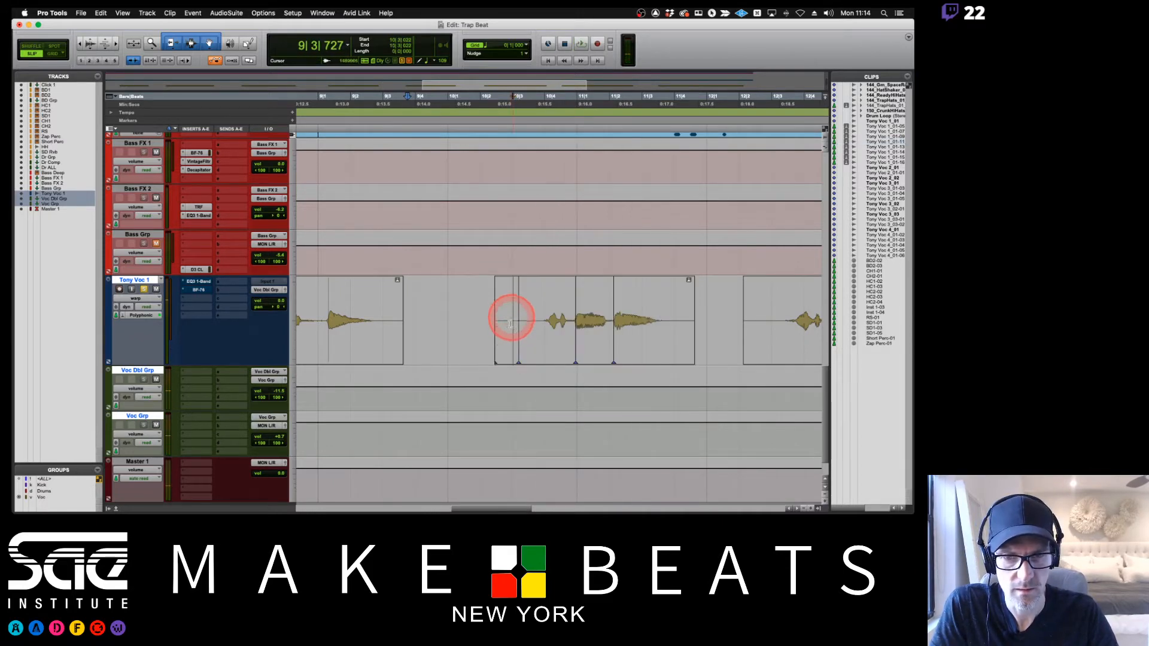
click(543, 347)
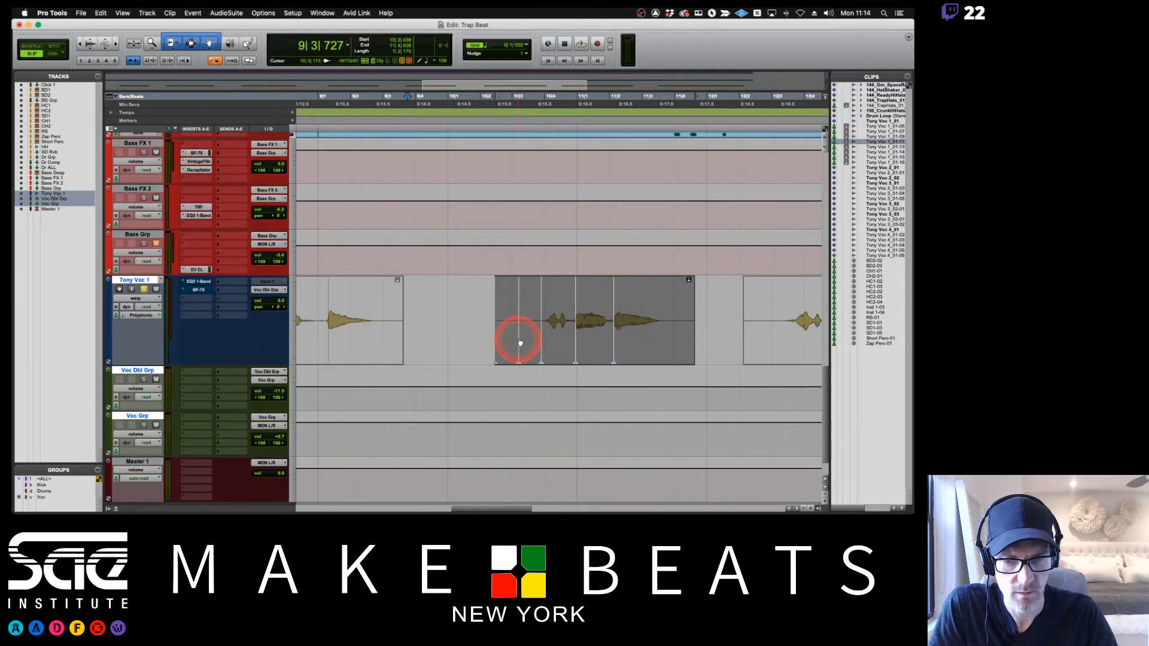
click(515, 304)
drag(541, 346, 535, 347)
key(space)
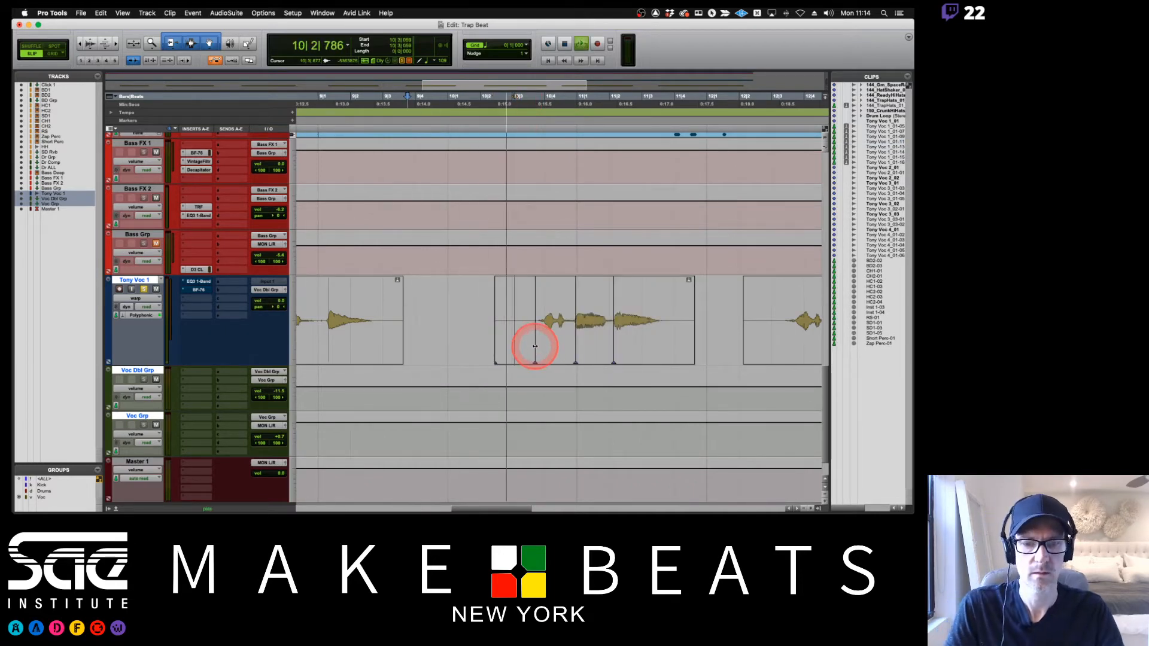
key(space)
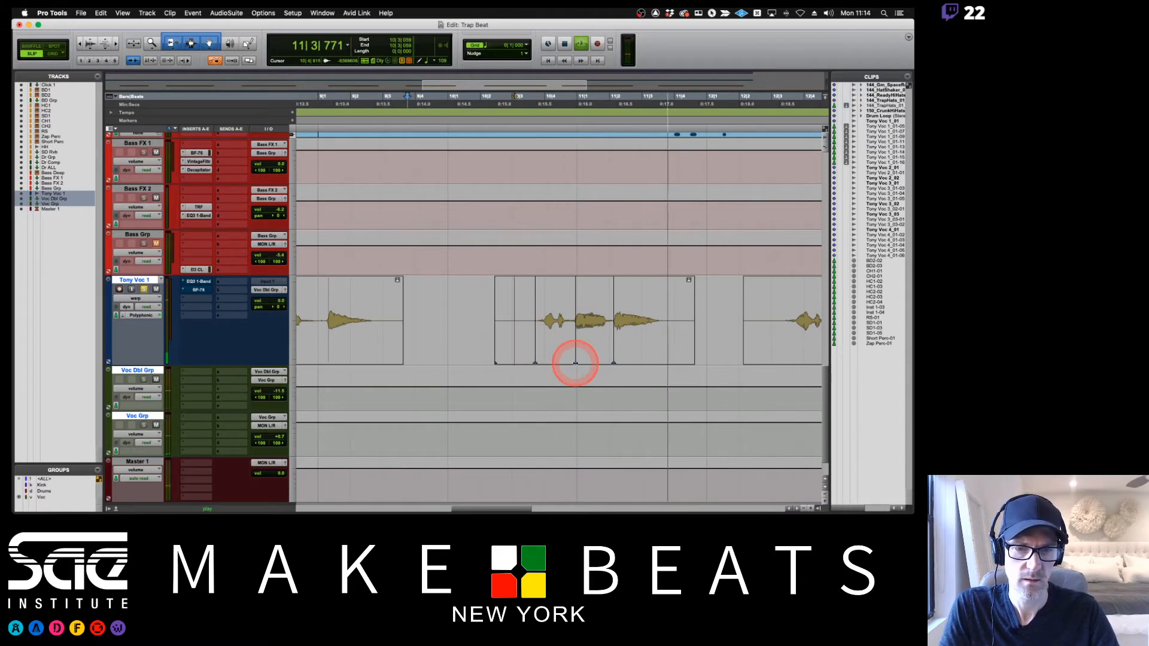
- Move the clip's last warp marker near 11|2 earlier in two small adjustments, auditioning the solo vocal between them
drag(609, 358, 610, 358)
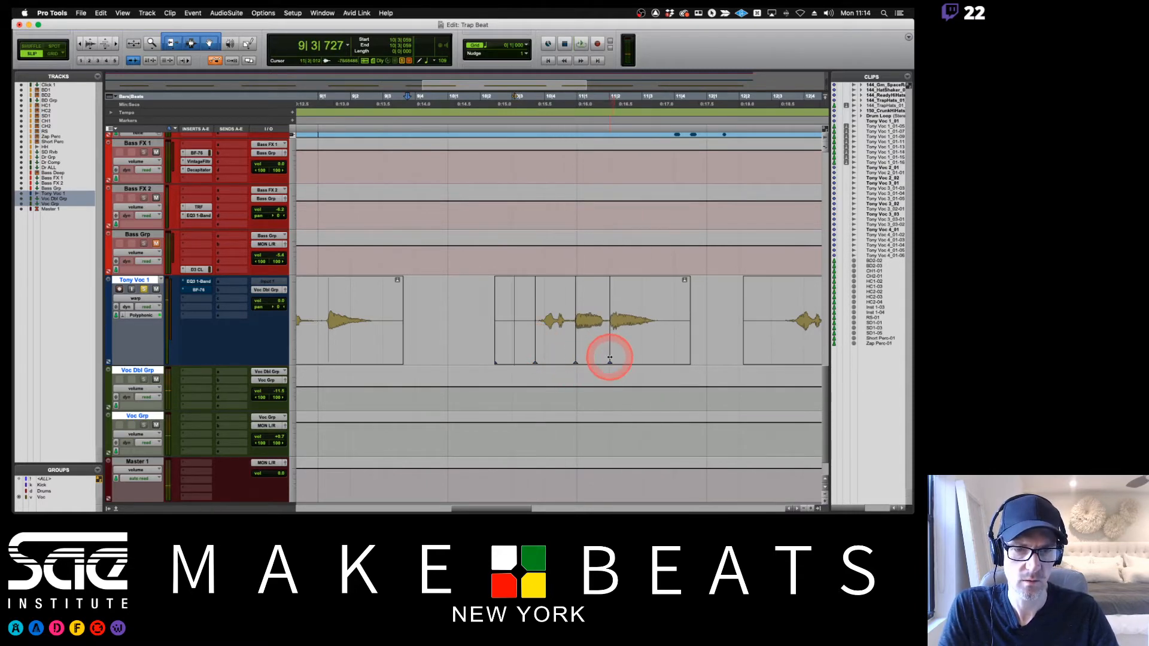
key(space)
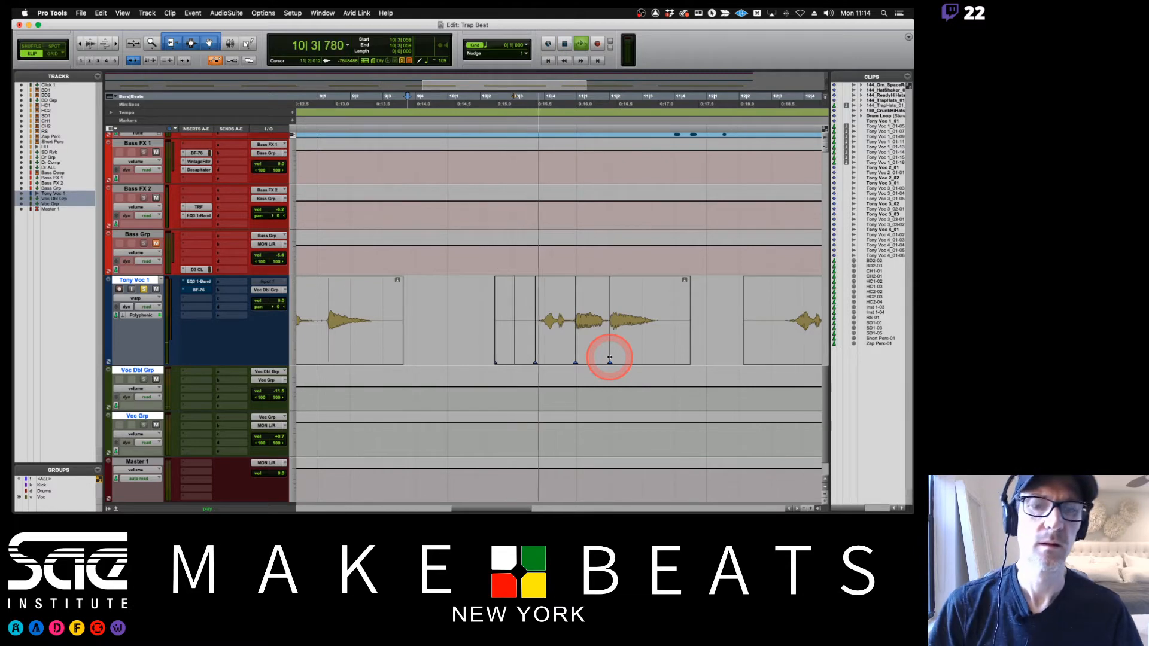
key(space)
drag(610, 358, 607, 359)
key(space)
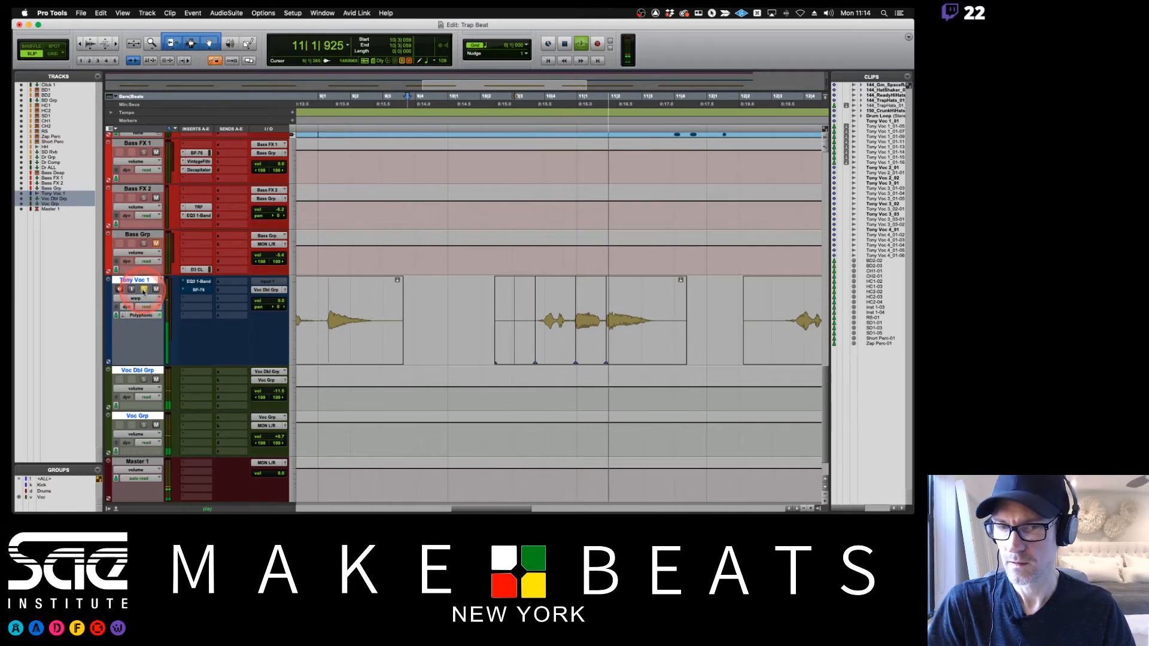
- Unsolo Tony Voc 1 and play the corrected phrase with the full beat through to the next clip
key(space)
key(space)
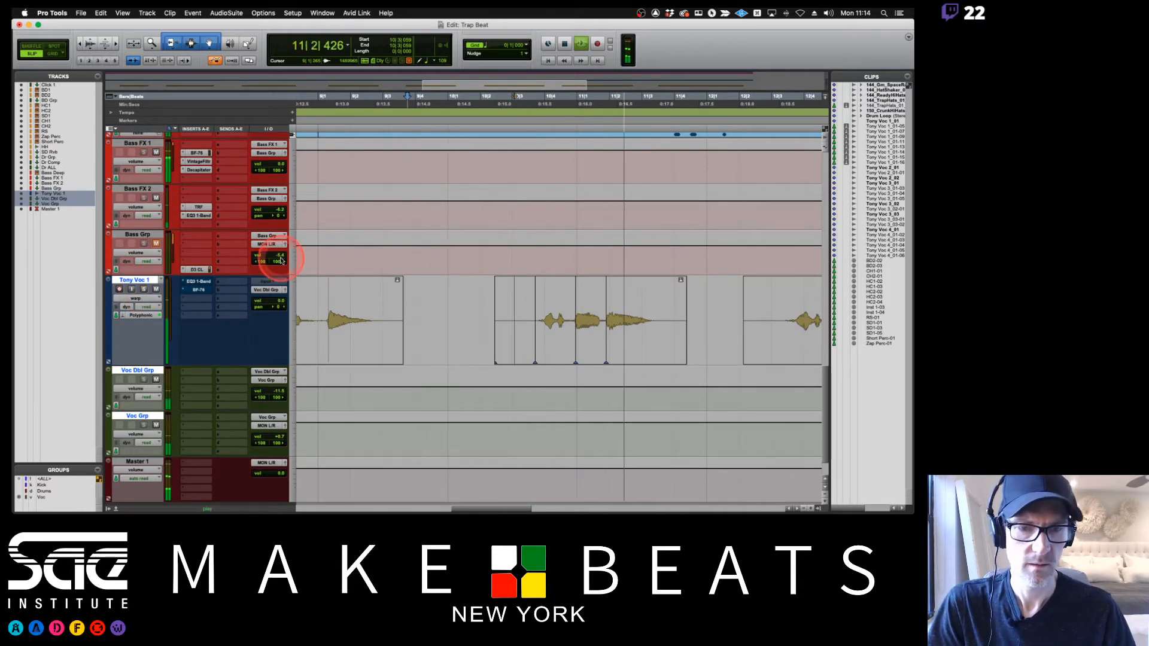
scroll(465, 301, right, 10)
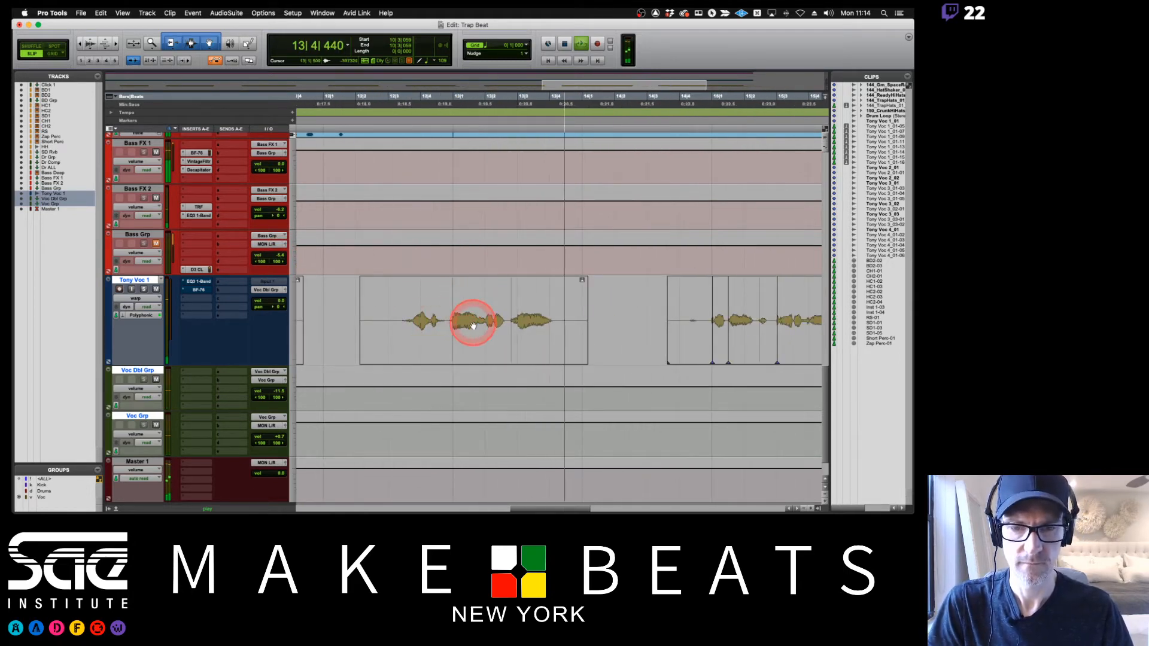
key(space)
- Add three warp markers to the vocal clip around bar 13: before the first words, at 13|1, and at the last word
click(403, 337)
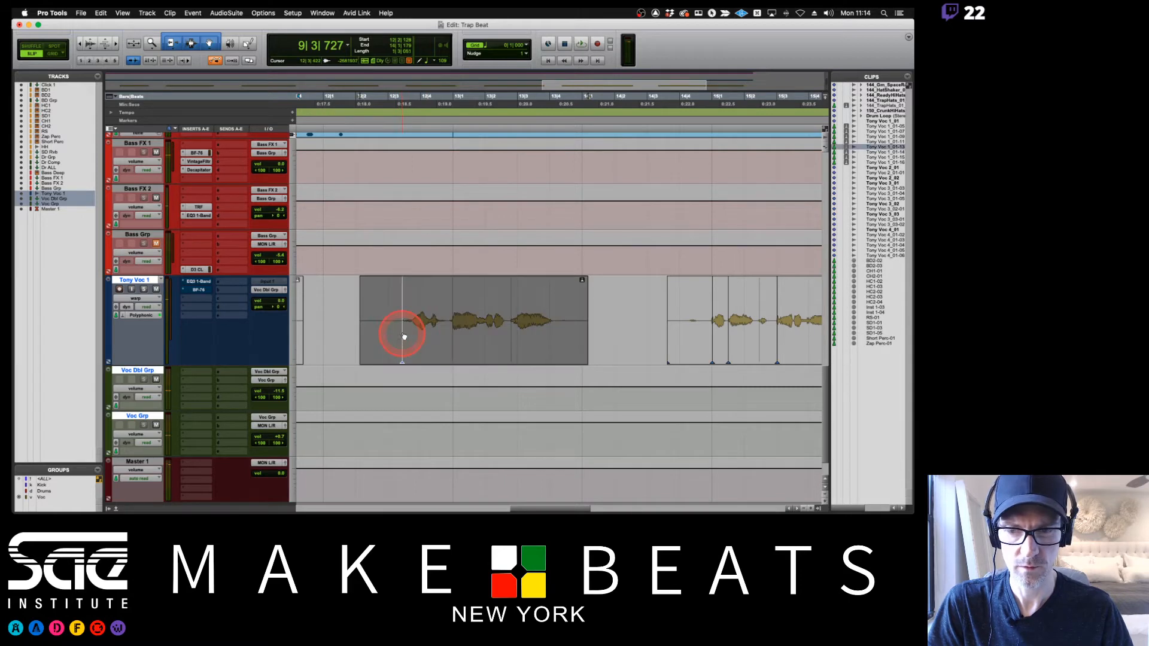
click(398, 307)
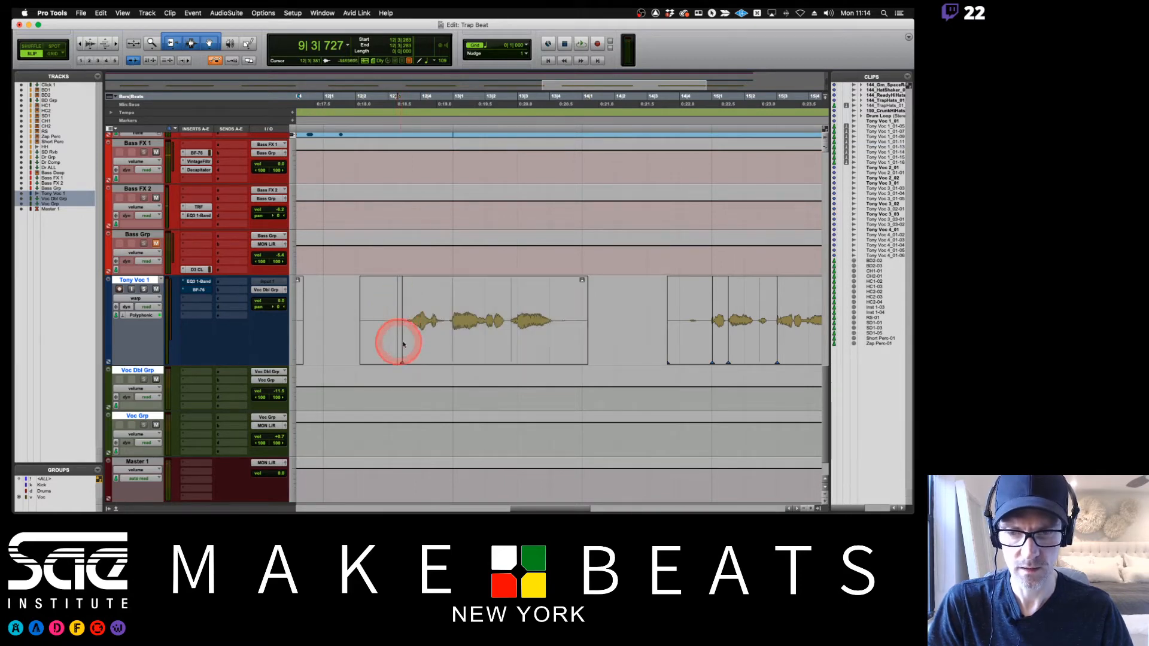
double_click(452, 346)
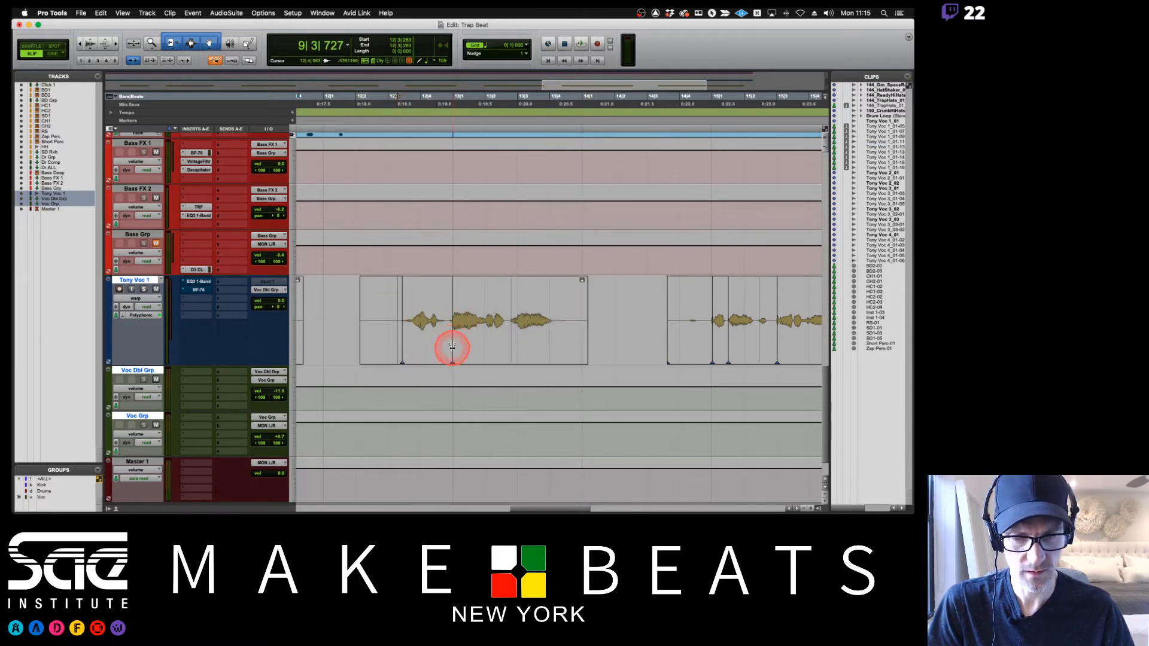
double_click(511, 349)
- Move the bar 13 clip's first warp marker earlier and its last one slightly later, and play from 11|4|795
drag(403, 351, 394, 351)
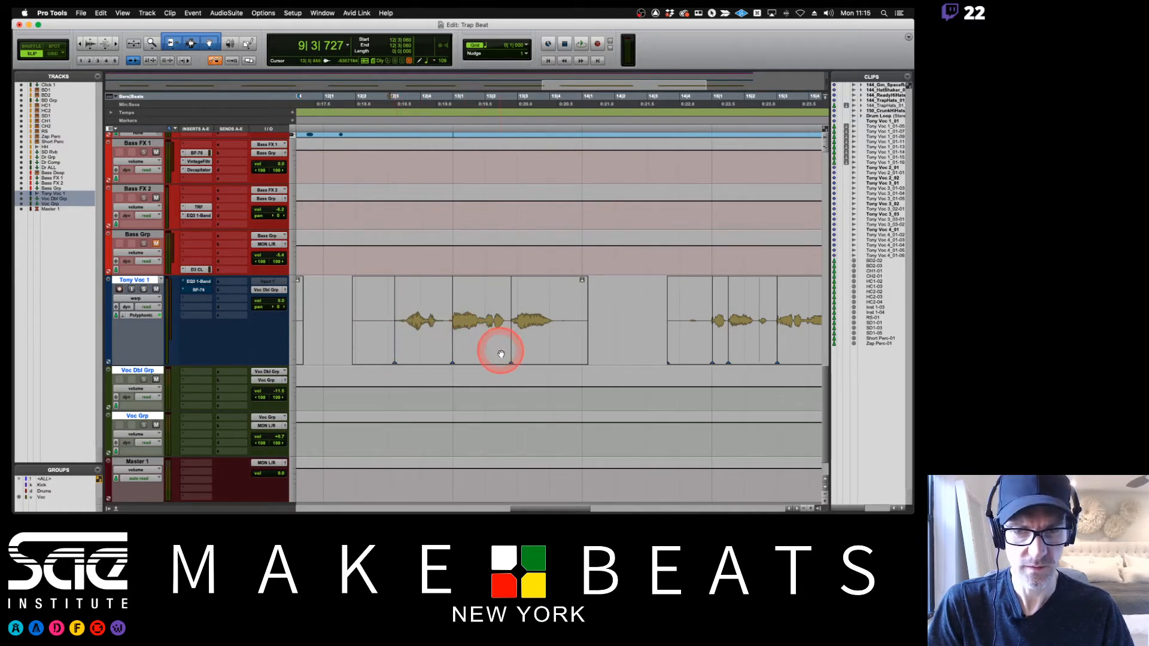
drag(511, 351, 516, 352)
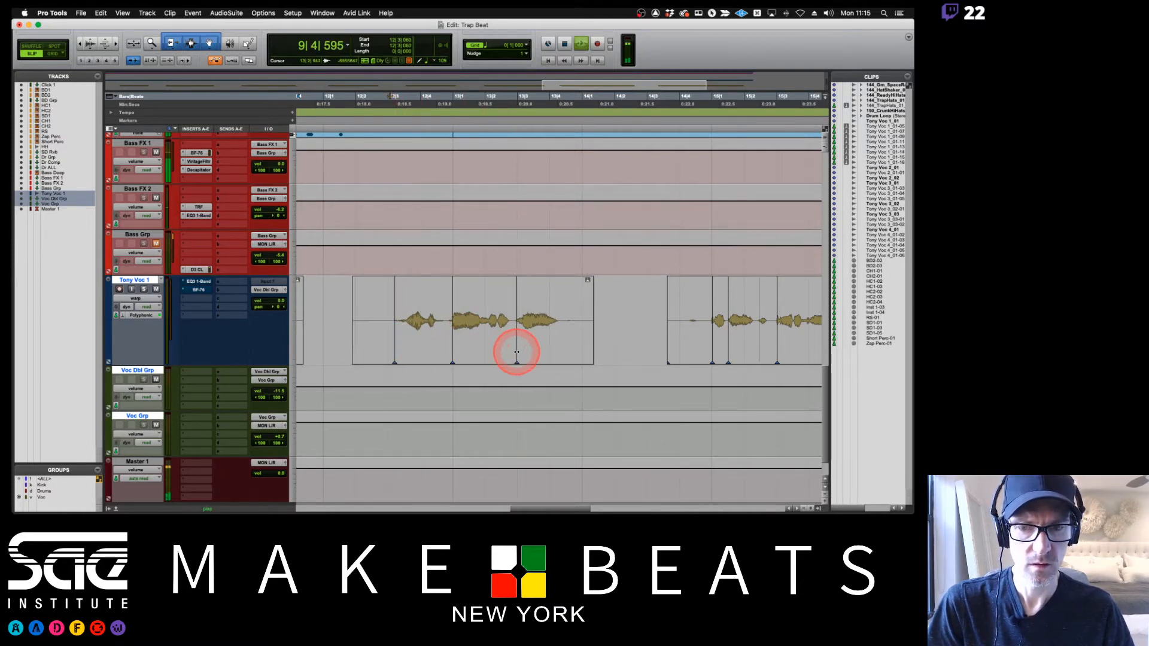
click(318, 104)
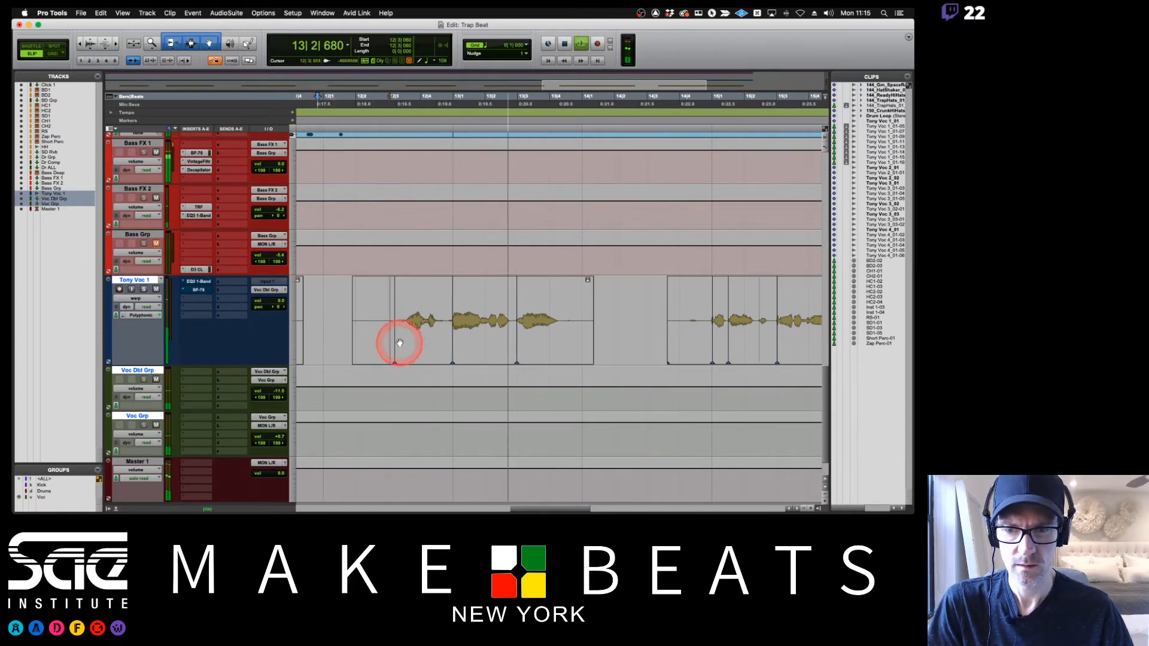
key(space)
- Move the bar 13 clip's first warp marker later, closer to 12|4, and play the phrase with the beat
drag(393, 354, 405, 360)
key(space)
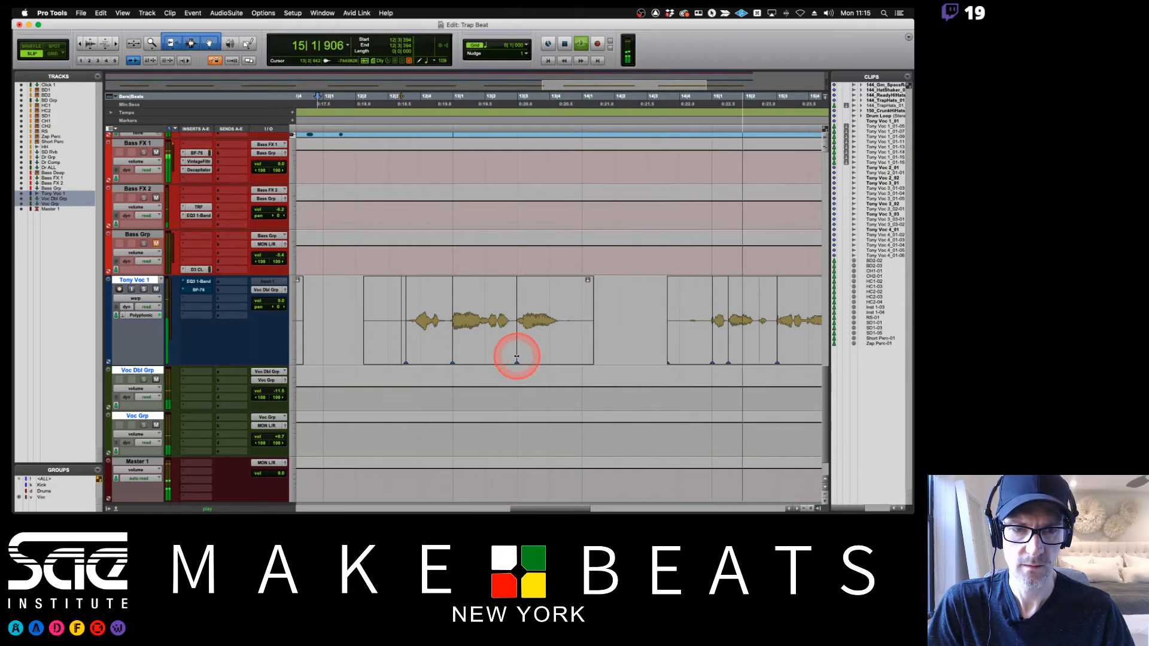
key(space)
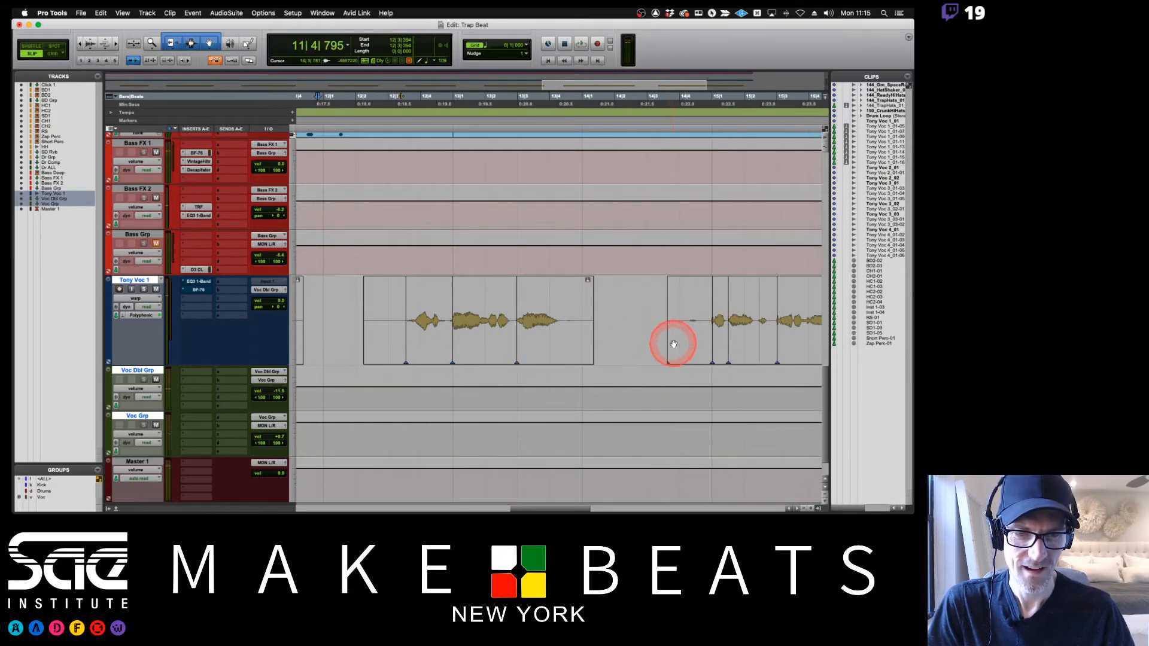
- Extend the last vocal clip's start slightly earlier, move the warp marker near its start later, and play from 11|4|795
click(667, 321)
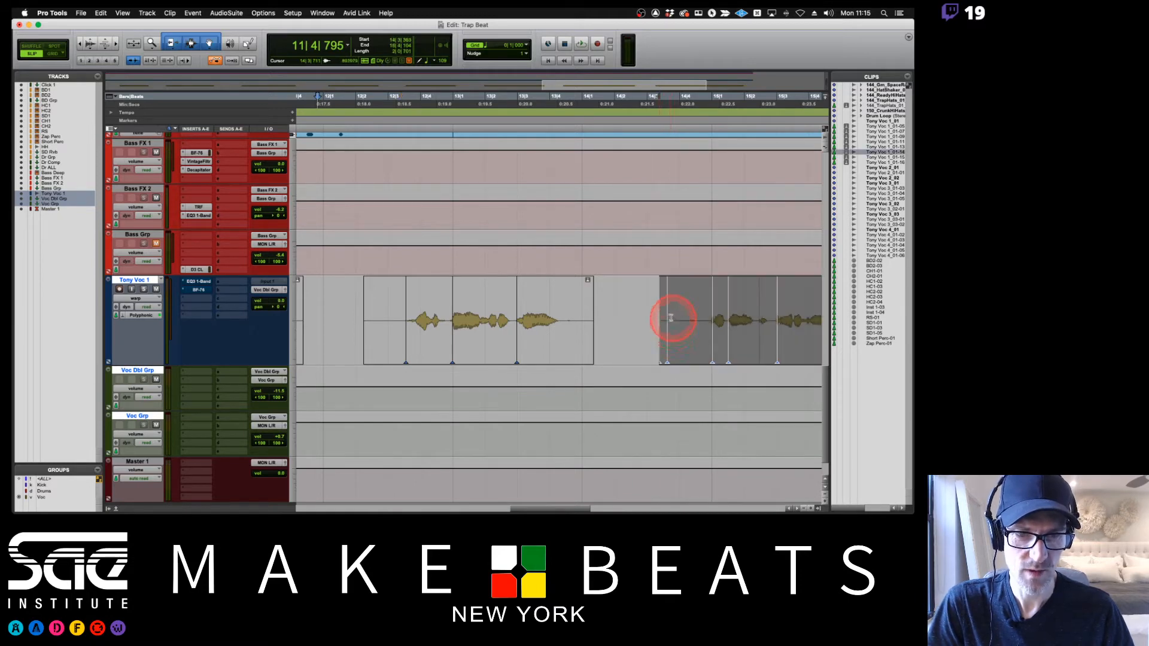
click(645, 317)
drag(668, 356, 678, 357)
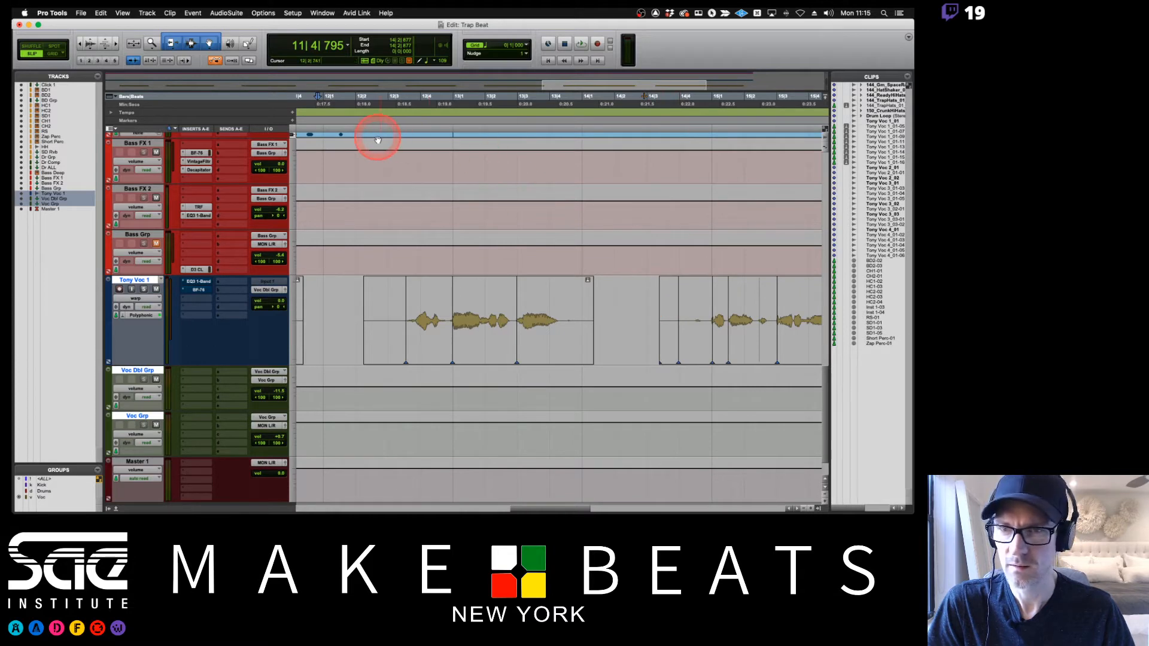
key(space)
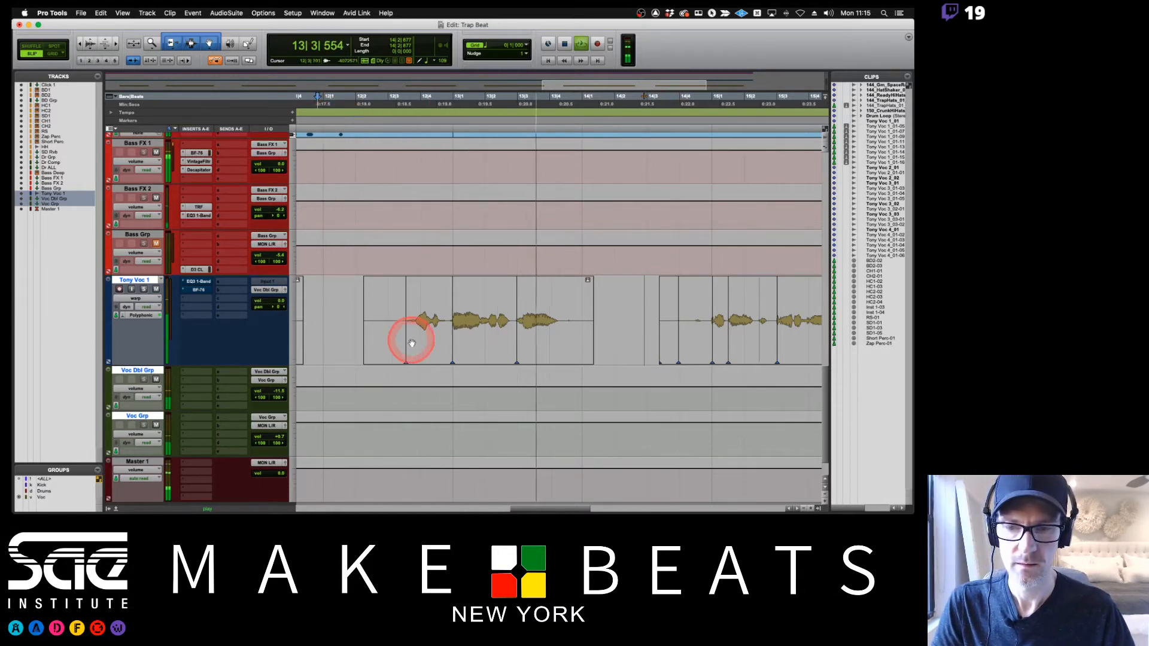
key(space)
- Move the bar 13 clip's first warp marker slightly later and play the phrase through into the last vocal clip
drag(406, 343, 410, 352)
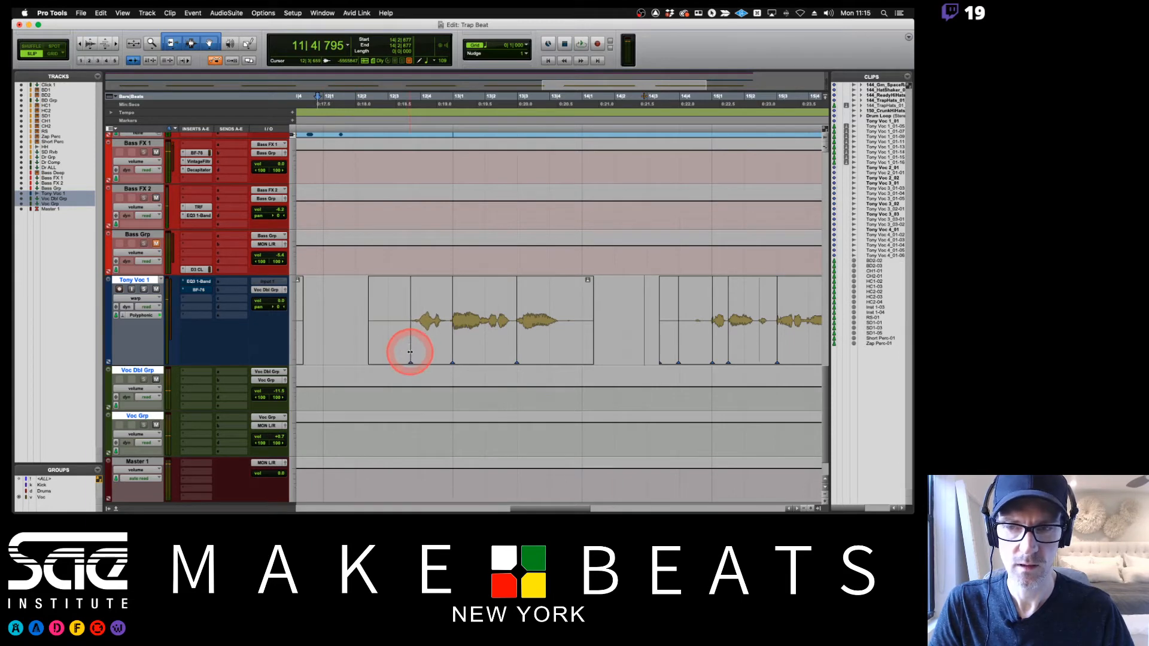
key(space)
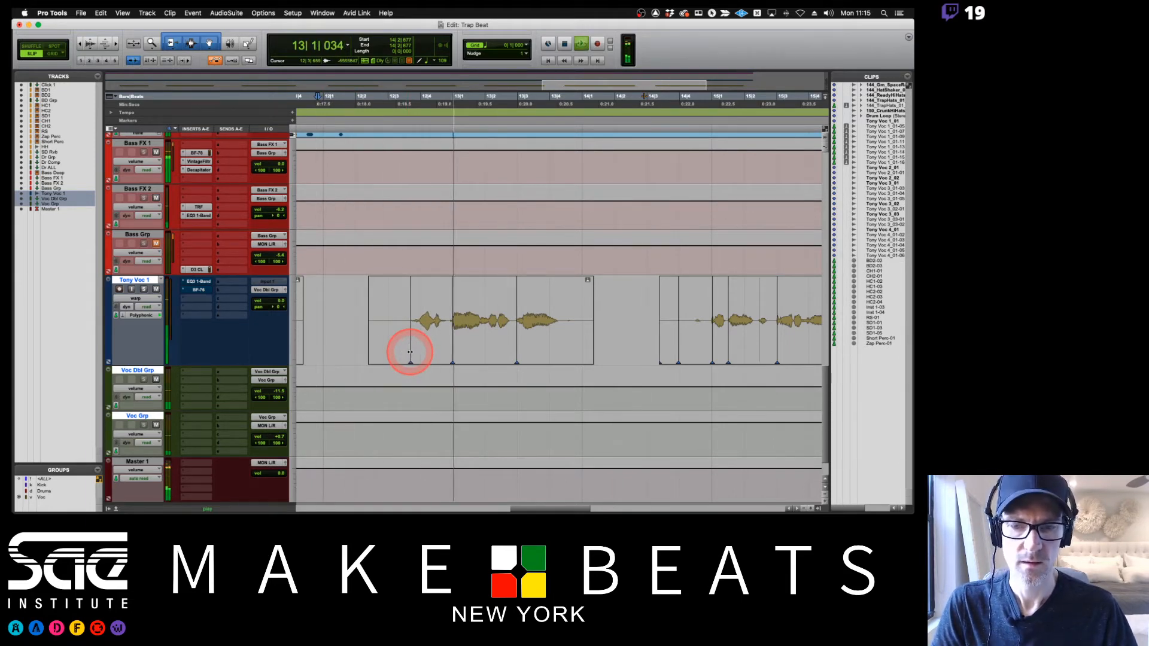
key(super+bracketleft)
key(super+bracketleft)
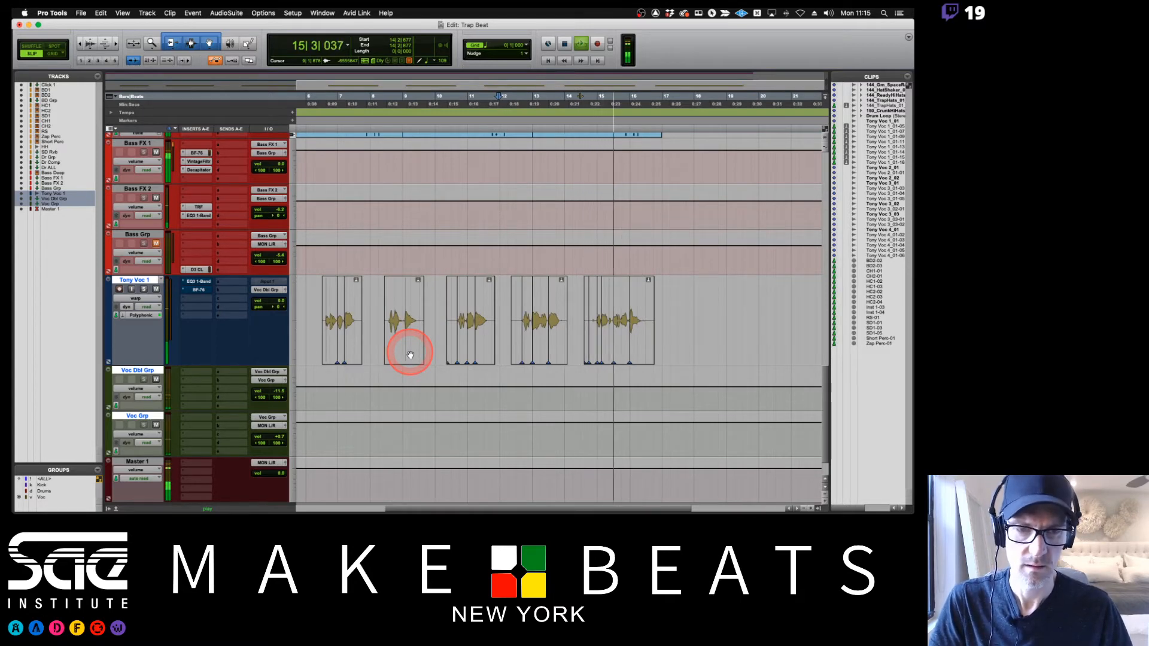
key(space)
scroll(445, 349, left, 5)
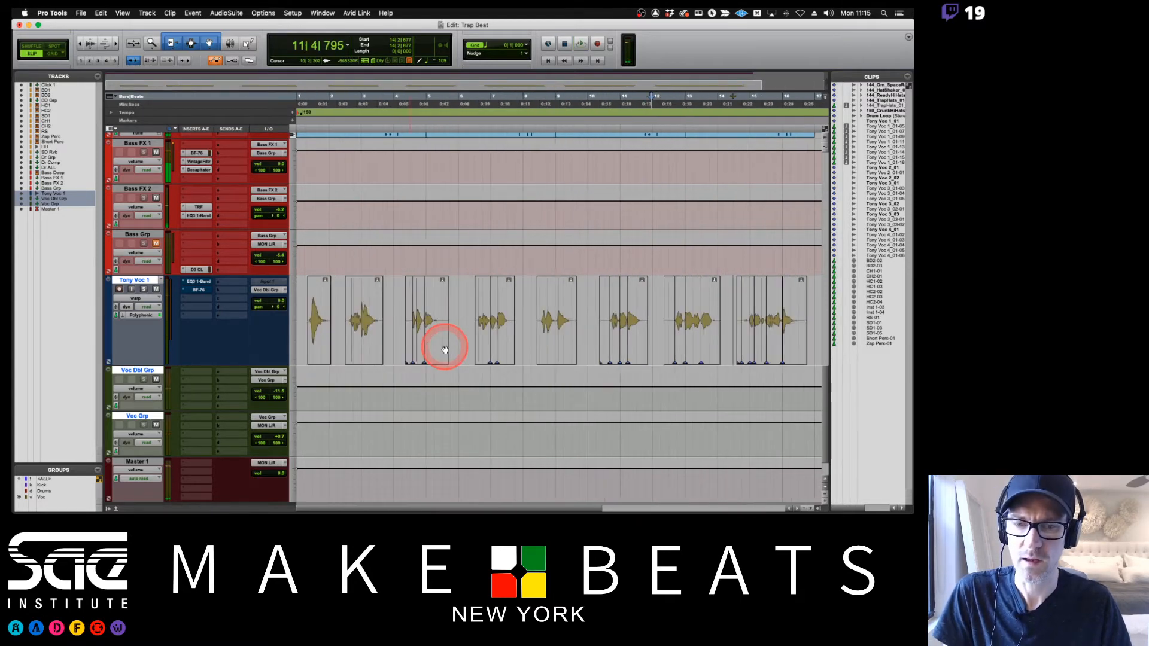
key(super+bracketleft)
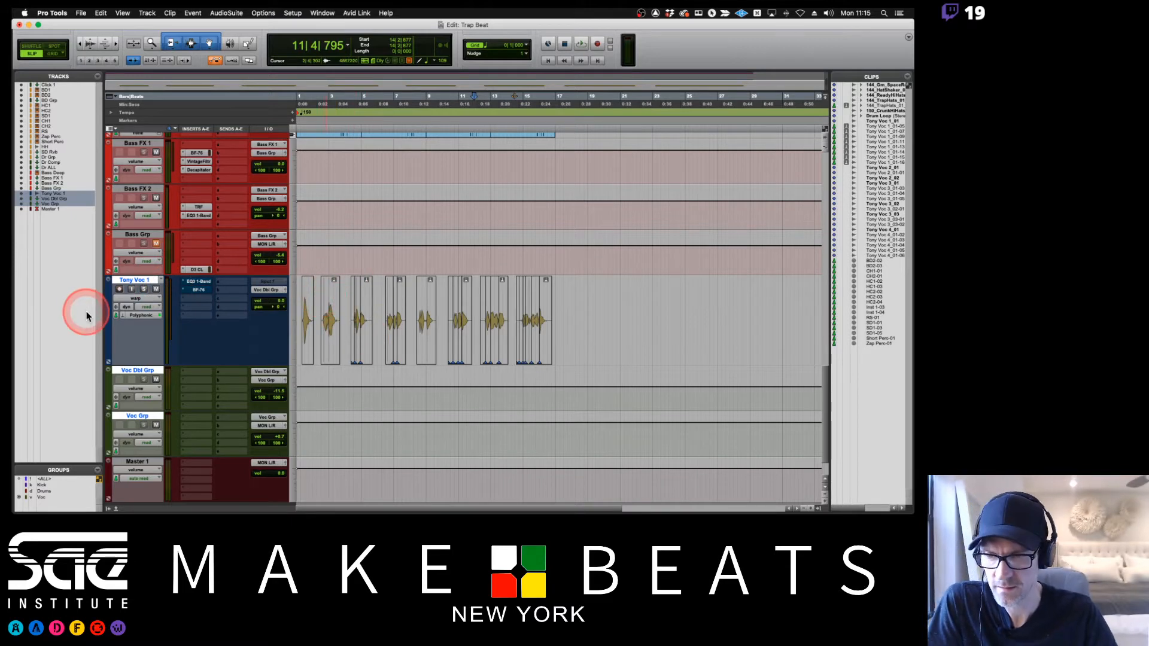
click(136, 298)
click(135, 307)
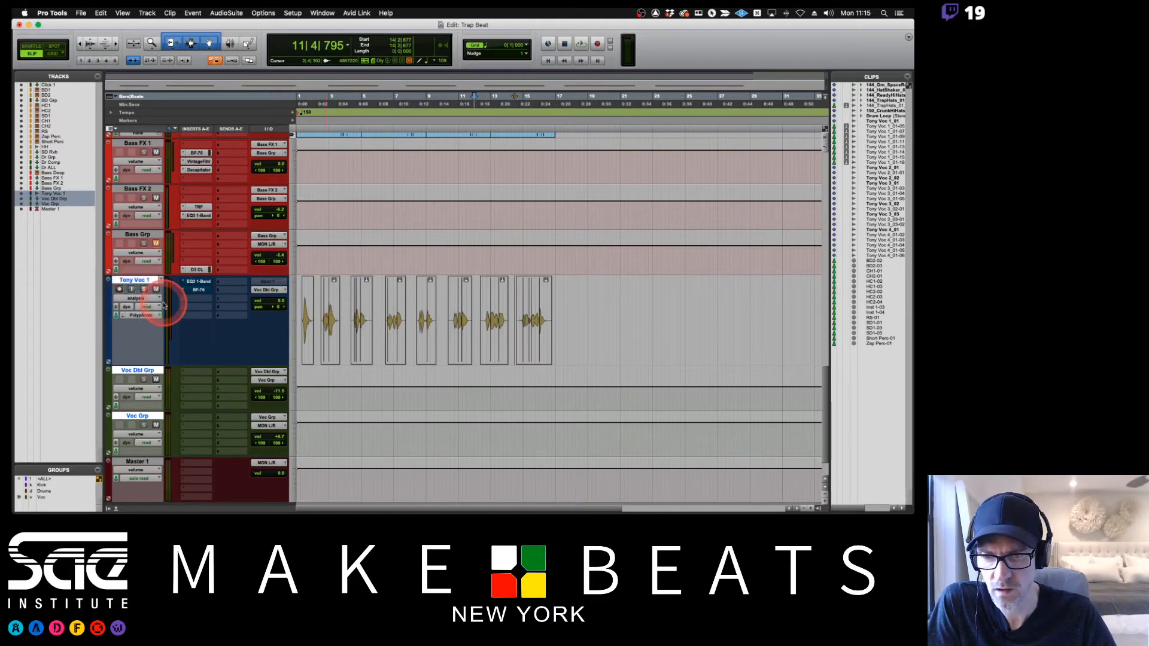
click(137, 299)
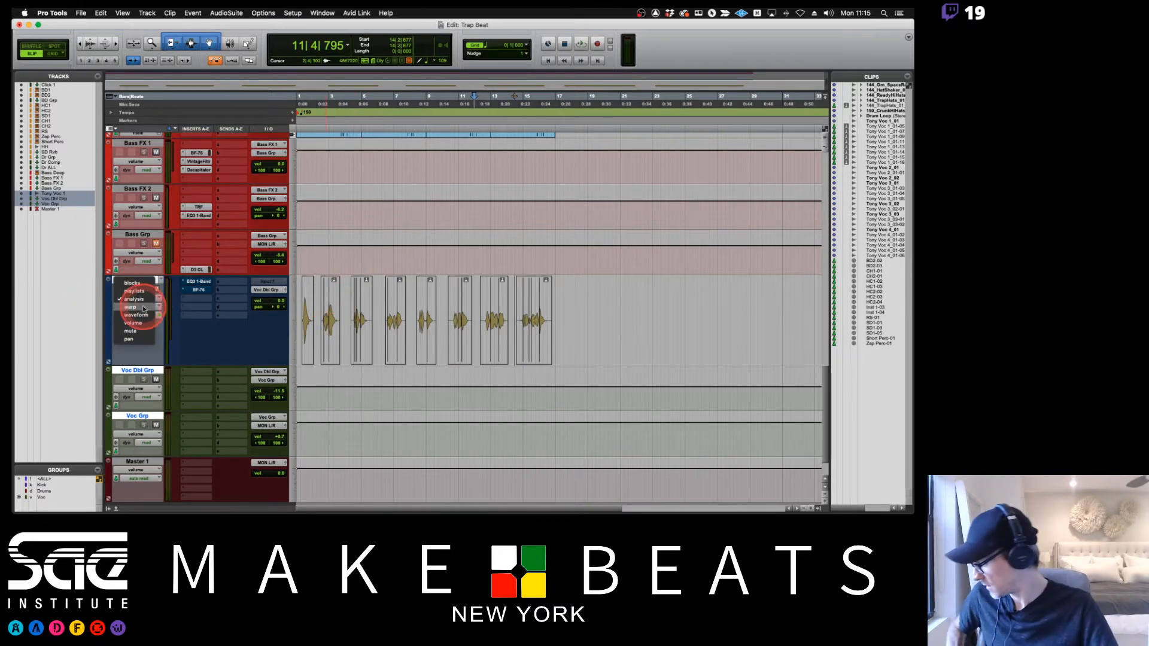
click(144, 307)
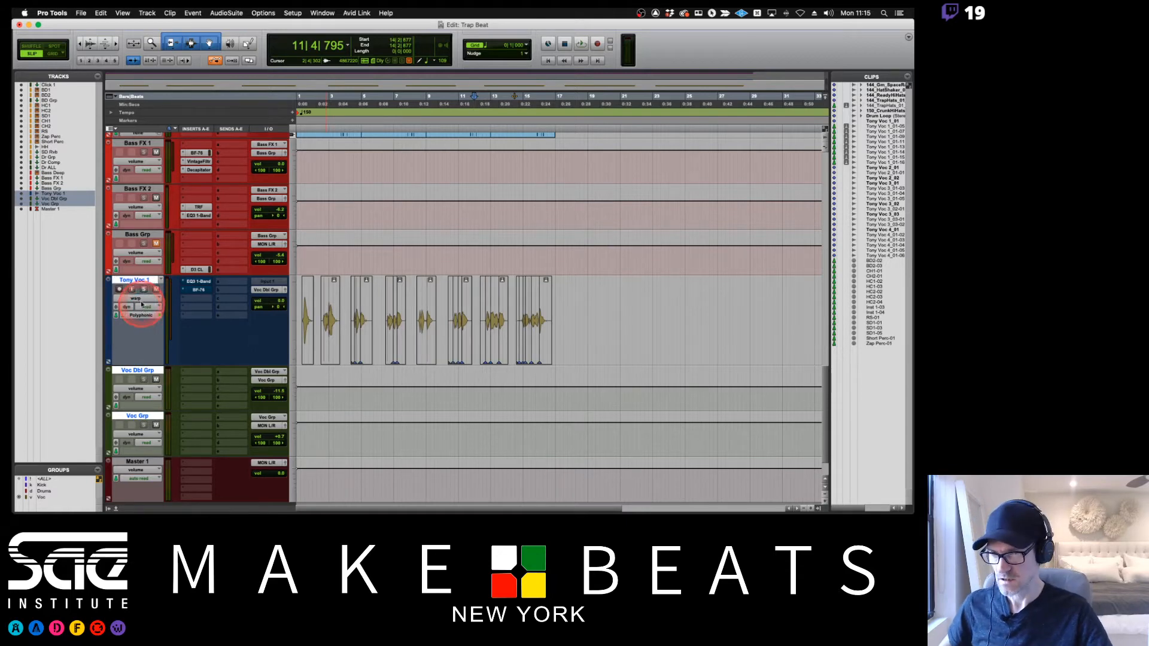
- Set the Tony Voc 1 track view to waveform and its track height to medium
click(139, 303)
click(138, 307)
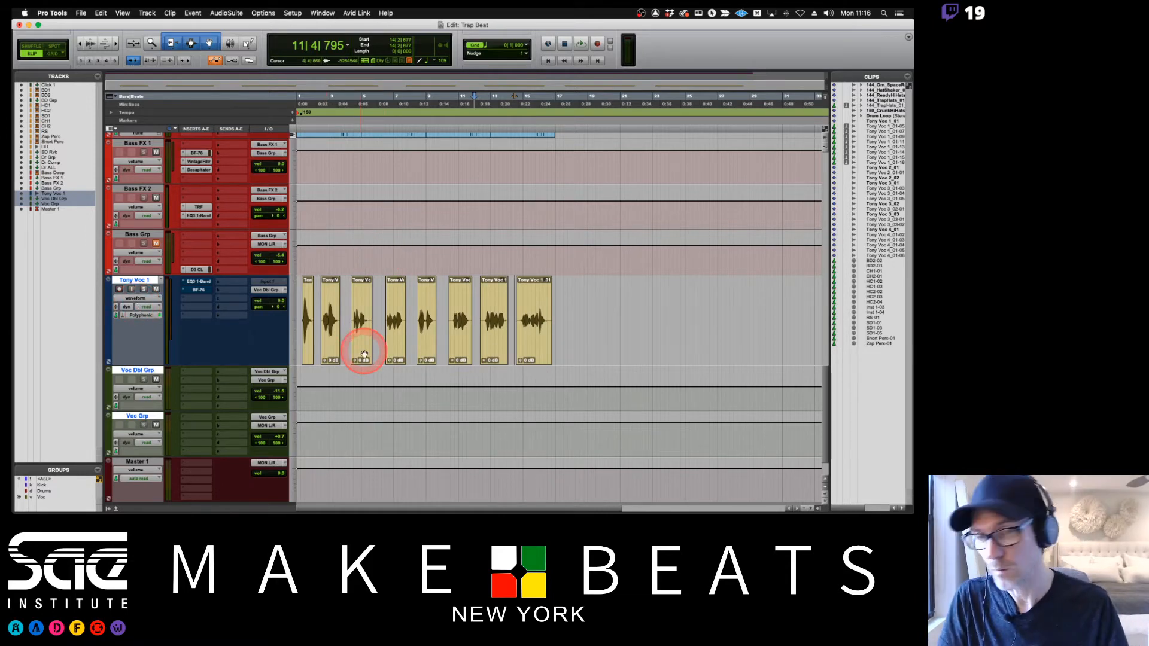
click(290, 320)
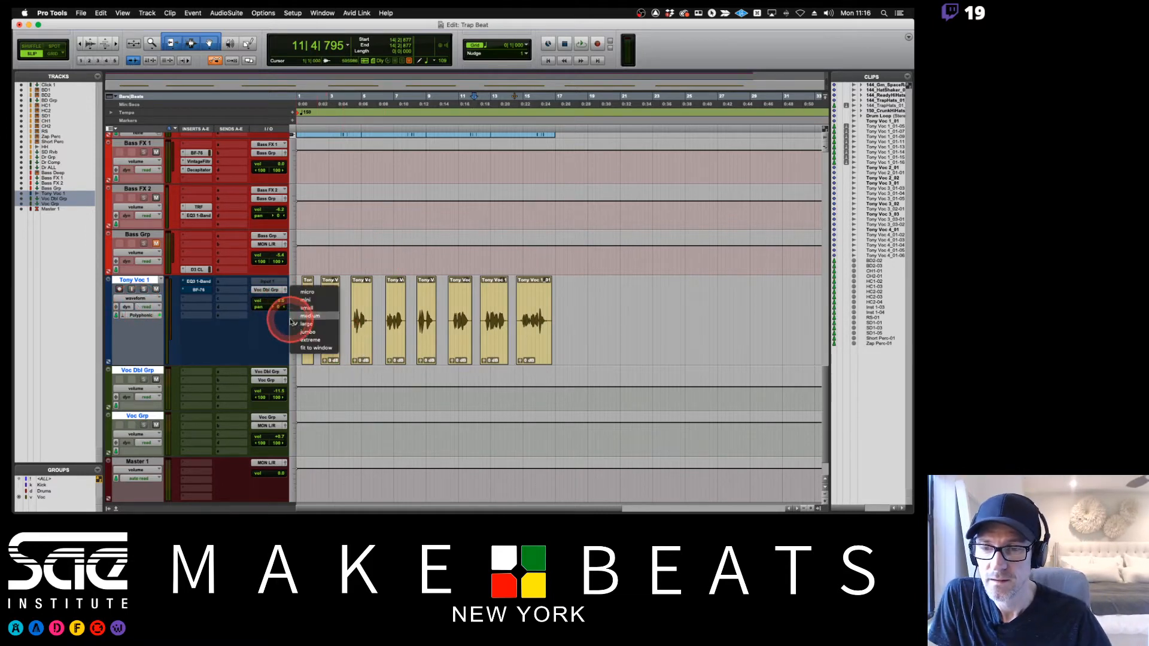
click(303, 310)
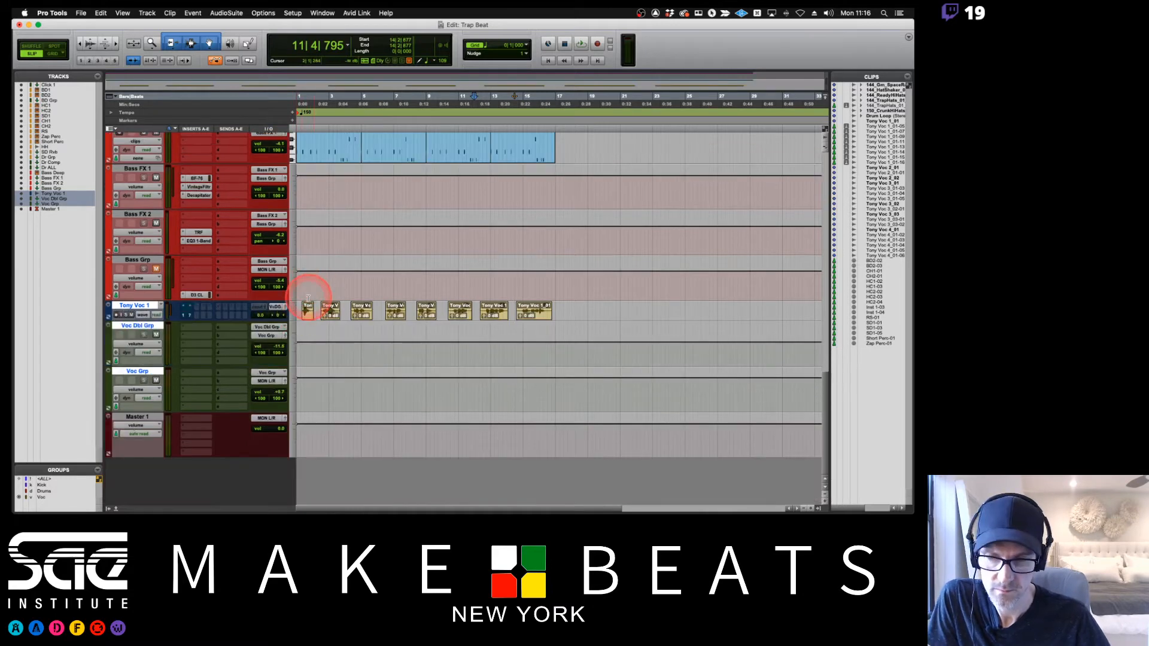
click(290, 318)
click(296, 329)
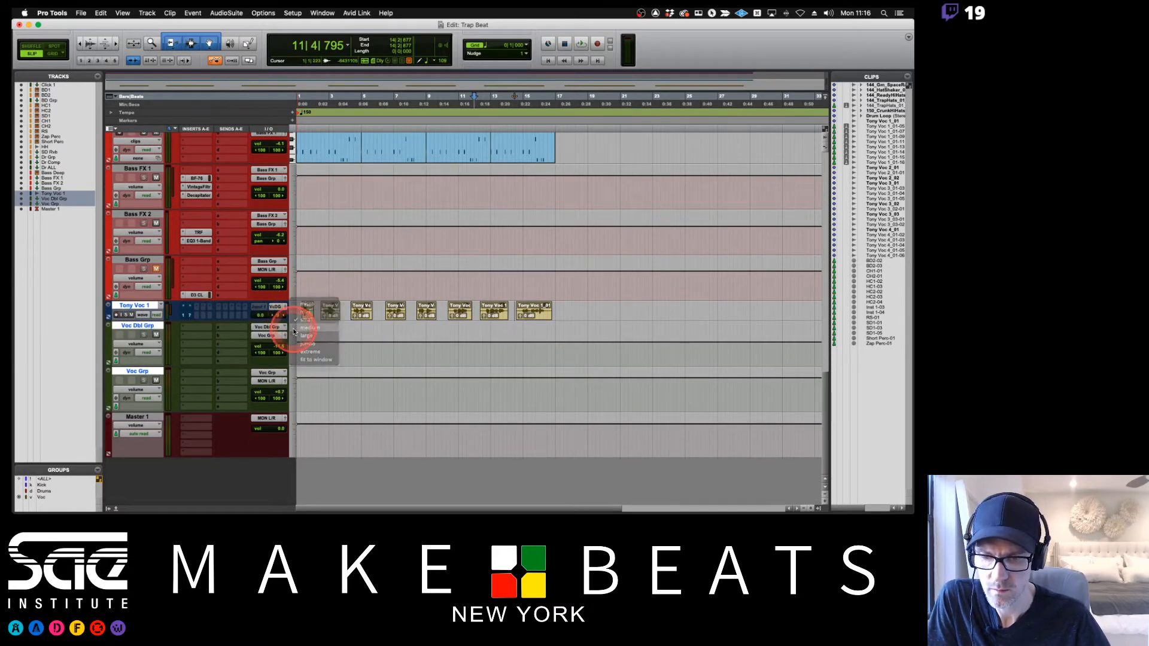
- Switch to Preview and read the Vocal Effect Chain page of 14 Effect Chain Signal Flow.pdf
key(super+Tab)
key(super+Tab)
key(super+Tab)
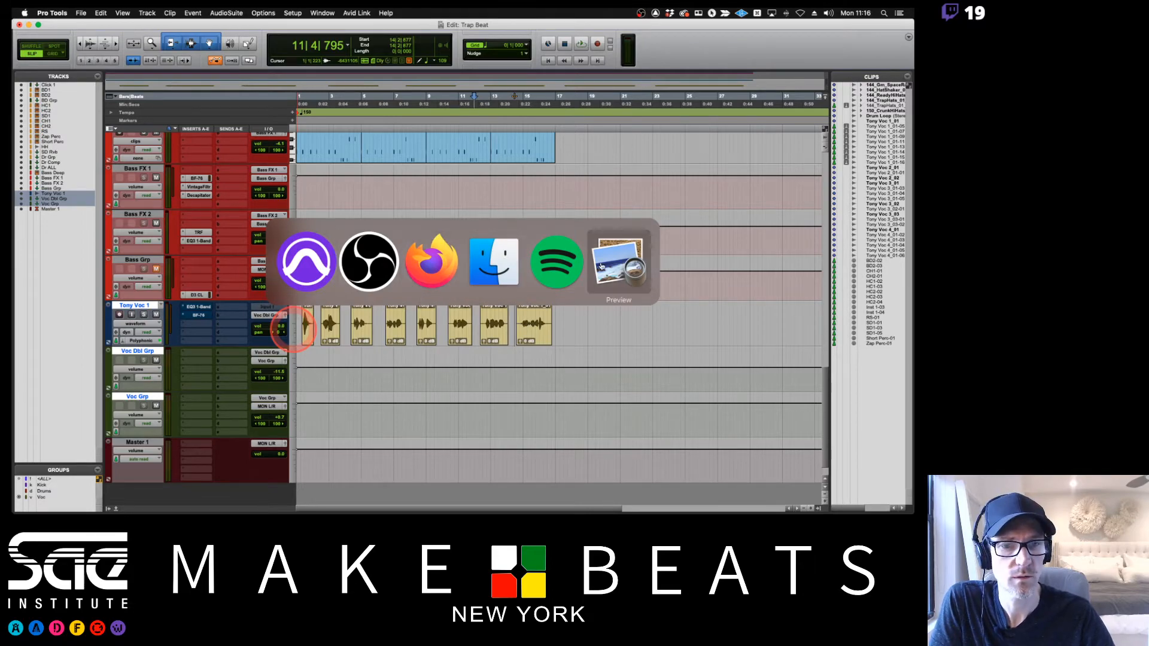
click(609, 239)
key(Right)
key(Right)
key(Right)
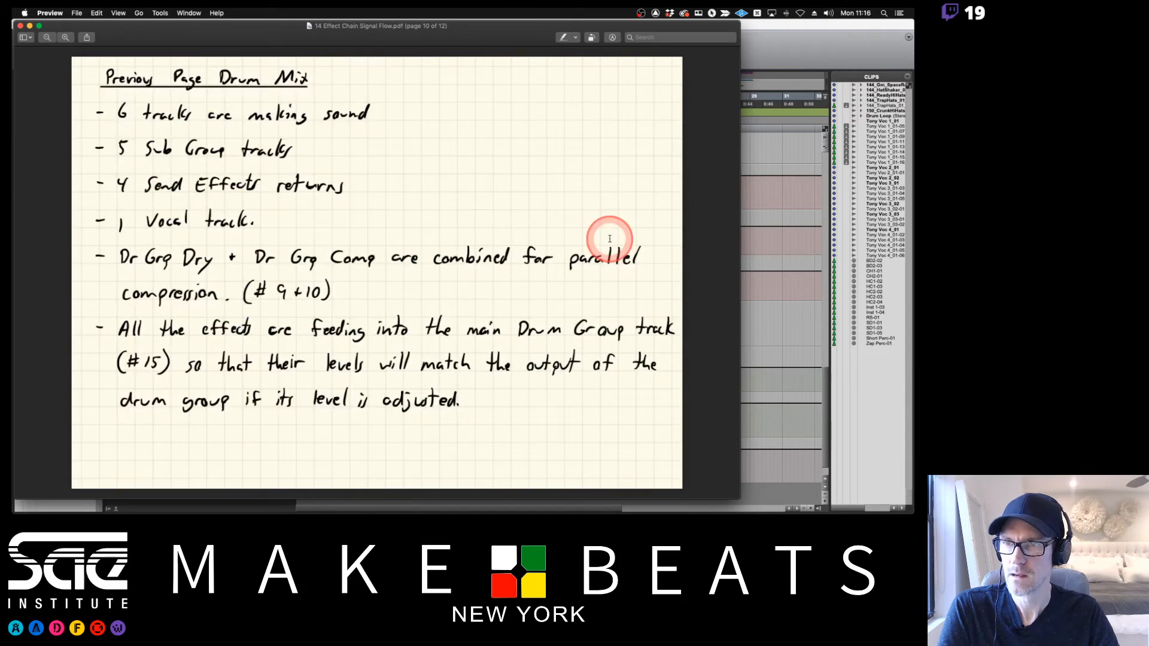
key(Right)
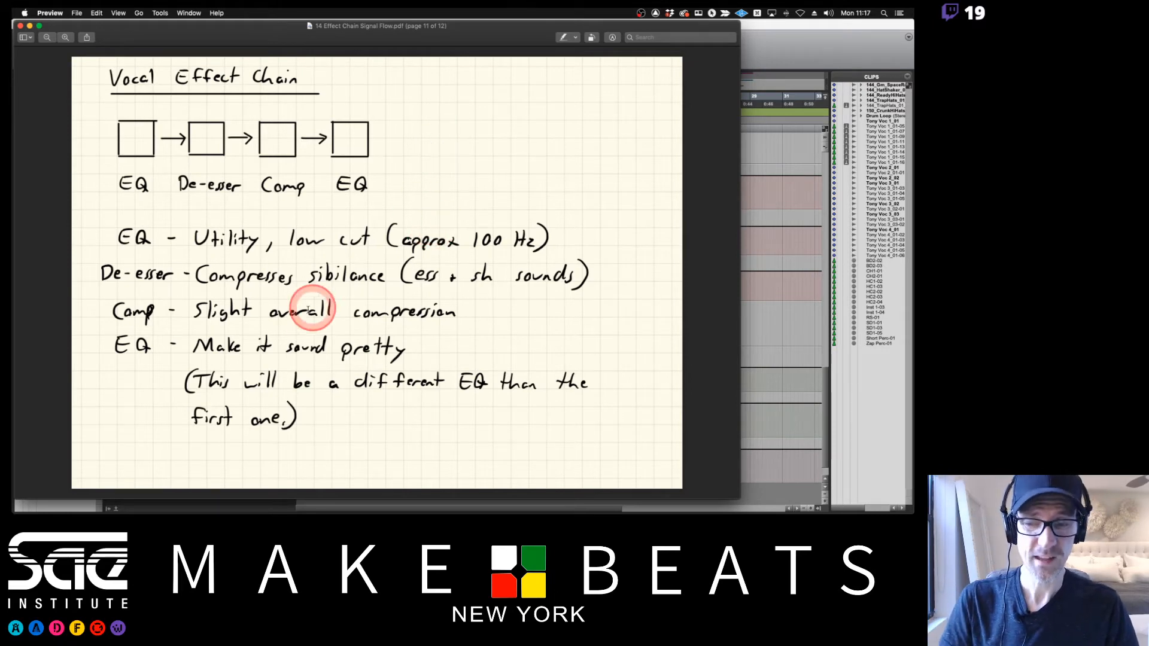
click(709, 374)
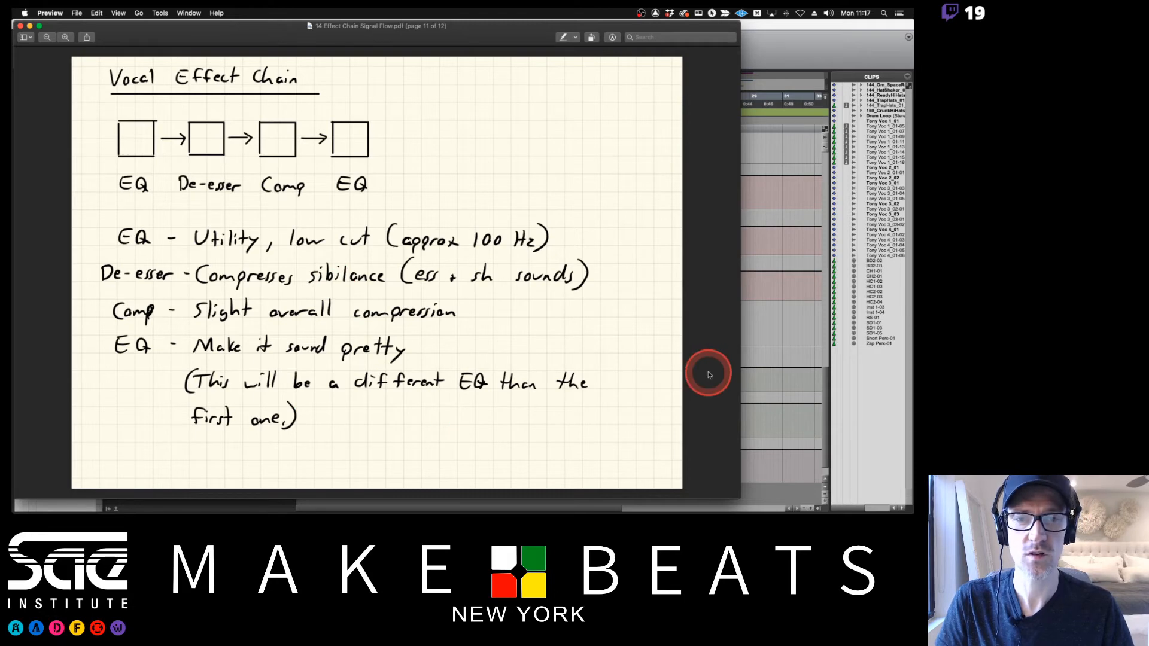
- Return to Pro Tools, check the high-pass settings of the EQ3 1-Band on Tony Voc 1, and close the plug-in
click(795, 24)
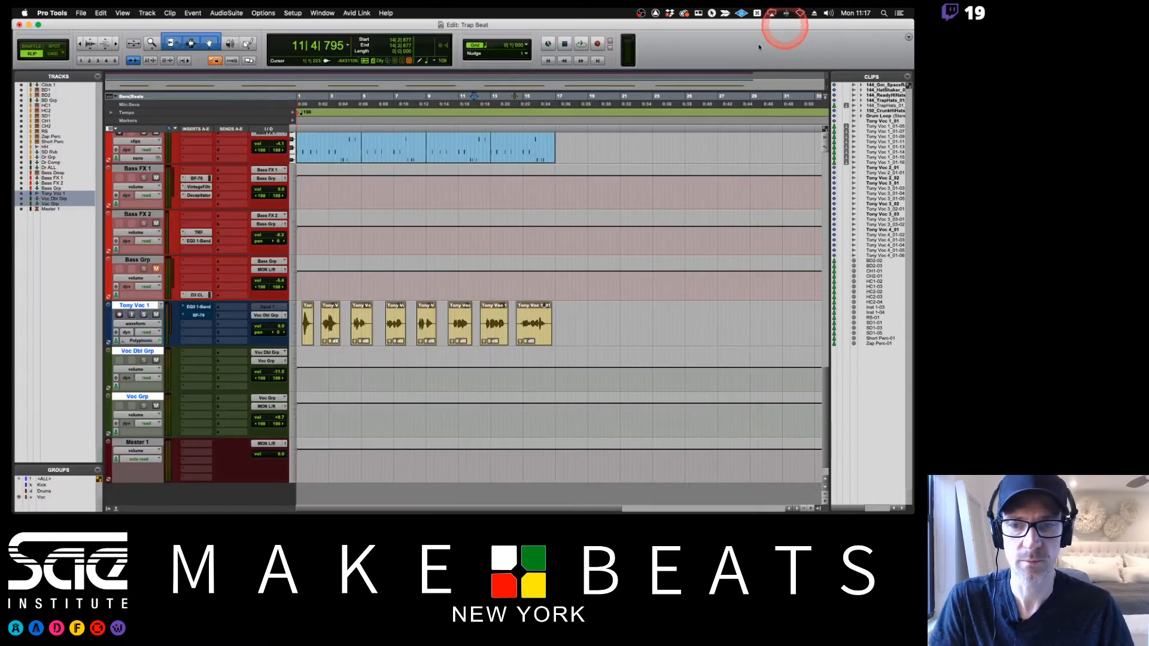
click(284, 311)
click(162, 309)
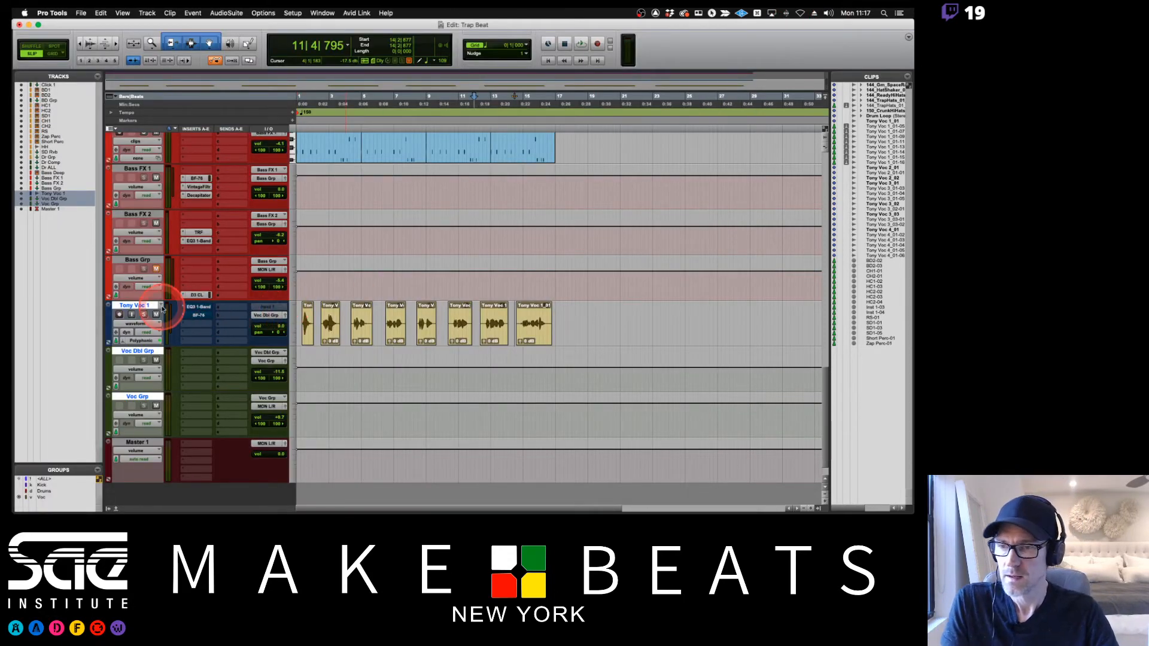
click(194, 315)
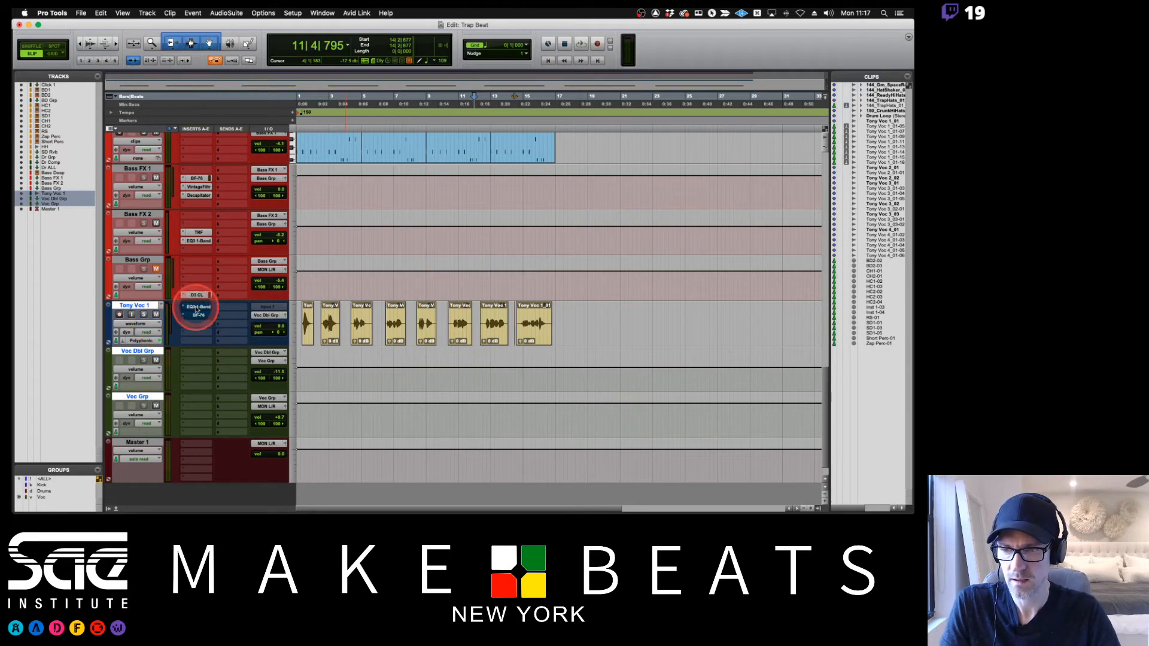
click(196, 309)
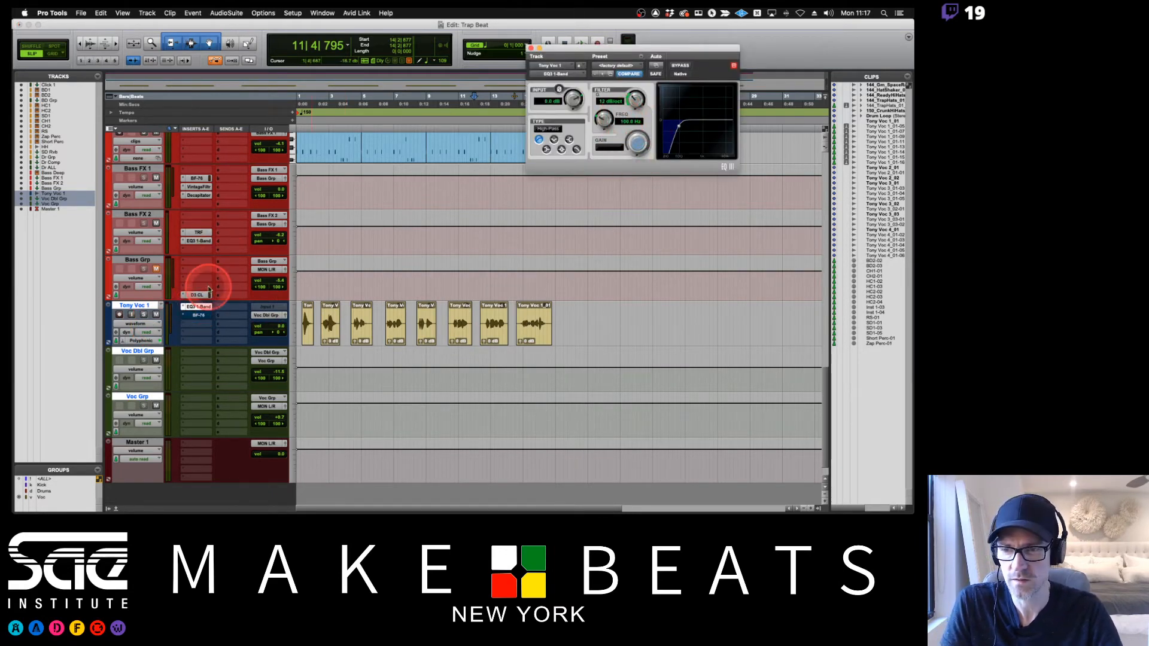
click(531, 48)
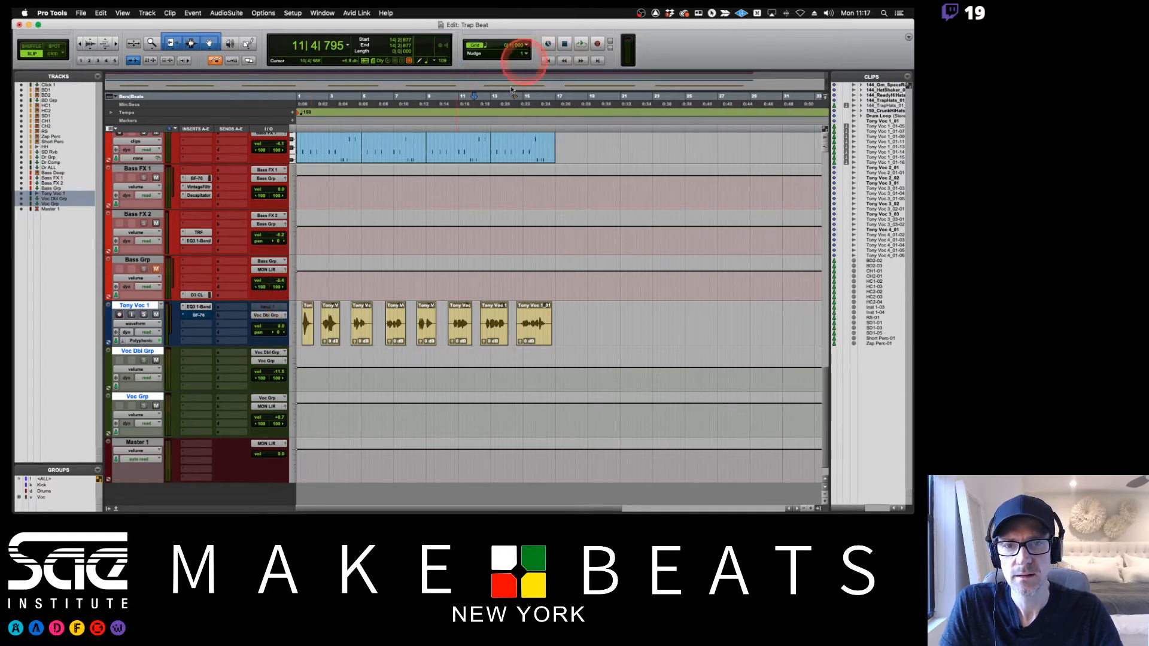
- Move BF-76 down one insert slot on Tony Voc 1 and insert DeEsser (mono) between the EQ3 1-Band and BF-76
click(195, 328)
mouse_move(209, 316)
mouse_move(303, 318)
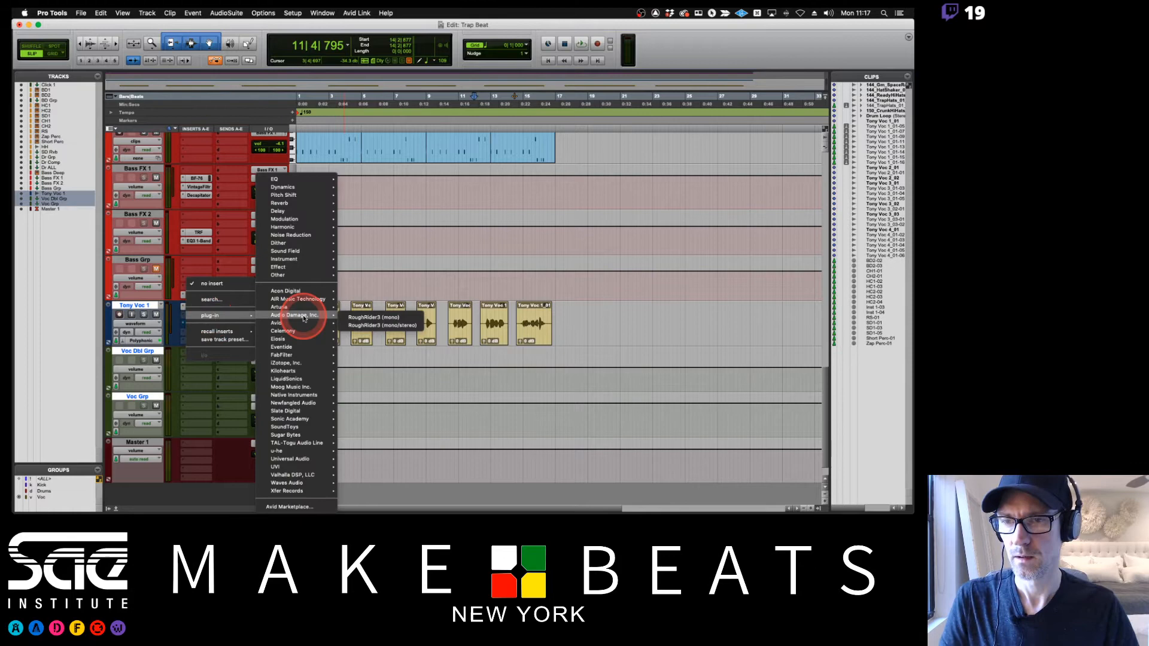
click(213, 299)
text(DEES)
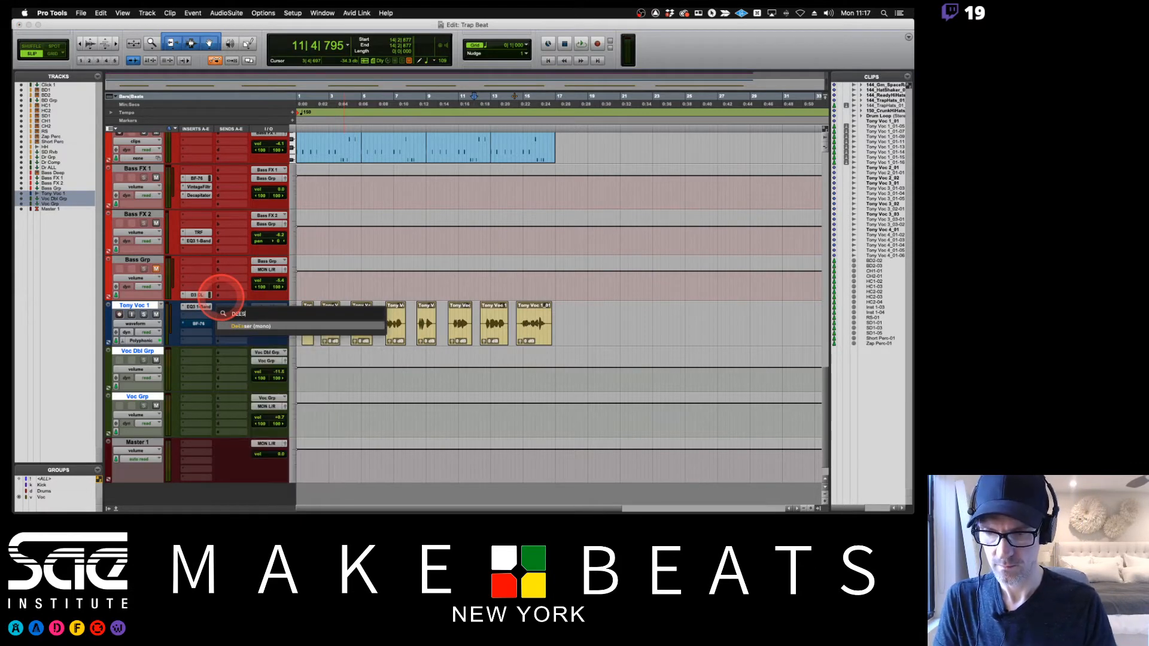
click(235, 325)
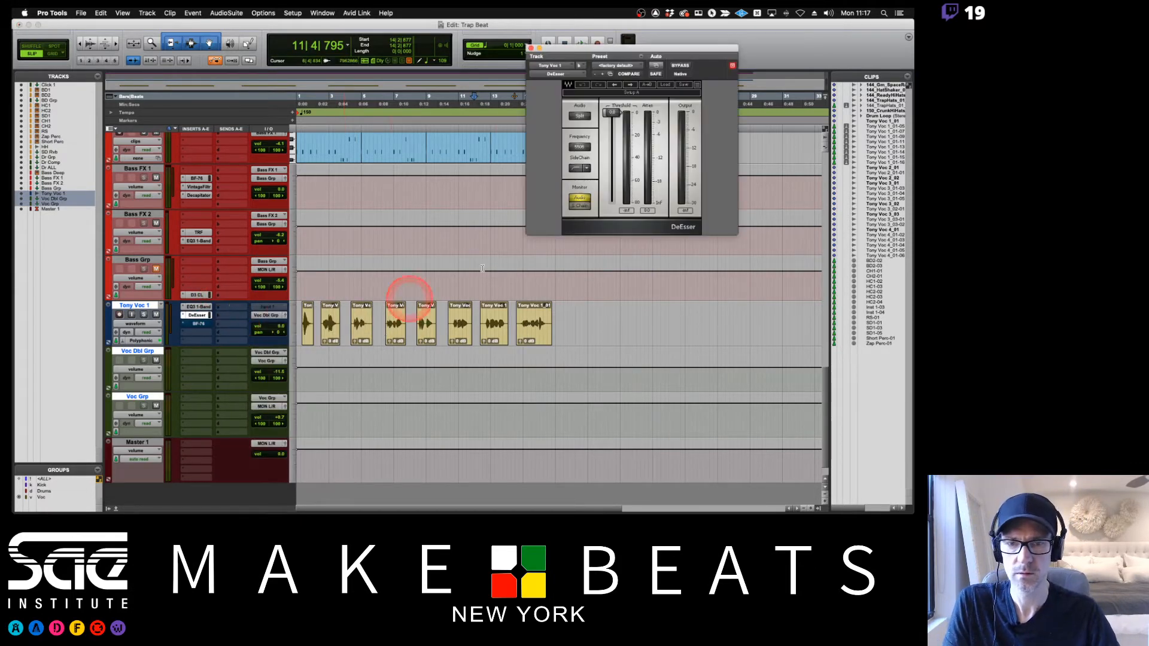
drag(666, 51, 705, 157)
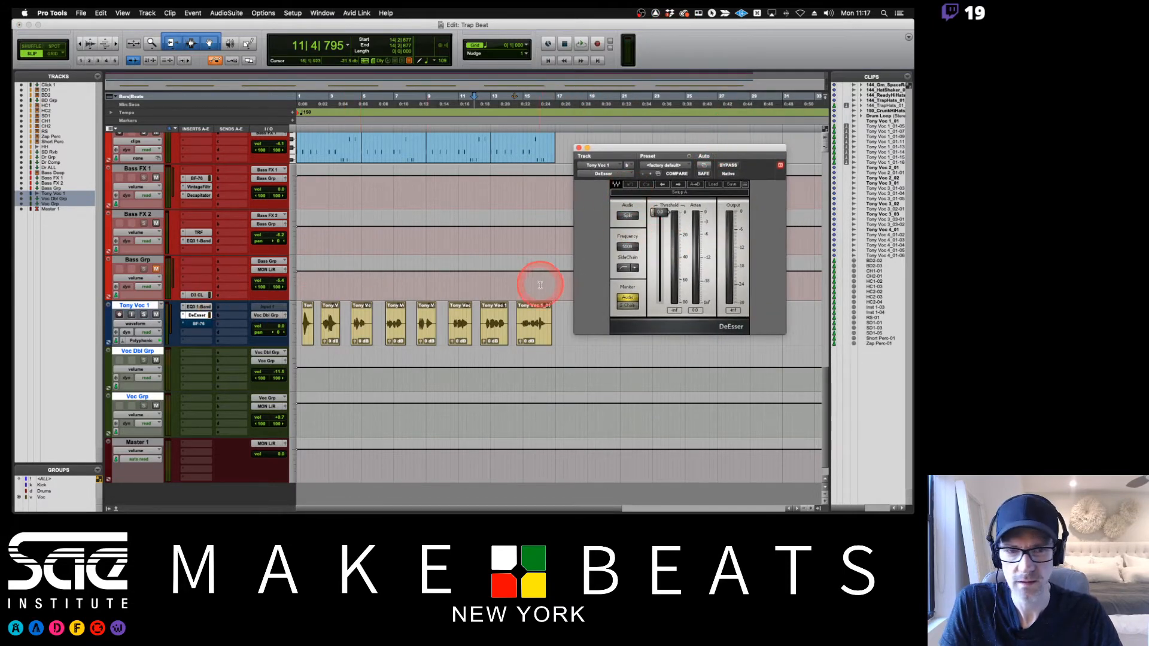
- Play from the song's start, solo Tony Voc 1, and lower the DeEsser threshold while listening to the vocal
key(space)
click(304, 316)
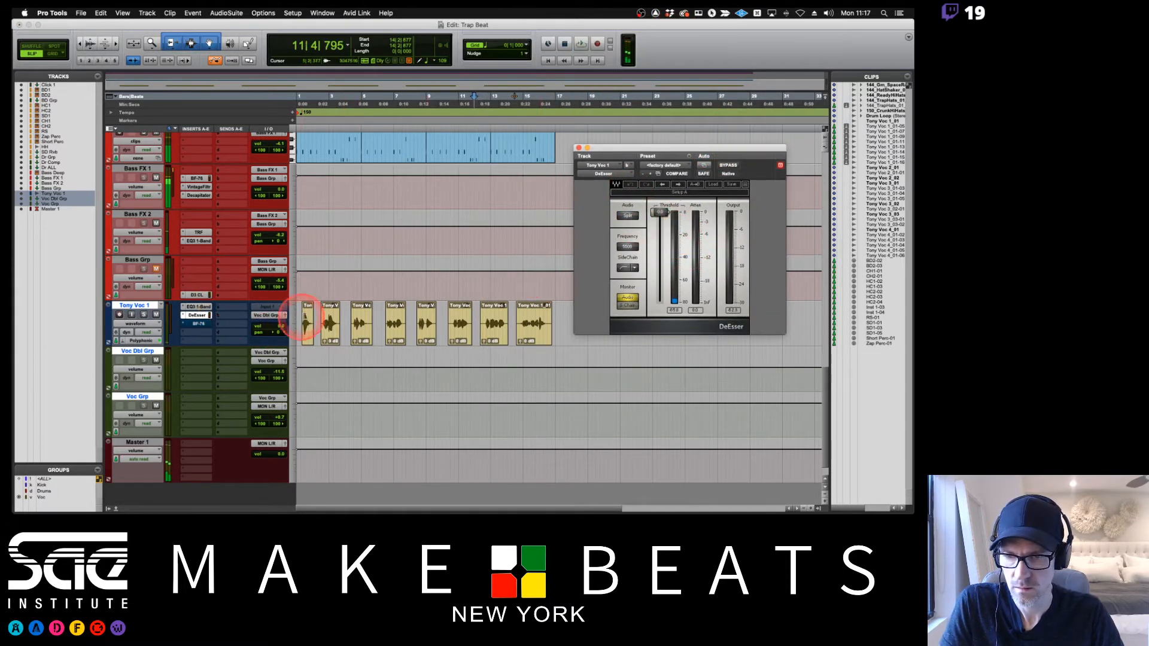
key(space)
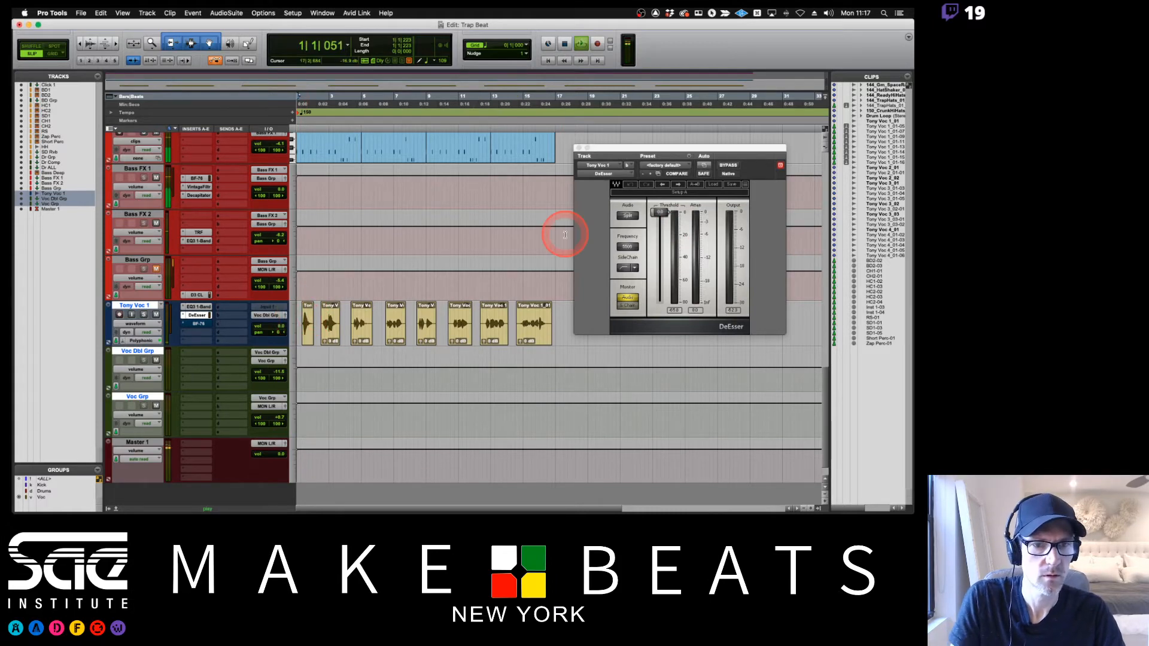
drag(661, 212, 665, 255)
click(144, 315)
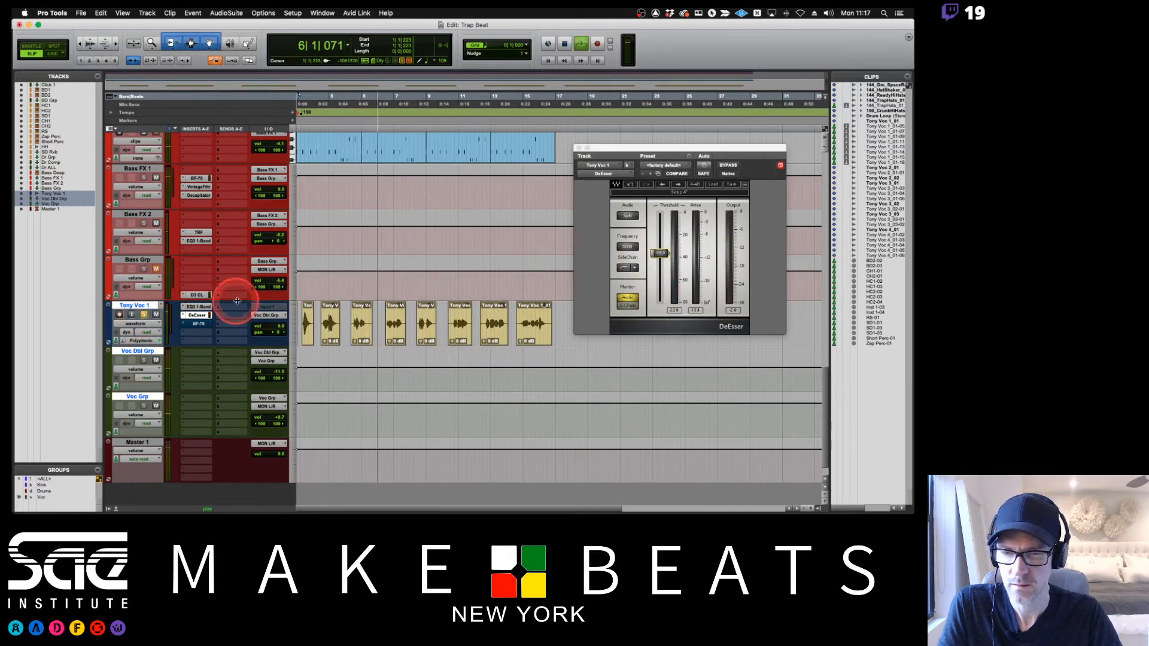
drag(659, 252, 661, 265)
key(space)
- Bypass the DeEsser and play the soloed Tony Voc 1 from the start for comparison
click(143, 348)
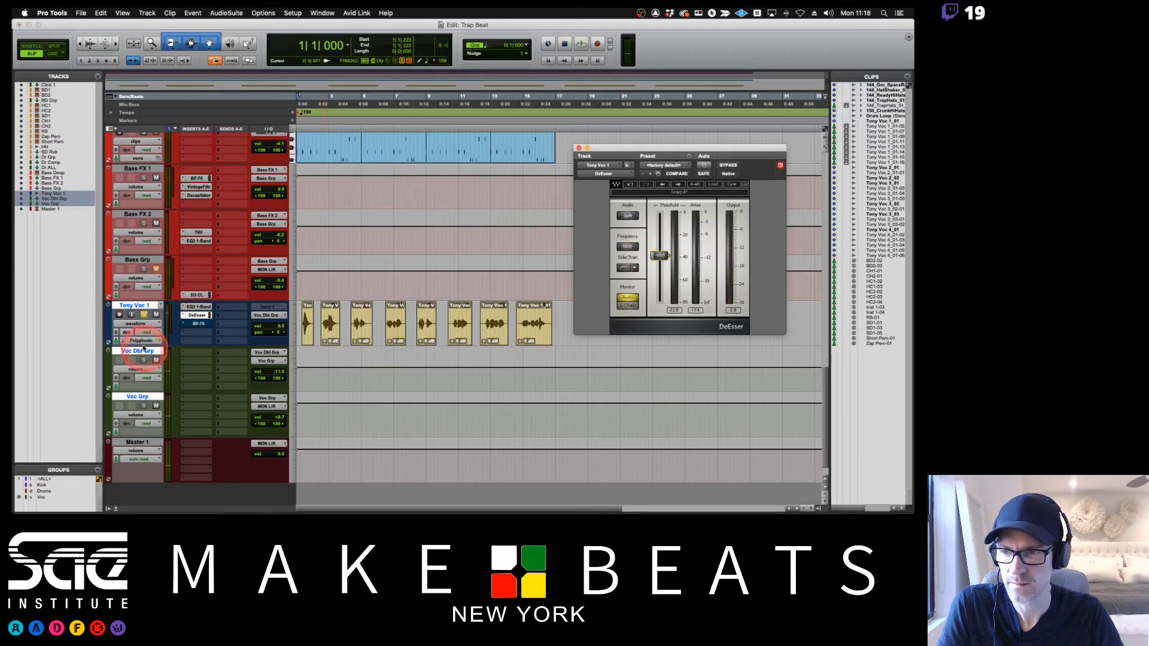
click(144, 315)
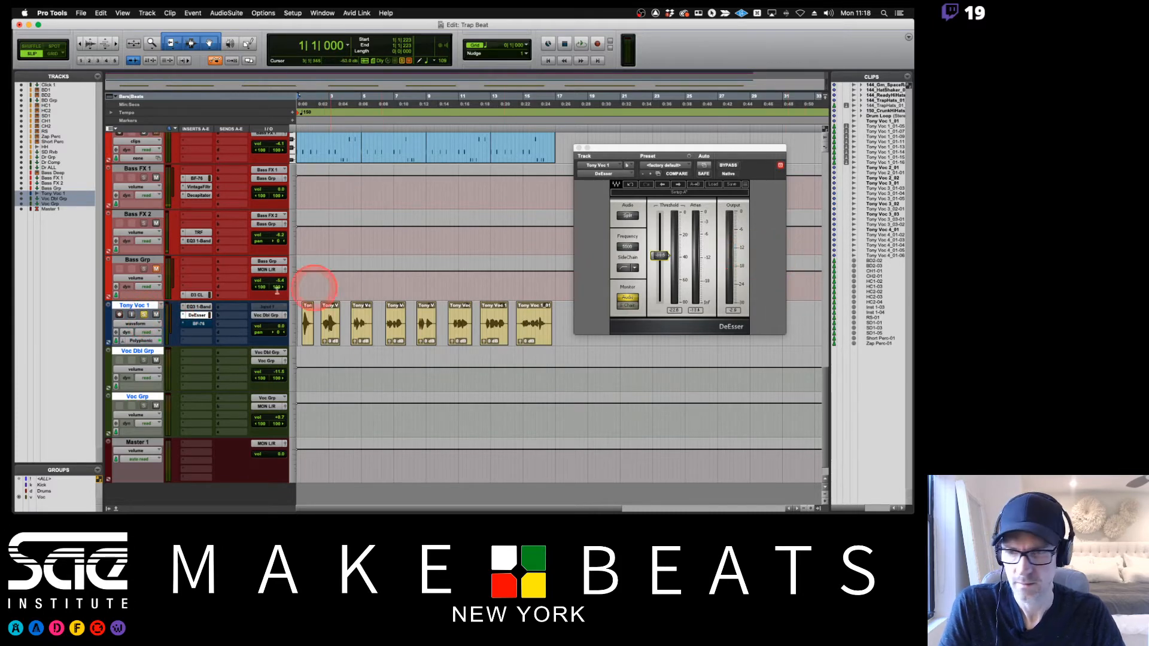
click(728, 165)
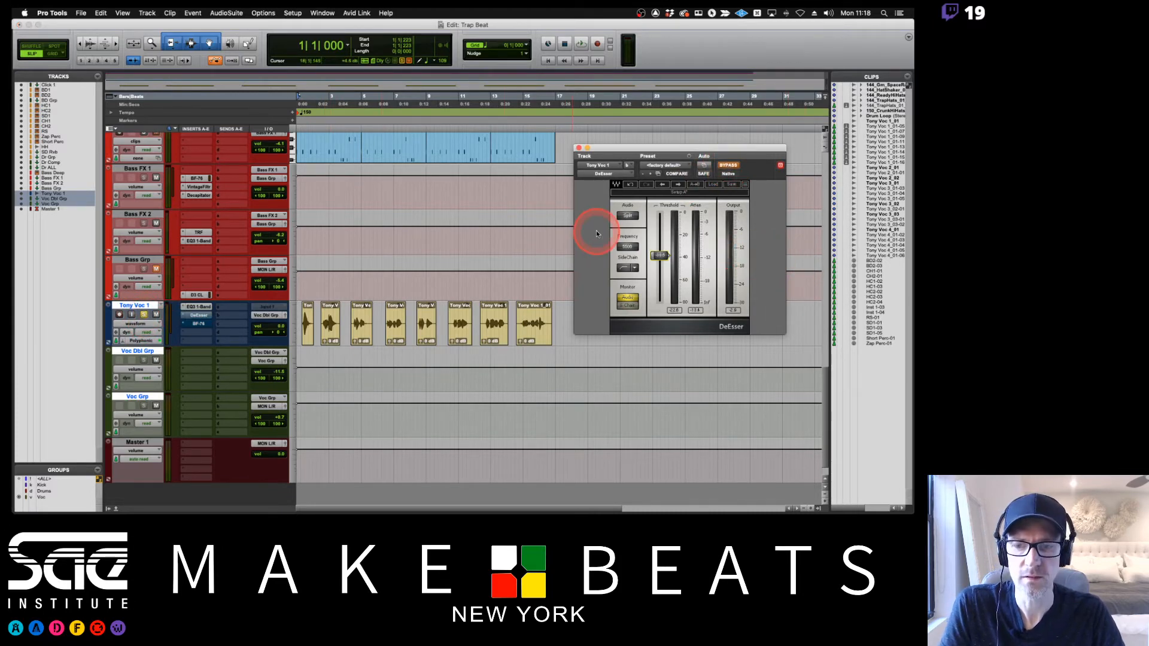
key(space)
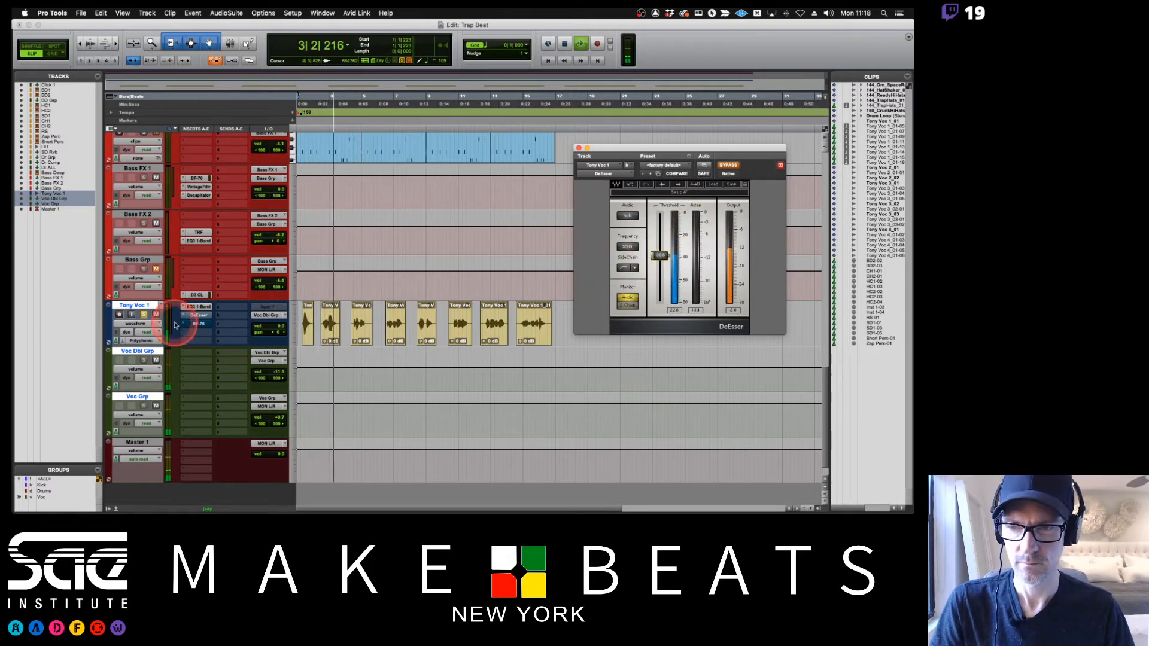
- Raise the high-pass frequency of the EQ3 1-Band on Tony Voc 1 to about 173 Hz during playback
click(198, 306)
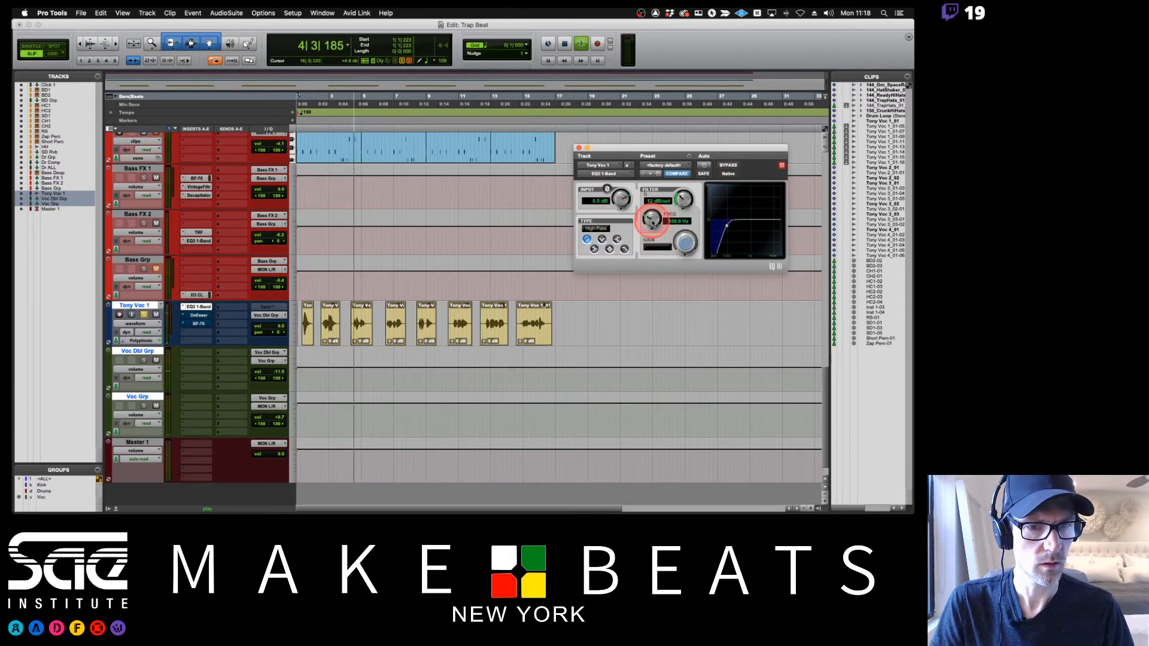
drag(652, 223, 601, 177)
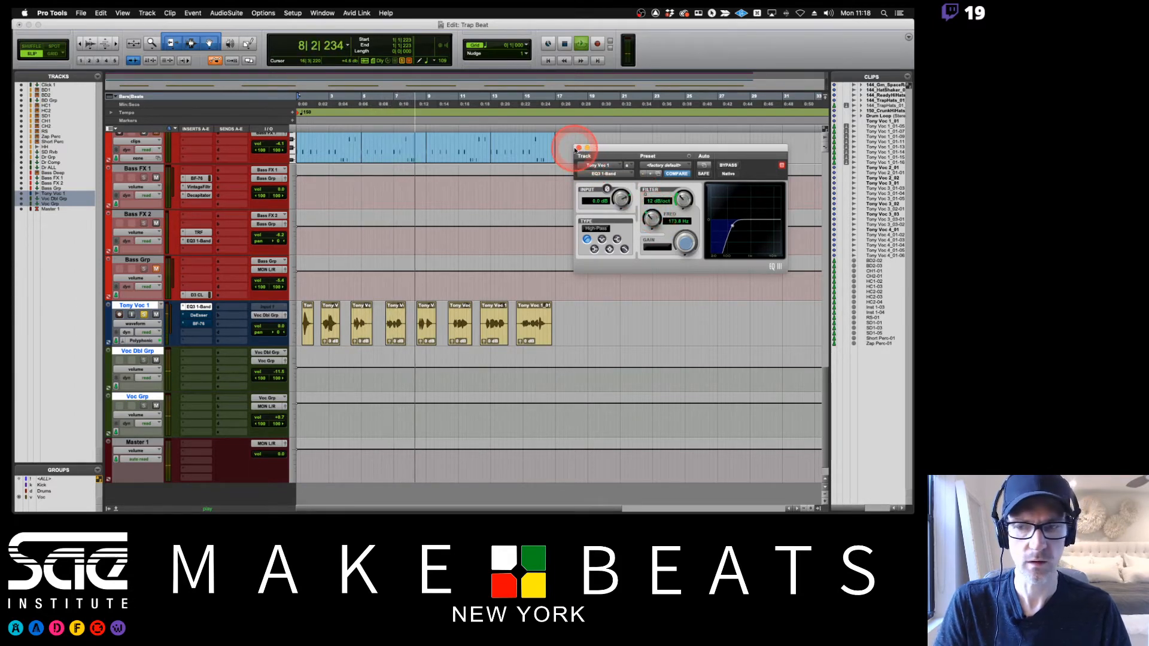
- Compare the soloed vocal with the DeEsser on Tony Voc 1 bypassed and active, replaying from the song's start
click(202, 315)
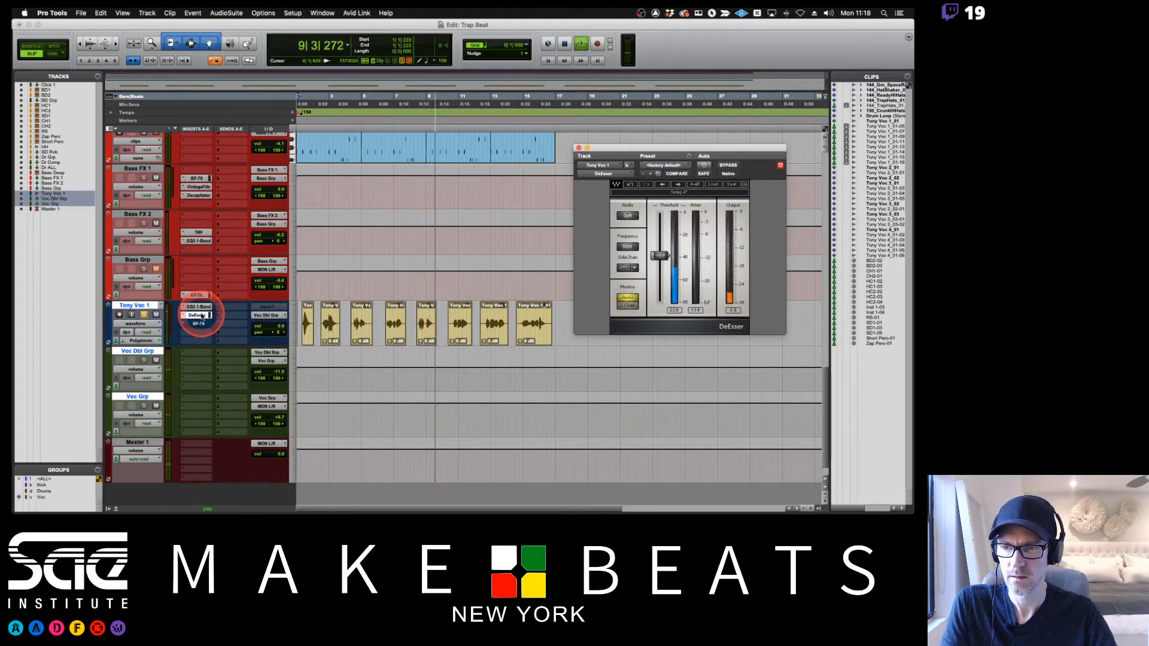
click(728, 165)
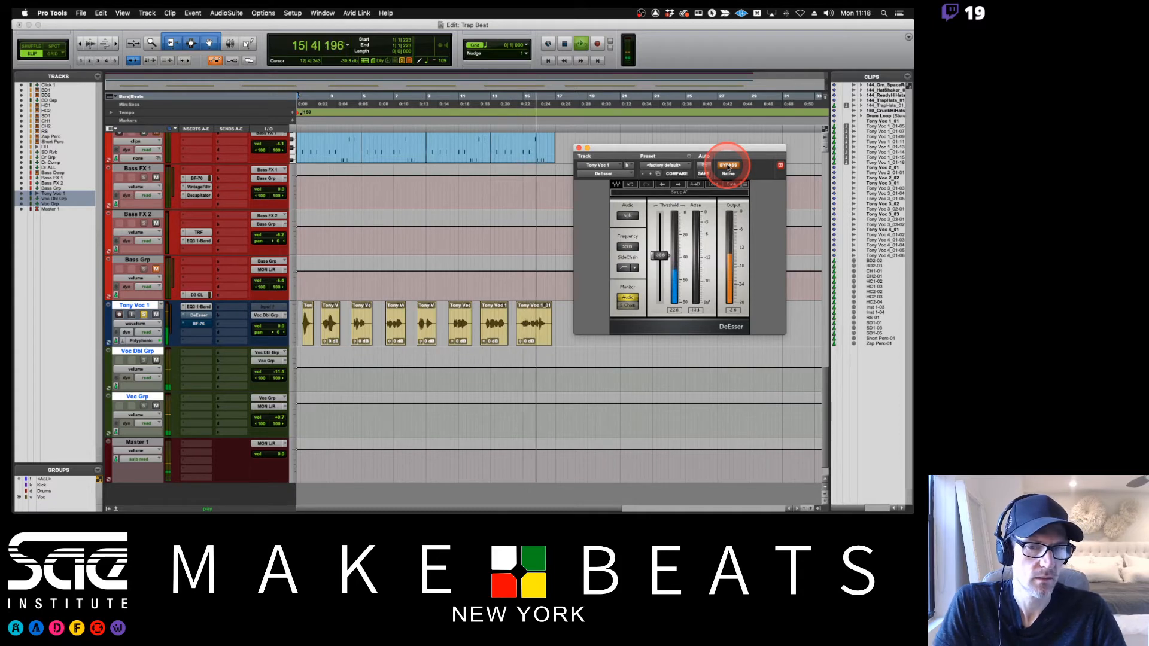
key(space)
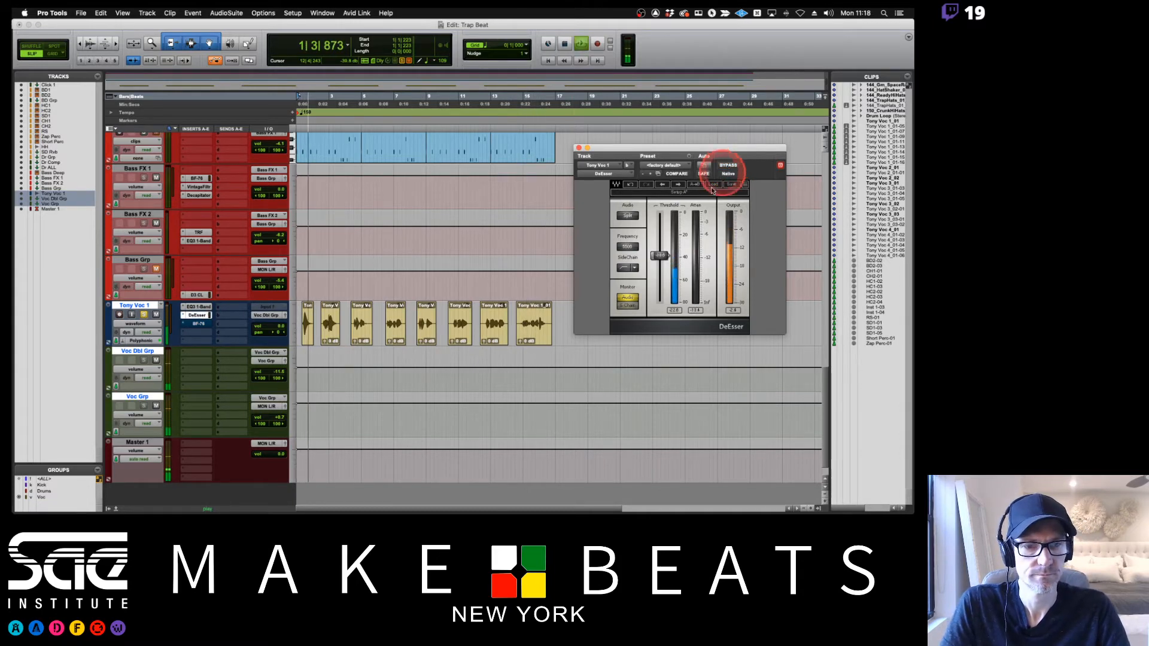
- Lower the clip gain of the first Tony Voc 1 clip to about -3.8 dB
click(310, 342)
key(super+])
key(super+])
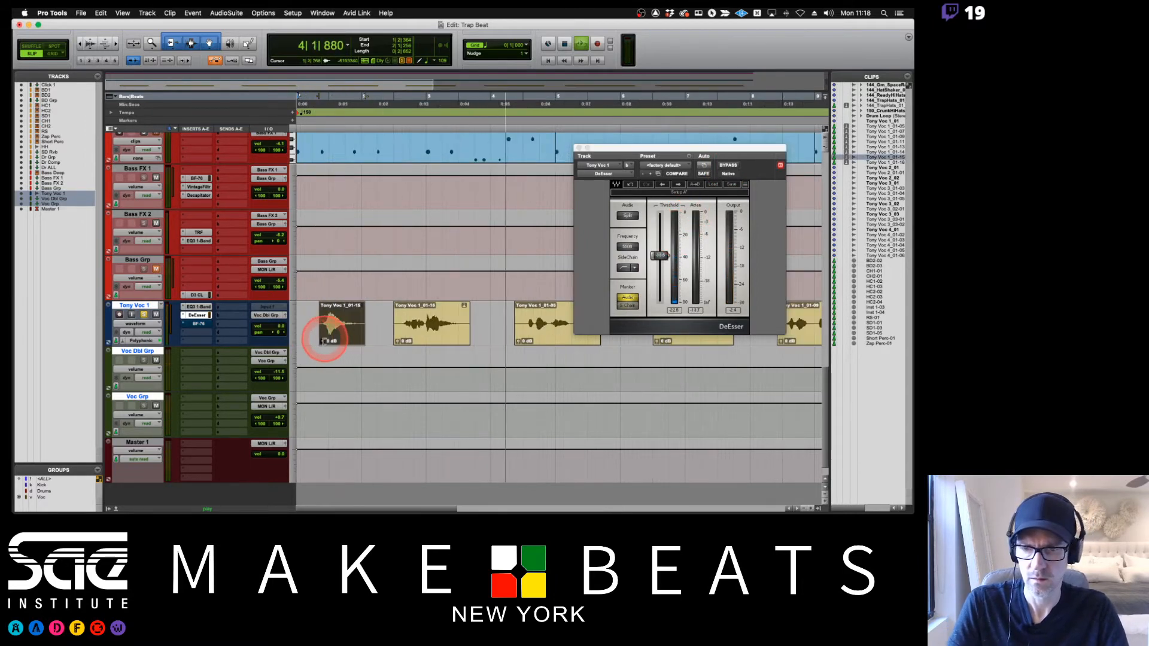
drag(322, 342, 324, 342)
scroll(412, 318, right, 2)
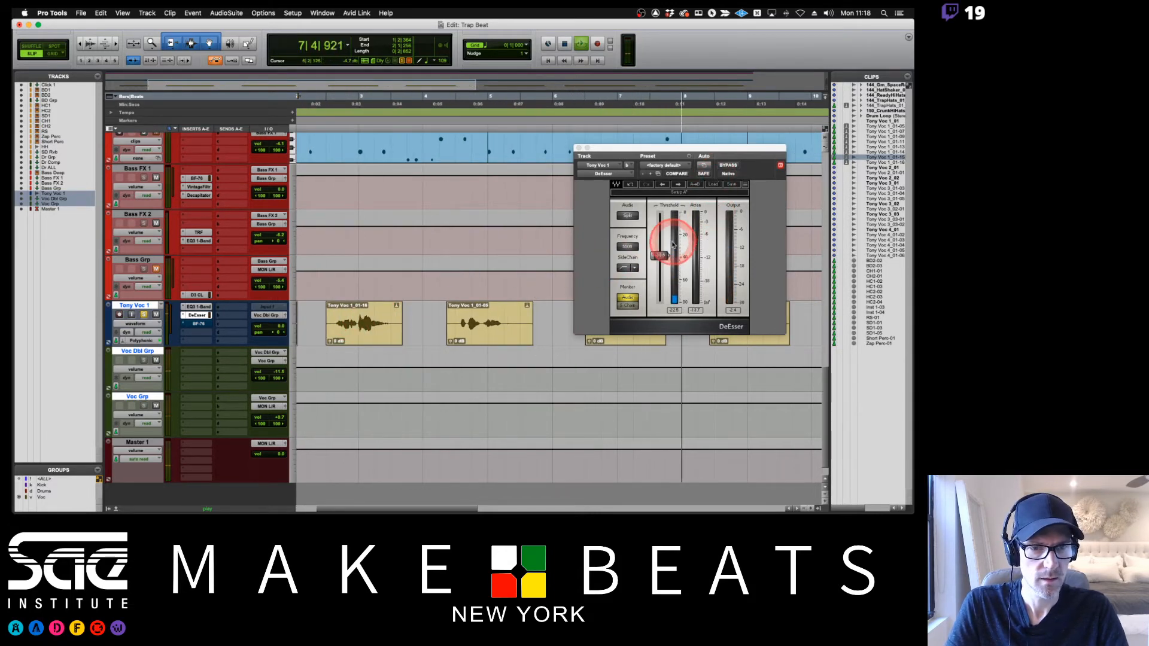
- Load a male-voice preset in the DeEsser on Tony Voc 1 and play the vocal from the start
key(space)
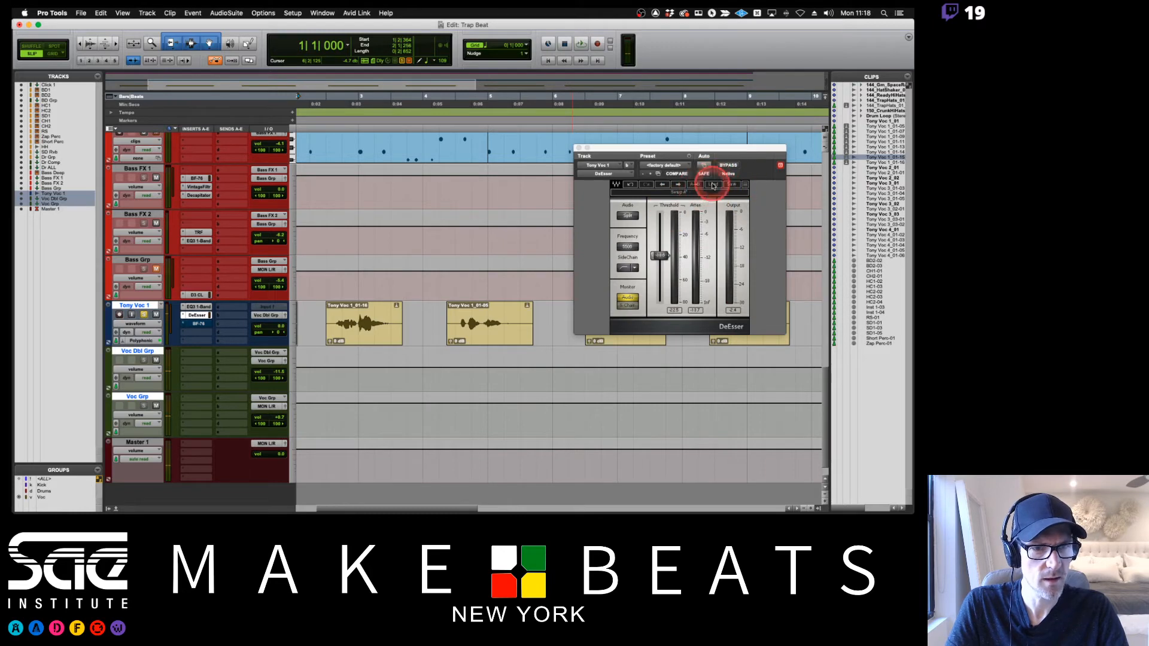
click(712, 186)
click(737, 264)
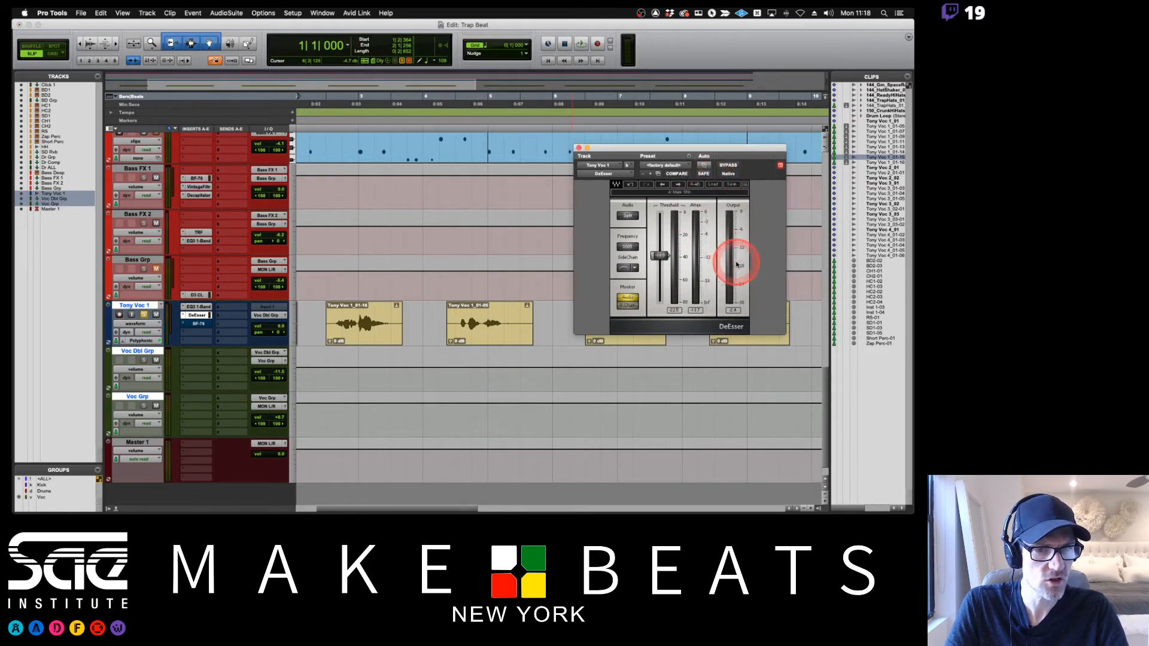
click(680, 262)
key(space)
click(726, 173)
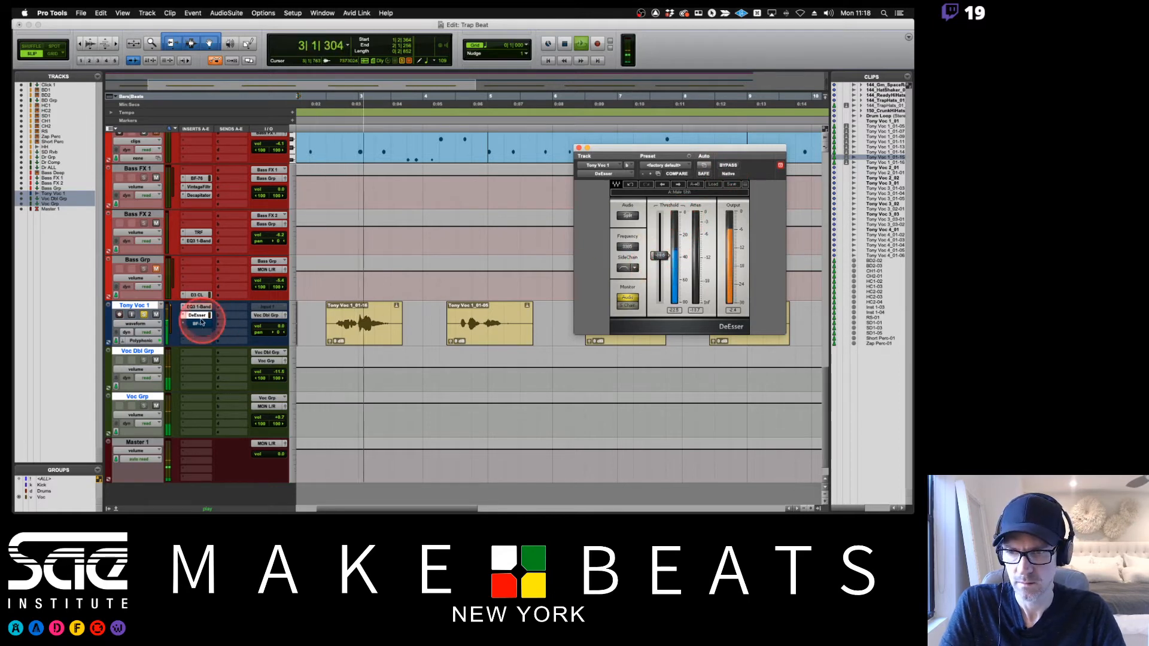
- Lower the DeEsser threshold slightly and listen to the whole Tony Voc 1 vocal
click(197, 306)
click(198, 315)
click(667, 255)
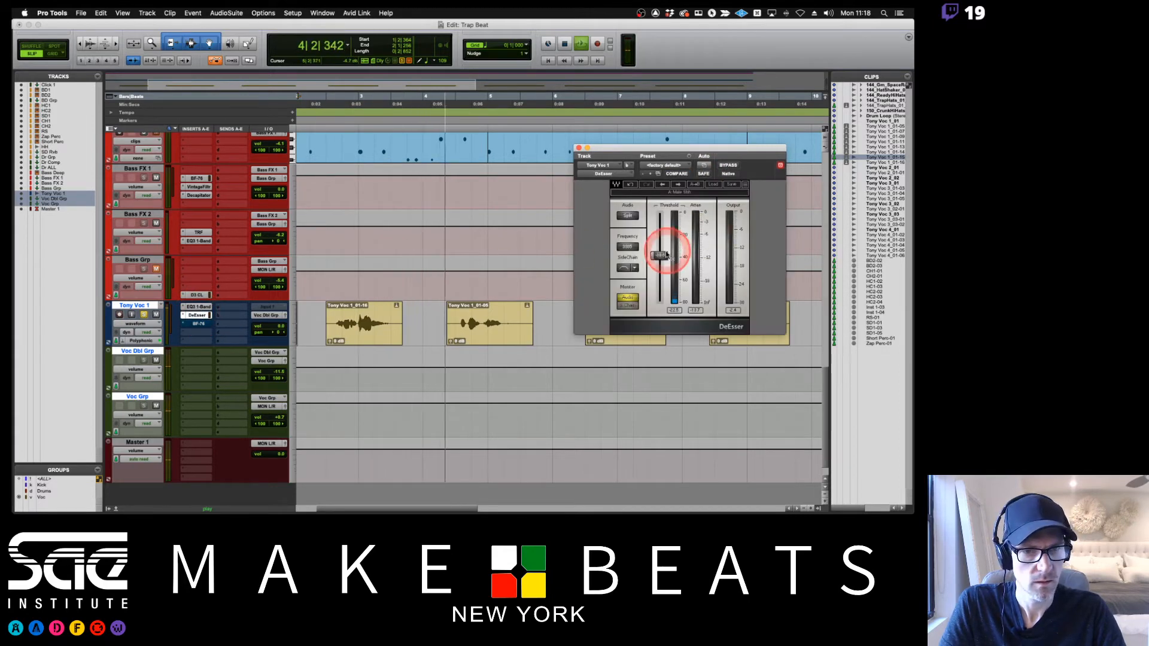
drag(667, 256, 660, 260)
key(super+bracketleft)
key(super+bracketleft)
key(space)
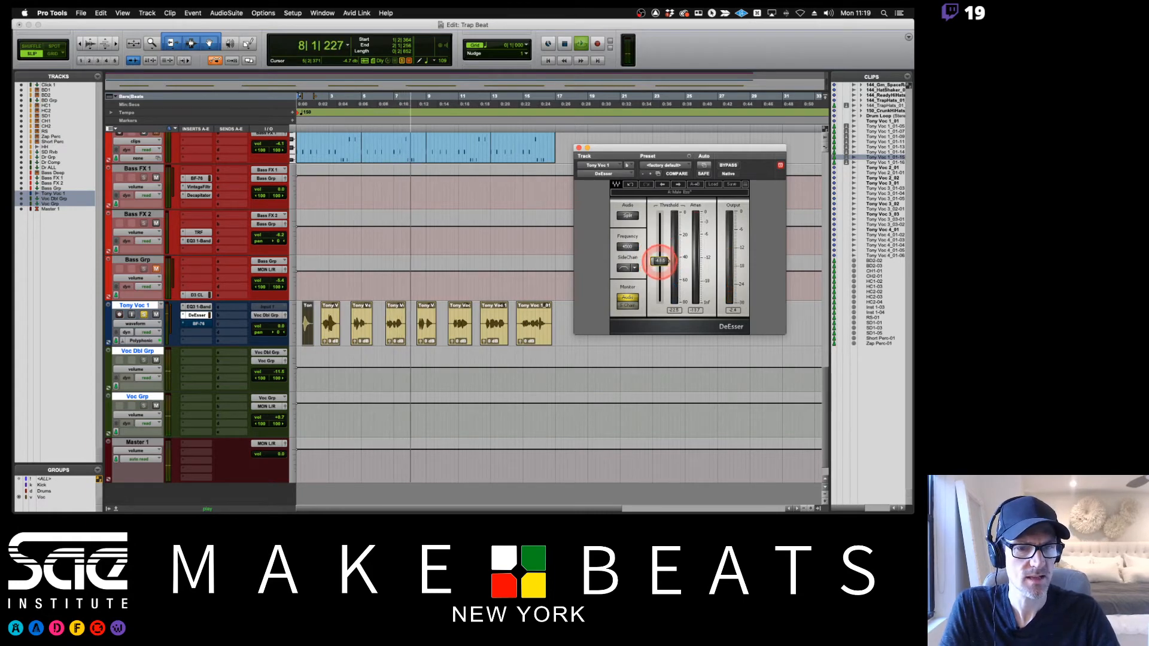
key(space)
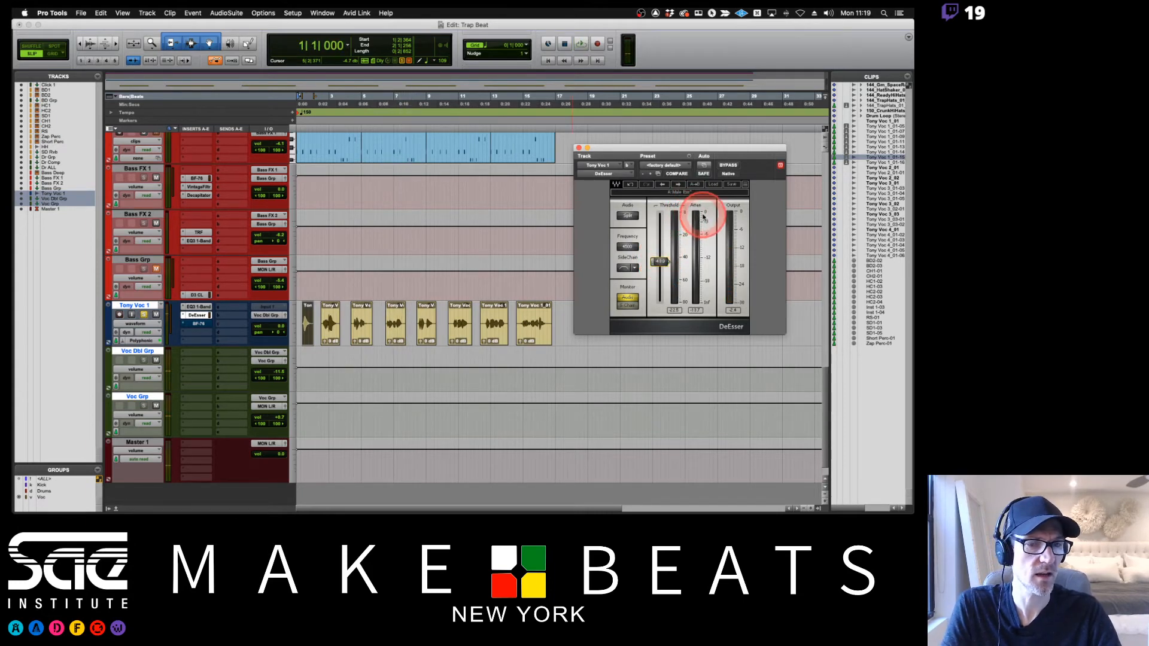
- Fine-tune the DeEsser threshold during playback, trying lower and higher settings against the soloed vocal
click(660, 262)
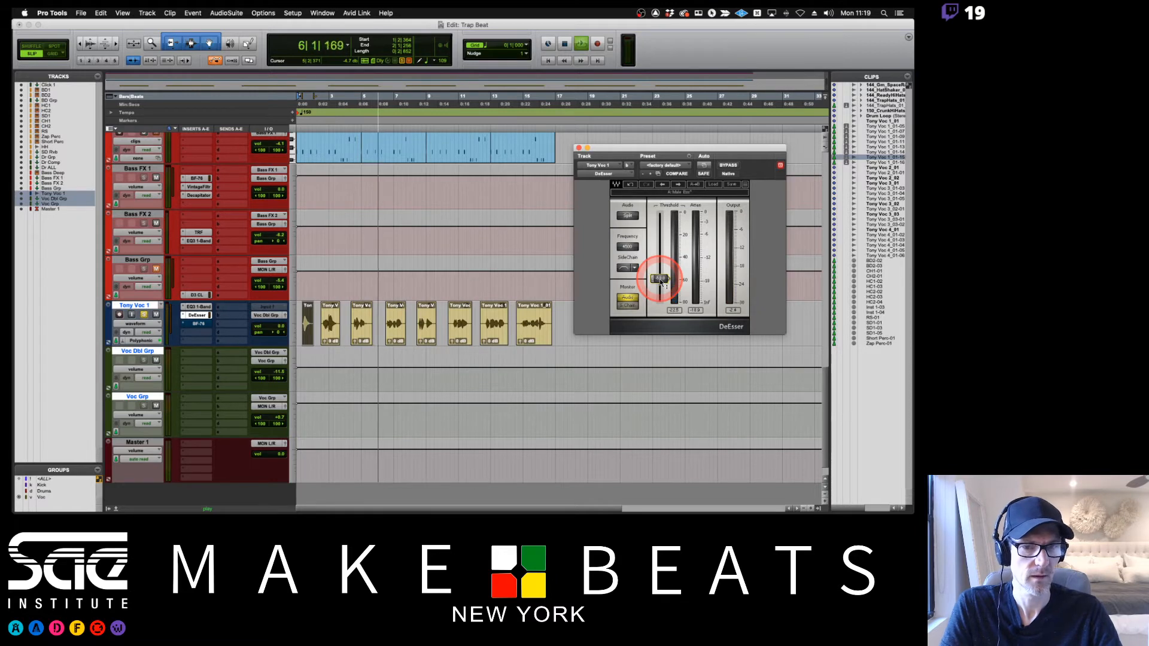
key(space)
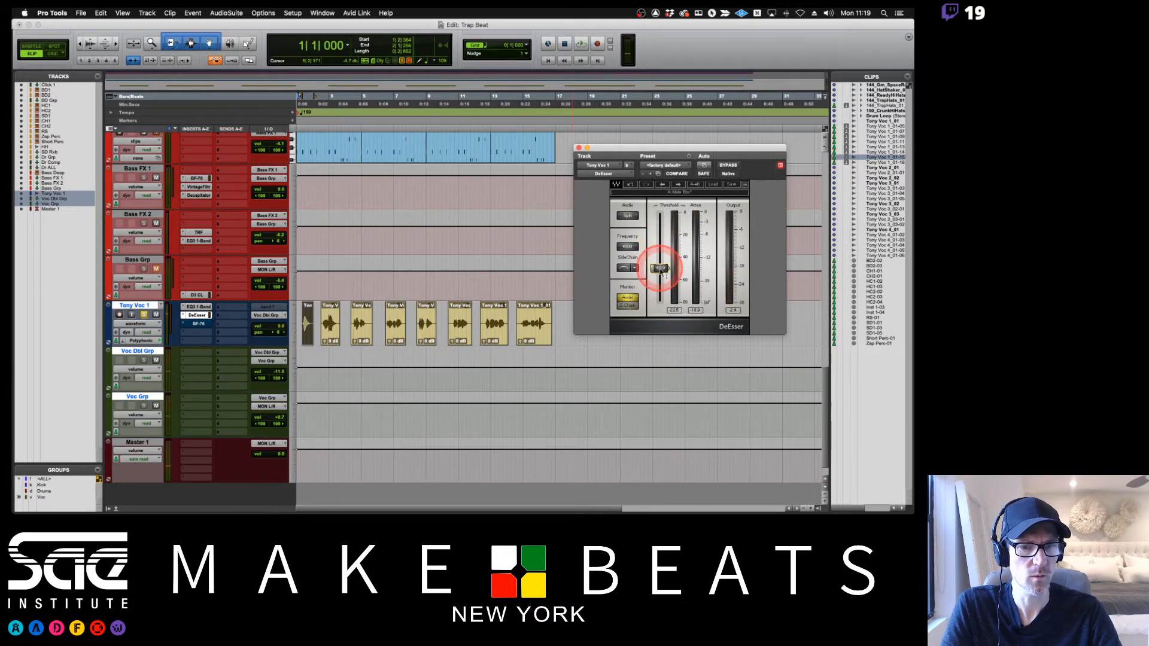
drag(665, 246, 664, 262)
key(space)
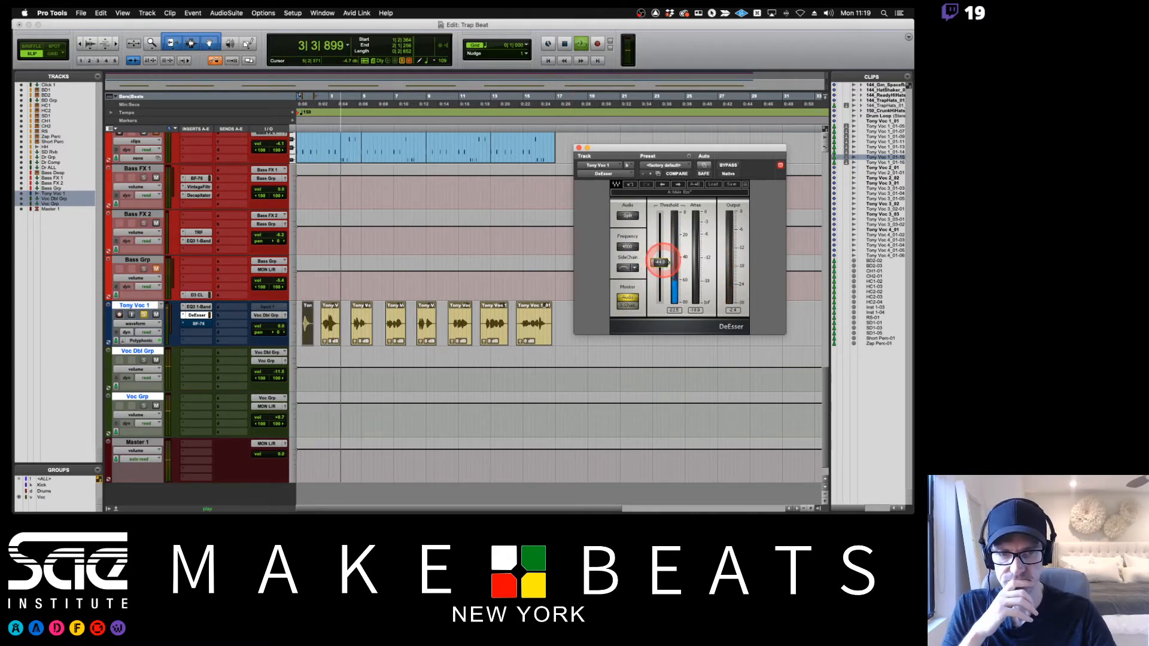
drag(664, 260, 664, 262)
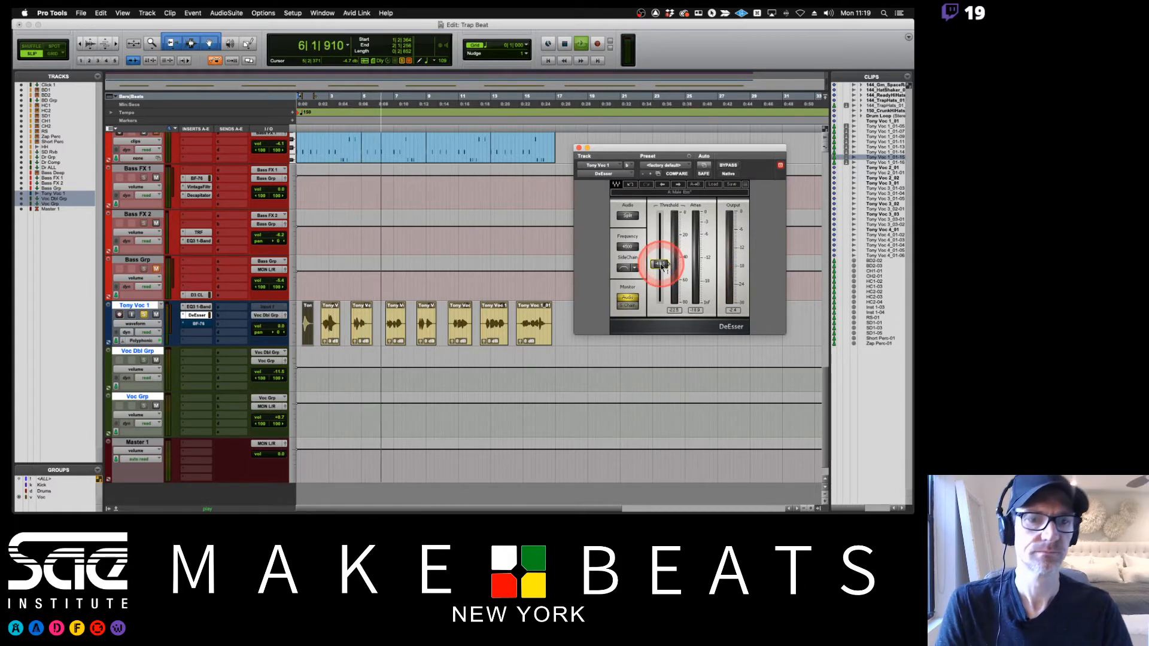
drag(660, 264, 660, 264)
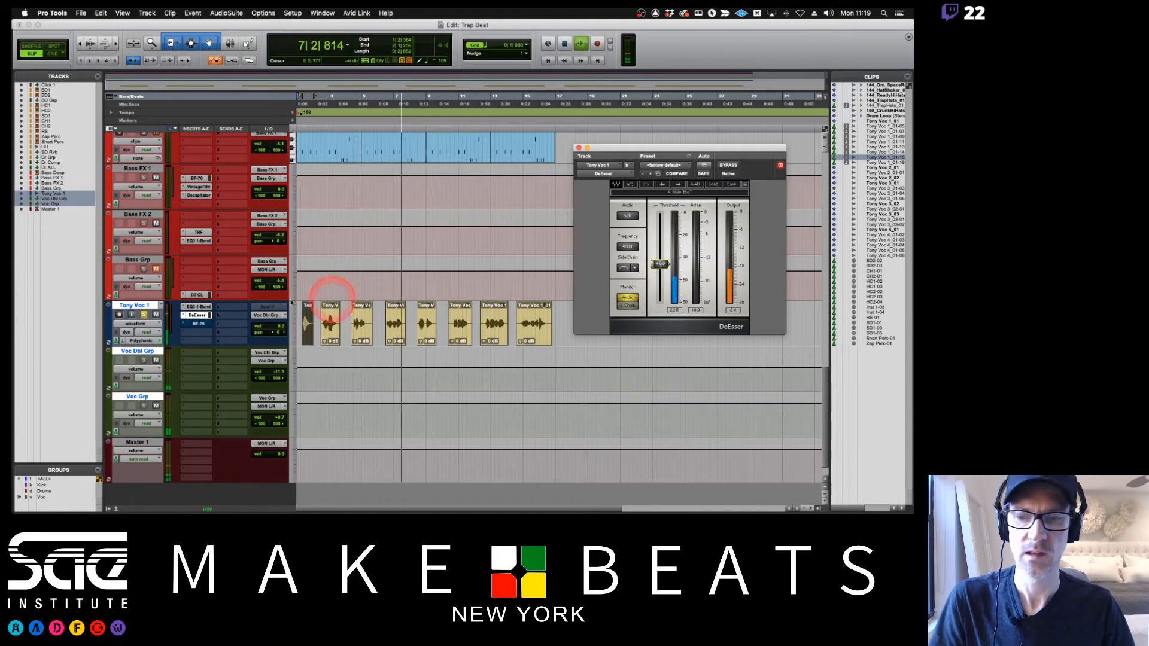
key(space)
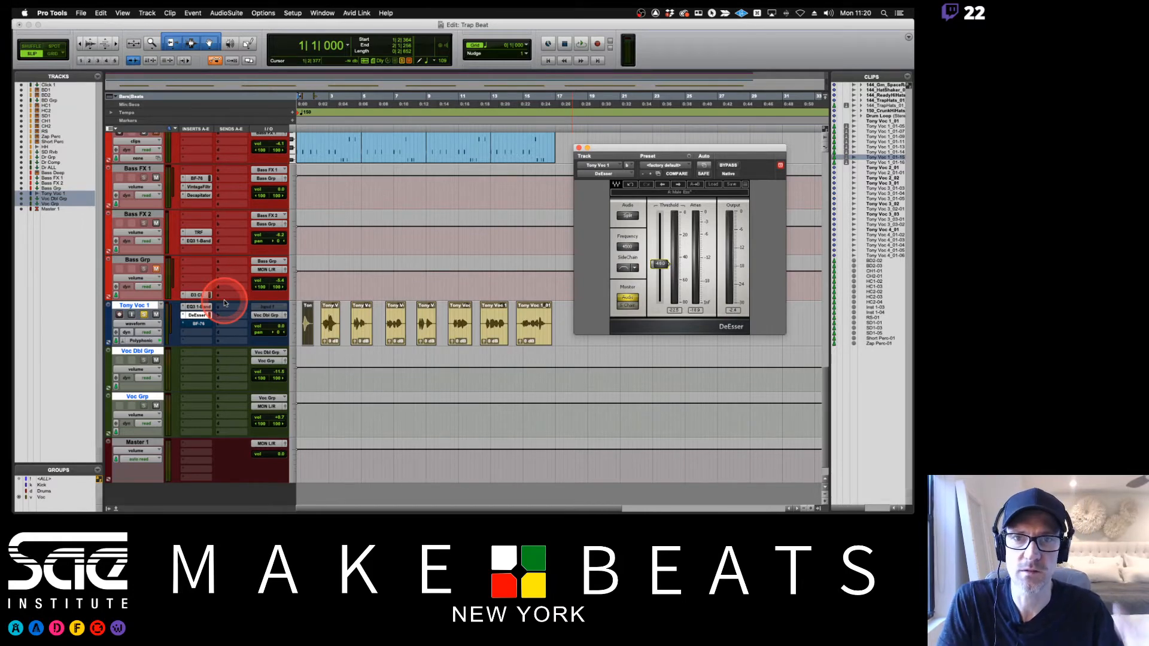
- Open the BF-76 on Tony Voc 1 and watch its gain reduction while the vocal plays from the start
click(200, 324)
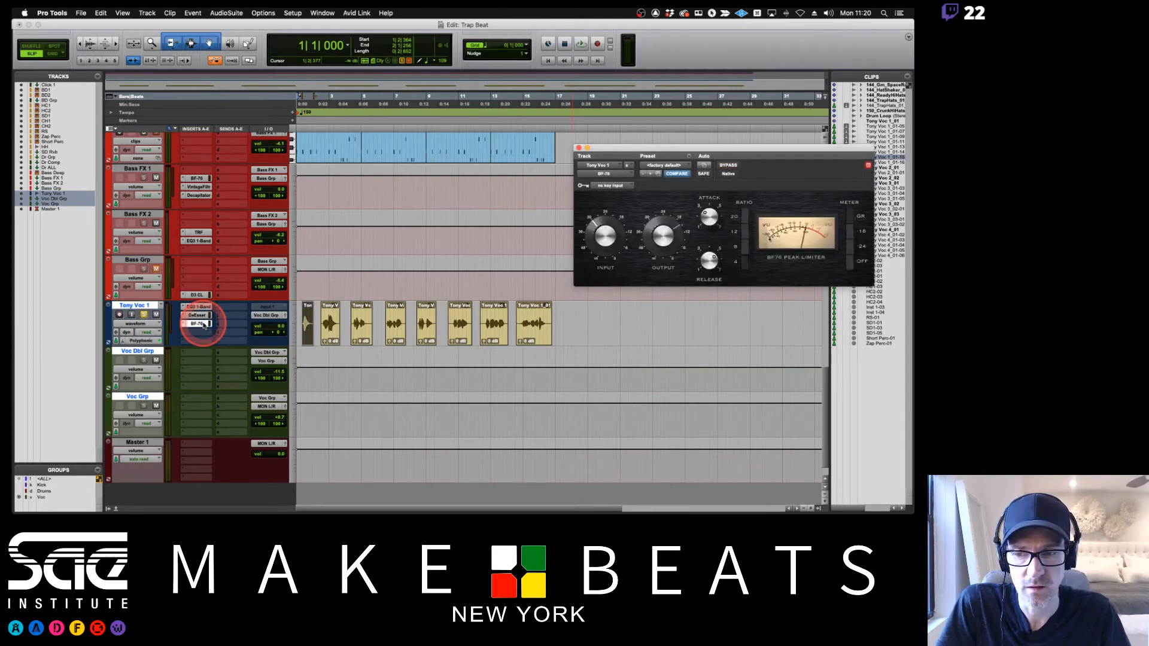
key(space)
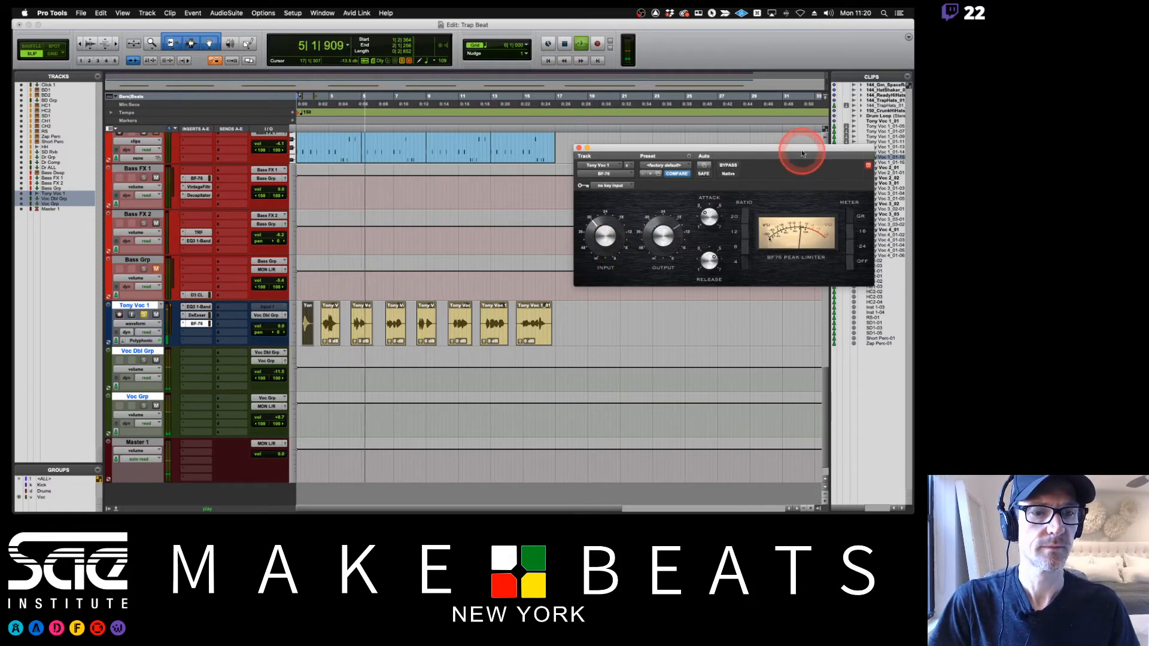
drag(790, 149, 681, 151)
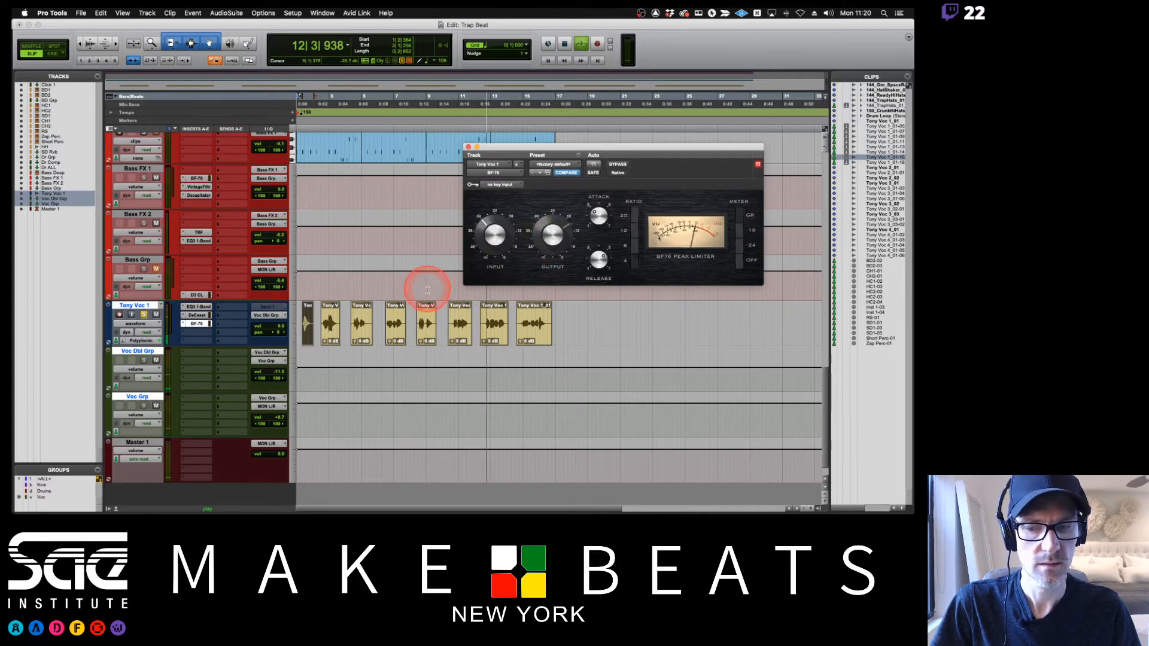
- Split the second Tony Voc 1 clip mid-phrase and lower the clip gain of its second part
key(space)
key(t)
key(t)
key(t)
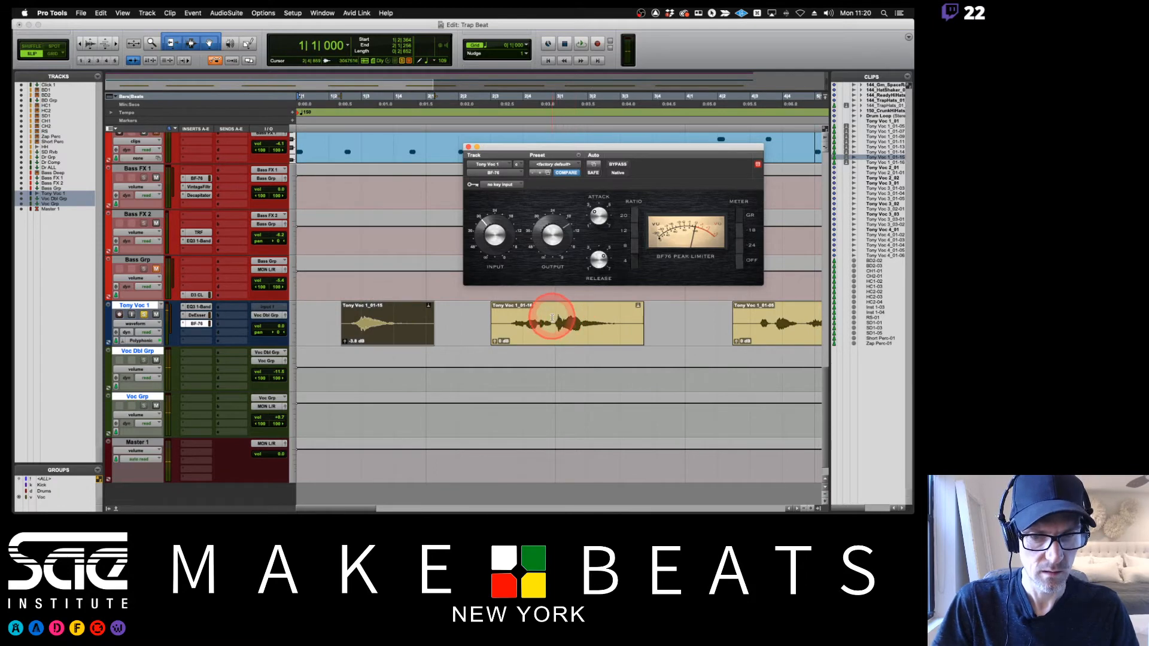
click(557, 320)
key(super+e)
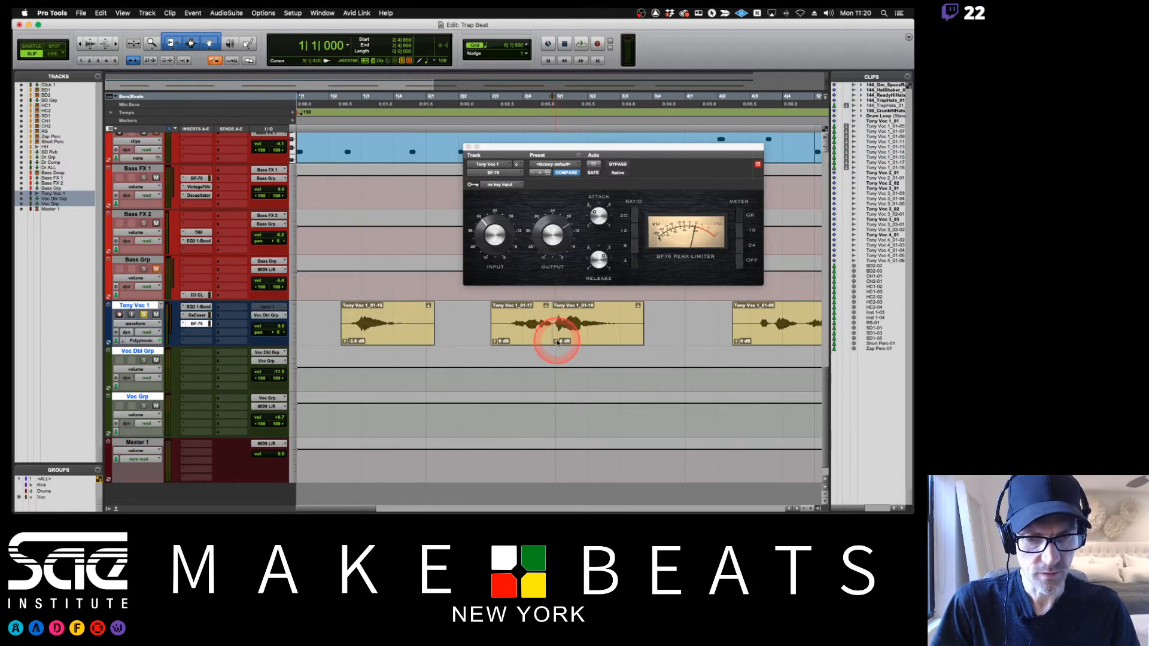
click(557, 342)
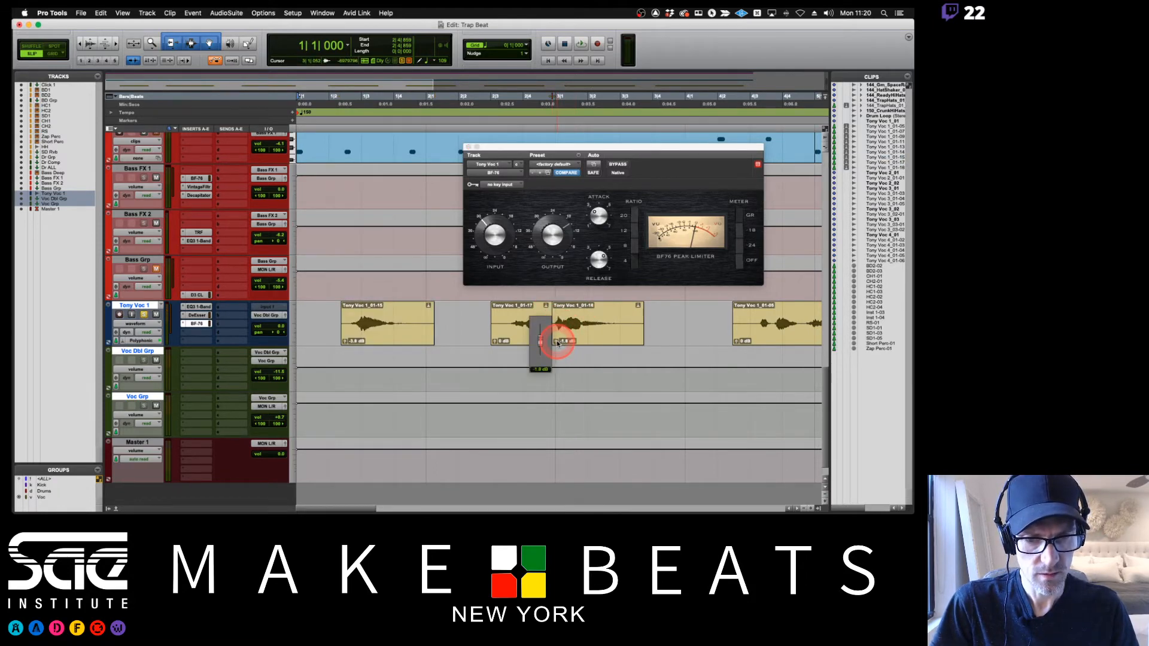
- Set the Tony Voc 1 track height to jumbo for a closer view of the clips
key(super+bracketleft)
key(super+bracketleft)
key(super+bracketleft)
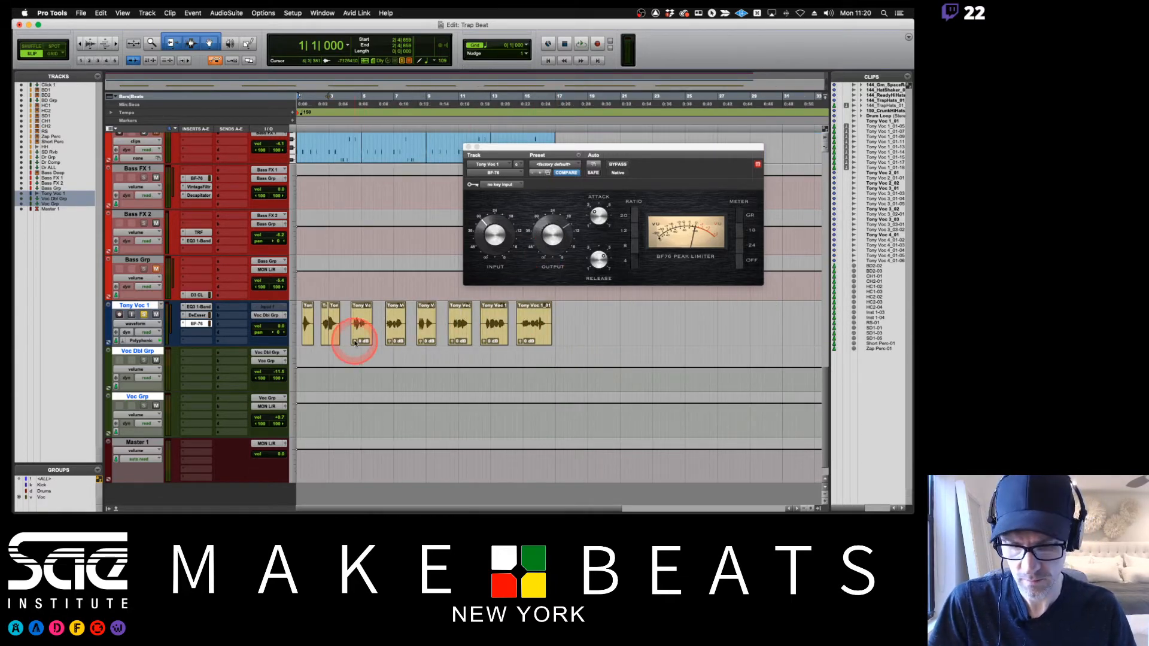
key(super+bracketright)
key(super+bracketright)
click(291, 327)
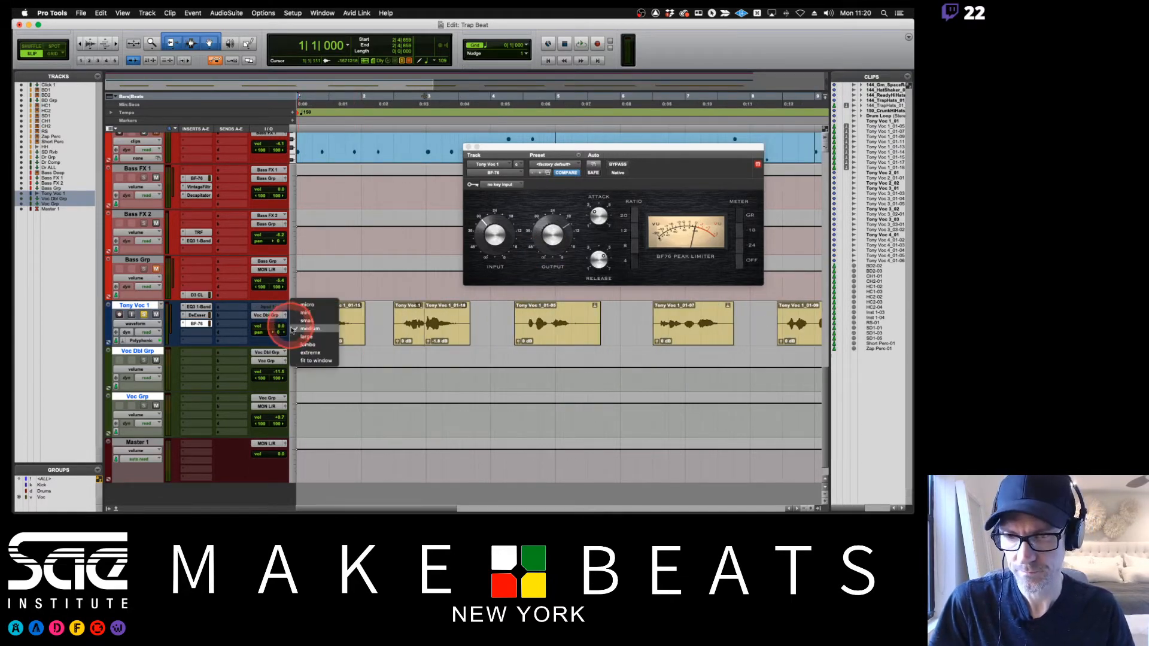
click(311, 347)
- Lower the first Tony Voc 1 clip's gain further and play the vocal through to check the BF-76 compression
click(432, 435)
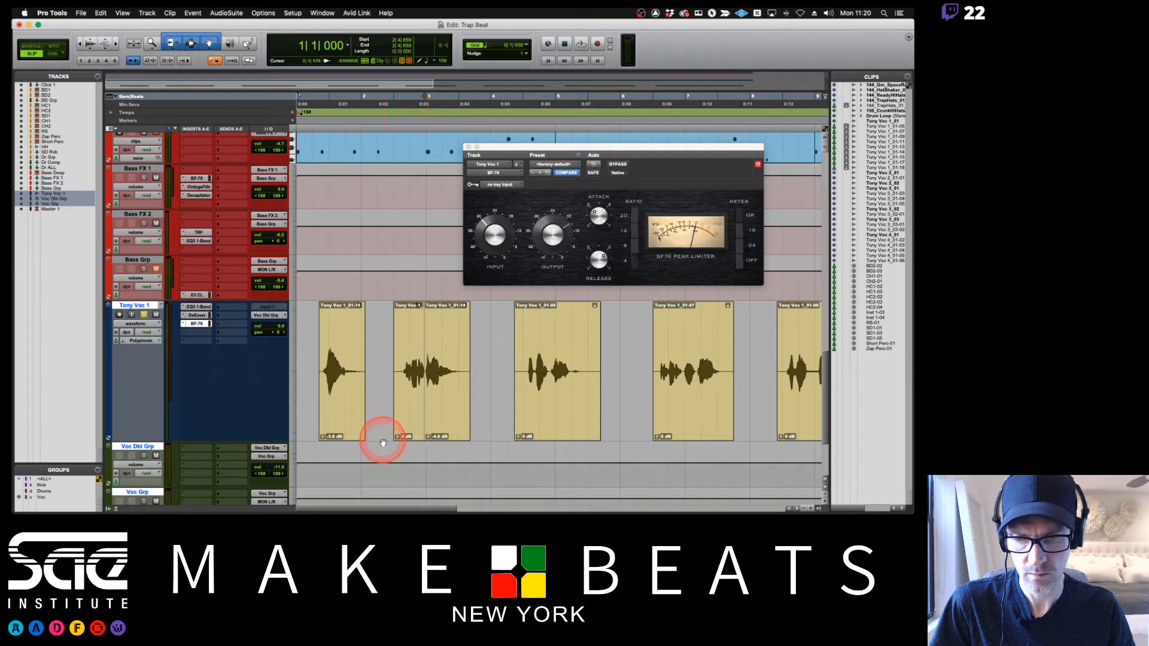
drag(323, 437, 322, 439)
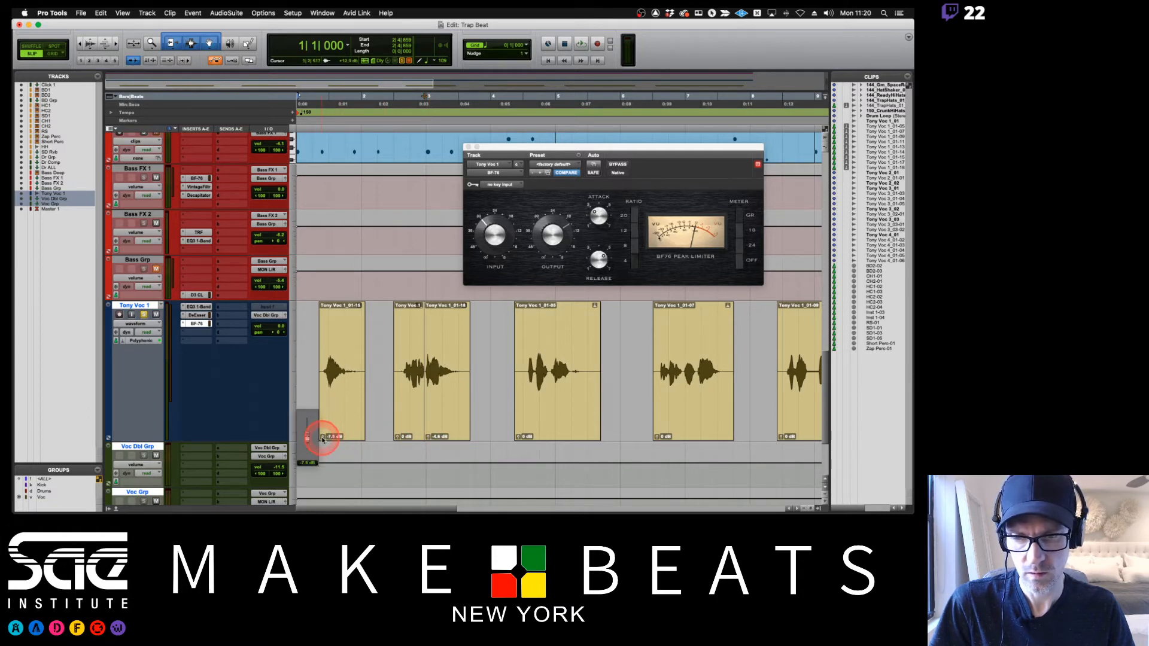
key(space)
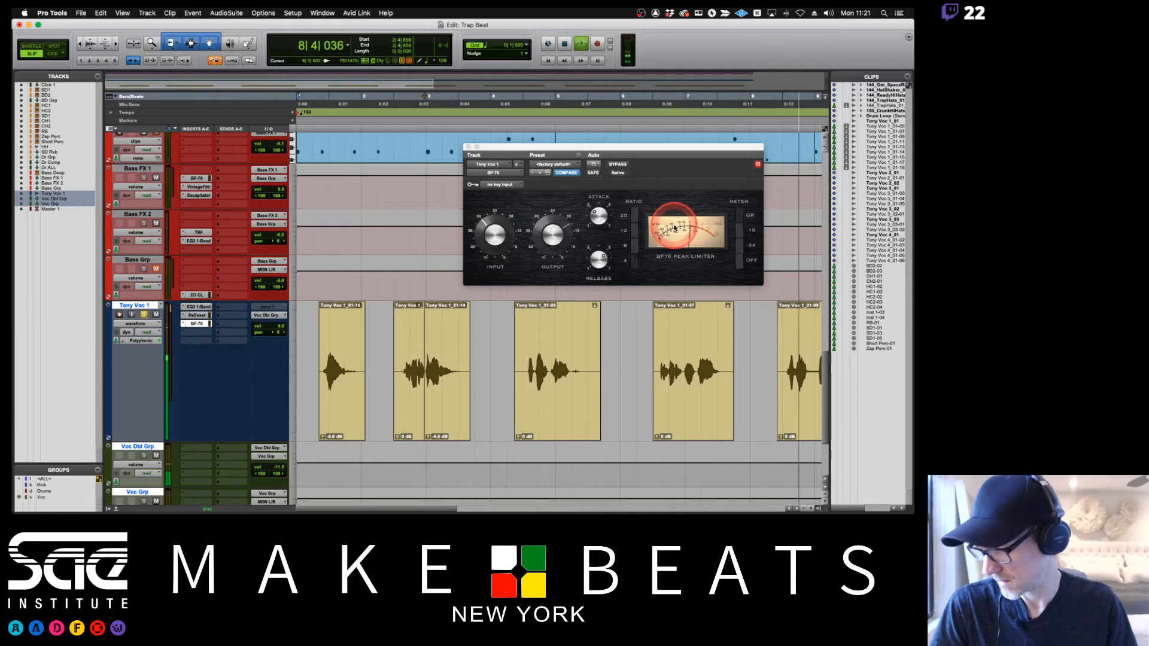
key(super+bracketleft)
key(super+bracketleft)
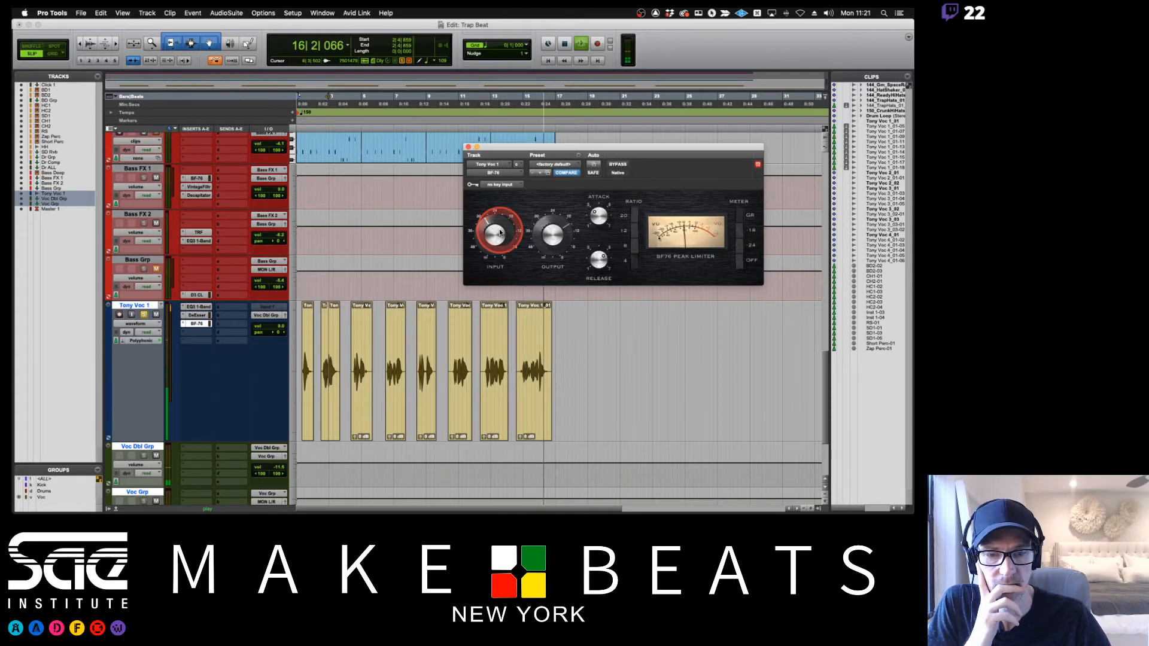
key(space)
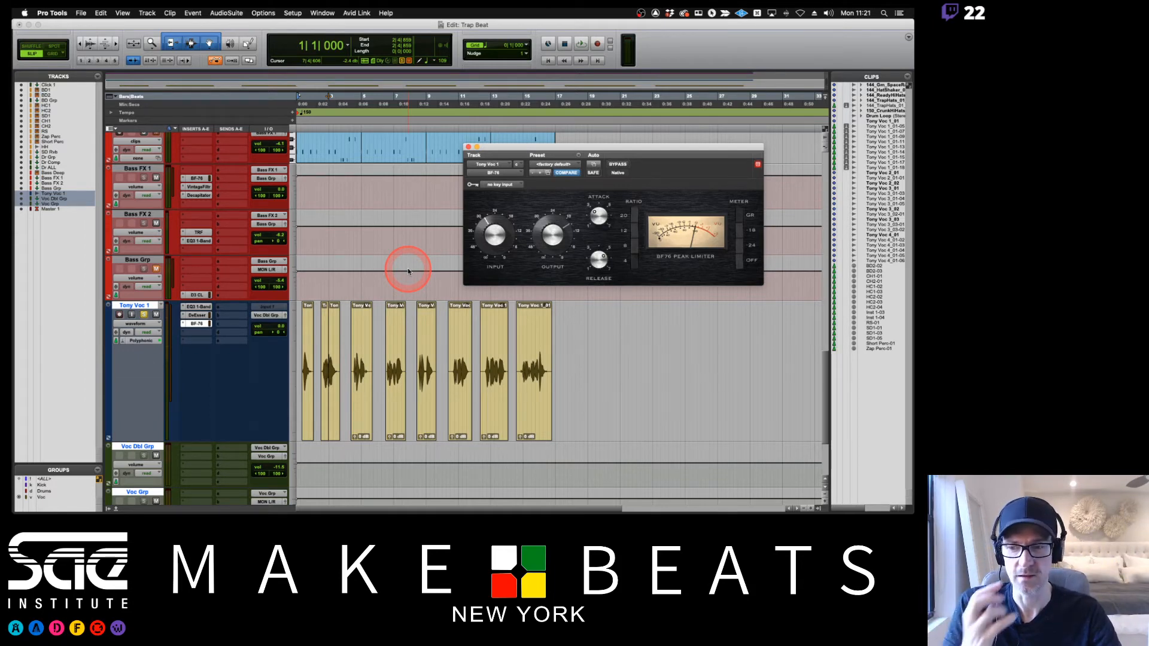
- Insert the Universal Audio UAD Teletronix LA-2A Legacy (mono) compressor after the BF-76 on Tony Voc 1
click(185, 325)
mouse_move(238, 333)
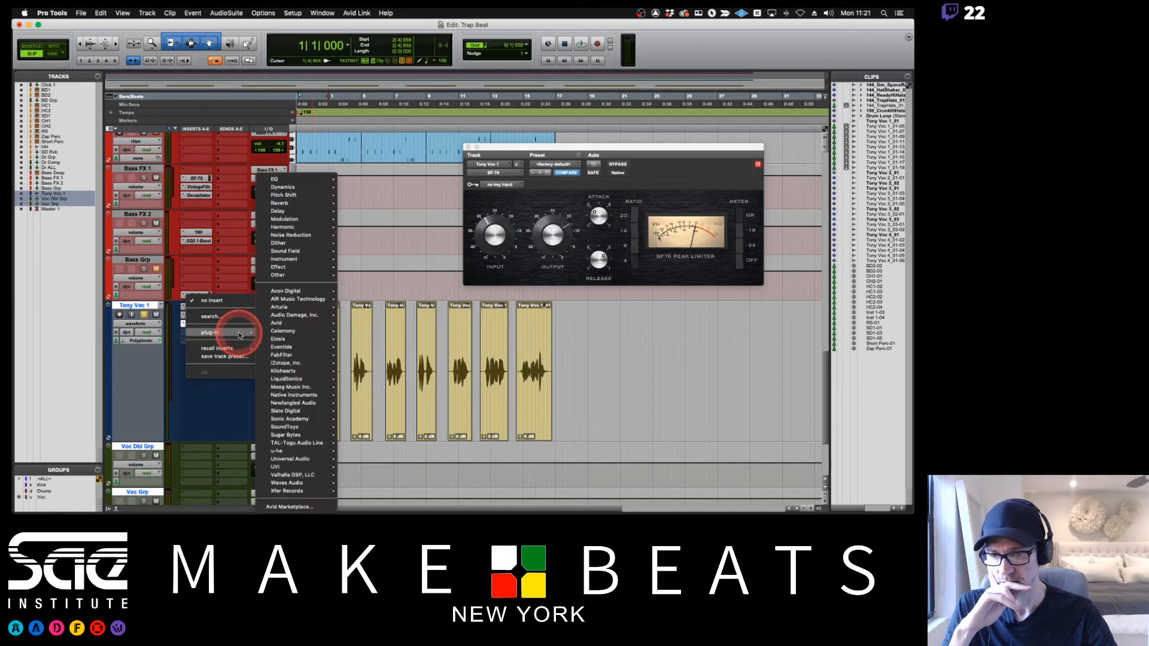
mouse_move(289, 335)
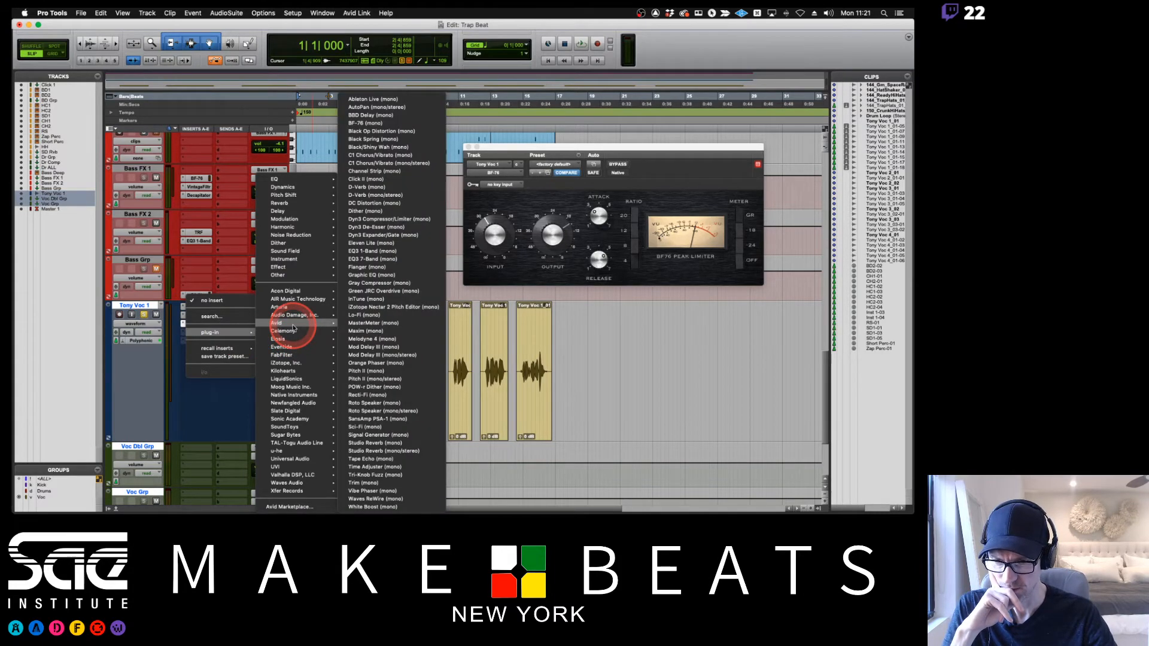
mouse_move(289, 434)
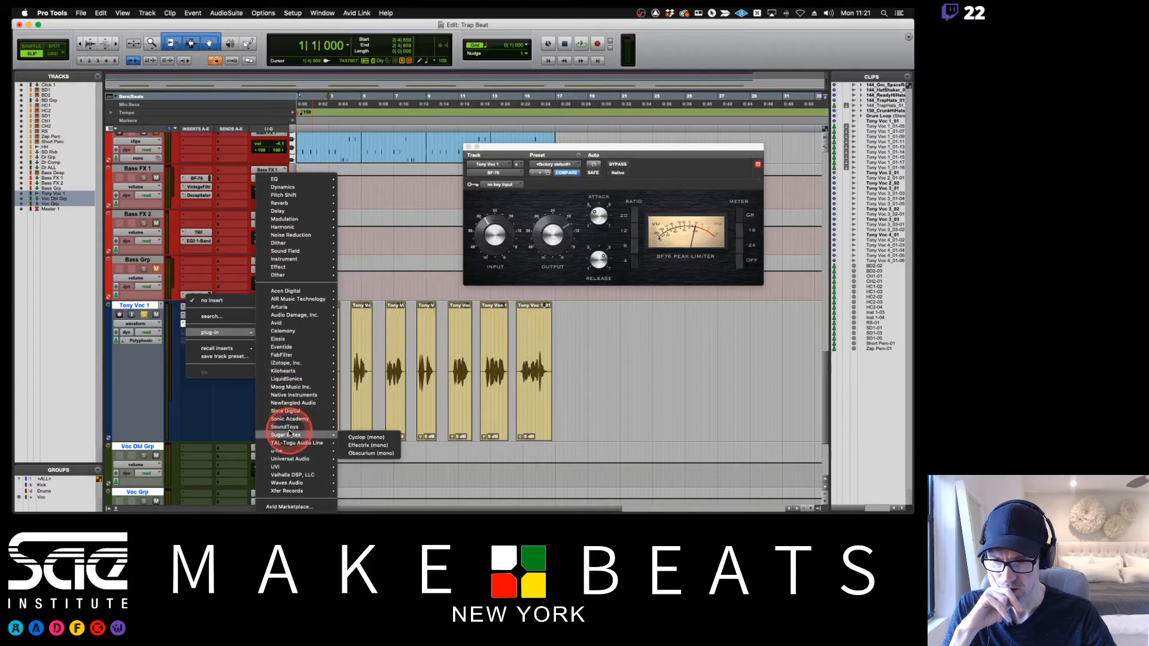
mouse_move(290, 458)
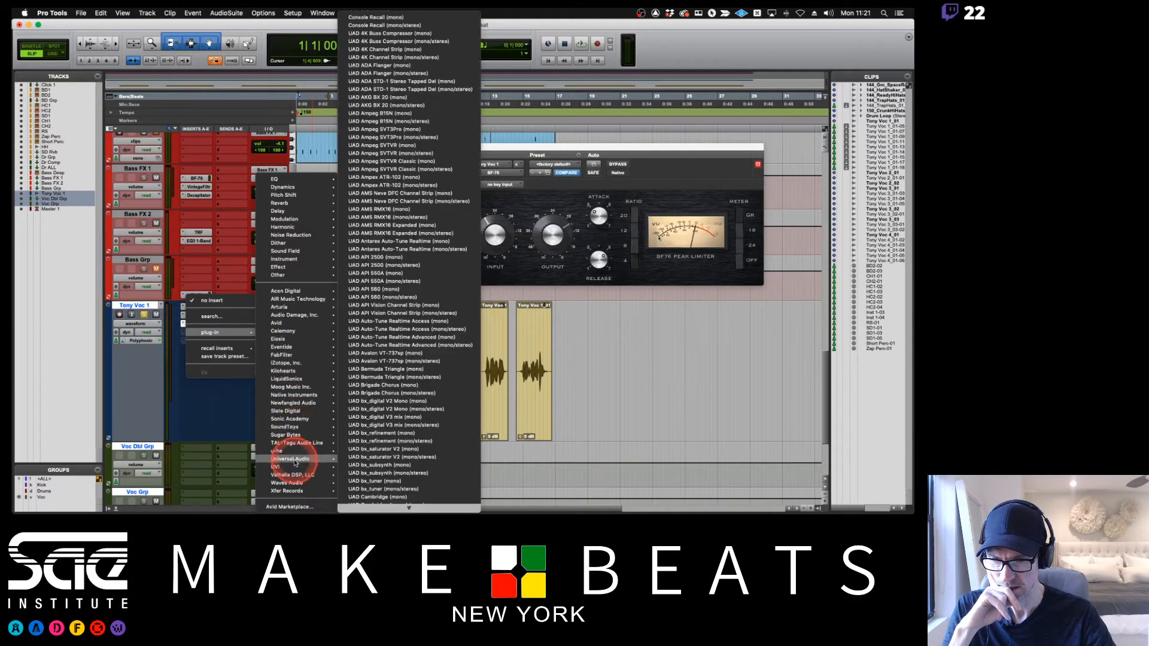
mouse_move(378, 509)
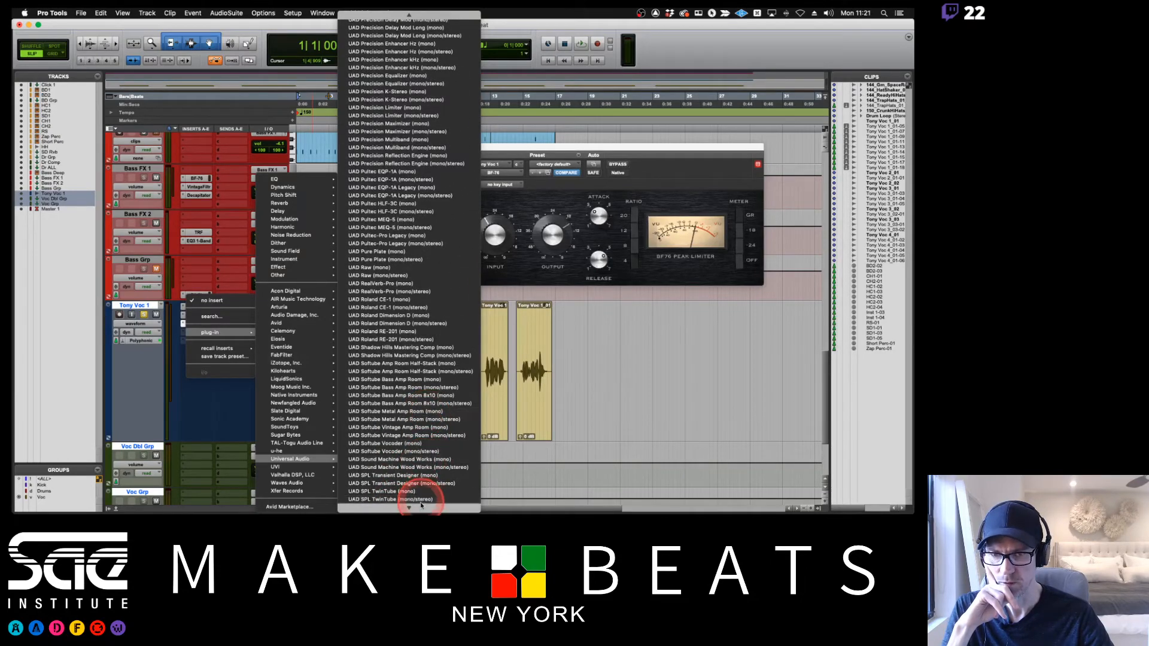
mouse_move(419, 509)
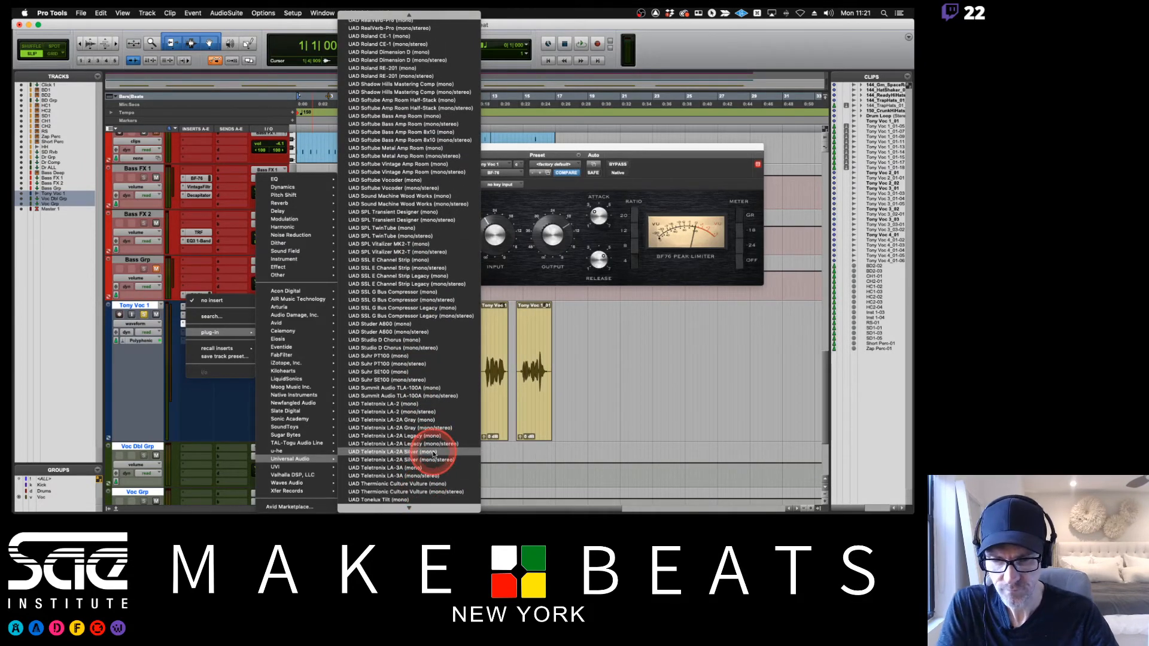
click(414, 437)
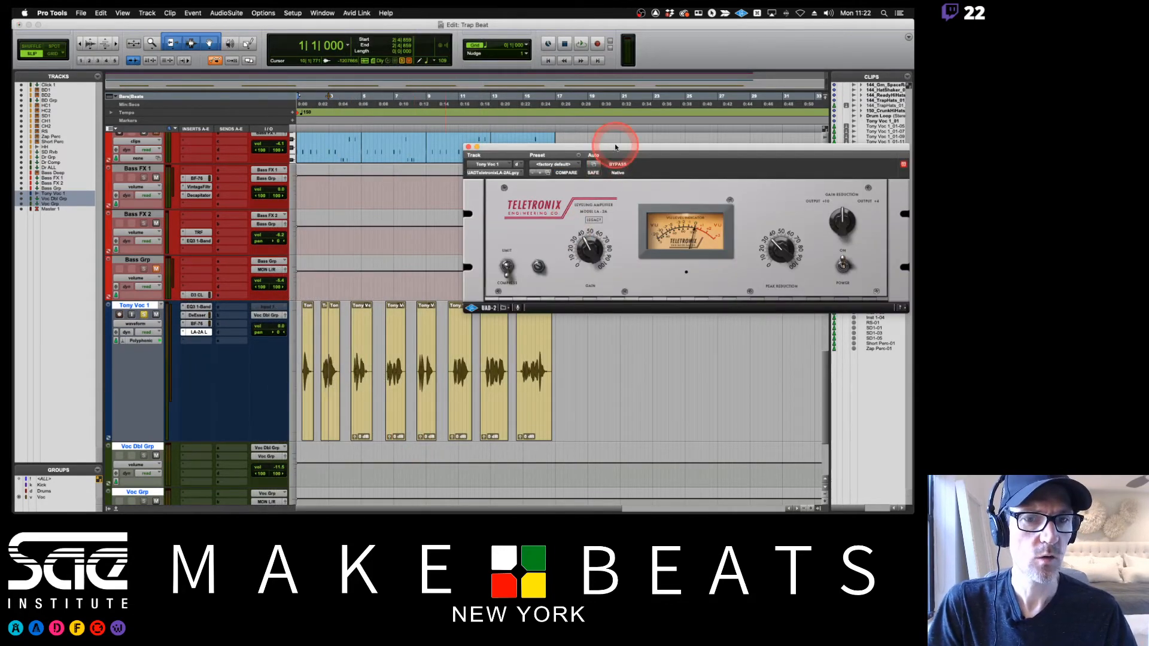
drag(614, 145, 474, 182)
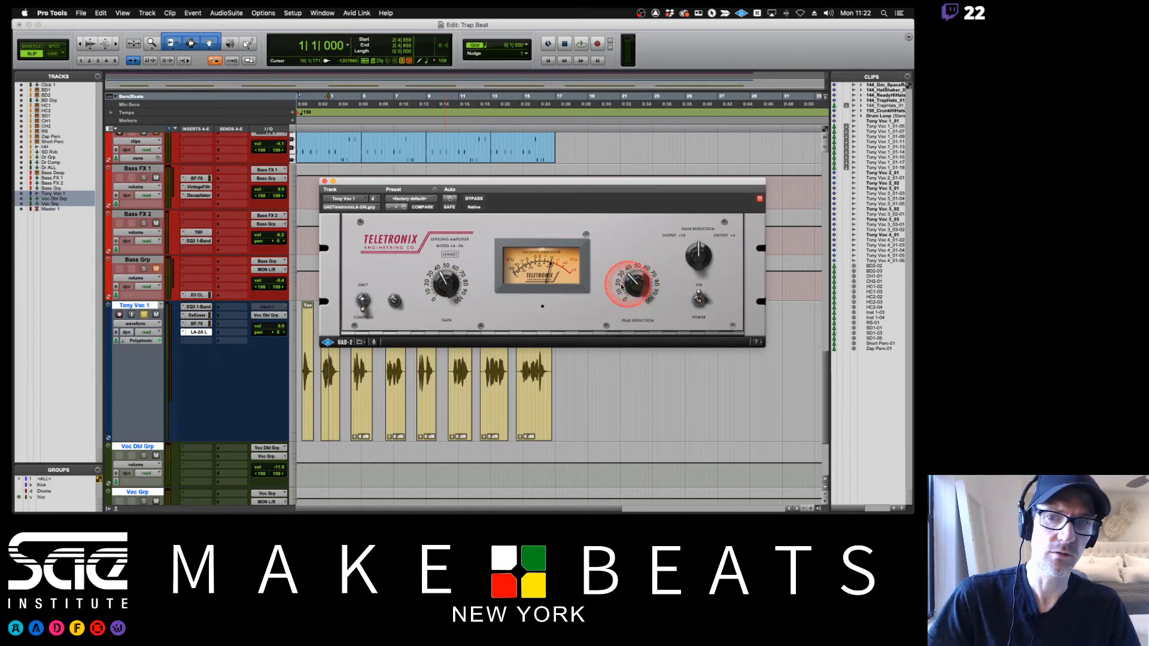
- With the BF-76 bypassed, play the vocal and adjust the LA-2A's gain and peak reduction by ear
key(space)
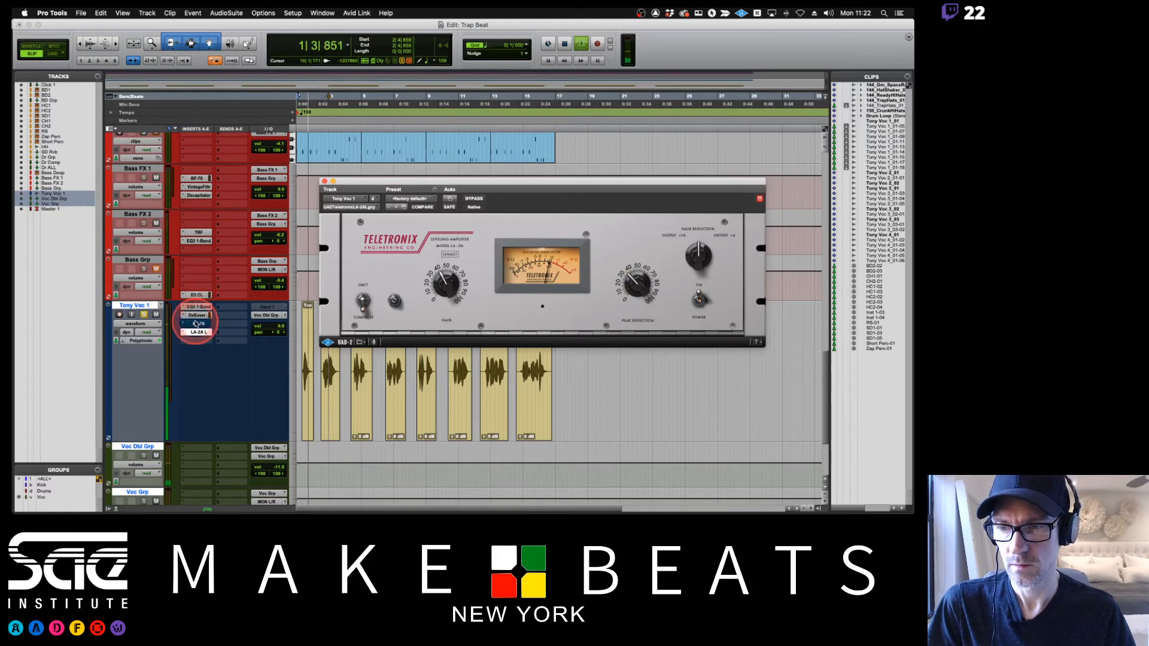
drag(449, 286, 448, 283)
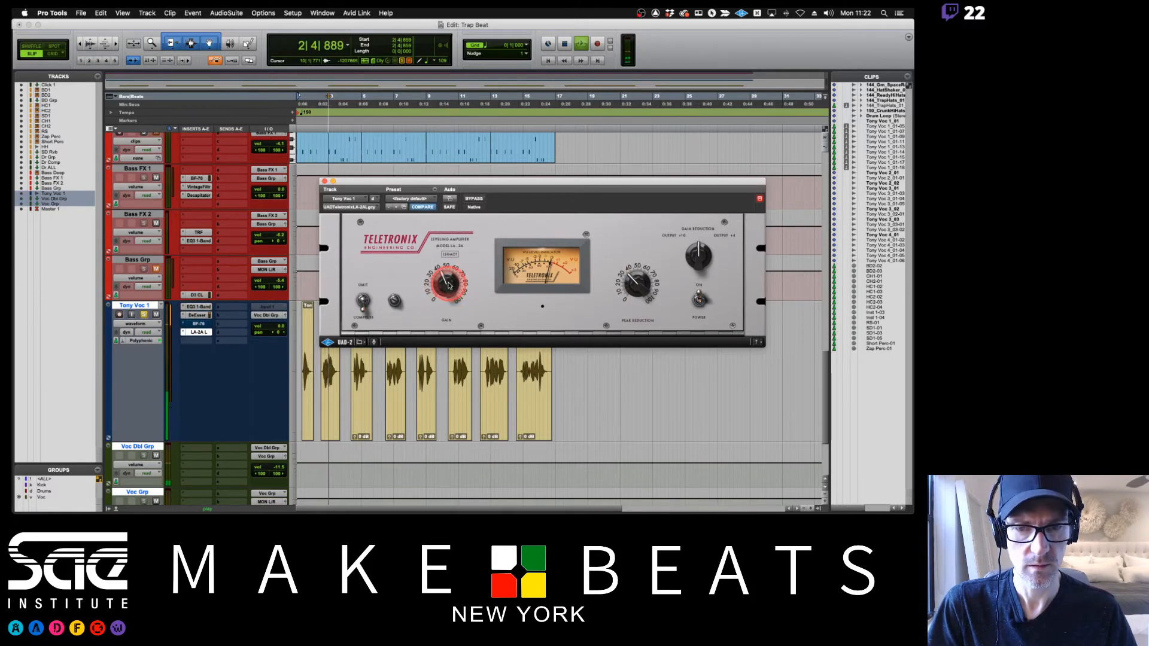
drag(630, 284, 639, 271)
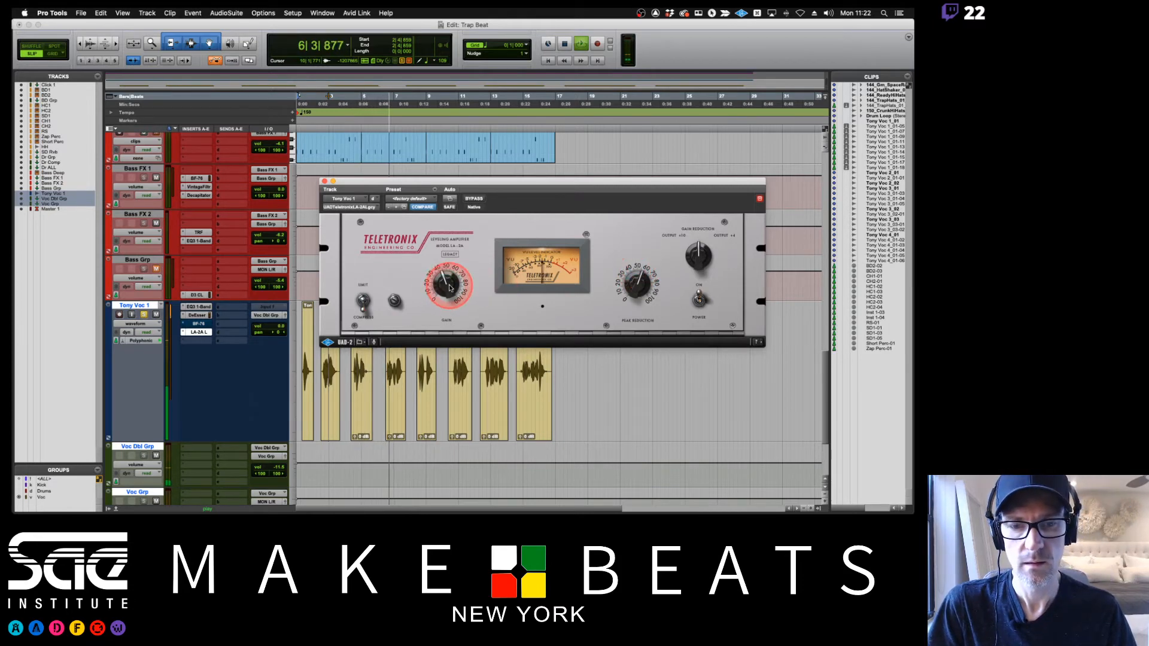
drag(449, 286, 447, 289)
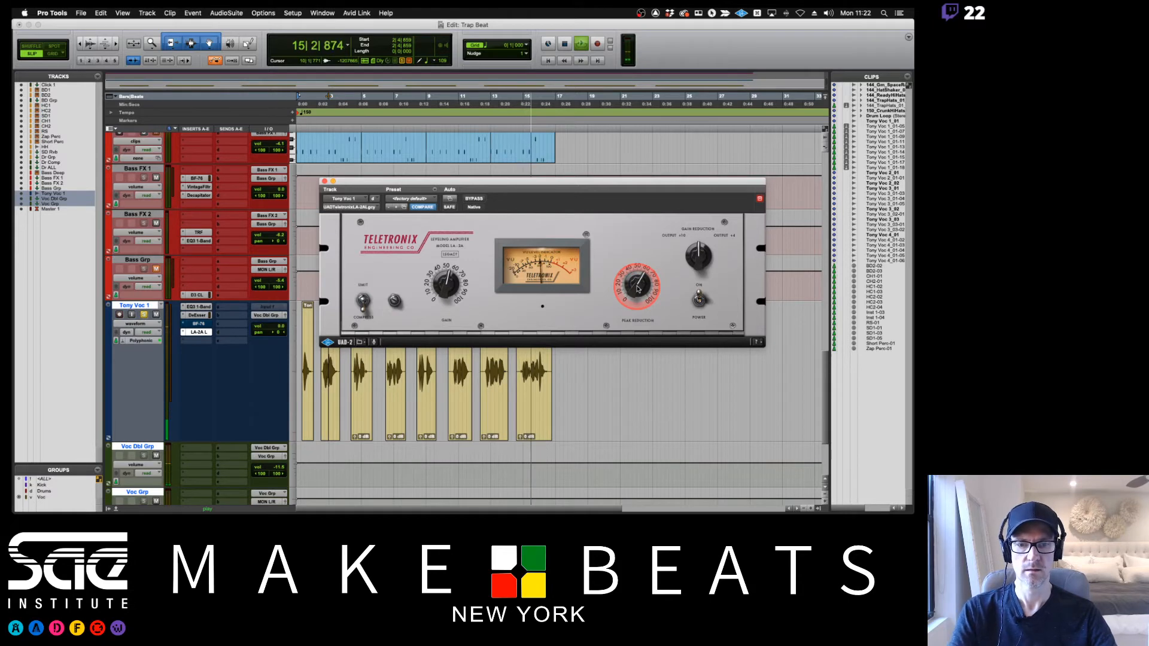
key(space)
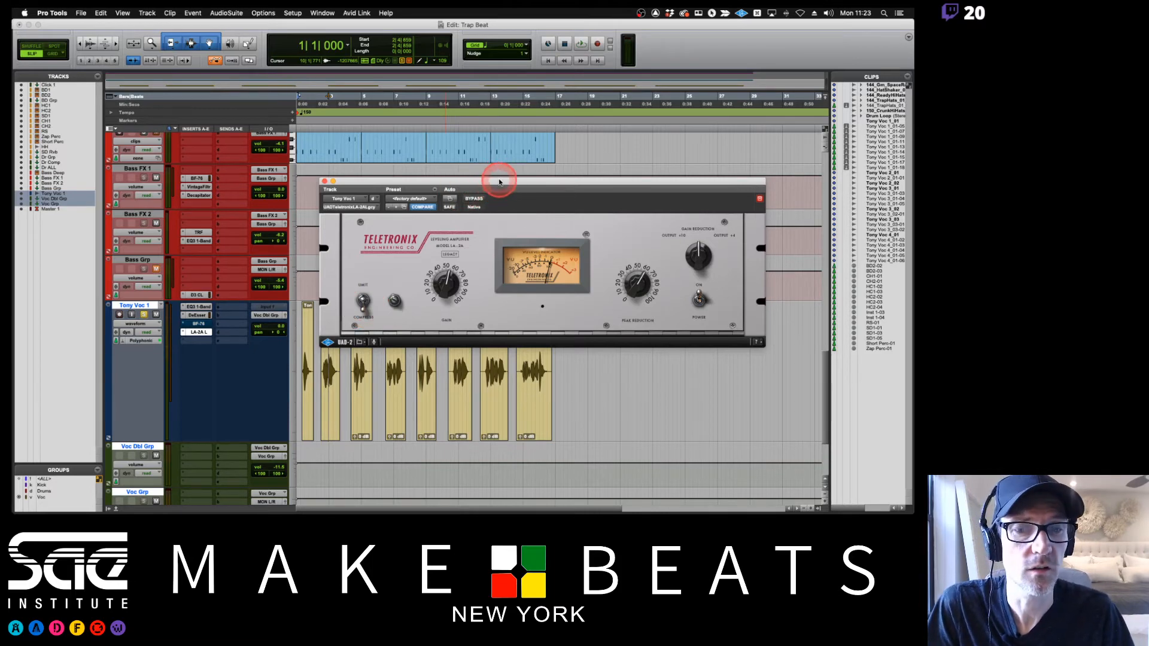
- Remove the BF-76 from Tony Voc 1 and move the LA-2A into its slot after the de-esser
drag(502, 181, 524, 119)
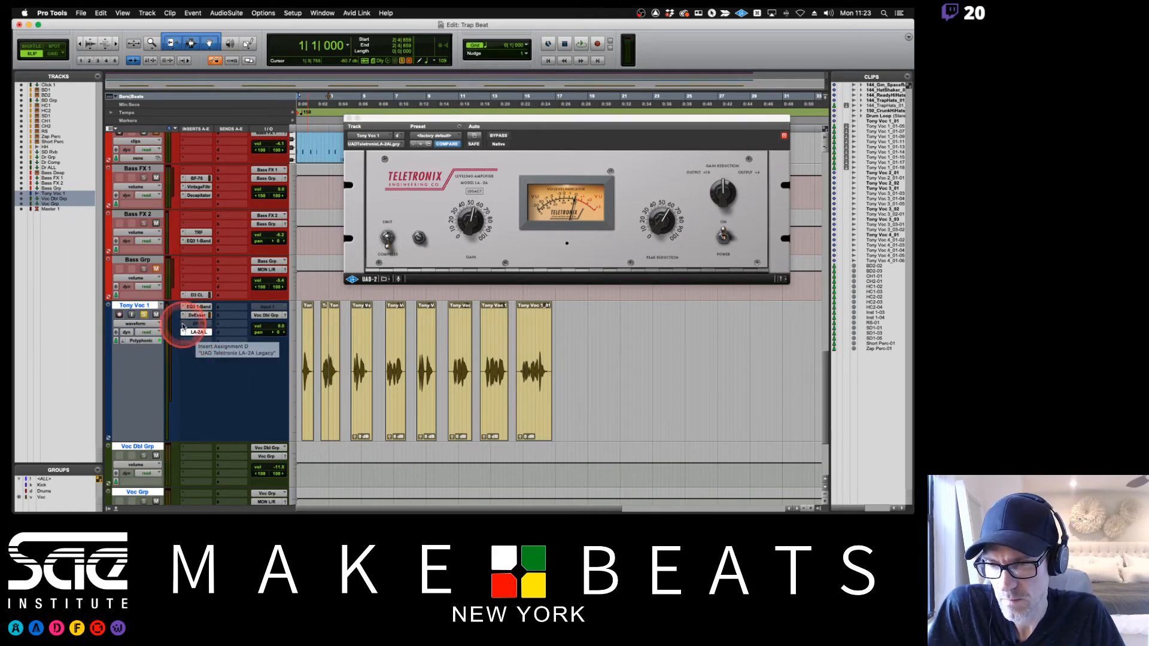
click(183, 324)
click(197, 293)
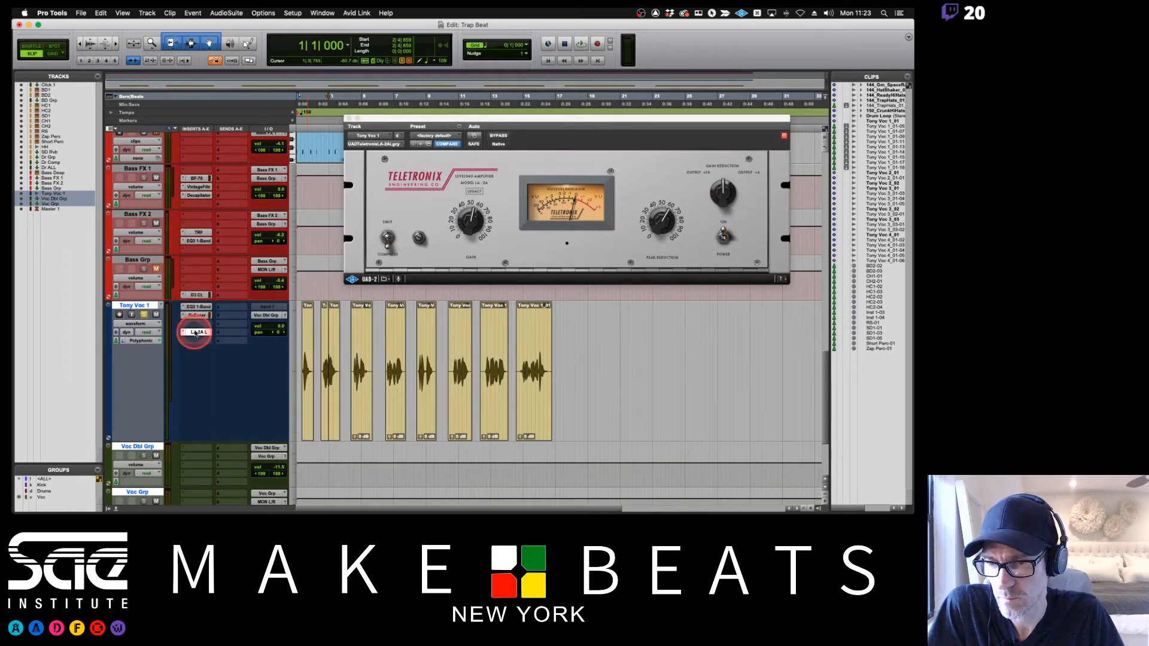
drag(195, 333, 200, 333)
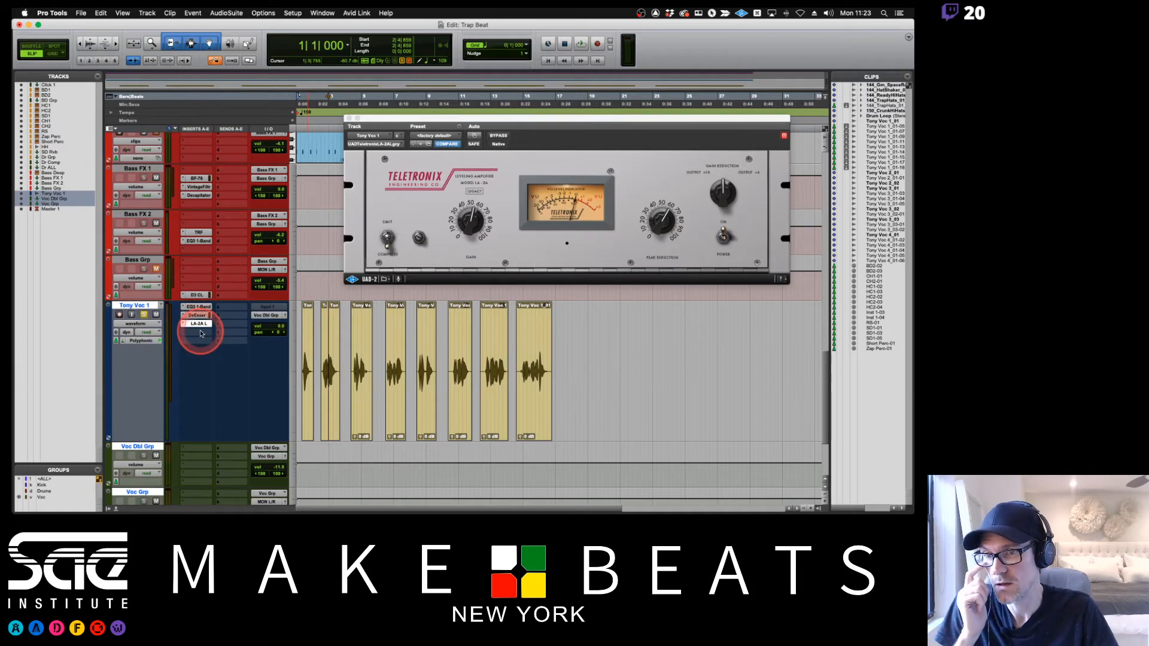
- Insert the Avid Graphic EQ (mono) after the LA-2A on Tony Voc 1
click(201, 336)
mouse_move(204, 337)
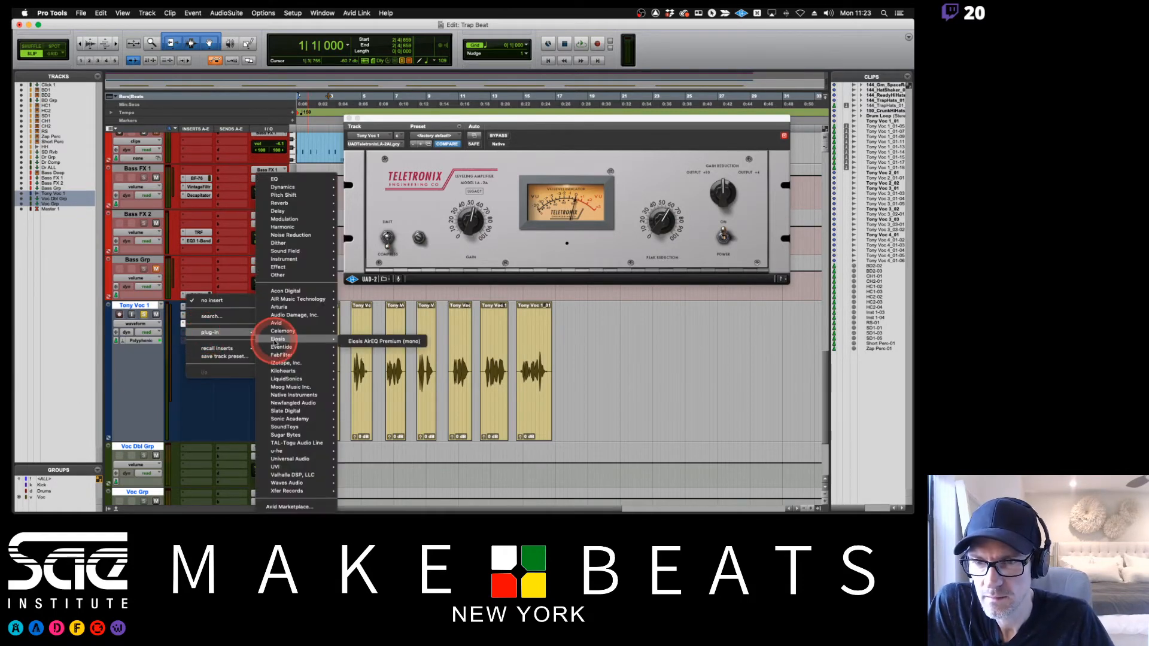
mouse_move(303, 323)
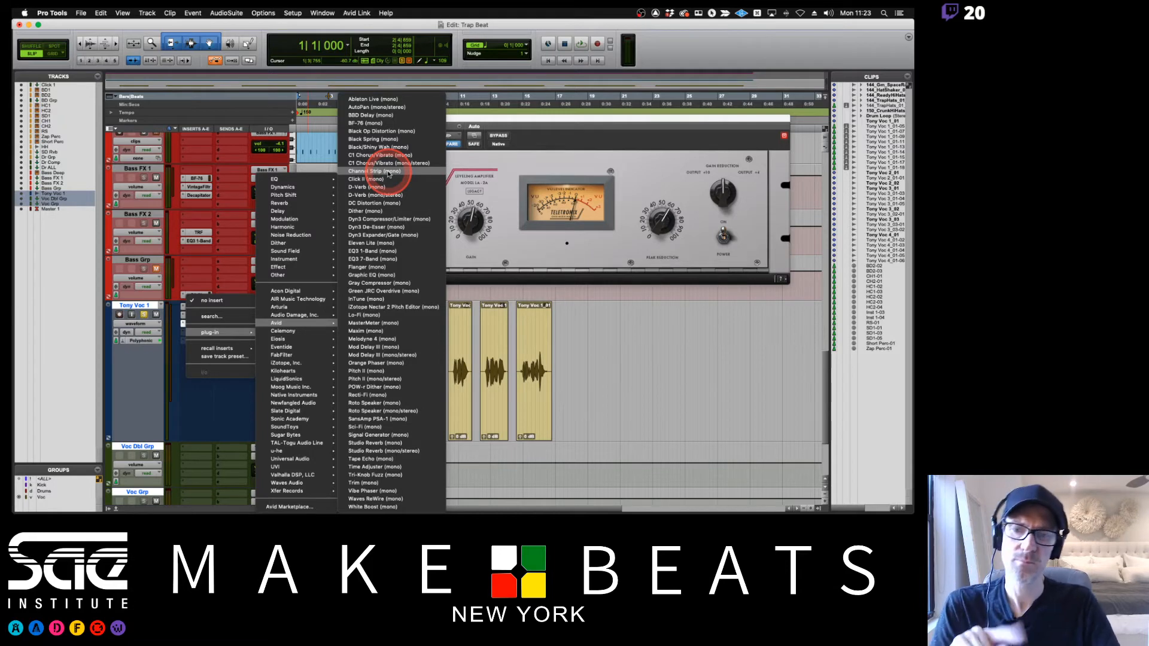
click(380, 275)
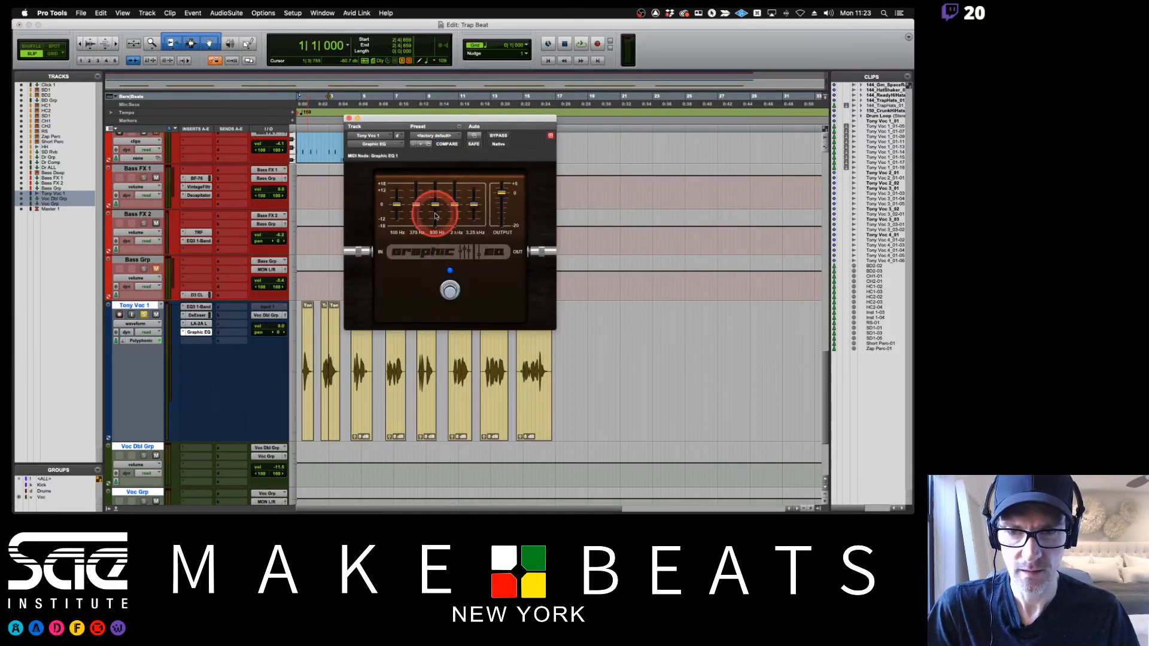
- Replace the Graphic EQ on Tony Voc 1 with the EQ3 7-Band (mono)
click(184, 335)
mouse_move(183, 335)
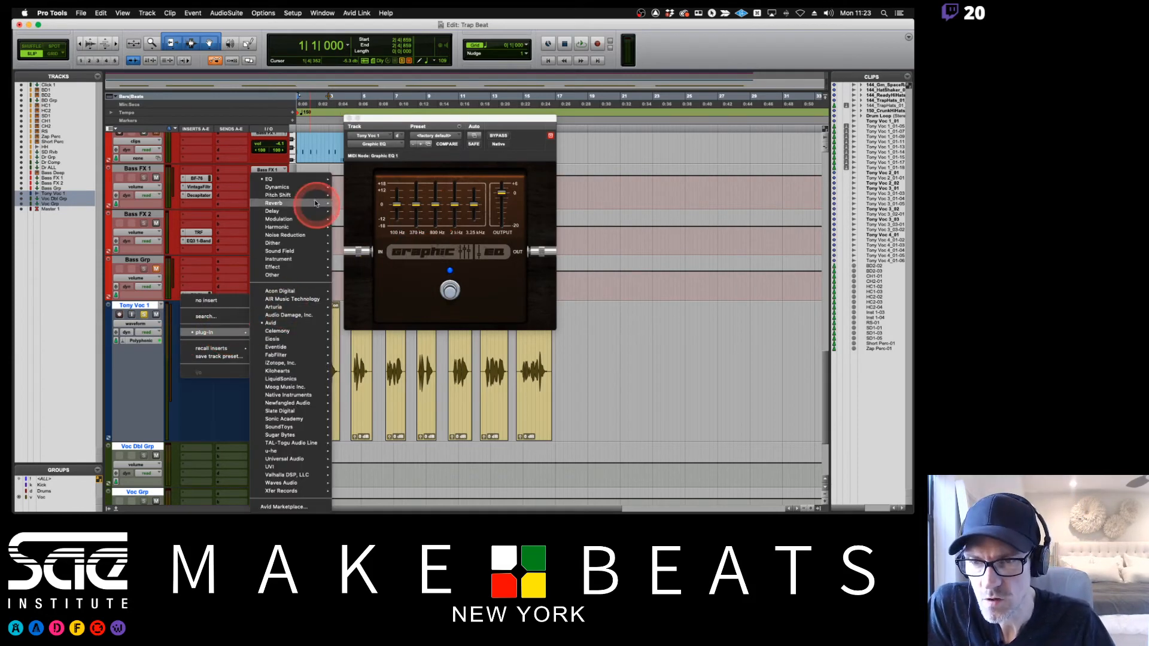
mouse_move(311, 181)
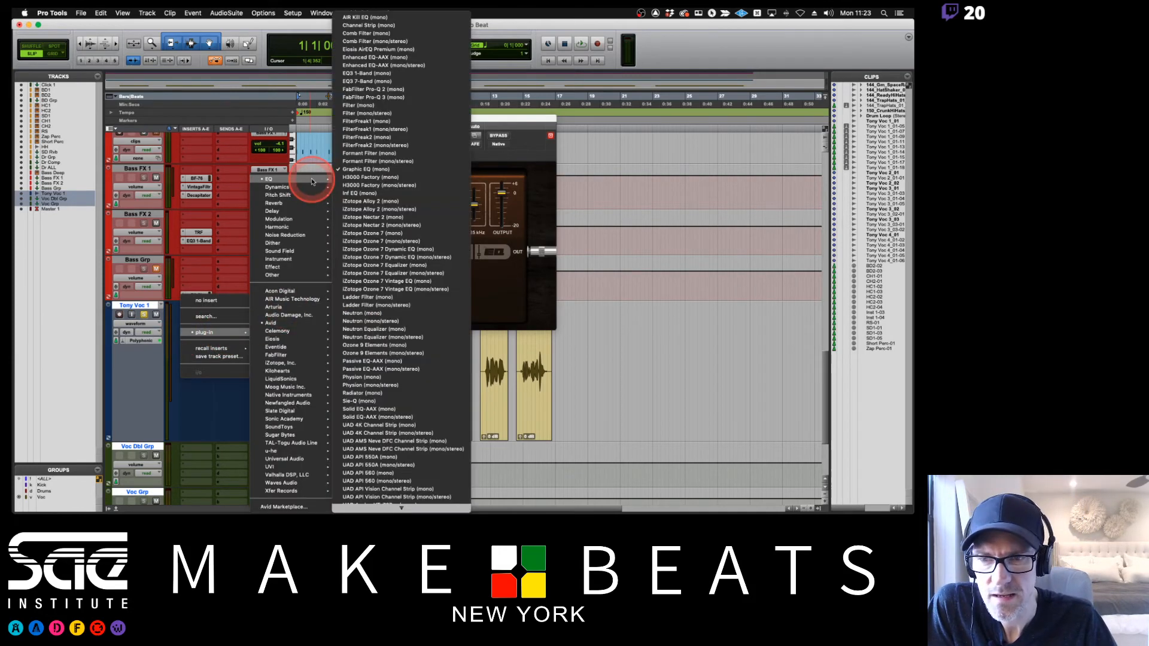
click(383, 81)
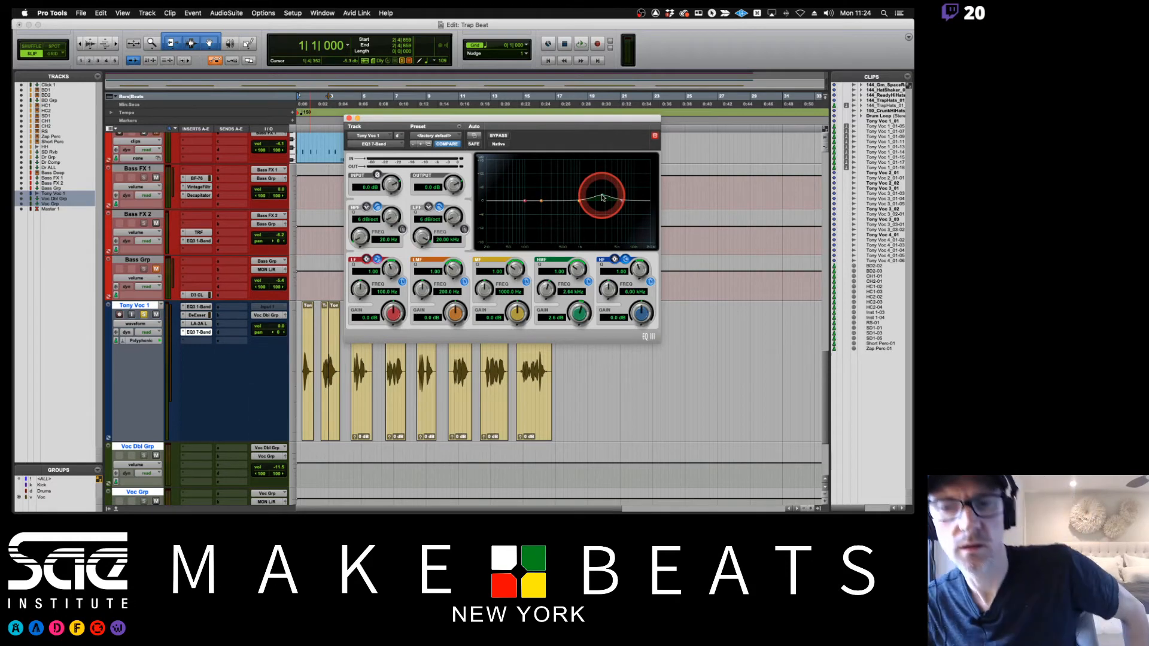
- While the vocal plays, boost HF 3.4 dB at 7.71 kHz and MF 1.7 dB at 1.19 kHz, and cut LMF 2.4 dB near 138 Hz
key(space)
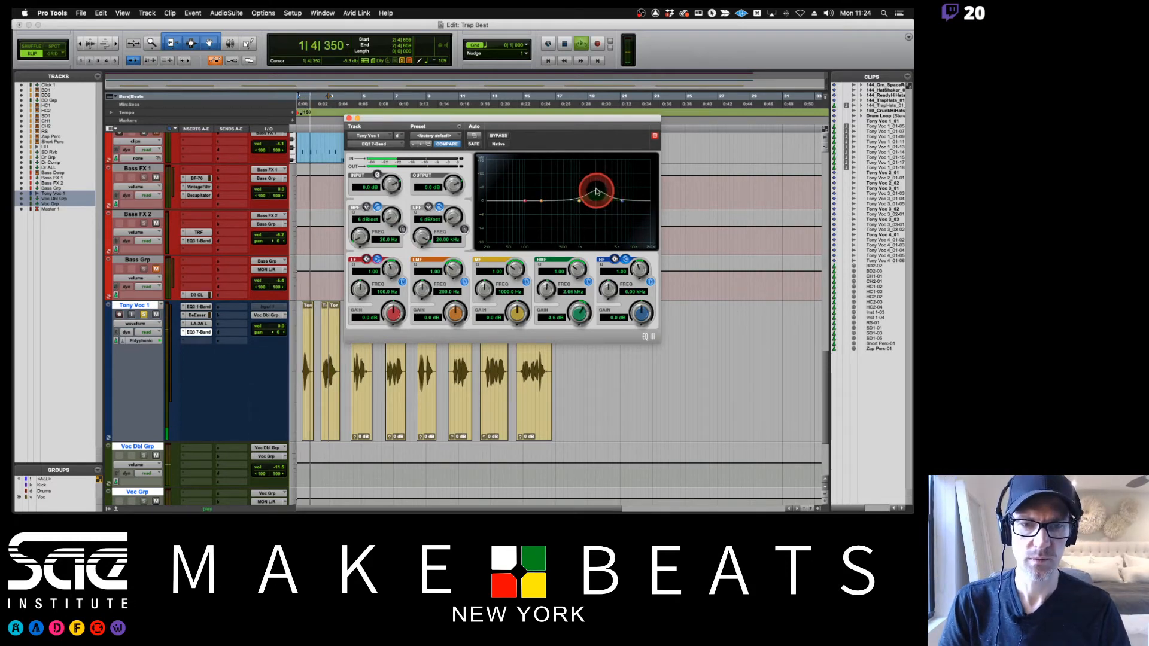
drag(596, 190, 623, 197)
key(space)
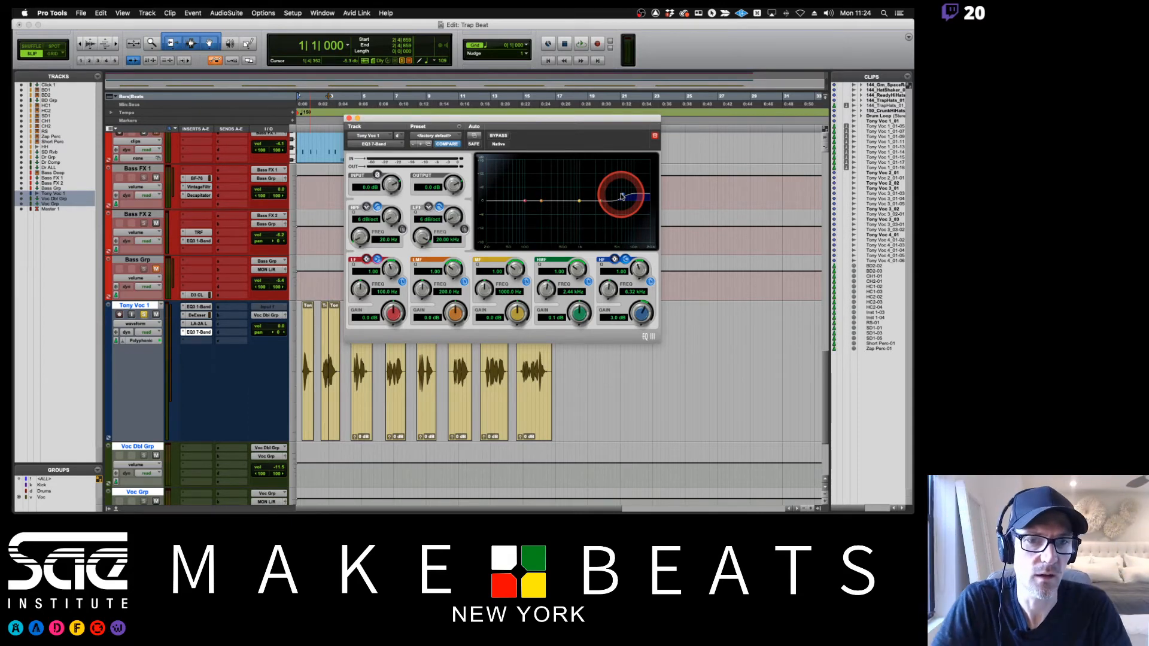
drag(622, 196, 627, 195)
drag(541, 201, 585, 199)
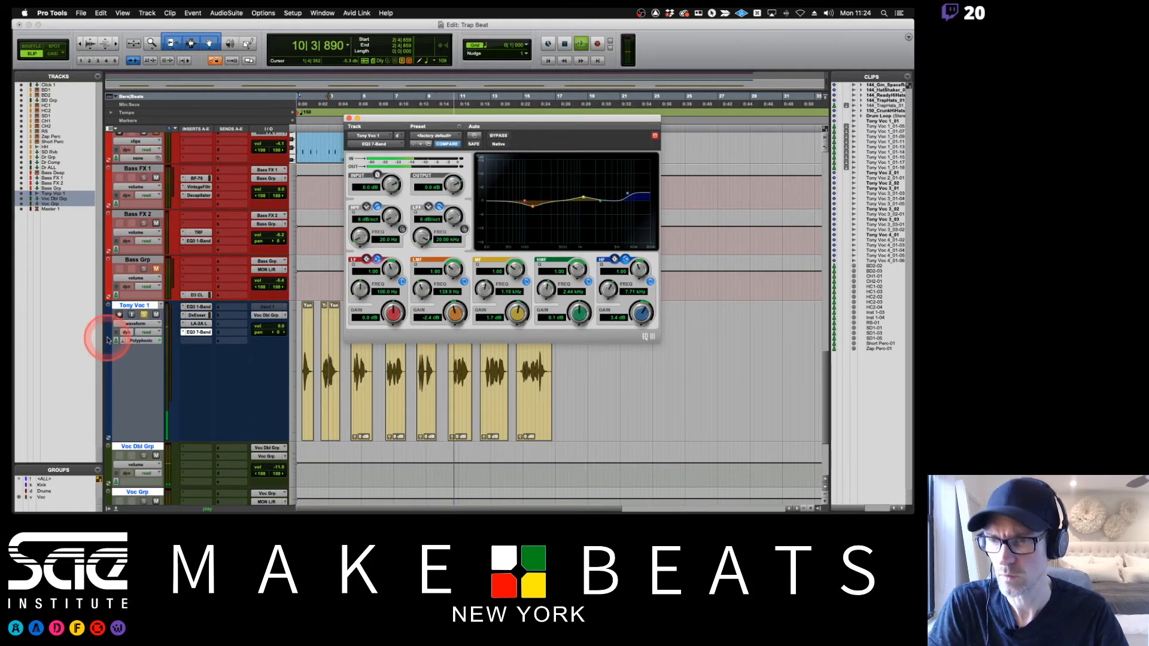
- Turn off Tony Voc 1's solo to hear it with the beat, and close the EQ3 7-Band window
click(143, 315)
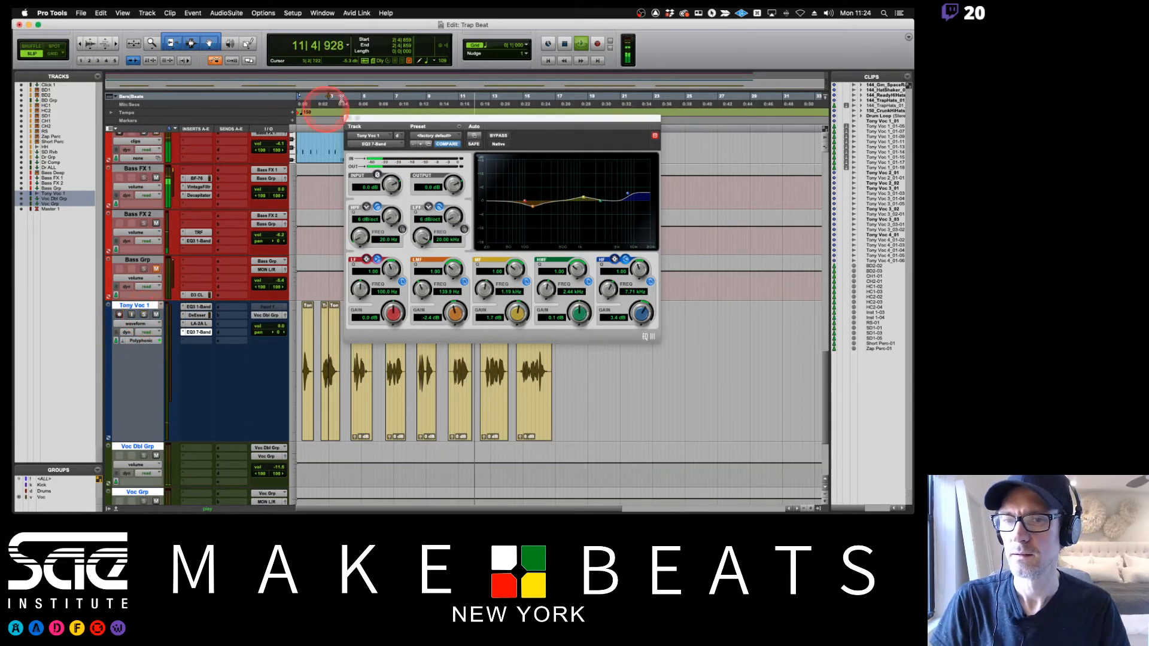
drag(349, 119, 454, 100)
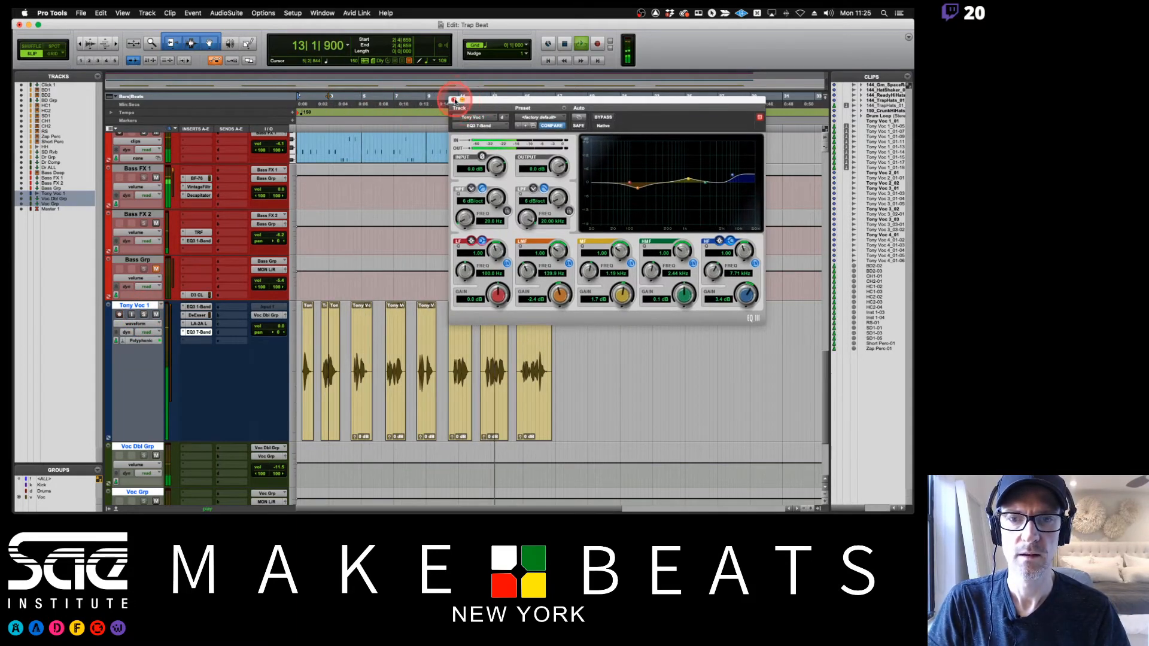
click(453, 100)
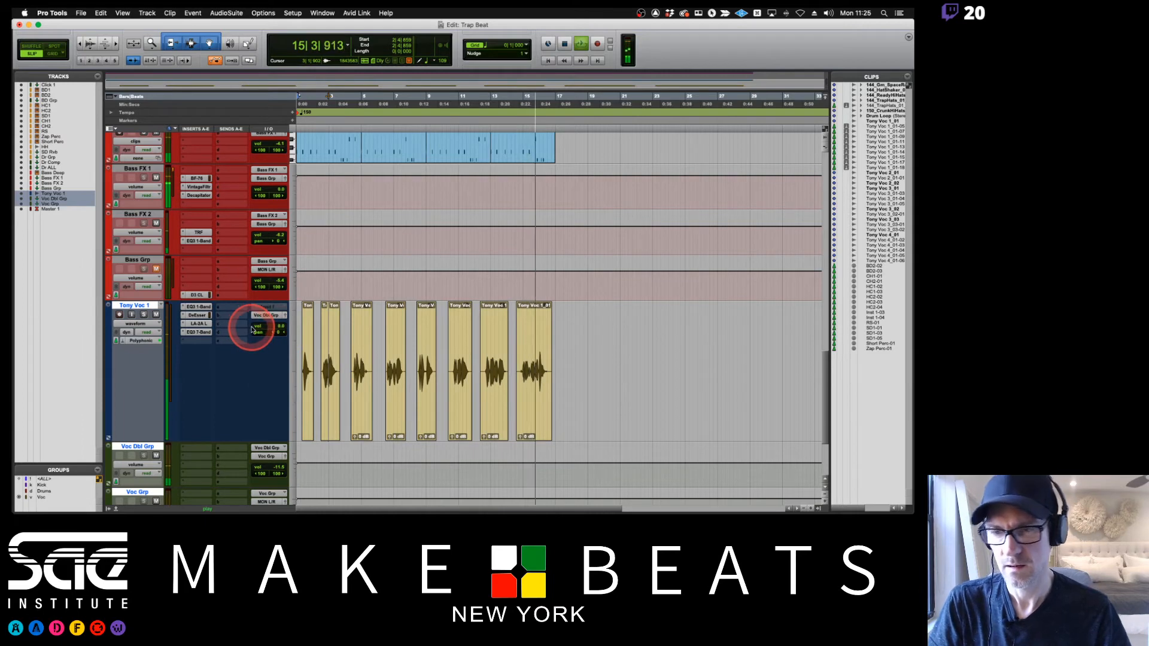
- Reopen the LA-2A on Tony Voc 1 and fine-tune its gain while the full mix plays from the start
click(199, 323)
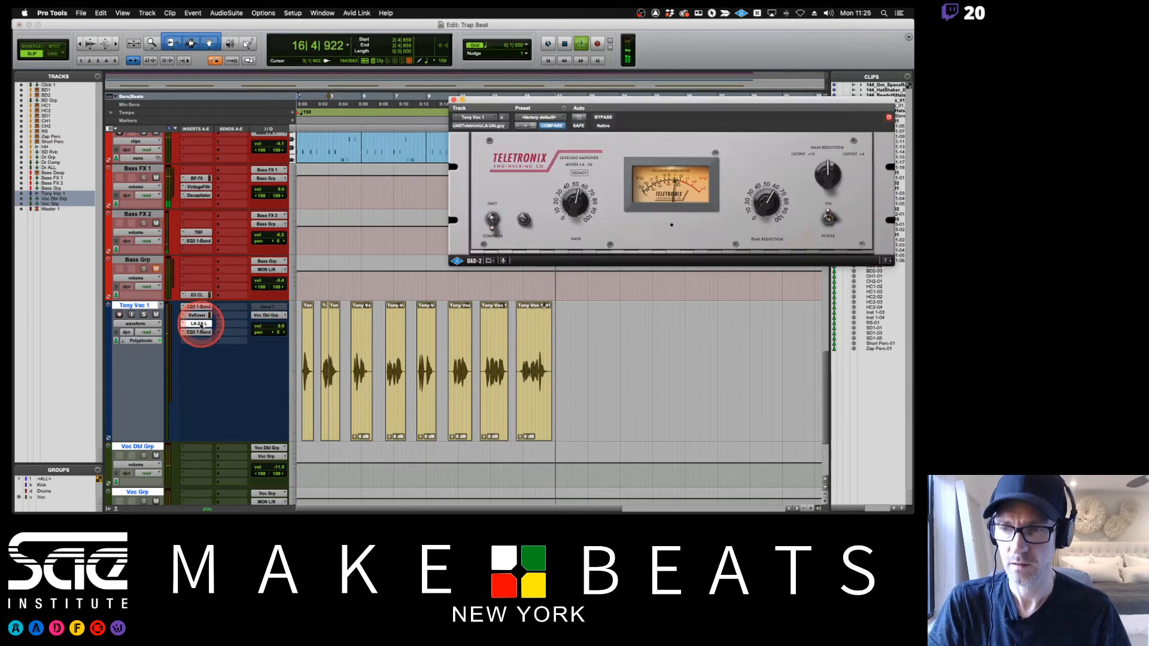
key(space)
drag(507, 101, 551, 163)
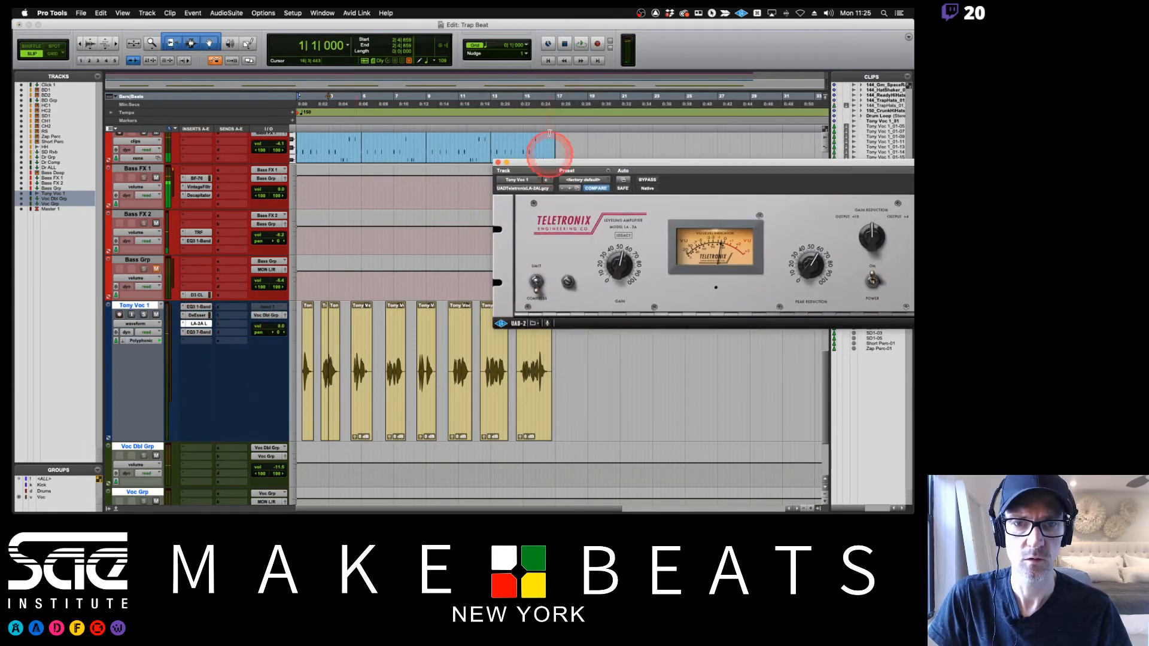
click(557, 102)
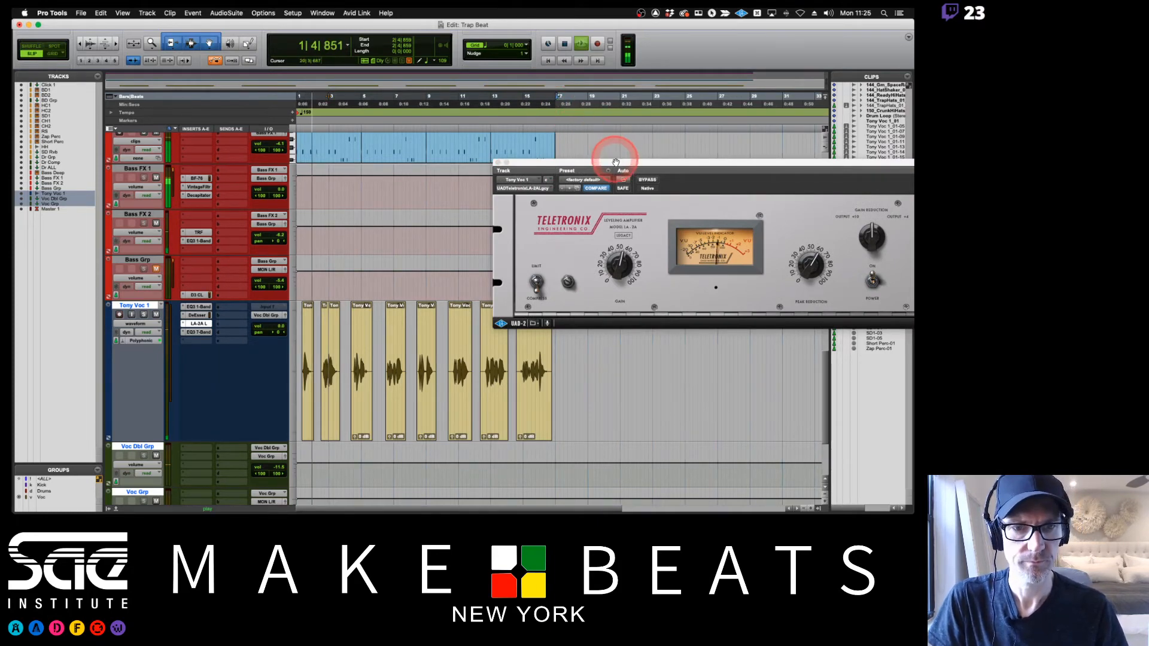
drag(615, 164, 570, 127)
click(574, 226)
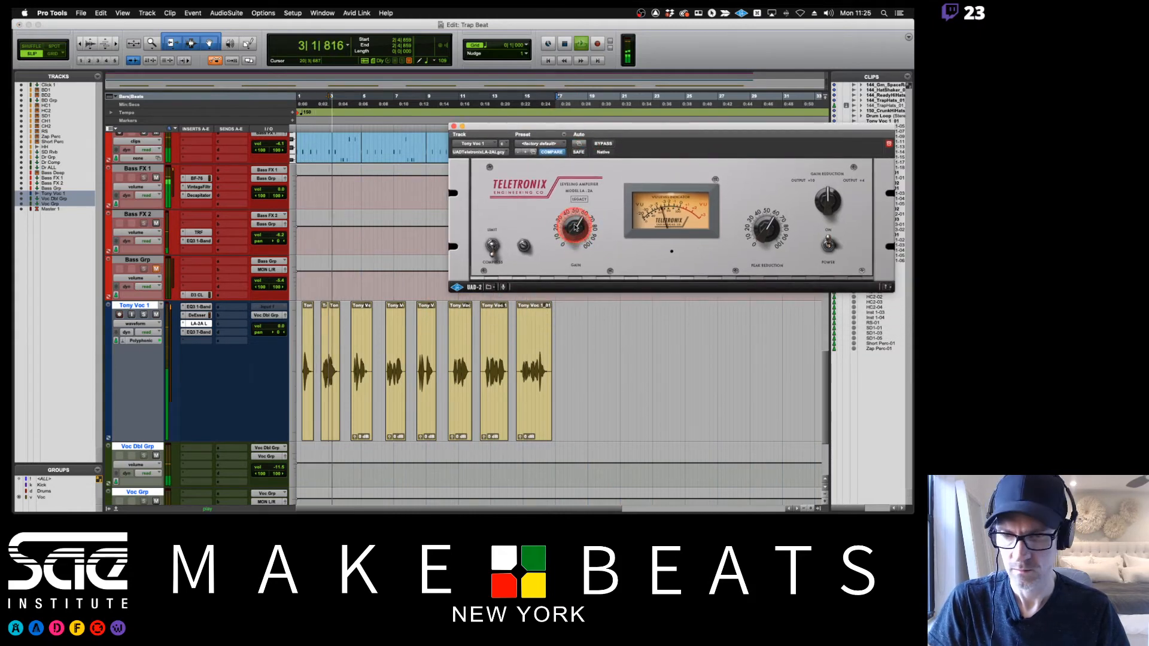
drag(574, 226, 578, 232)
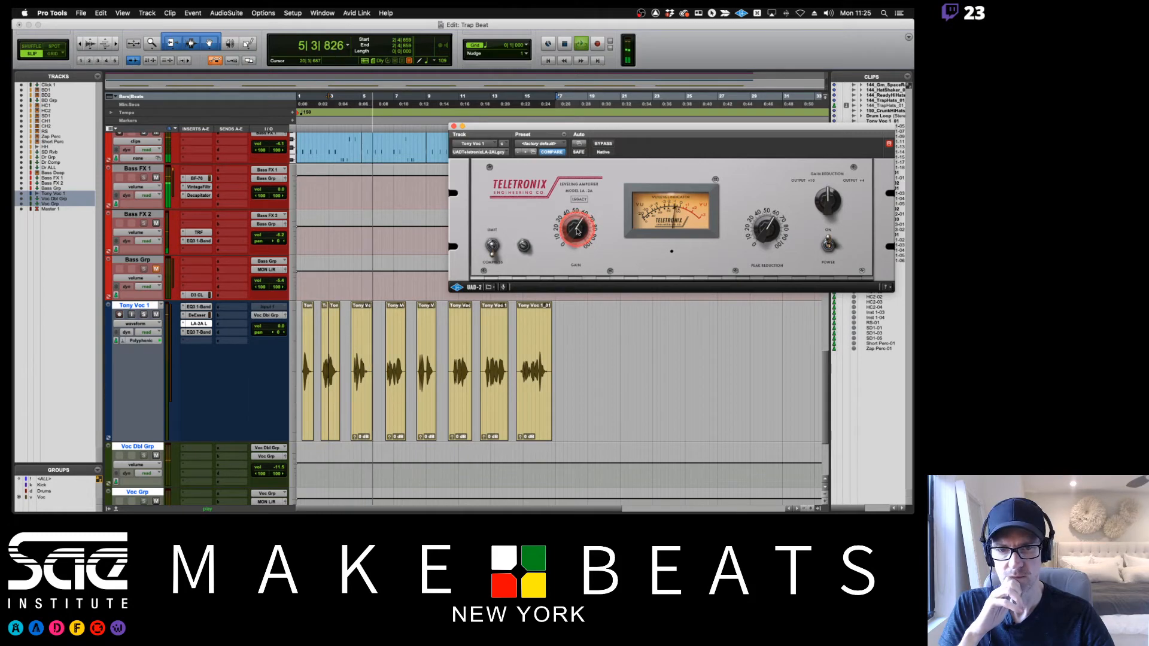
- Stop playback, close the LA-2A and zoom in on the first Tony Voc 1 clips
key(space)
key(t)
key(t)
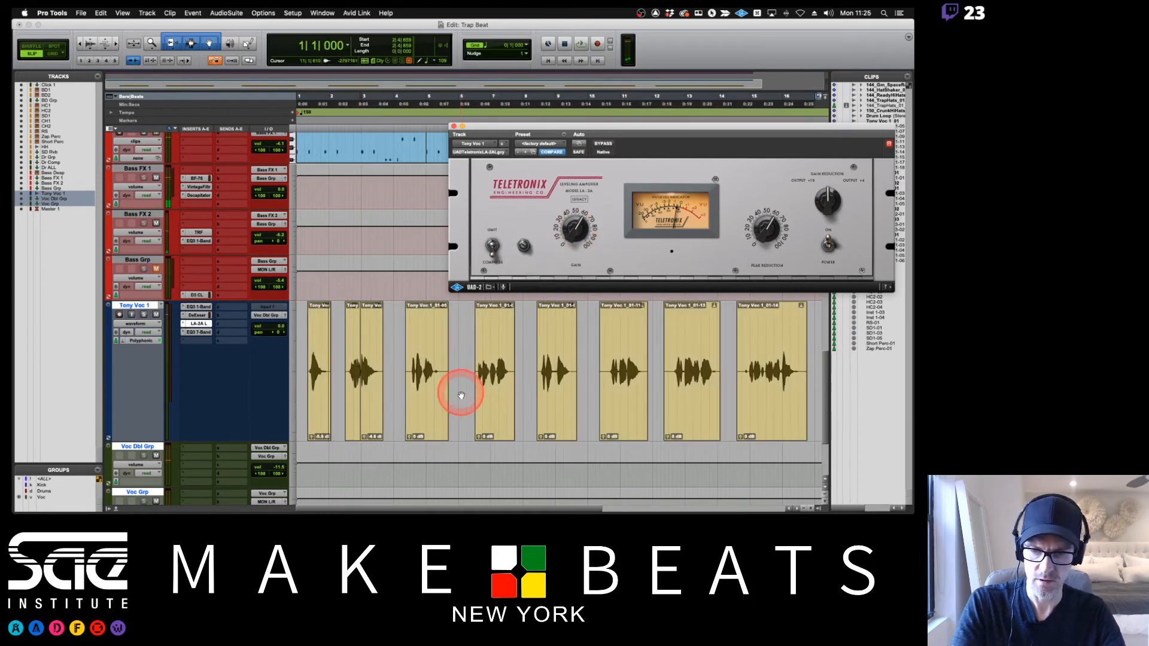
click(454, 126)
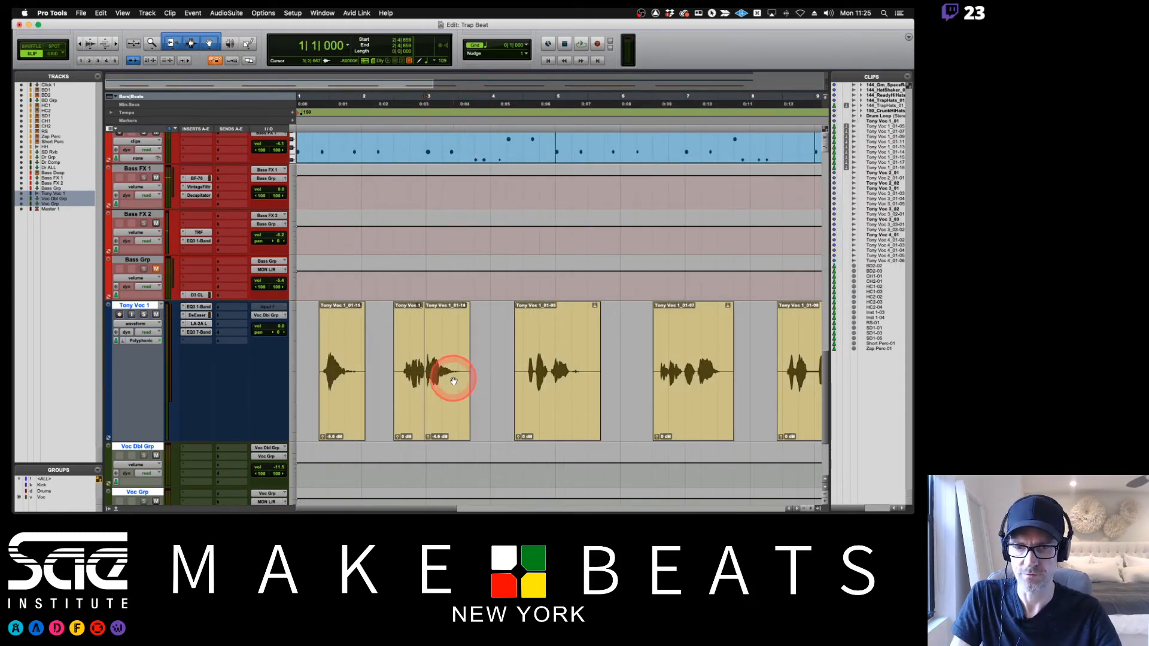
- Add fade-ins and fade-outs to all the Tony Voc 1 clips, and play the mix to check them
drag(468, 306, 399, 307)
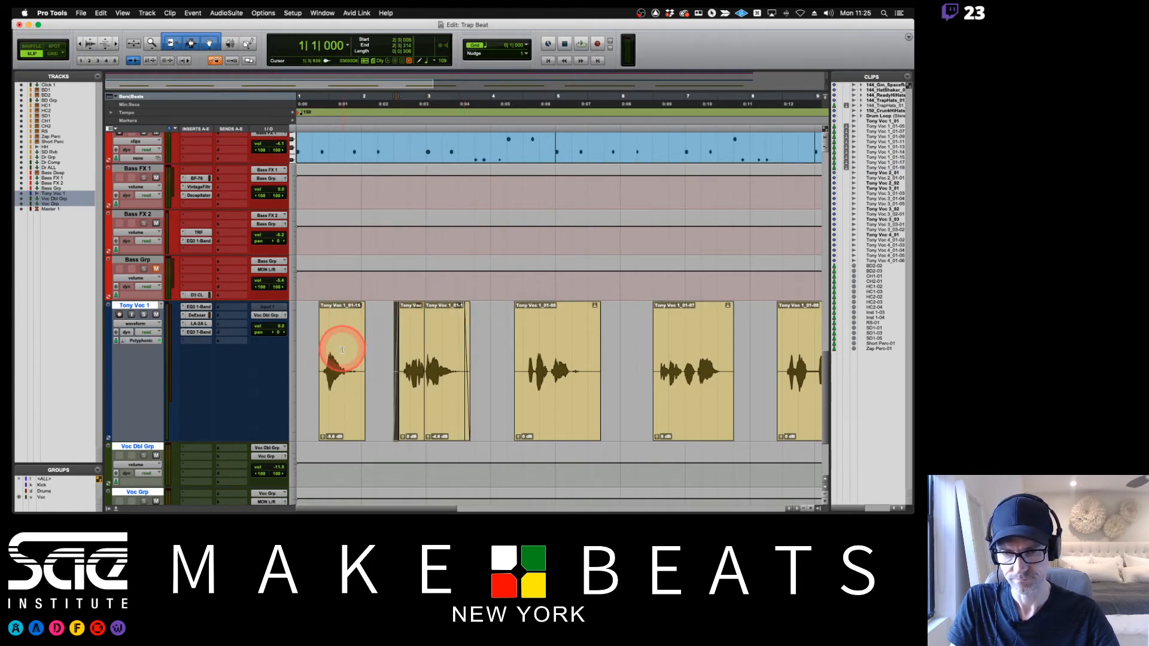
key(super+bracketleft)
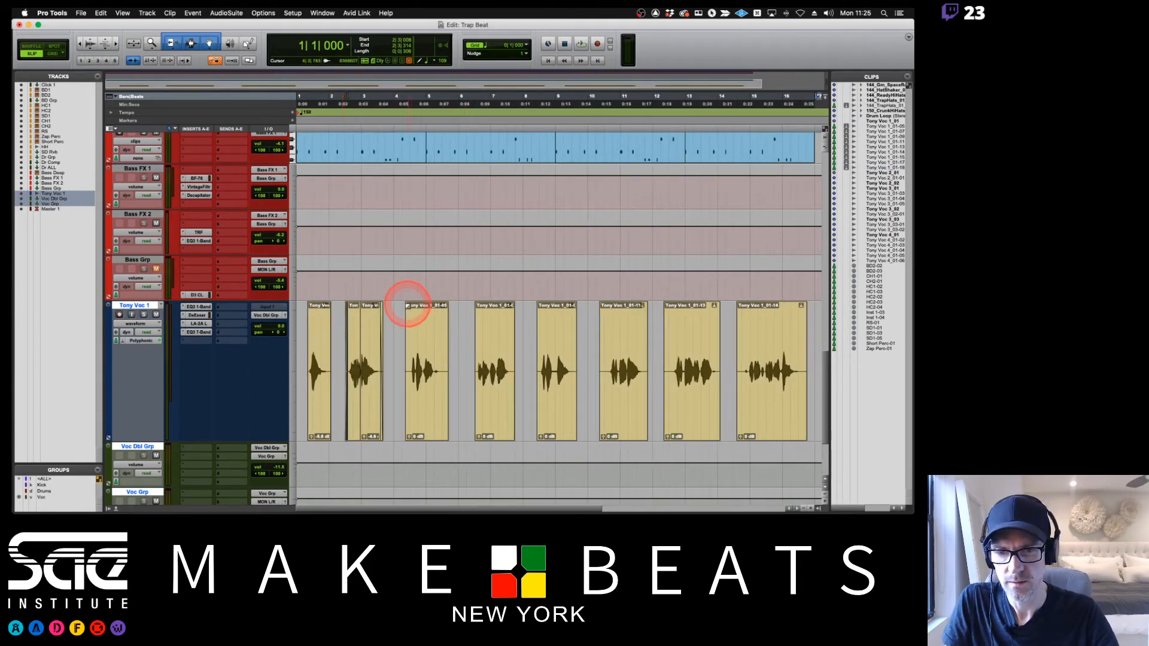
drag(407, 304, 802, 304)
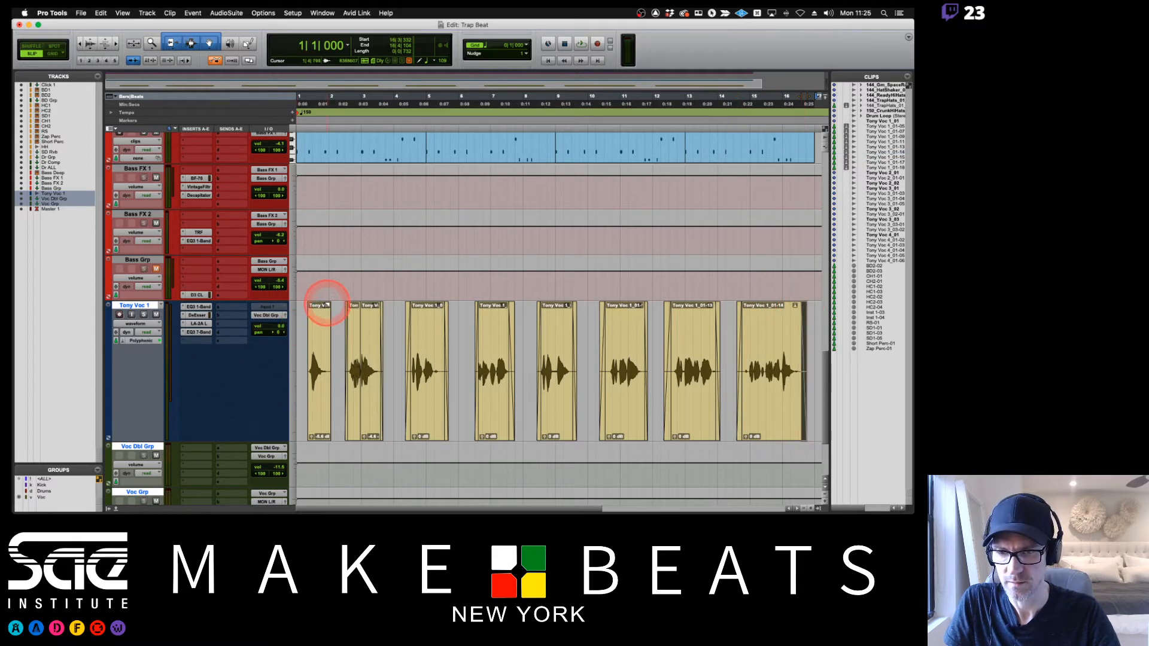
drag(327, 304, 312, 306)
key(space)
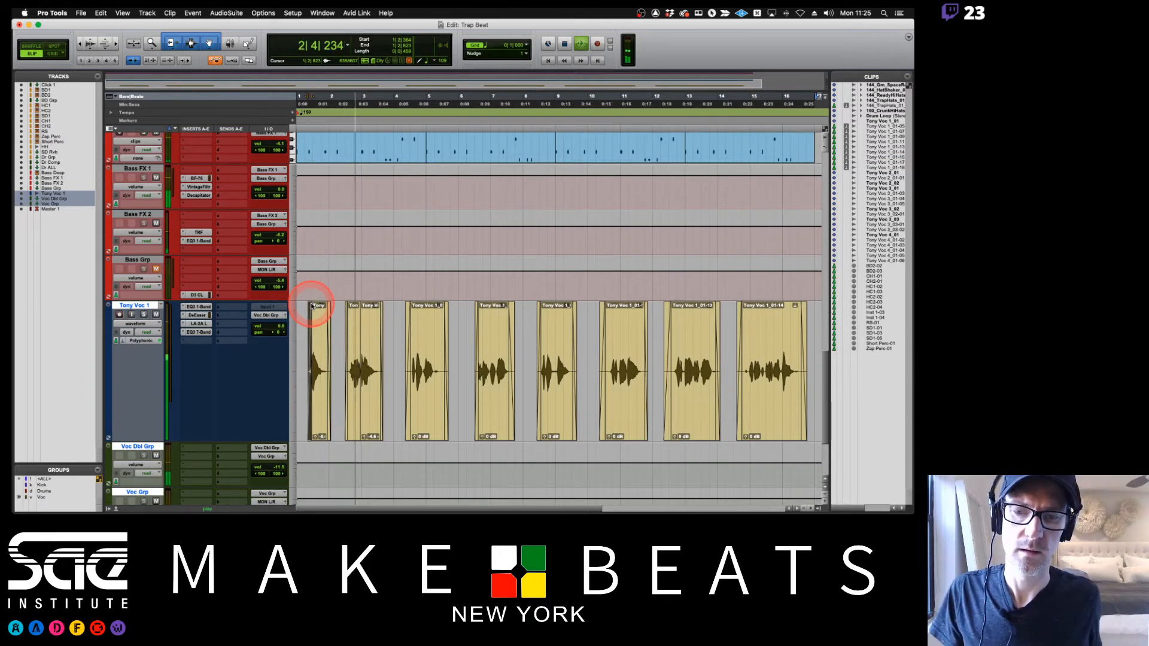
- Switch to the Mix window and delete the Voc Dbl Grp track
key(super+equal)
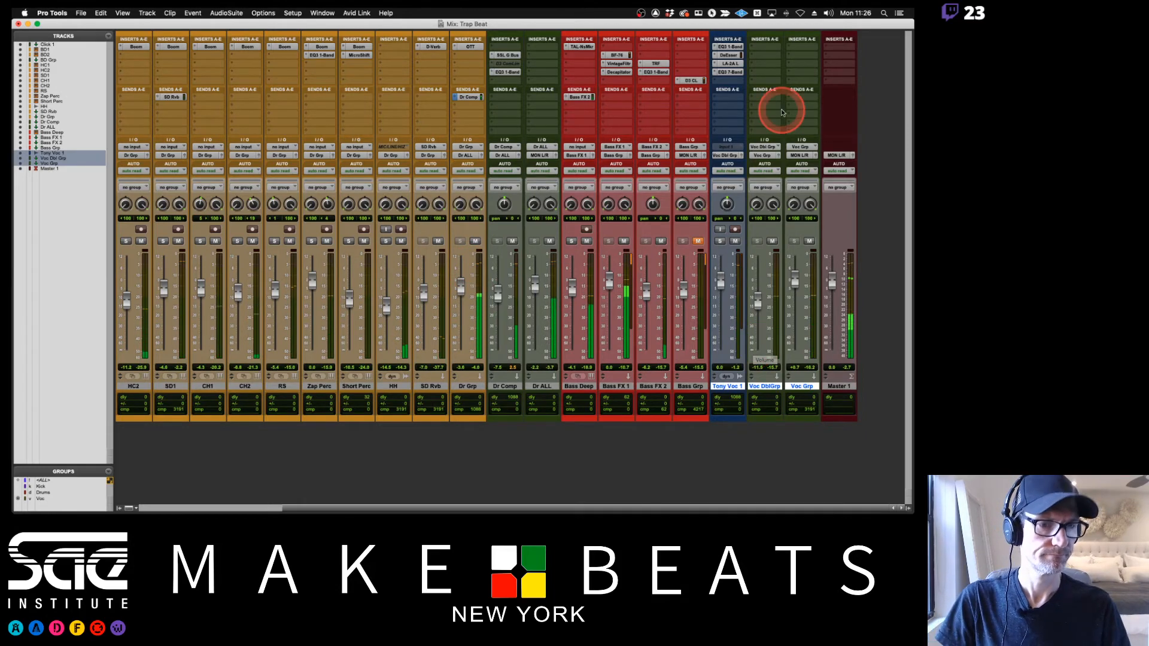
click(772, 388)
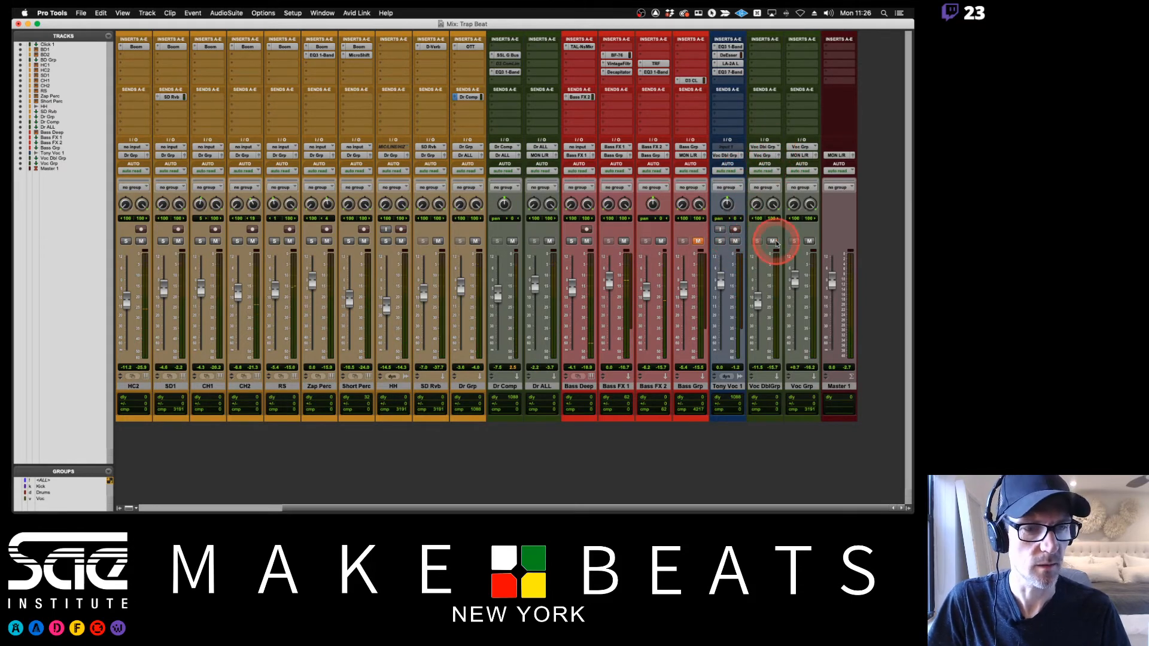
click(762, 389)
right_click(762, 388)
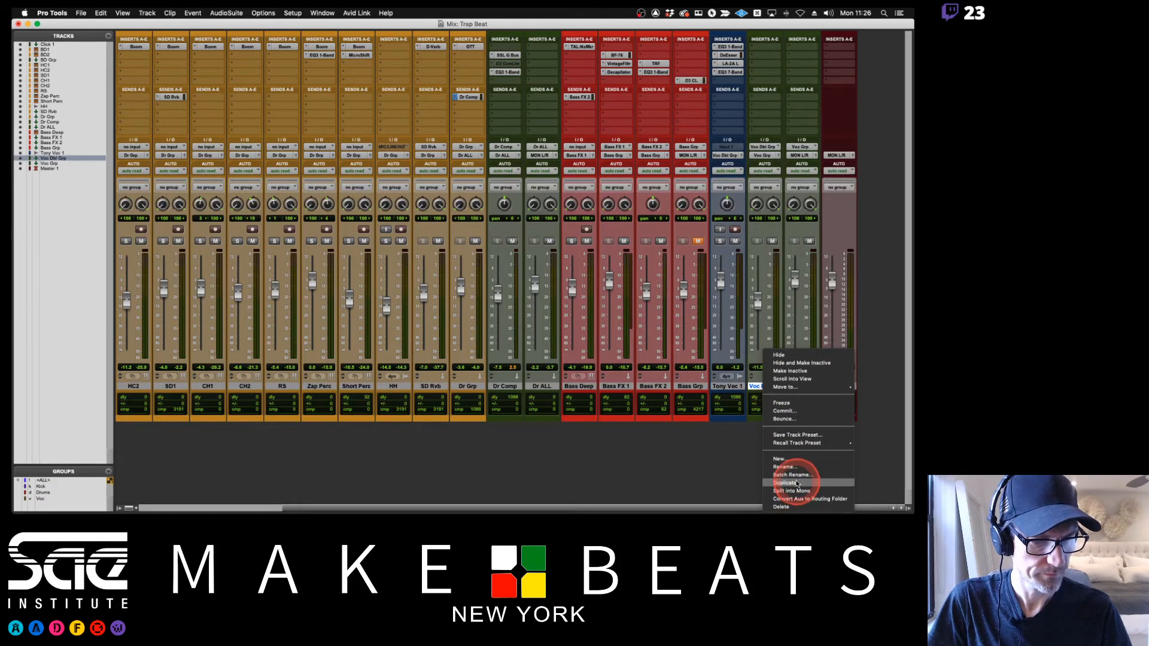
click(781, 507)
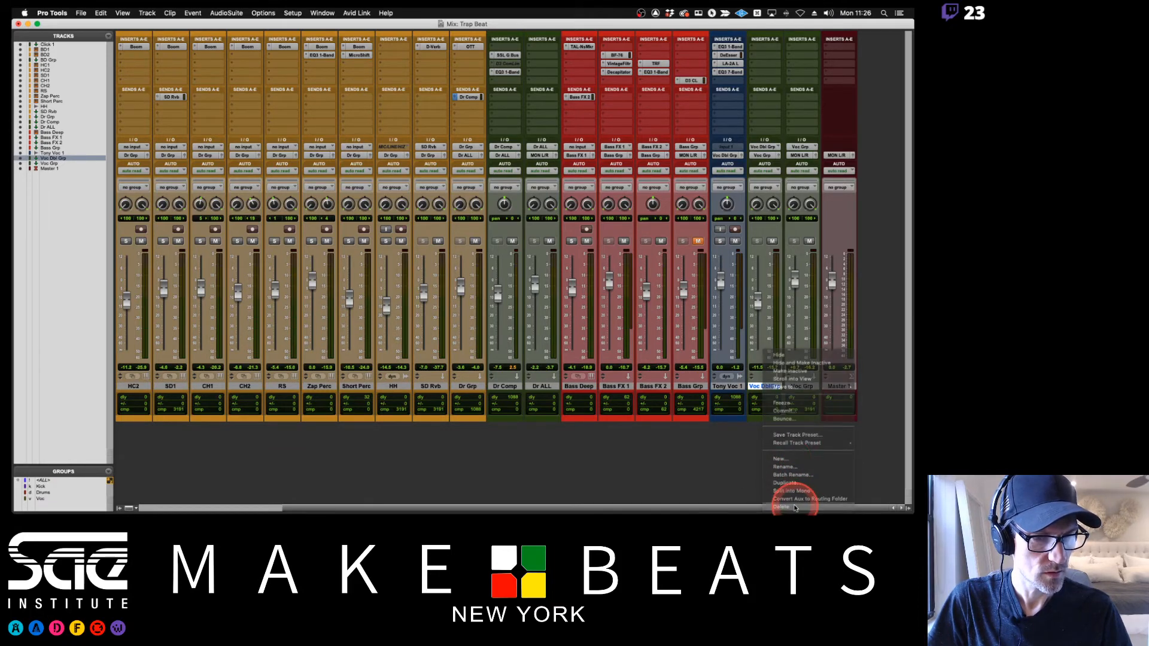
- Route the output of Tony Voc 1 to the Voc Grp stereo bus
click(764, 155)
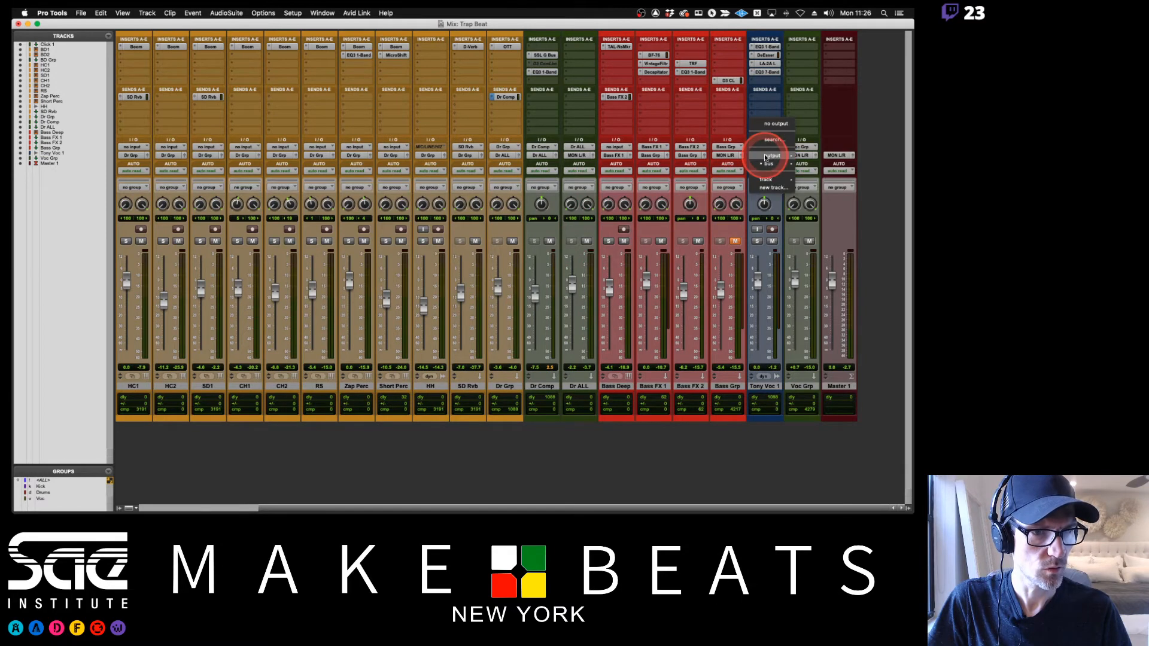
mouse_move(780, 161)
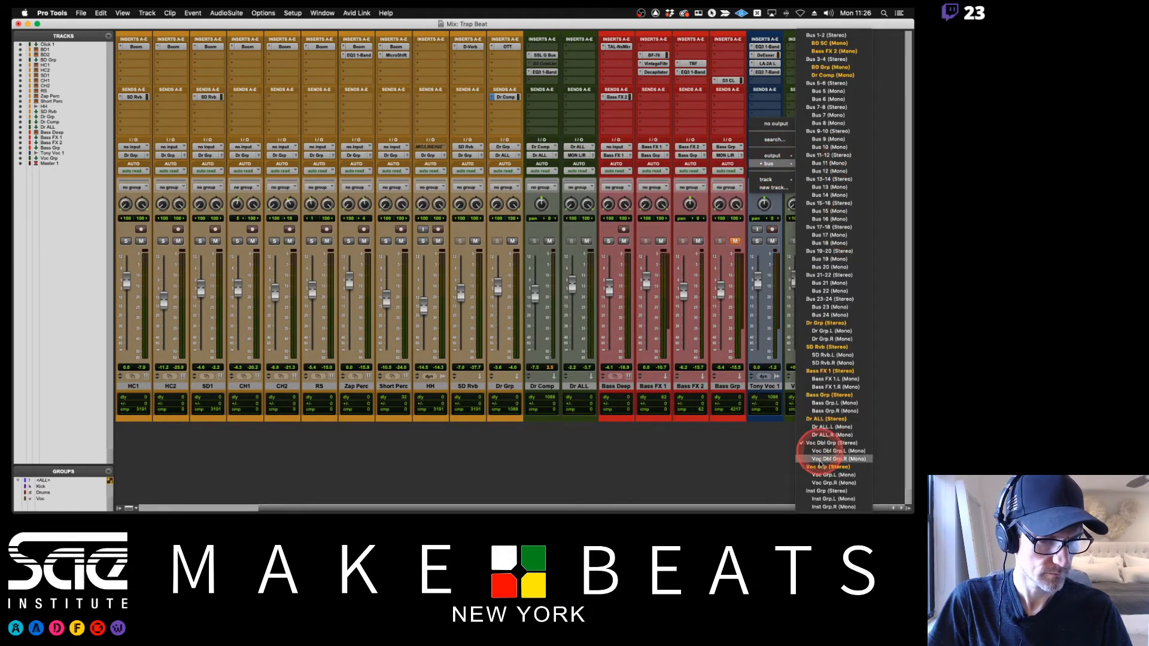
click(821, 468)
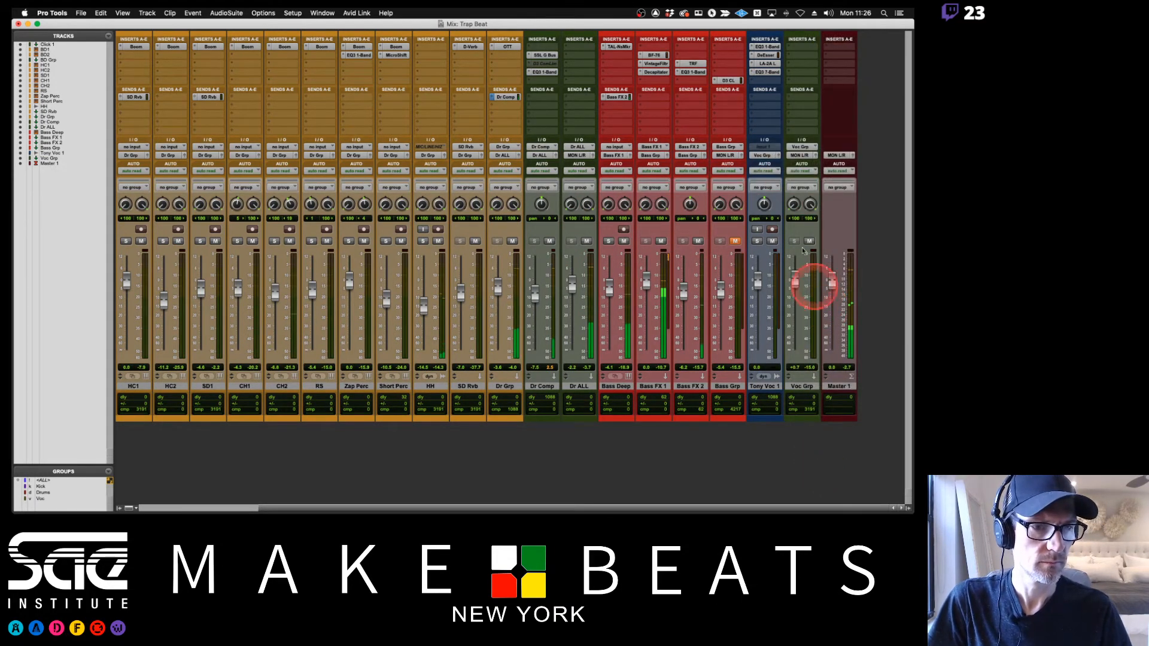
- Rebalance Tony Voc 1 during playback with its LA-2A gain, leaving the track fader at 0.0 dB, and close the compressor
drag(758, 279, 759, 299)
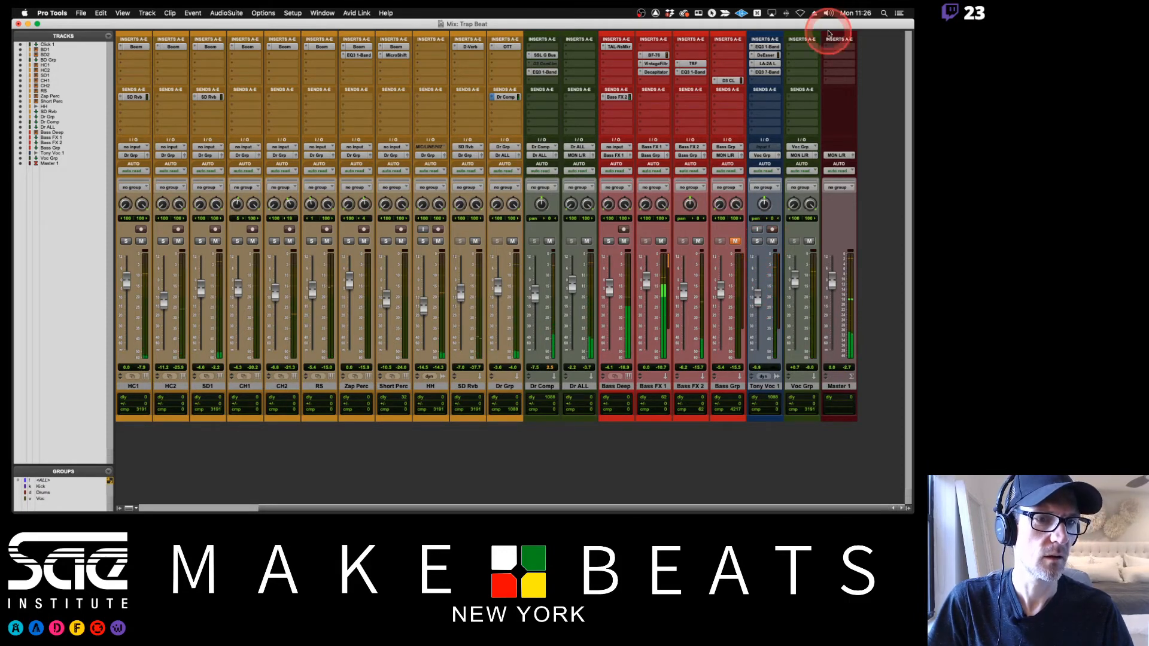
click(768, 64)
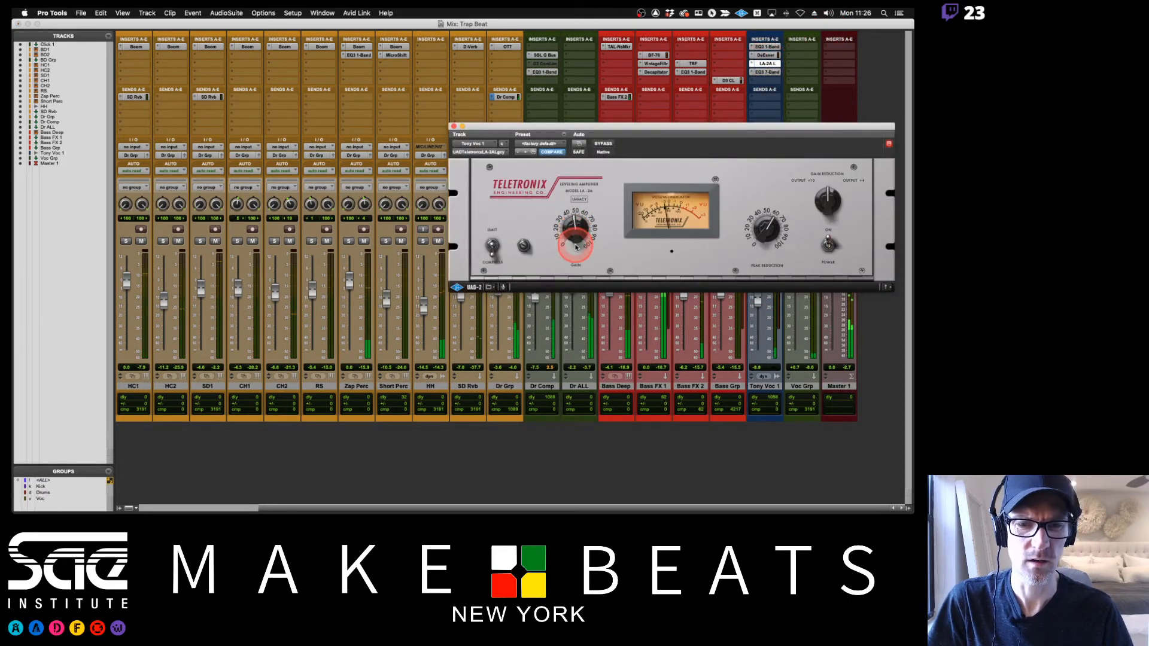
drag(726, 128, 598, 107)
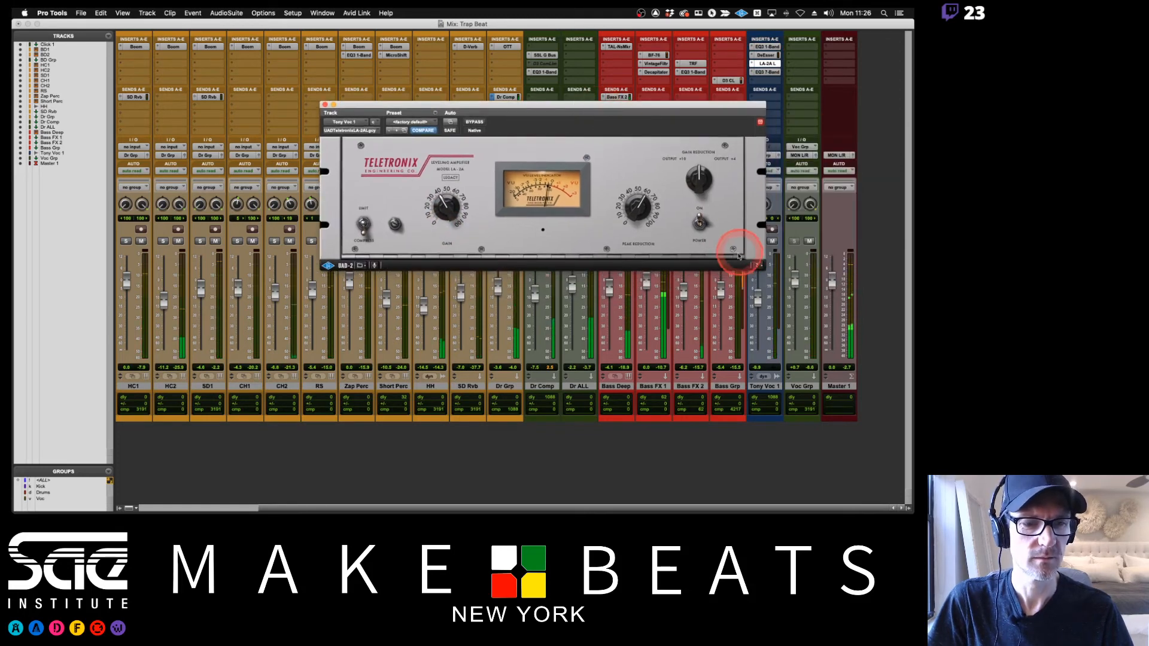
drag(757, 297, 758, 282)
drag(453, 207, 450, 200)
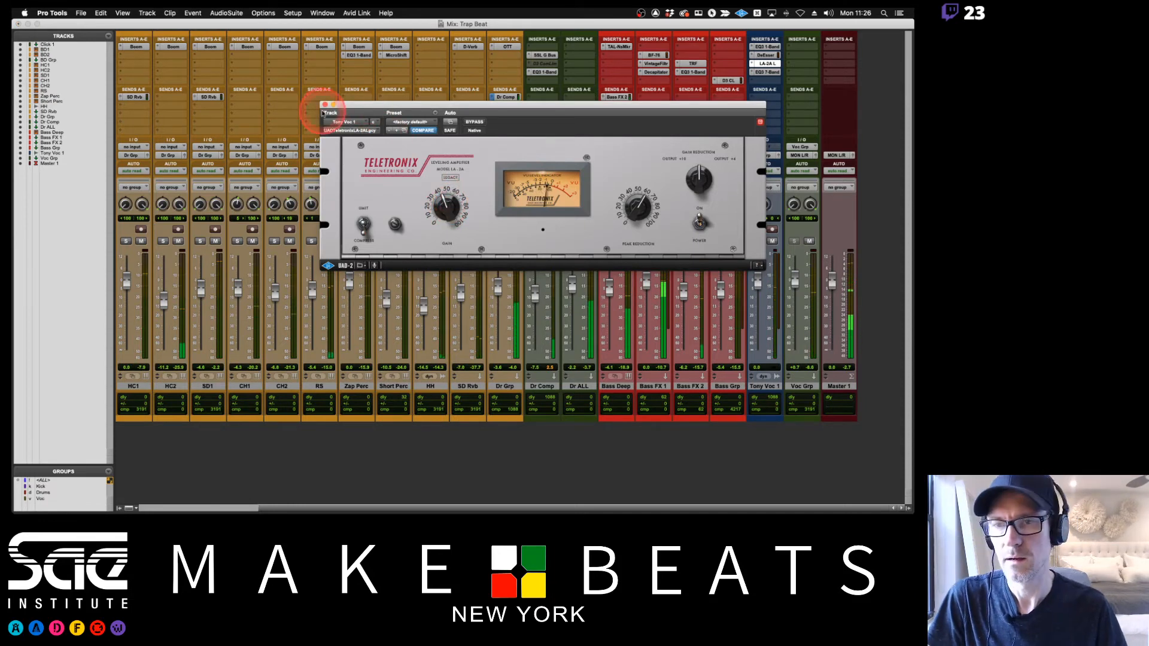
click(325, 107)
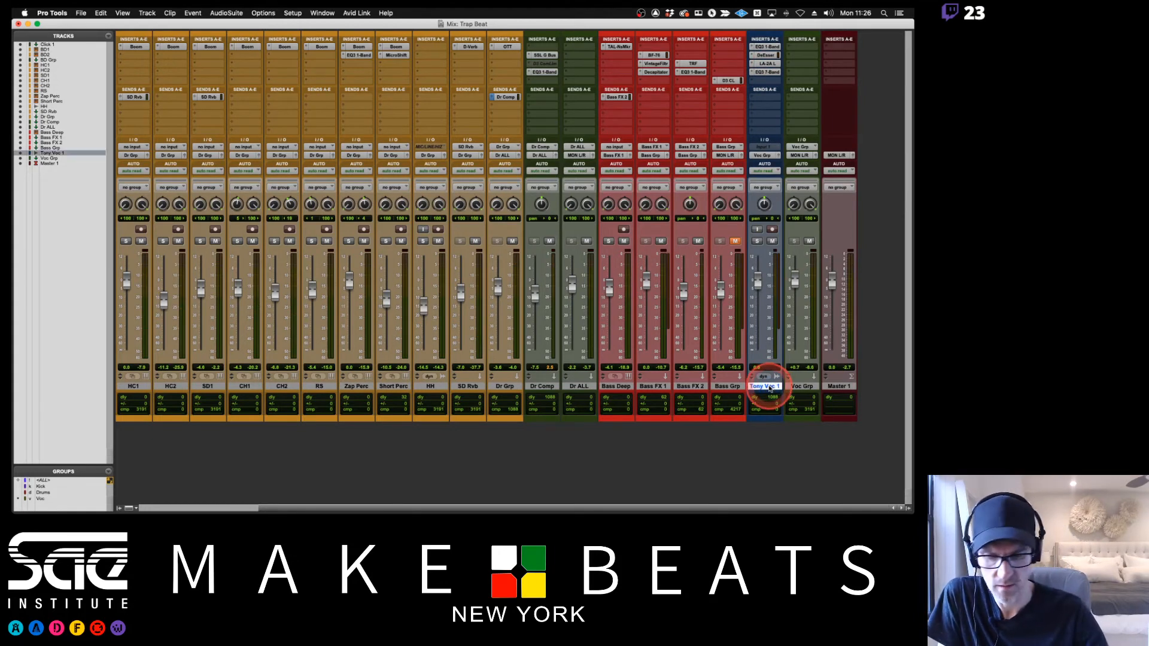
- Create a stereo aux input after Tony Voc 1 and name it Voc Rvb
key(shift+super+n)
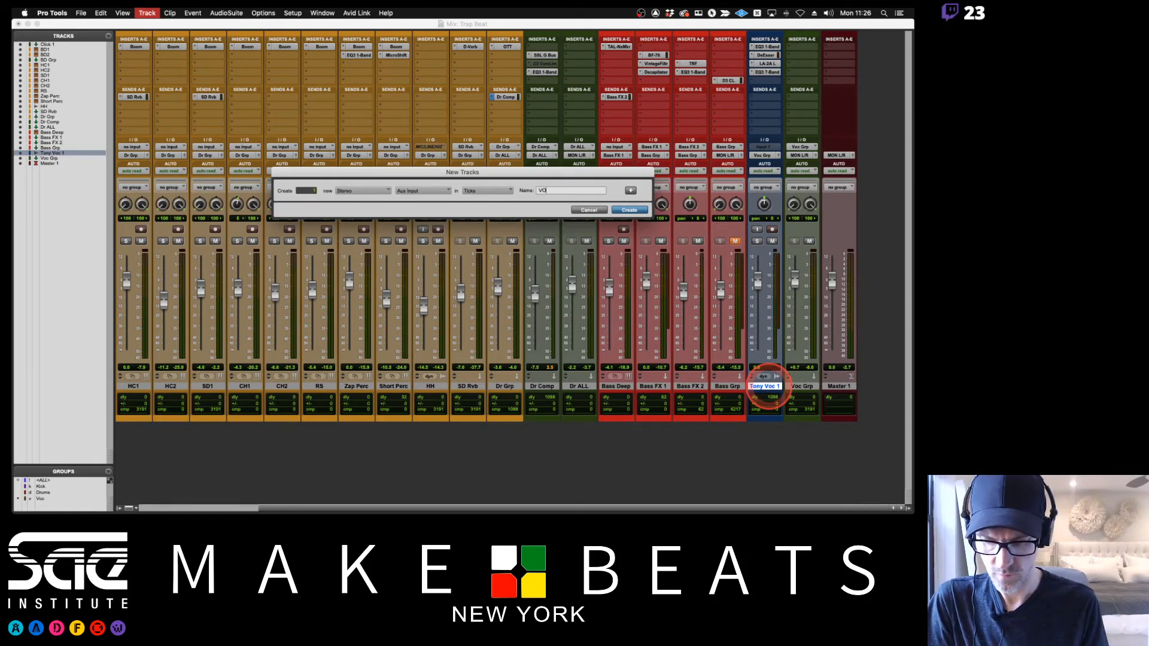
key(Return)
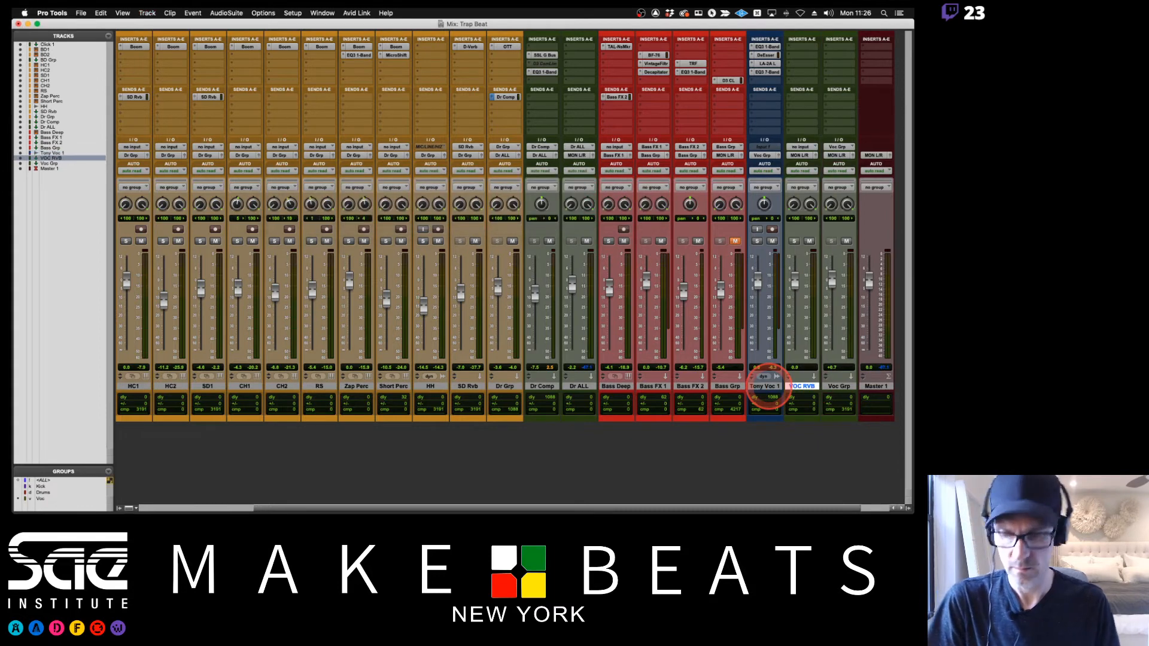
double_click(797, 386)
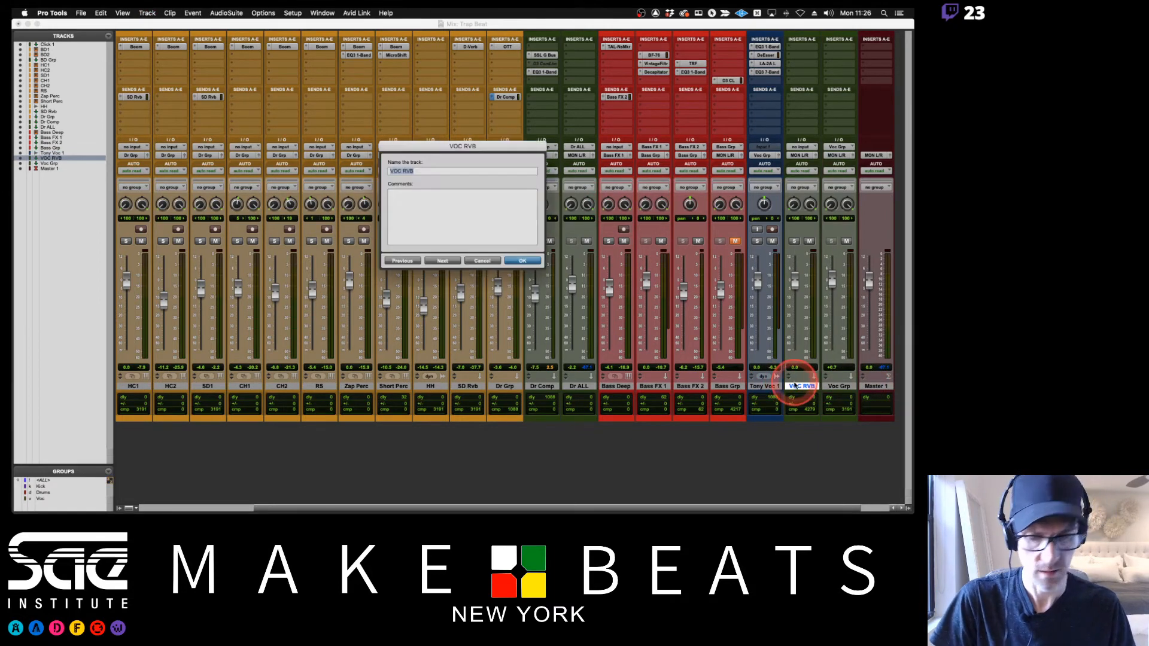
text(Voc Rvb)
key(Return)
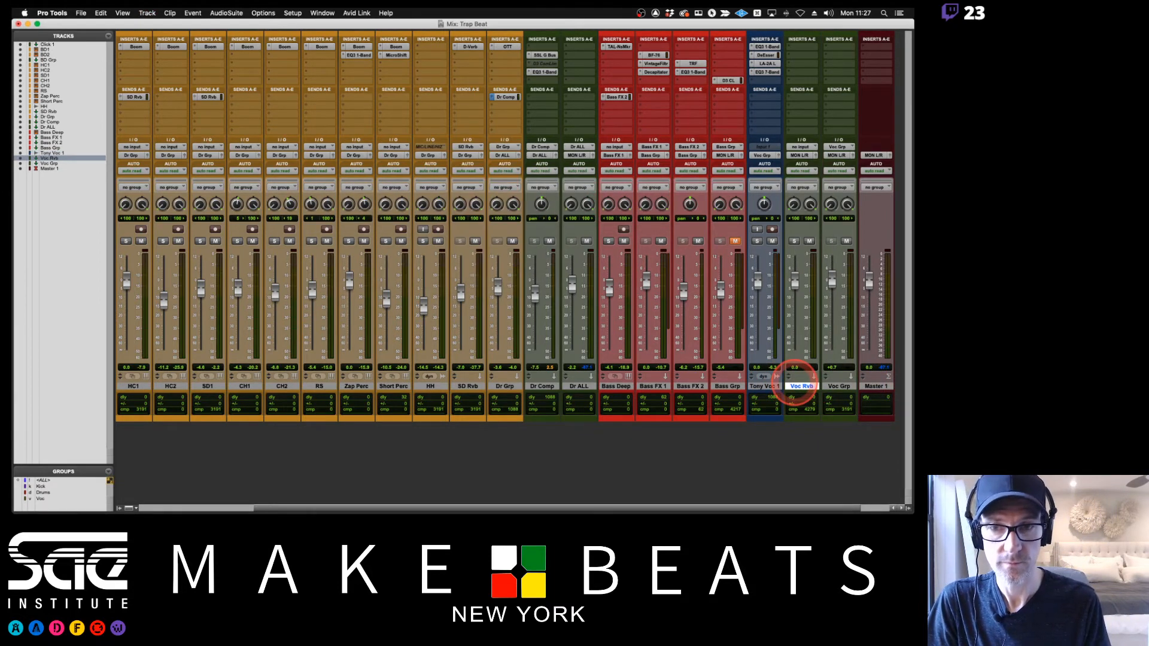
- Insert the stereo VerbSuite Classics reverb on Voc Rvb and move its window clear of the vocal channels
click(805, 47)
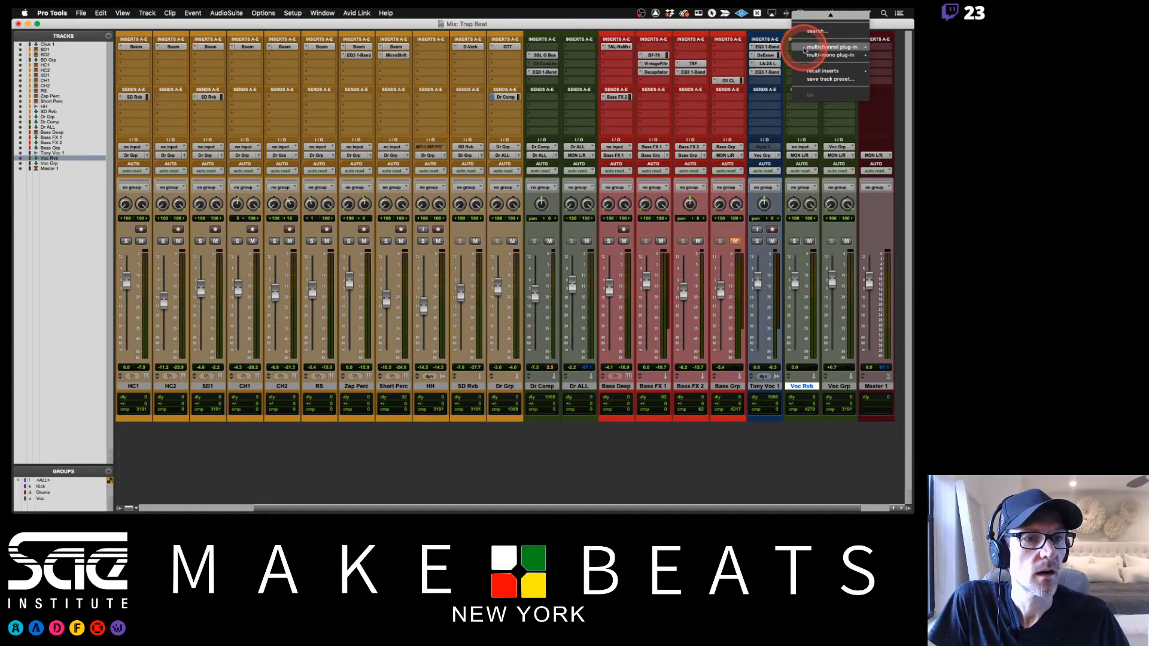
mouse_move(832, 48)
mouse_move(750, 58)
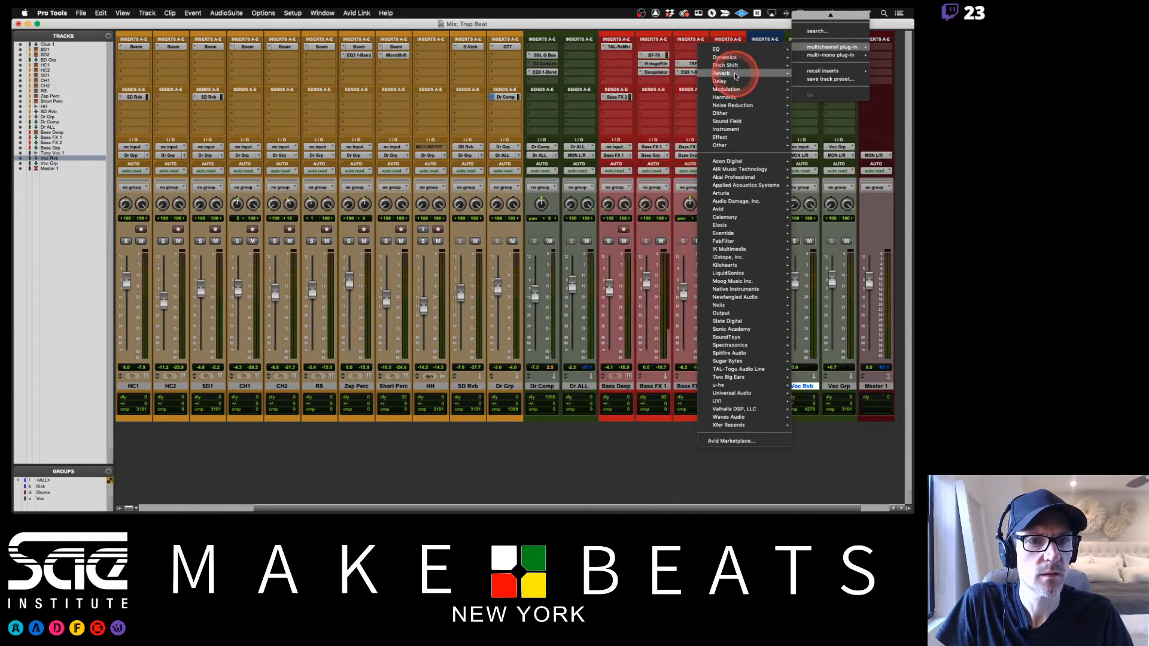
mouse_move(738, 85)
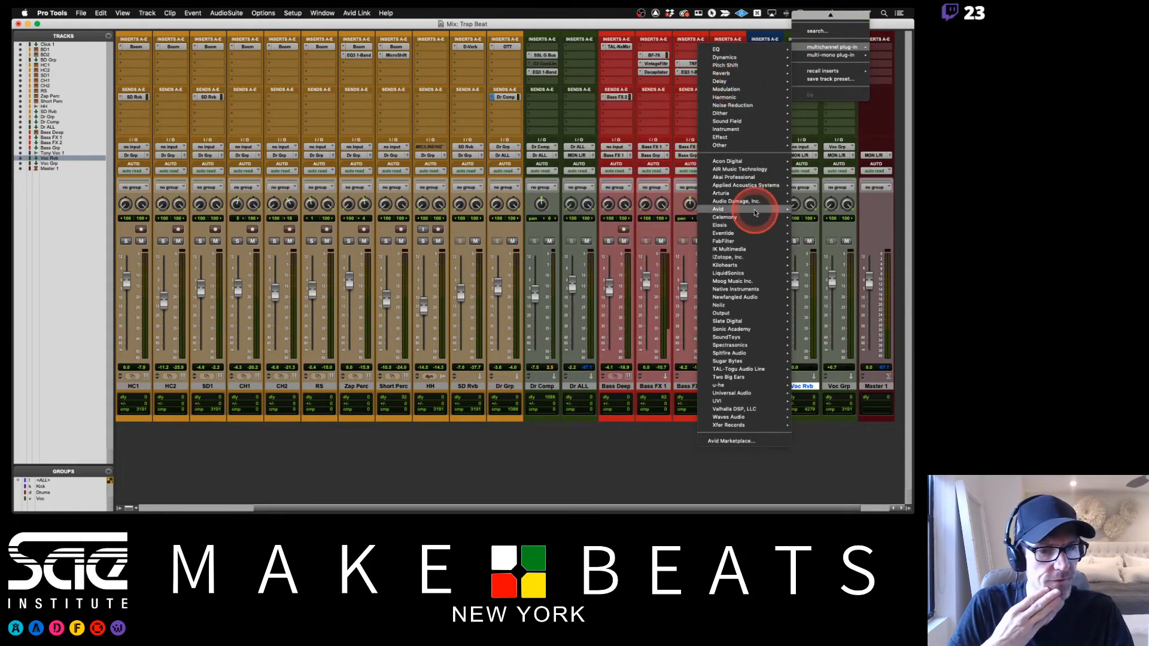
mouse_move(742, 409)
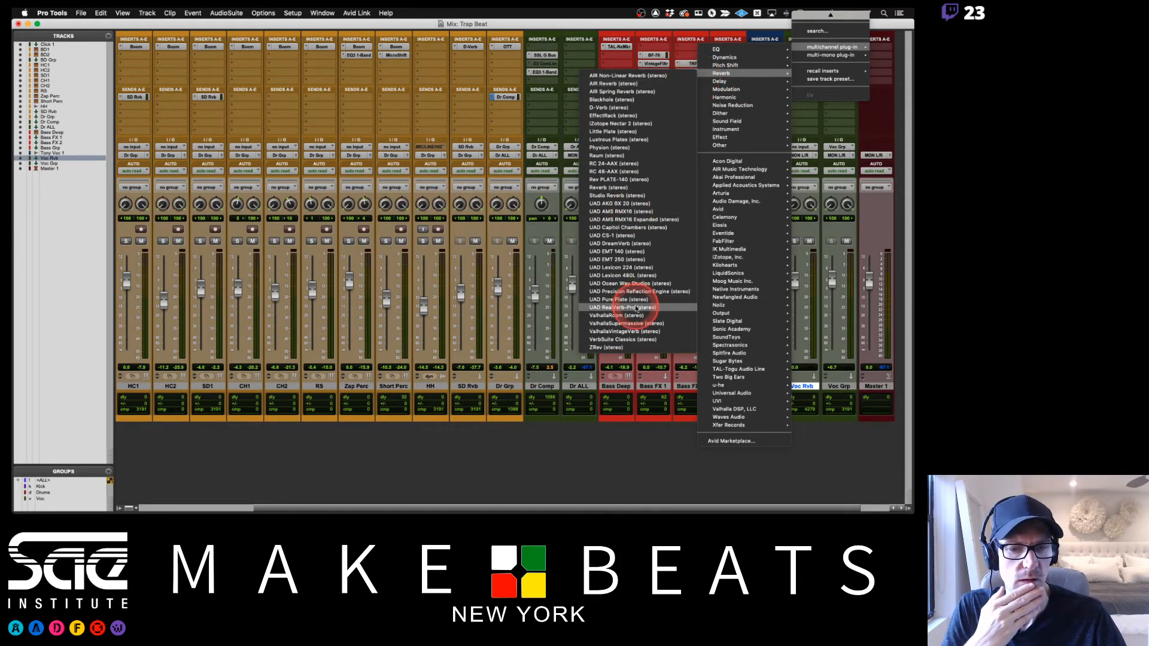
click(636, 343)
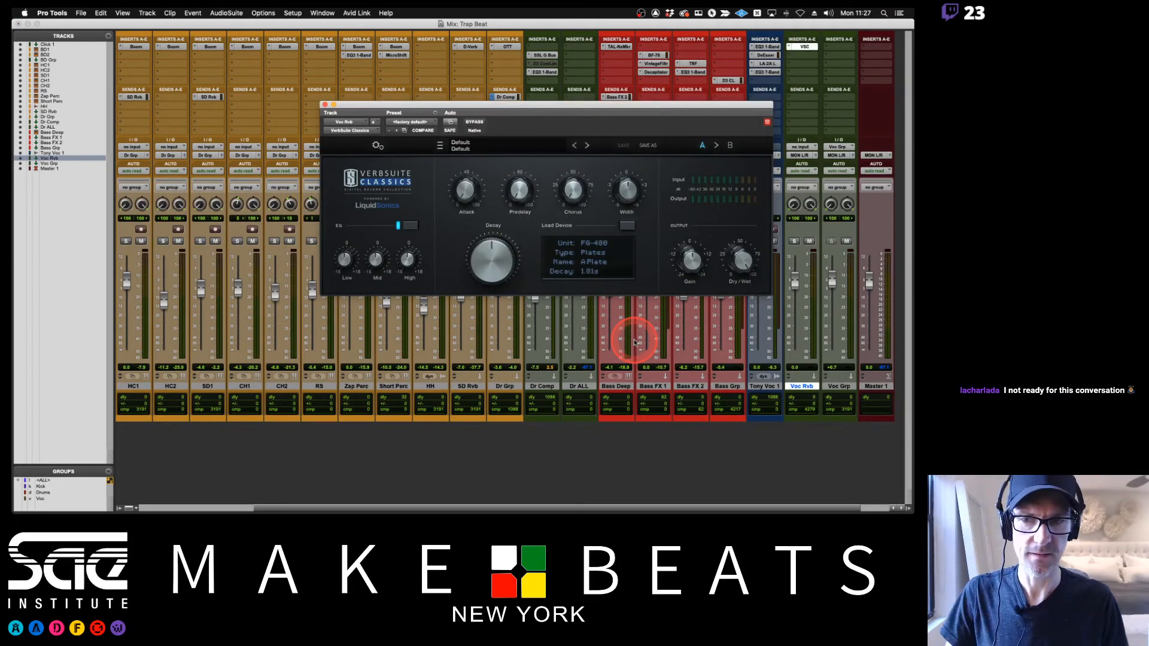
drag(615, 106, 472, 111)
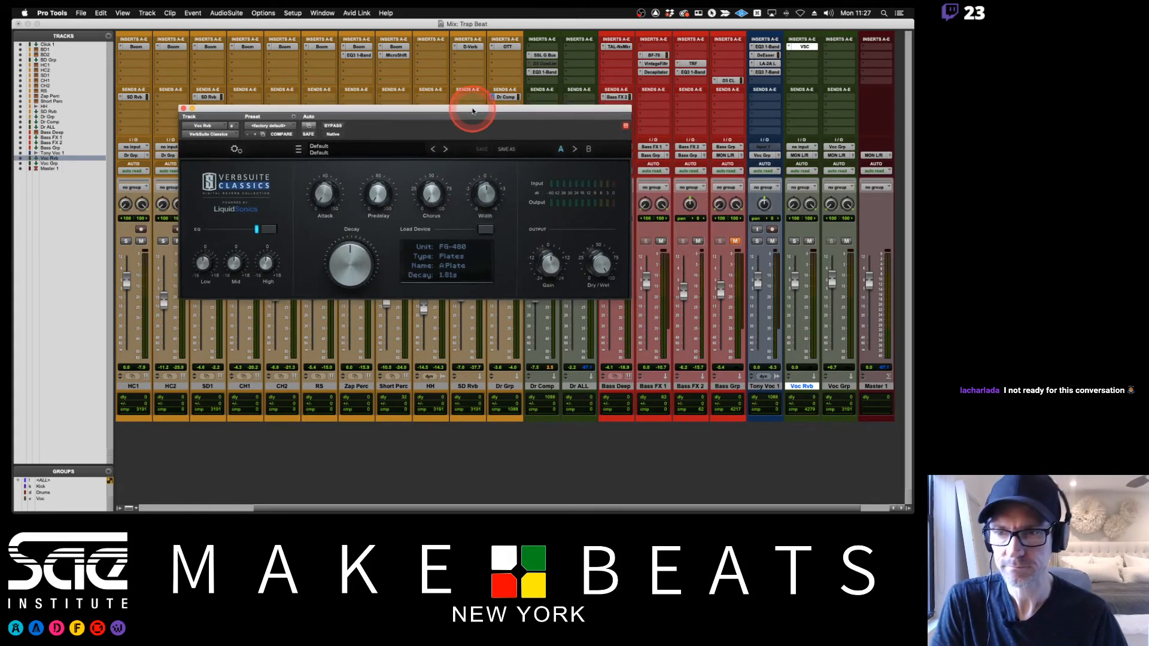
- Load the Vocals preset CLA AL2 Vox Verb in VerbSuite Classics
click(363, 152)
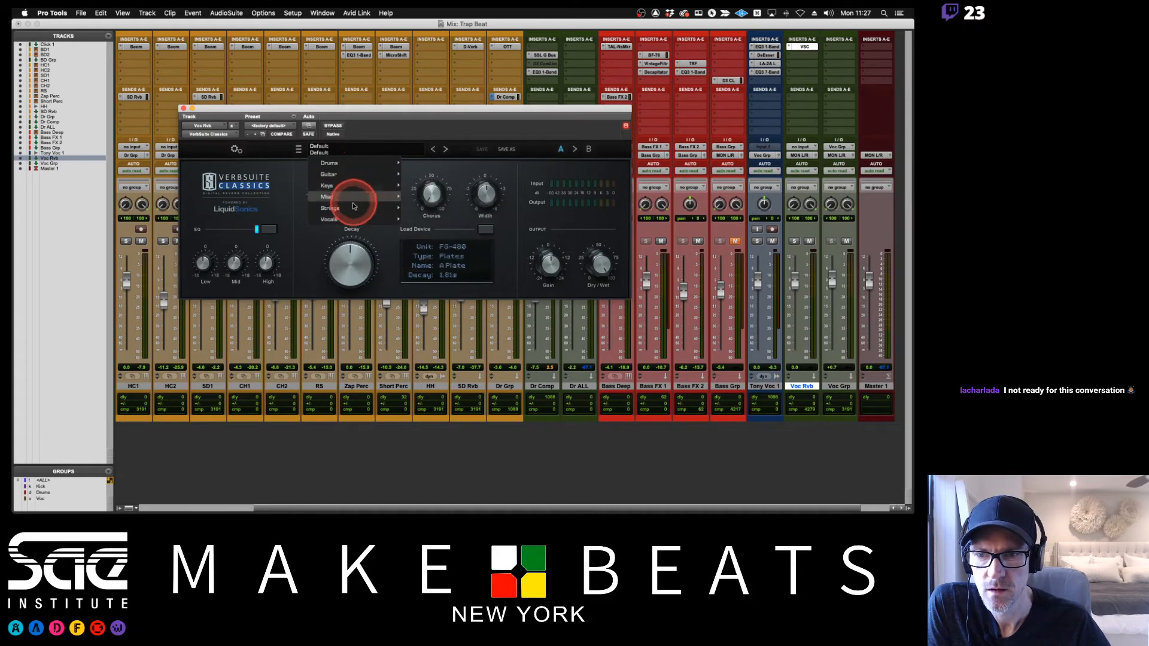
mouse_move(352, 220)
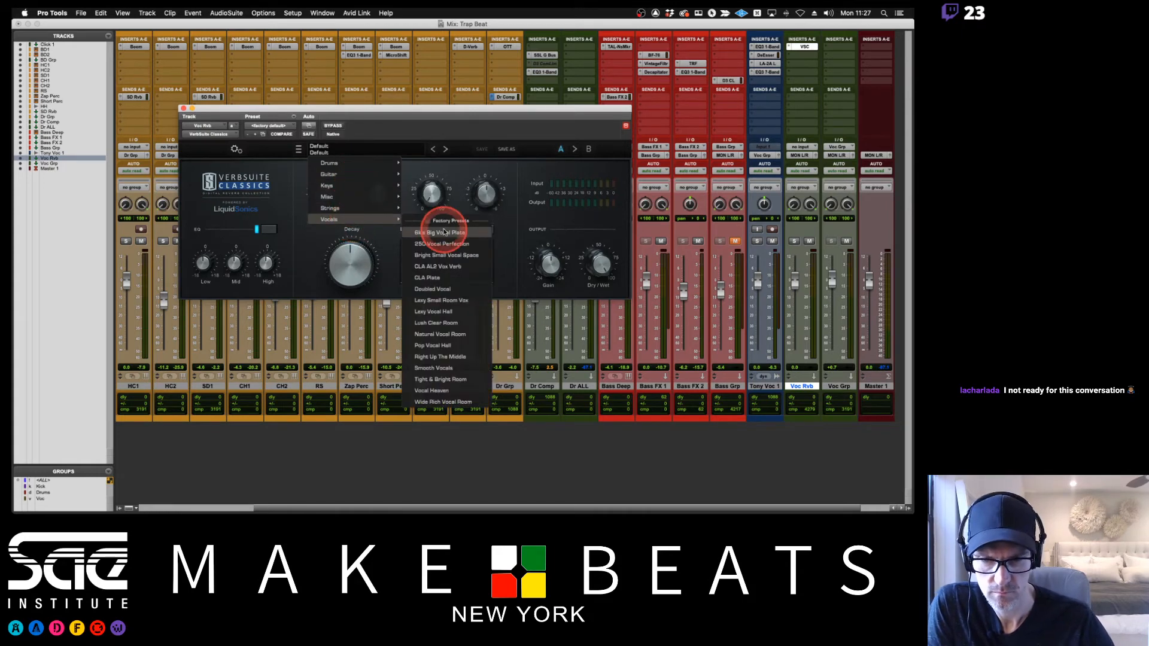
click(439, 269)
drag(522, 108, 491, 99)
mouse_move(573, 256)
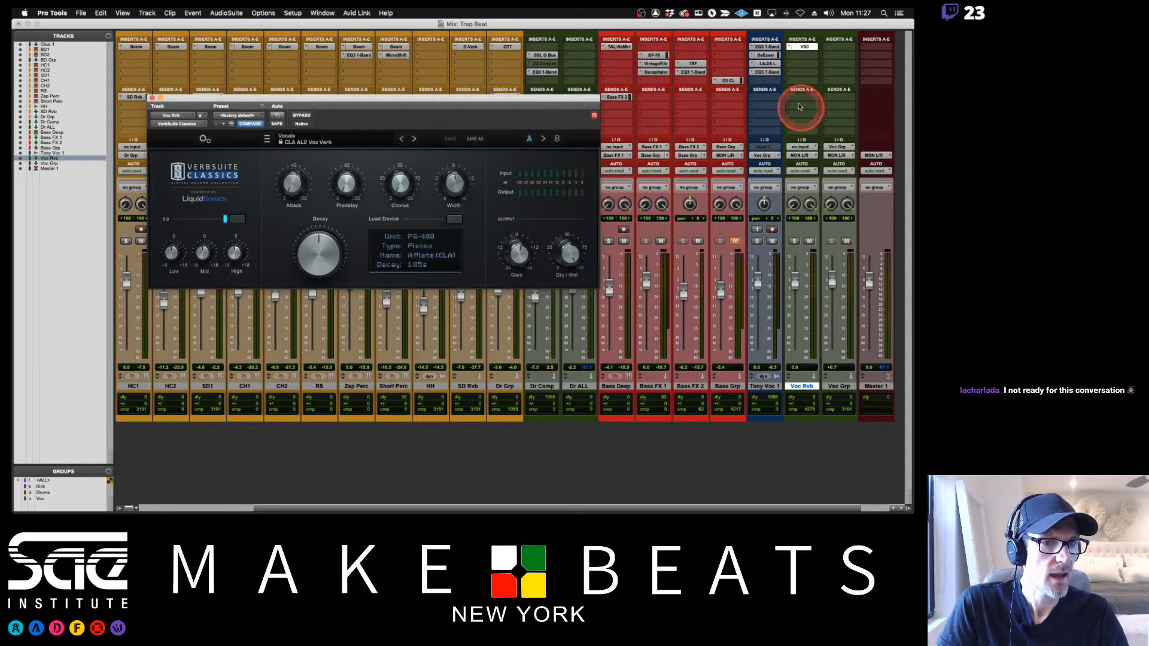
- Add a send on Tony Voc 1 that feeds the Voc Rvb track
click(760, 99)
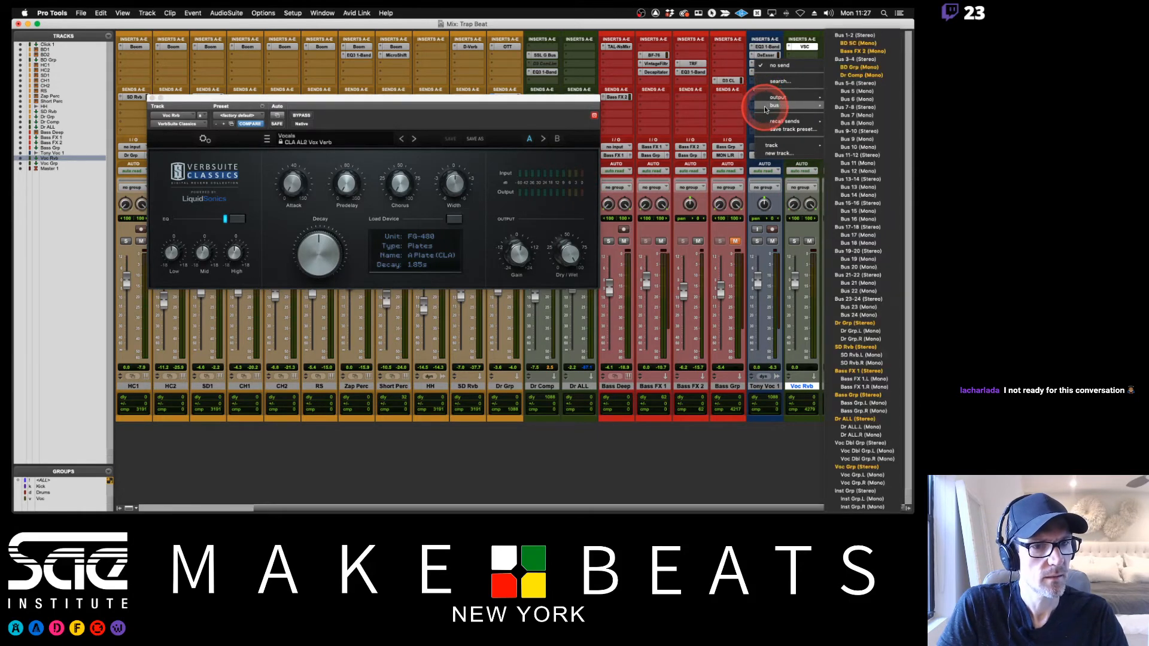
mouse_move(771, 145)
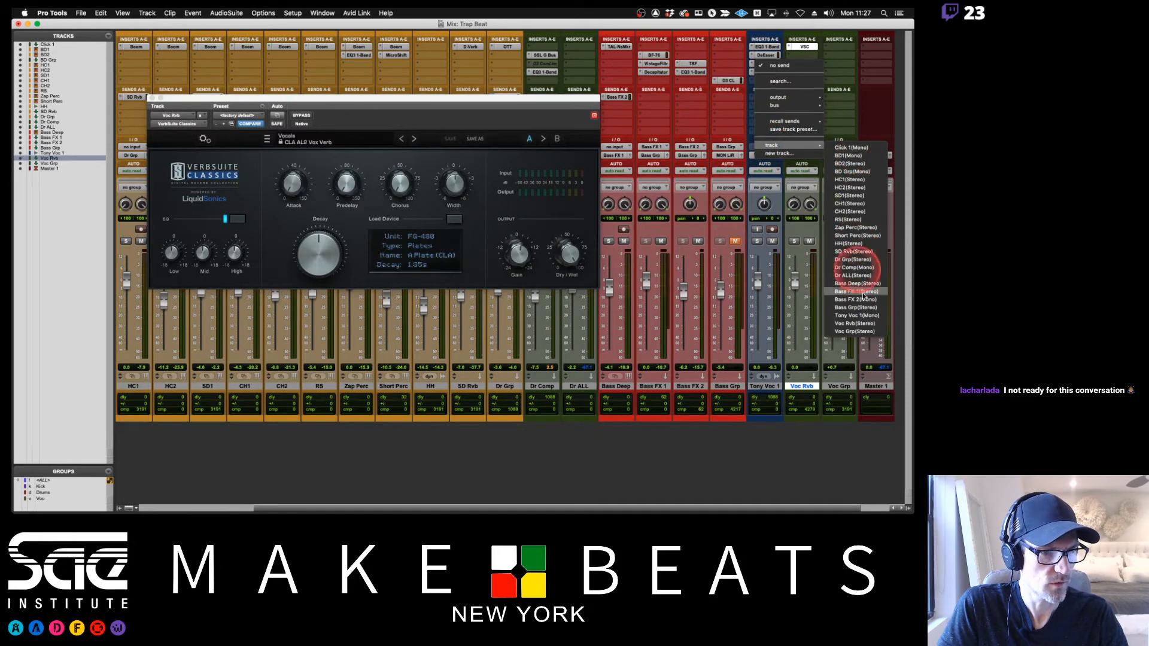
click(856, 324)
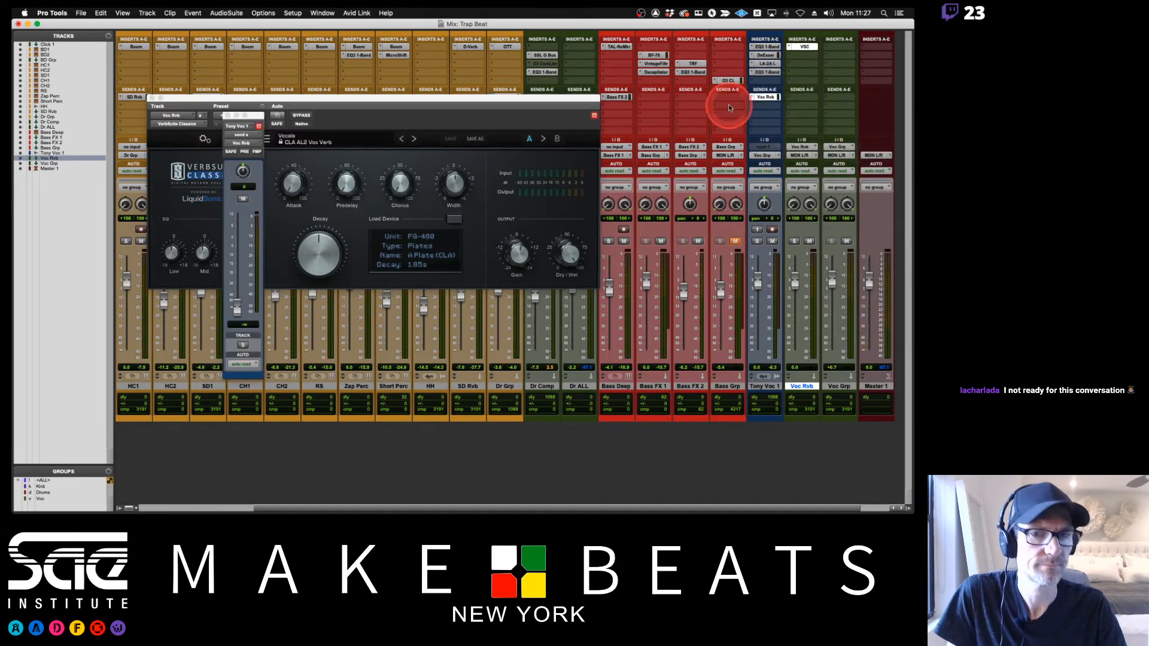
- Route the Voc Rvb output to the Voc Grp stereo bus and make the reverb track solo-safe
click(801, 155)
mouse_move(802, 158)
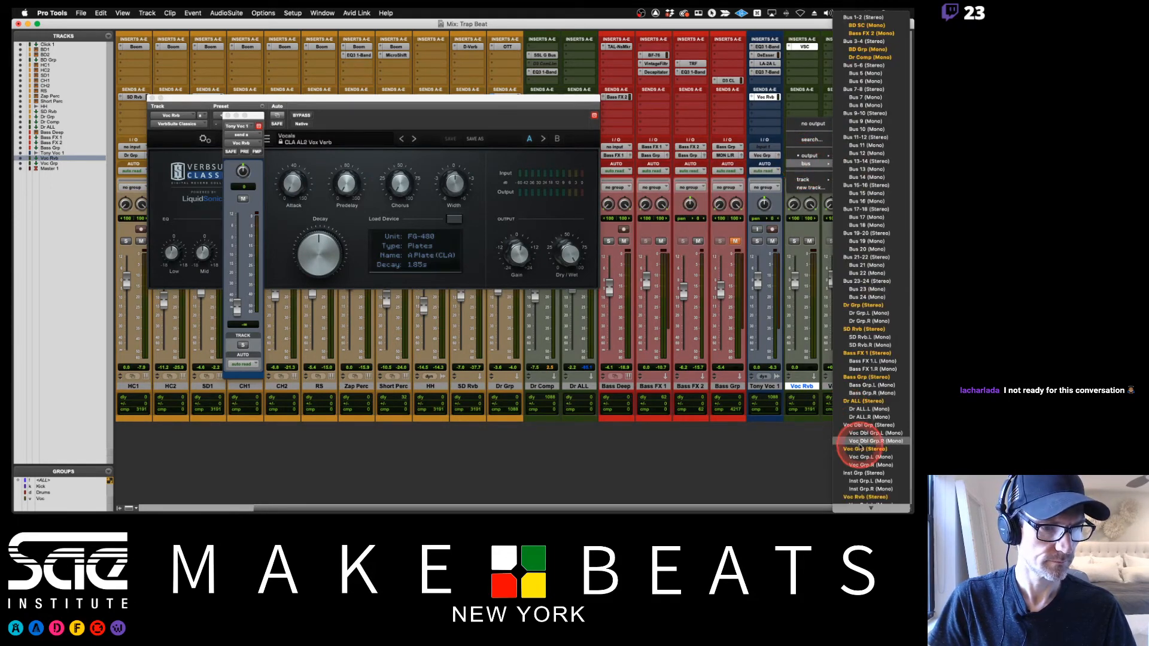
click(862, 449)
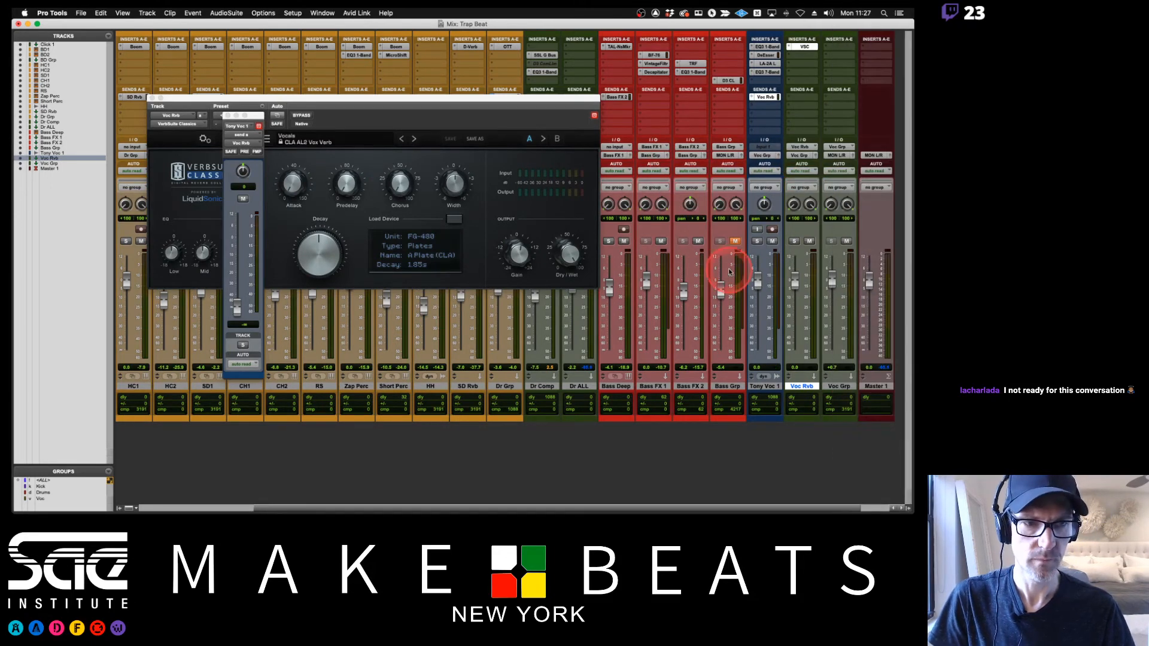
click(795, 241)
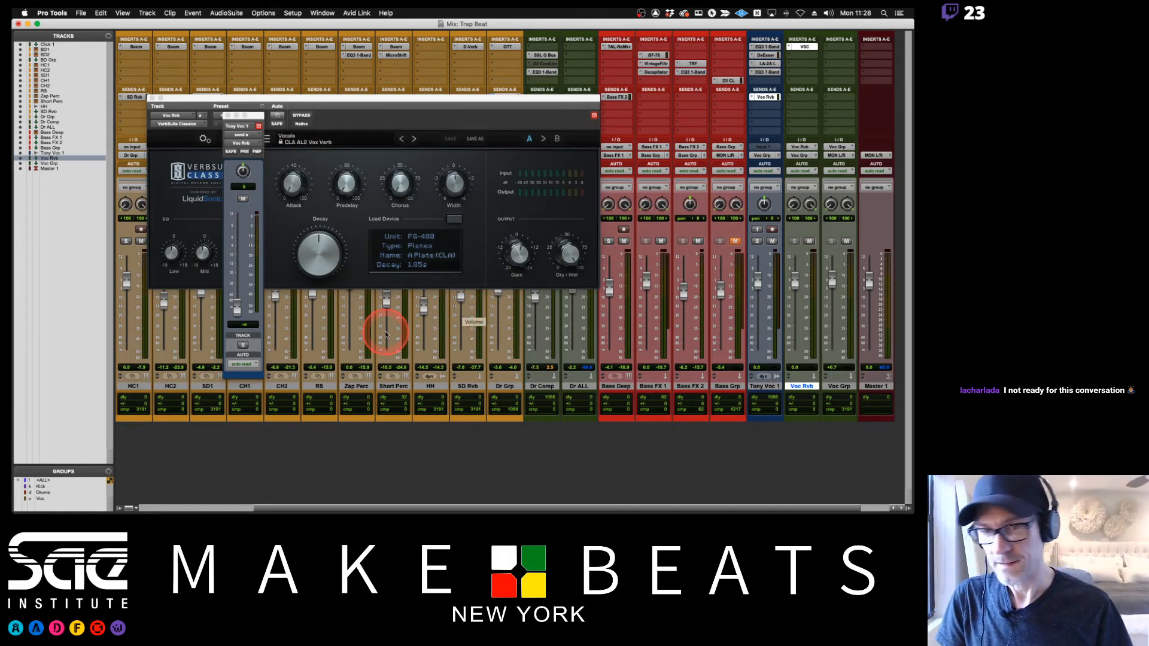
- Bring up the Tony Voc 1 send to Voc Rvb and load the Vocals preset Doubled Vocal in VerbSuite Classics, keeping its window clear of the send fader
click(239, 307)
drag(239, 306, 239, 281)
click(326, 142)
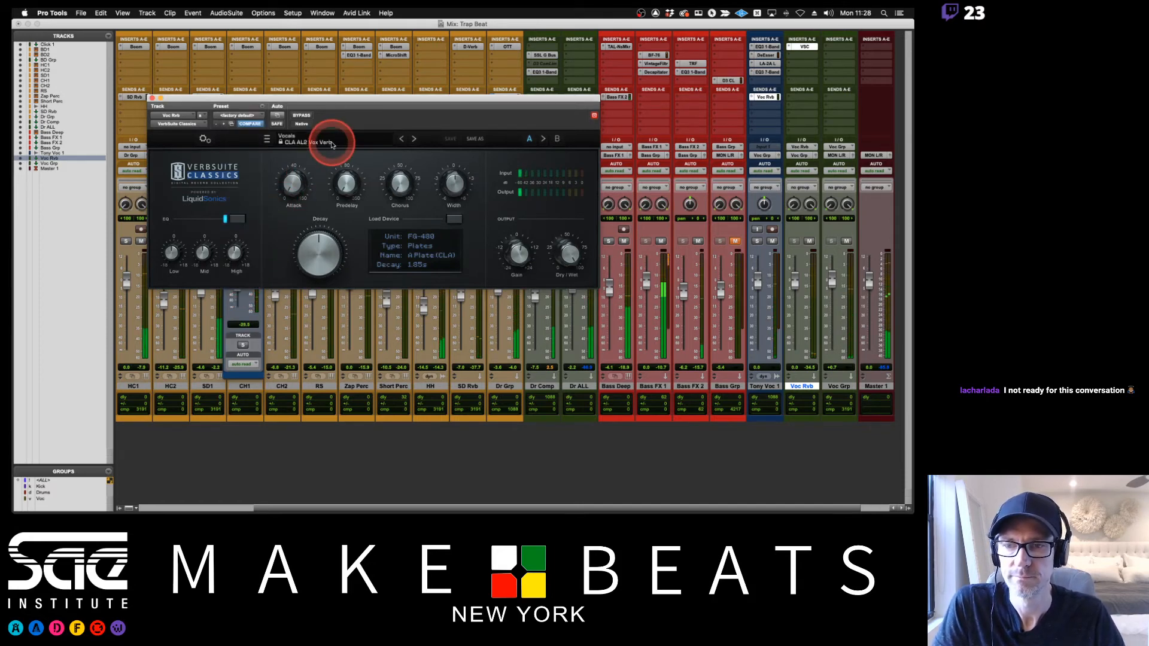
click(321, 210)
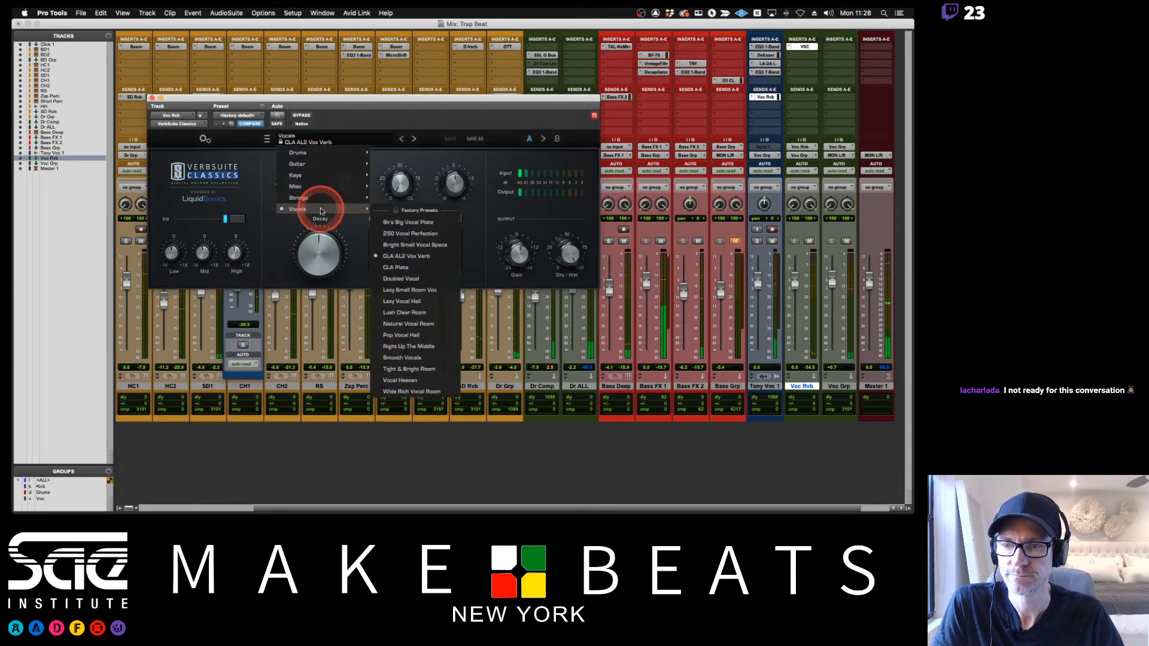
click(401, 279)
drag(288, 108, 437, 43)
- Balance the Tony Voc 1 send to Voc Rvb at -15.0 dB during playback and stop the transport
drag(237, 284, 239, 261)
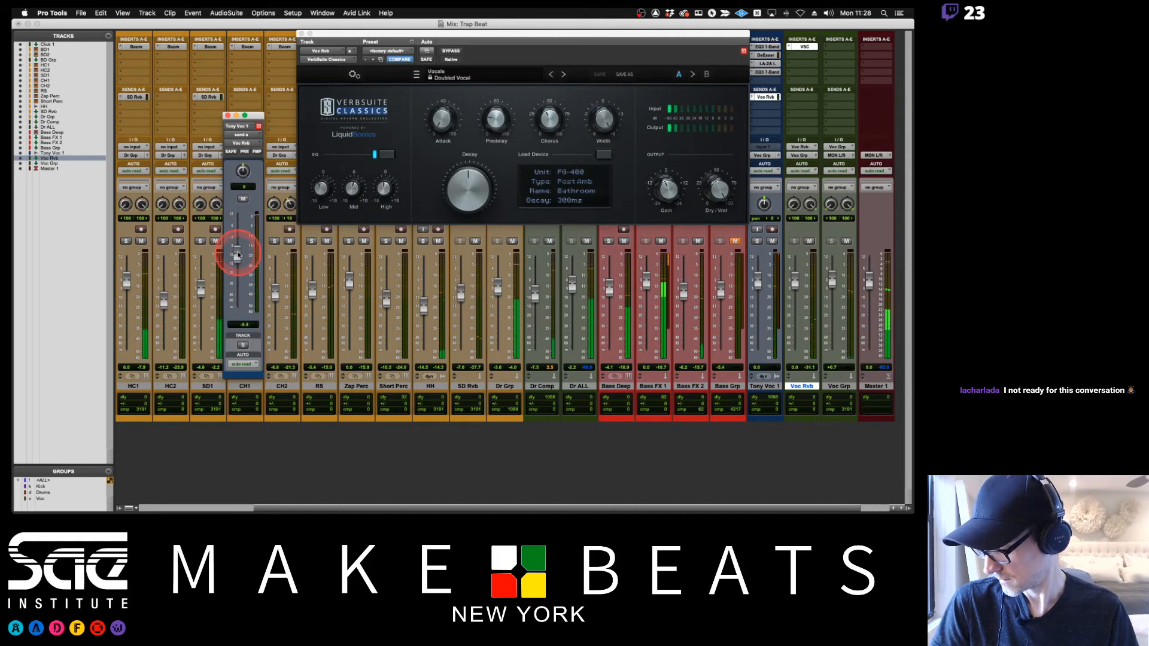
drag(238, 258, 239, 264)
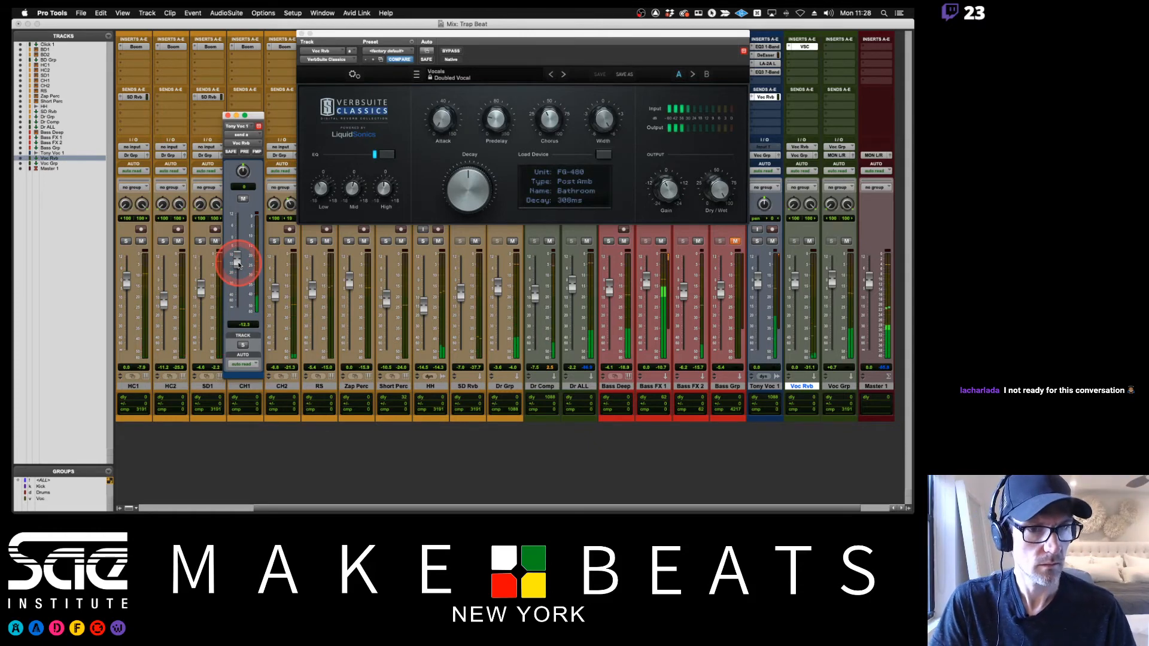
drag(238, 263, 242, 268)
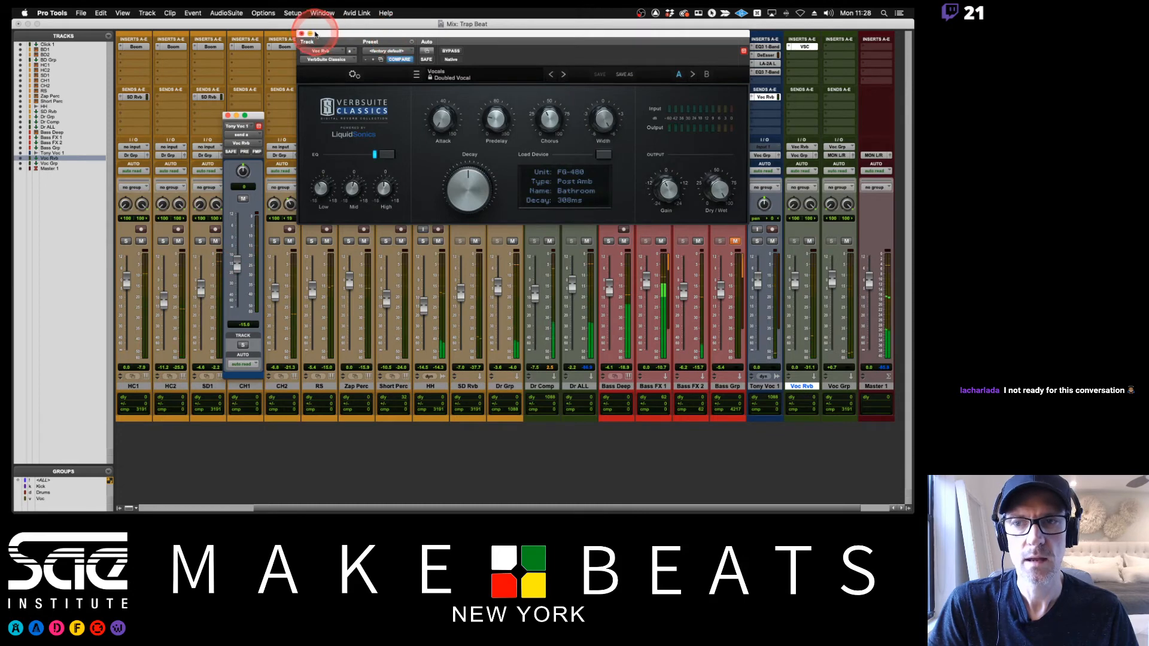
key(space)
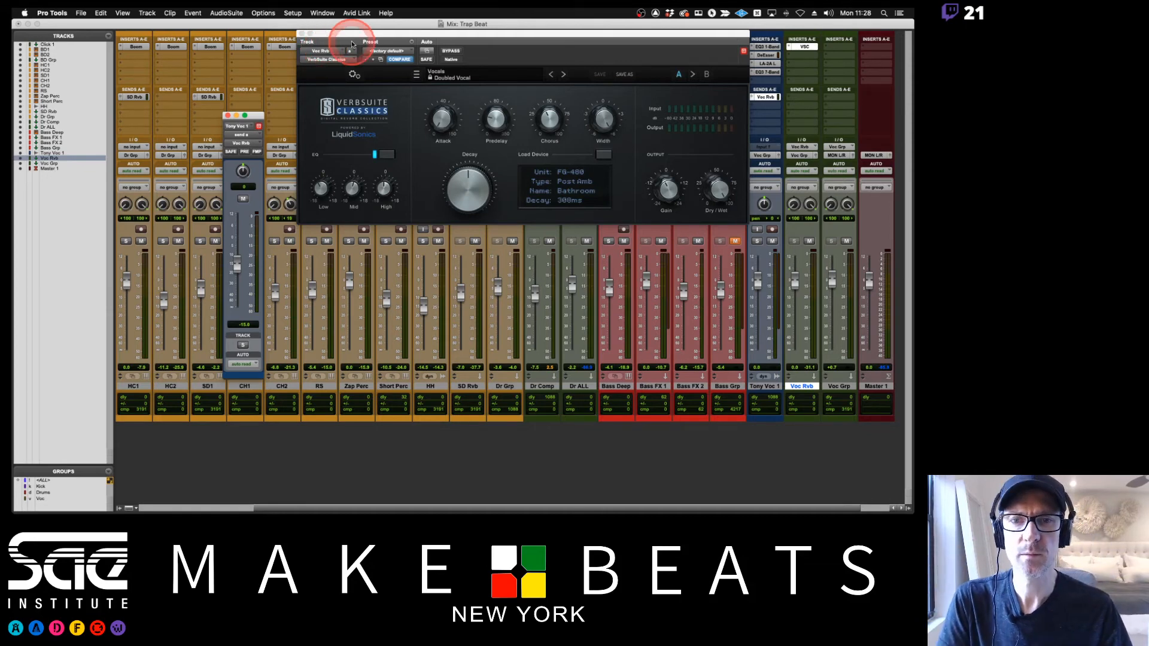
- Leave the VerbSuite Classics preset list without changing the preset and close the reverb's window
click(483, 76)
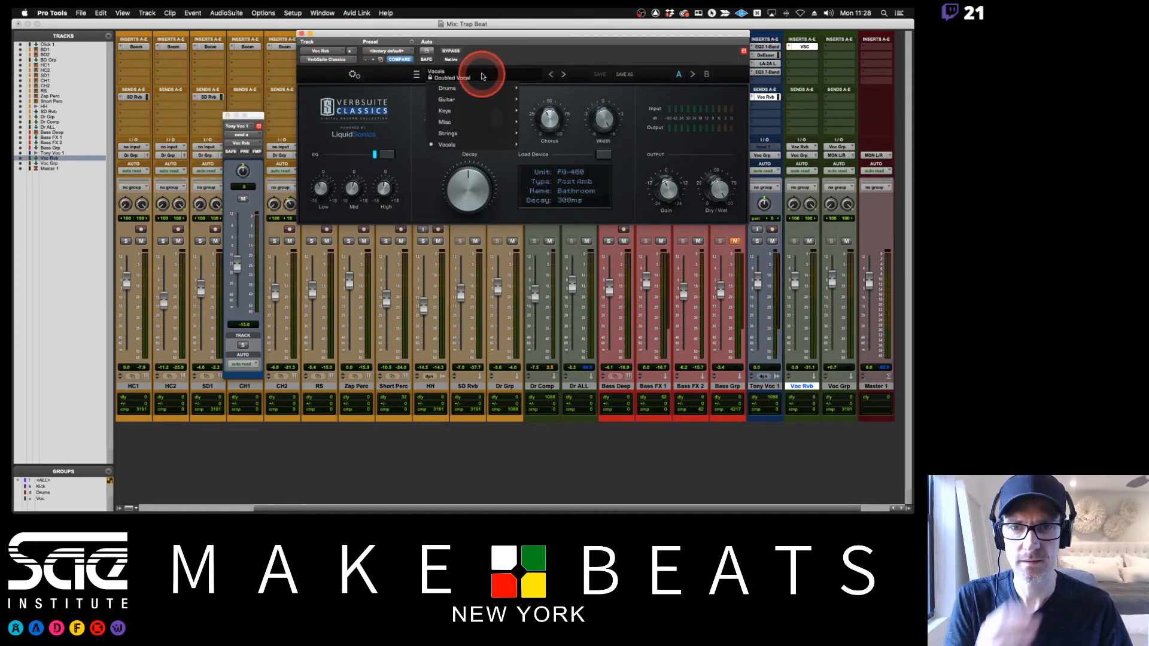
click(505, 47)
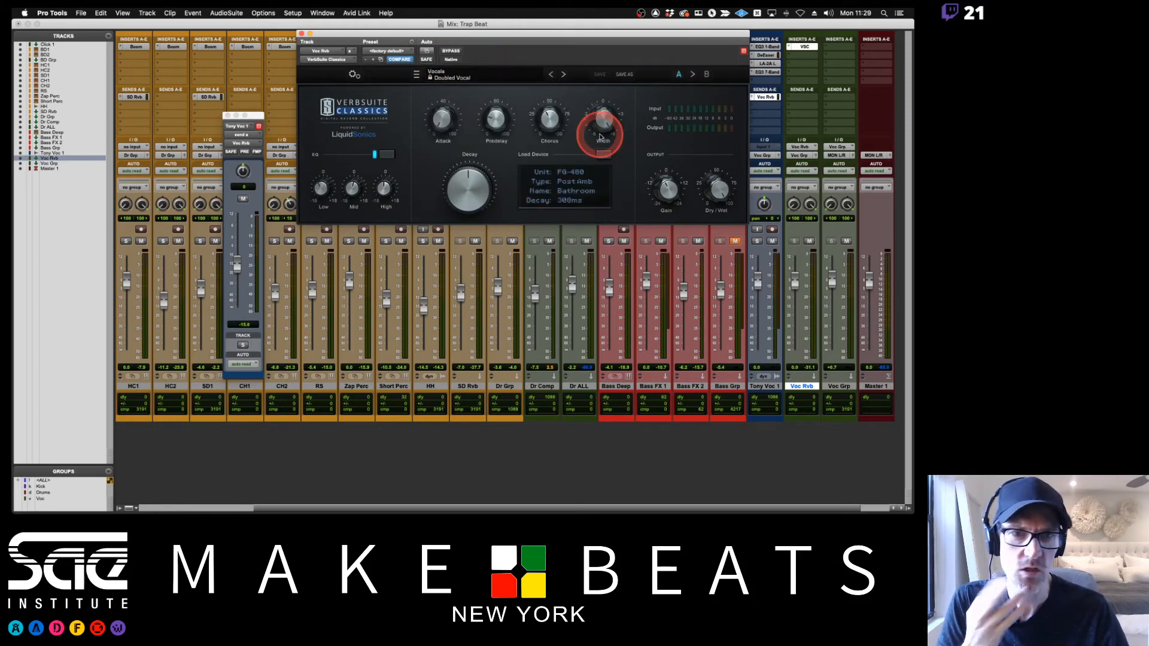
drag(593, 30, 515, 42)
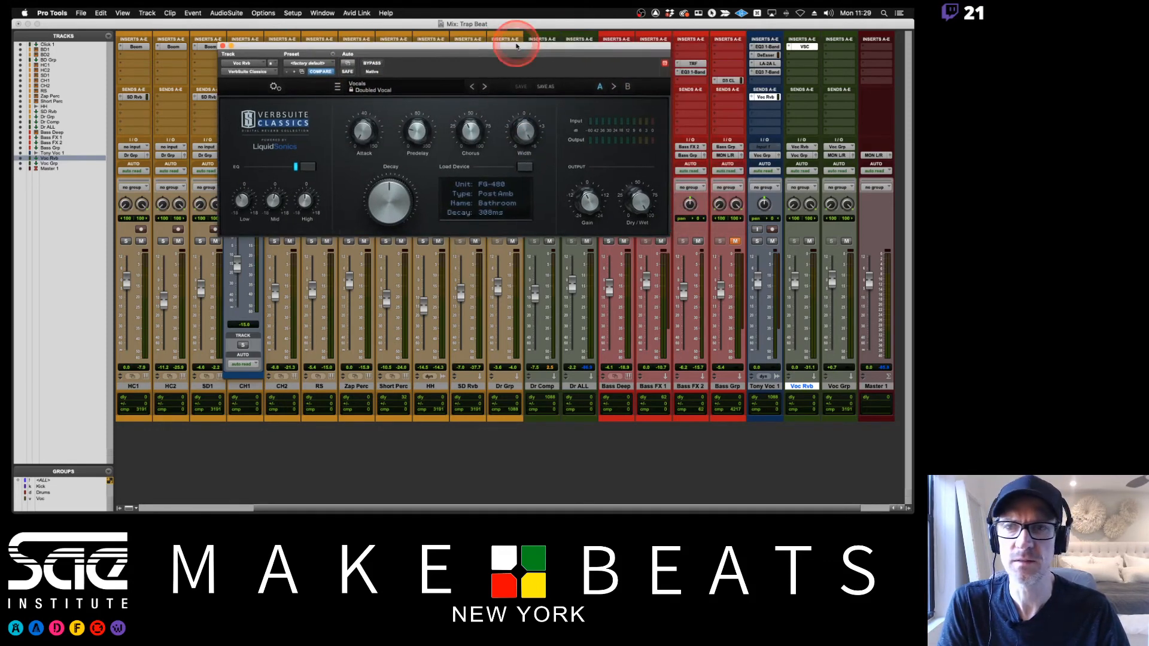
click(223, 46)
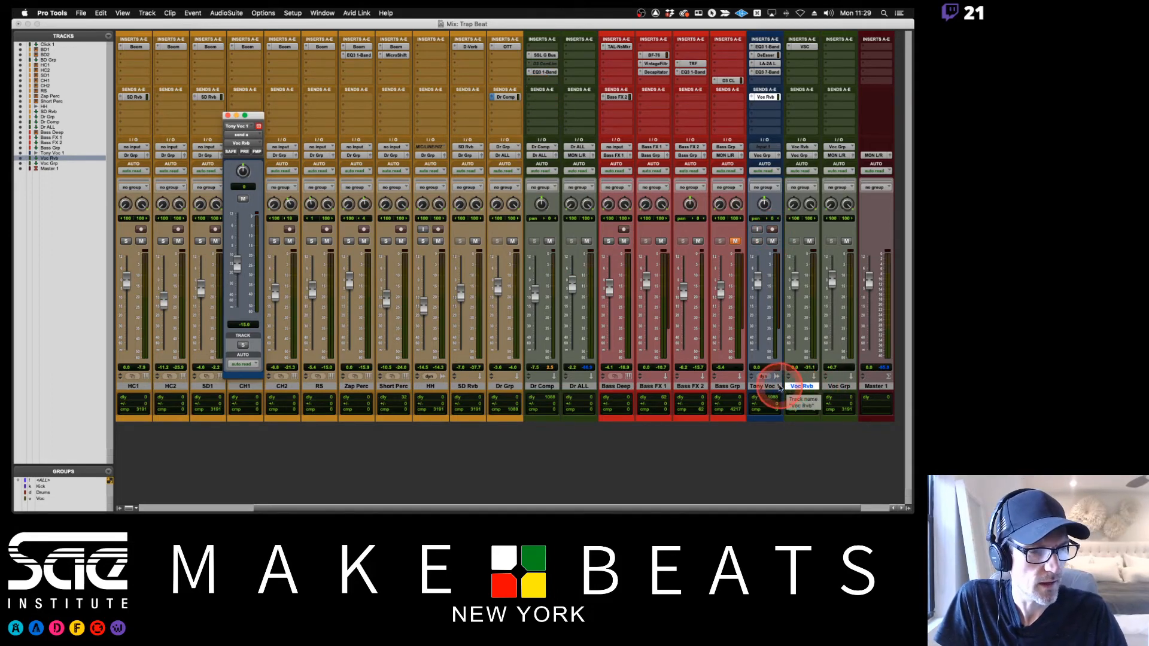
- Create a stereo aux input track named Voc Dly after Voc Rvb
key(super+shift+n)
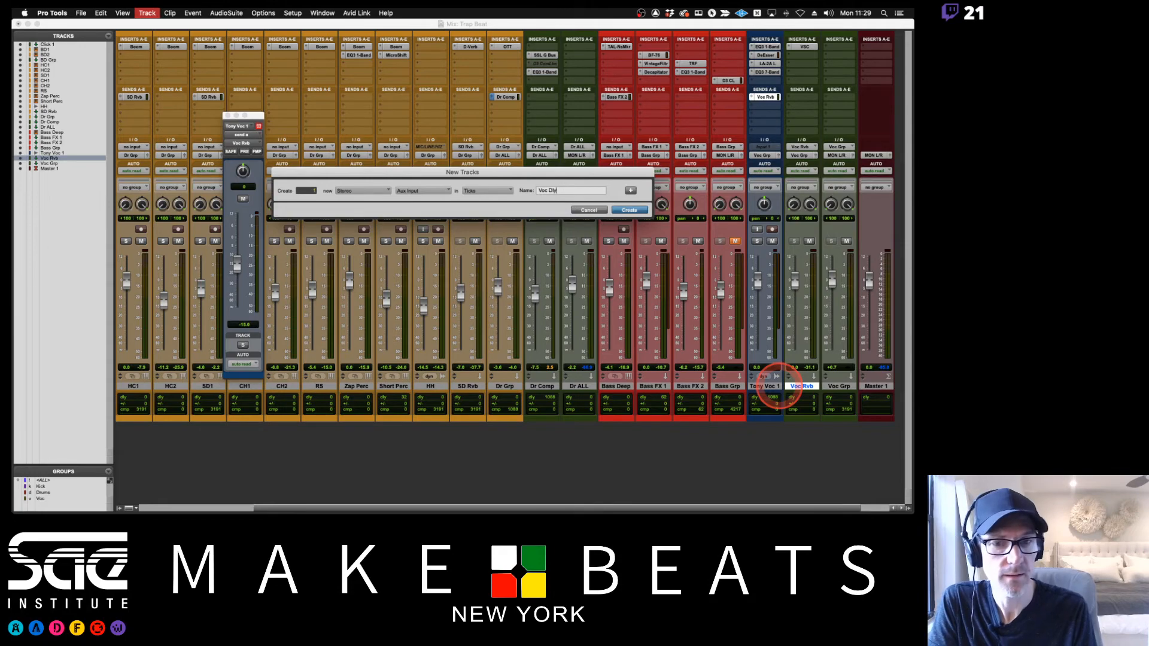
key(Return)
scroll(797, 347, right, 3)
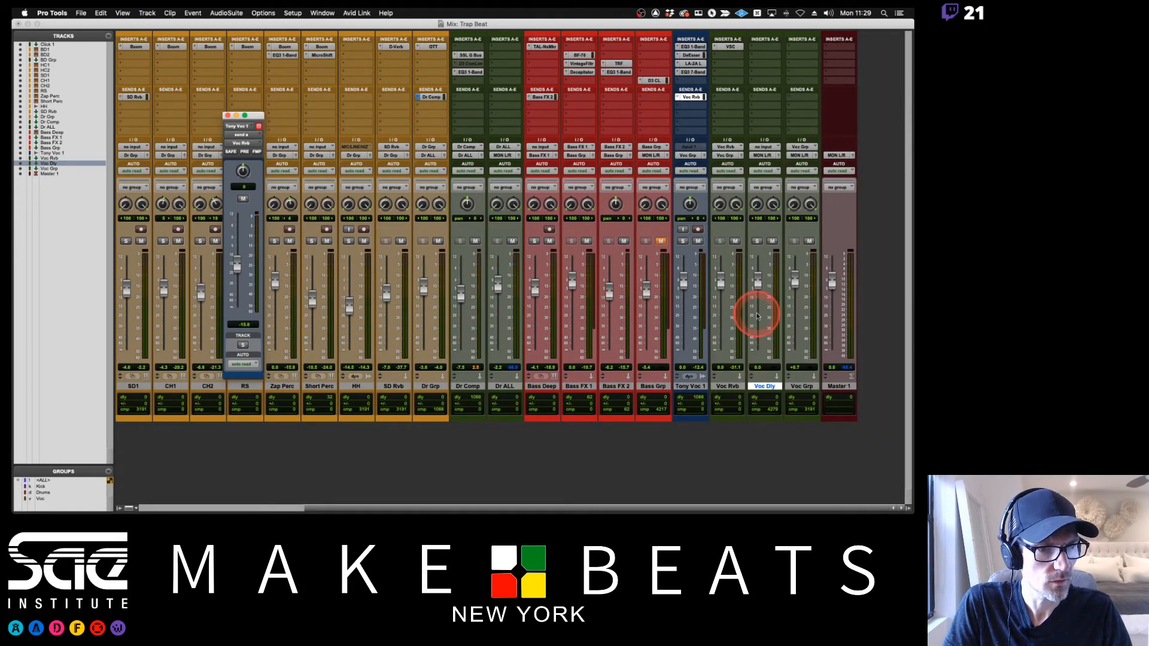
- Feed the Voc Dly track from a new send on Tony Voc 1 and route its output to the Voc Grp stereo bus
click(696, 107)
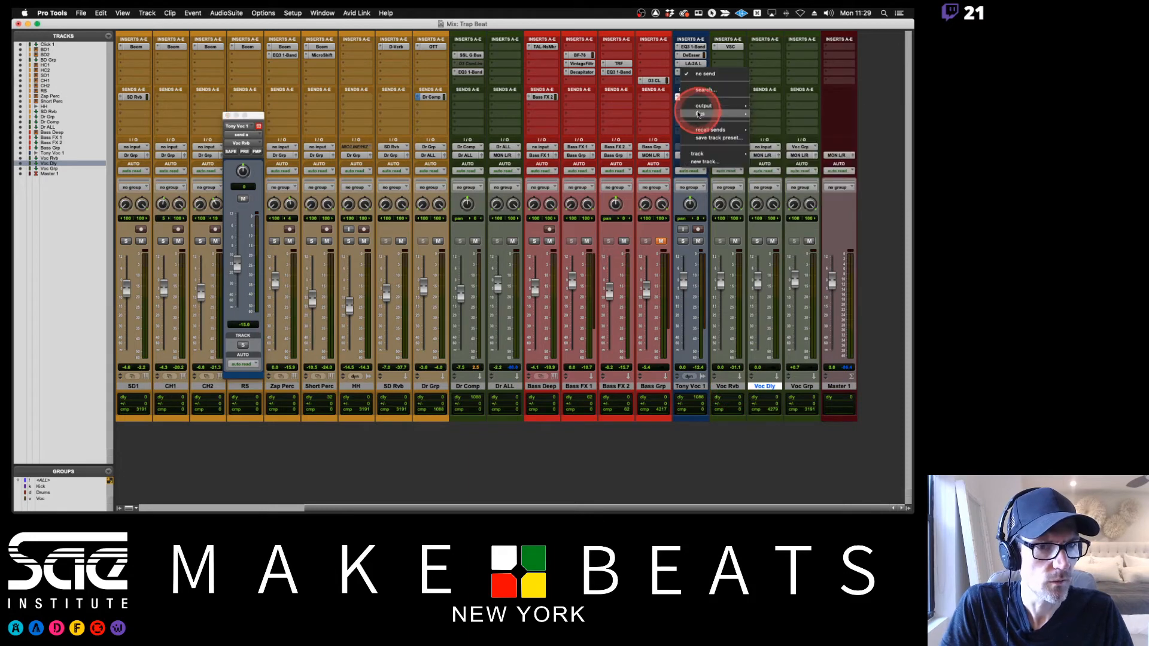
mouse_move(710, 136)
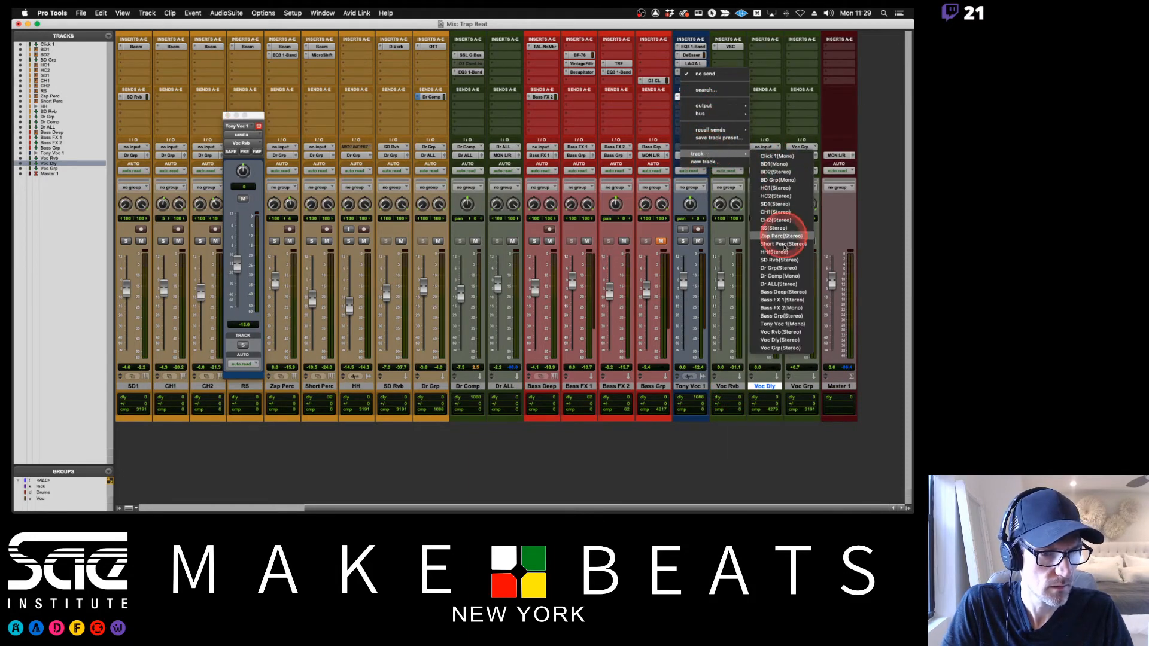
click(781, 340)
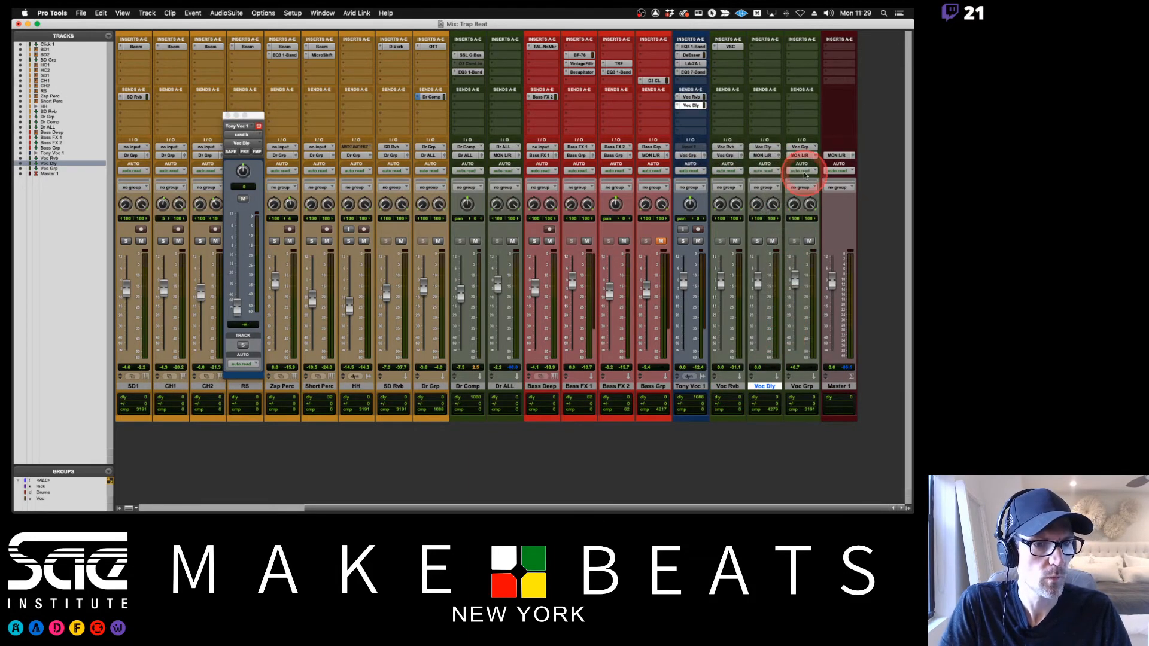
click(762, 155)
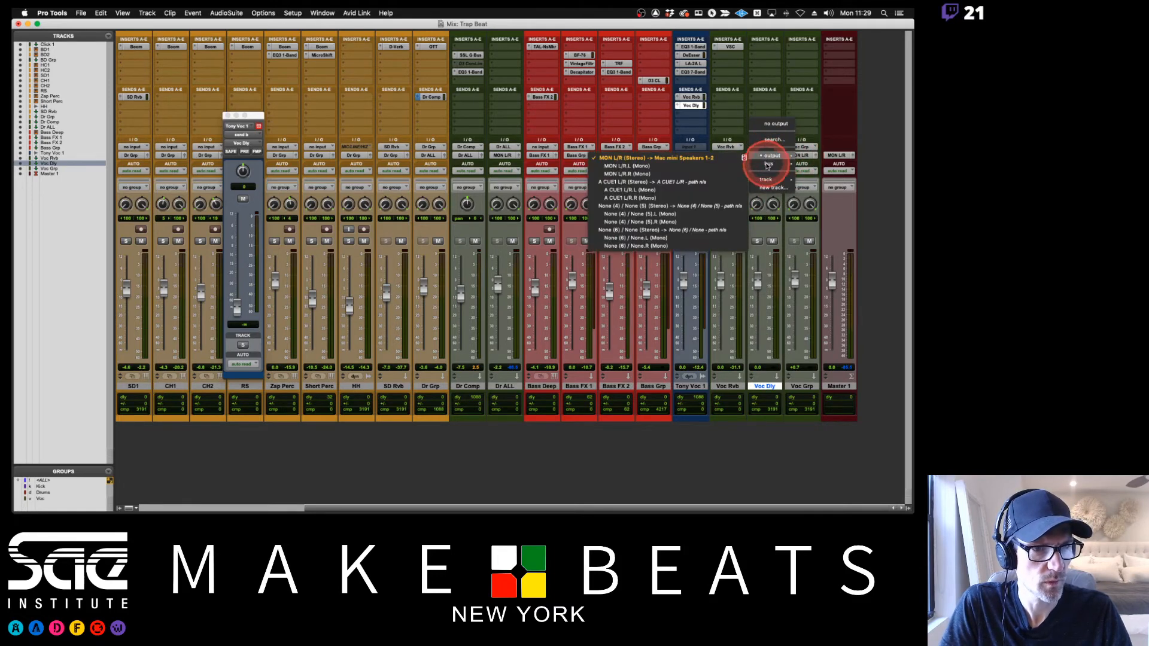
mouse_move(770, 164)
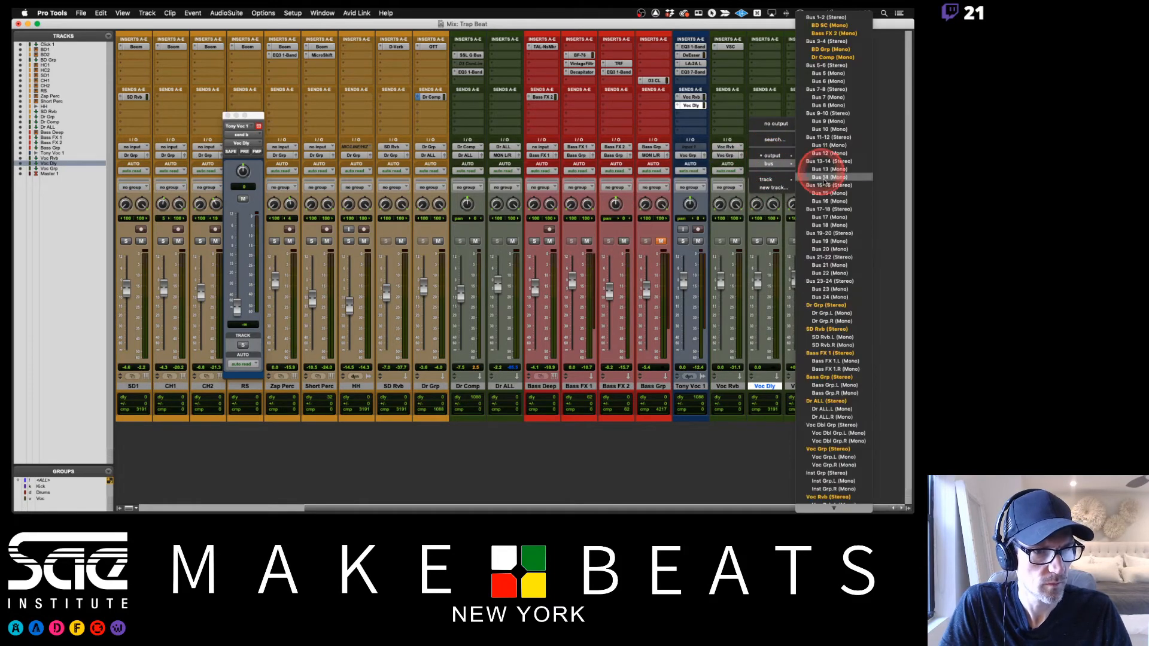
click(829, 449)
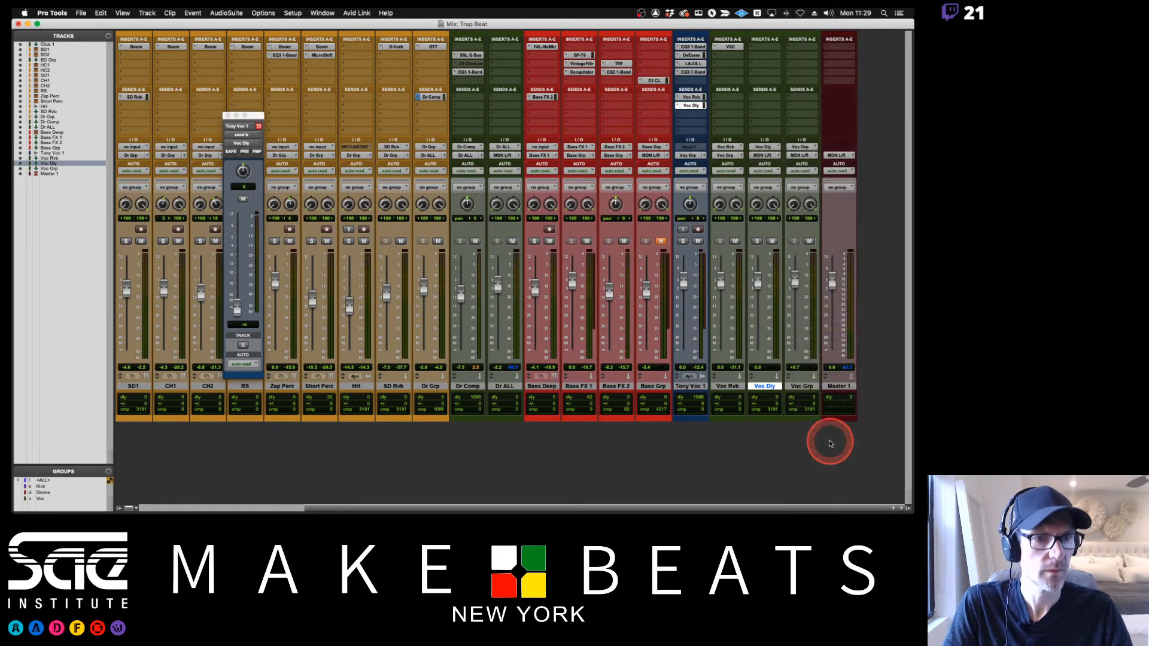
- Insert the stereo PrimalTap delay on Voc Dly and move its window clear of the vocal channels
click(766, 48)
mouse_move(766, 48)
mouse_move(723, 51)
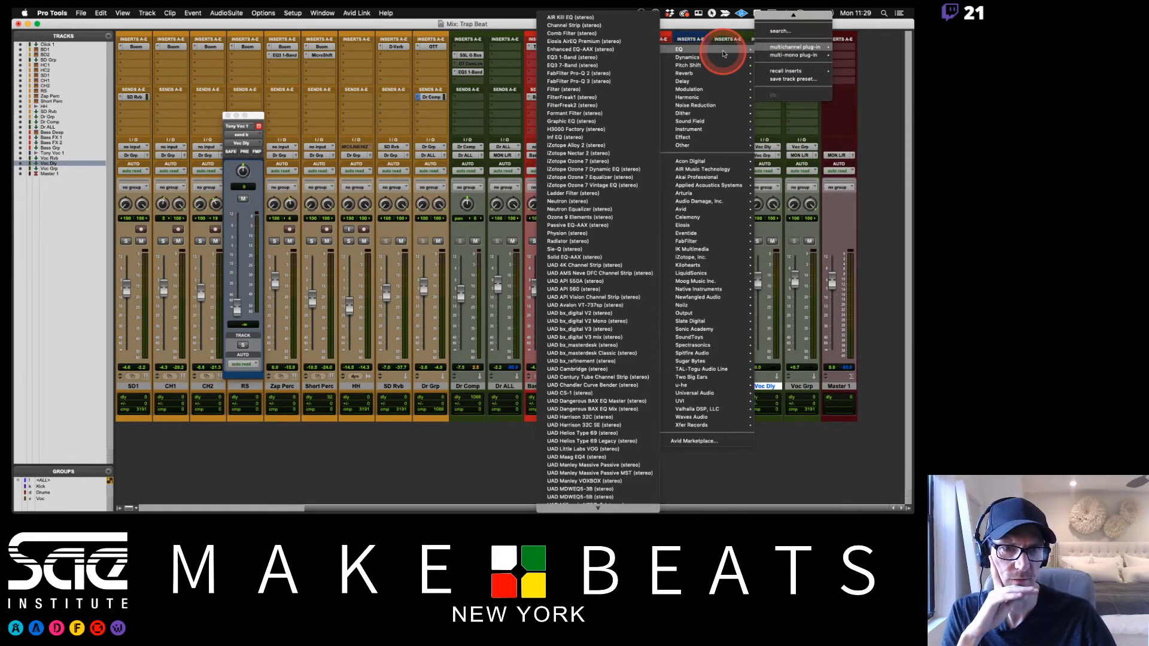
mouse_move(710, 86)
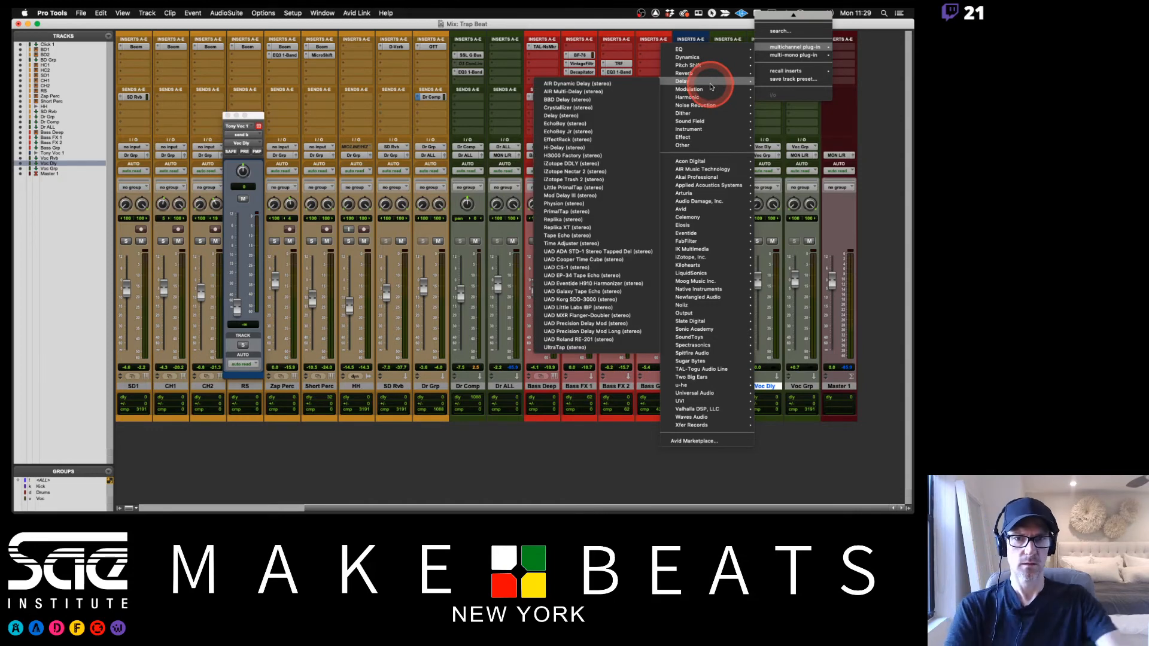
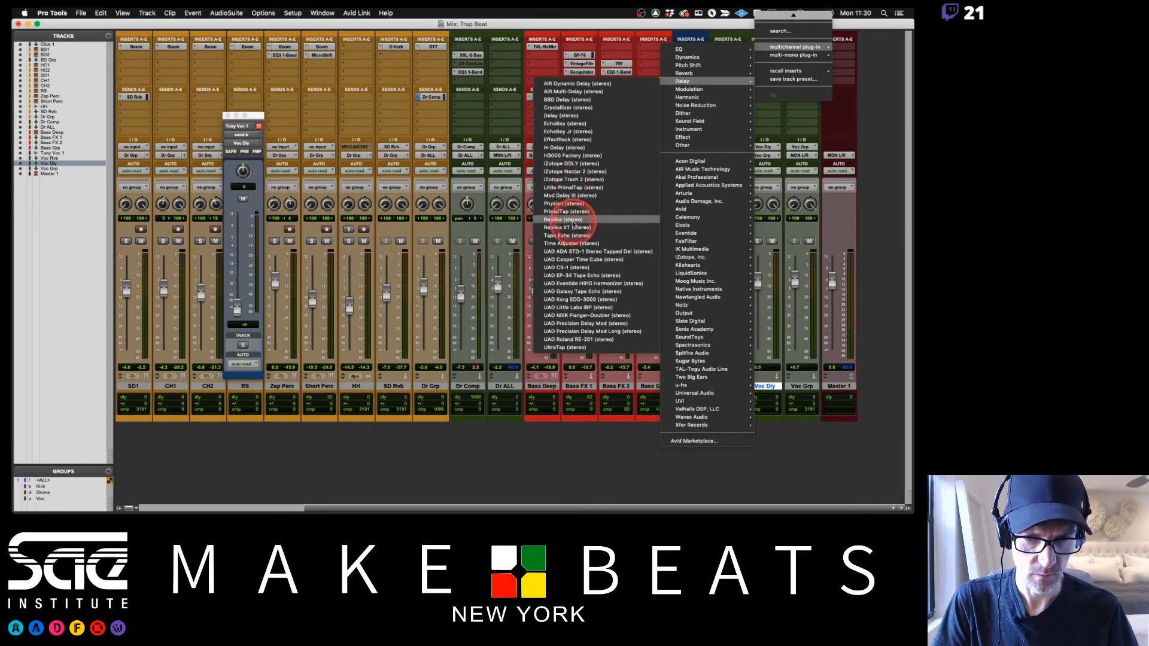
click(573, 214)
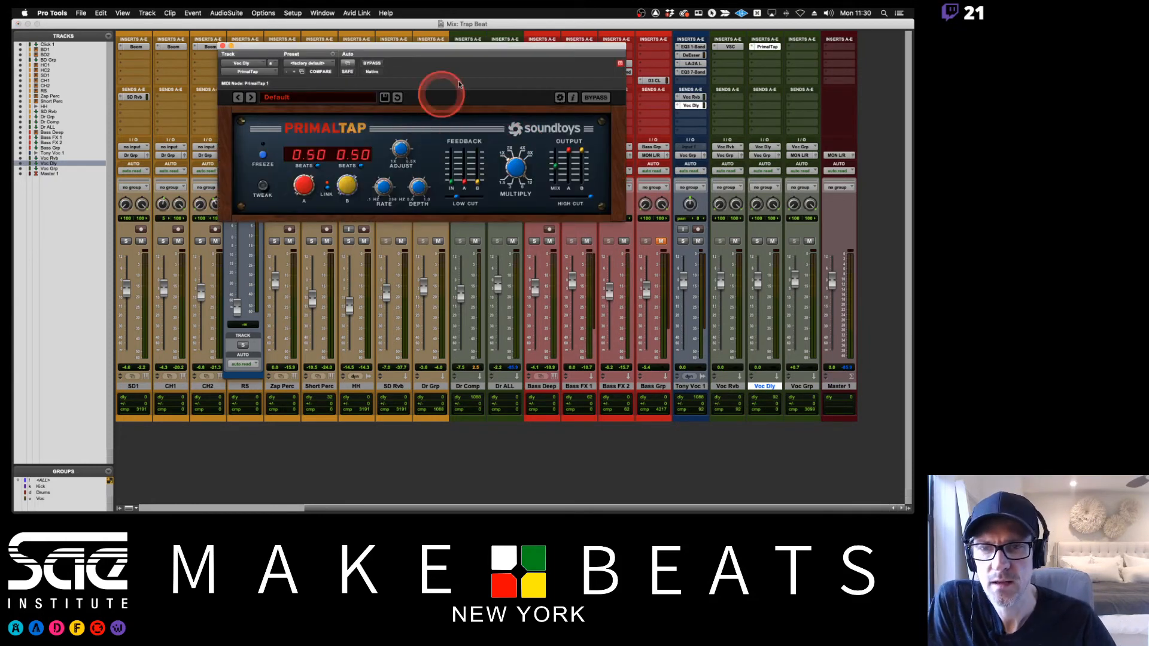
drag(487, 49, 537, 84)
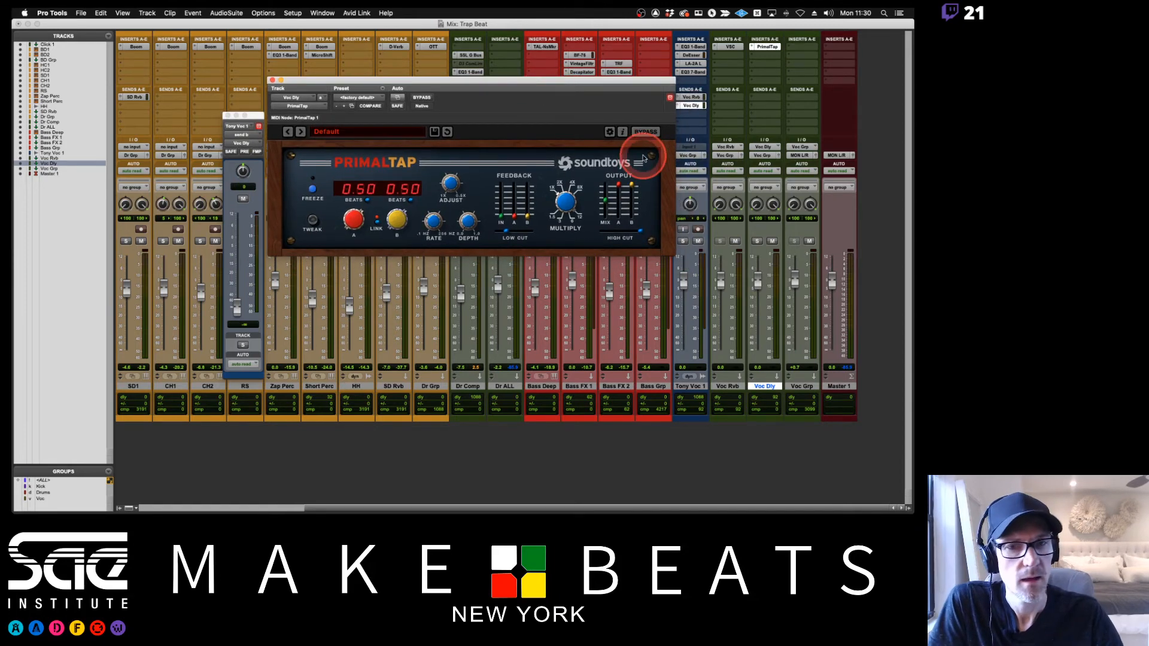
drag(668, 79, 652, 80)
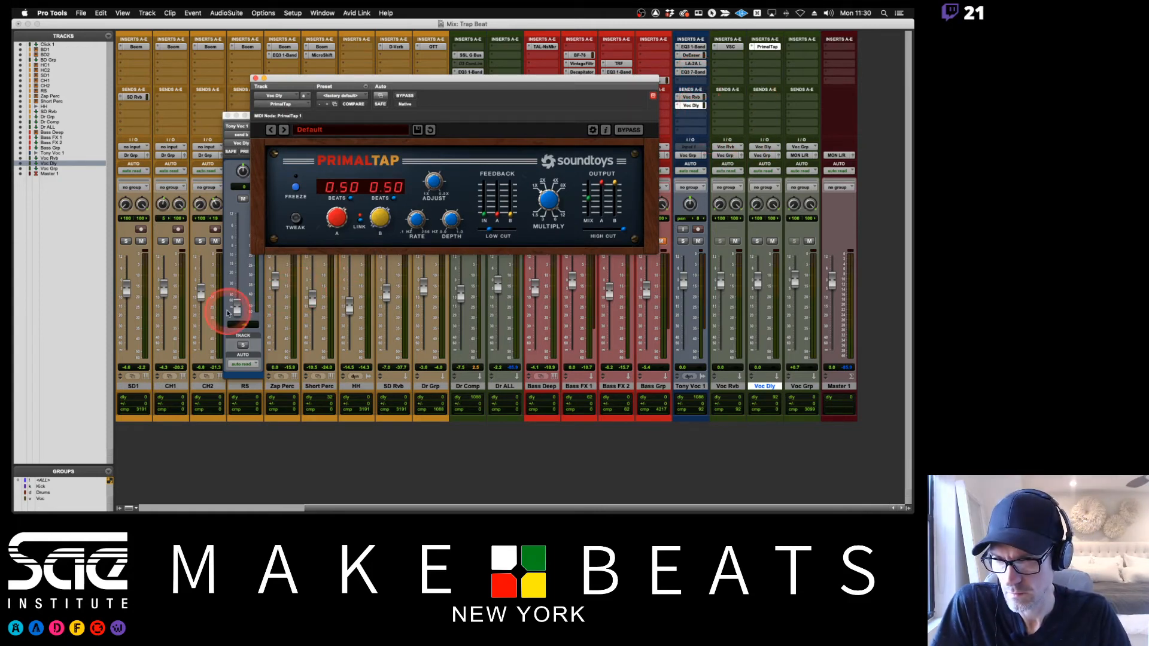
- Set the Tony Voc 1 send to Voc Dly to 0.0 dB and load the Short Delays preset Dubble Trubble in PrimalTap
alt+click(238, 307)
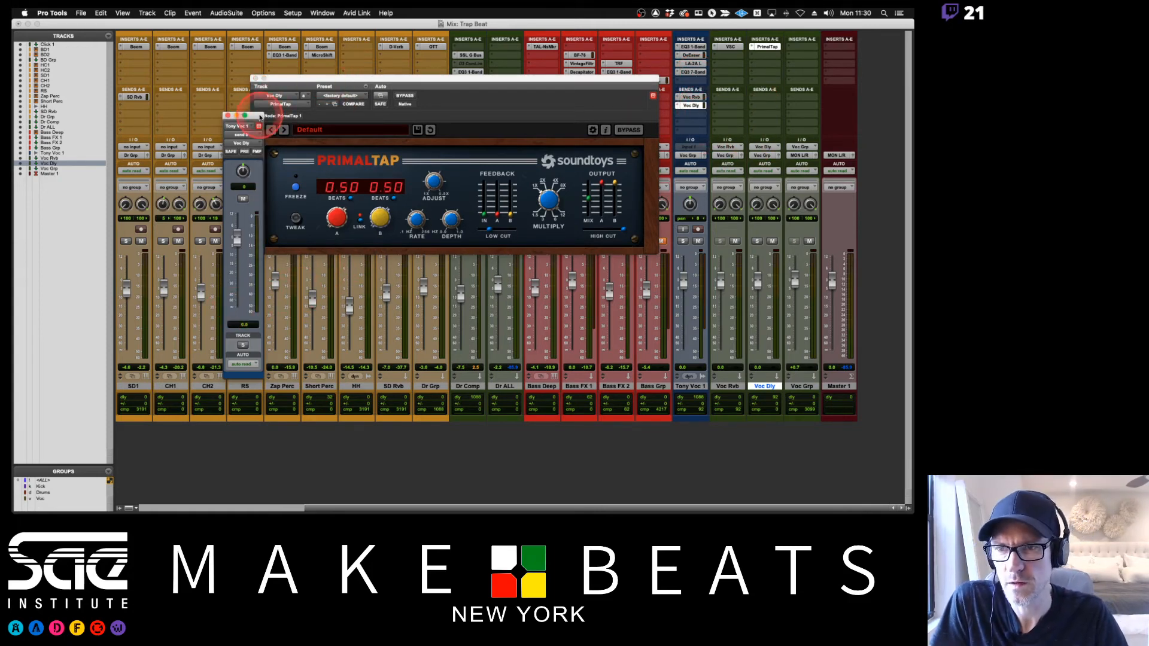
drag(262, 115, 235, 115)
click(335, 98)
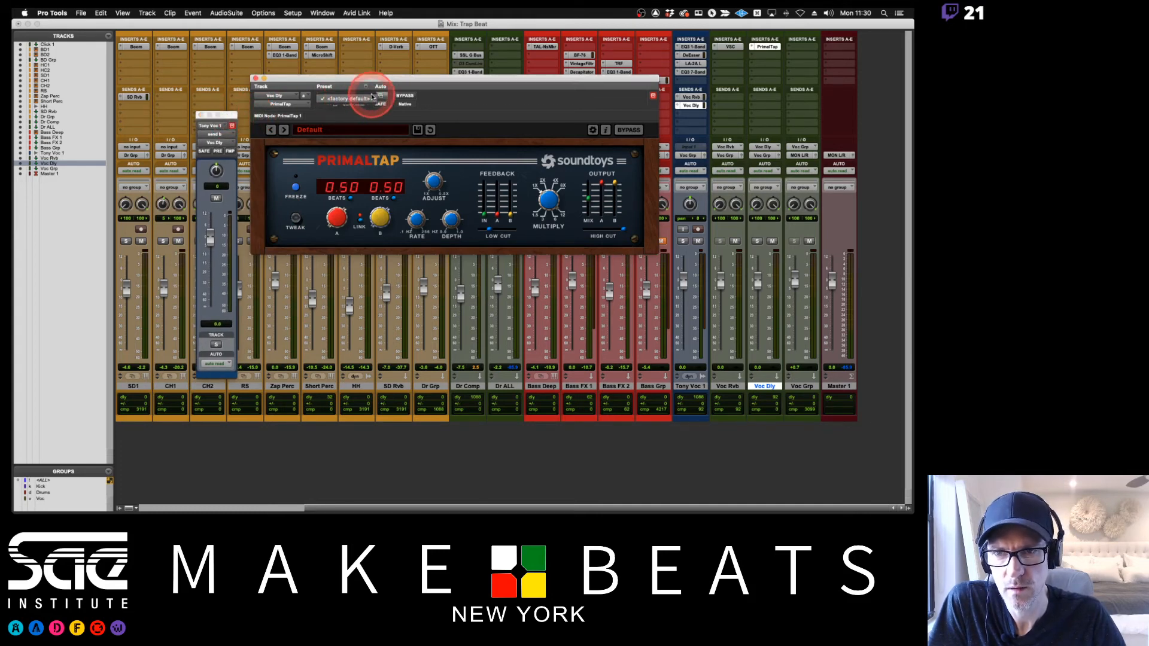
click(332, 129)
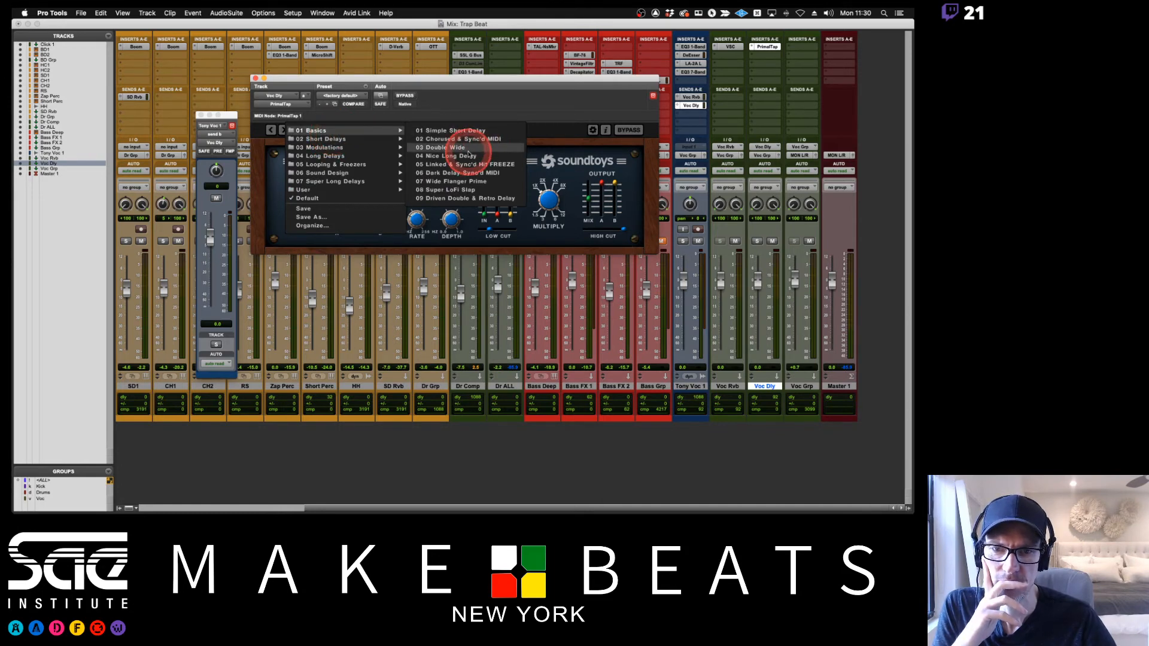
mouse_move(352, 143)
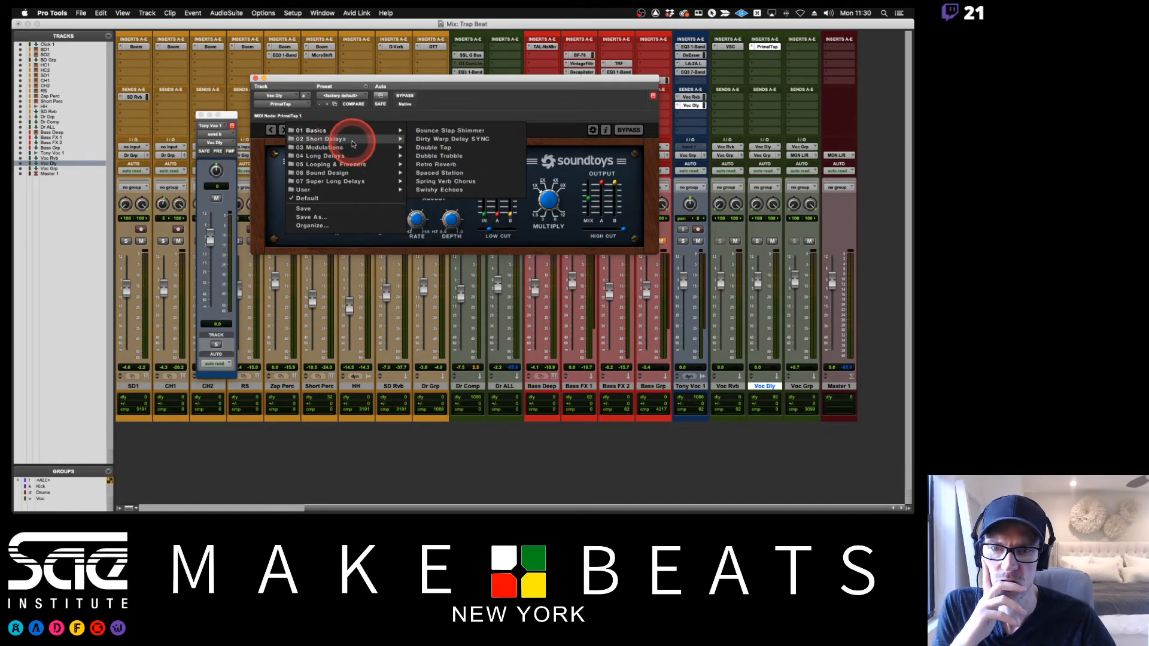
click(462, 156)
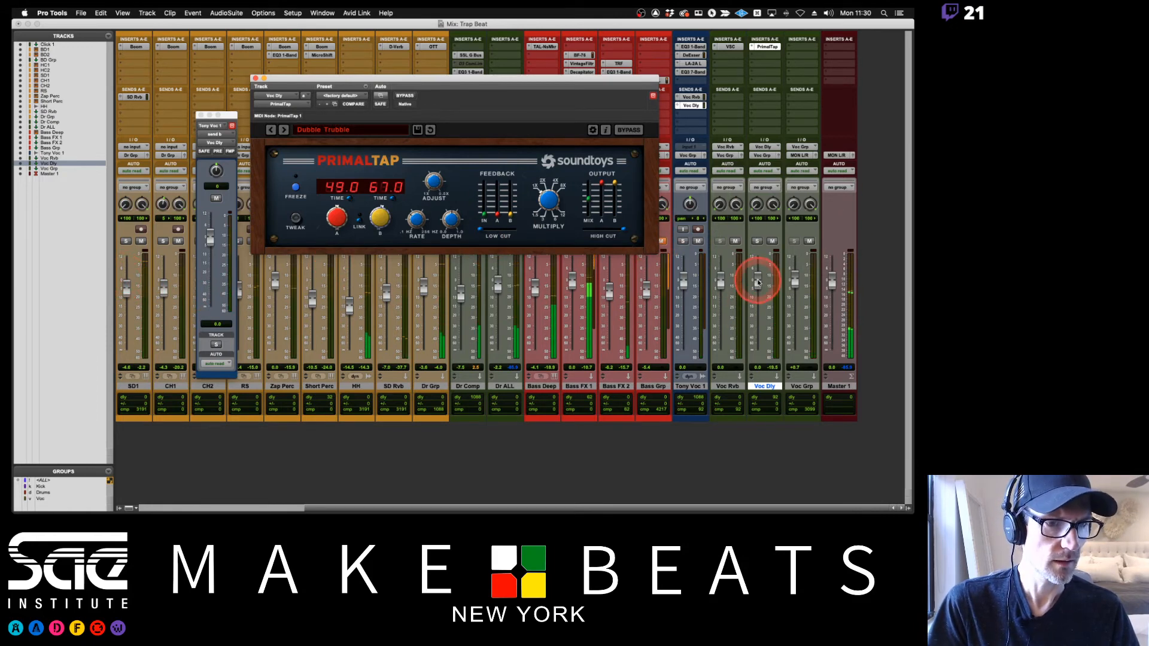
- Raise PrimalTap's output mix to maximum and lower the Voc Dly fader to -13.4 dB
drag(757, 277, 757, 295)
drag(589, 199, 586, 149)
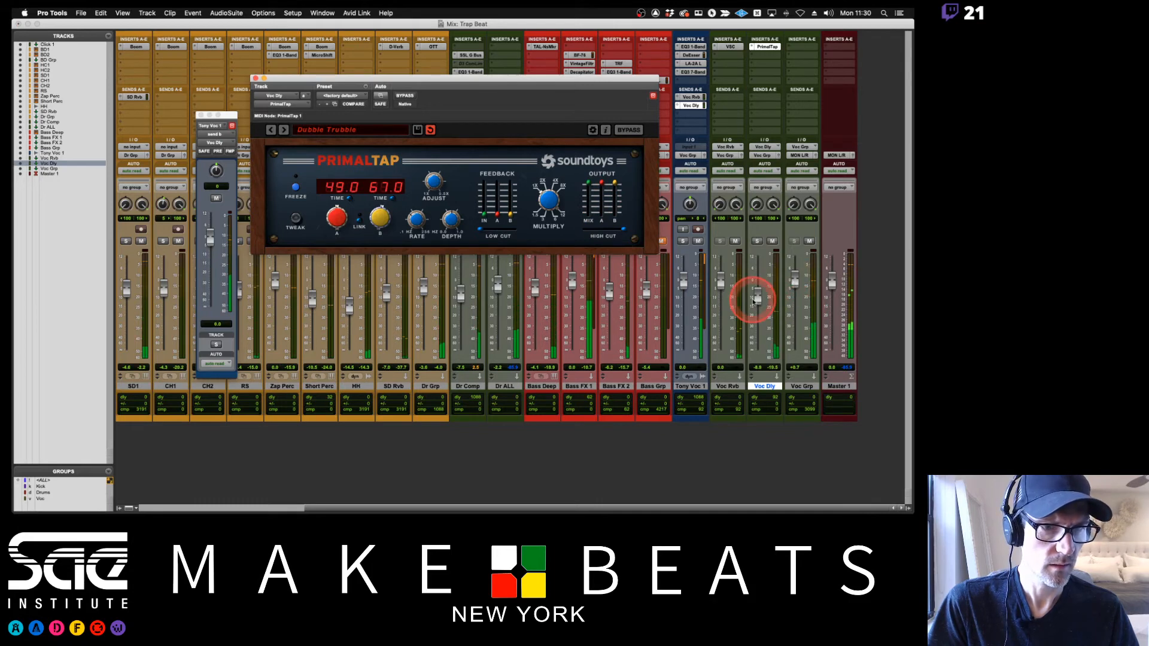
drag(758, 299, 757, 302)
click(216, 227)
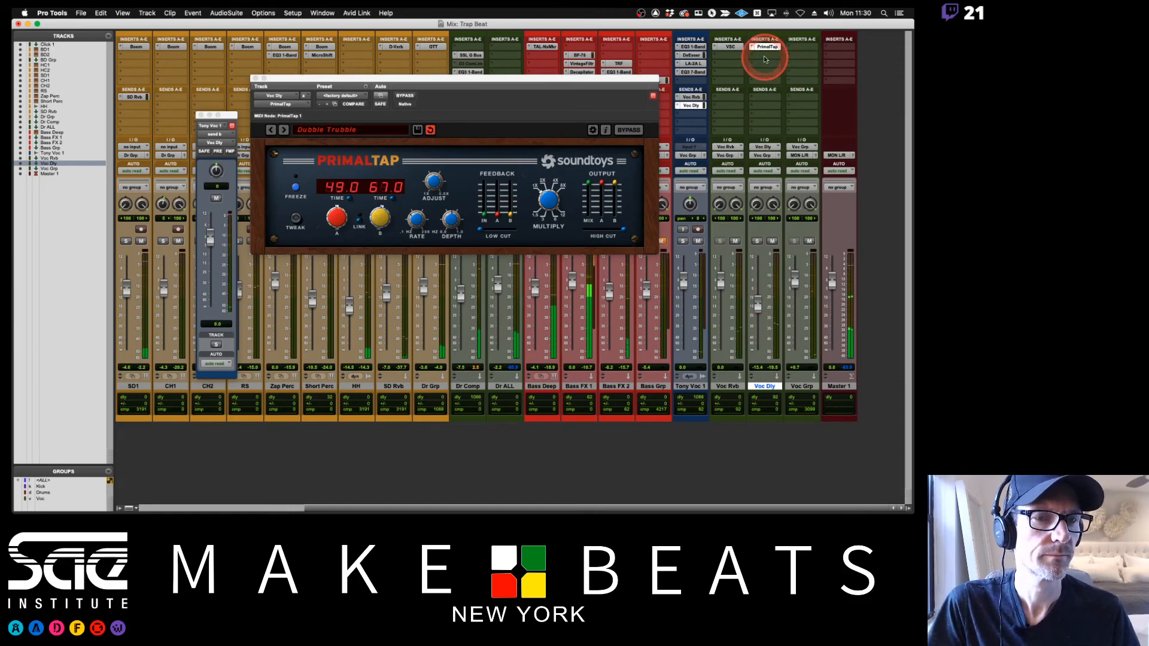
click(763, 56)
mouse_move(764, 56)
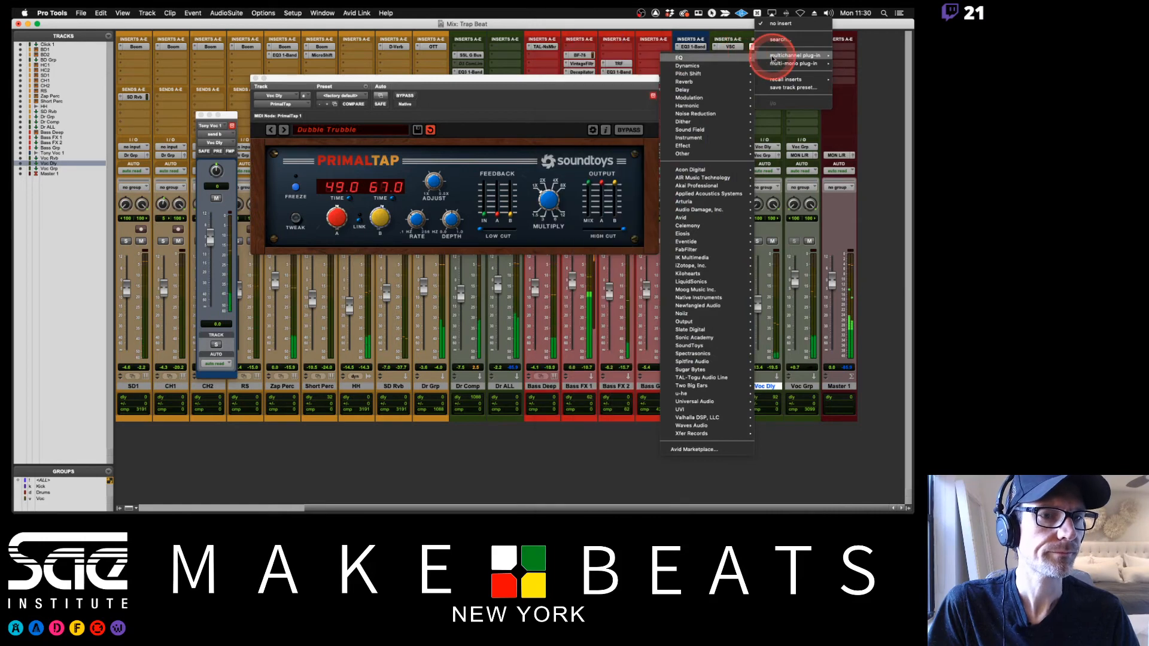
click(729, 37)
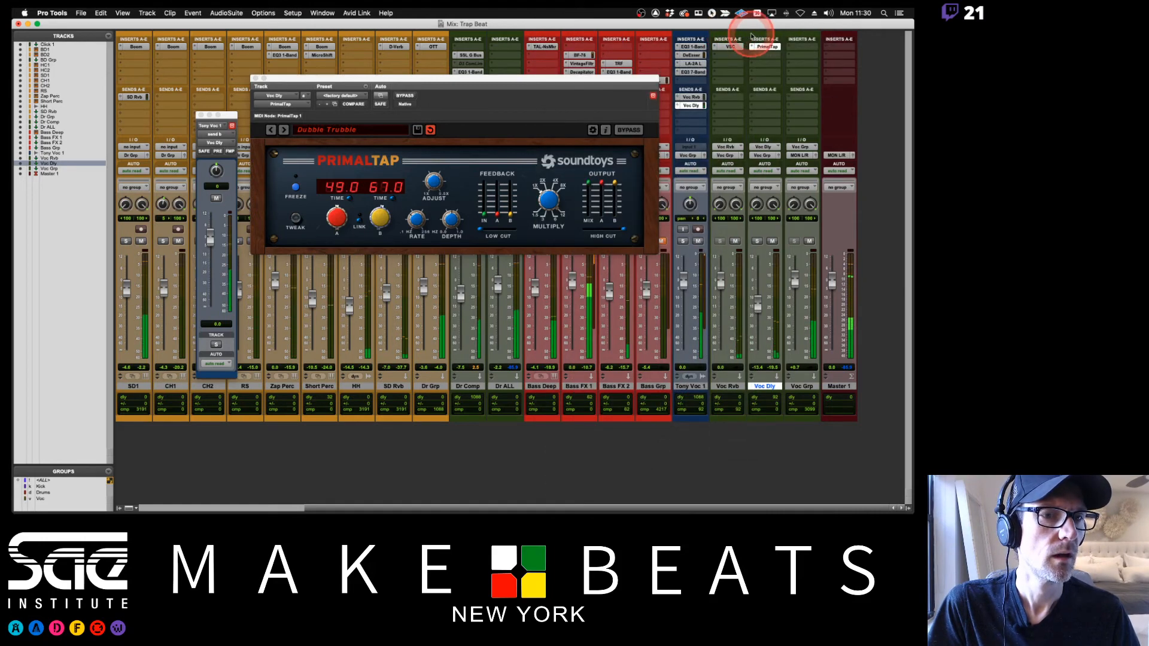
- Add a send on Voc Dly to the Voc Rvb track at 0.0 dB
click(762, 97)
mouse_move(782, 122)
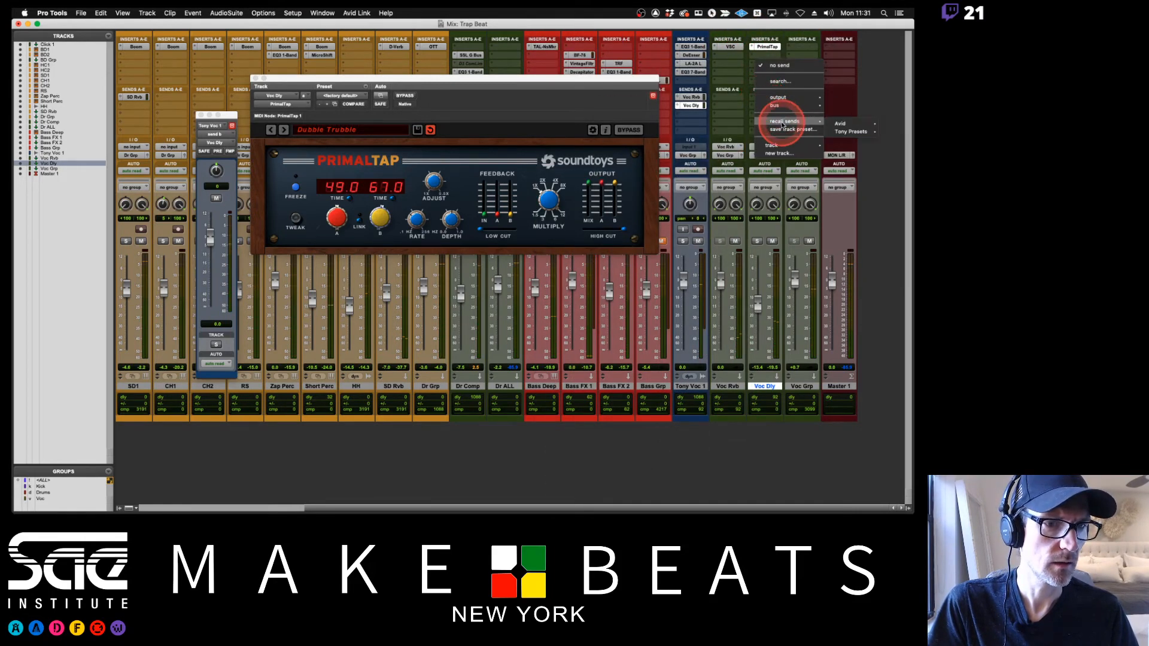
mouse_move(778, 145)
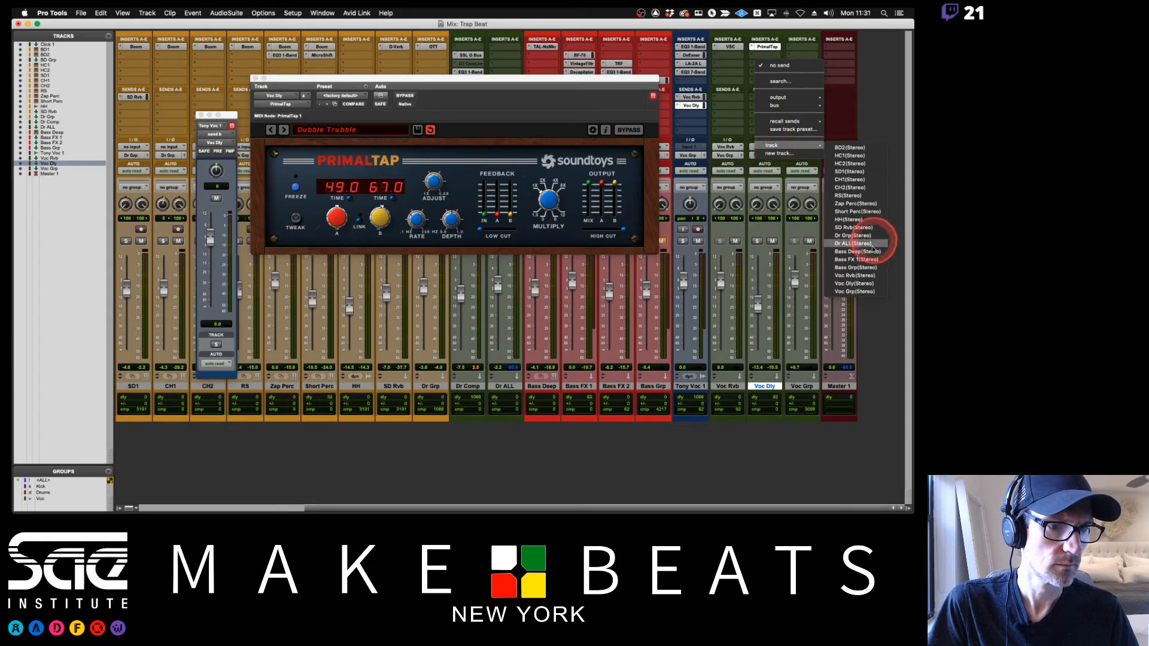
click(859, 274)
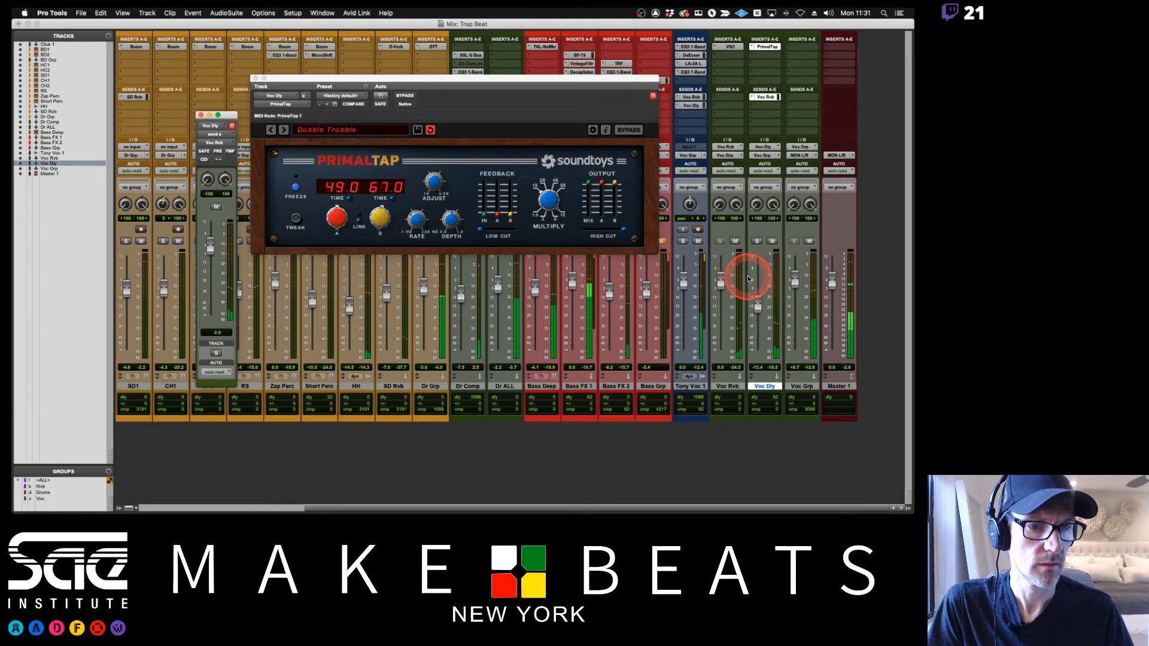
- Try longer PrimalTap delay times, starting with 102 and 124, and lower the Voc Dly fader to -21.0 dB
click(758, 307)
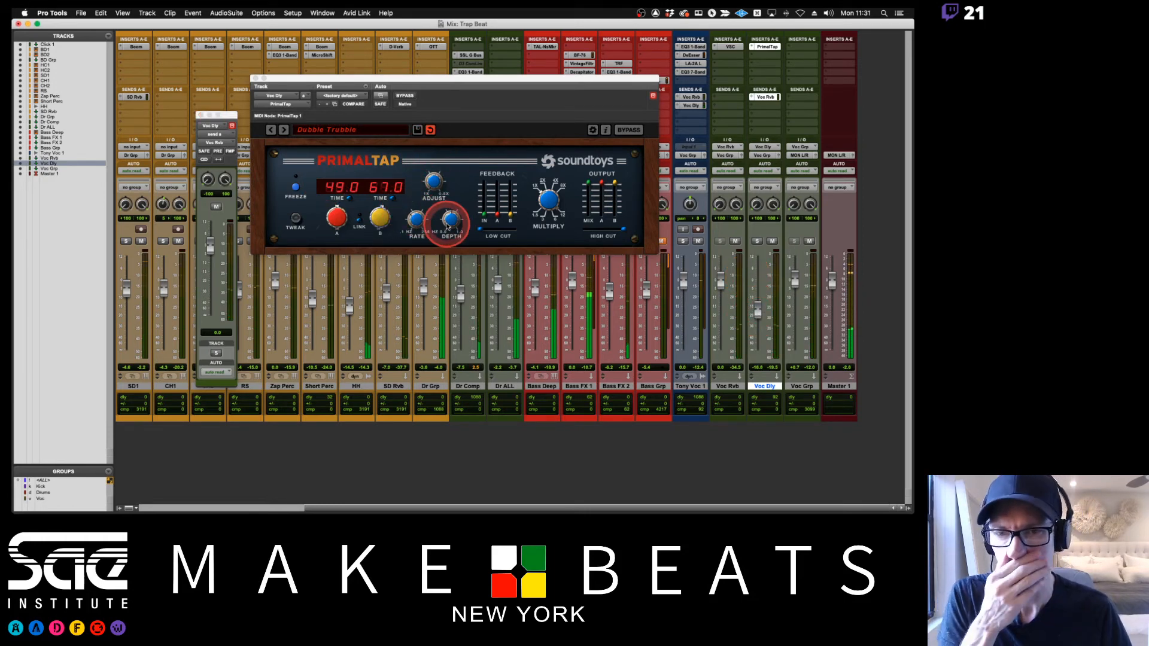
click(435, 182)
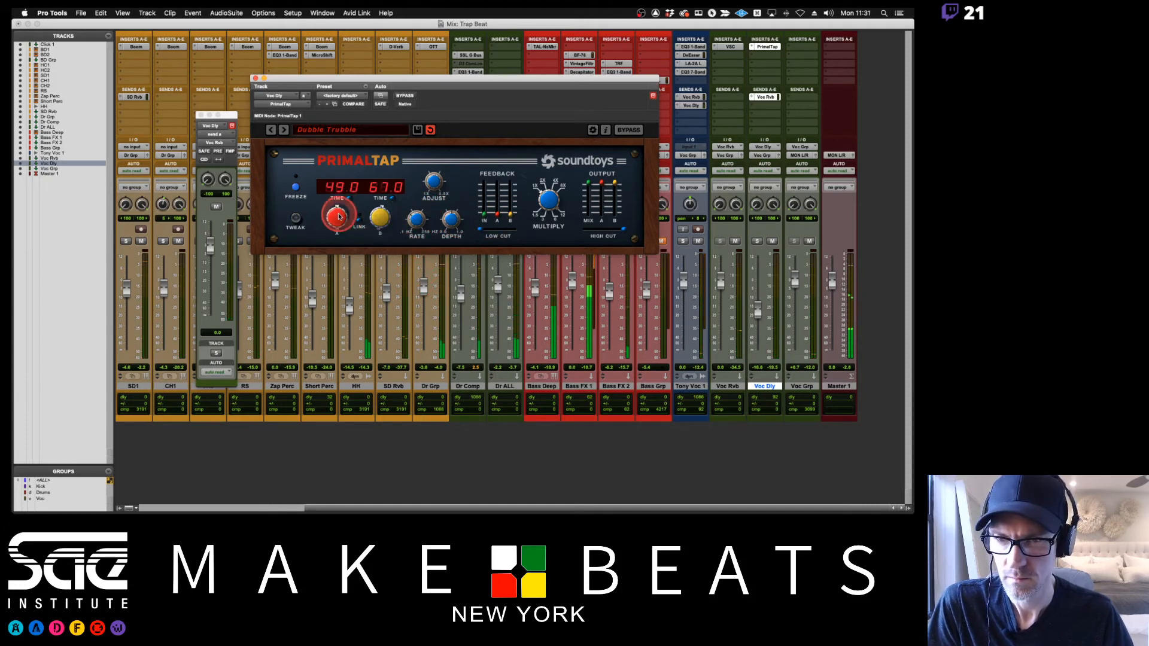
drag(338, 218, 380, 216)
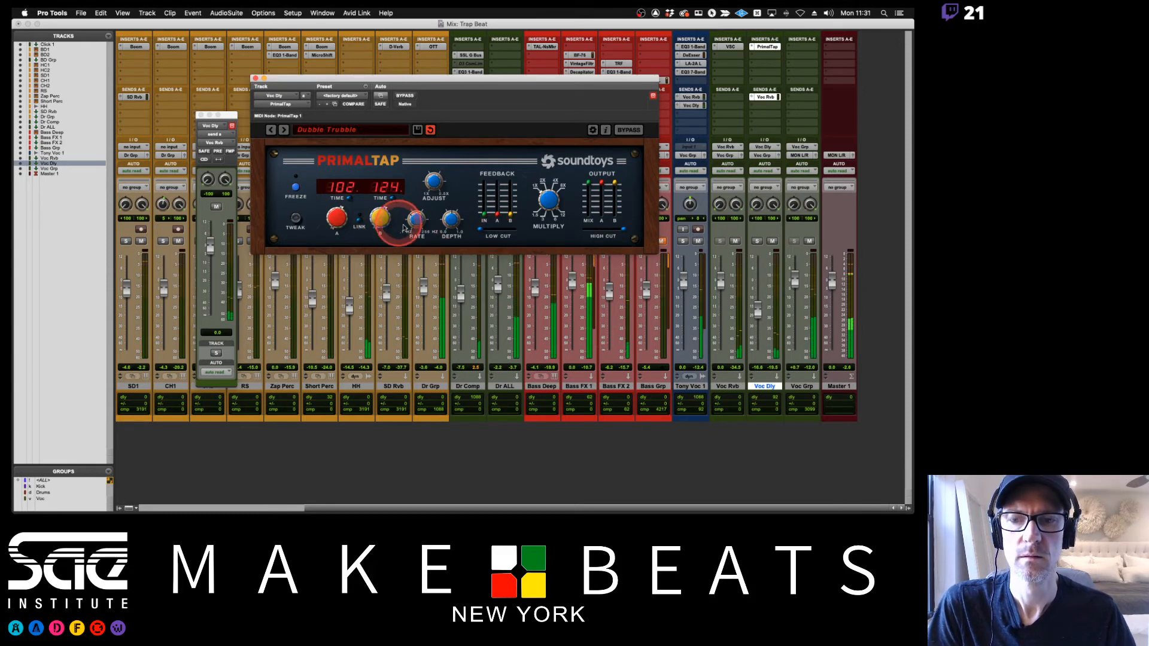
drag(759, 311, 759, 324)
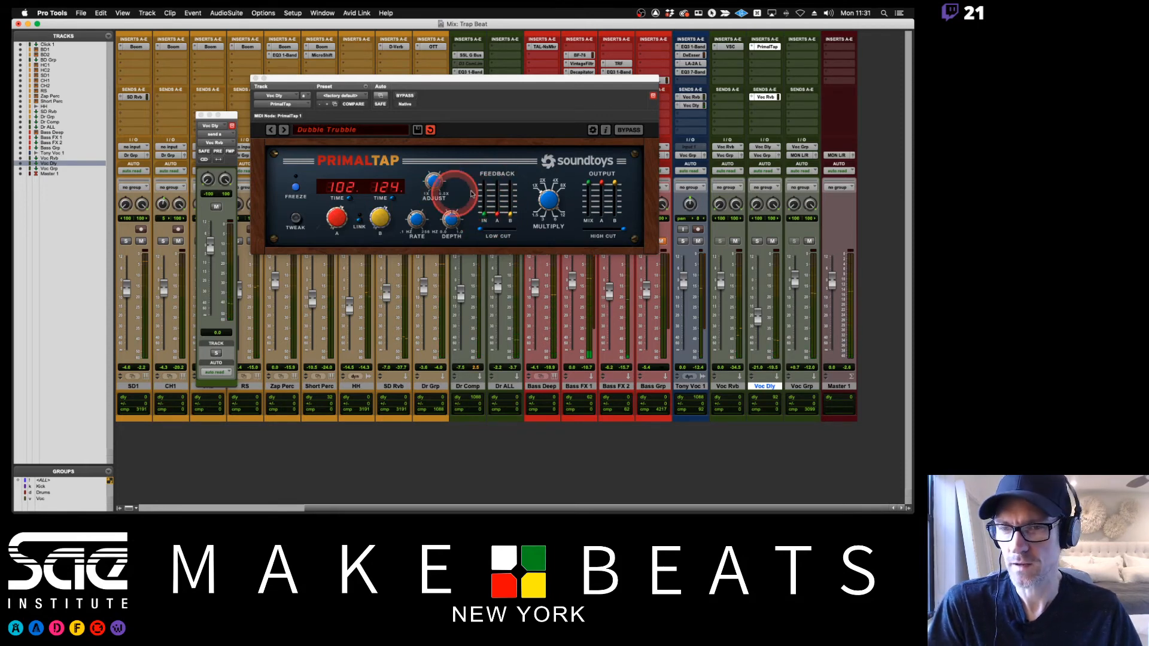
drag(345, 221, 346, 239)
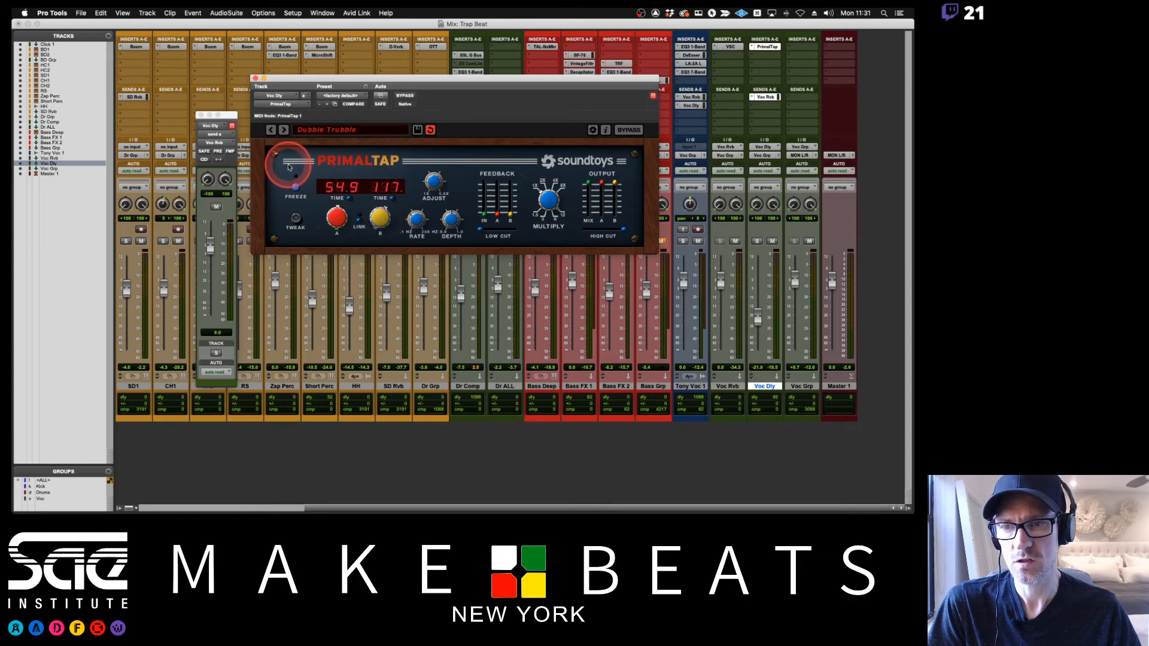
- Step PrimalTap from Dubble Trubble to the Double Tap preset and set the Voc Dly fader to about -18.2 dB
click(271, 130)
click(285, 130)
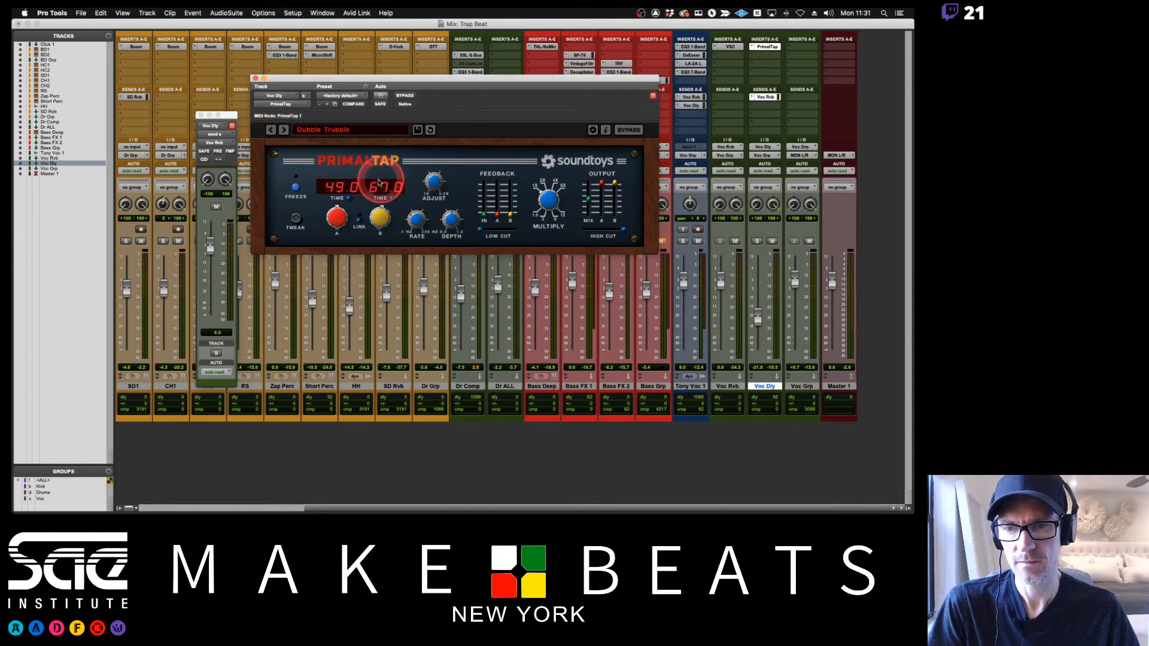
click(284, 131)
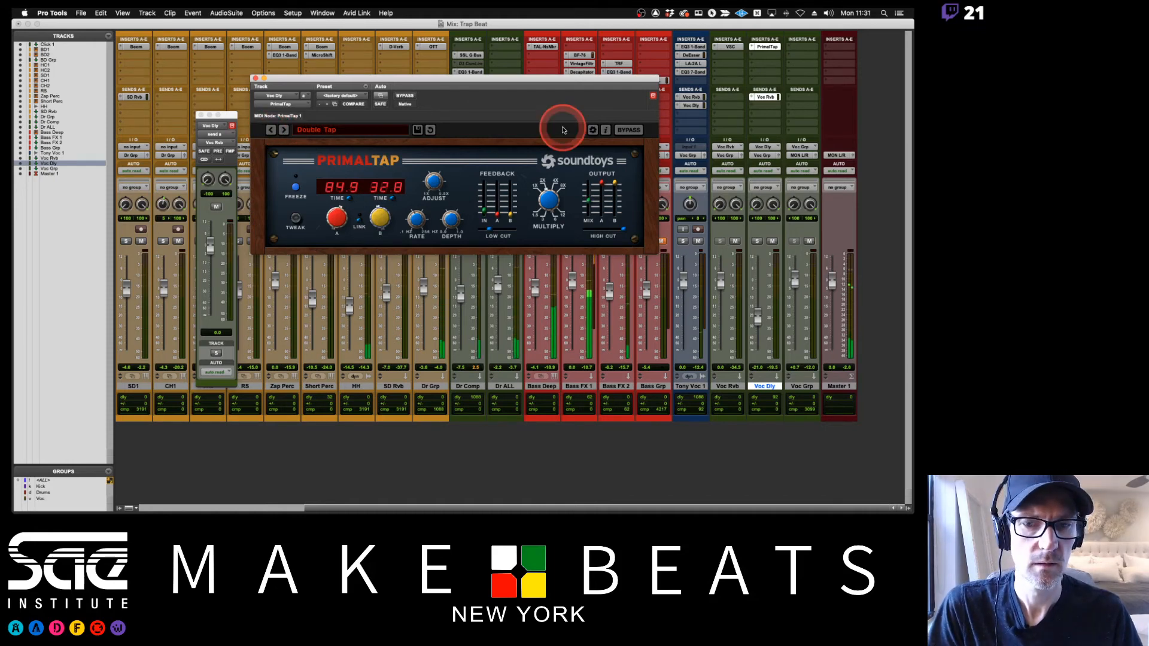
drag(764, 335, 759, 316)
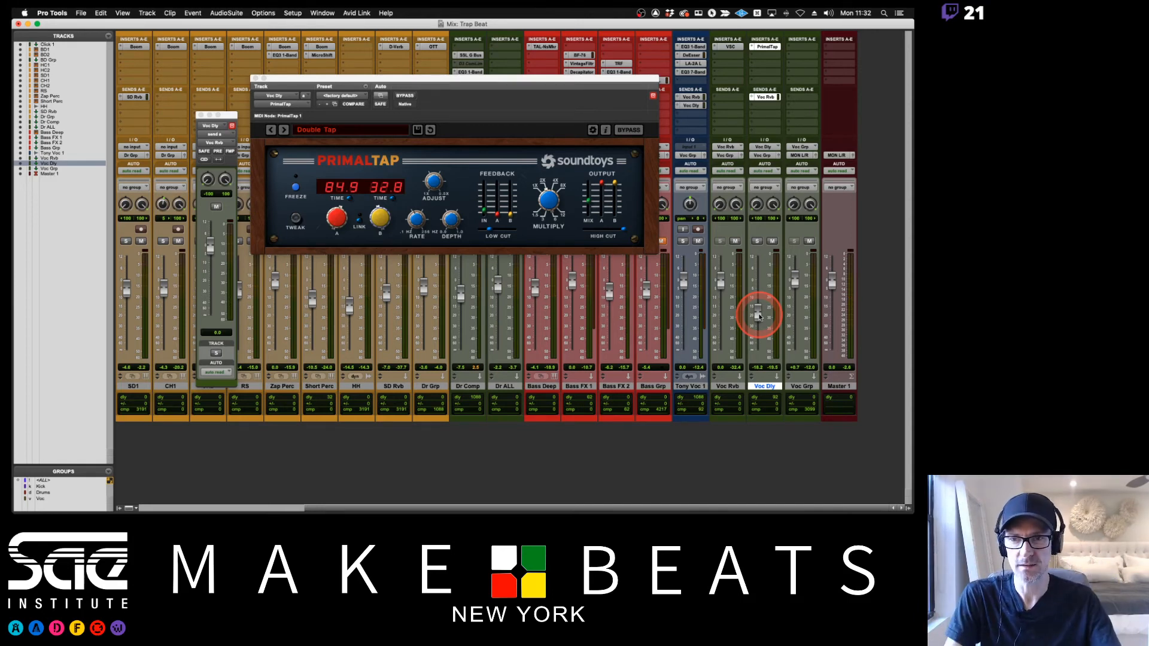
drag(758, 316, 758, 316)
- Load the Basics preset 03 Double Wide in PrimalTap
click(299, 131)
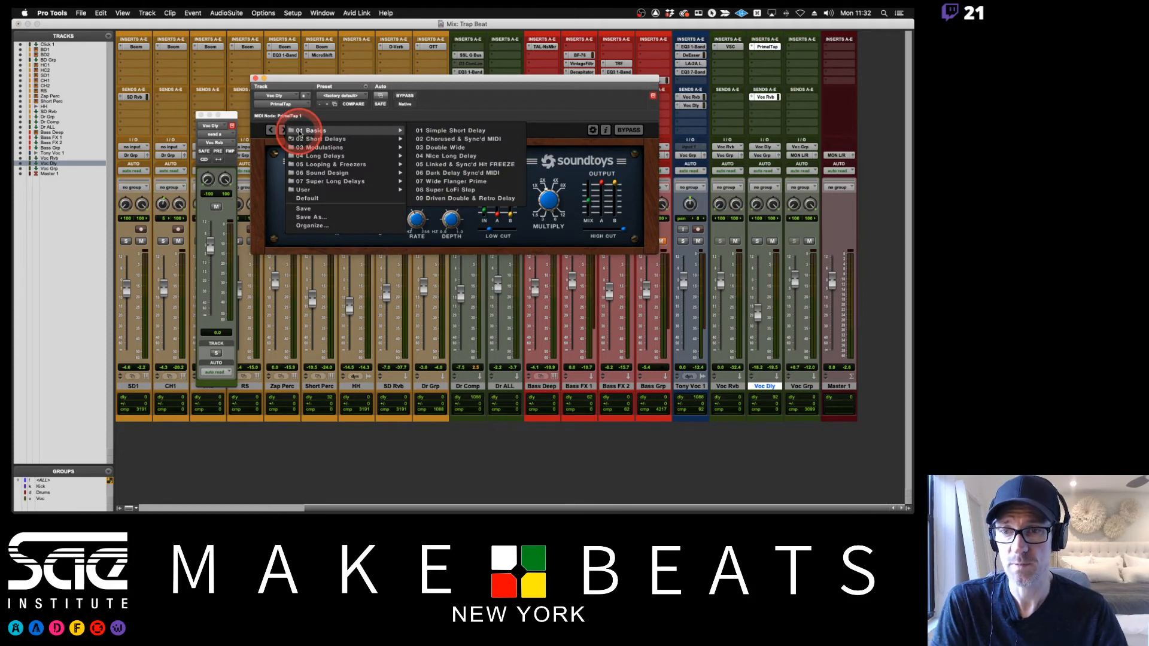
mouse_move(326, 139)
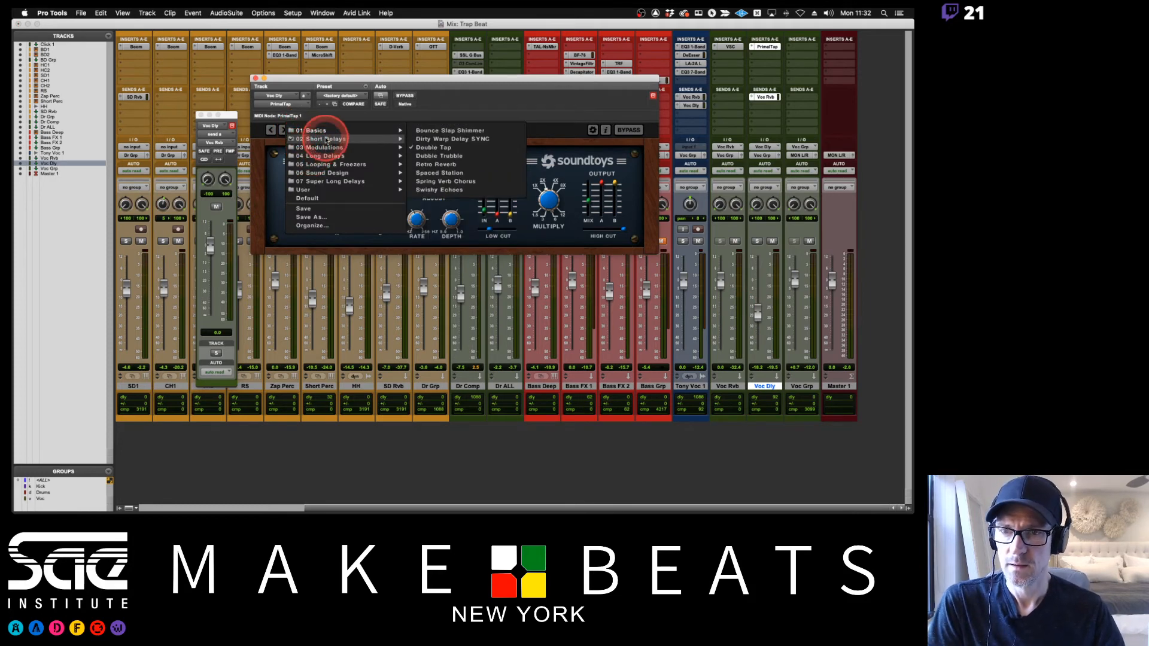
mouse_move(333, 165)
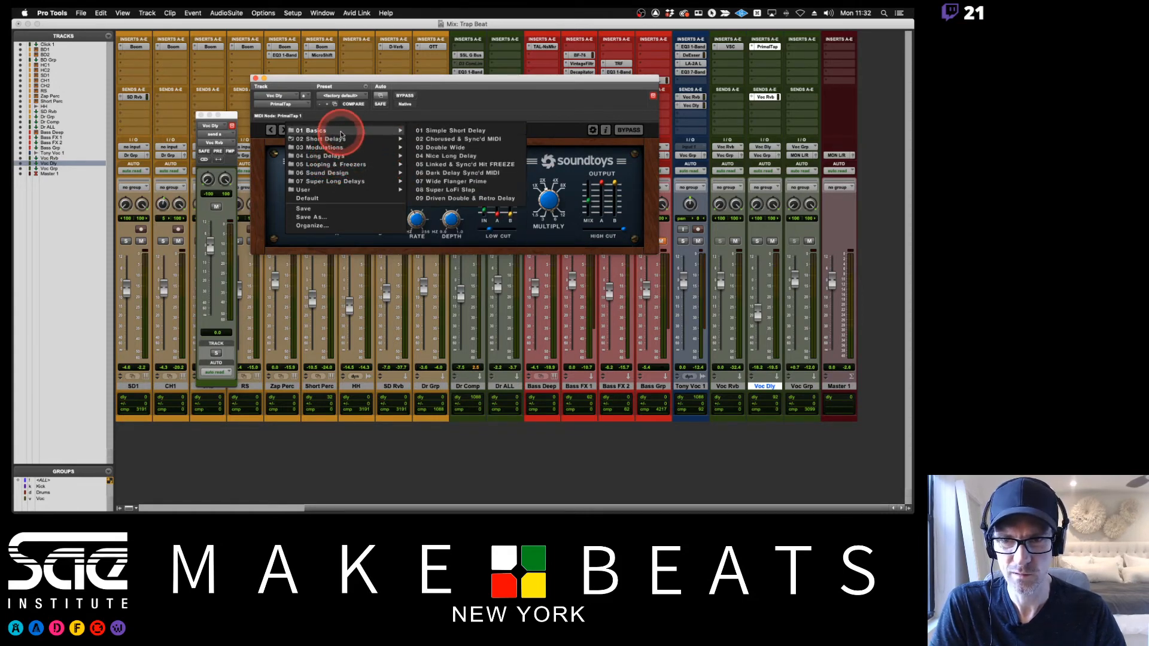
click(432, 147)
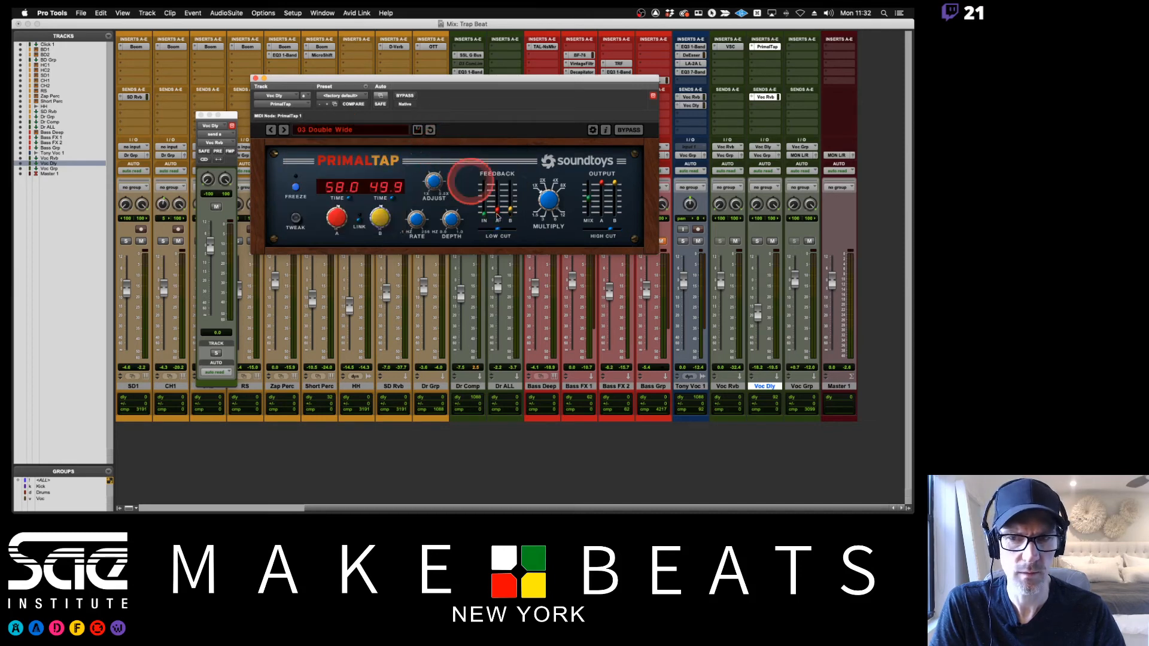
- Load the Basics preset 02 Chorused & Sync'd MIDI in PrimalTap, with delay B at 0.50 beats and the output mix at maximum
click(328, 129)
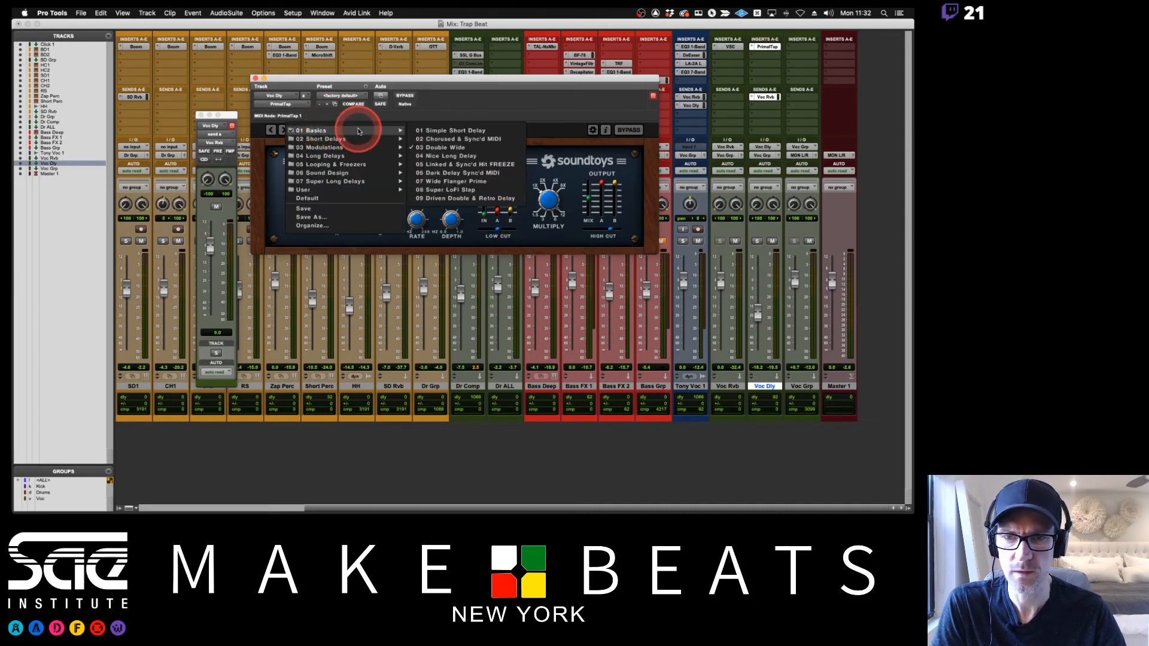
click(451, 139)
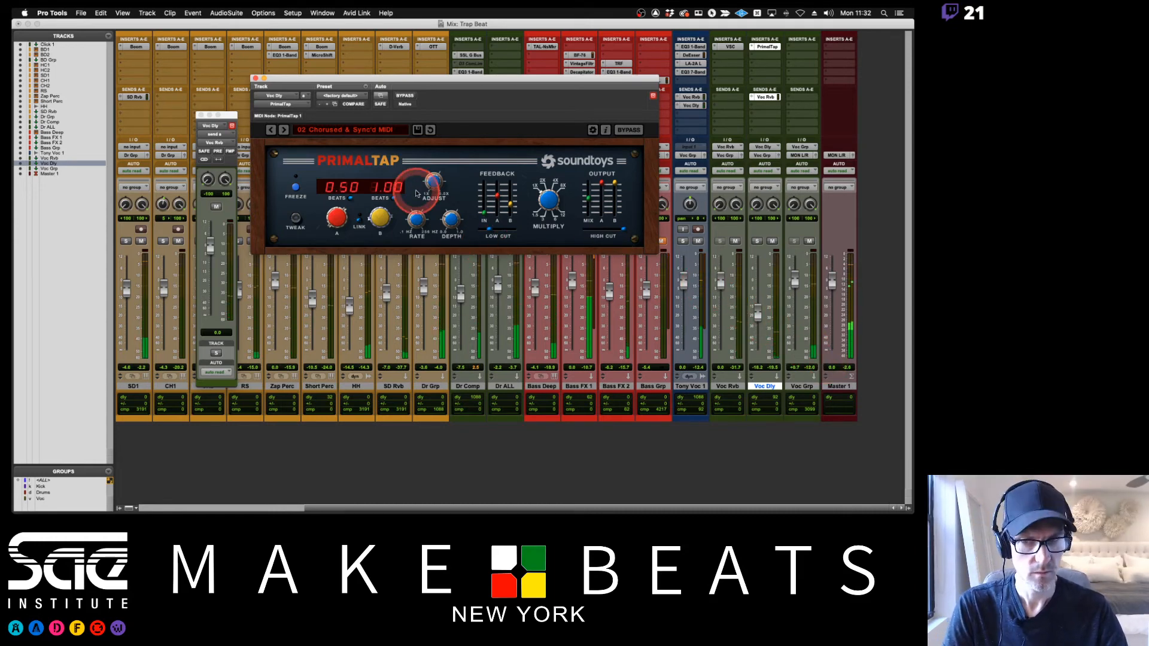
click(394, 199)
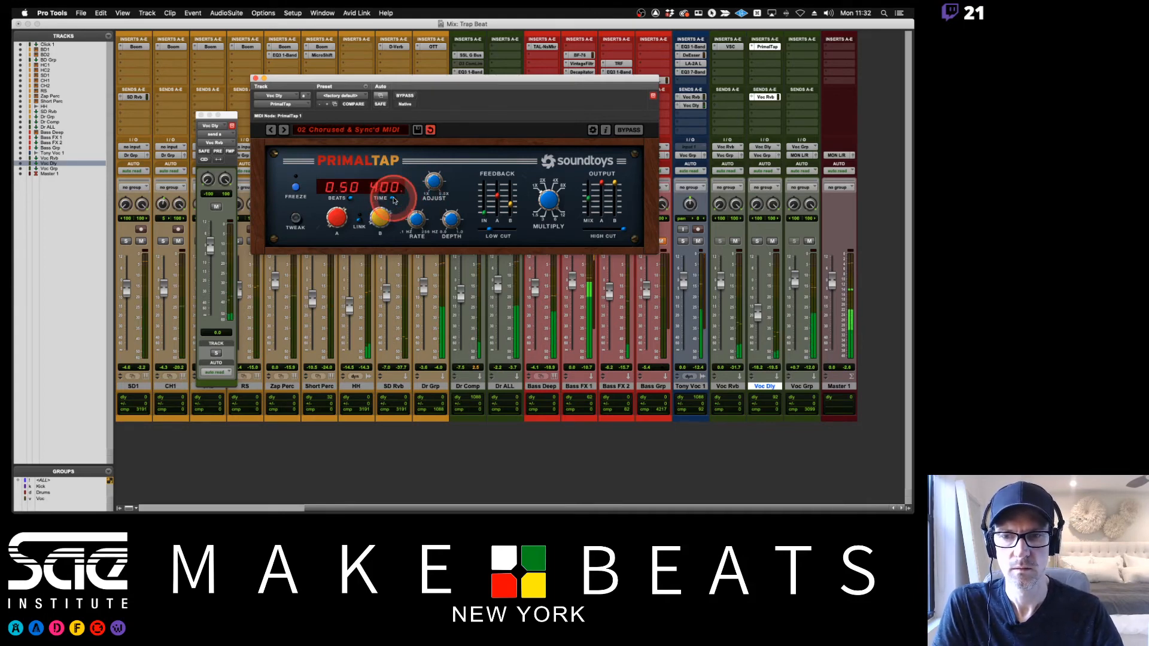
drag(378, 222, 374, 230)
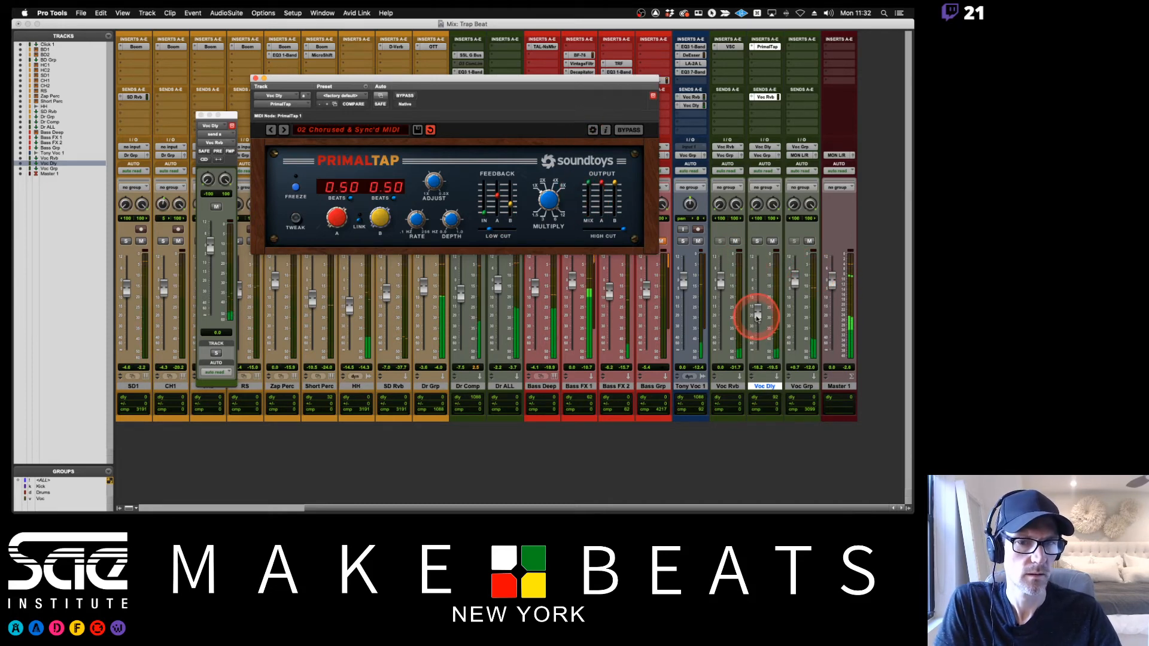
- Set the Voc Dly fader to about -6.8 dB and Tony Voc 1's send to it to about -19.3 dB, closing both floating windows
click(757, 317)
drag(759, 330, 757, 316)
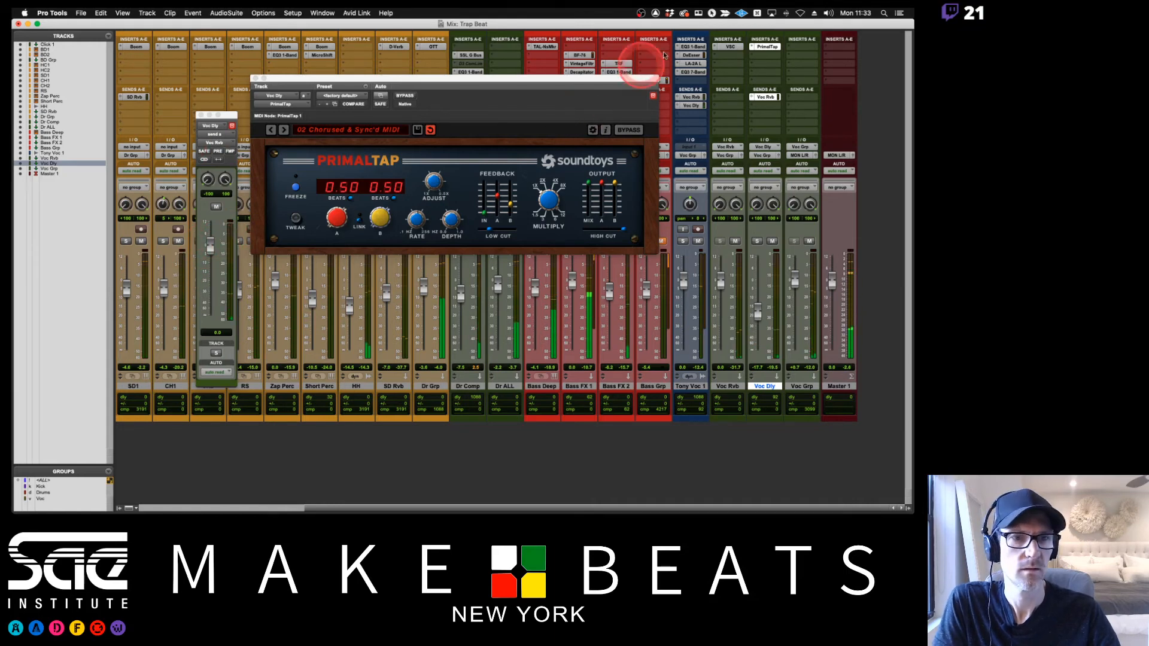
click(685, 105)
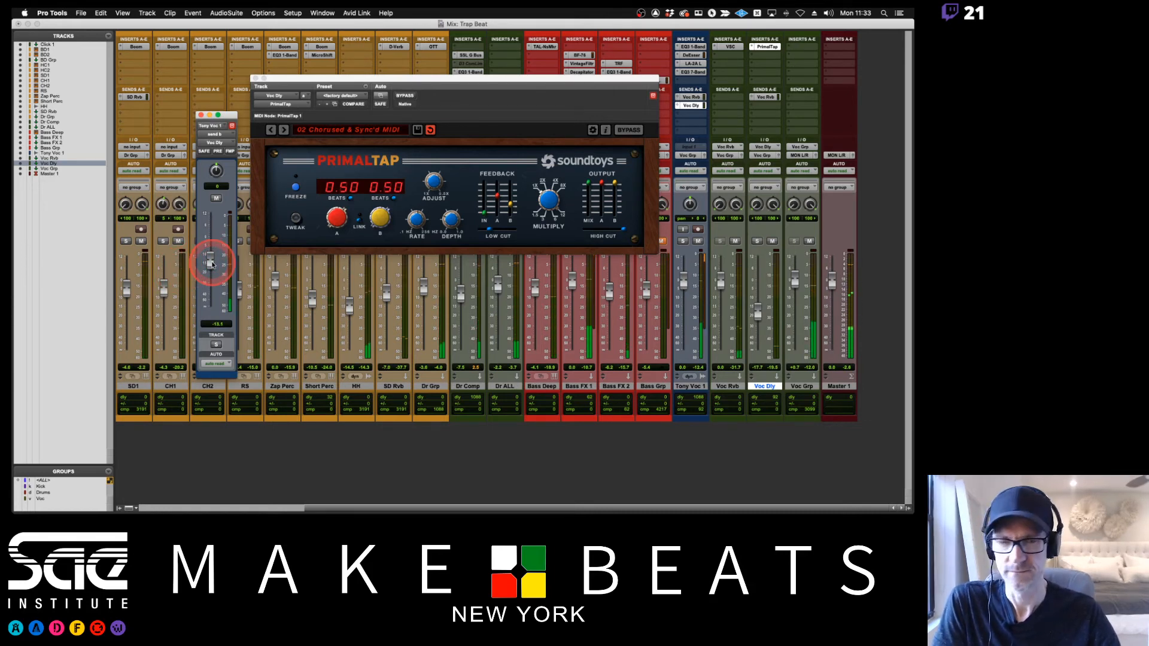
click(759, 312)
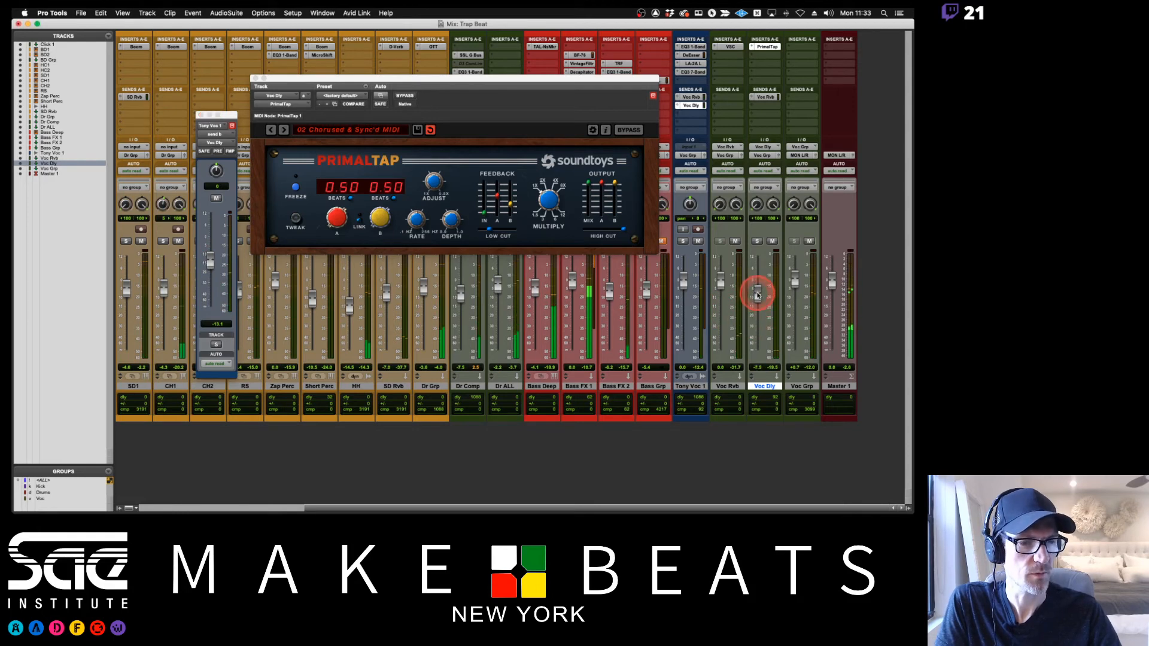
drag(210, 261, 207, 272)
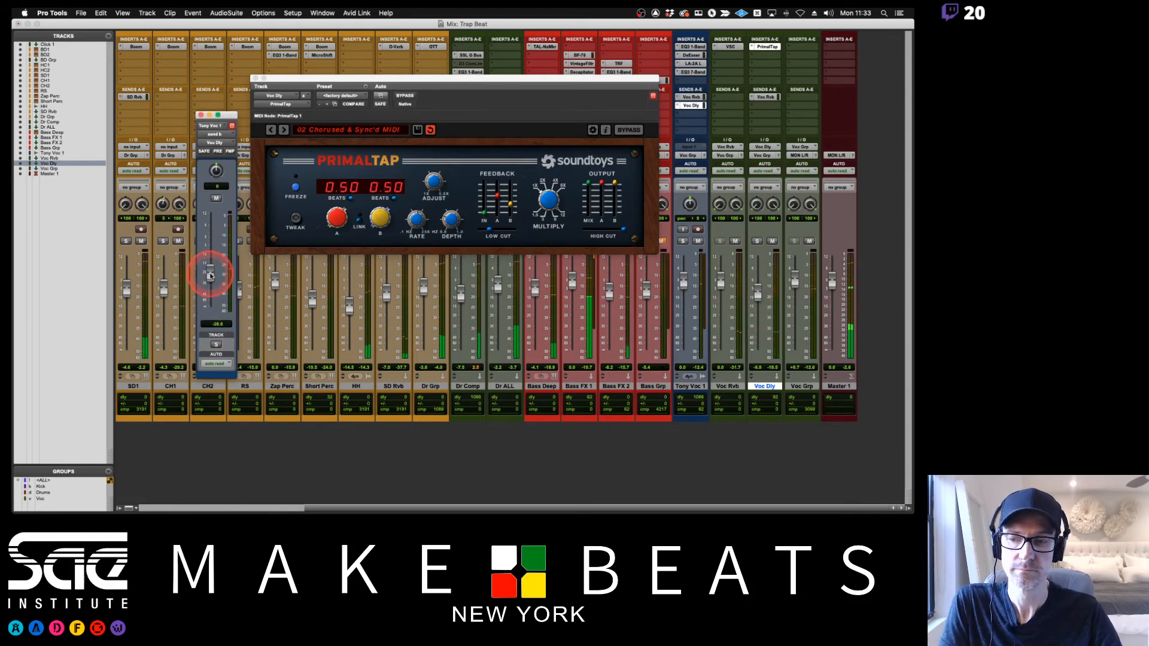
drag(210, 274, 210, 272)
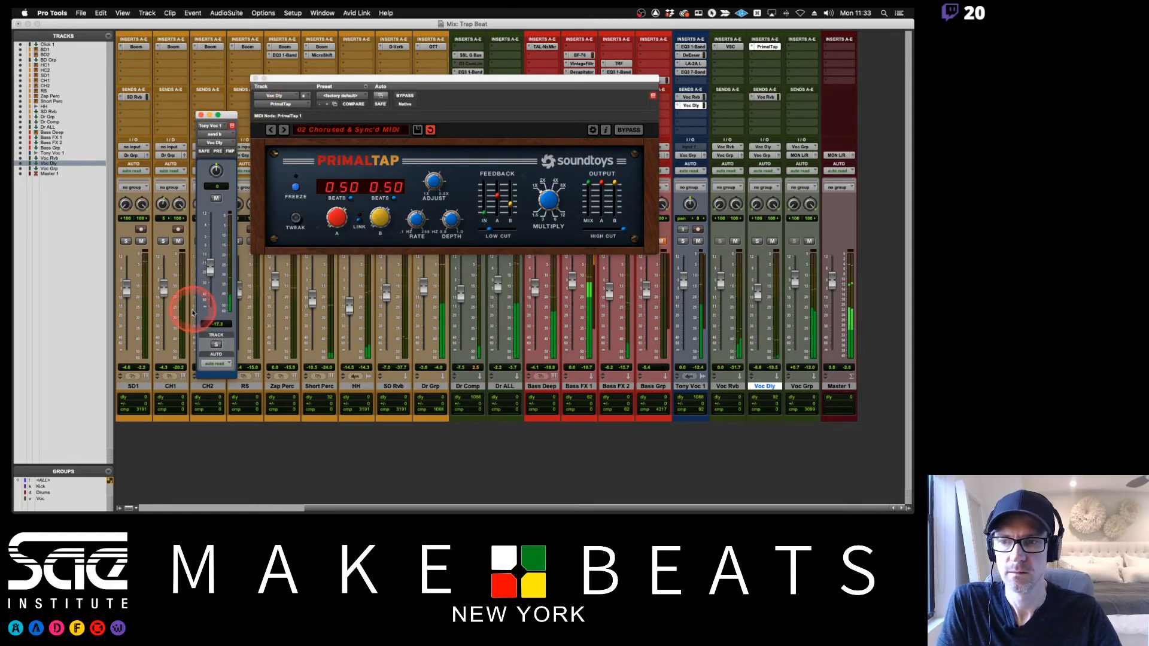
drag(210, 270, 210, 268)
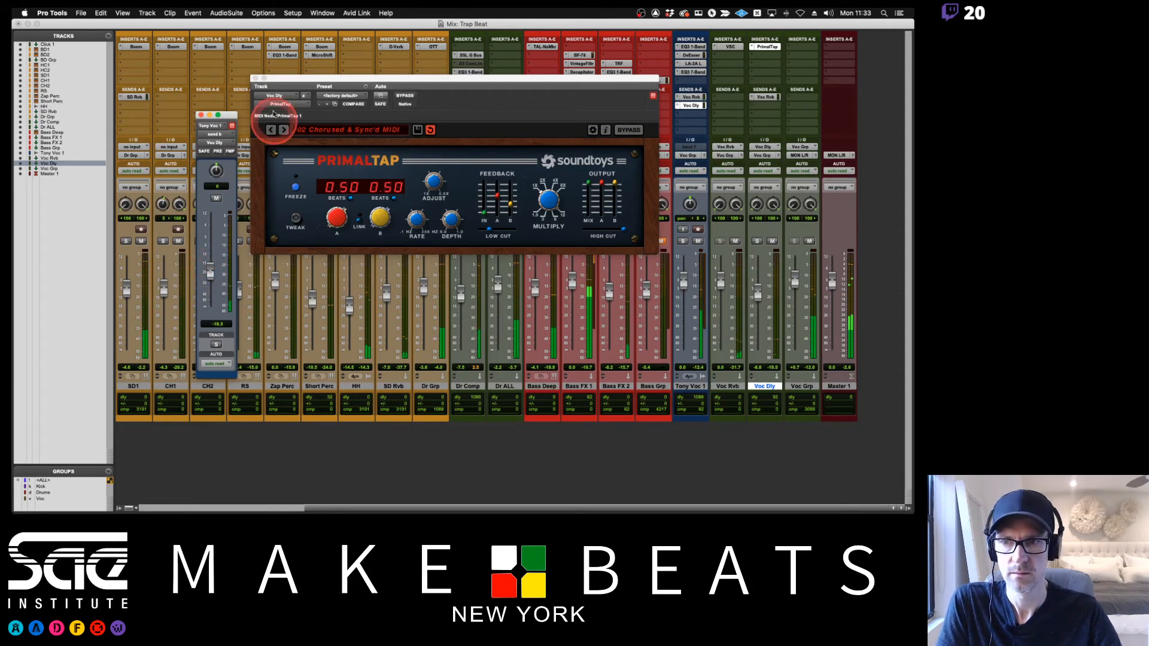
click(254, 78)
click(202, 115)
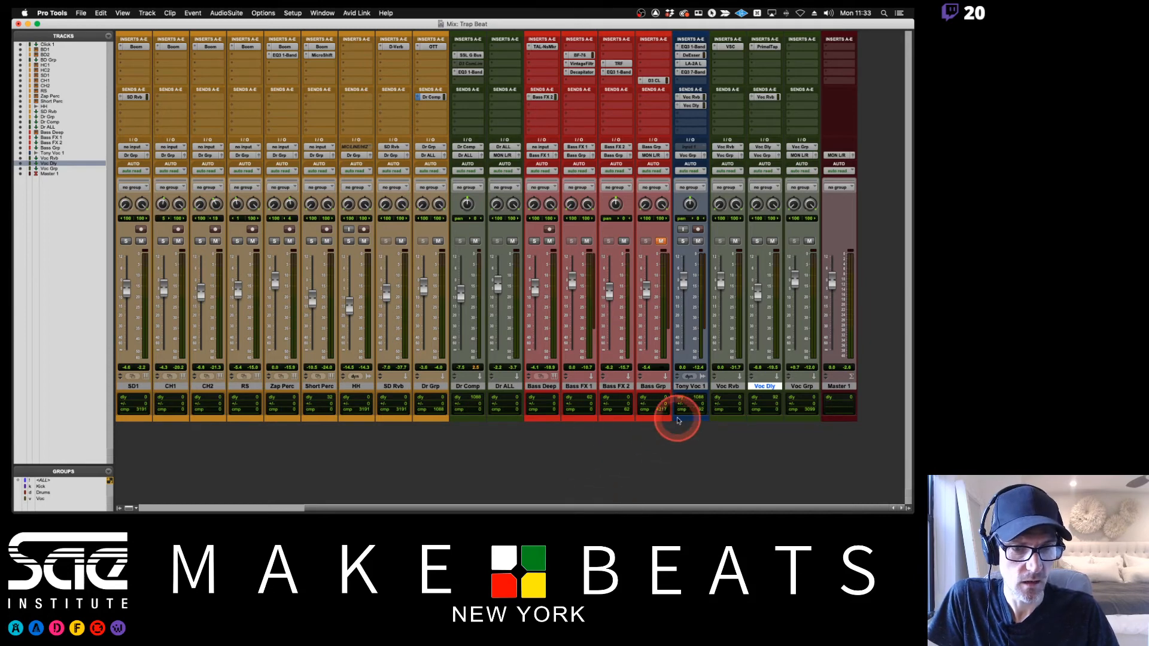
- Create a stereo aux input track named Voc Width directly after Tony Voc 1
click(690, 387)
key(super+shift+n)
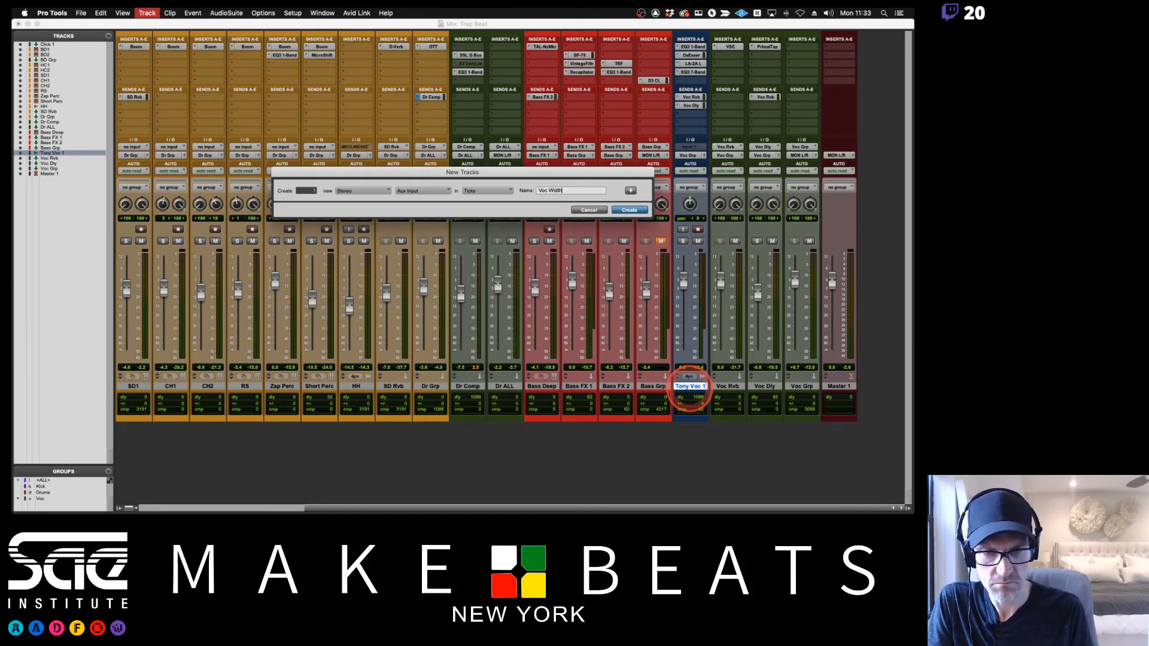
key(Return)
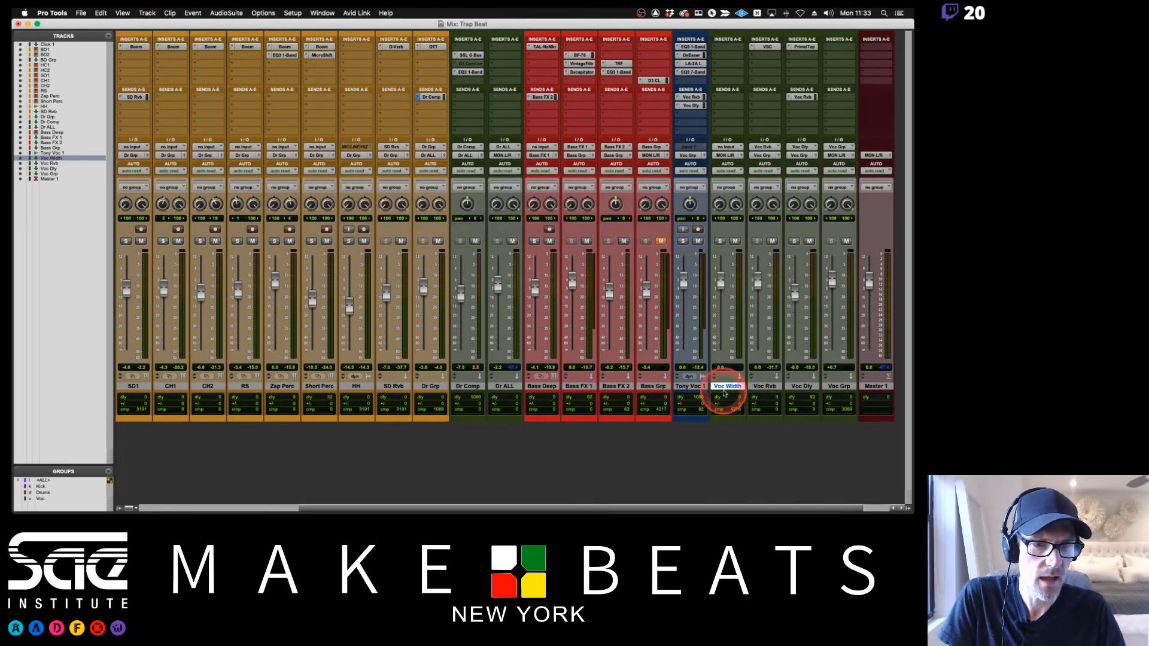
- Insert the stereo Soundtoys MicroShift plug-in on Voc Width and move its window clear of the Tony Voc 1 channel
click(727, 71)
mouse_move(726, 74)
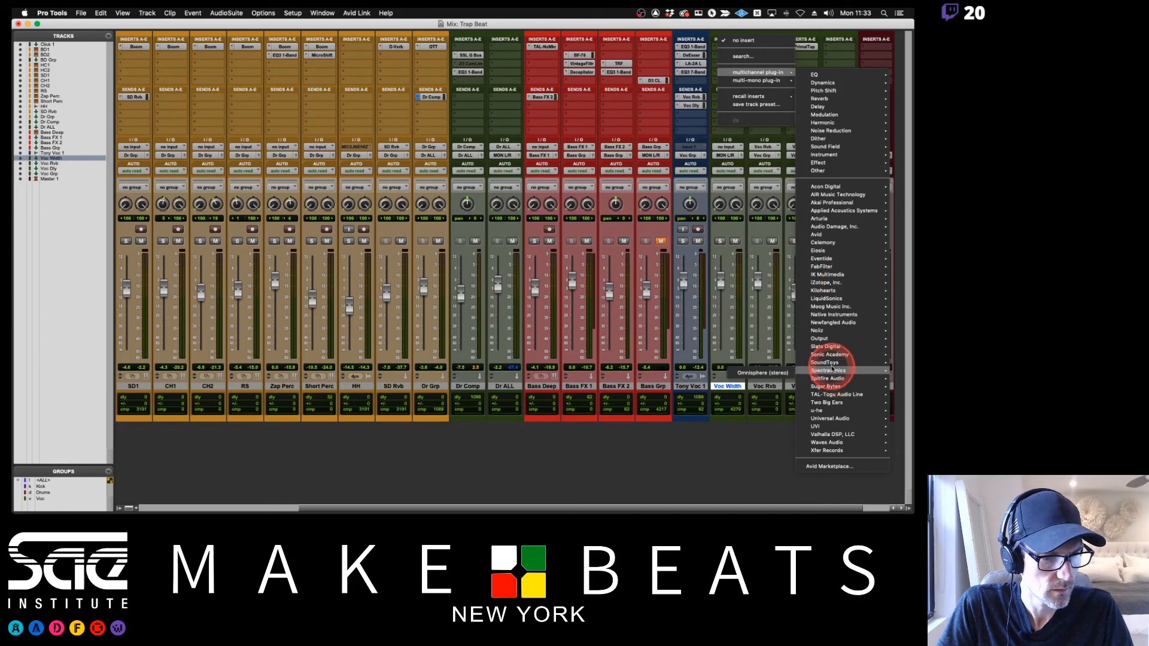
mouse_move(831, 364)
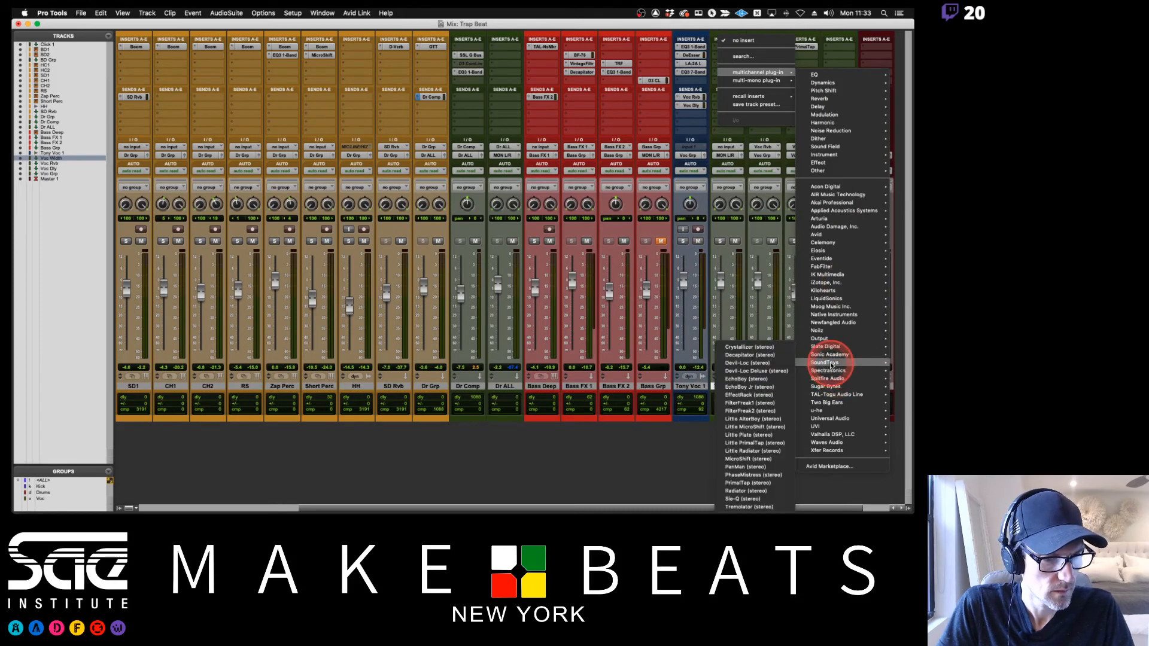
click(757, 462)
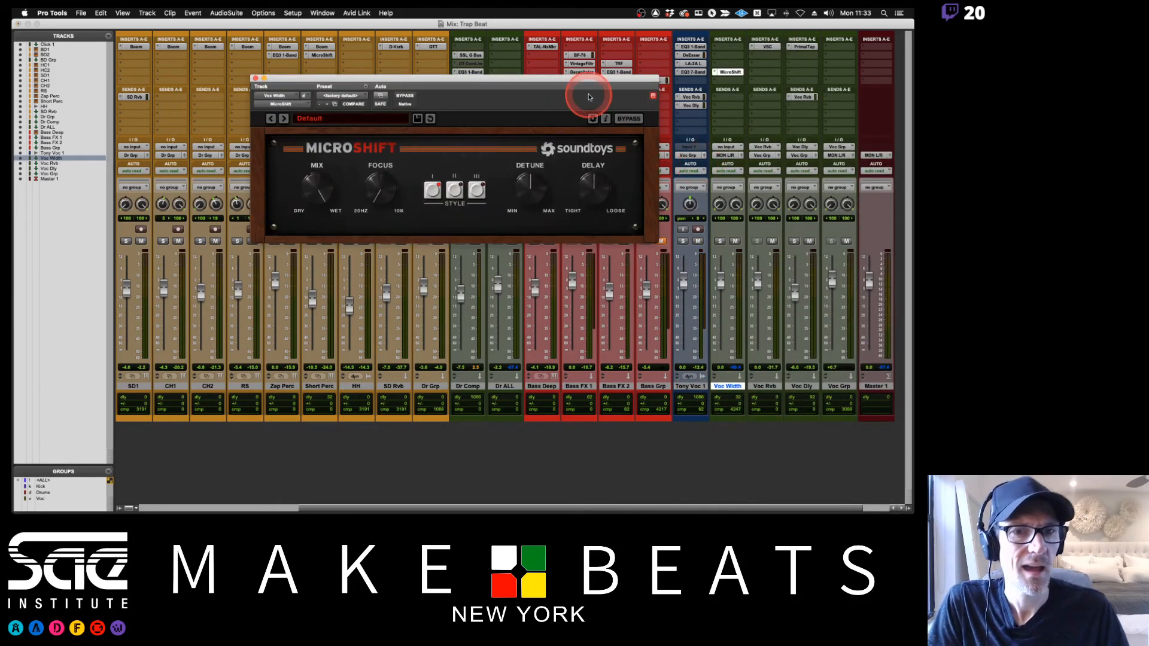
drag(589, 82, 588, 99)
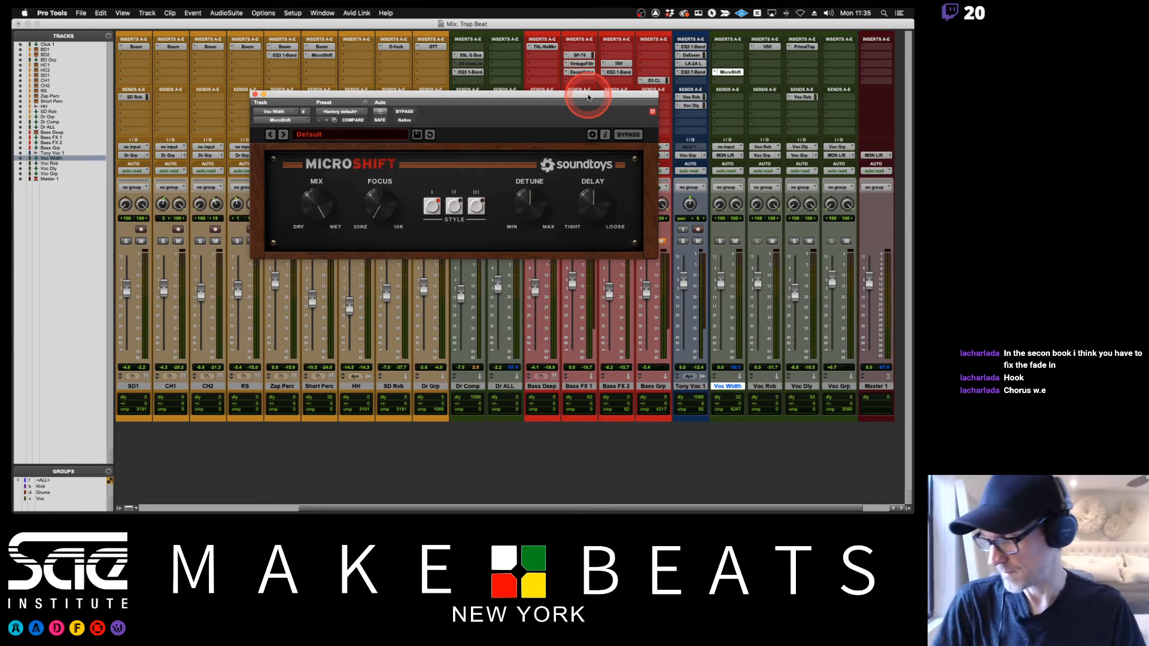
key(super+Tab)
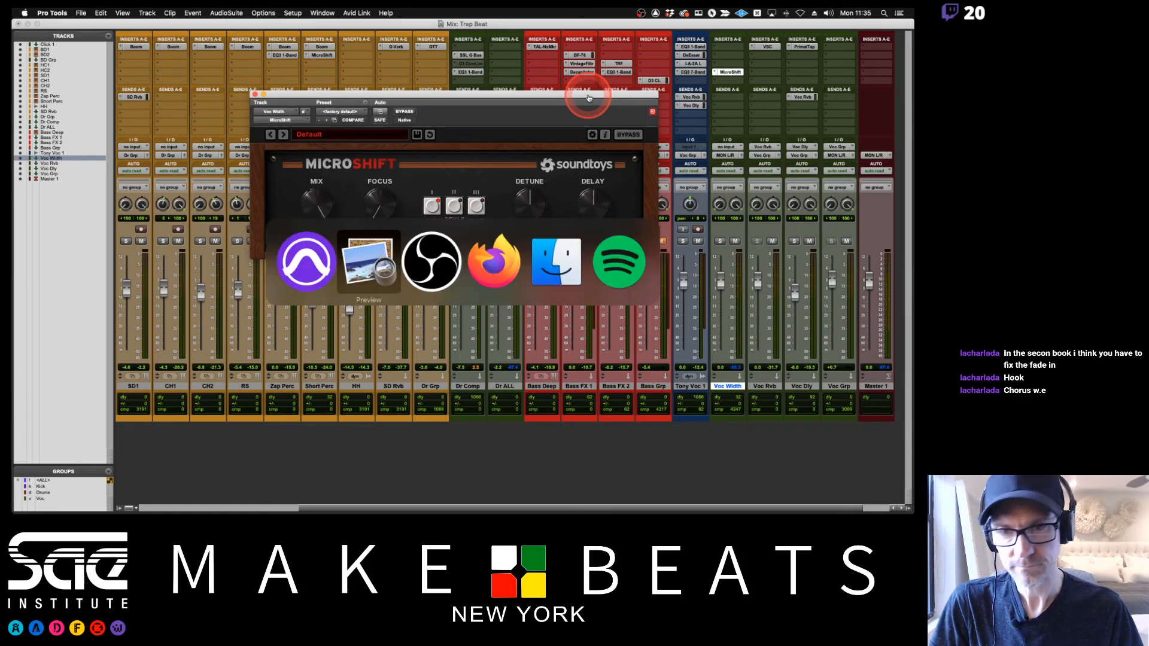
click(310, 273)
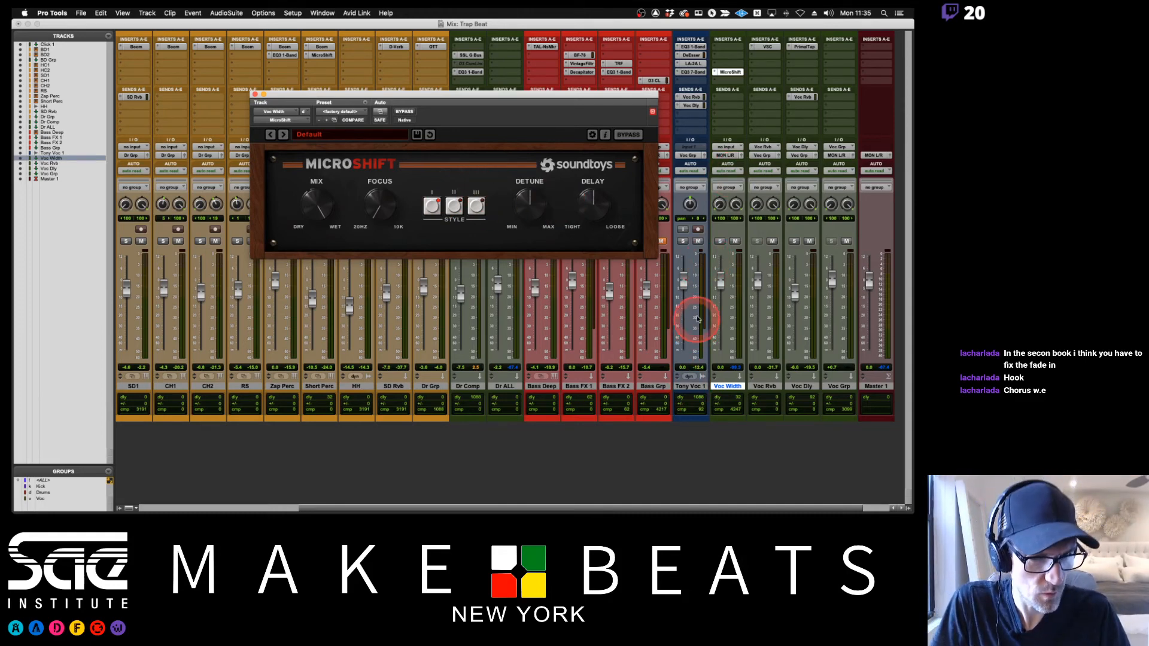
drag(637, 98, 618, 93)
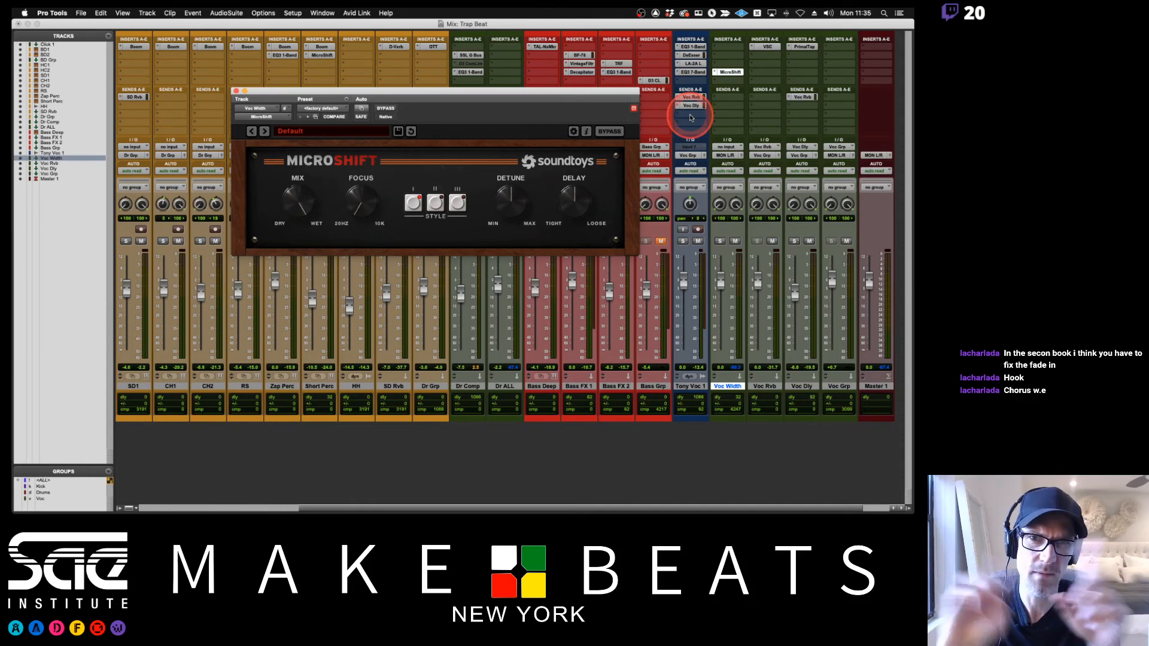
- Add a send from Tony Voc 1 to the Voc Width track and move the MicroShift window clear of the inserts
click(691, 115)
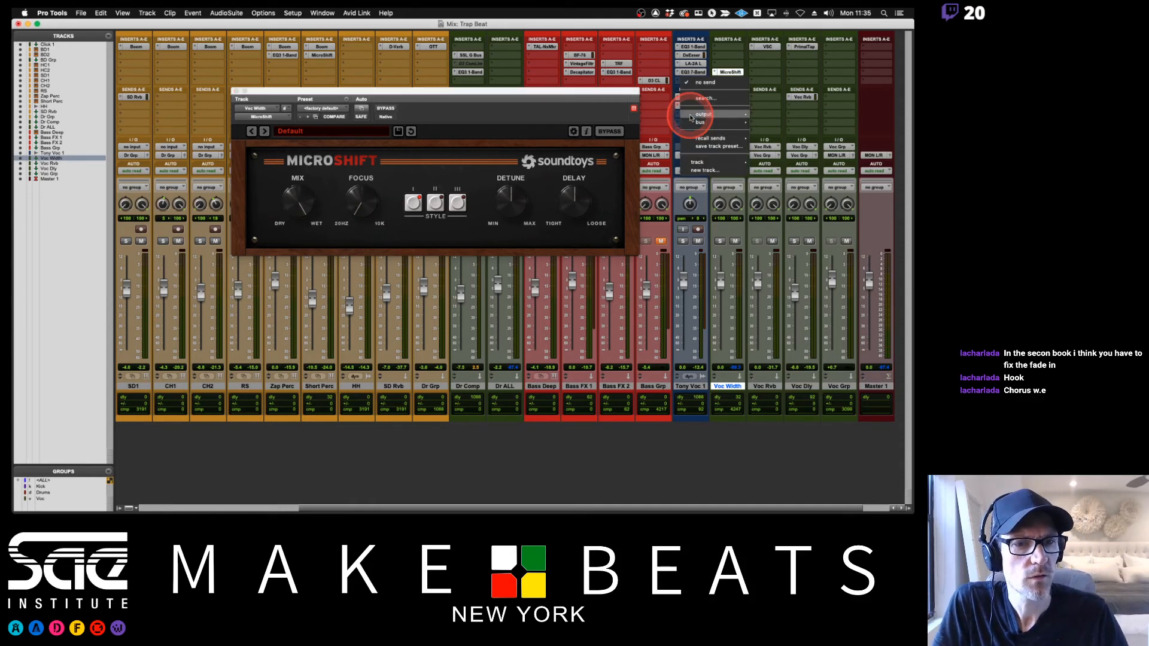
mouse_move(705, 162)
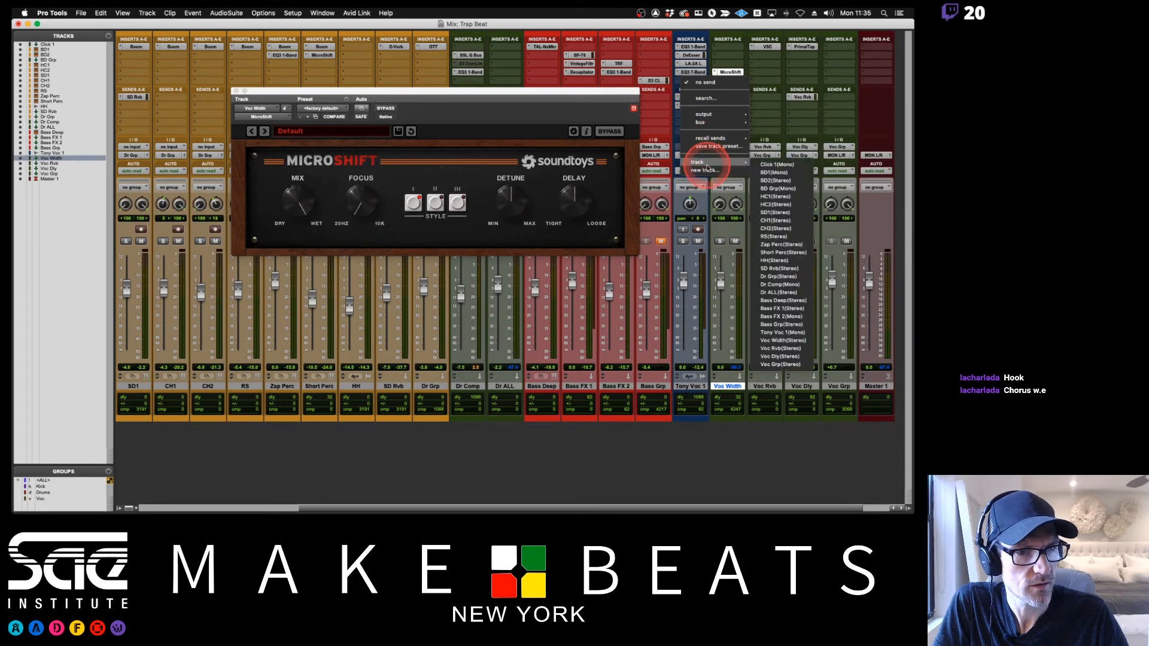
click(783, 340)
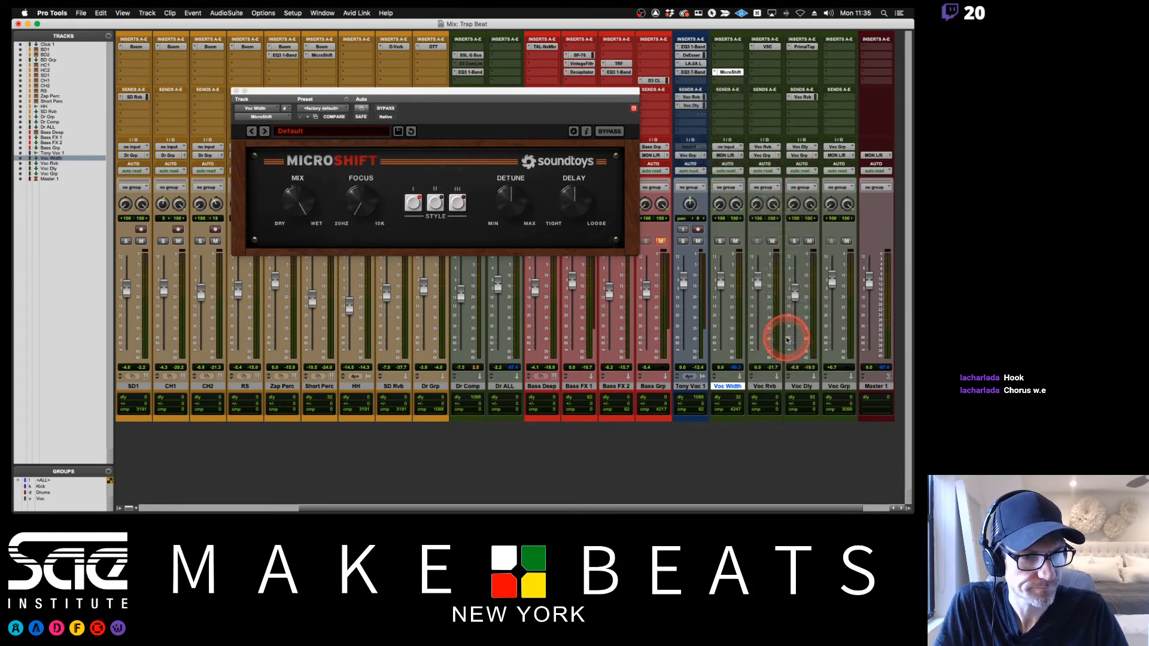
drag(446, 93, 488, 75)
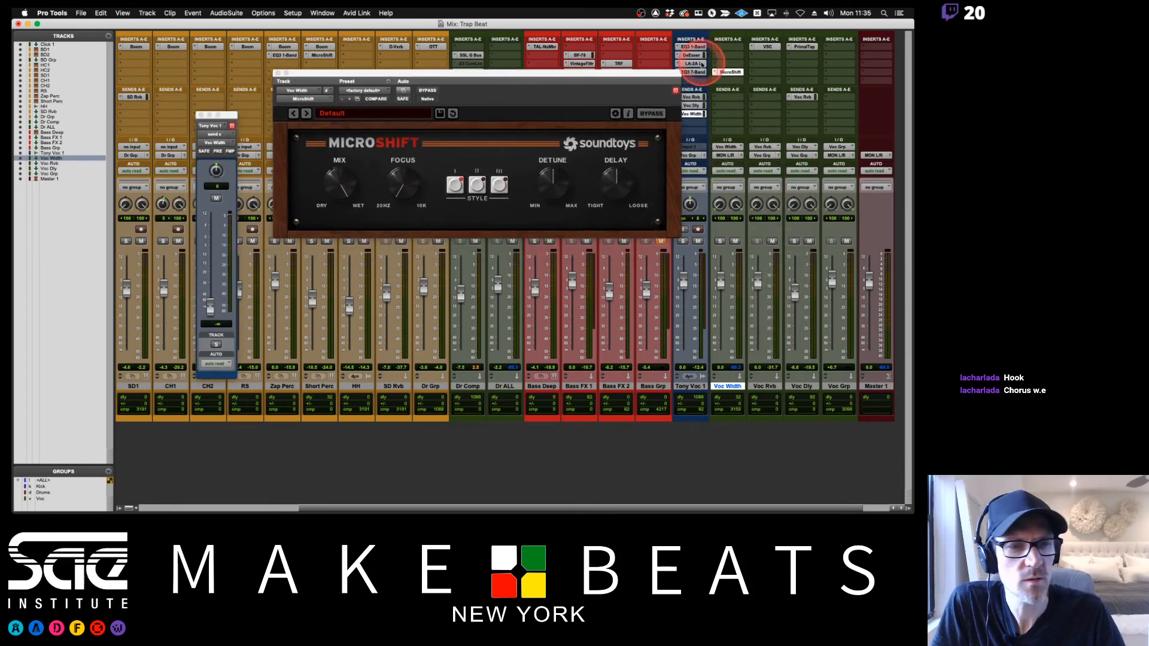
- Insert a stereo EQ3 1-Band ahead of MicroShift on Voc Width, make it a high-pass filter around 500 Hz and close it
click(723, 68)
mouse_move(727, 64)
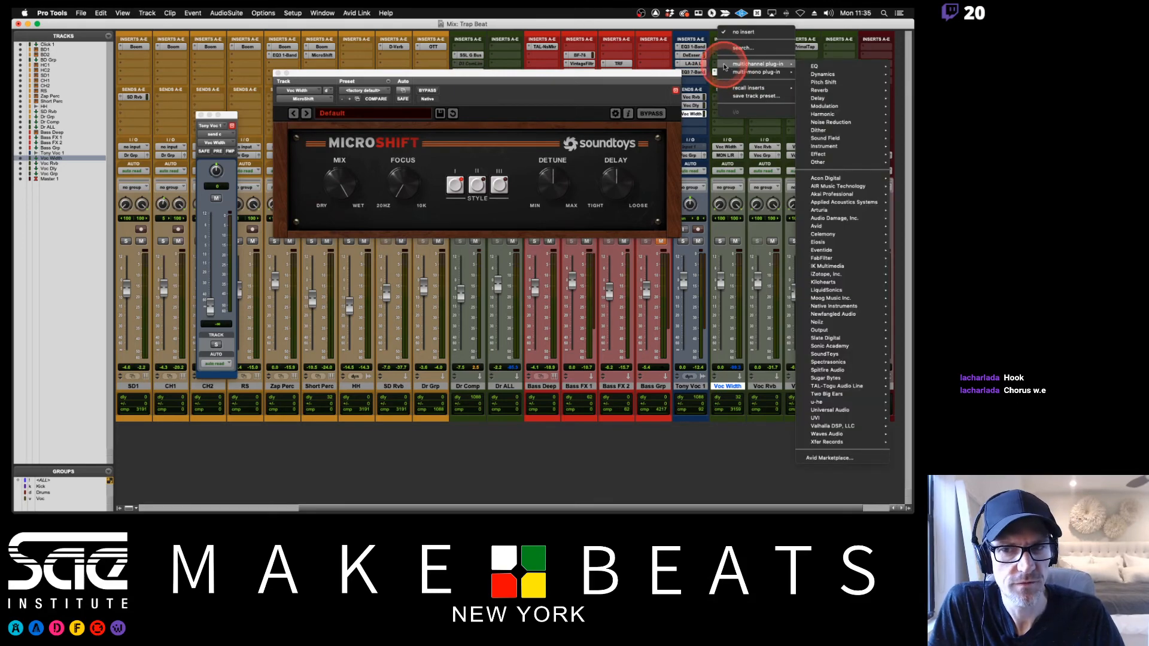
mouse_move(844, 65)
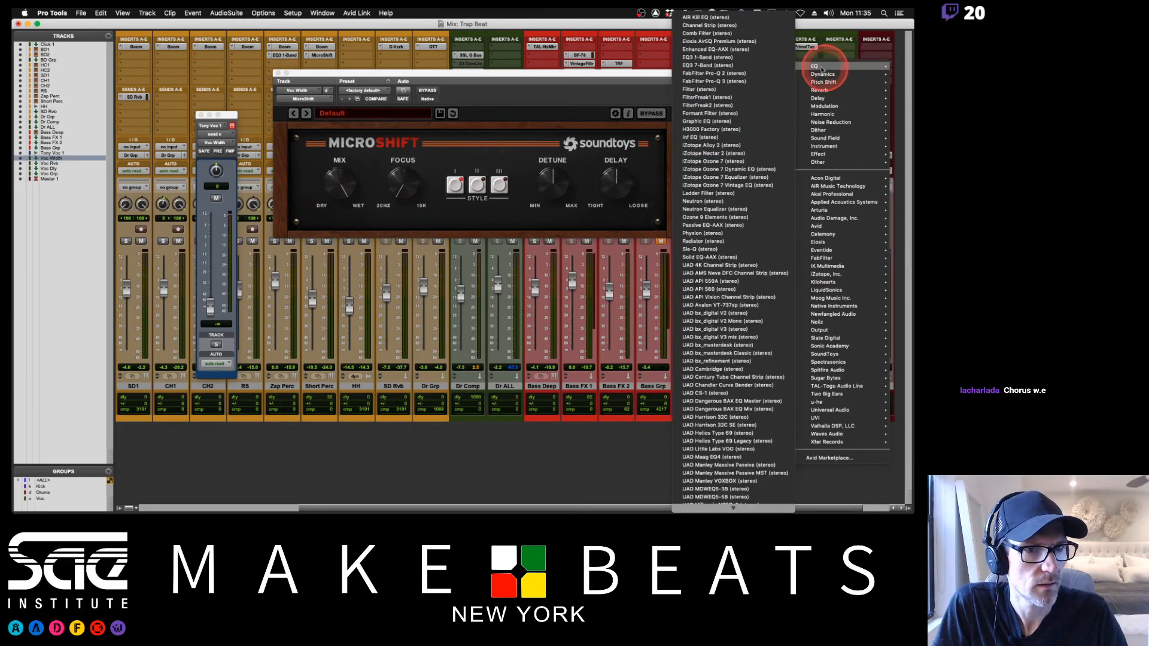
click(737, 48)
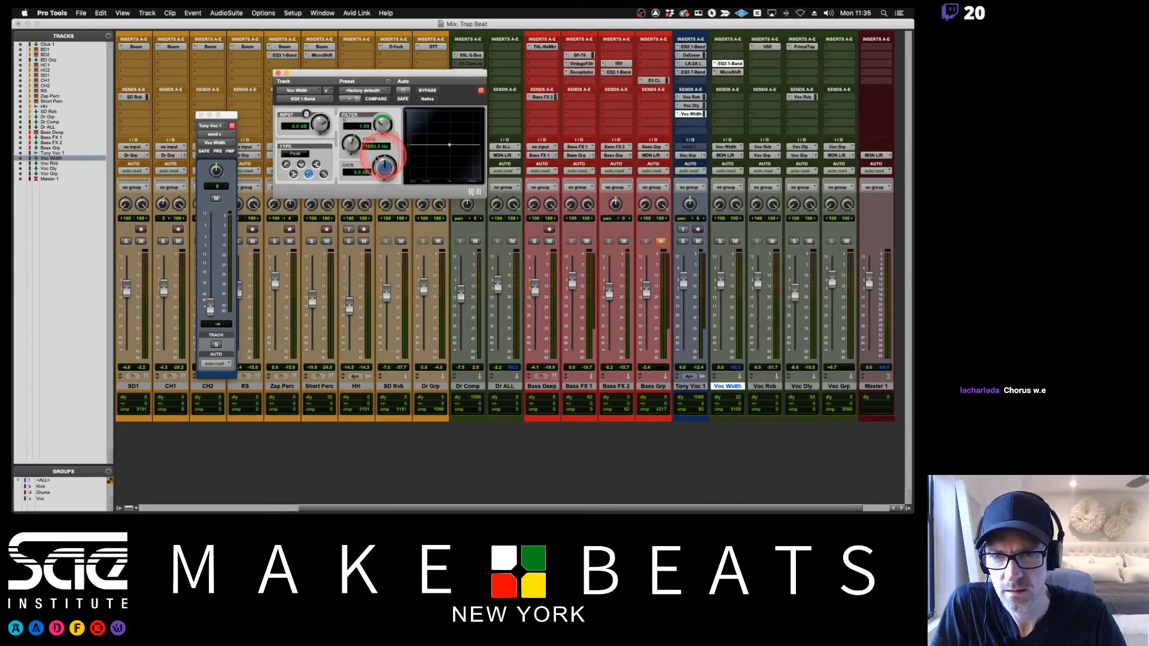
click(286, 165)
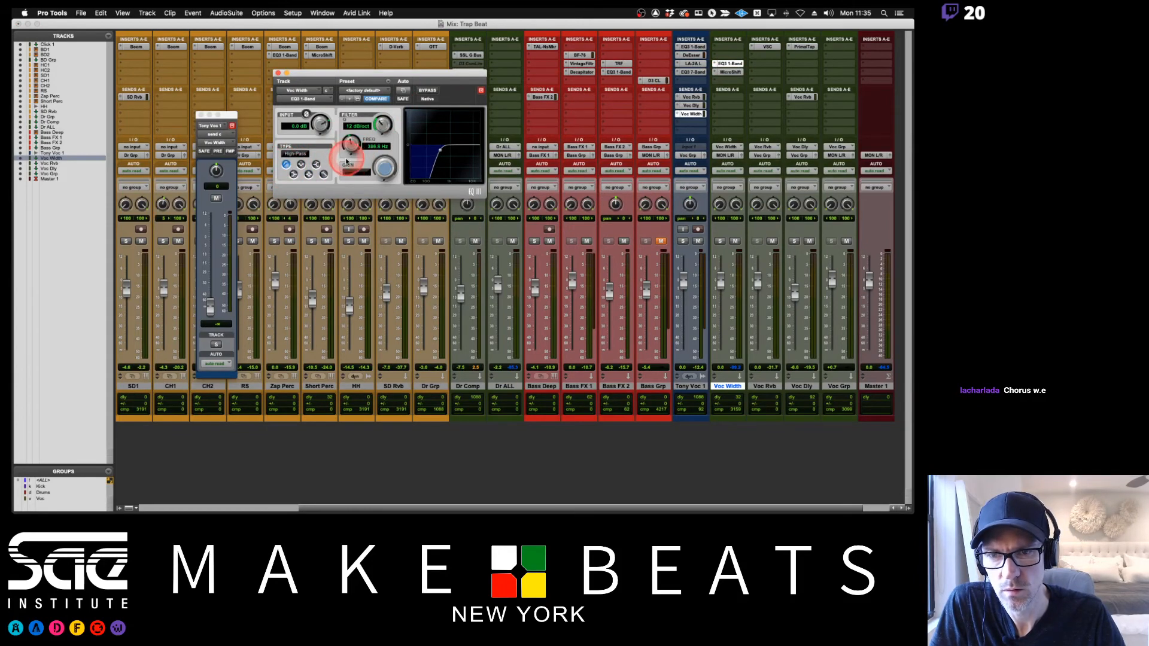
drag(351, 152, 349, 158)
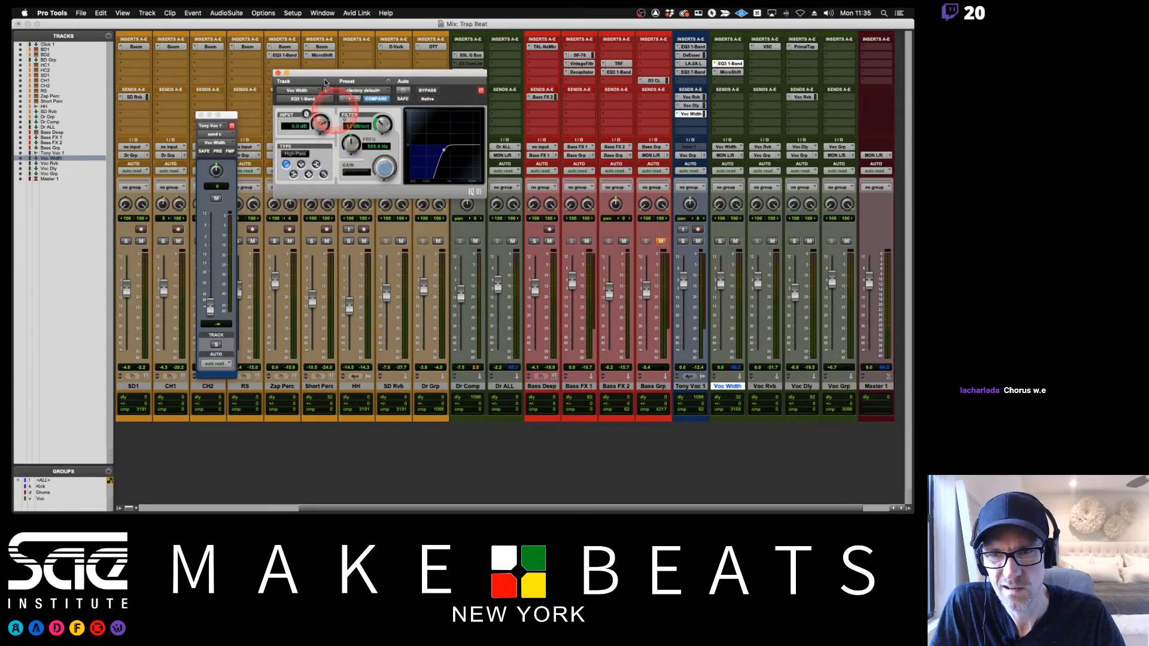
click(277, 73)
- Set Tony Voc 1's send to Voc Width to 0.0 dB and make it pre-fader
click(212, 311)
alt+click(212, 309)
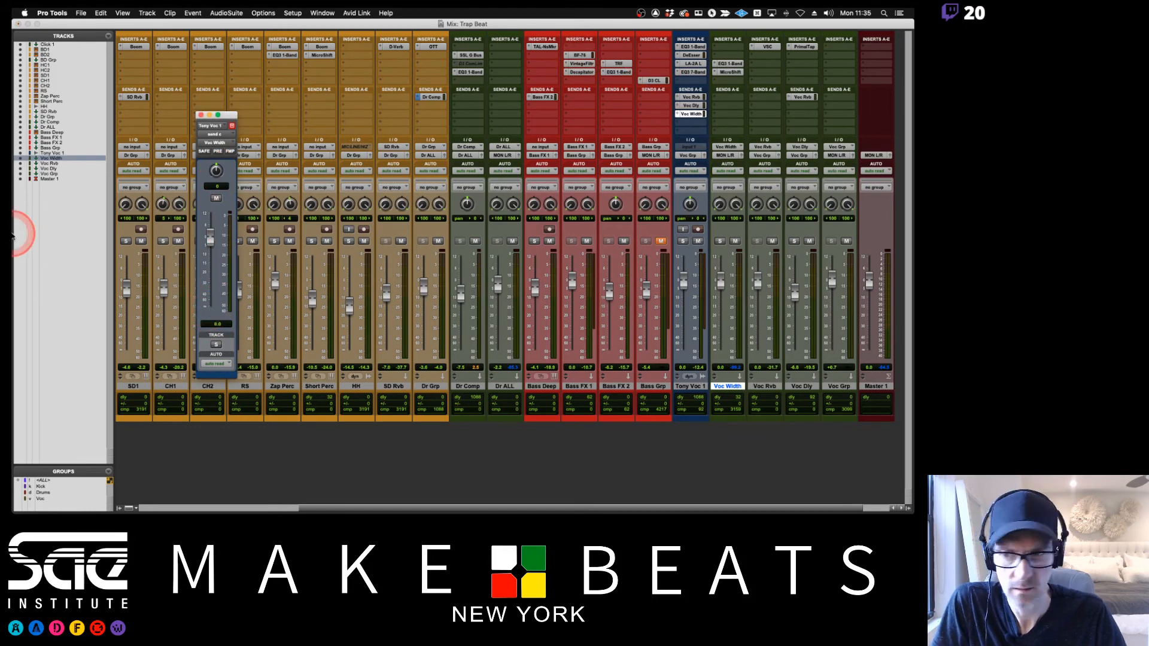
click(218, 151)
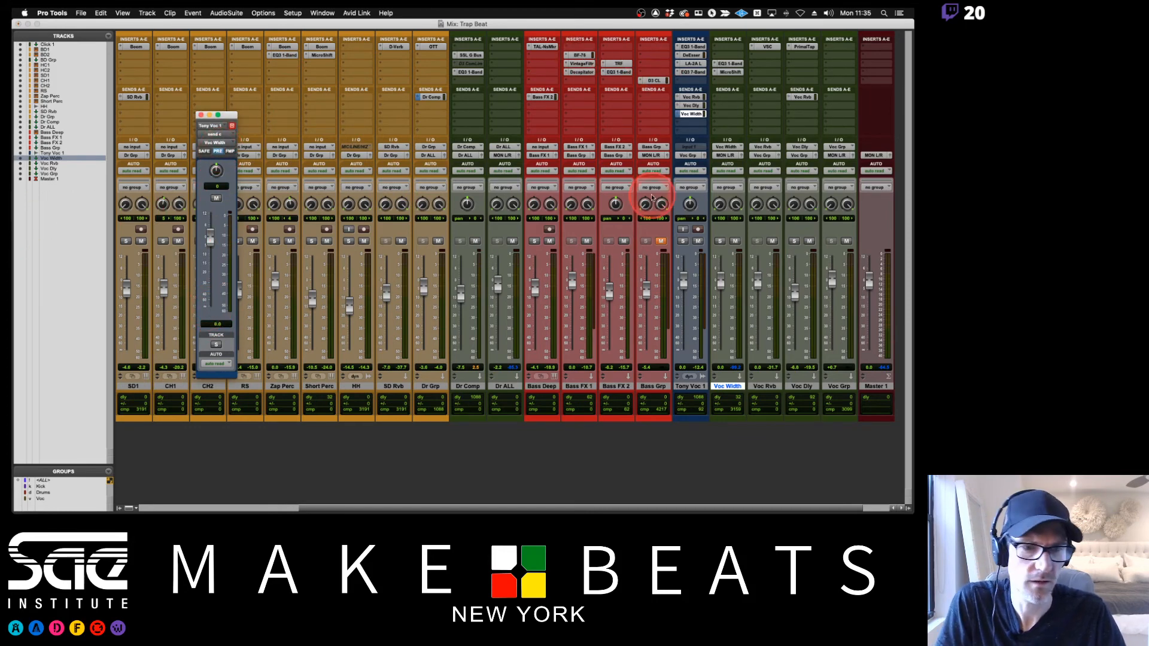
- Solo and mute Tony Voc 1 so only its pre-fader width send is heard, and open MicroShift on Voc Width
click(683, 241)
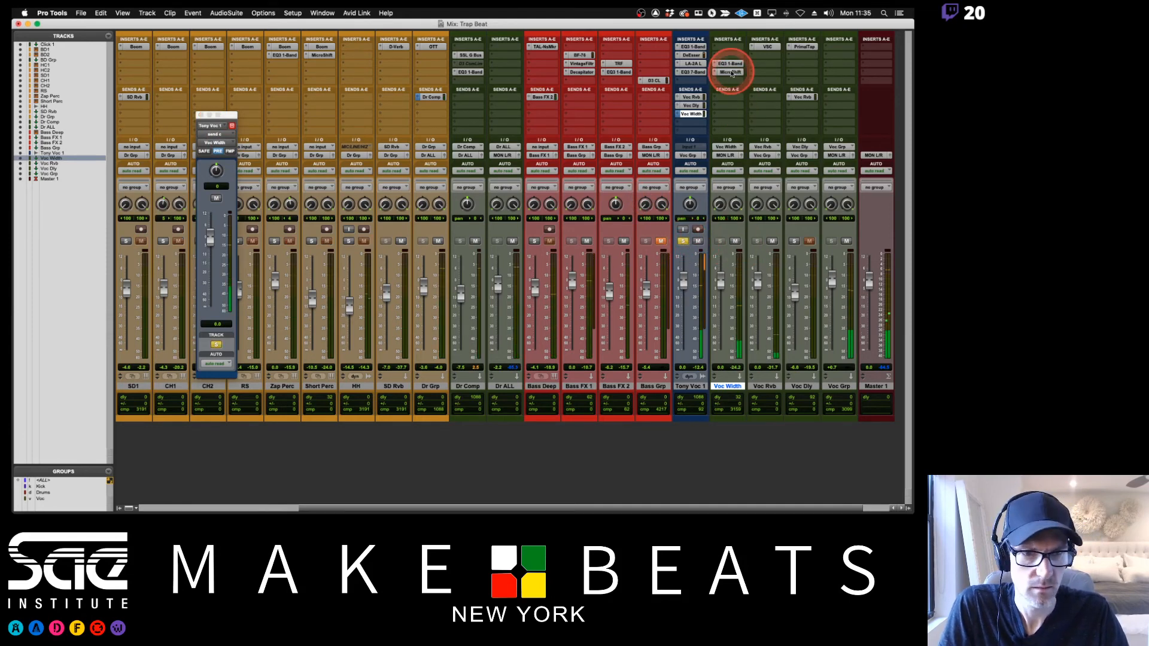
click(698, 241)
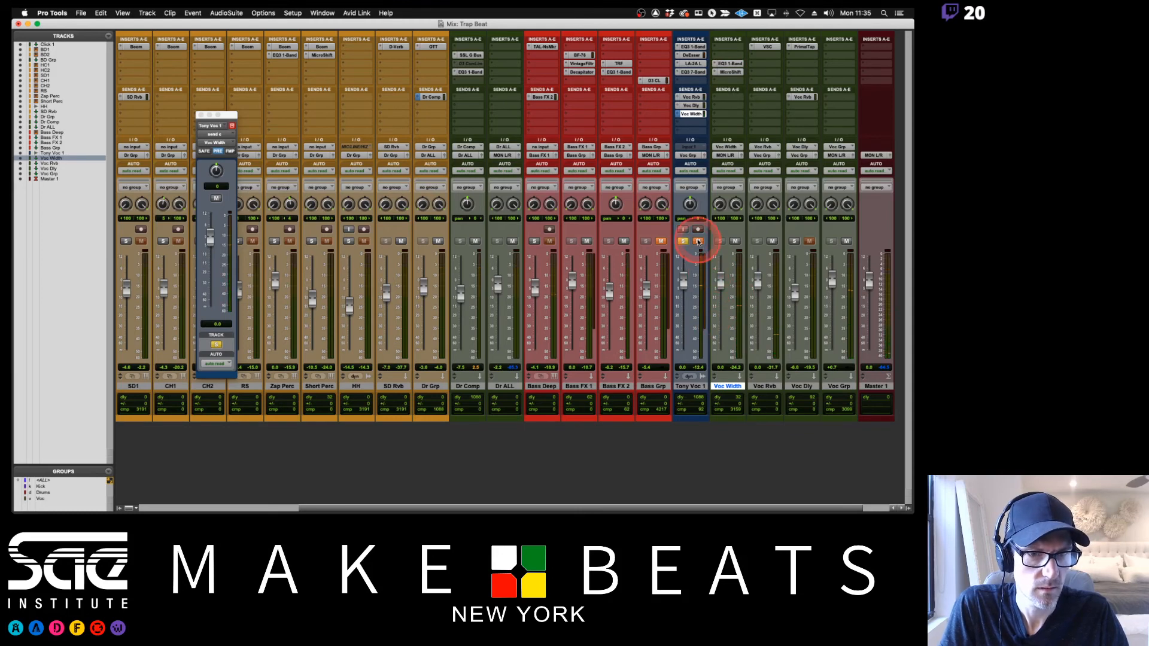
click(730, 73)
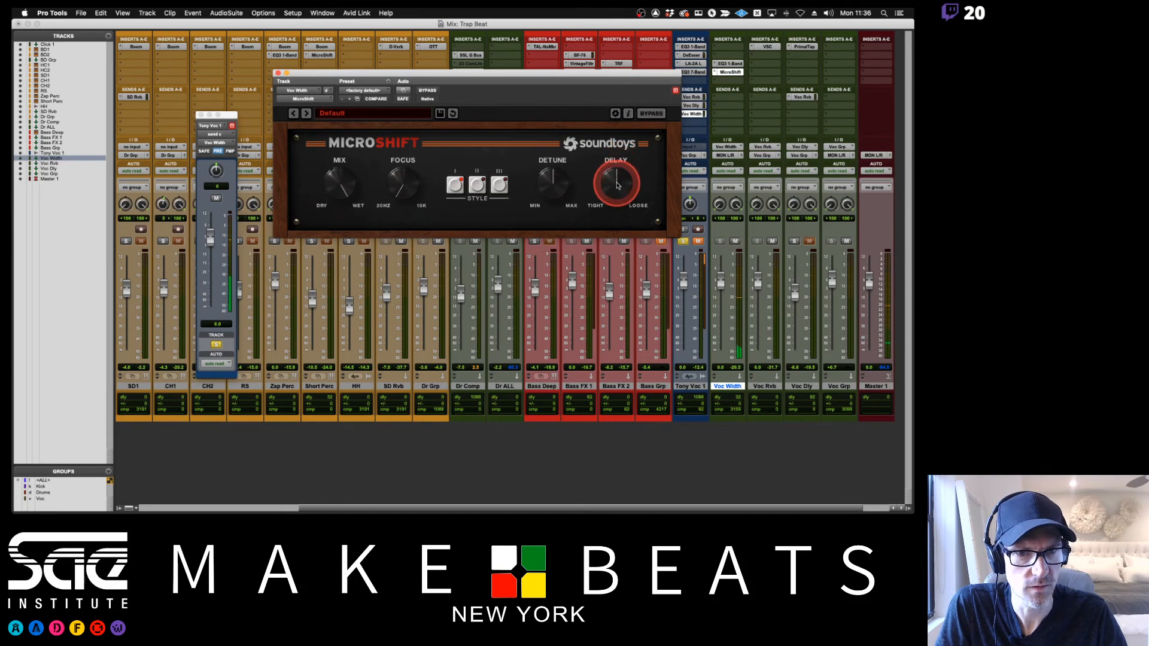
- Try MicroShift's Style III and the BGV Thickener preset on the vocal
click(501, 184)
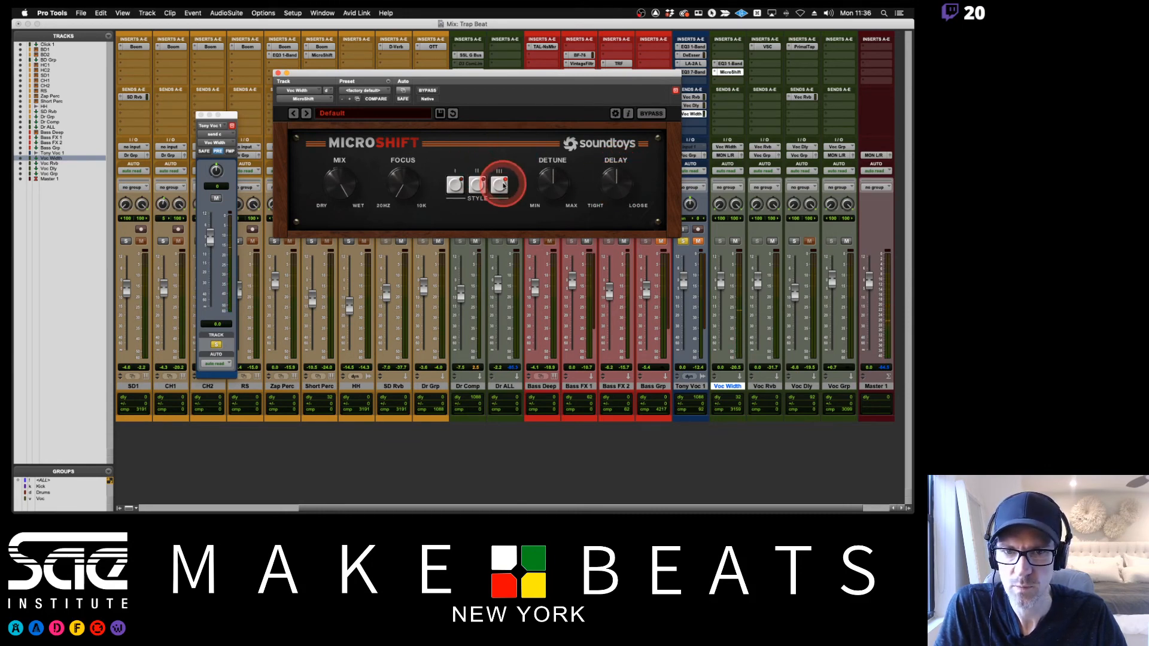
click(338, 113)
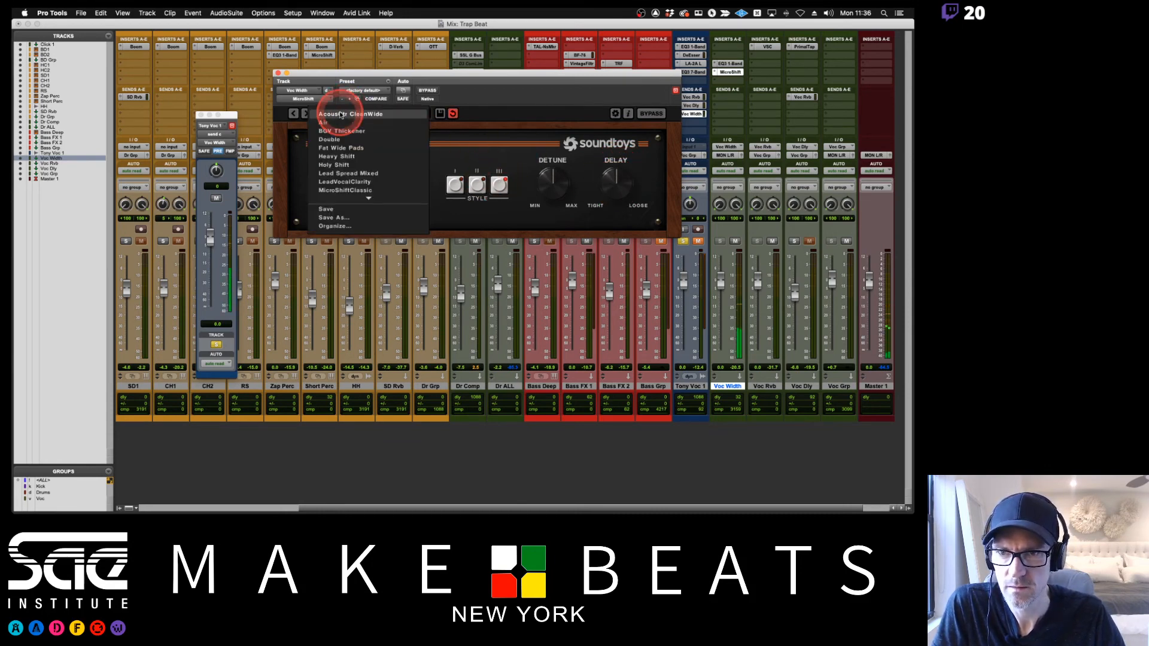
click(341, 131)
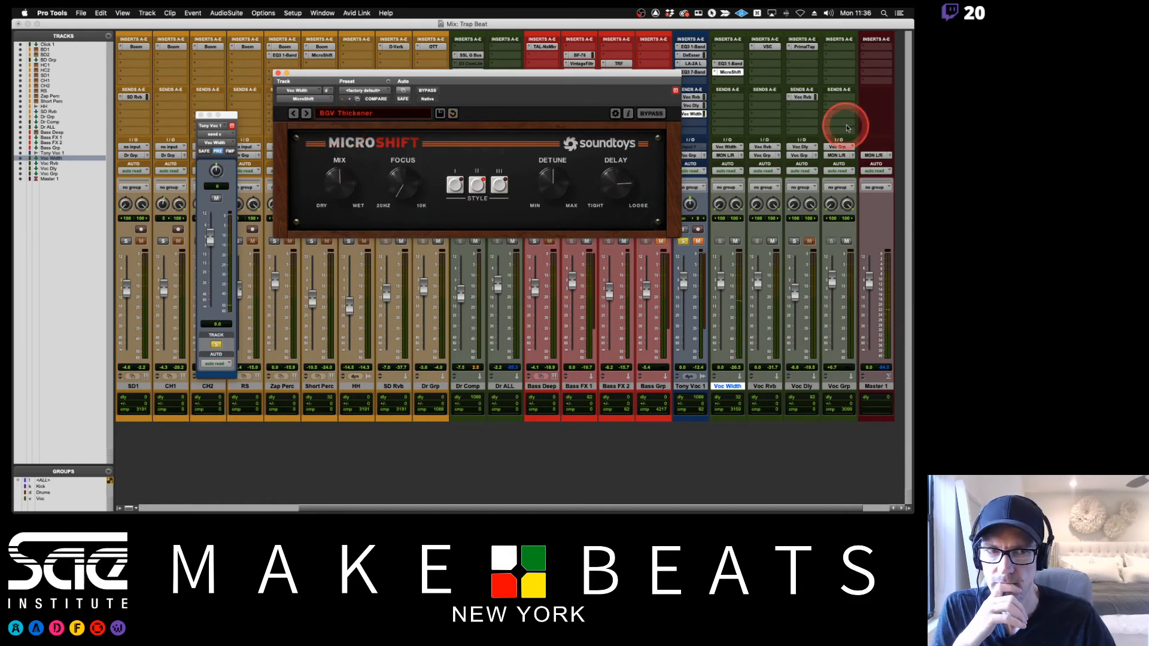
drag(603, 76, 563, 71)
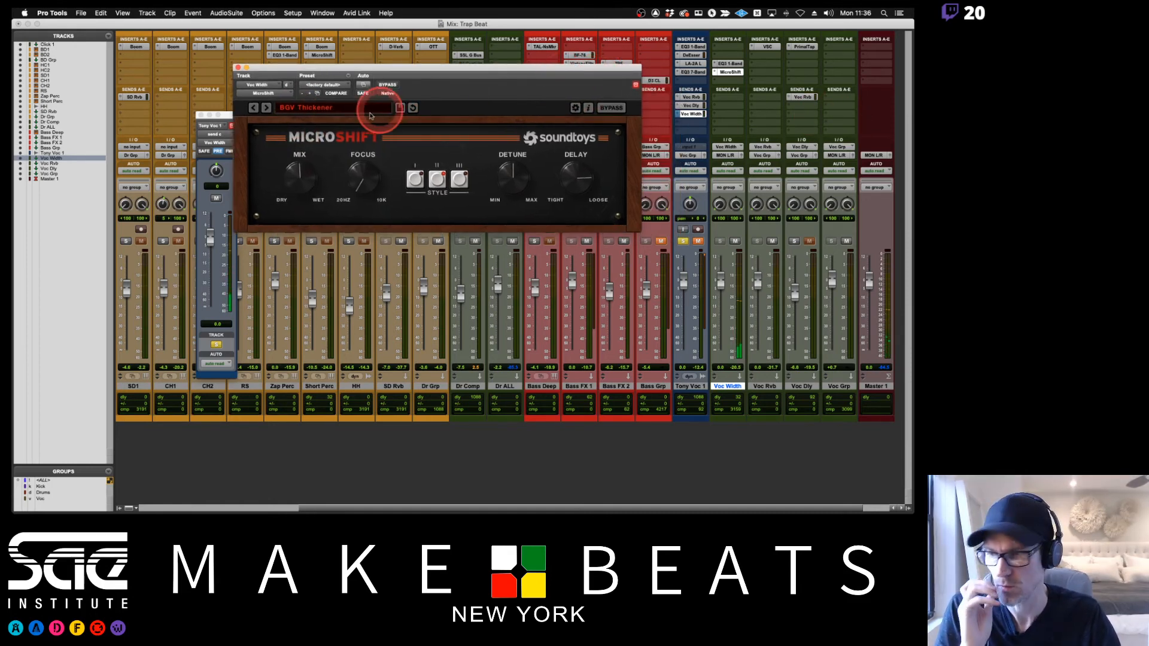
- Load the Double preset in MicroShift and set its mix slightly below halfway
click(268, 107)
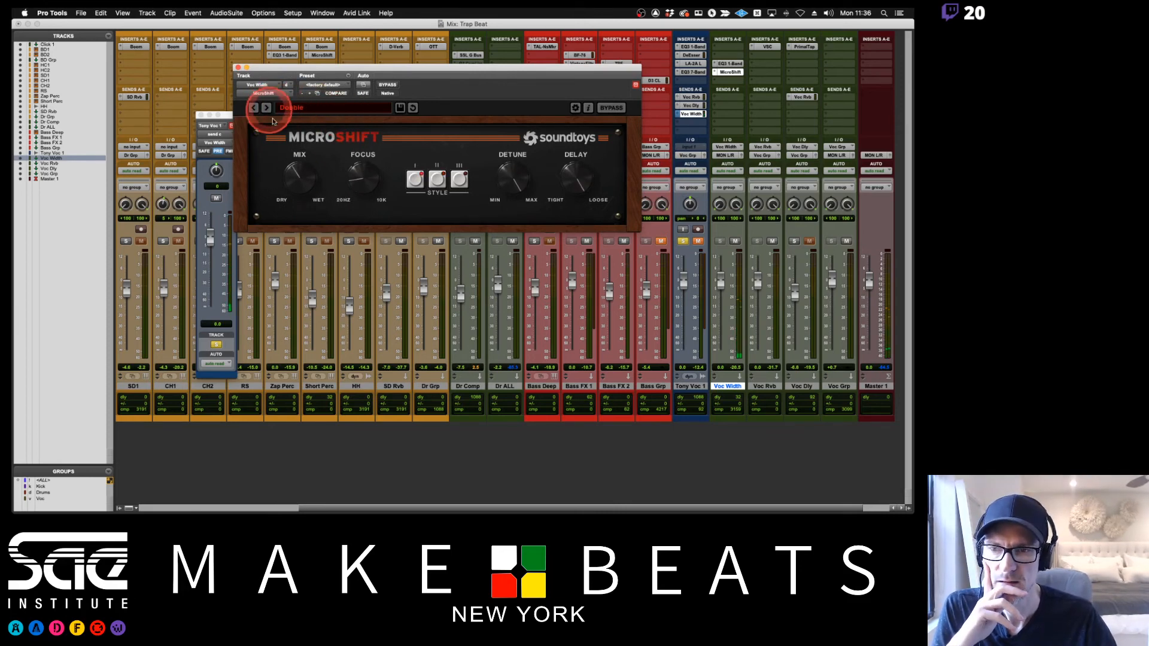
drag(299, 182, 288, 41)
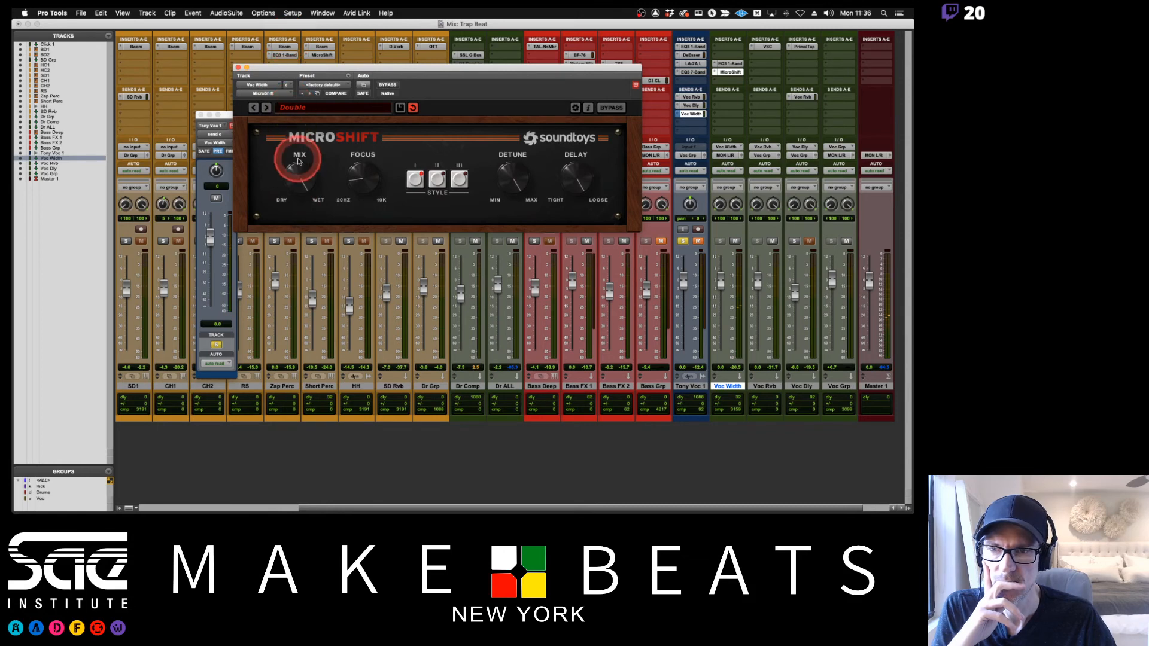
drag(295, 154, 301, 226)
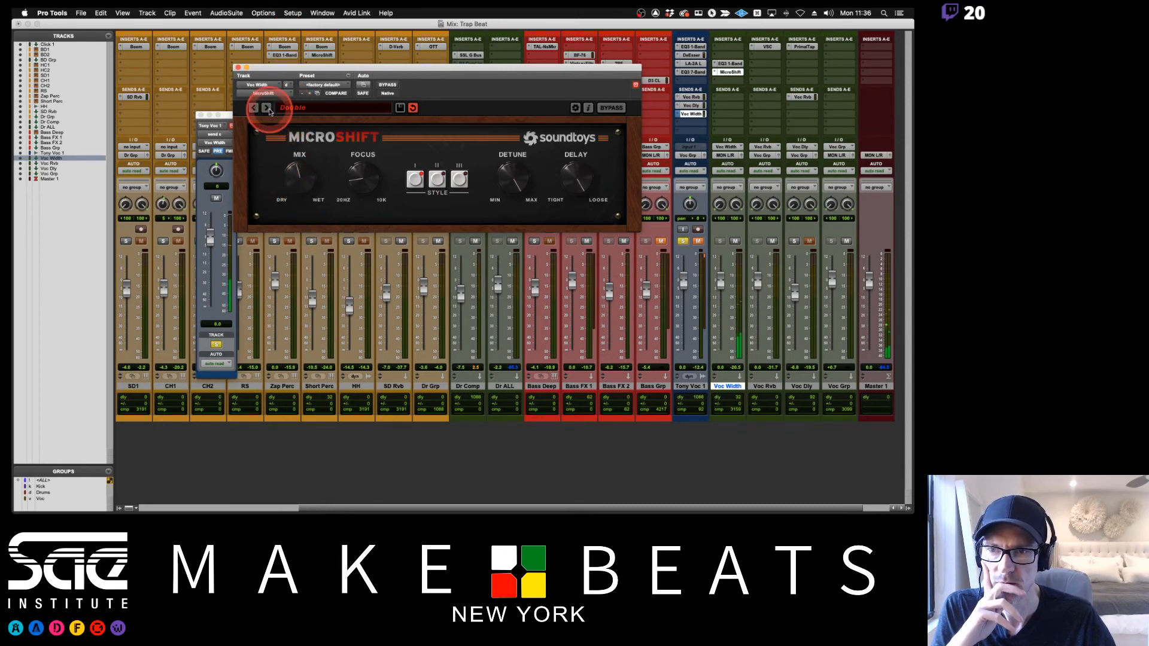
- Unmute Tony Voc 1 and set the Voc Width fader to about -0.4 dB, clearing the solo and closing MicroShift
click(697, 242)
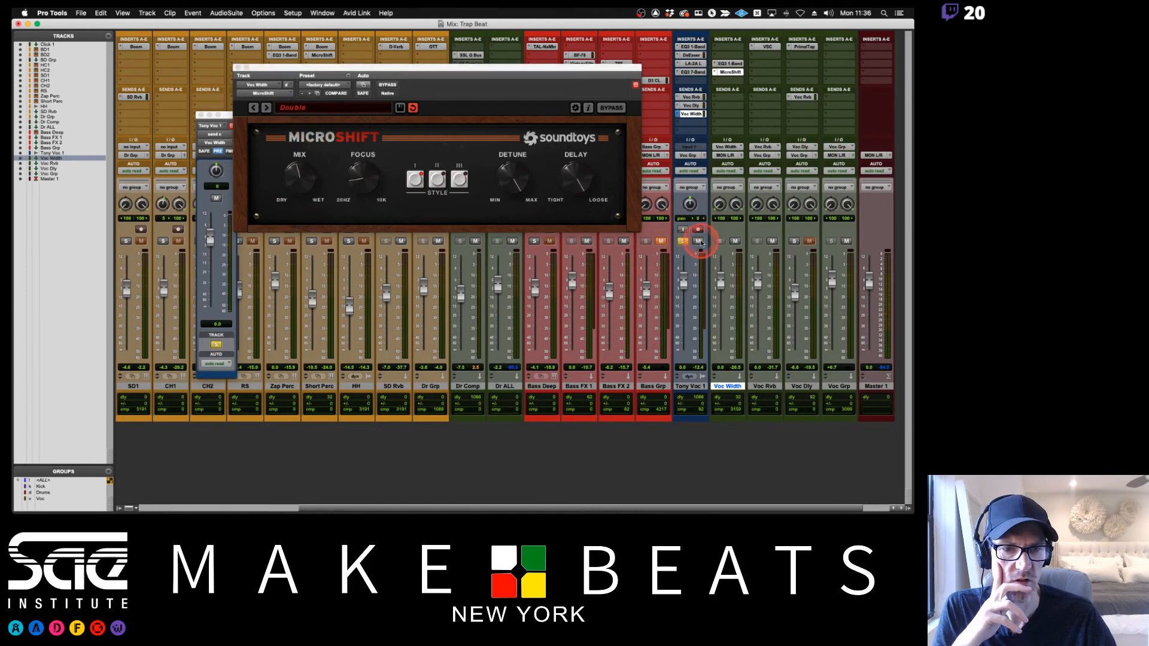
drag(721, 281, 721, 296)
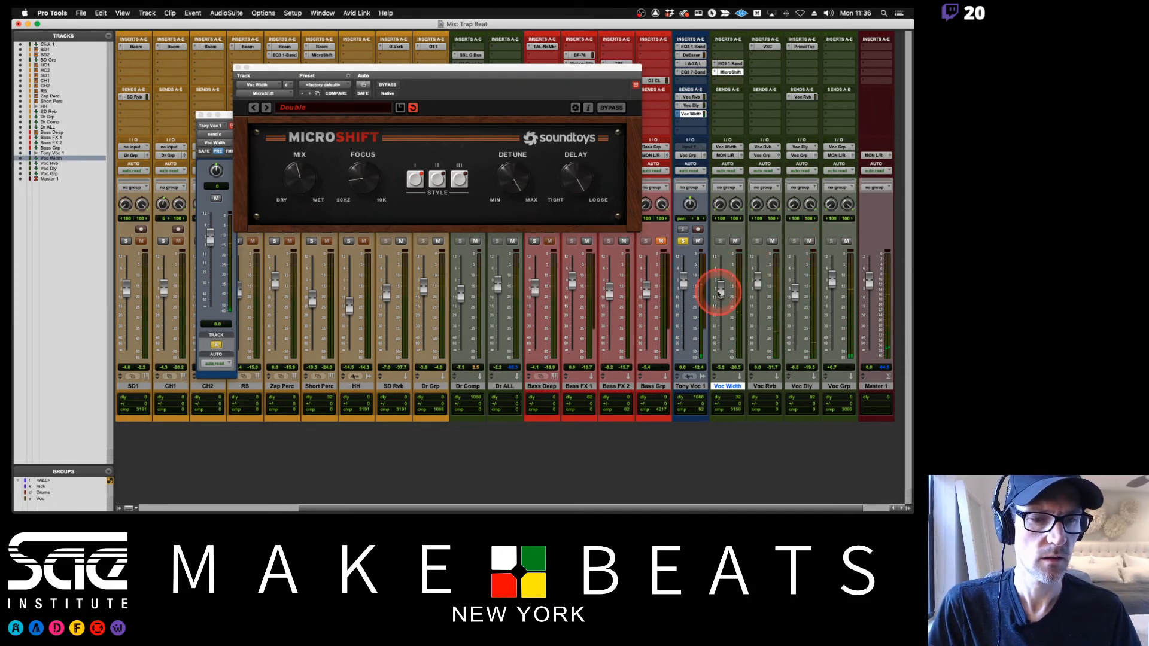
drag(718, 287, 720, 291)
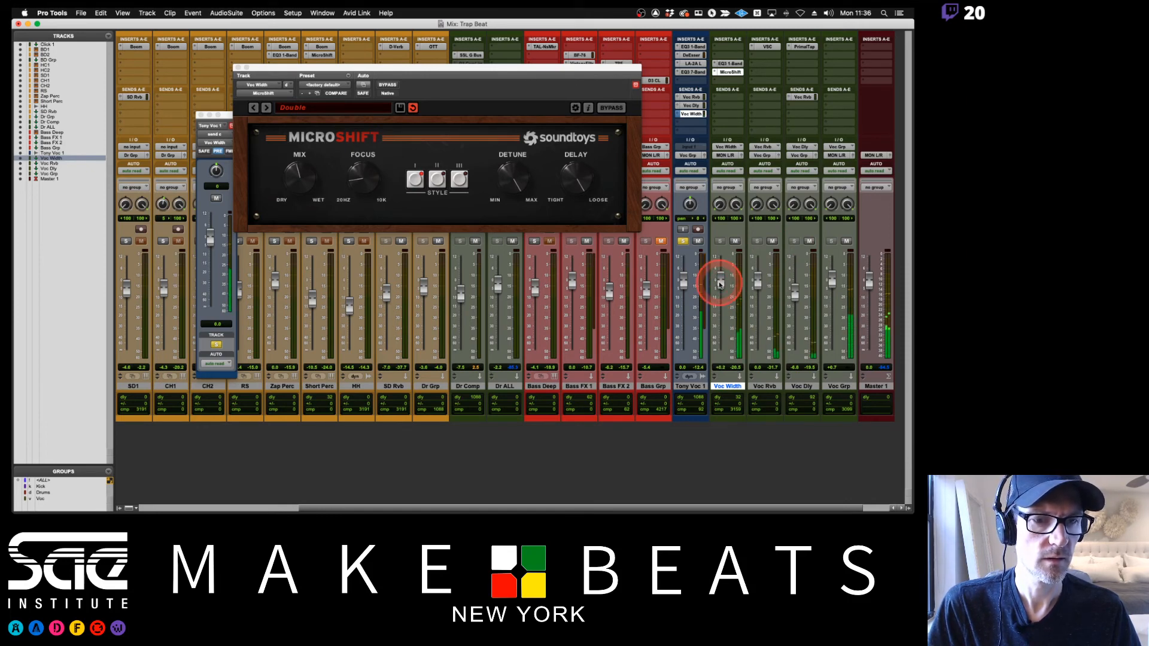
drag(719, 283, 720, 285)
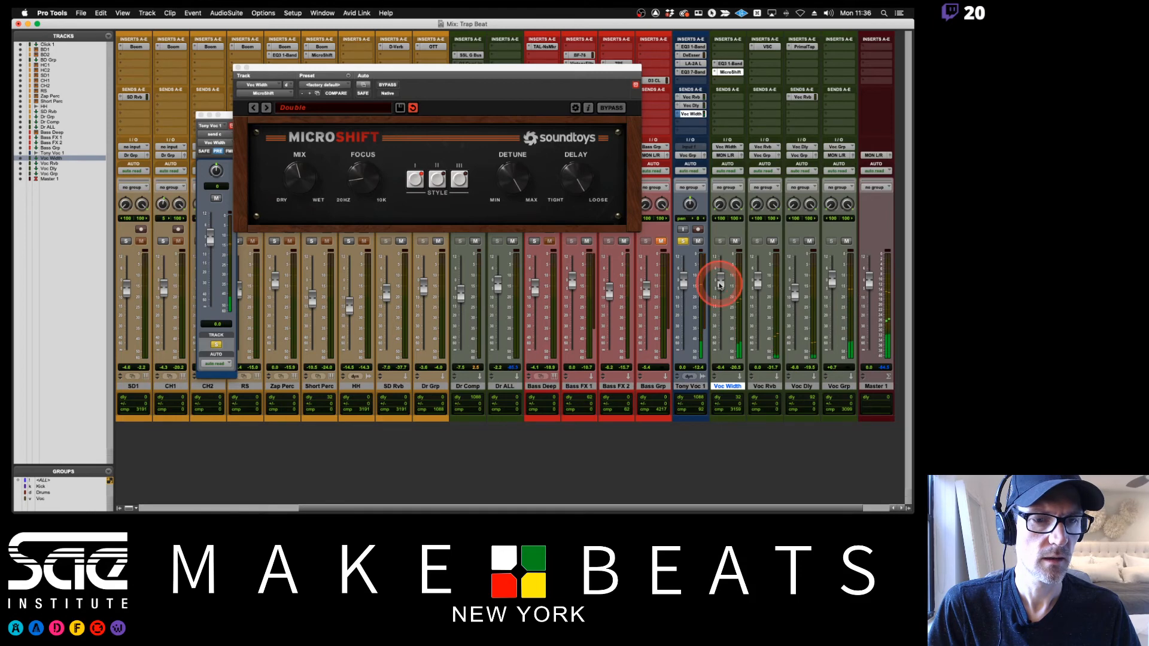
click(682, 242)
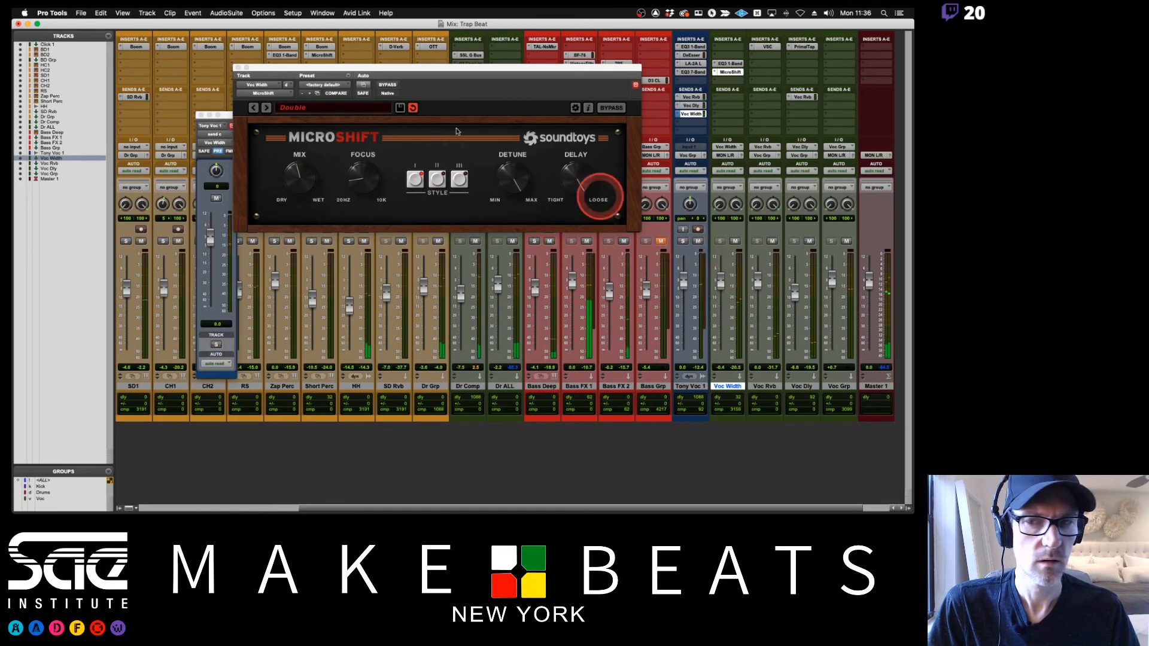
click(238, 68)
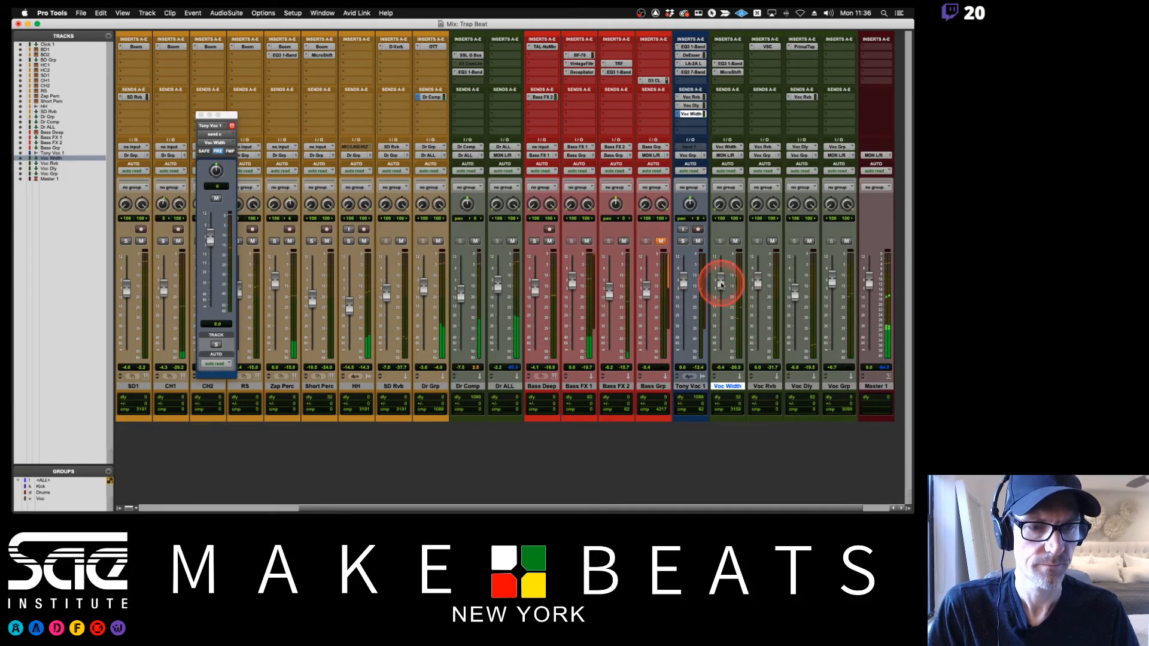
- Lower the Voc Width fader to about -3.9 dB and the Voc Dly fader to about -8.4 dB
drag(721, 285, 722, 290)
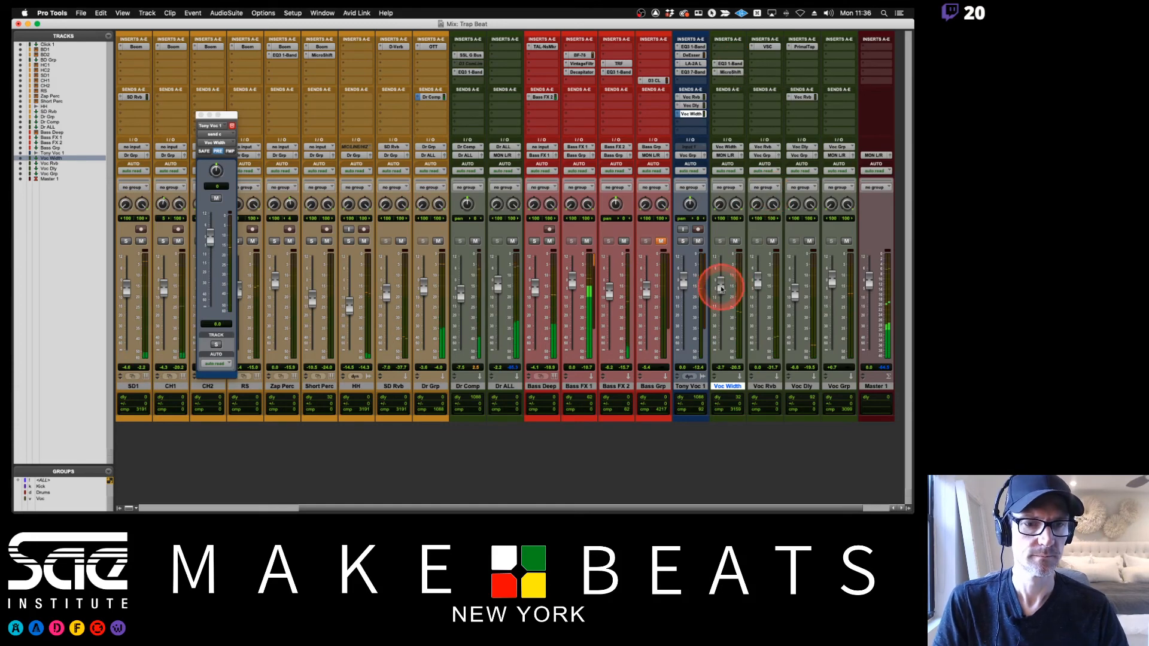
drag(721, 287, 722, 288)
drag(794, 291, 796, 299)
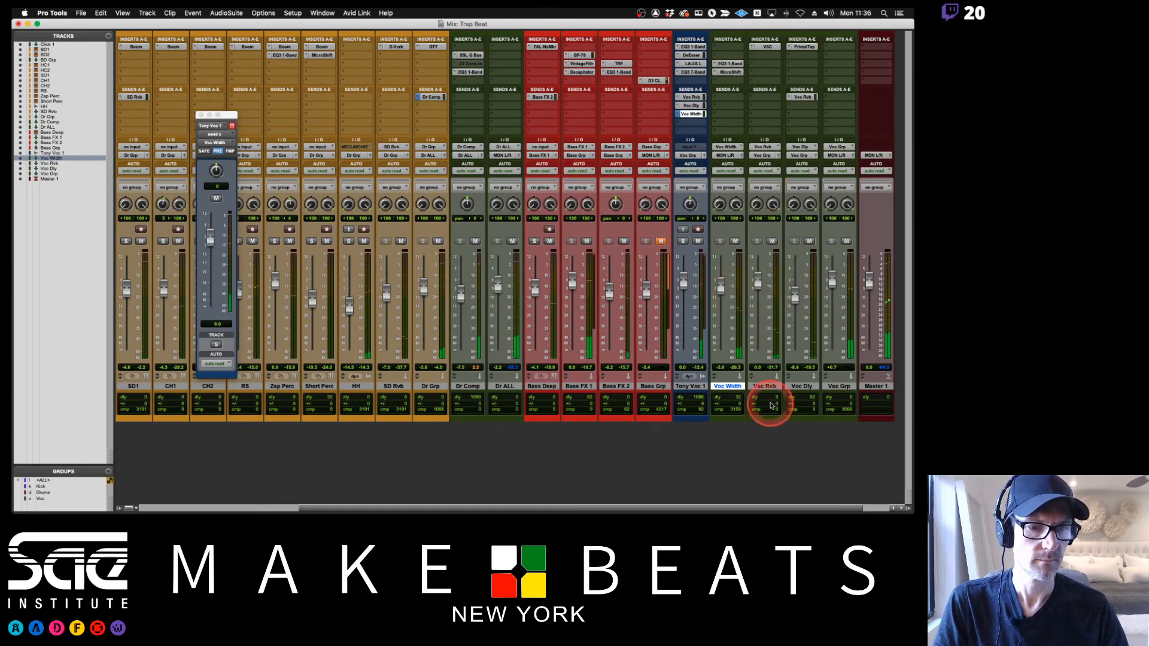
- Move the Voc Rvb track after Voc Dly and compare the mix with Voc Rvb muted and unmuted
drag(767, 389, 816, 385)
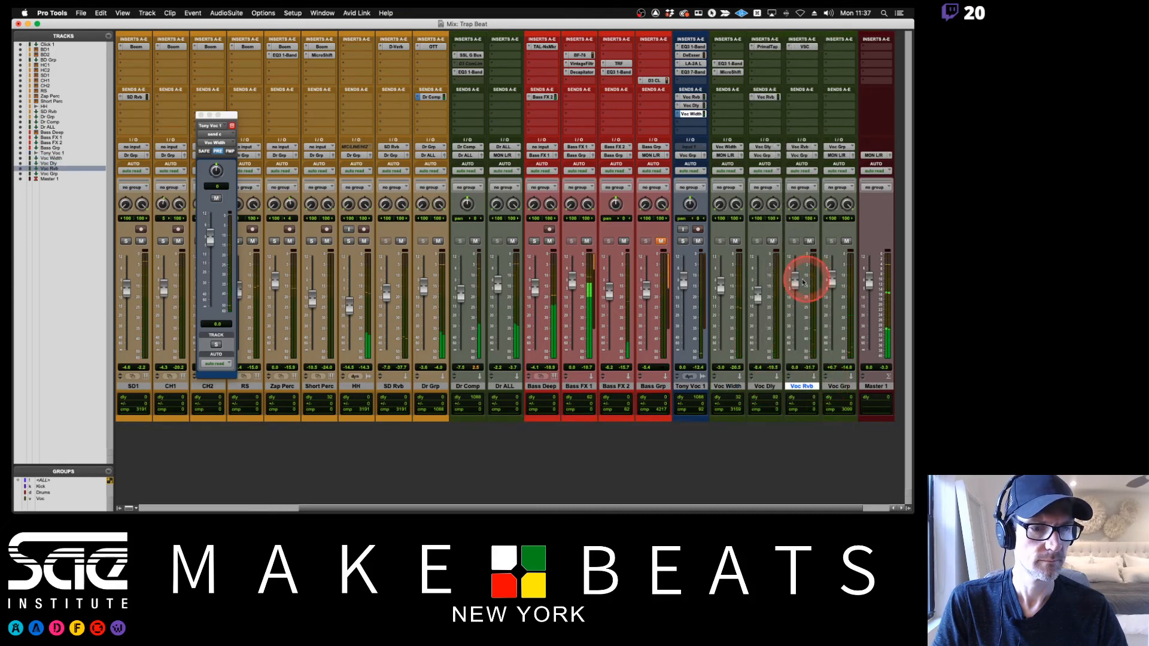
click(809, 241)
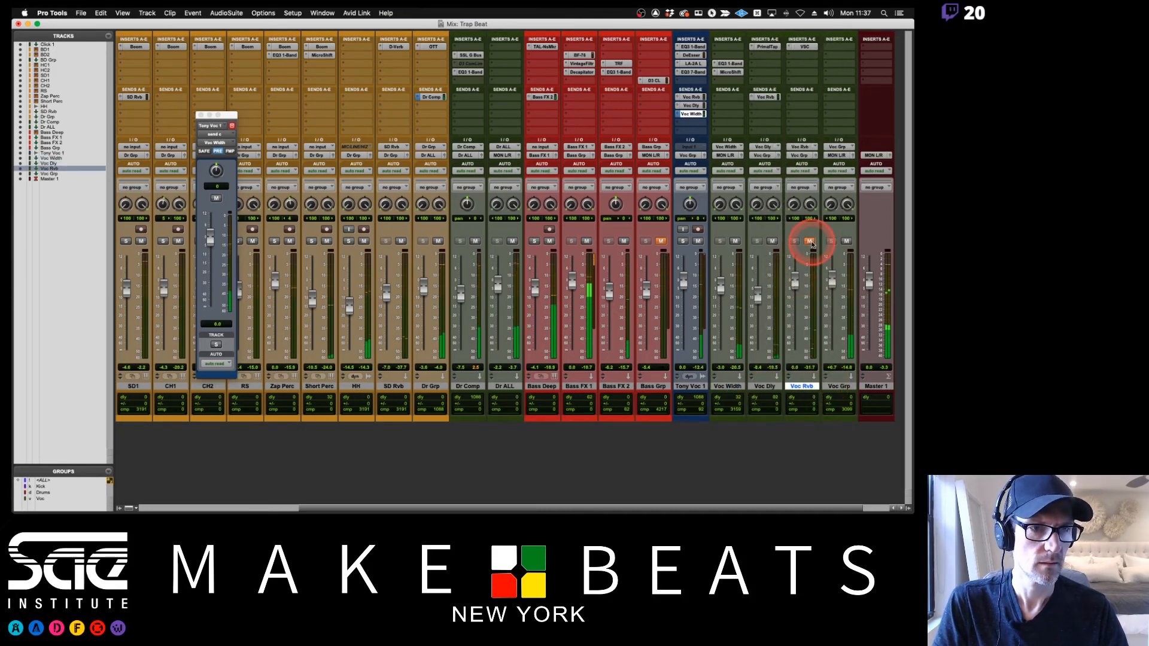
click(810, 241)
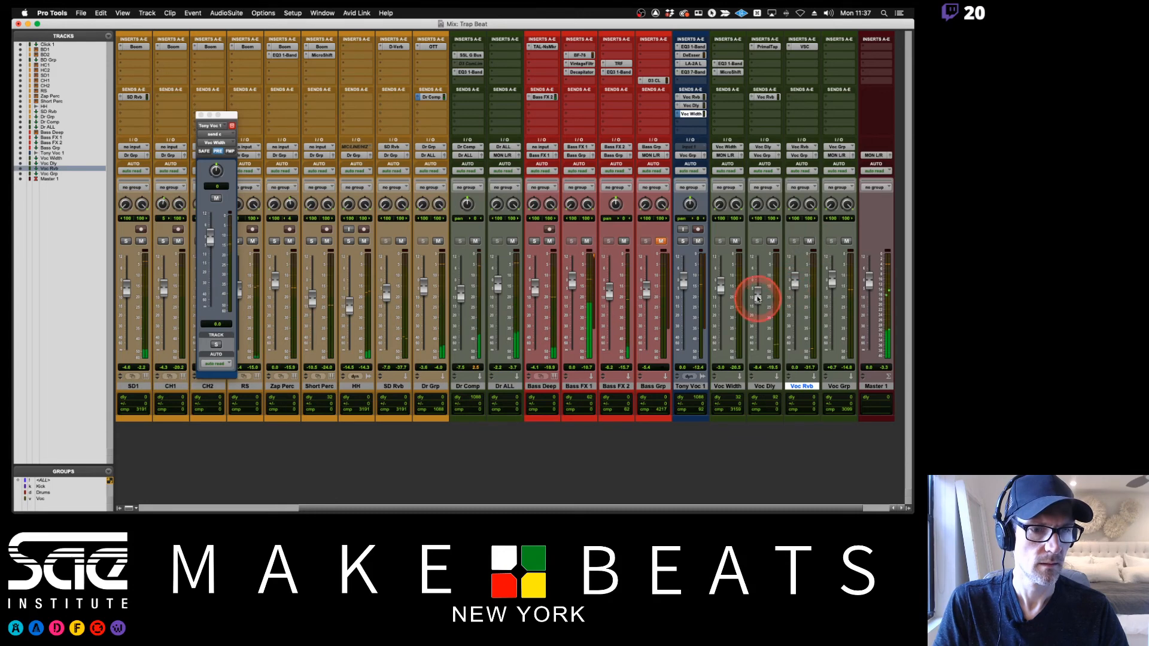
- Lower the faders to about -12.8 dB on Voc Dly, -2.7 dB on Voc Rvb and -5.4 dB on Voc Width
drag(757, 298, 794, 290)
drag(723, 290, 725, 295)
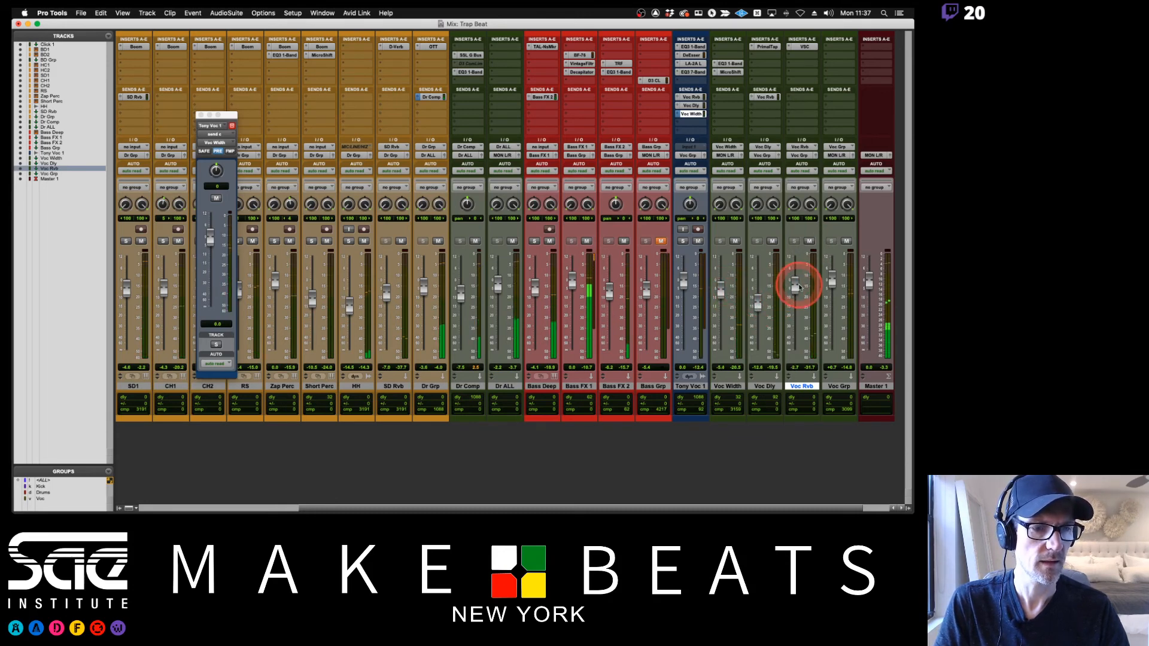
- Route the Voc Width track's output to the Voc Grp bus
click(731, 156)
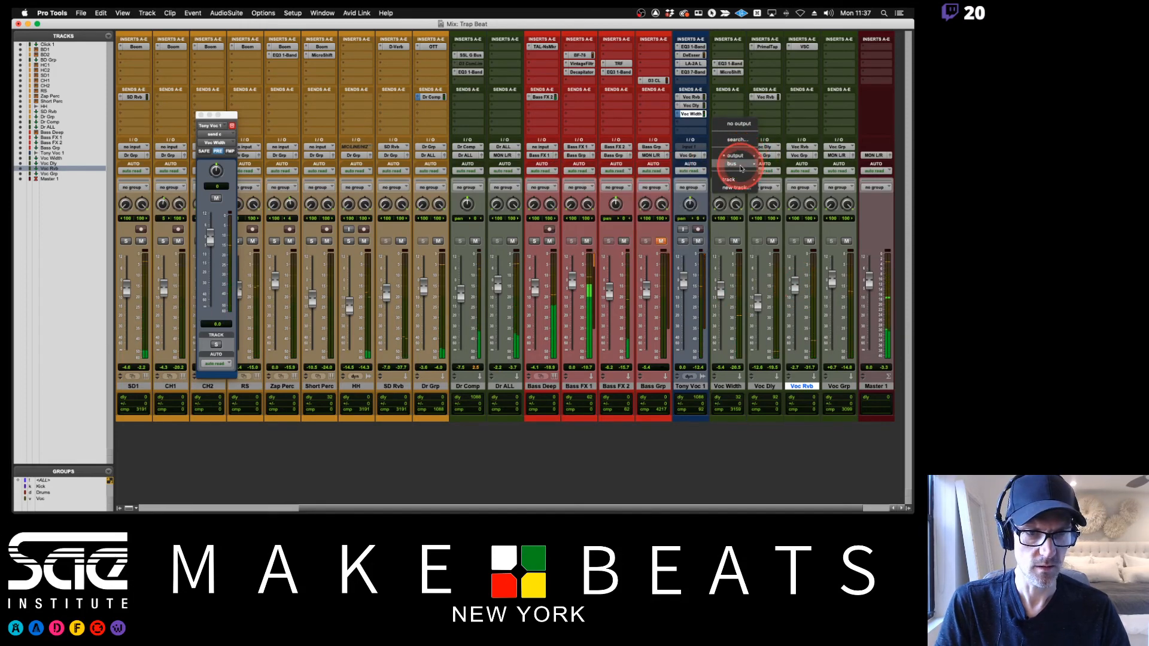
mouse_move(740, 168)
click(782, 449)
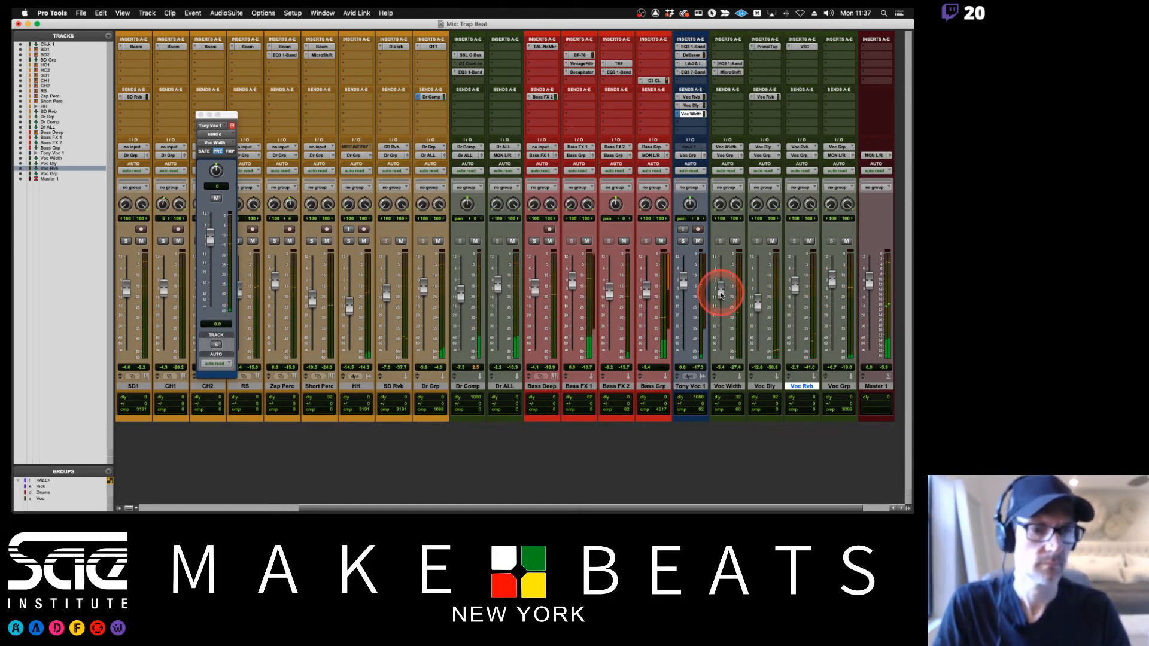
- Raise the Voc Width fader to about -2.2 dB and the Voc Rvb fader to about -1.1 dB
drag(722, 294, 722, 291)
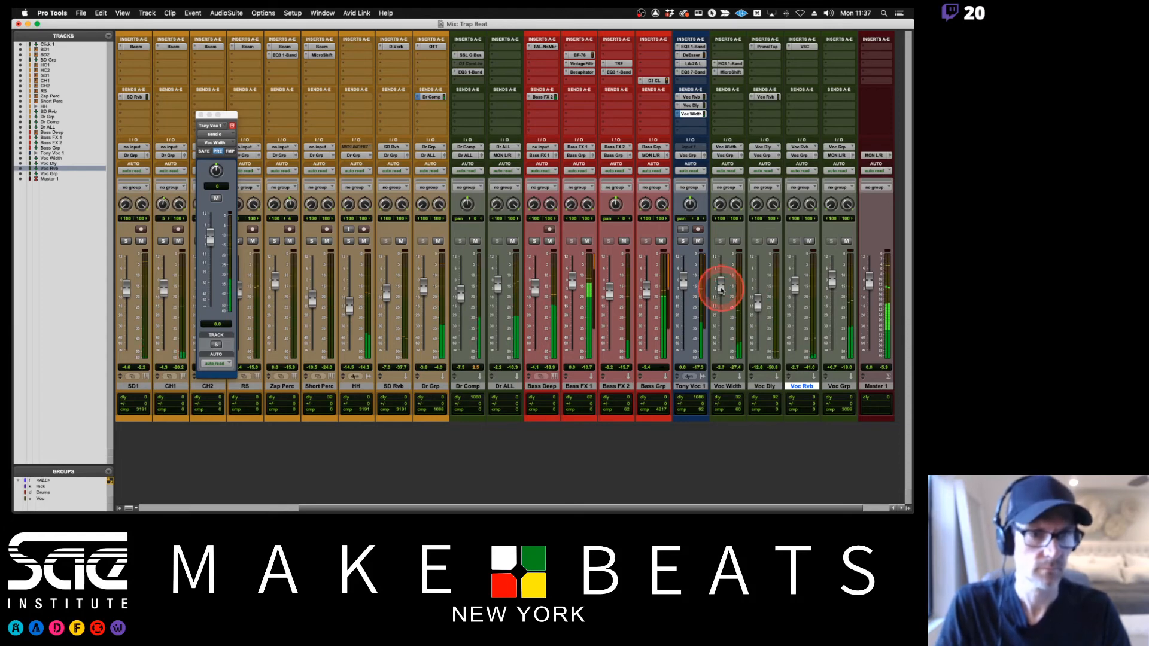
drag(794, 291, 795, 290)
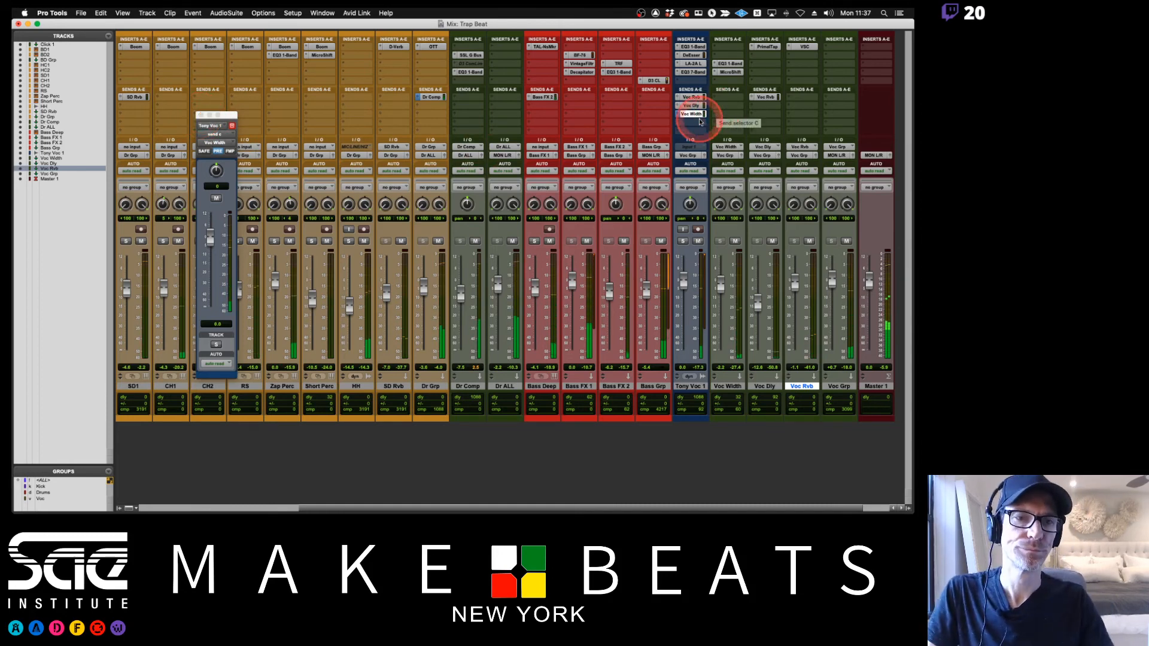
- Create a mono aux input track directly after Tony Voc 1 and name it Voc Sat
click(700, 387)
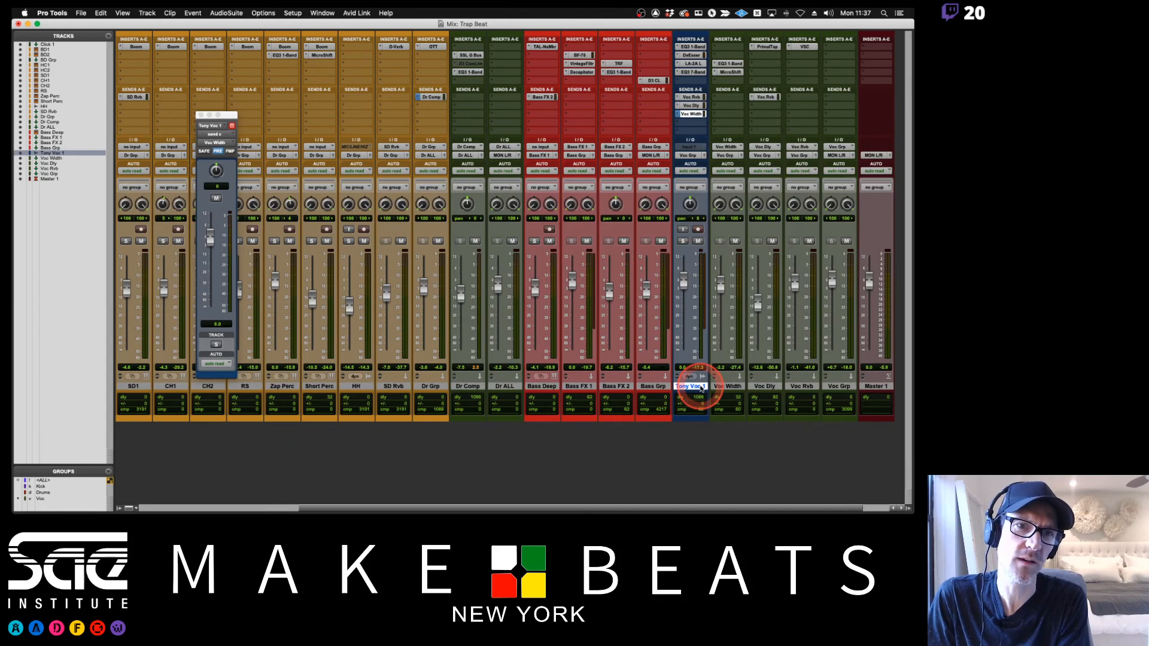
key(super+shift+n)
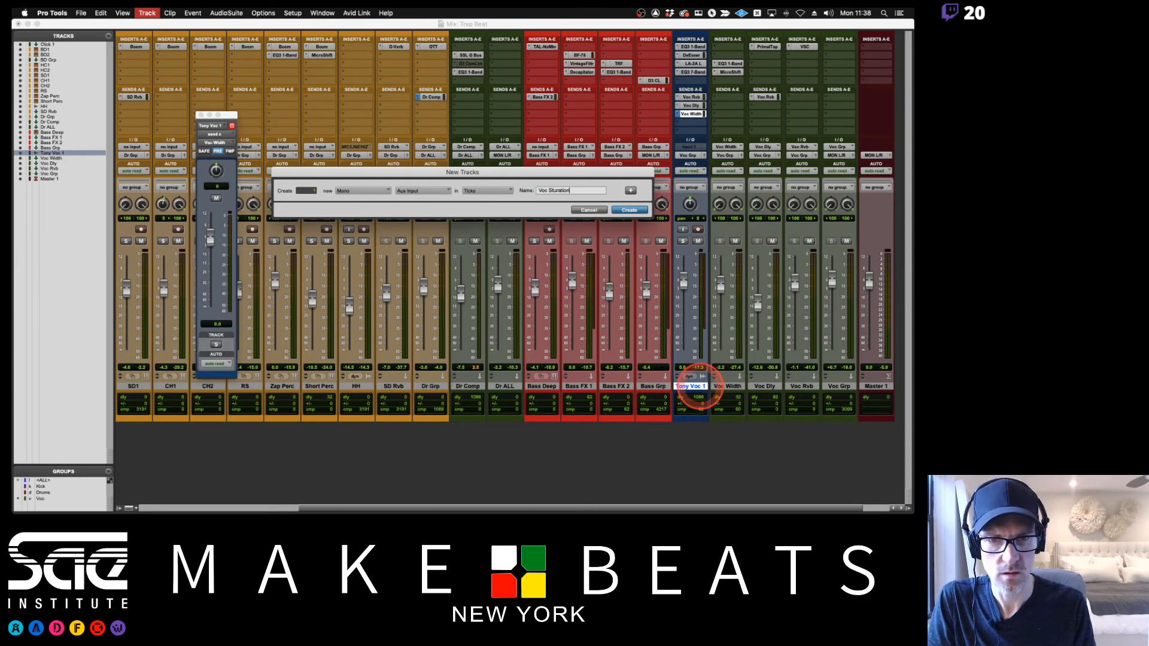
key(Return)
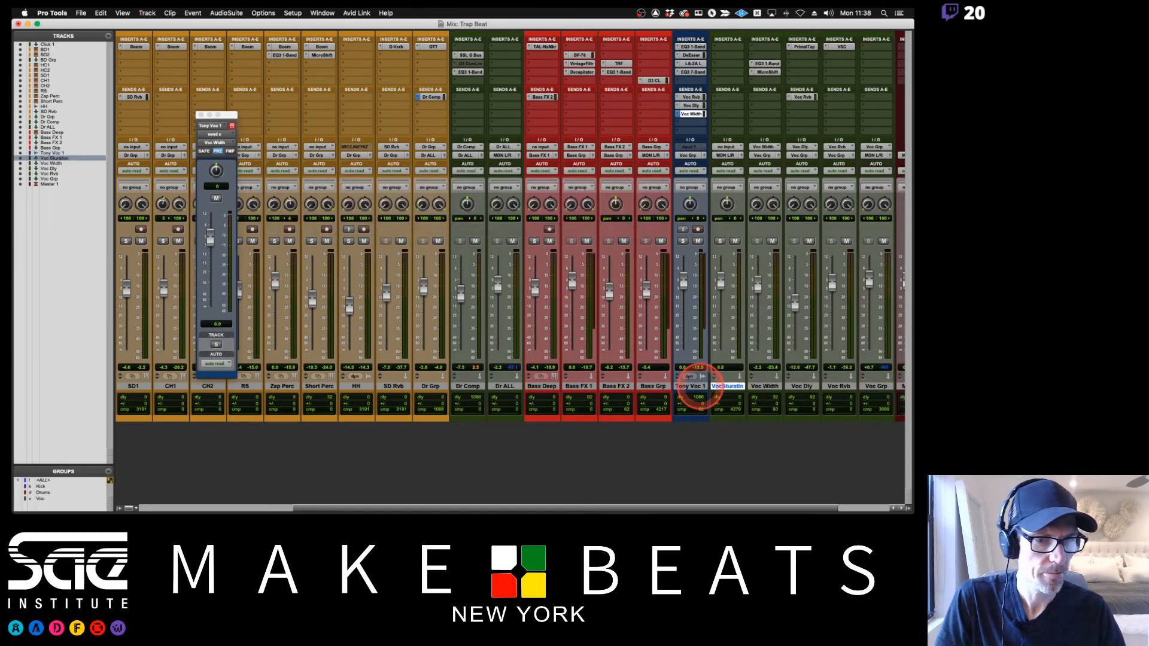
double_click(732, 388)
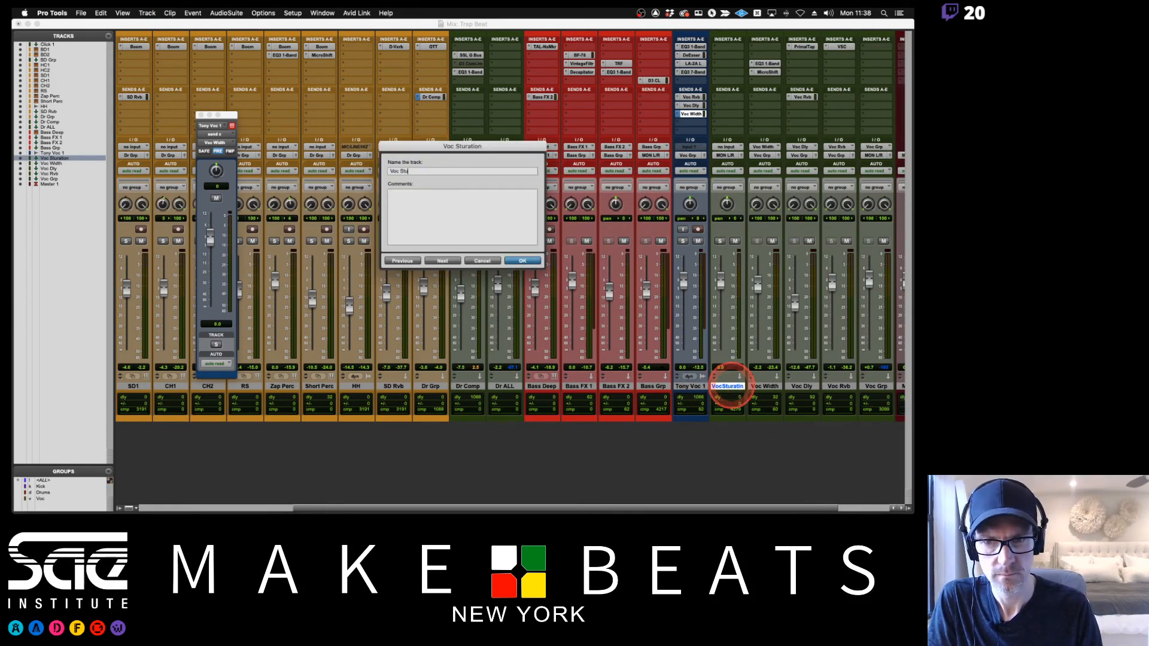
key(Return)
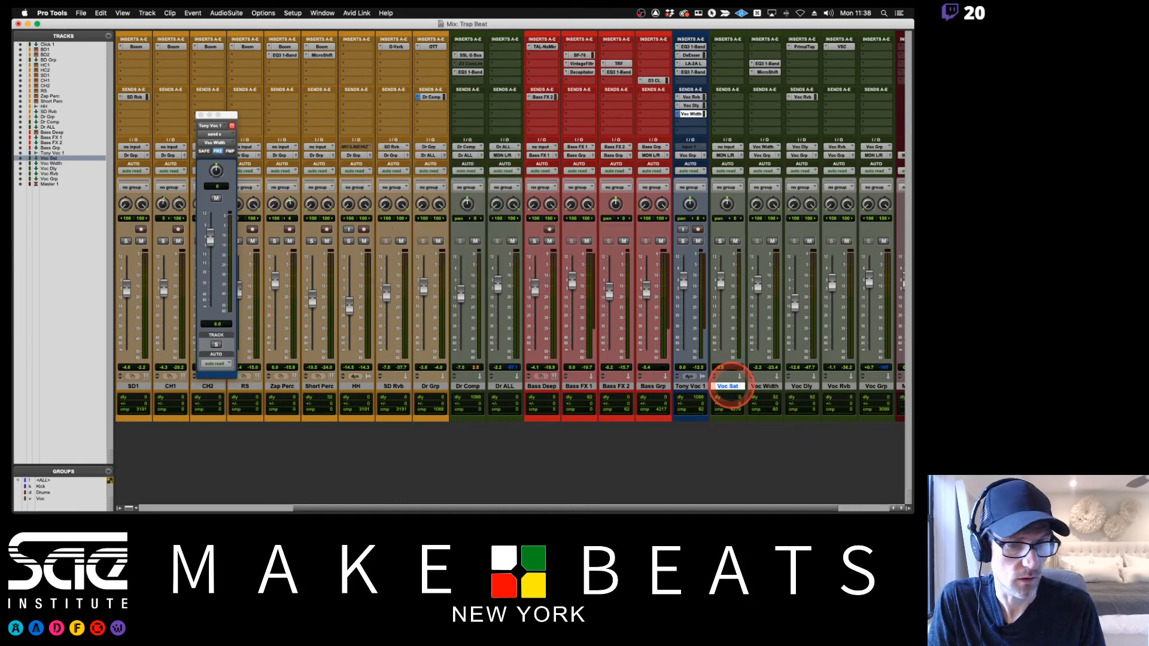
- Route the Voc Sat track's output to the Voc Grp track
click(728, 155)
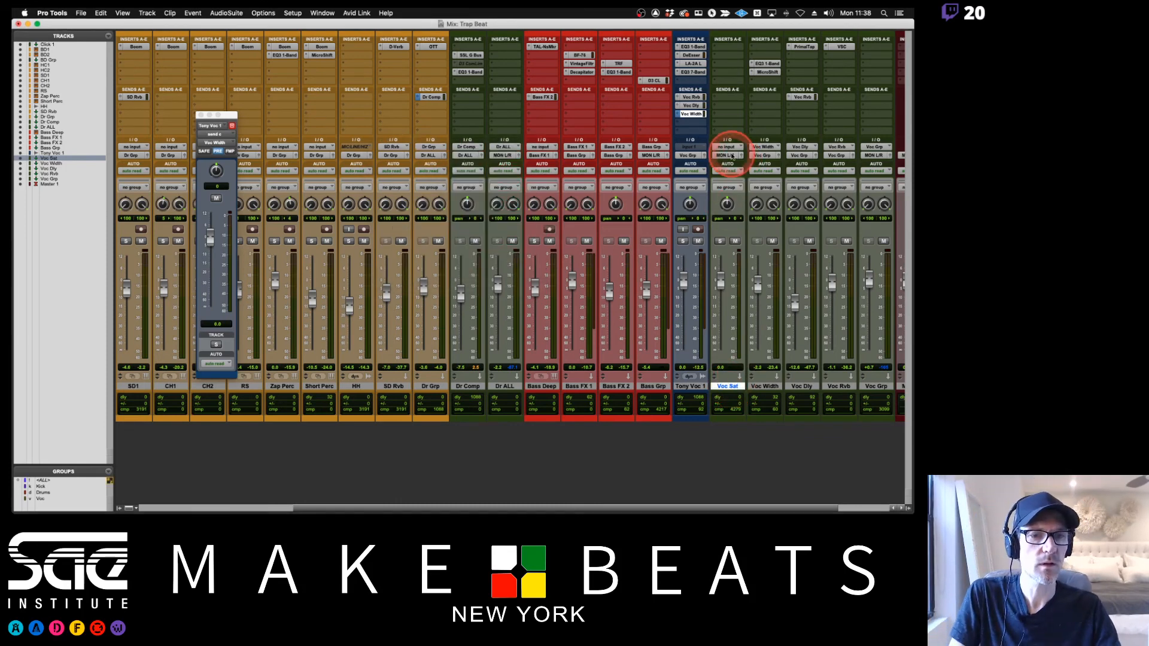
mouse_move(730, 179)
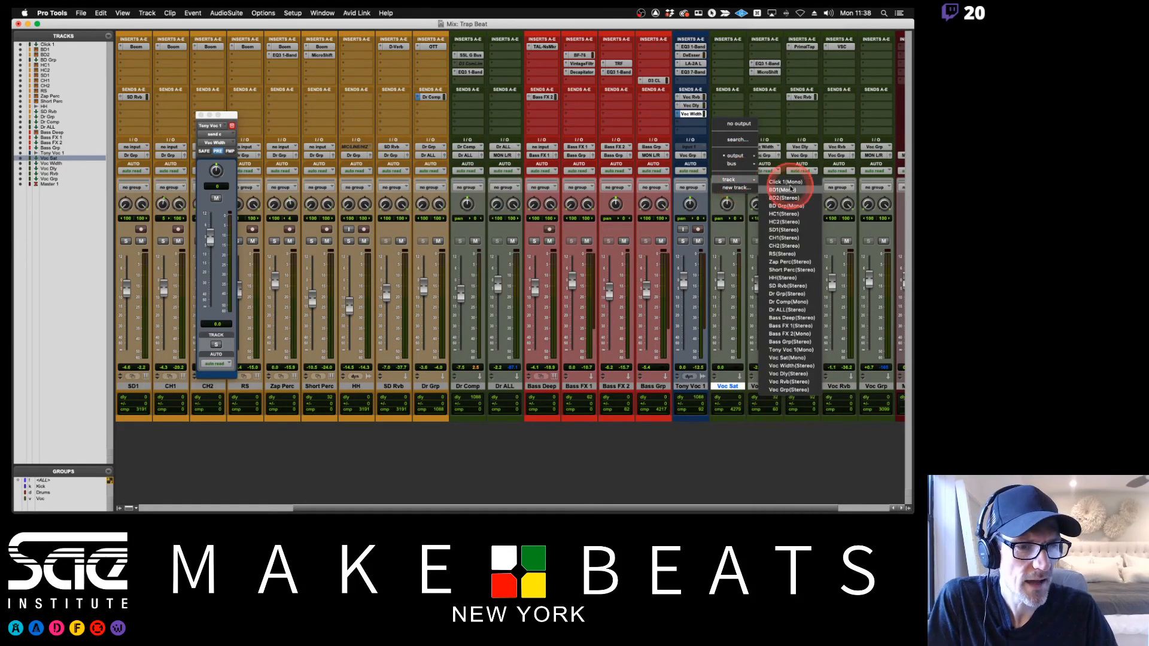
click(786, 391)
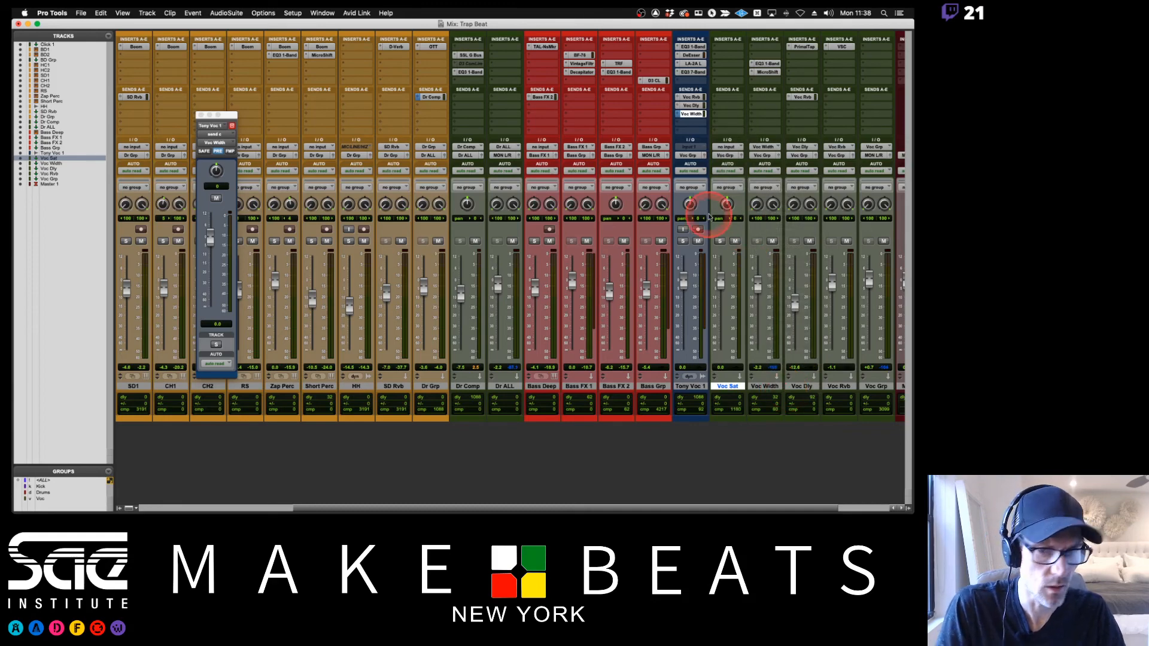
scroll(688, 204, right, 2)
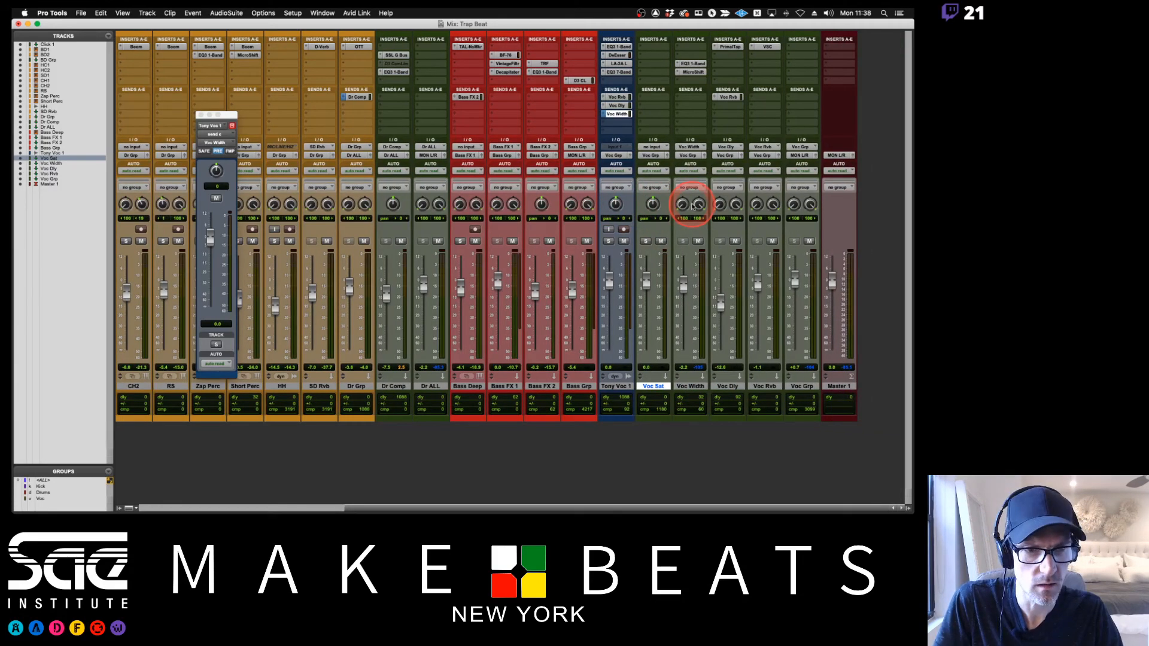
click(659, 64)
mouse_move(656, 65)
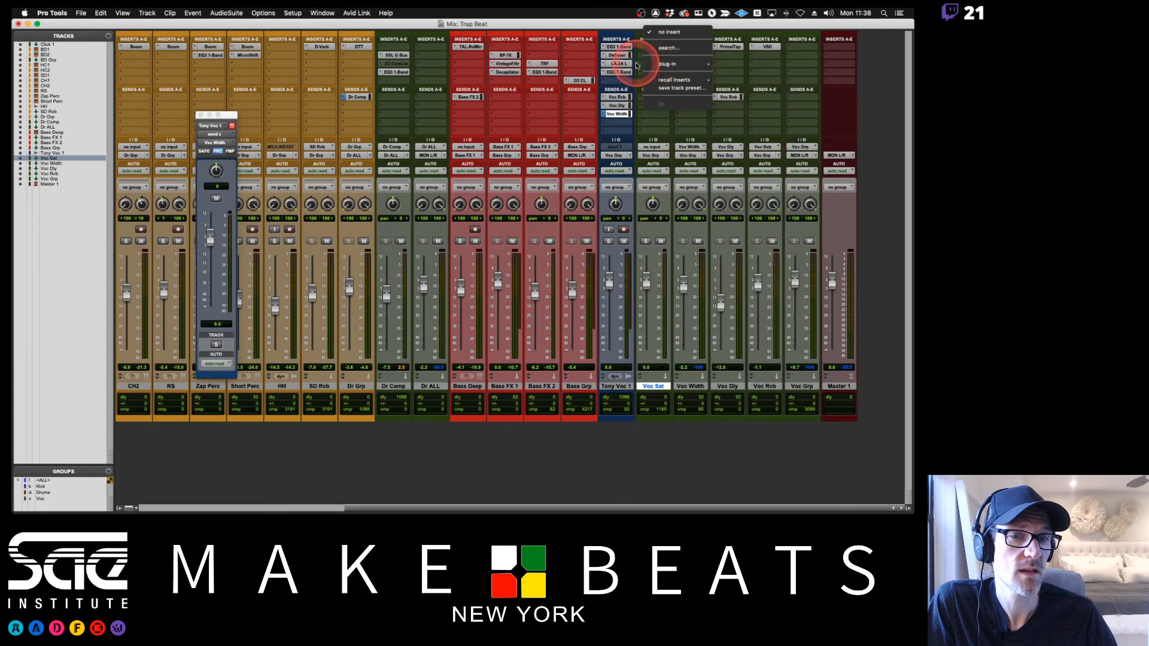
click(627, 117)
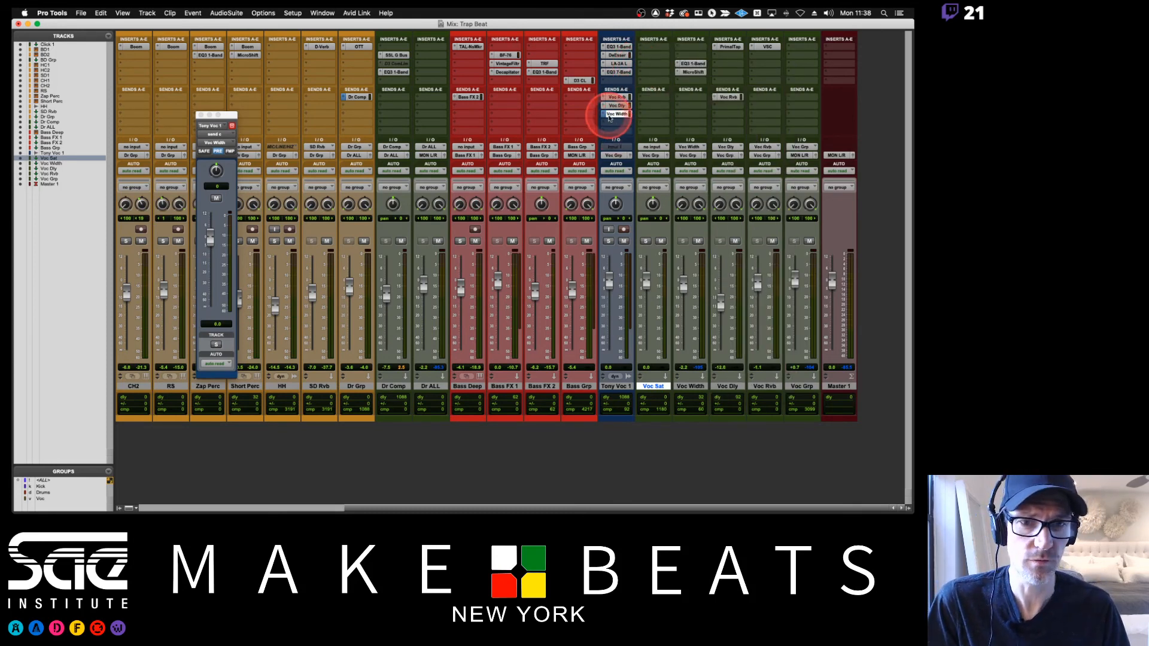
- Add a send from Tony Voc 1 to the Voc Sat track at 0.0 dB and move its send window aside
click(614, 123)
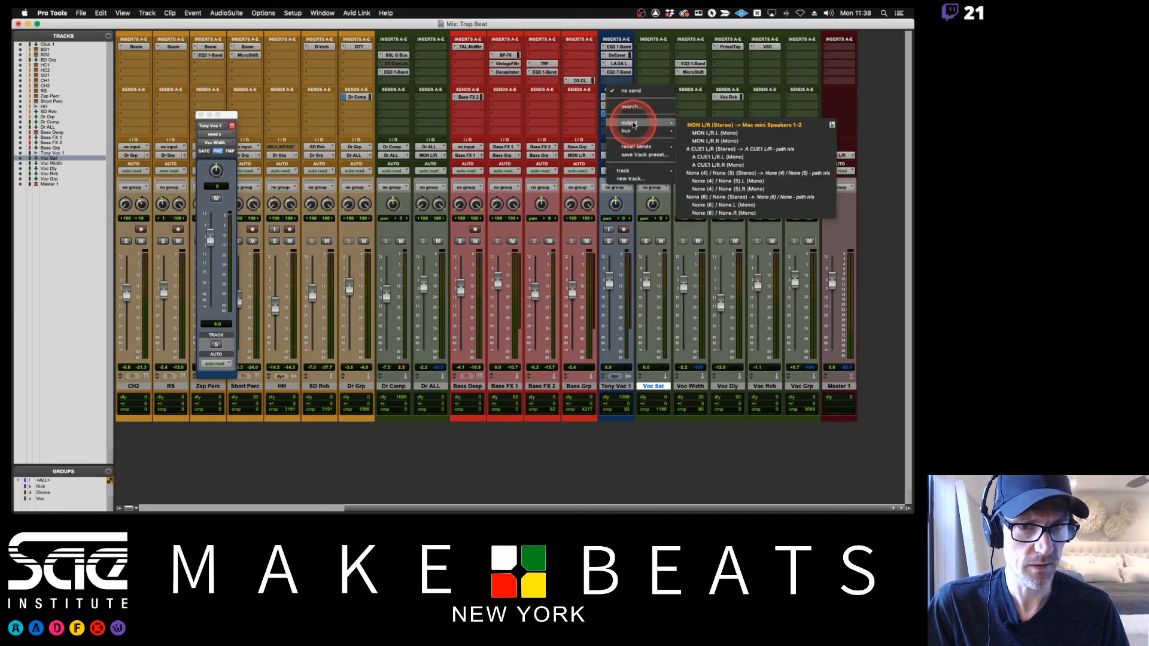
mouse_move(628, 135)
mouse_move(629, 171)
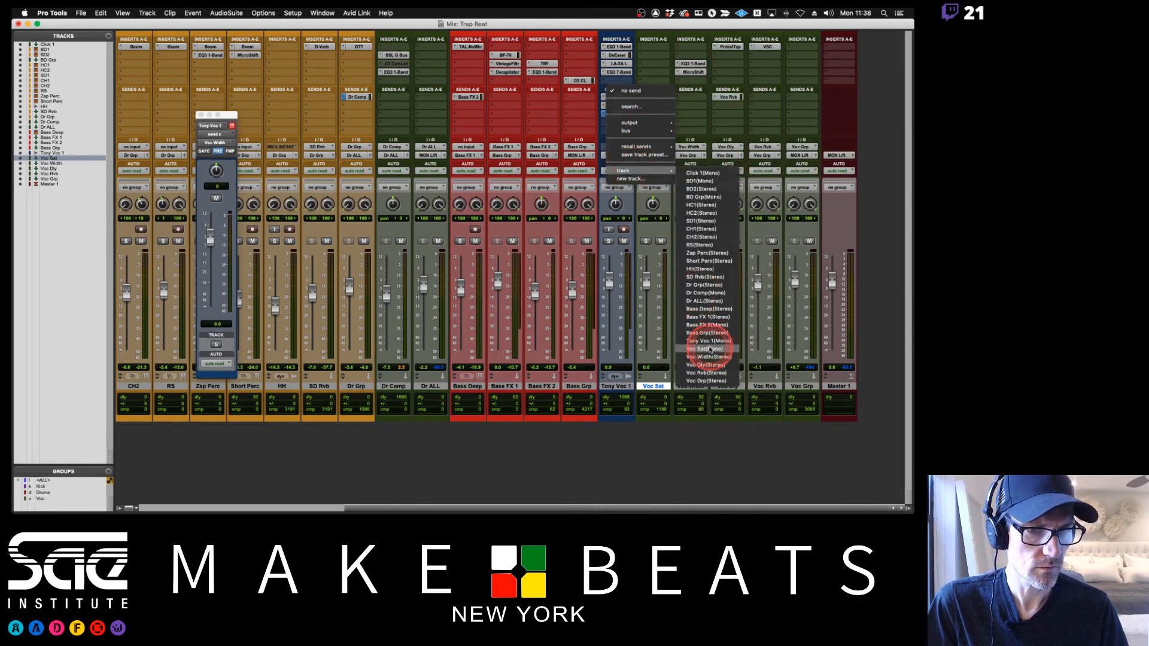
click(706, 349)
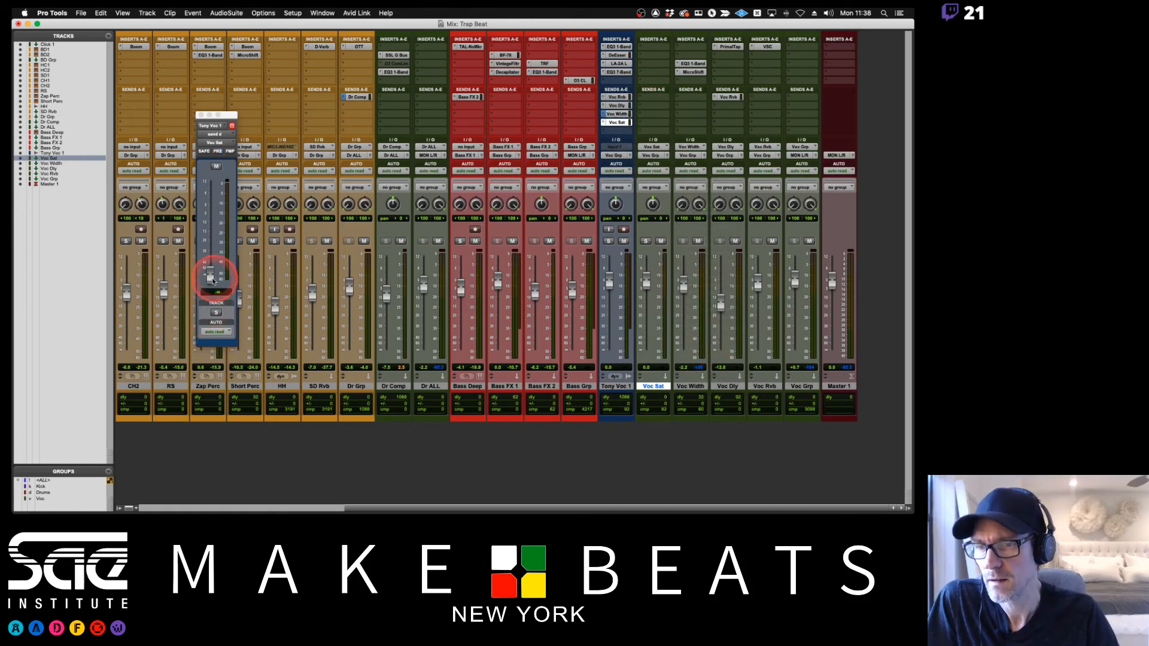
alt+click(212, 279)
drag(229, 123, 522, 88)
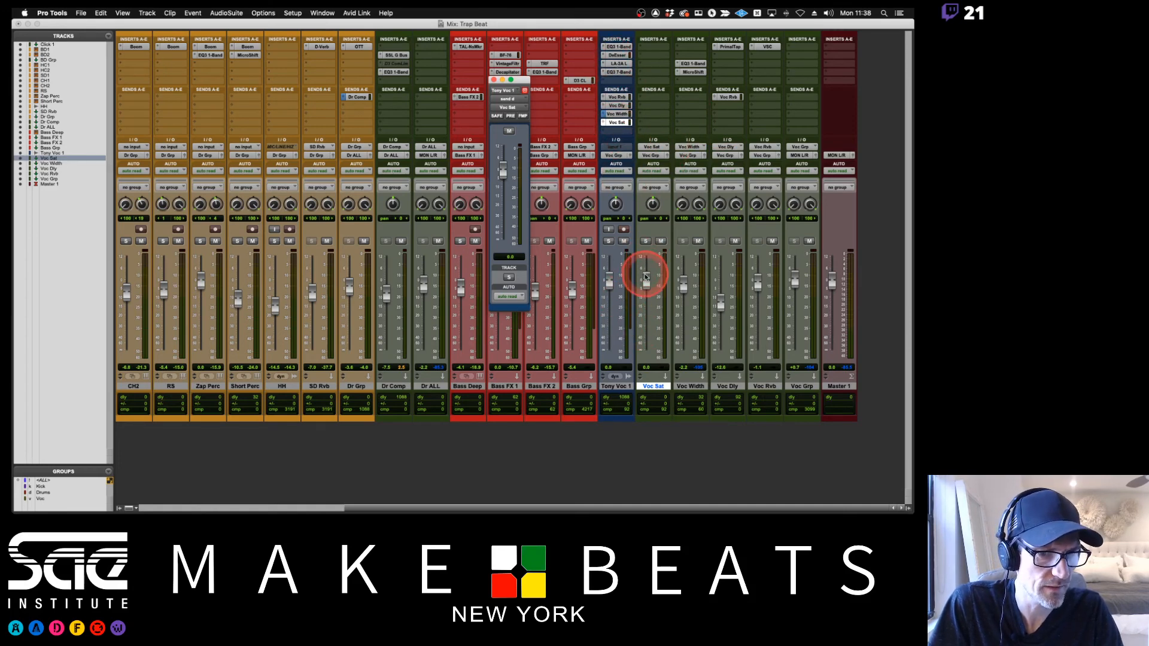
- Lower the Voc Sat fader to about -2.7 dB and insert the mono Decapitator plug-in on that track
drag(646, 276, 646, 287)
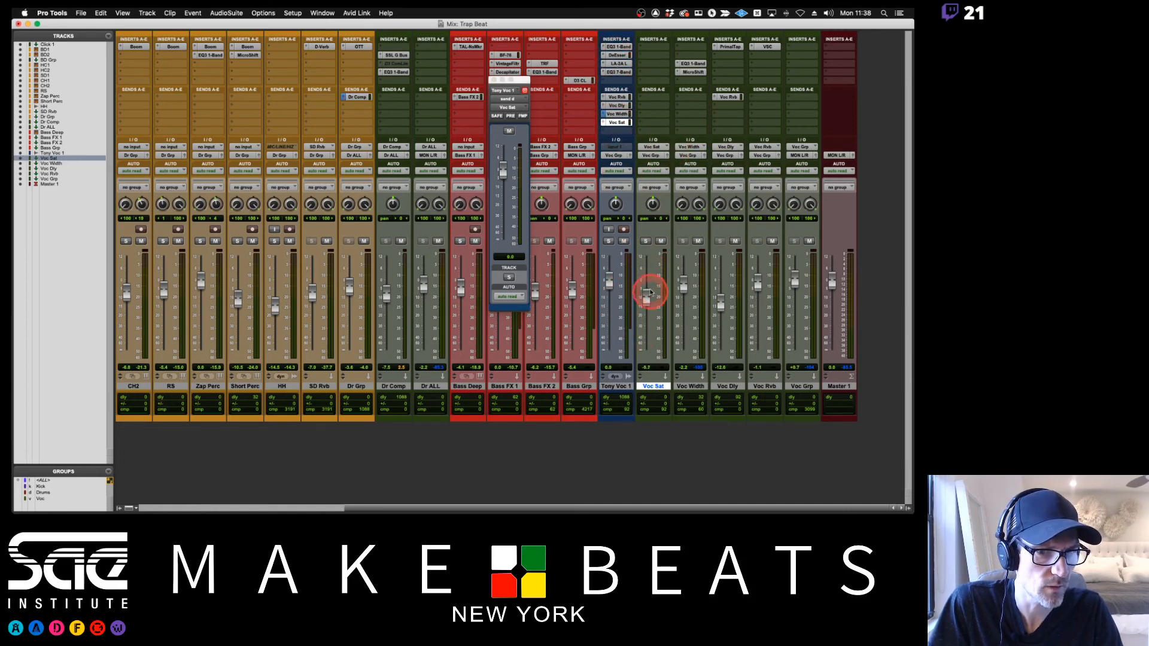
click(655, 47)
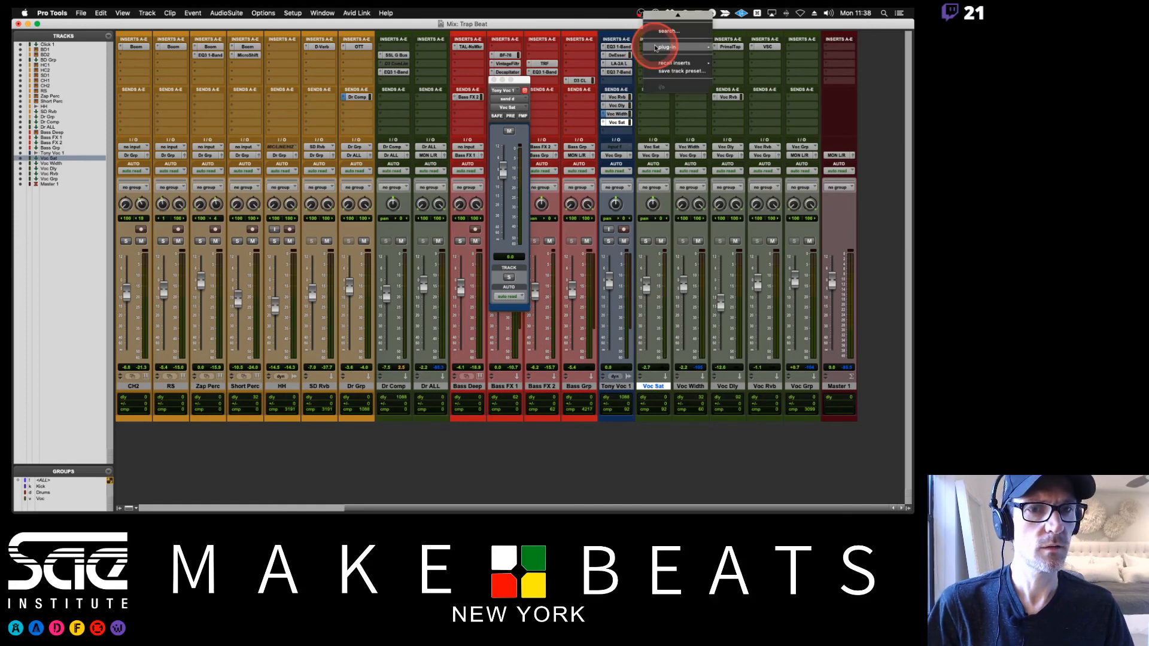
mouse_move(655, 47)
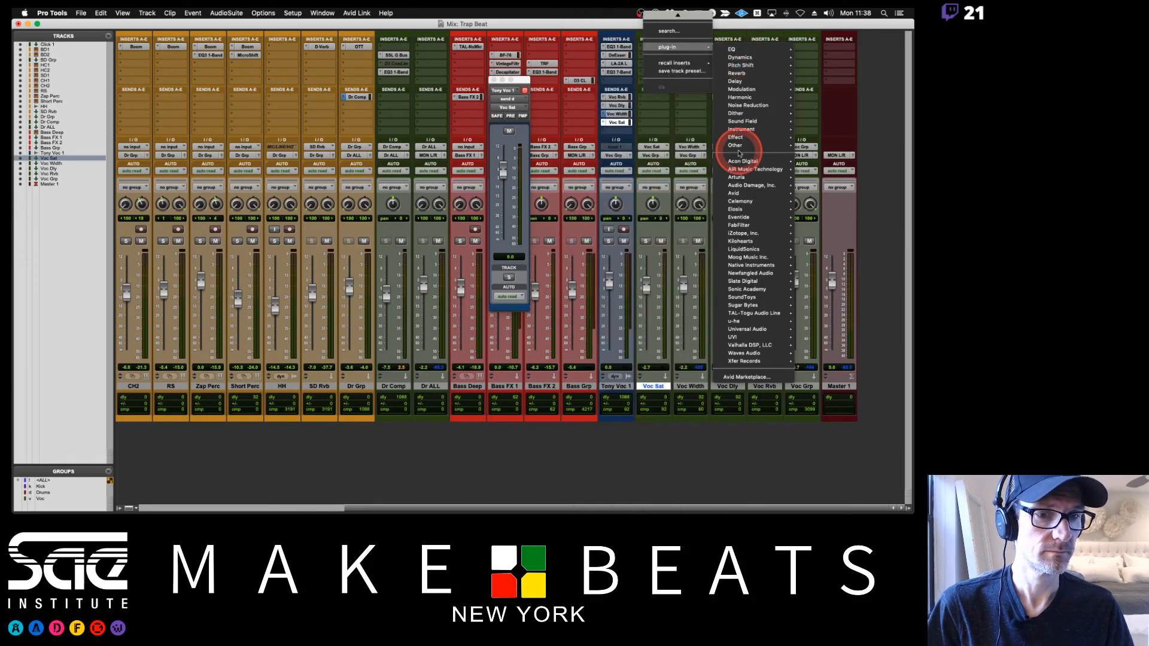
click(685, 31)
text(del)
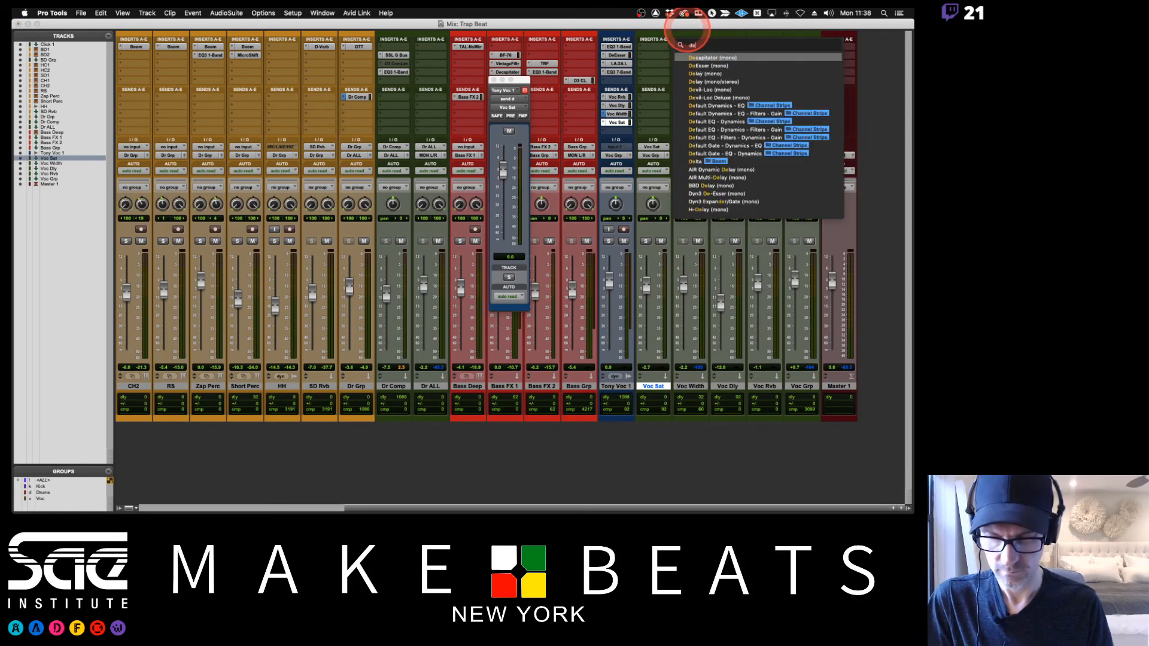
text(c)
click(709, 58)
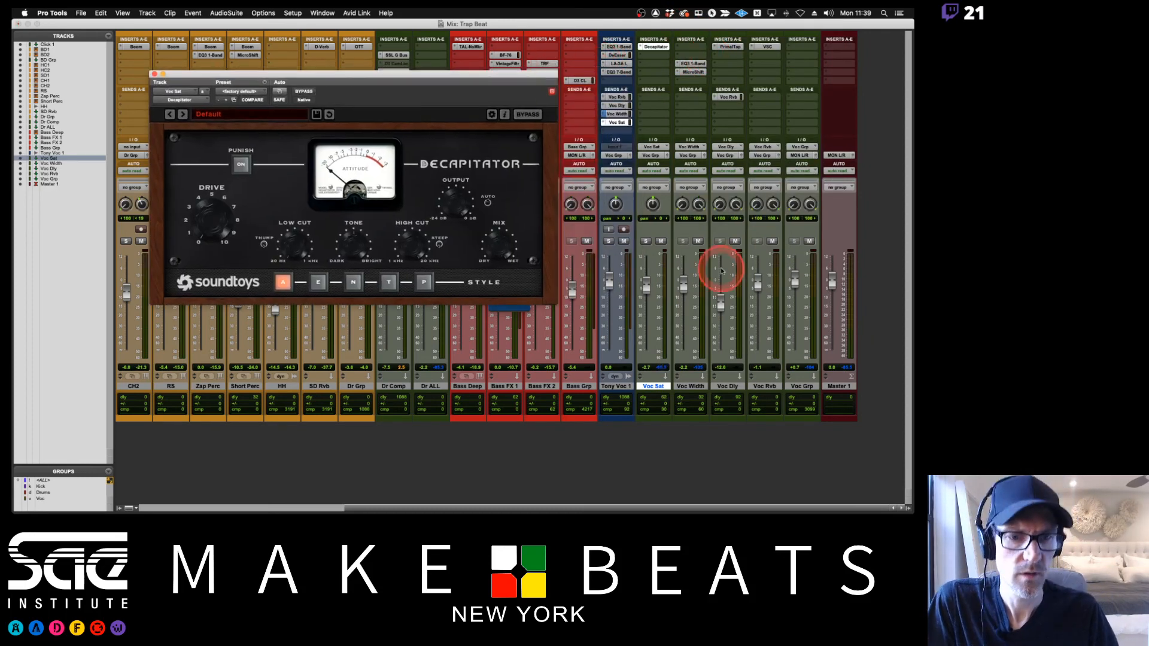
- Lower the Voc Sat fader to about -16 dB, then solo Tony Voc 1 and mute it along with Voc Rvb, Voc Dly and Voc Width
drag(646, 285, 645, 313)
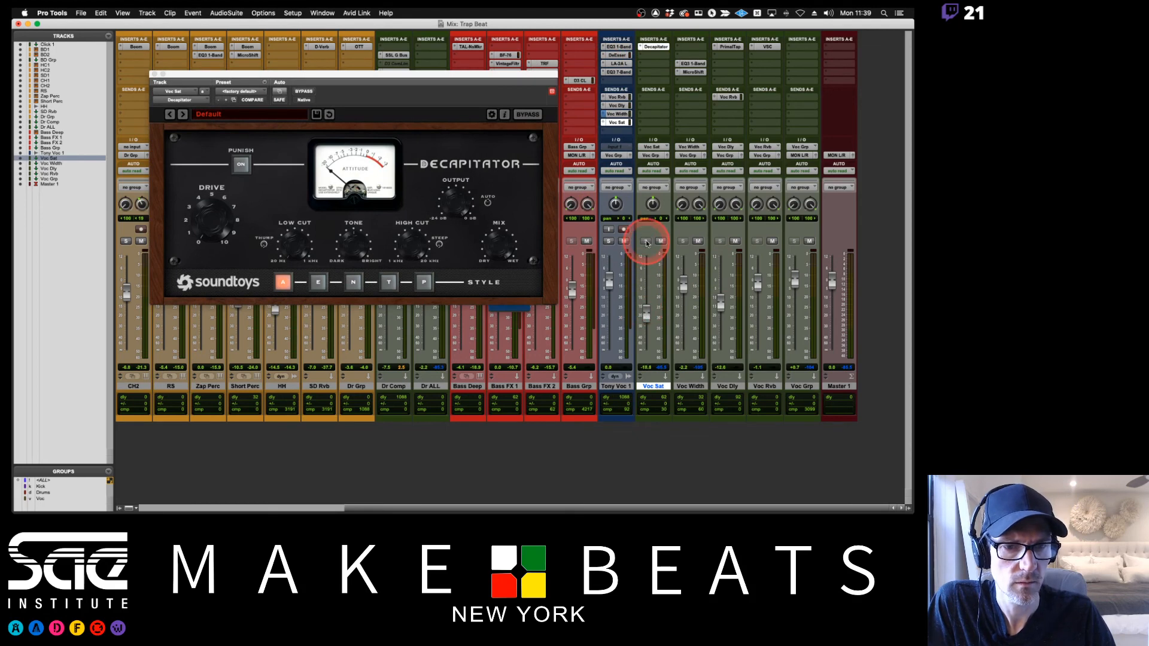
click(607, 241)
click(772, 240)
click(735, 241)
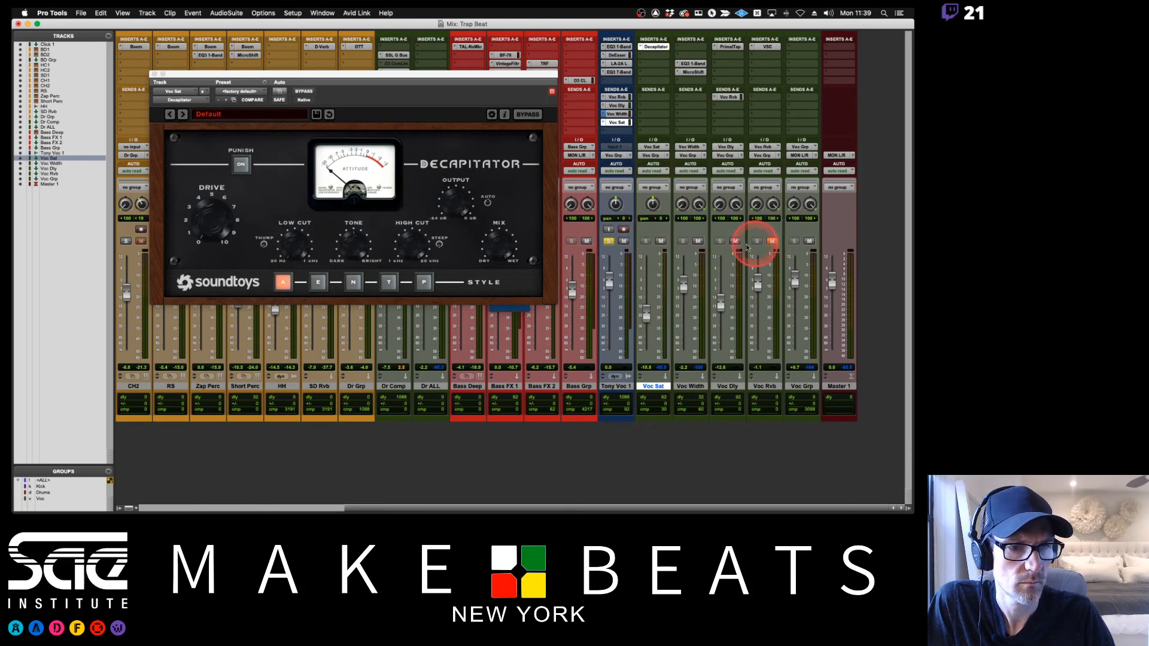
click(698, 241)
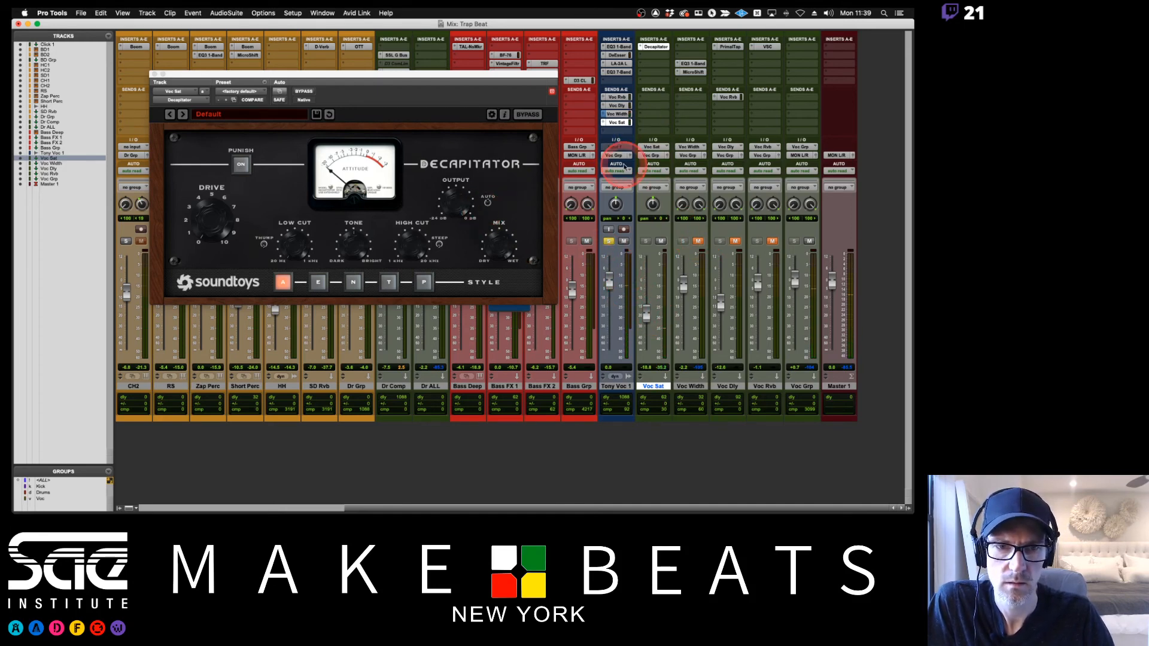
click(624, 242)
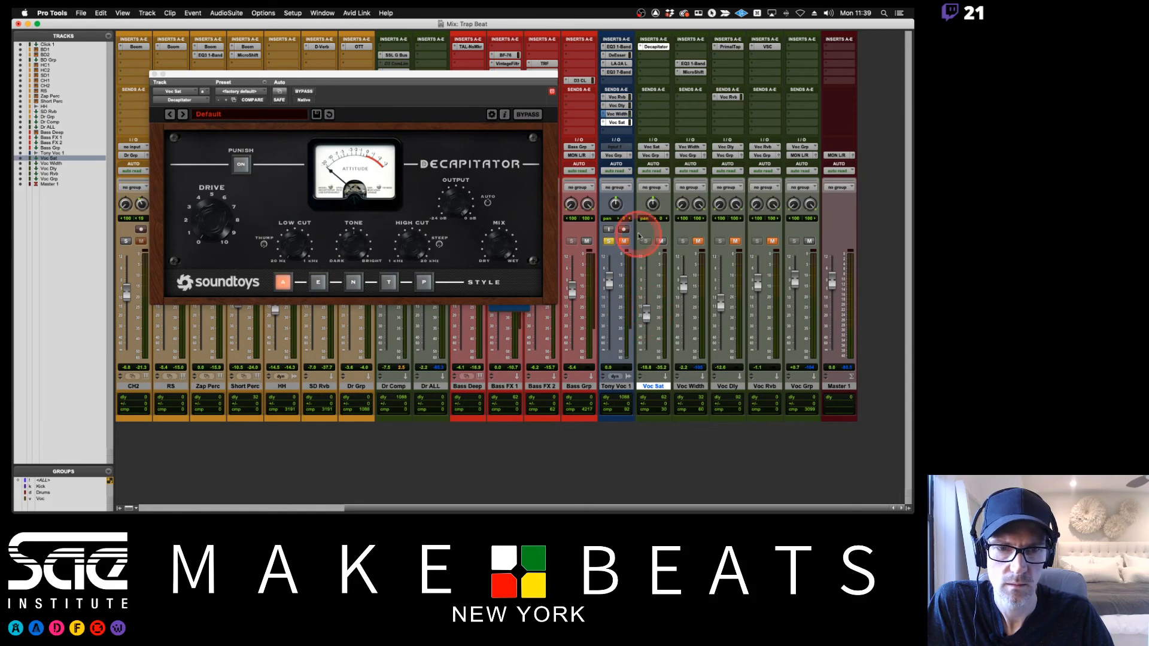
- Switch Tony Voc 1's Voc Sat send to pre-fader and raise the Voc Sat fader to about -8.1 dB
click(618, 122)
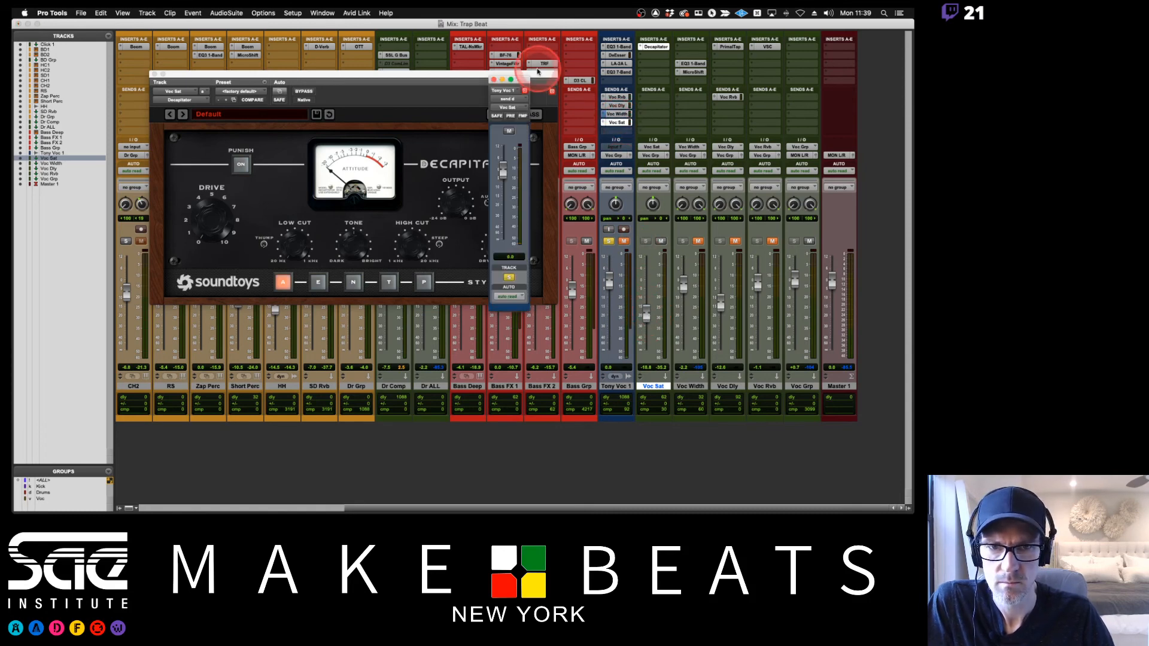
click(507, 109)
drag(521, 79, 574, 69)
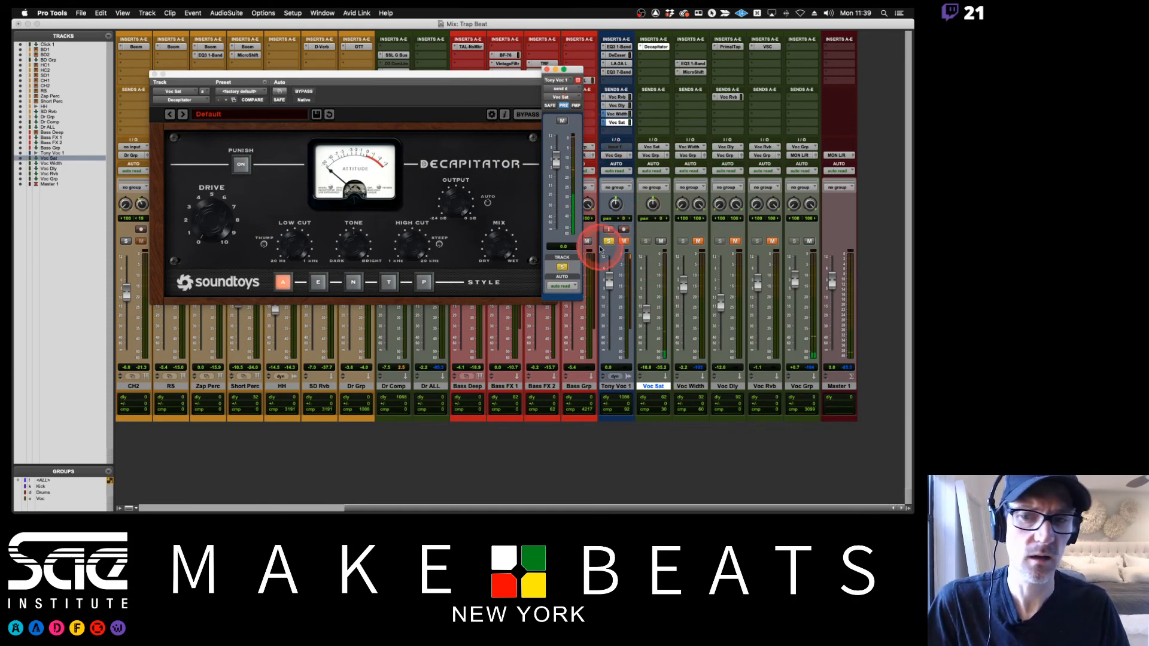
drag(649, 318, 646, 303)
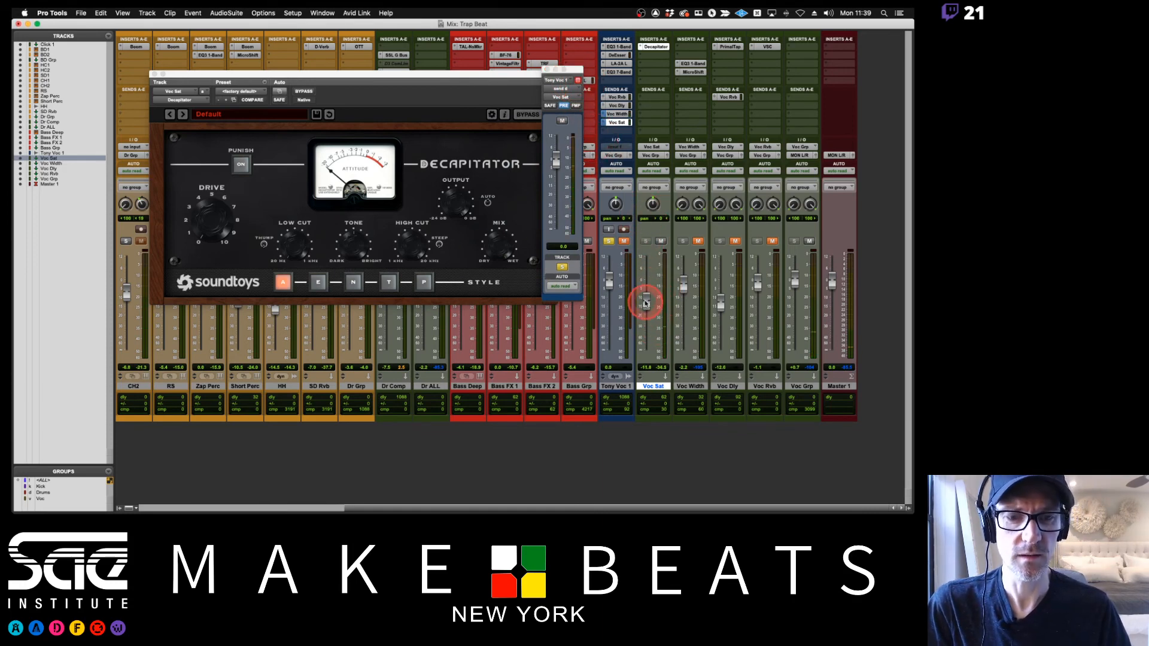
- Try Decapitator's MidDriver preset on the vocal and lower the Voc Sat fader to suit it
click(183, 115)
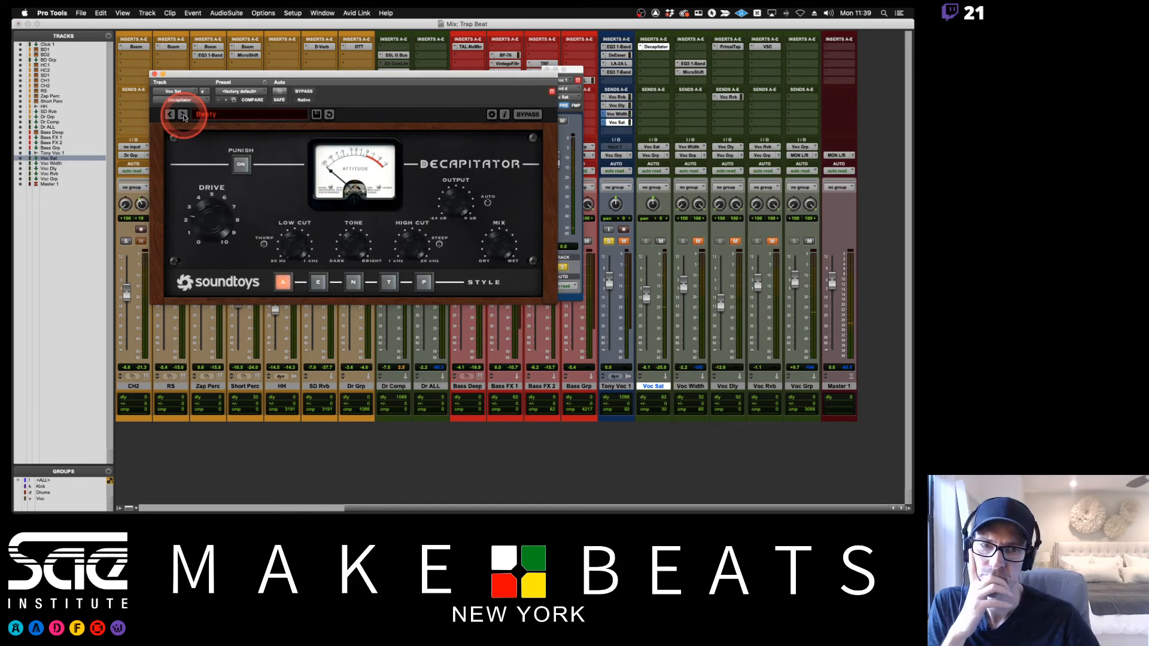
click(183, 115)
click(183, 115)
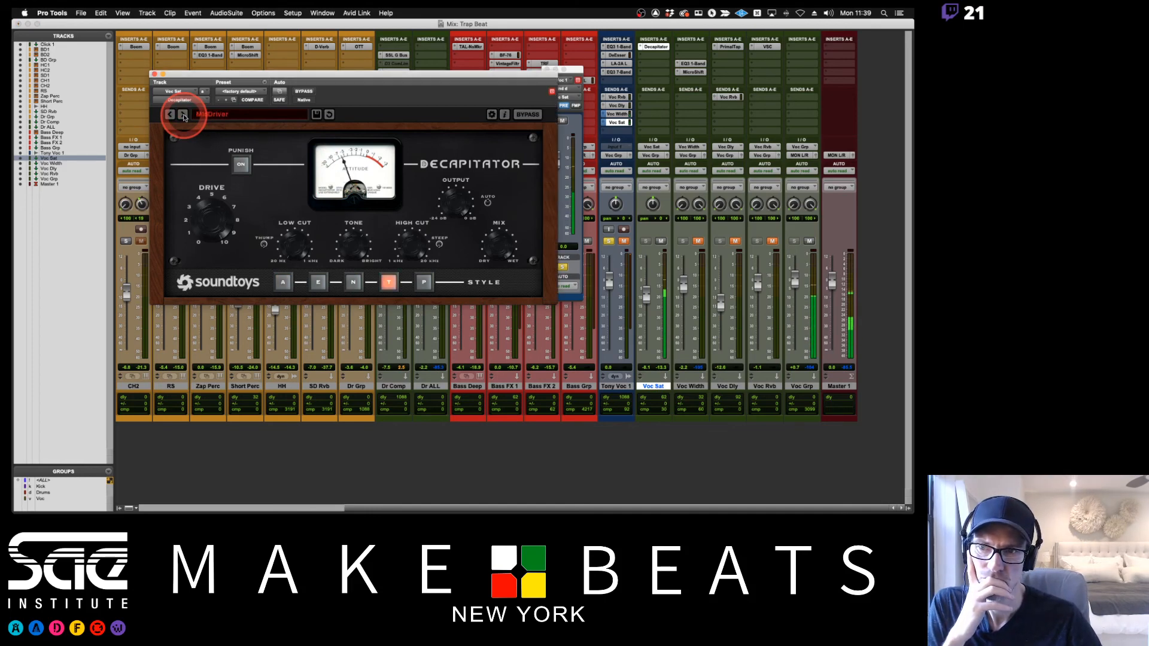
click(650, 301)
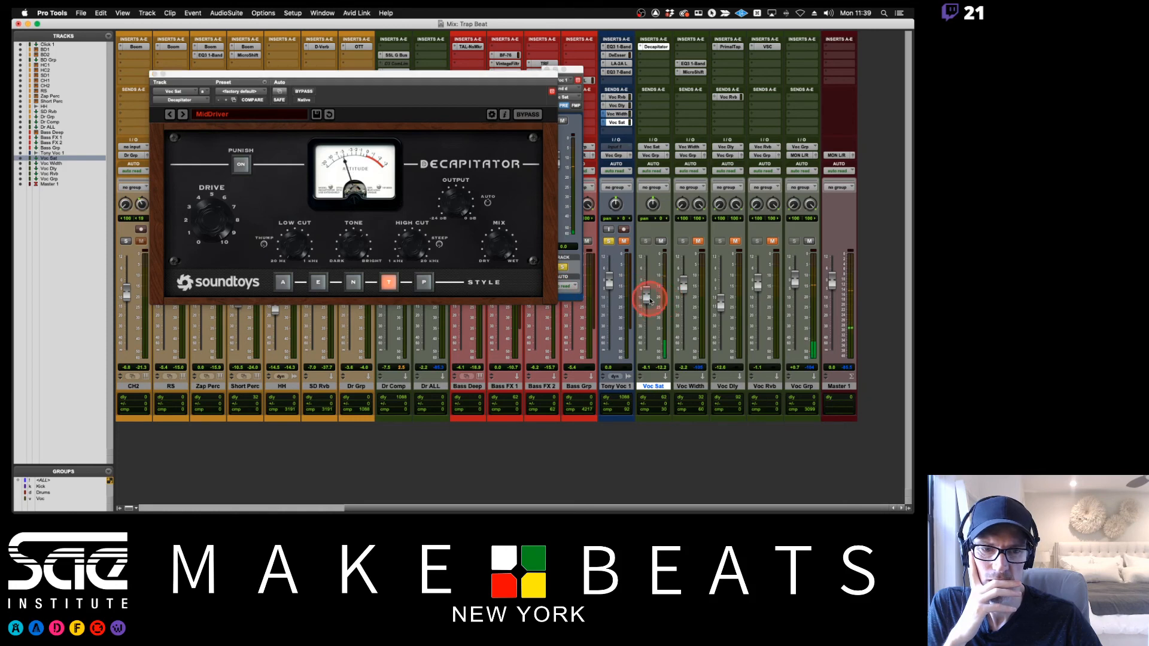
drag(650, 301, 645, 321)
- Load Decapitator's RollOffTheHighs preset on Voc Sat and set the Voc Sat fader to about -16.1 dB
click(265, 134)
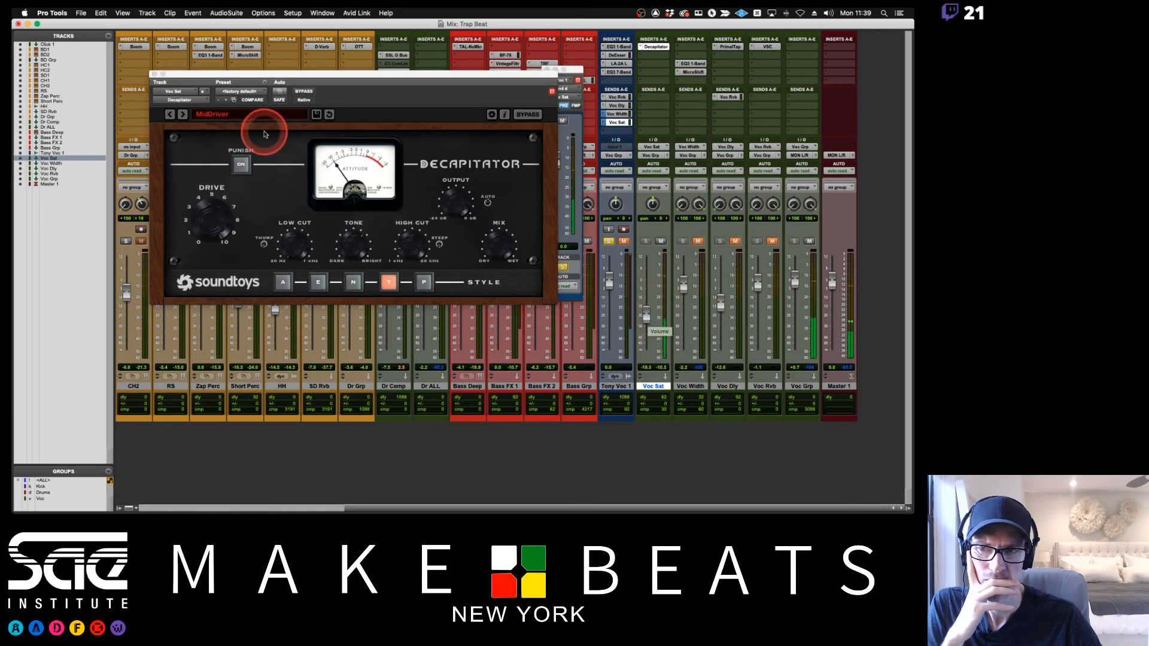
click(183, 115)
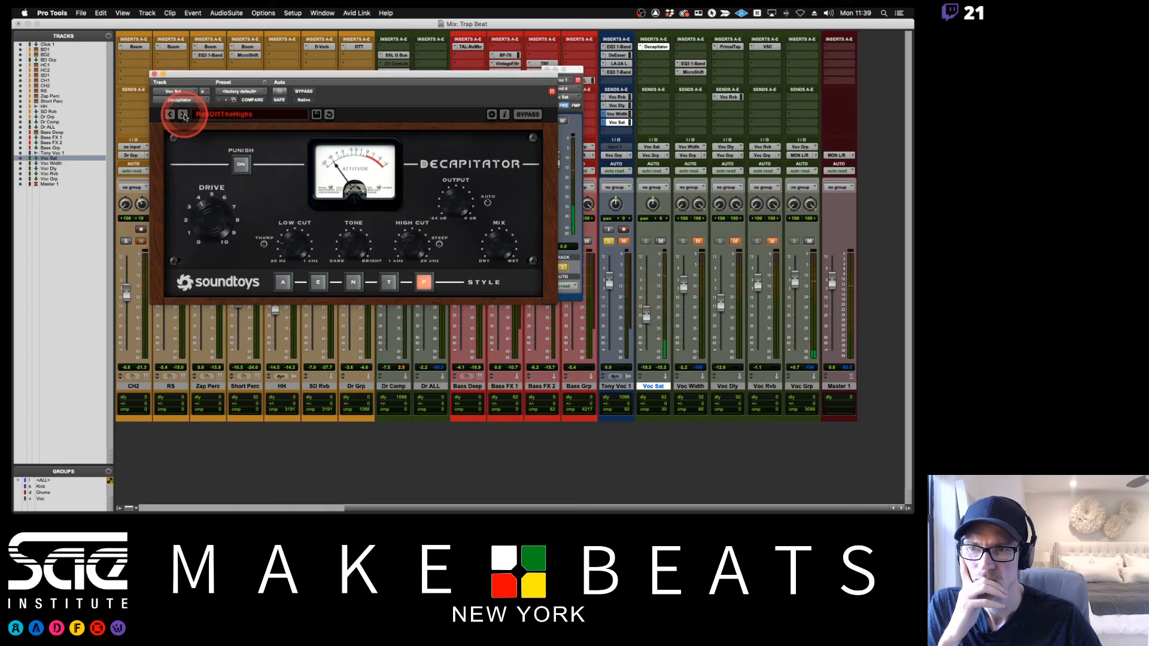
click(649, 300)
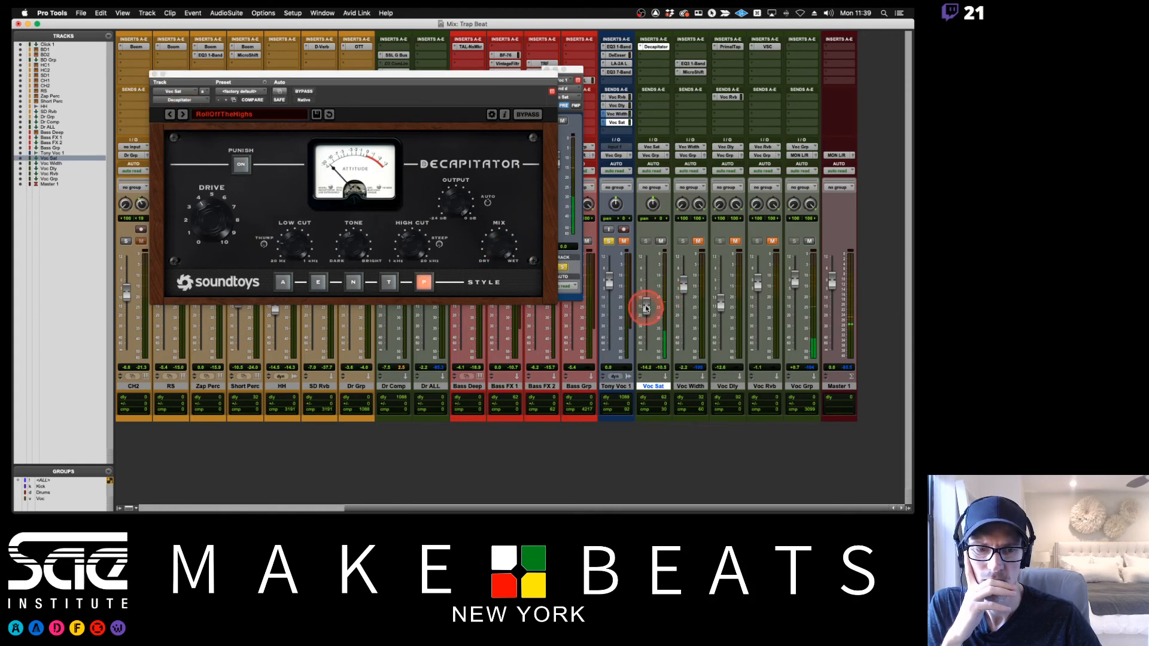
drag(646, 303, 647, 311)
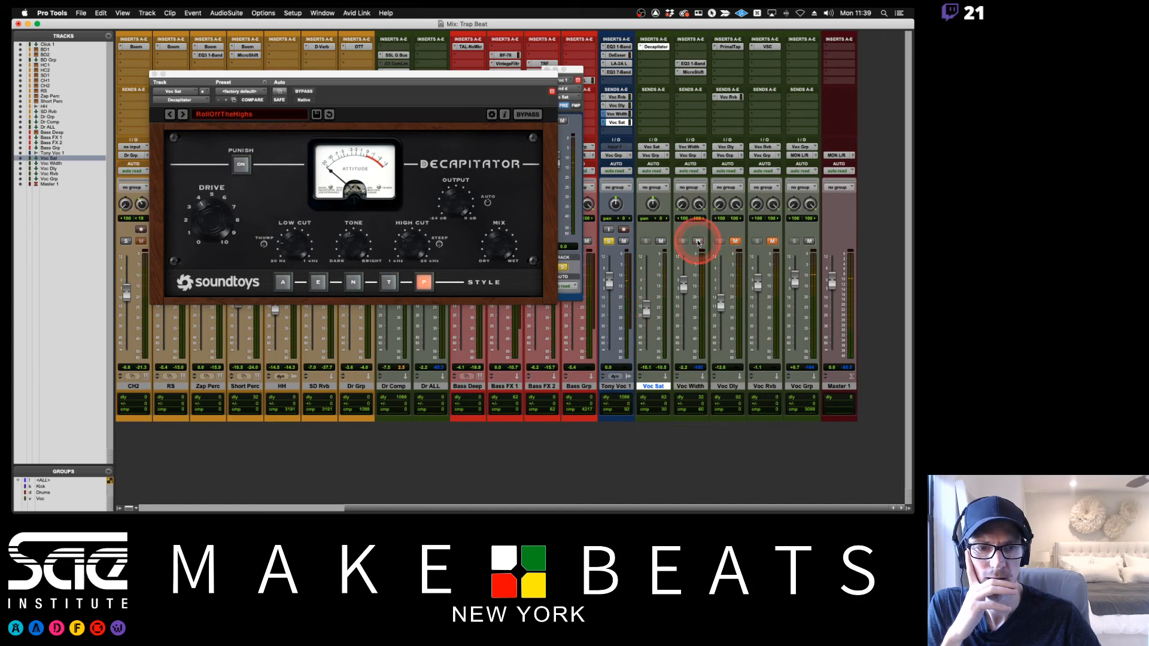
- Unmute Voc Width, Voc Dly and Voc Rvb, and unsolo Tony Voc 1 to bring back the full beat
click(735, 241)
click(773, 241)
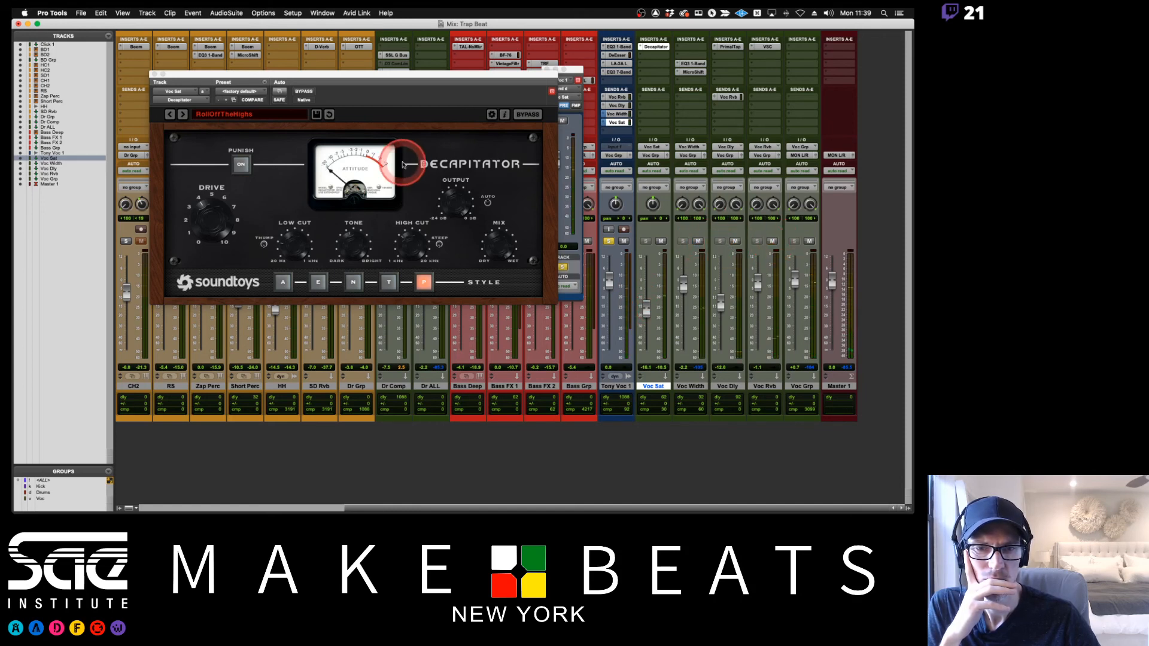
click(609, 242)
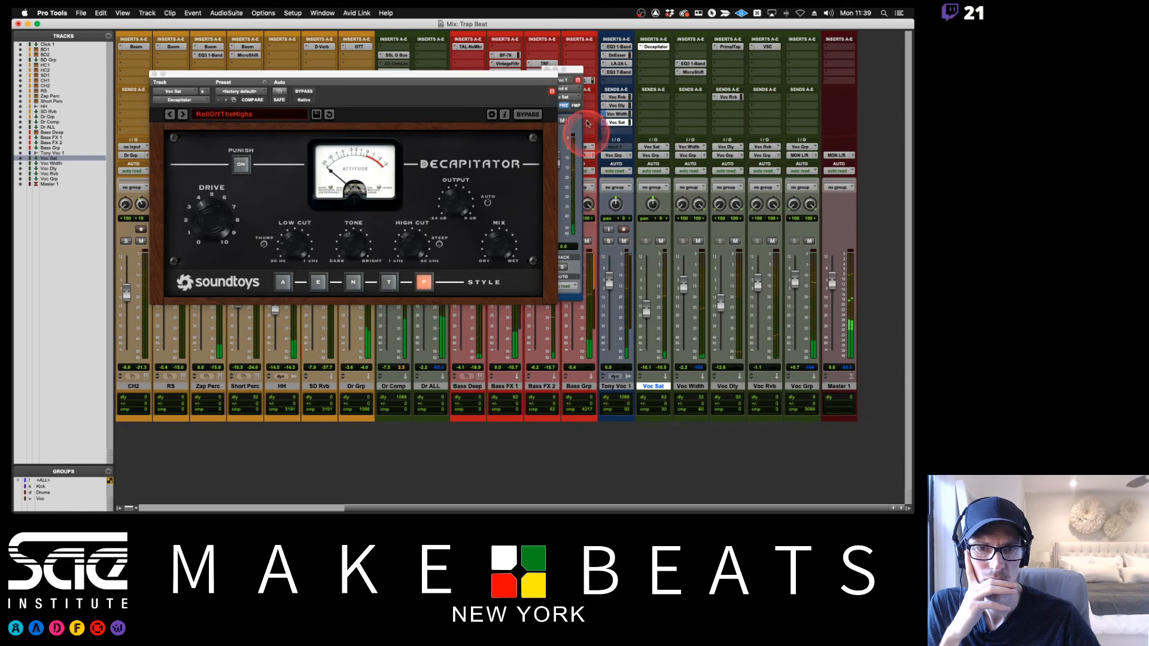
- Switch Tony Voc 1's Voc Sat send to post-fader, settle the Voc Sat fader at about -16.1 dB and close the plug-in and send windows
drag(539, 76, 510, 94)
click(671, 304)
drag(646, 308, 648, 312)
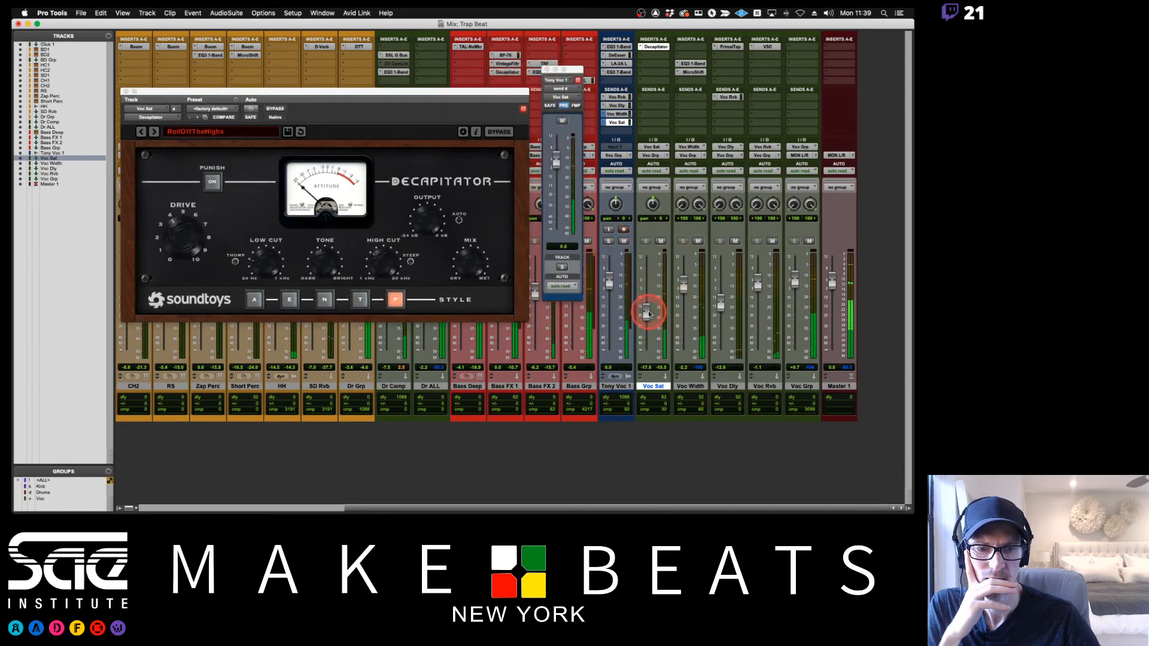
click(564, 106)
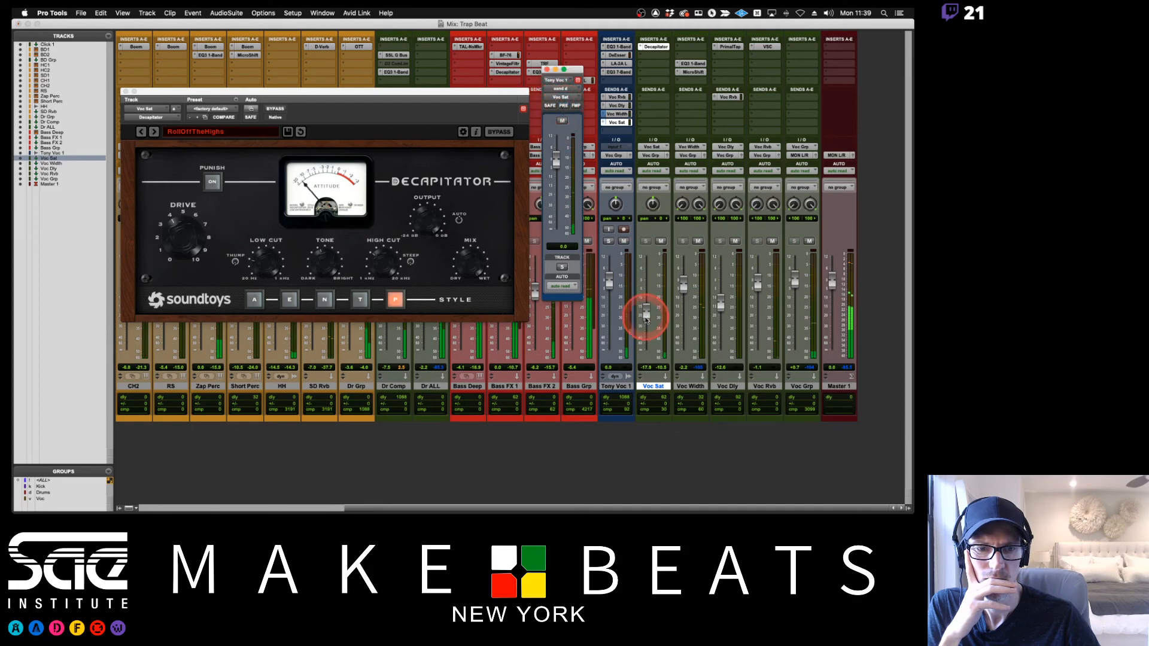
mouse_move(646, 320)
mouse_down()
mouse_move(645, 293)
mouse_move(647, 309)
mouse_up()
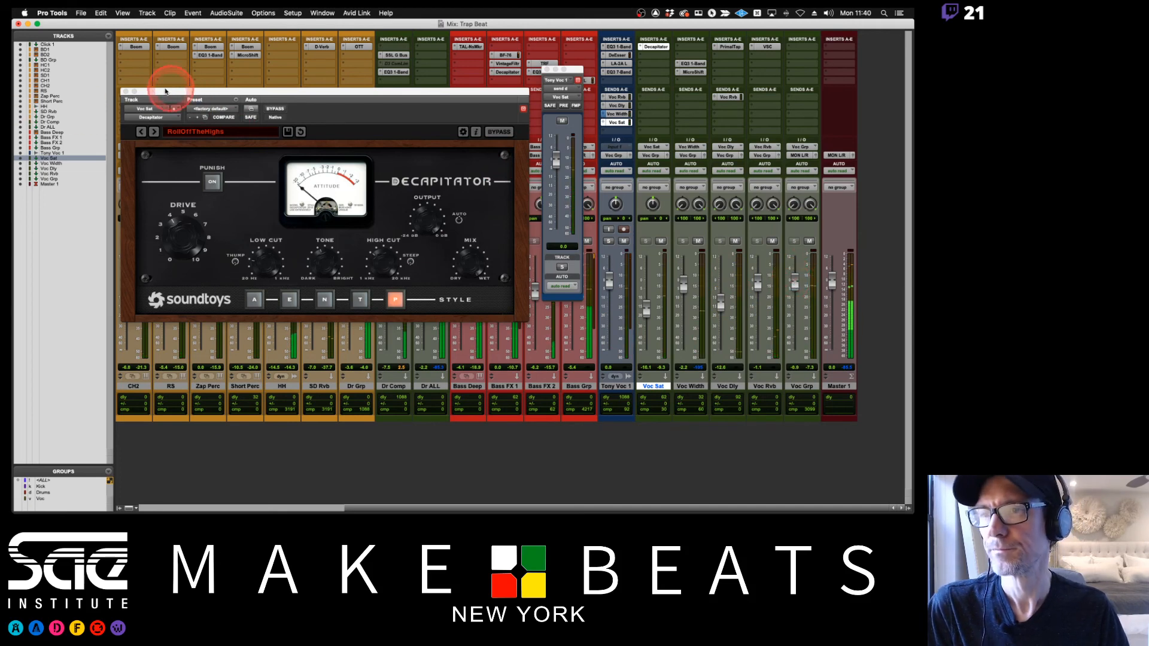
click(125, 91)
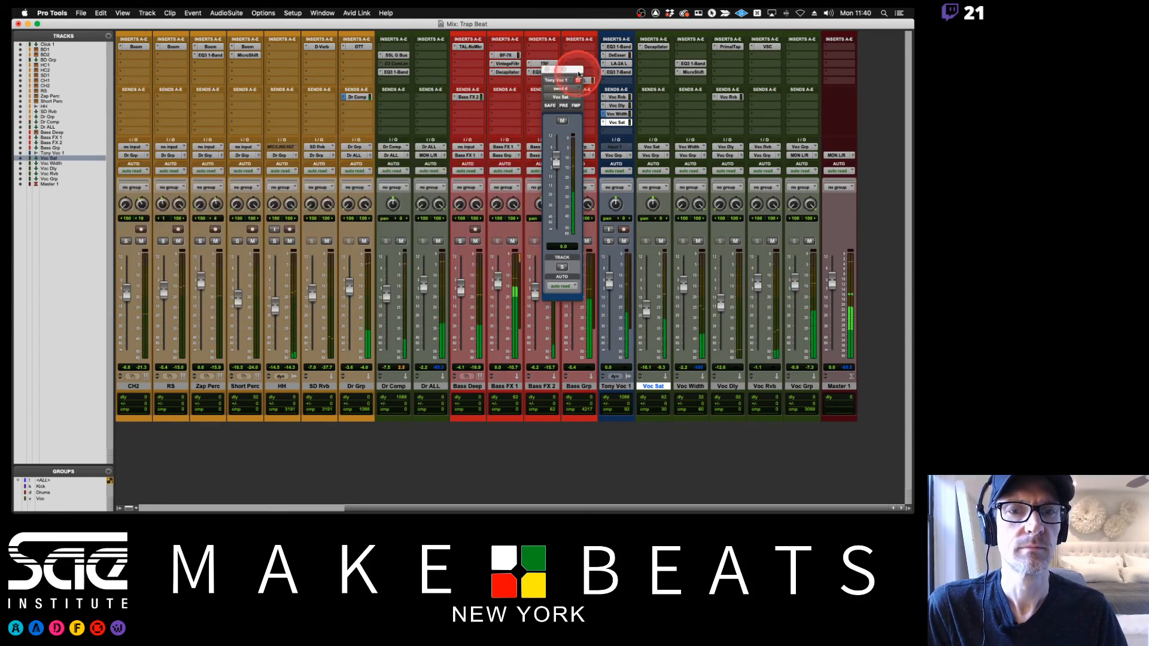
drag(580, 70, 605, 62)
click(572, 60)
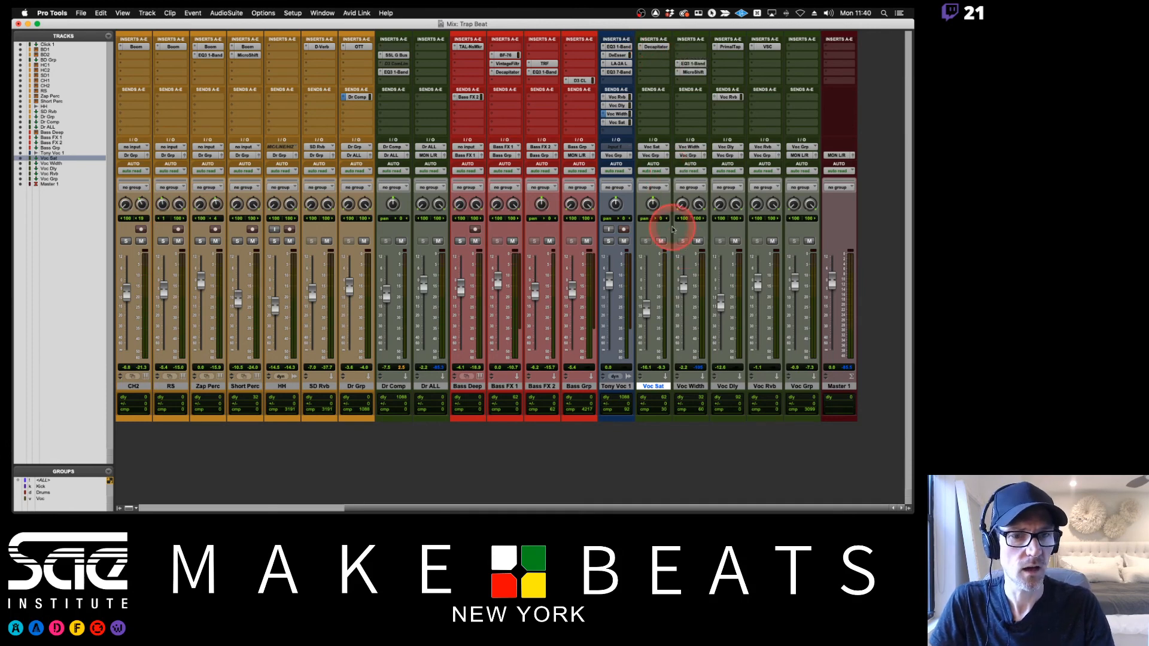
- Mute the four vocal effects tracks and bypass all four inserts on Tony Voc 1 to audition the unprocessed vocal
click(698, 241)
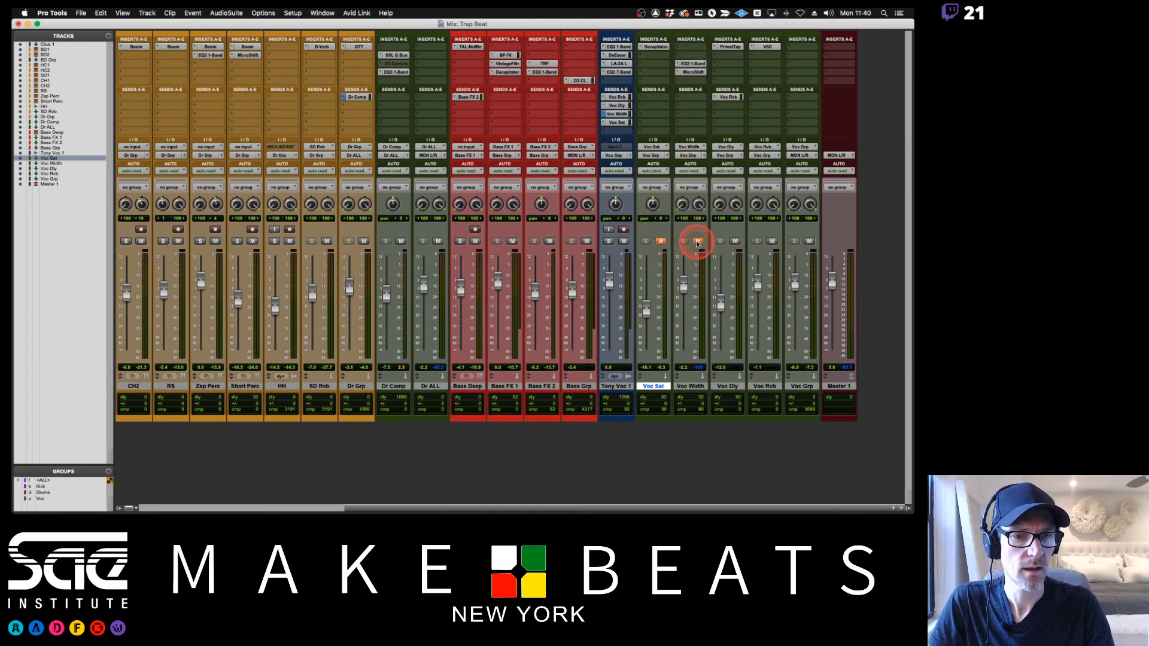
click(735, 242)
super+click(616, 72)
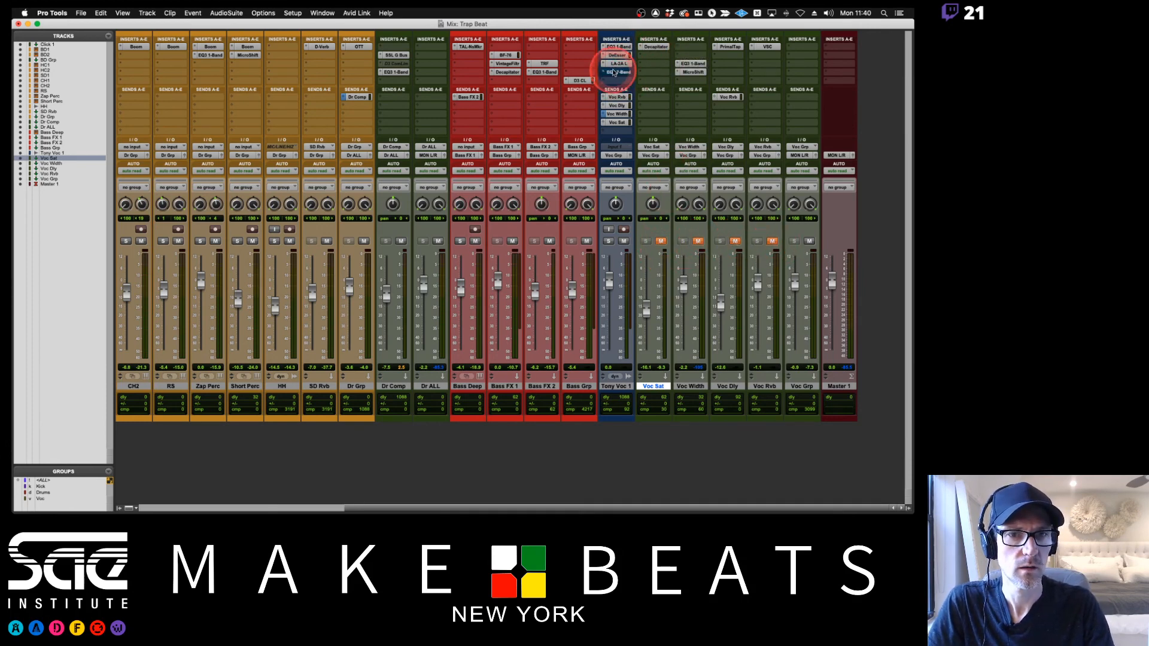
super+click(614, 64)
super+click(612, 57)
super+click(612, 47)
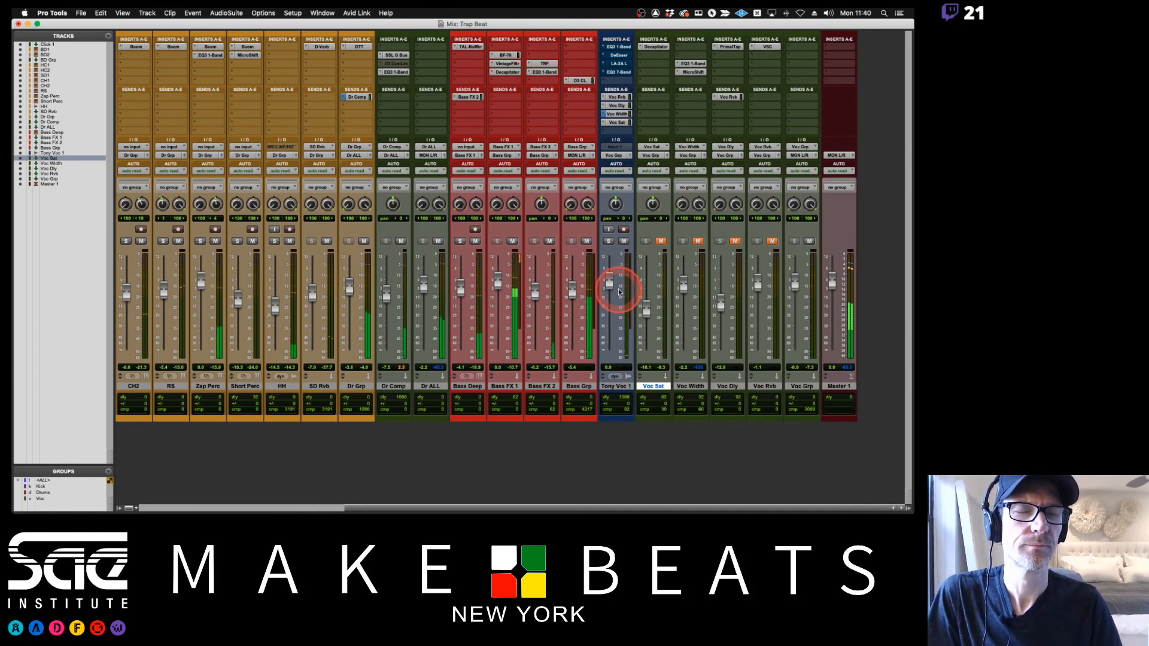
- Re-enable the four inserts on Tony Voc 1 and unmute Voc Sat, Voc Width, Voc Dly and Voc Rvb
super+click(619, 48)
super+click(618, 54)
super+click(616, 64)
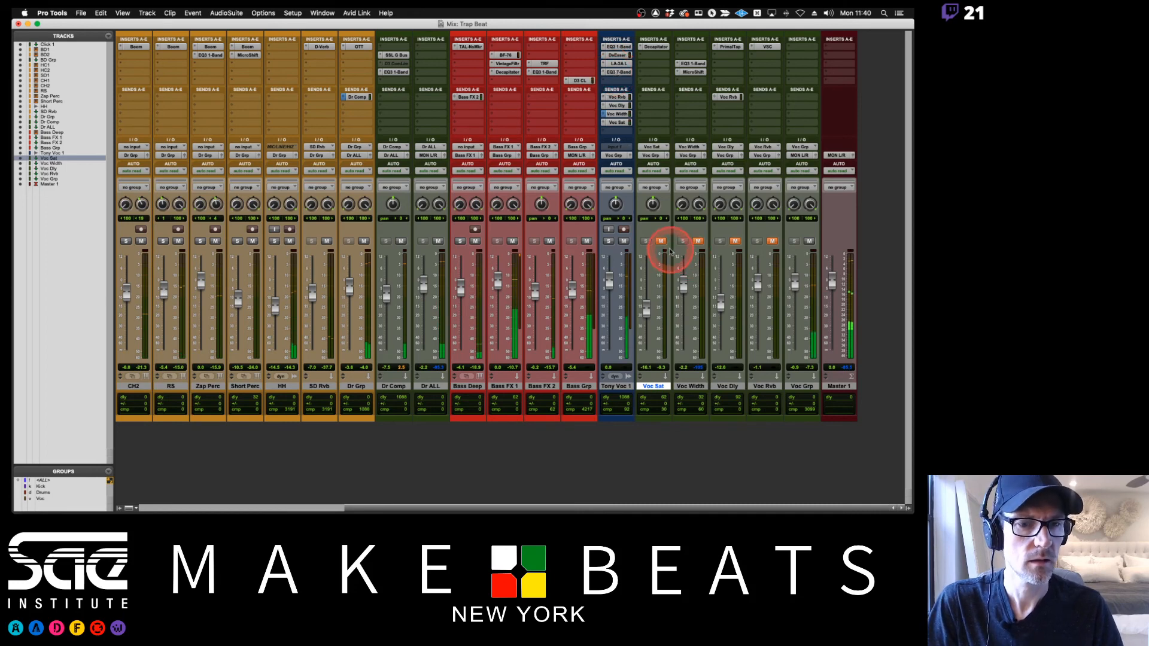
drag(662, 245, 775, 243)
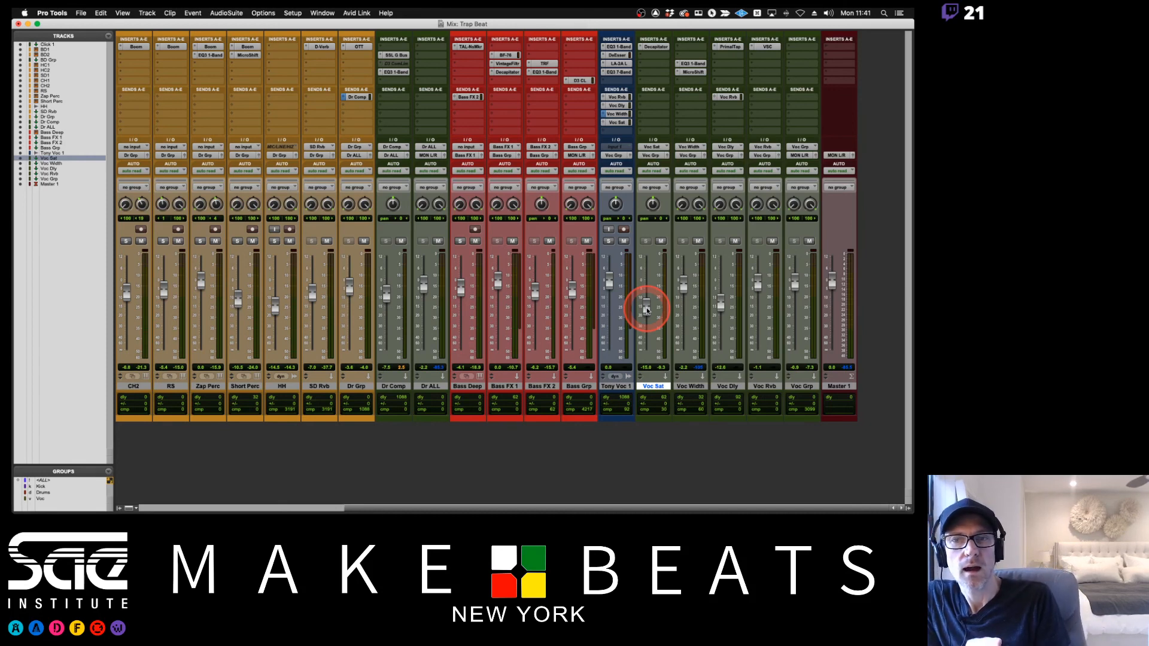
- Switch to Preview to review the Delays + Reverbs page of 14 Effect Chain Signal Flow.pdf, and return to Pro Tools
key(super+Tab)
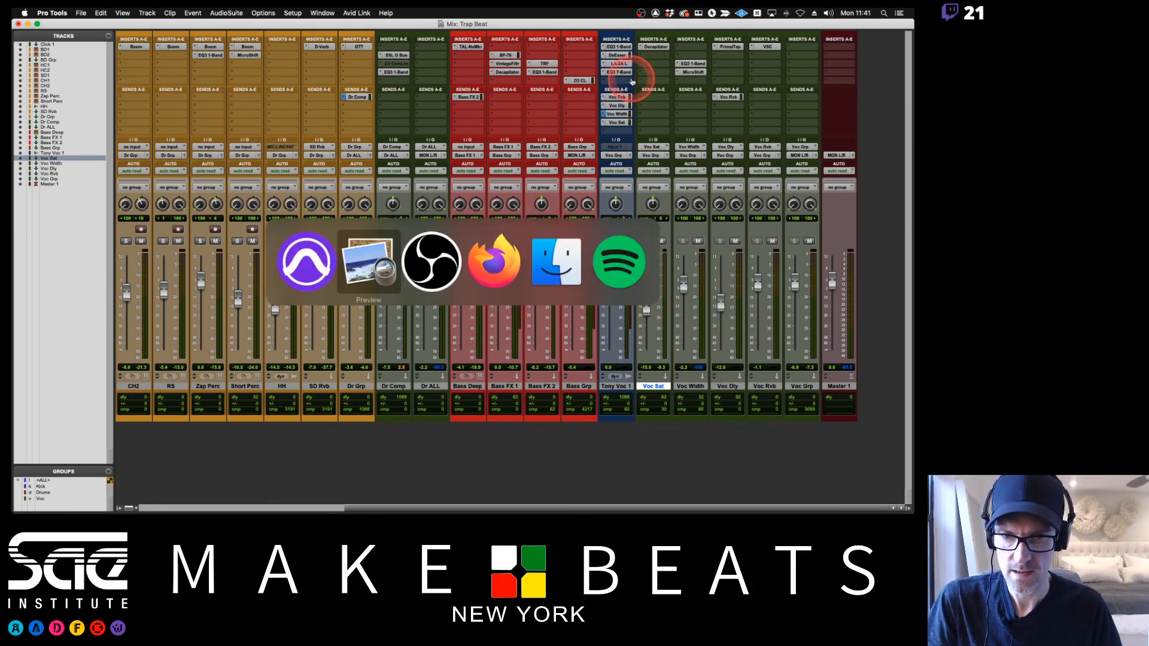
key(Right)
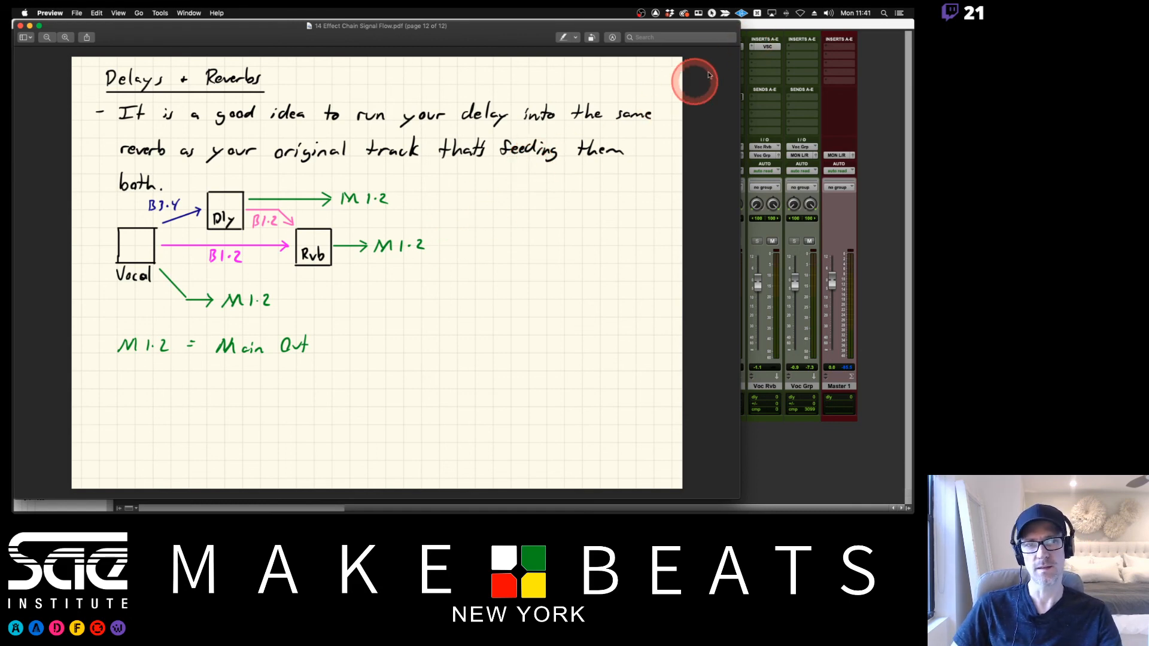
click(786, 29)
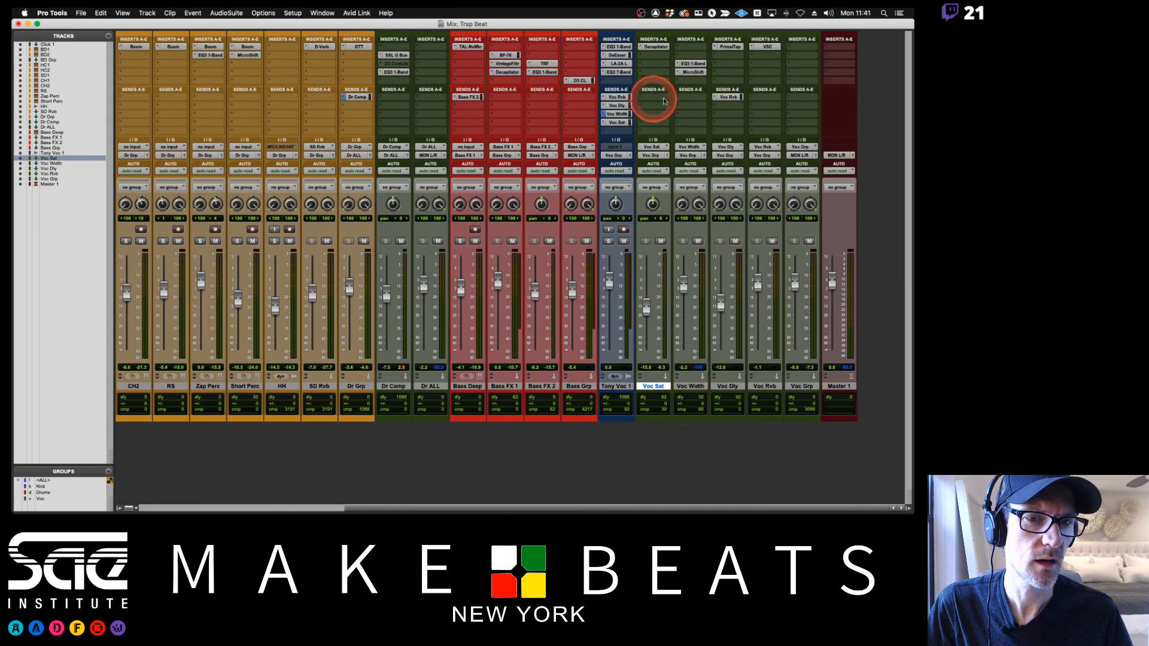
- Copy Voc Dly's Voc Rvb send to Voc Width and Voc Sat, and lower both new sends, Voc Width's to about -16.2 dB
drag(727, 96, 684, 100)
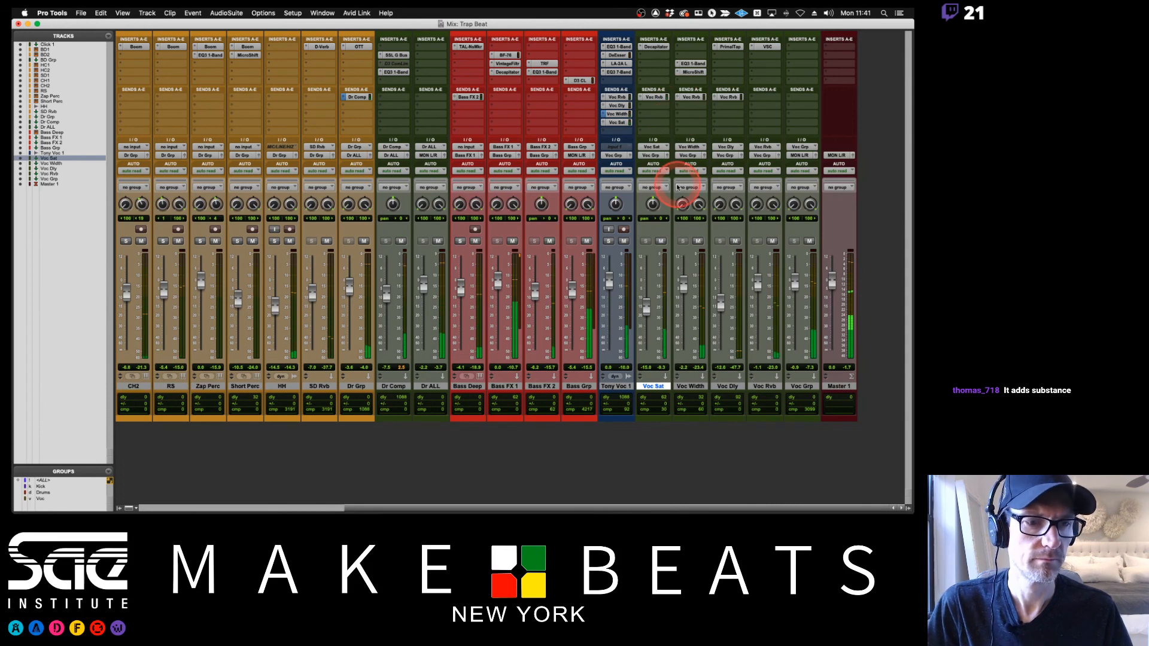
click(655, 97)
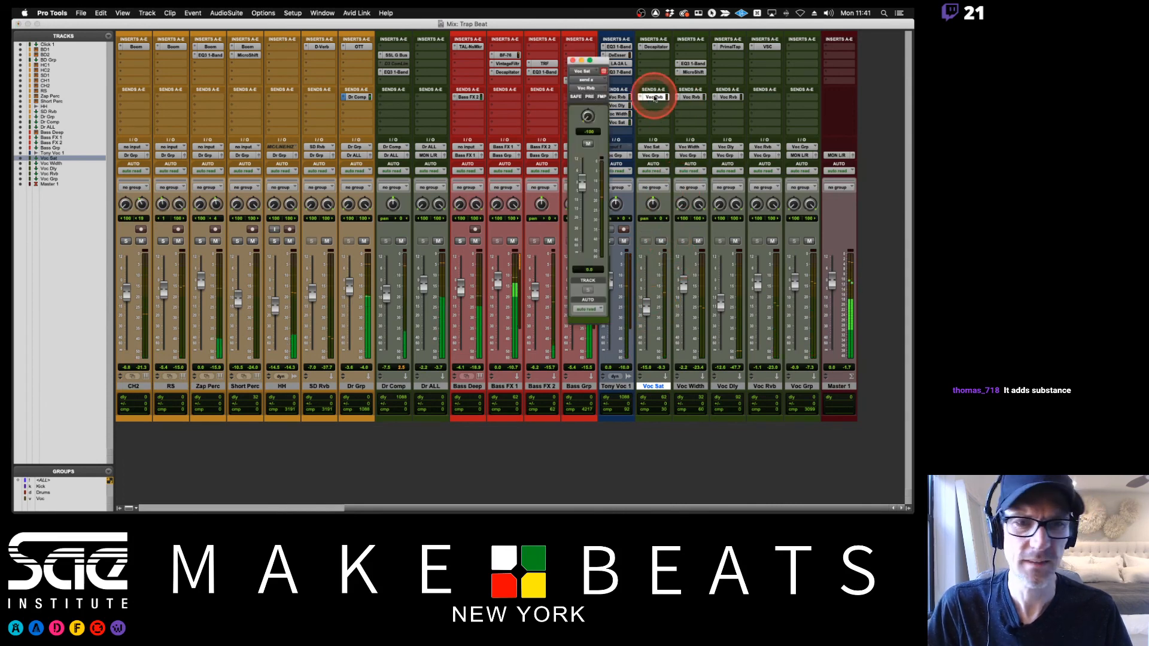
click(691, 97)
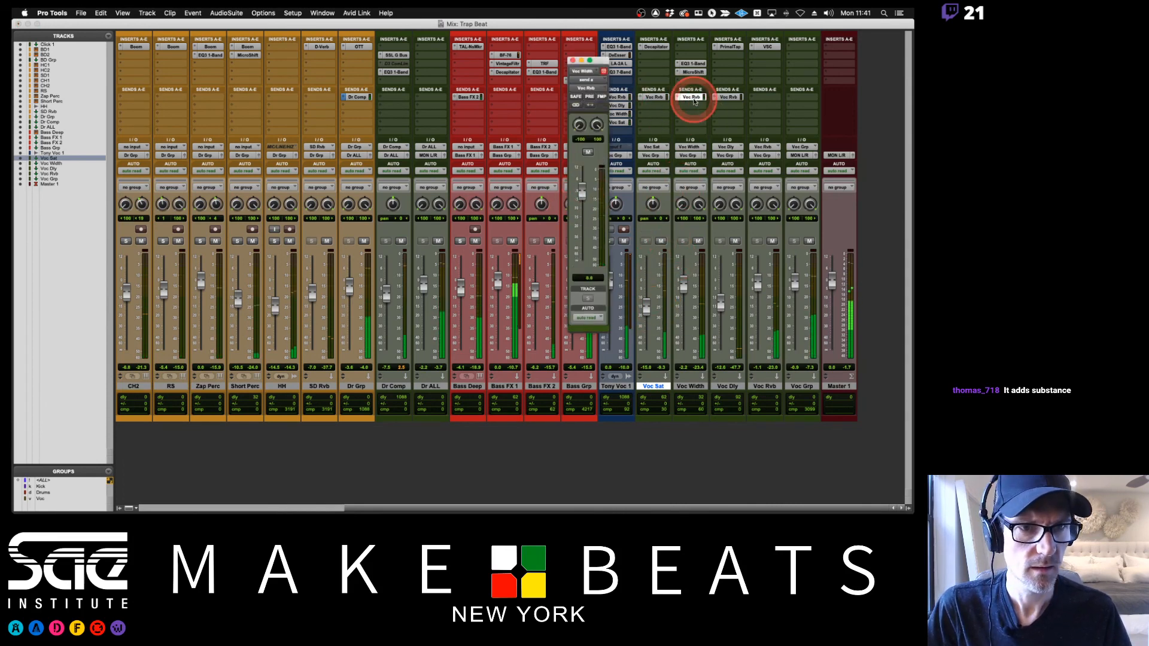
click(581, 213)
drag(580, 214, 580, 219)
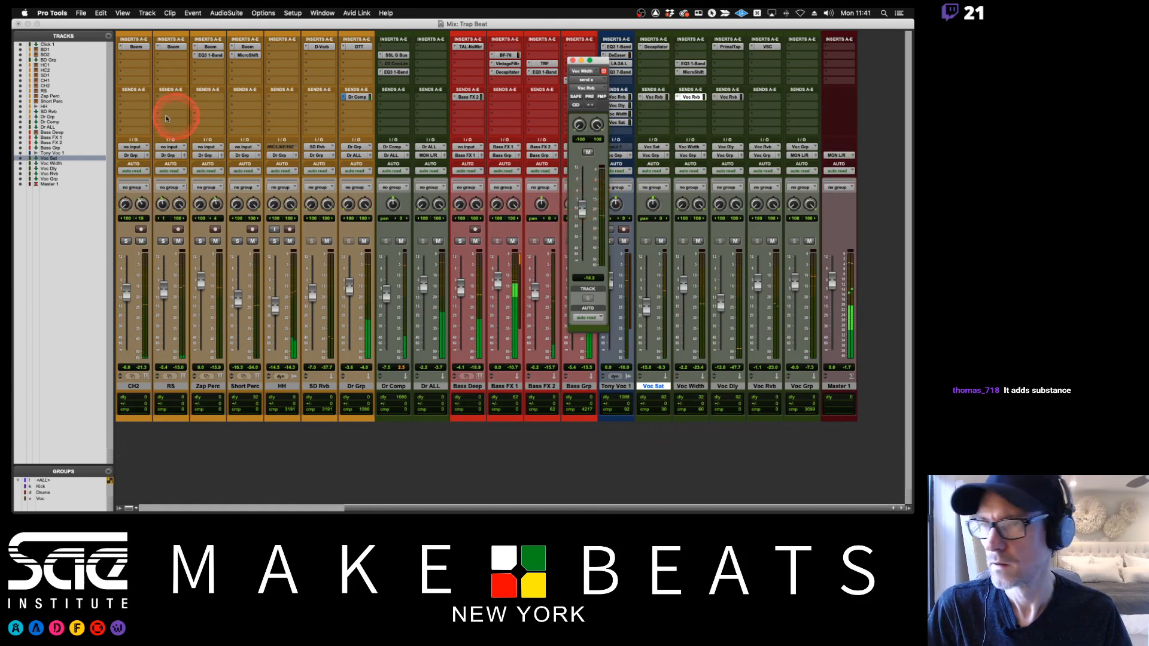
- Show Send A expanded in the mixer, and set the Voc Rvb sends to about -8.7 dB on Voc Sat and -11.2 dB on Voc Width
click(127, 12)
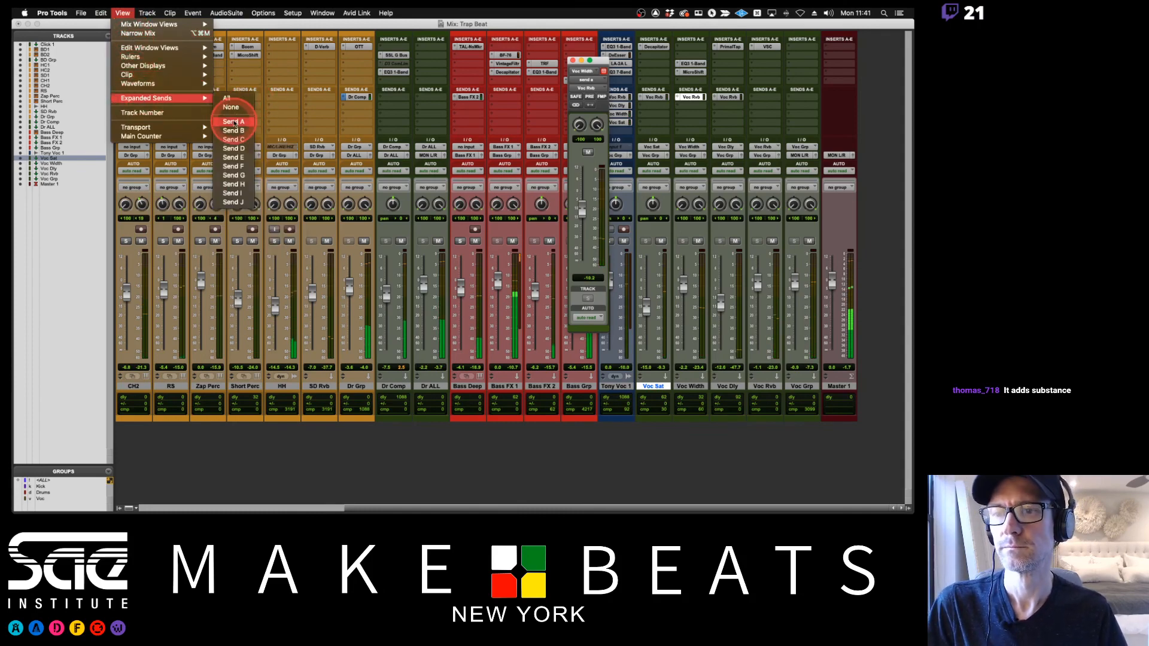
click(231, 99)
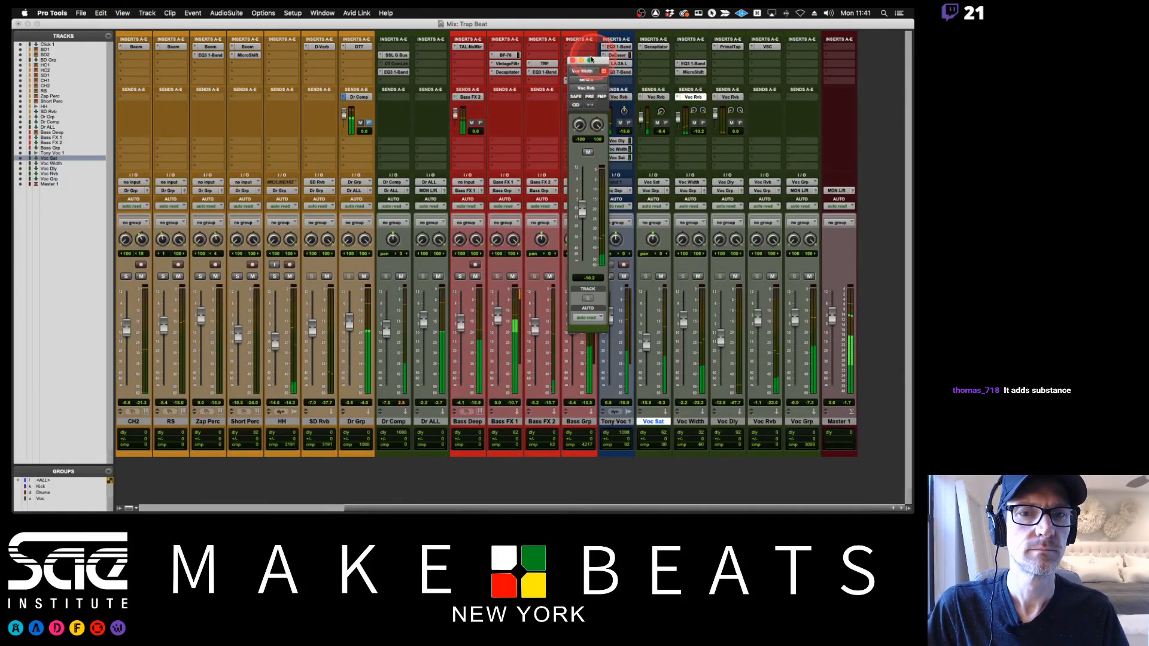
click(573, 60)
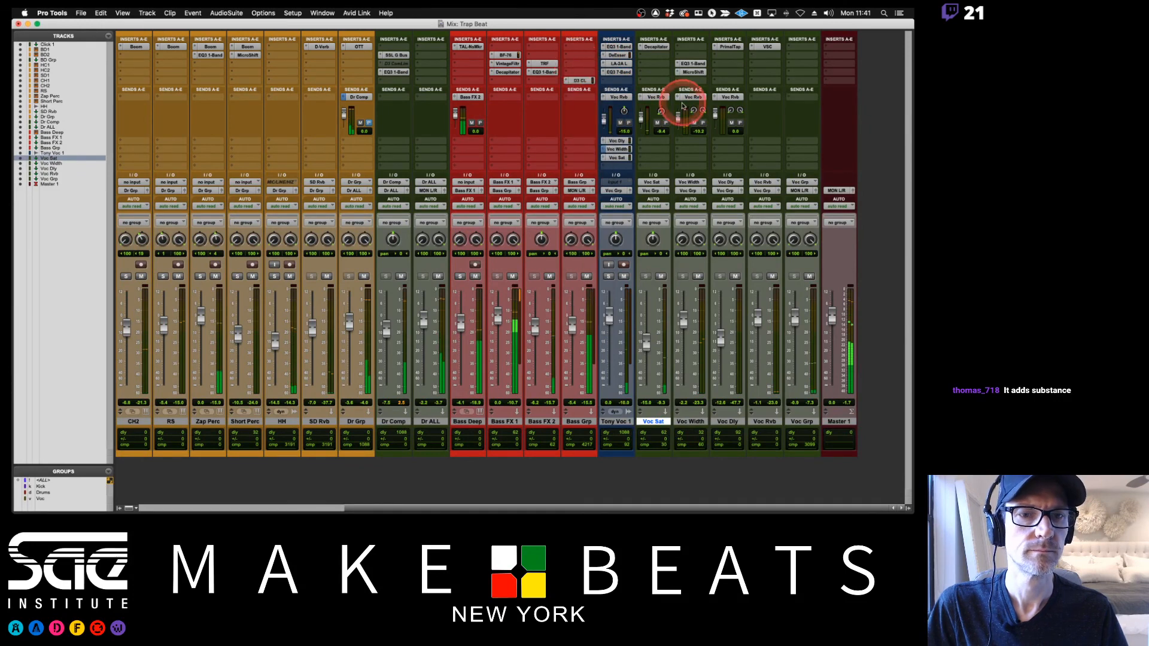
drag(638, 120, 679, 116)
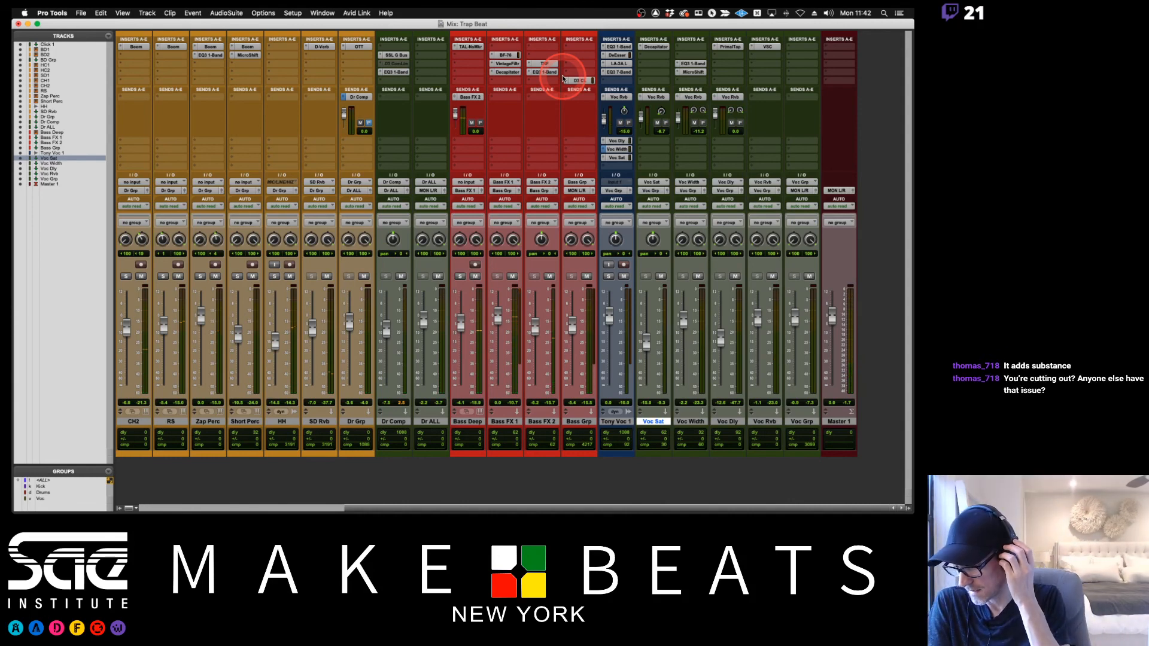
- Check the stream status in OBS and the student names in the Firefox attendance spreadsheet, and return to Pro Tools
key(super+Tab)
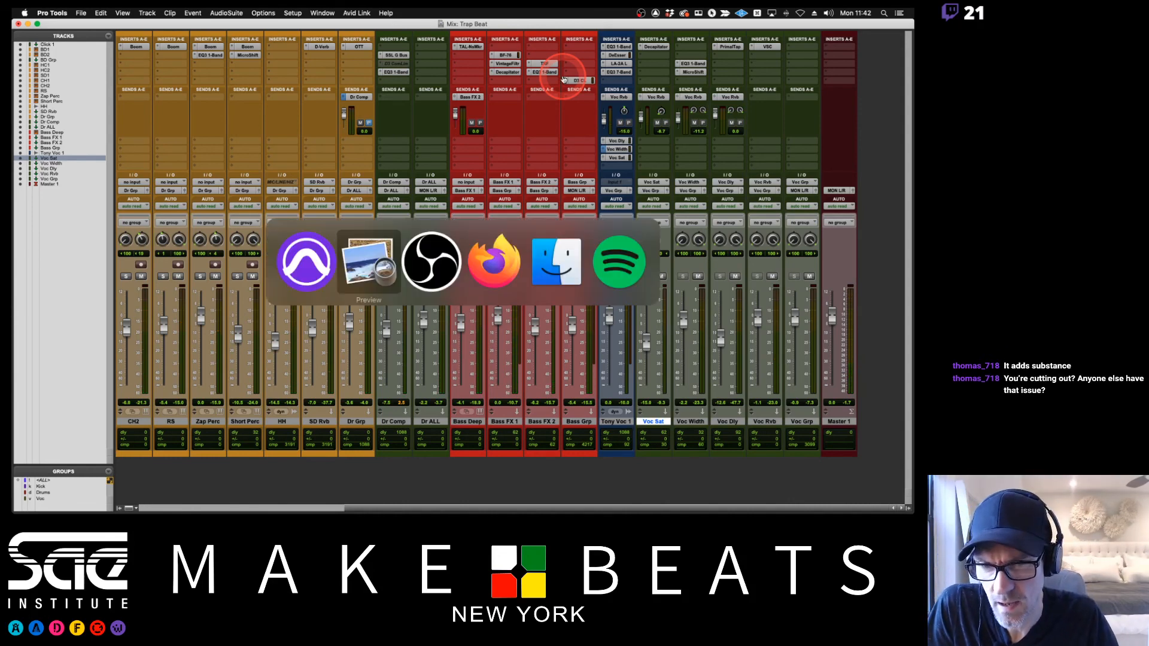
key(super+Tab)
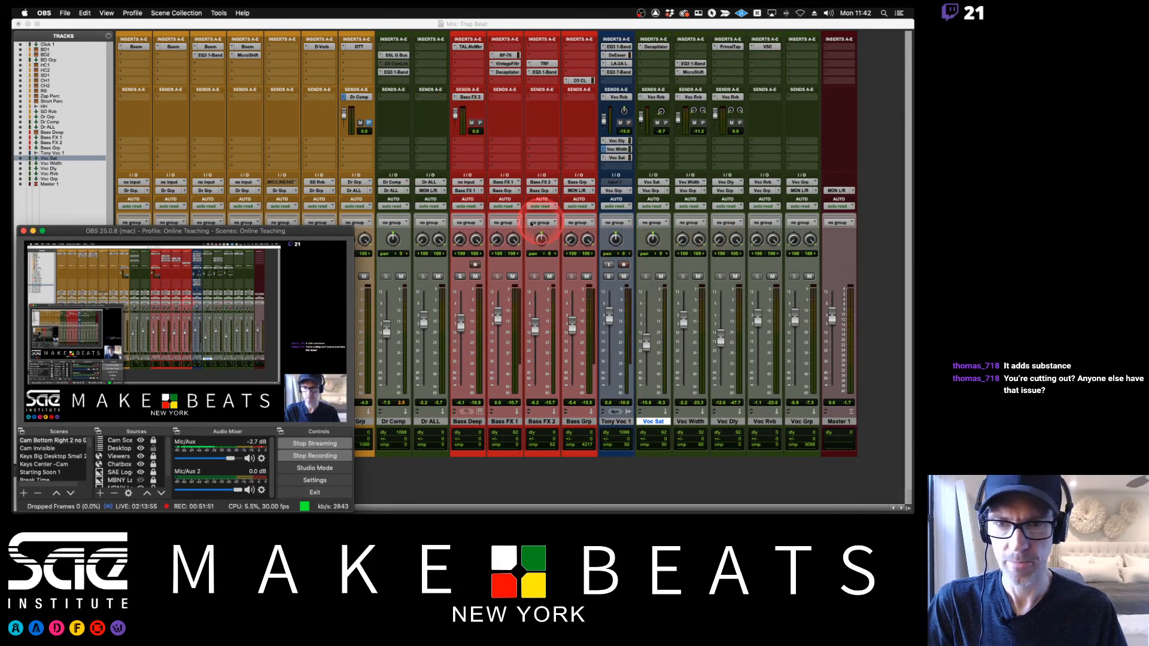
key(super+Tab)
key(super+Tab)
key(super+Tab)
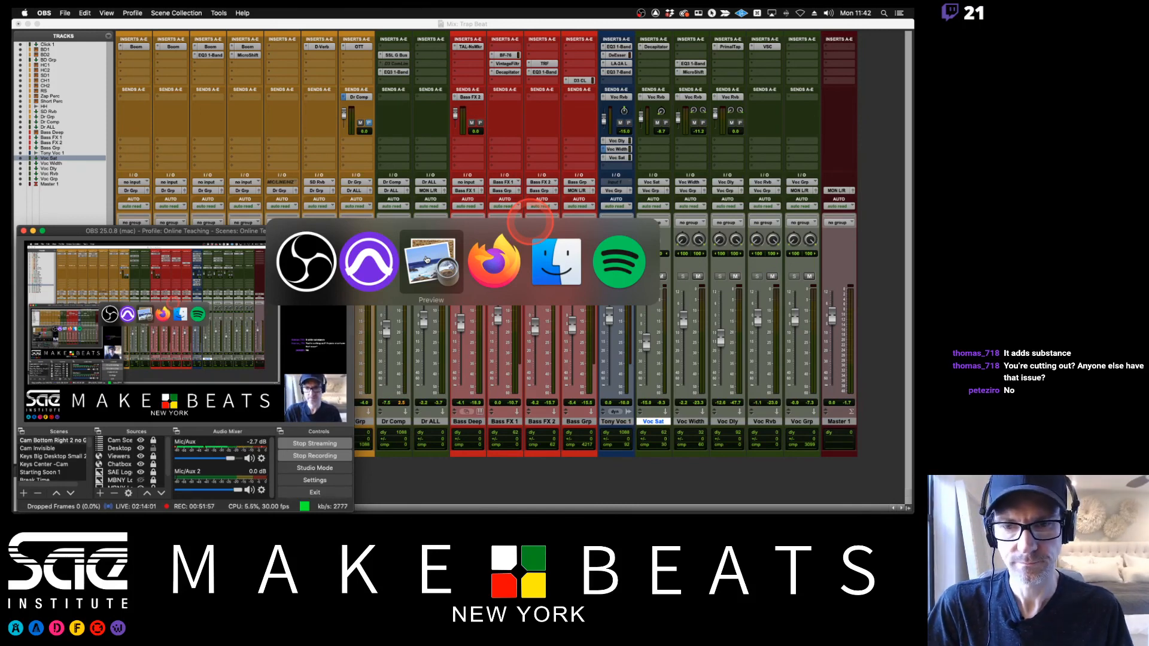
click(492, 259)
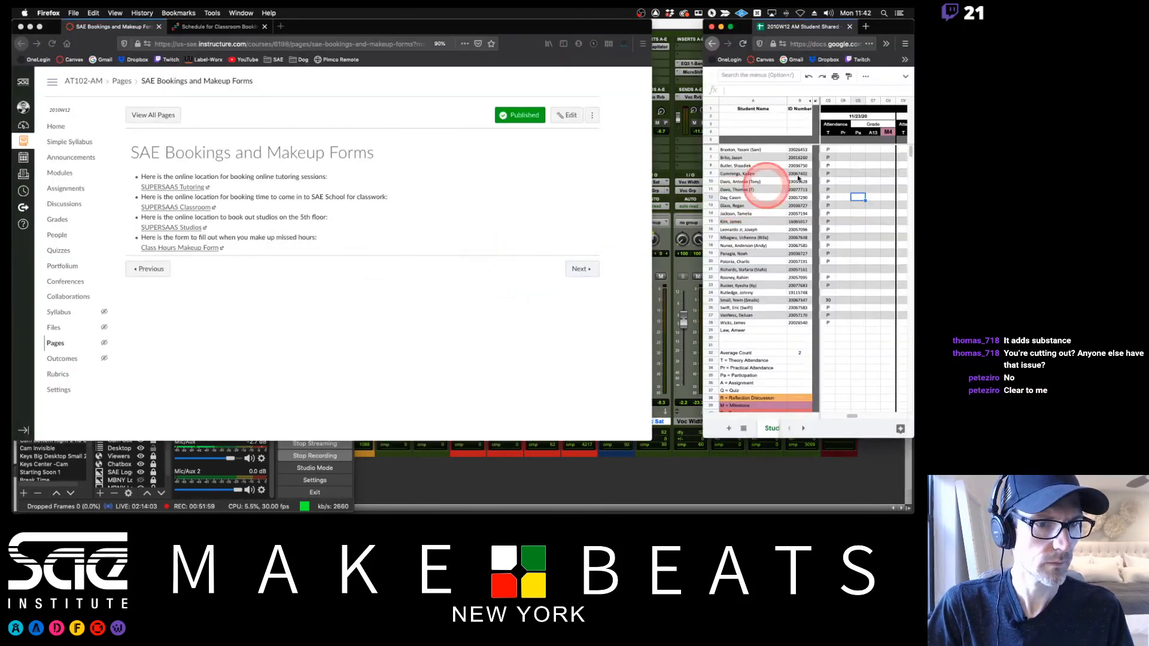
drag(776, 154, 772, 329)
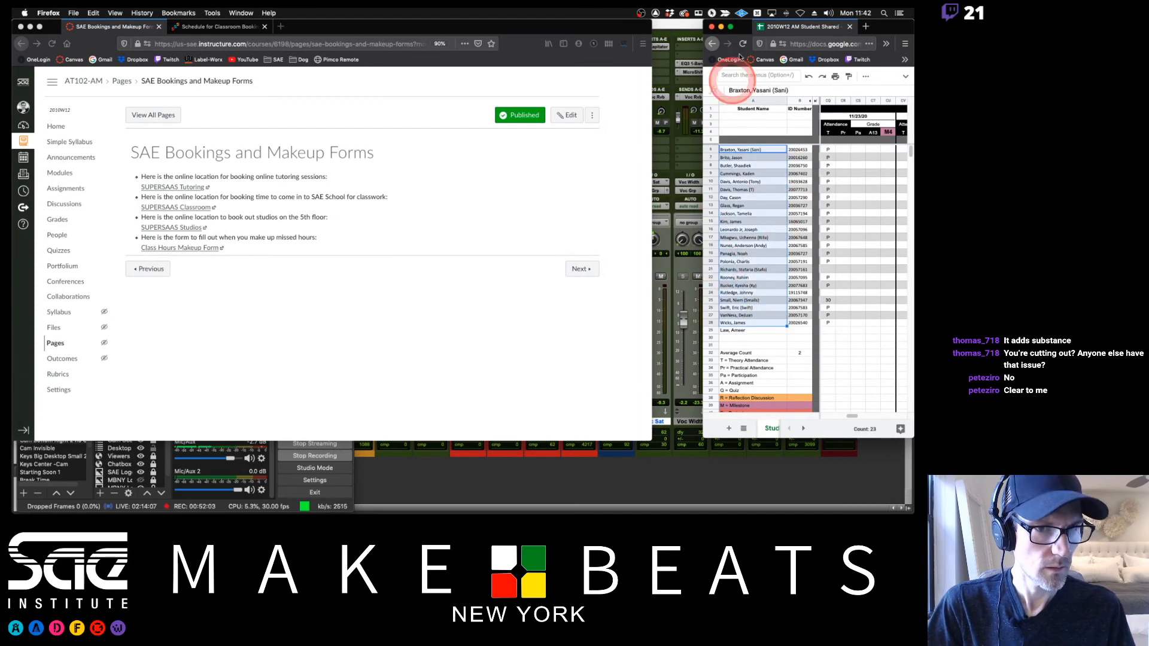
click(679, 33)
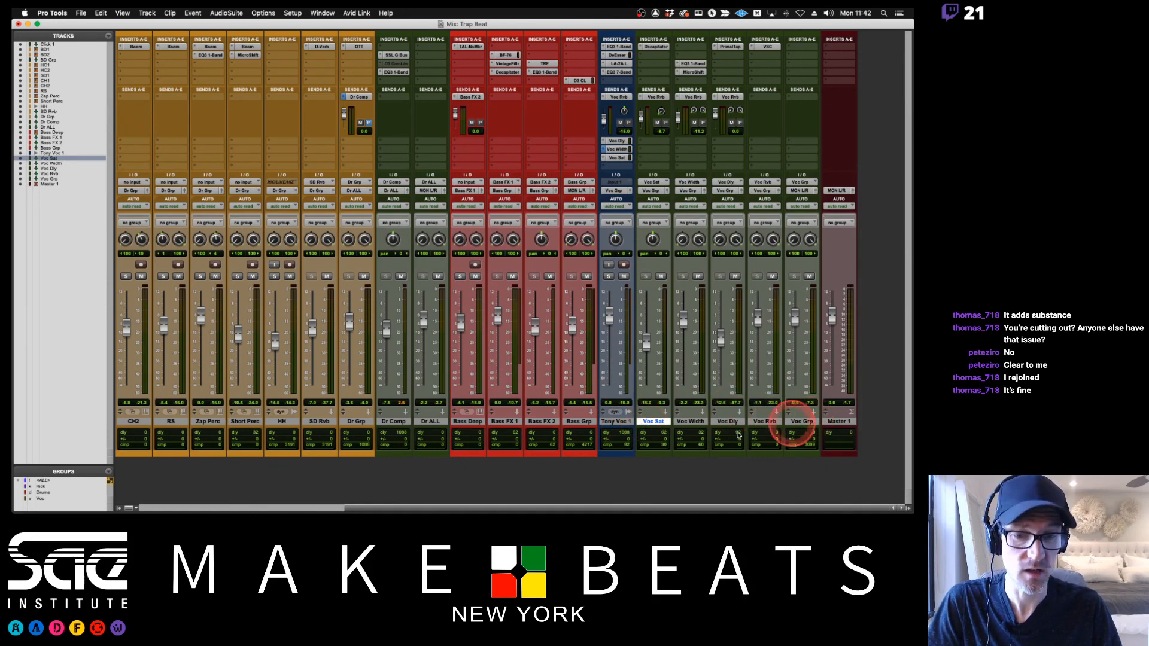
scroll(636, 438, left, 1)
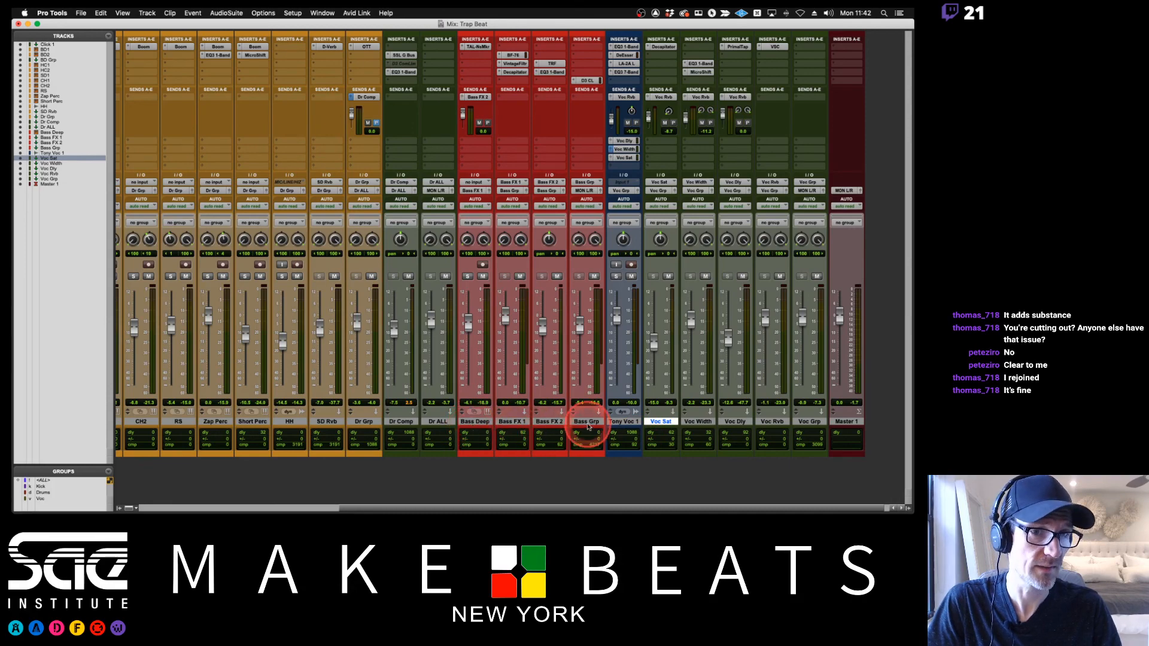
scroll(589, 427, left, 10)
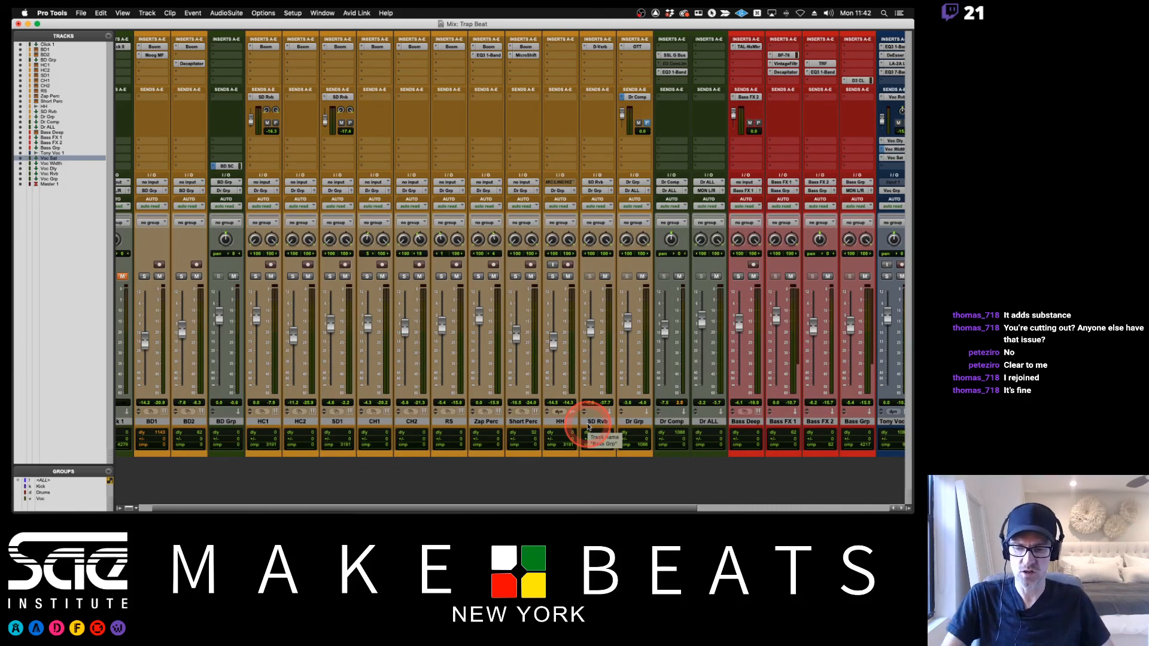
scroll(589, 427, right, 10)
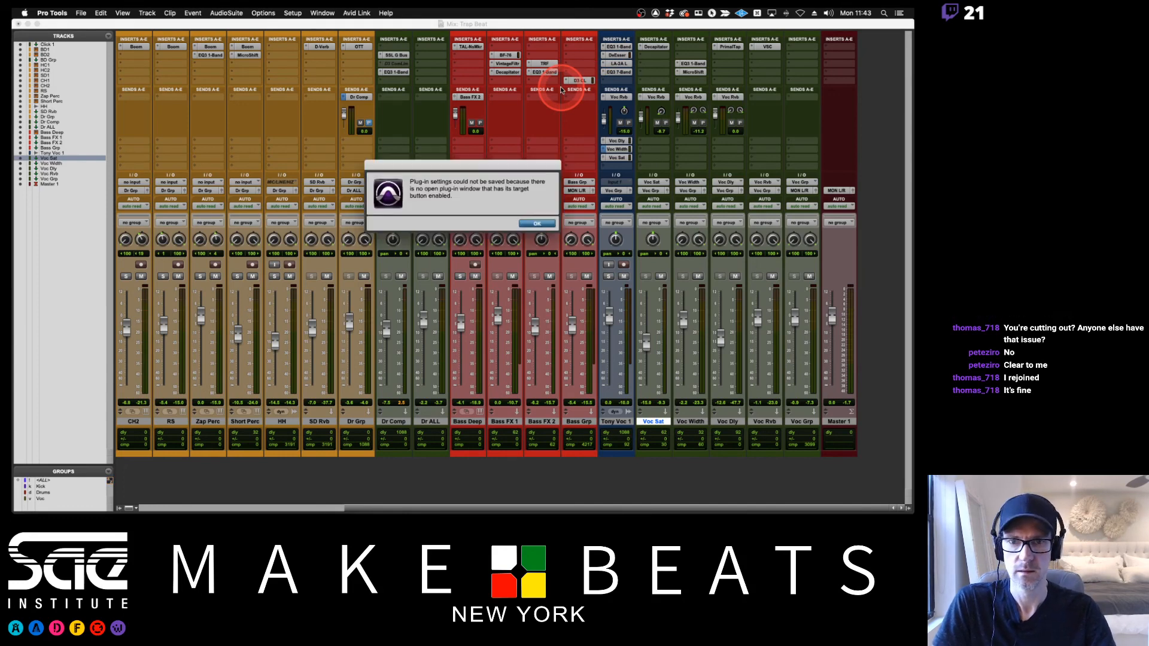
click(530, 223)
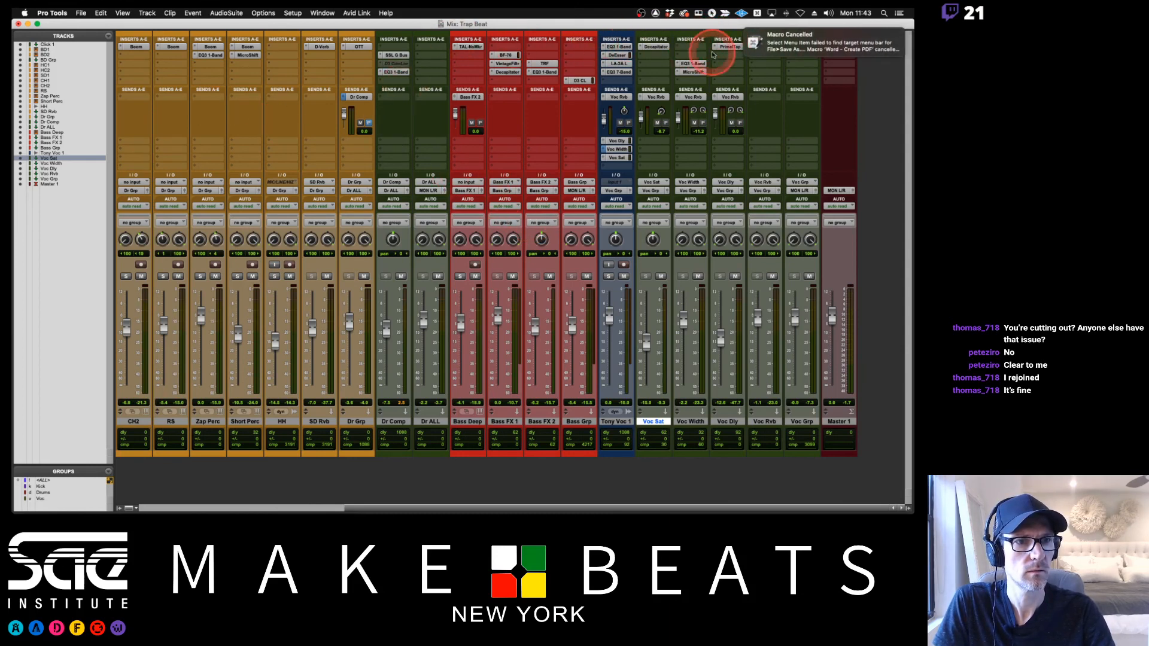
click(811, 41)
click(745, 13)
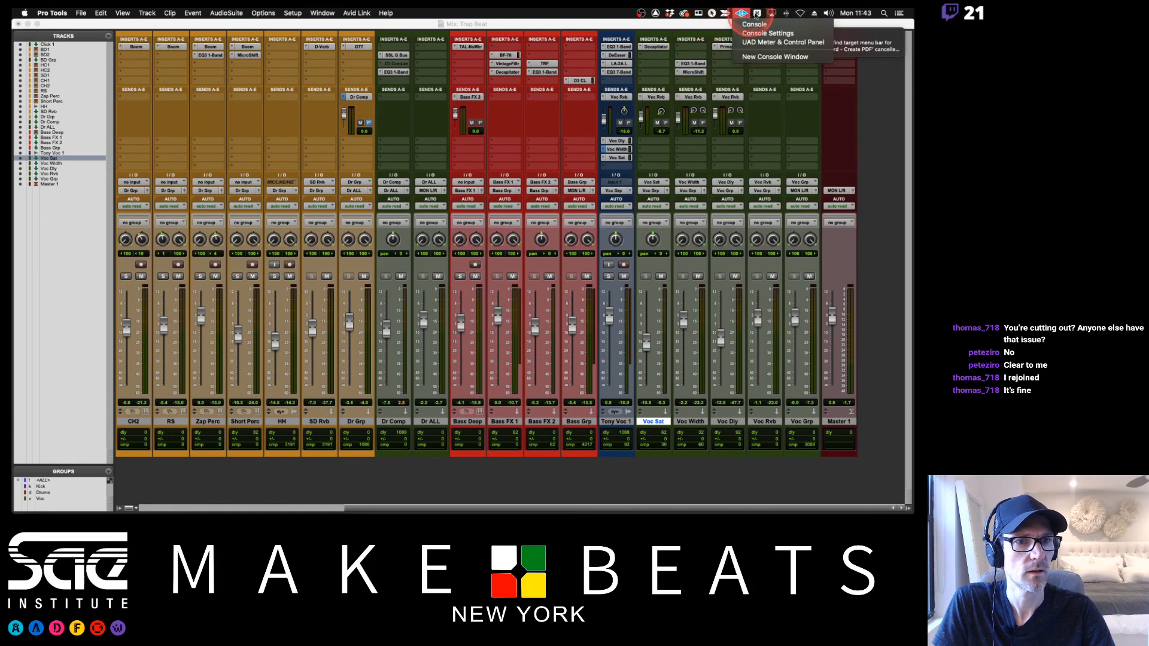
click(758, 13)
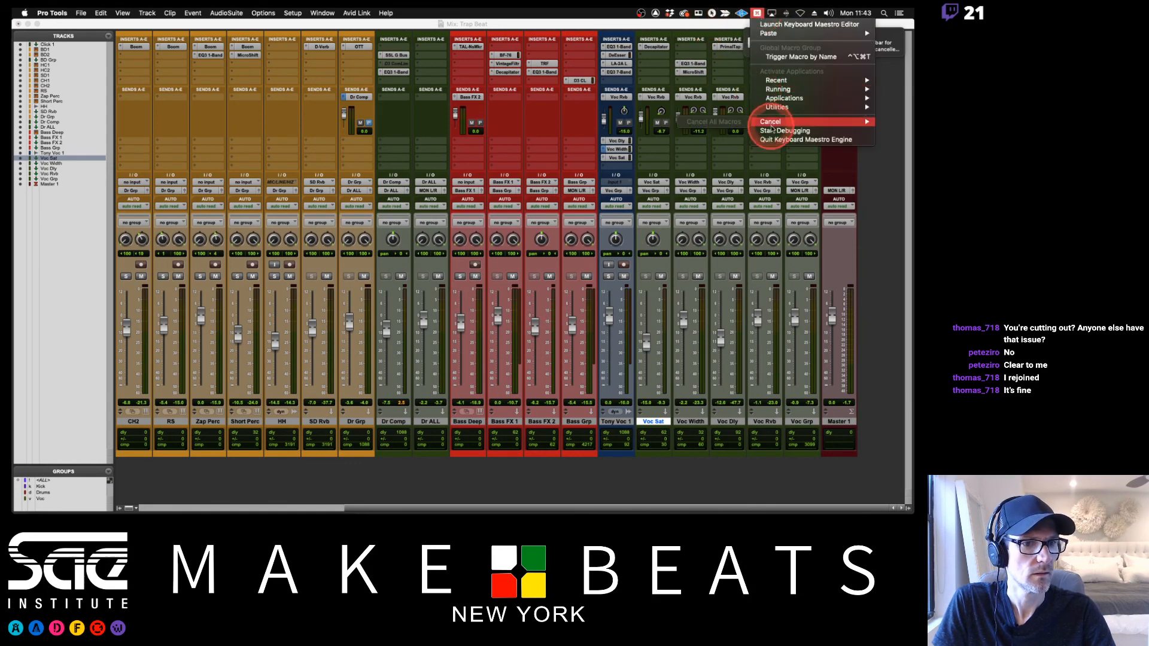
mouse_move(772, 124)
click(693, 18)
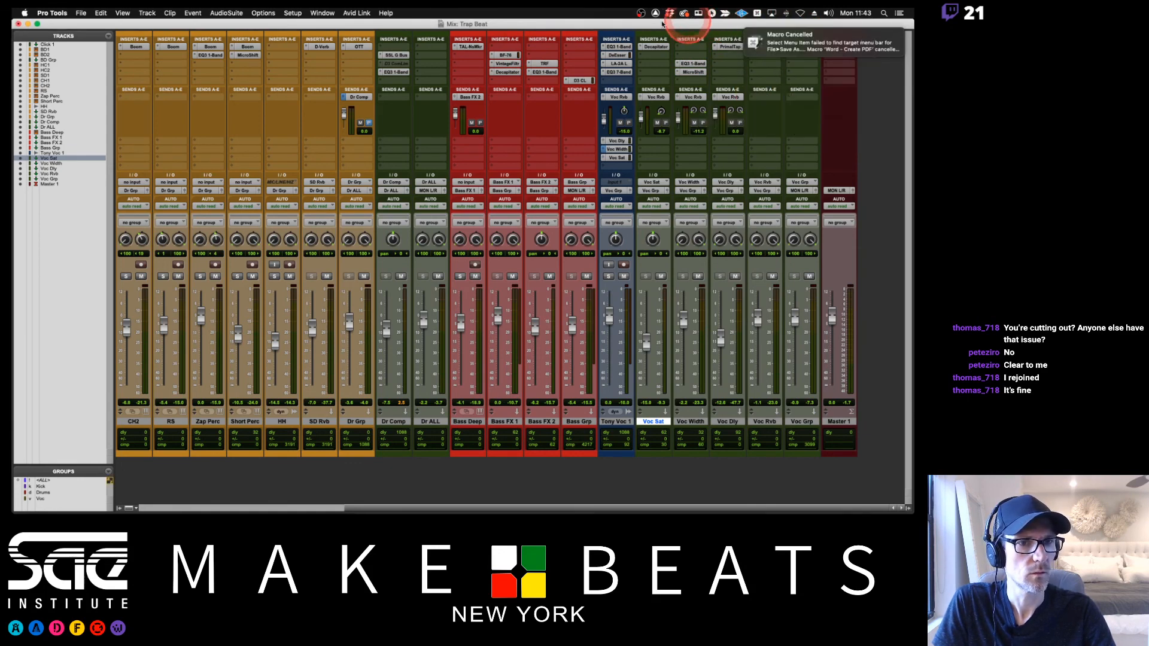
click(81, 12)
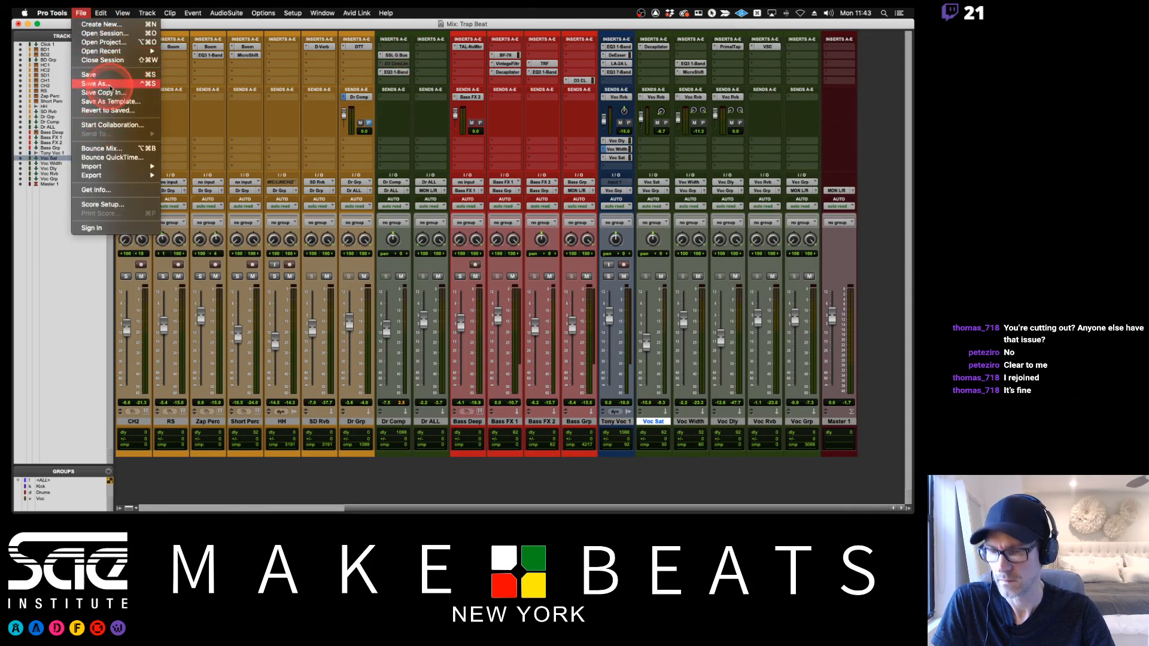
click(101, 12)
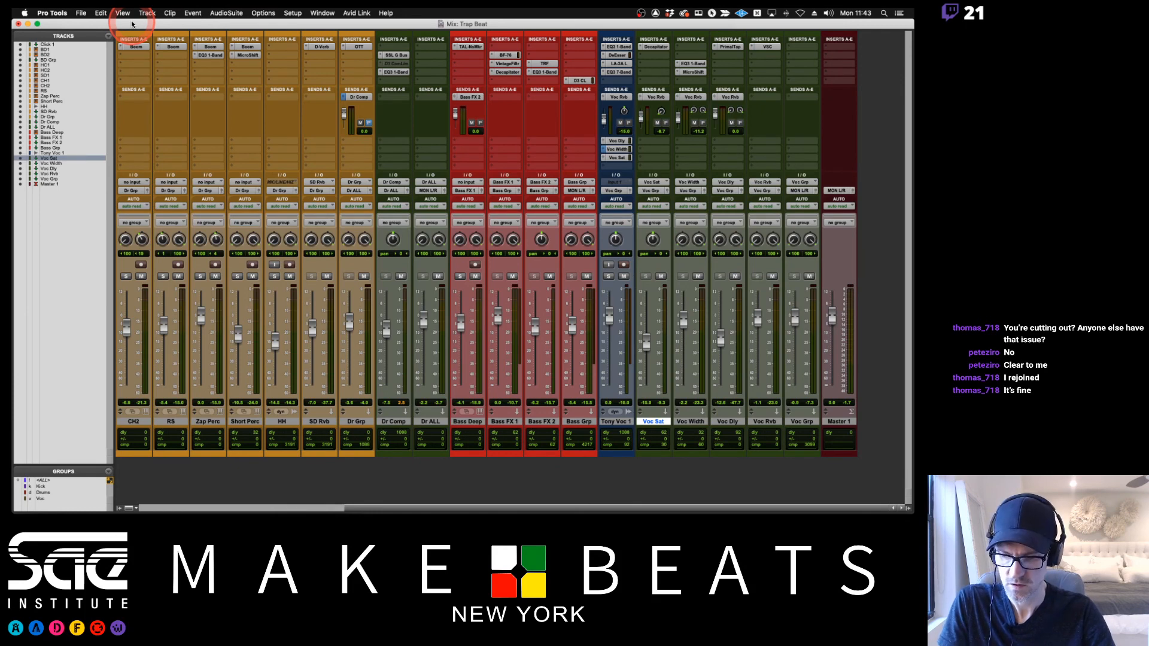
click(538, 224)
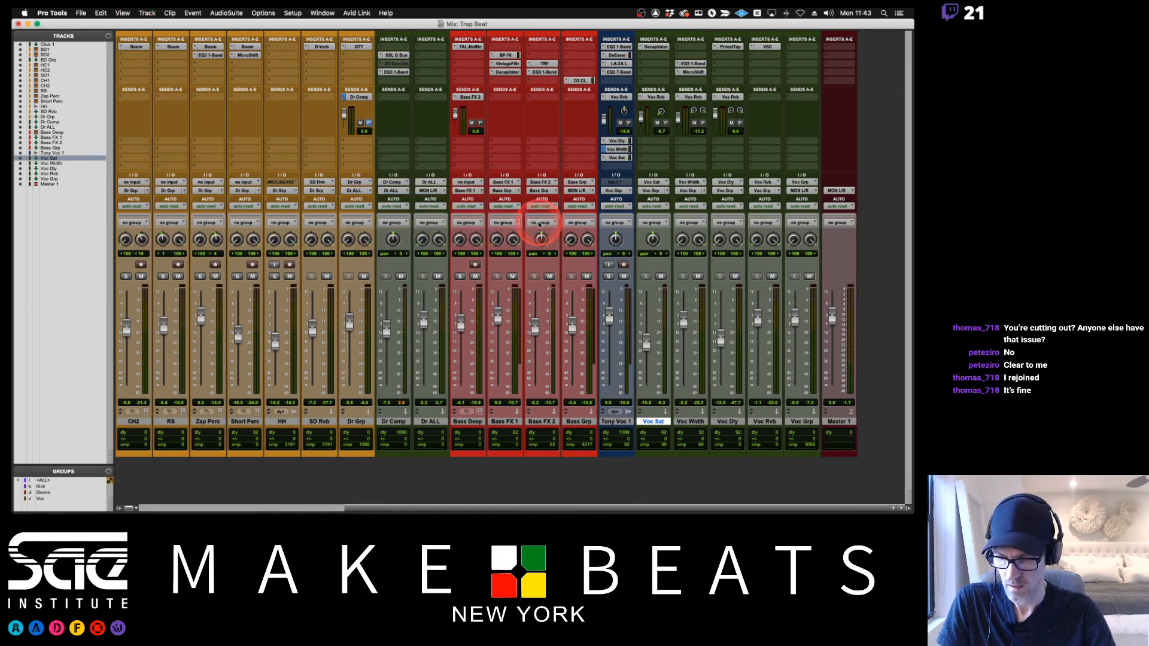
- Save the session under the new name Trap Beat Vocals Effect Chain in the House Beat folder
click(88, 14)
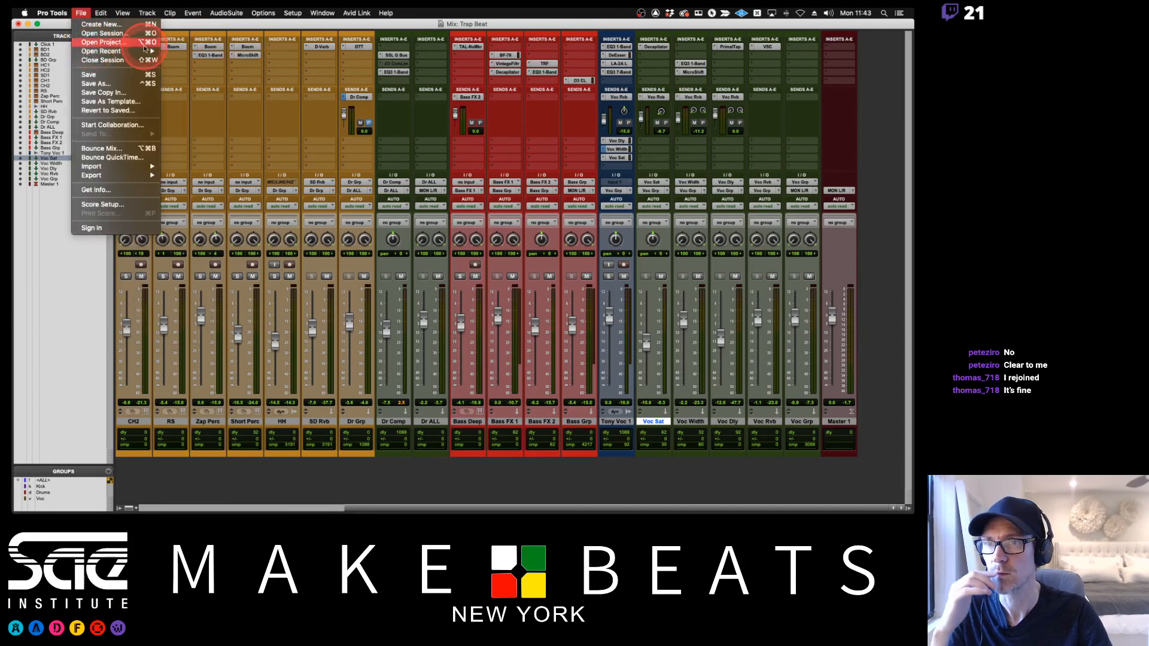
mouse_move(150, 51)
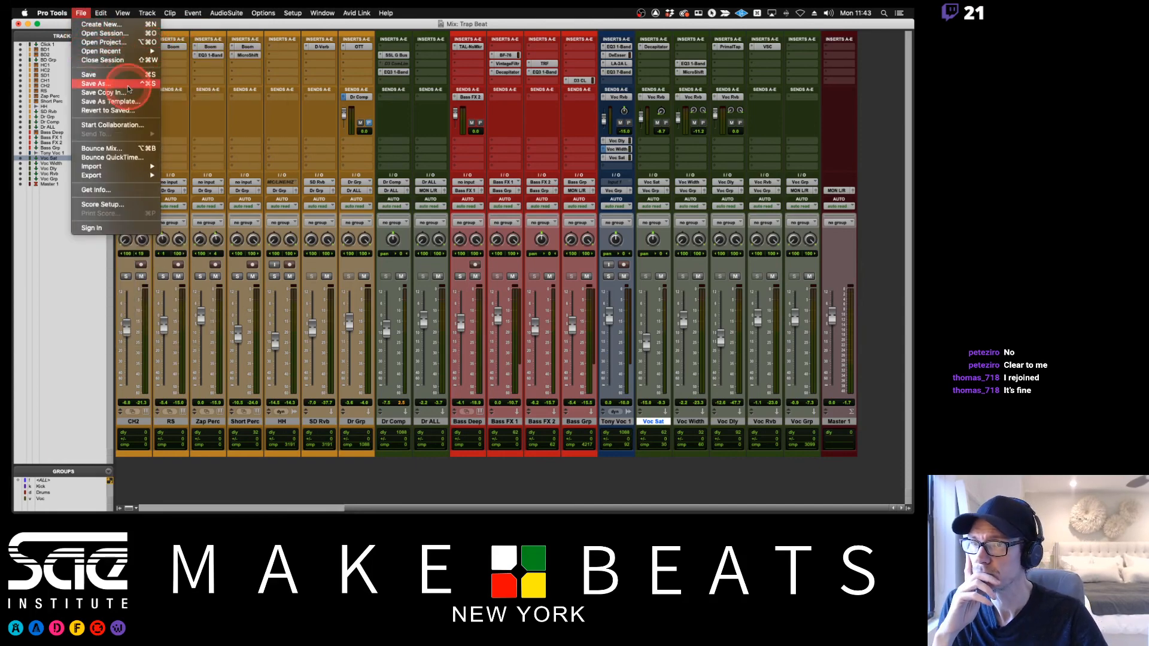
click(96, 83)
click(463, 126)
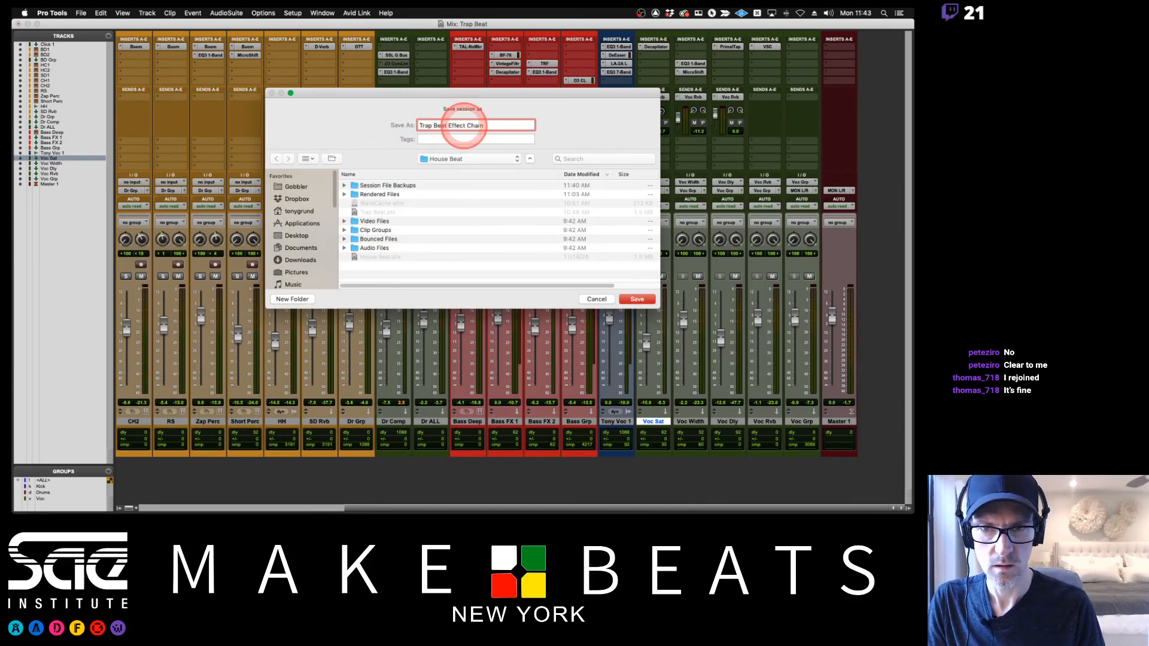
click(448, 126)
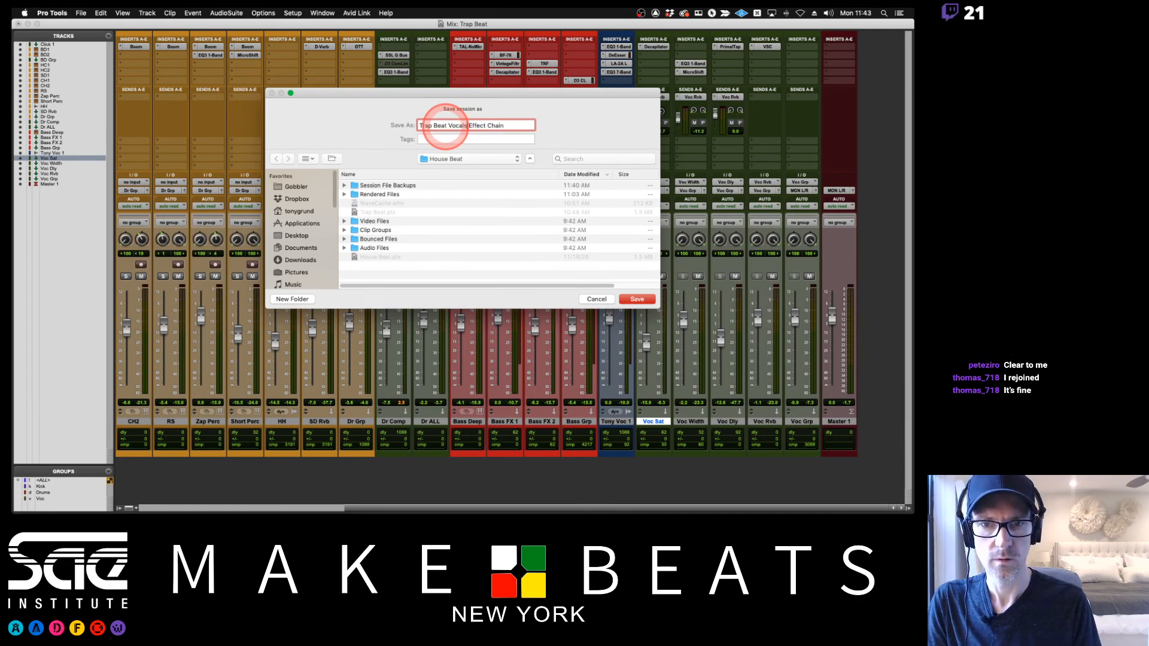
key(Return)
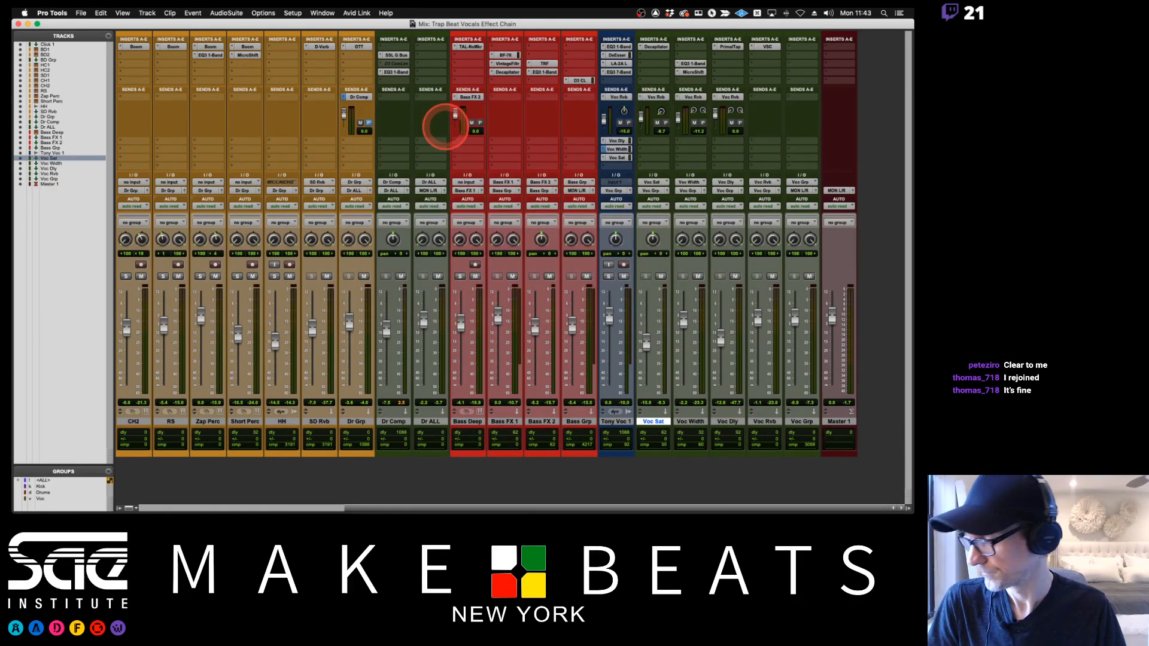
- Switch to Preview and review the Vocal Effect Chain and Delays + Reverbs pages of 14 Effect Chain Signal Flow.pdf
key(super+Tab)
key(super+Tab)
key(super+Tab)
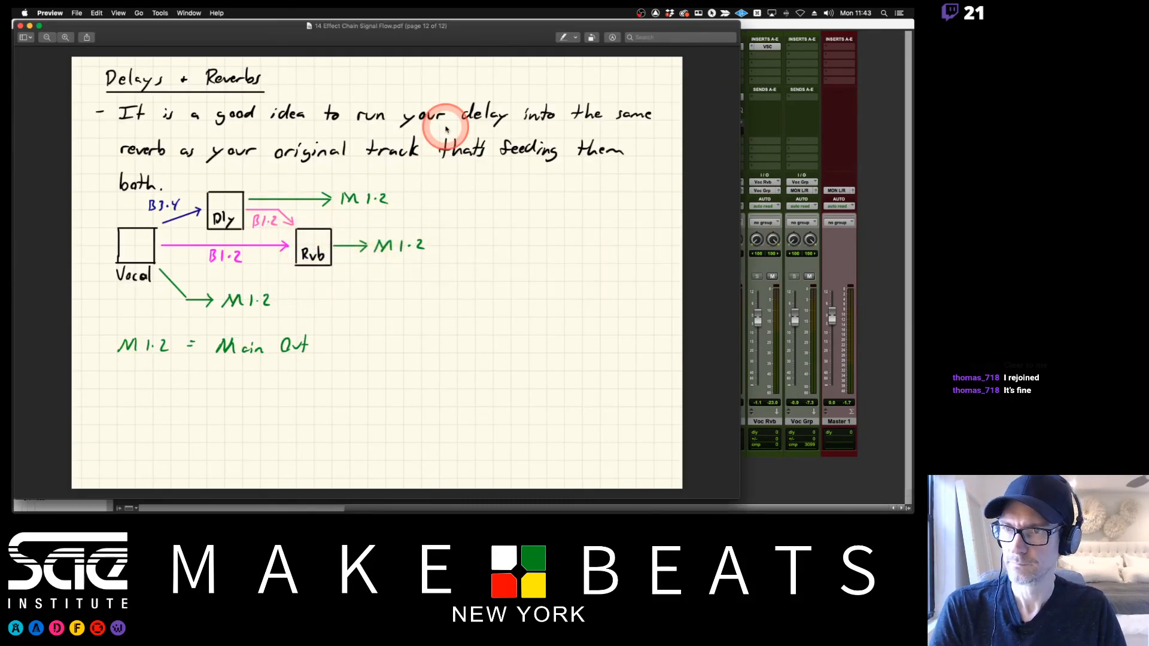
scroll(441, 113, up, 1)
scroll(444, 113, down, 1)
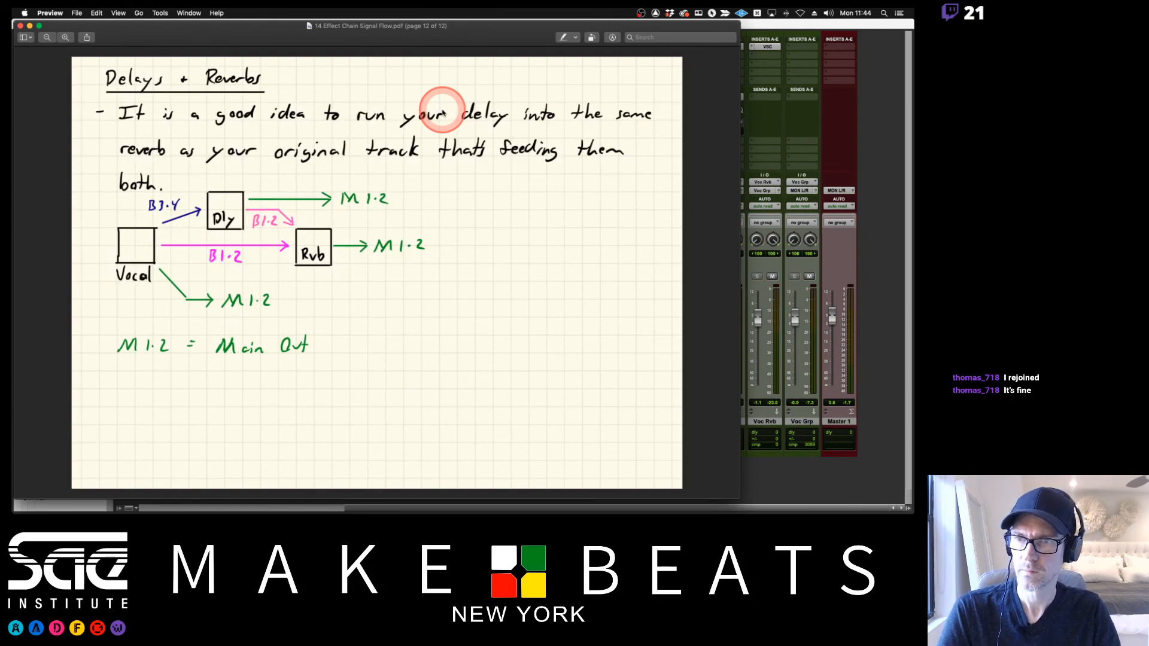
key(Up)
key(Up)
key(Up)
key(Down)
key(Down)
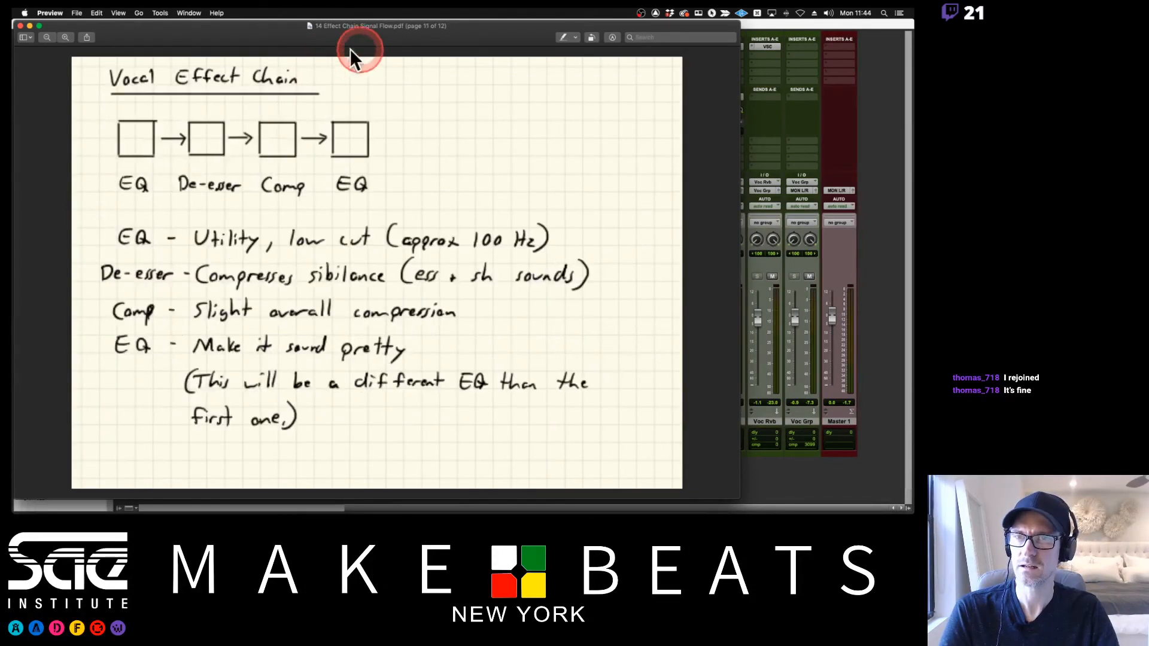
key(Down)
- Close 14 Effect Chain Signal Flow.pdf and enlarge the window of 13 PT Bounce-Freeze-Commit.pdf
key(super+w)
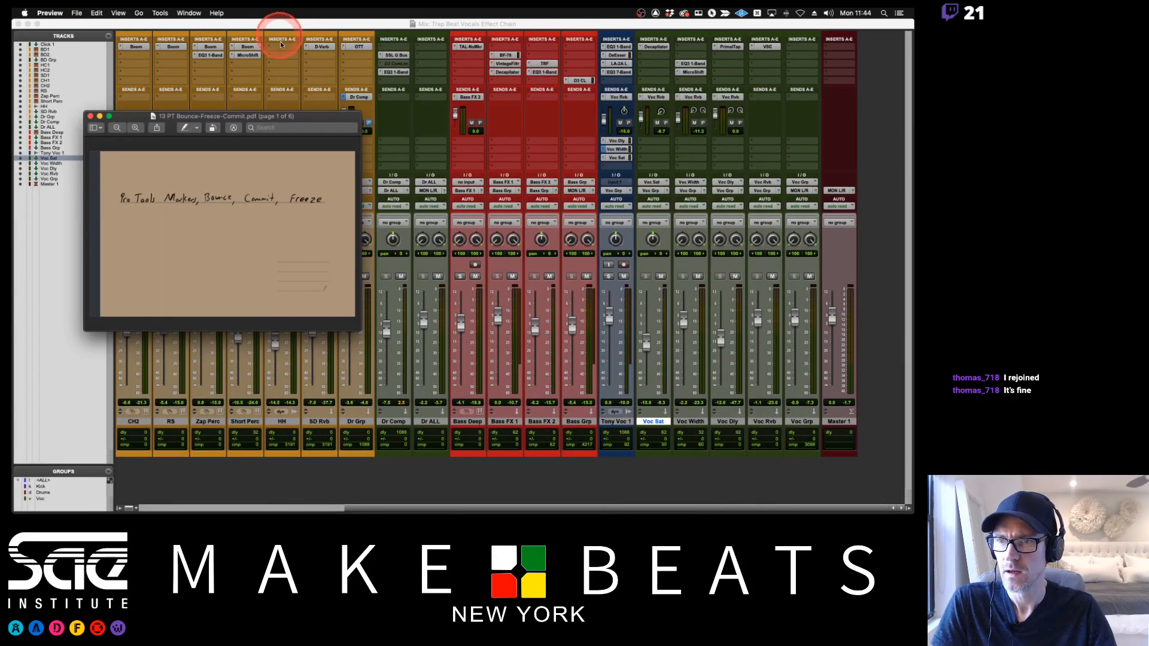
double_click(322, 117)
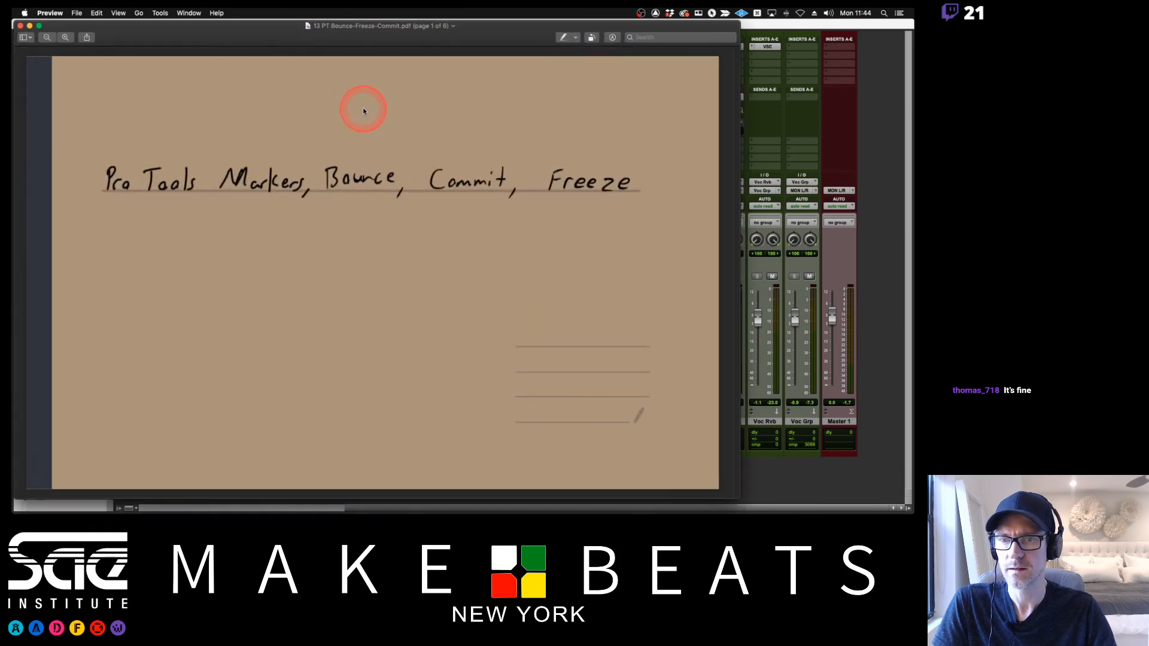